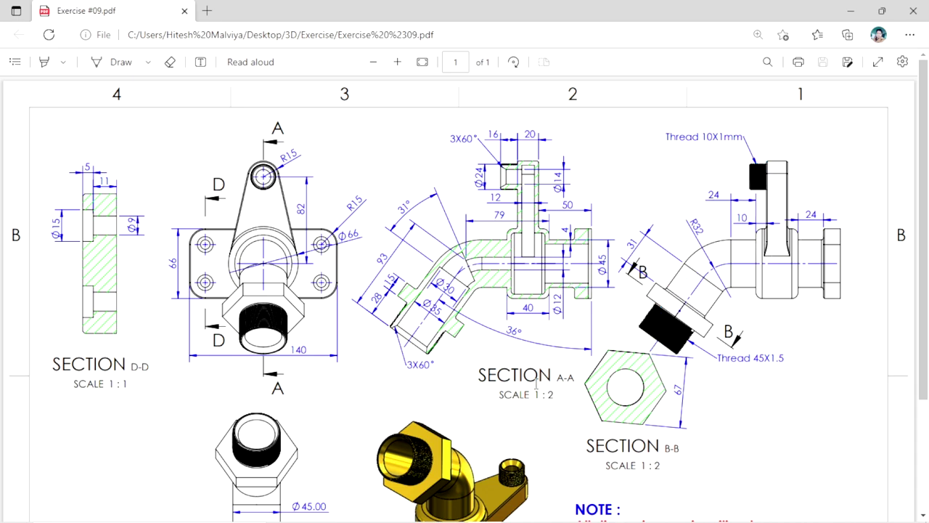
Zoom in and scroll around the Exercise #09 drawing to inspect its details
scroll(536, 385, down, 2)
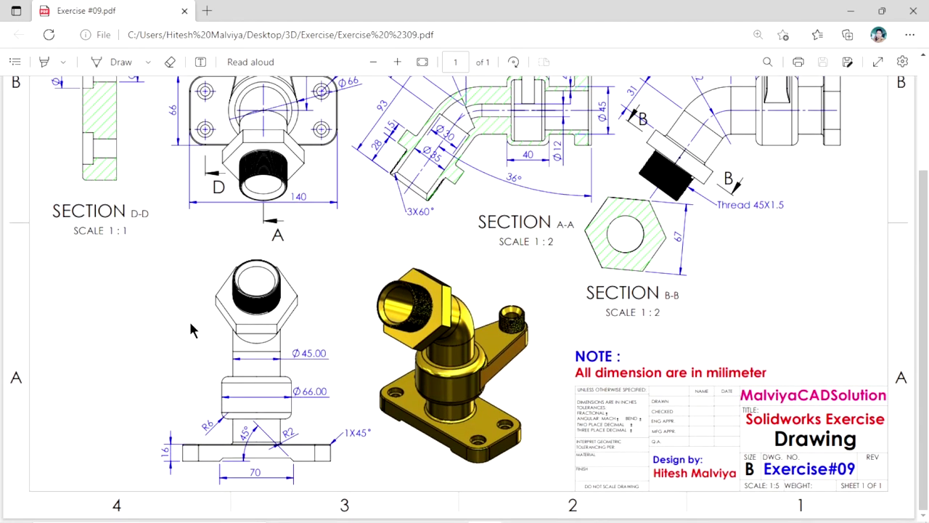
scroll(618, 289, up, 2)
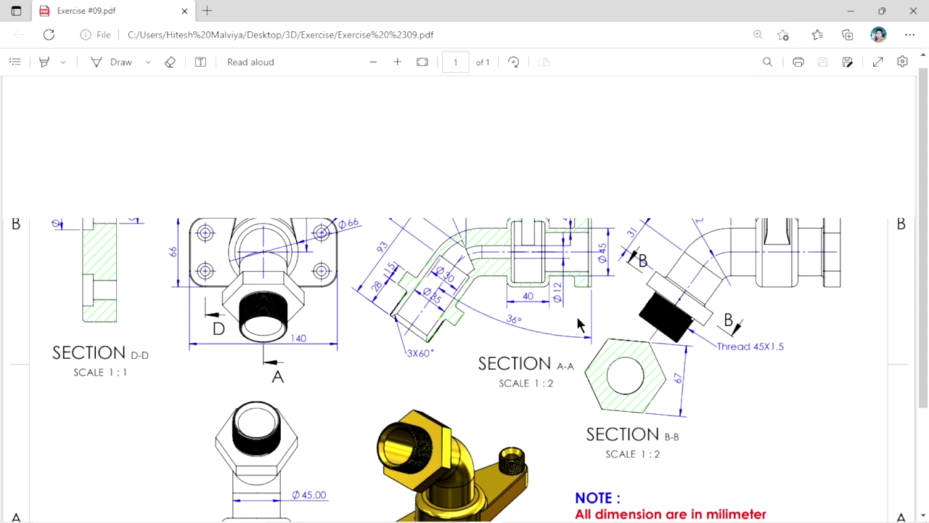
click(399, 65)
click(398, 62)
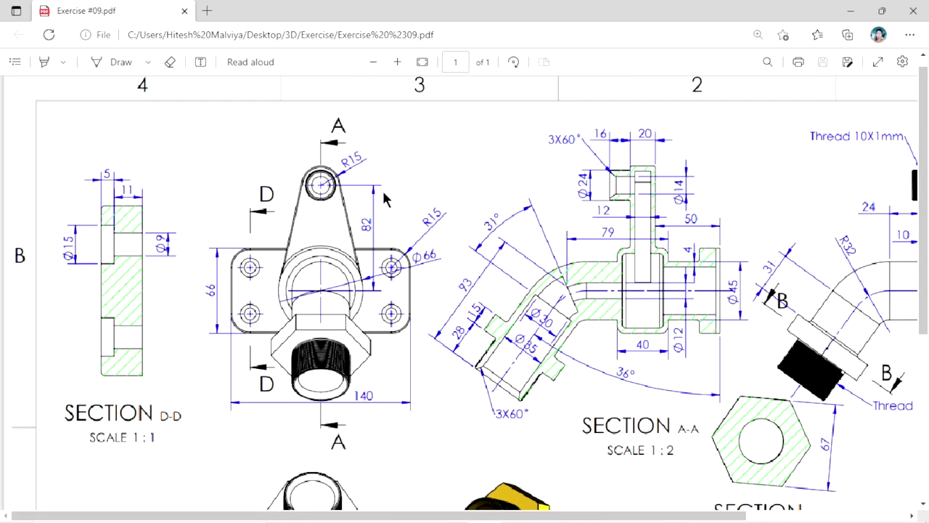
key(ctrl+plus)
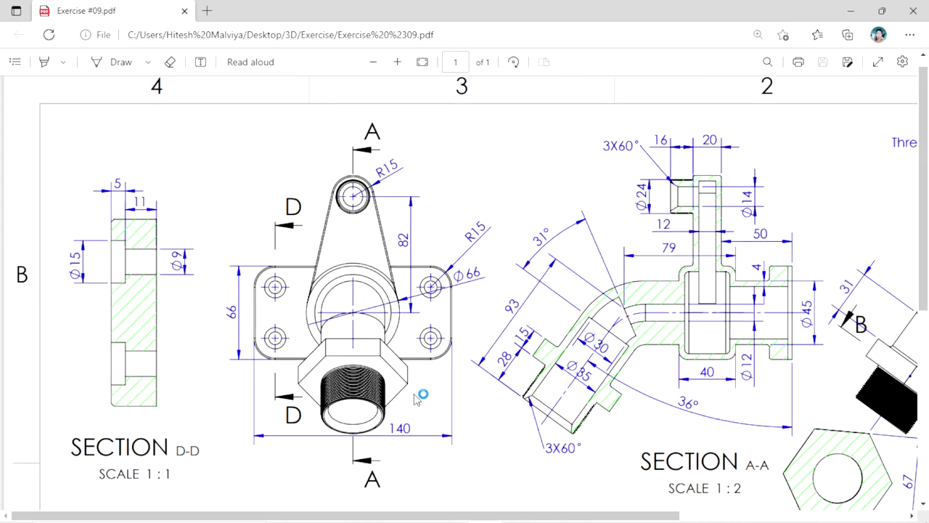
scroll(414, 399, down, 1)
scroll(508, 369, up, 1)
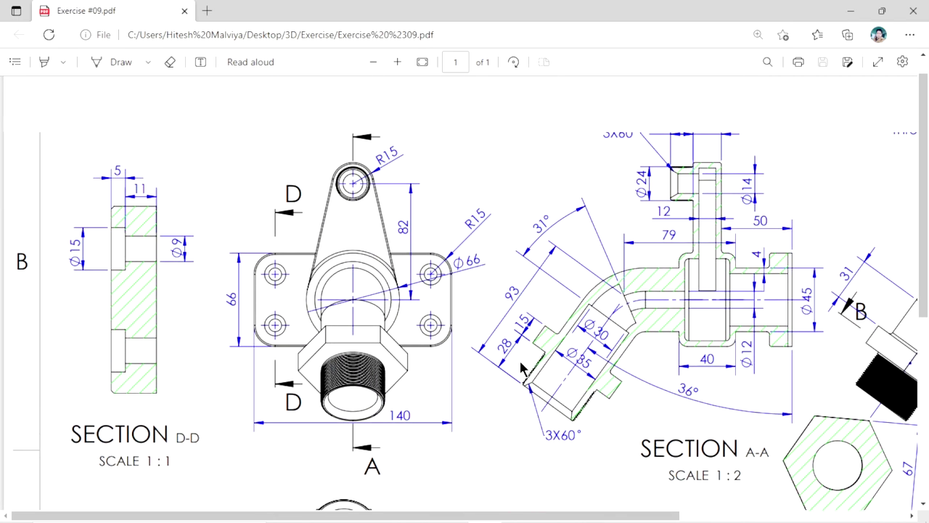
scroll(529, 372, right, 4)
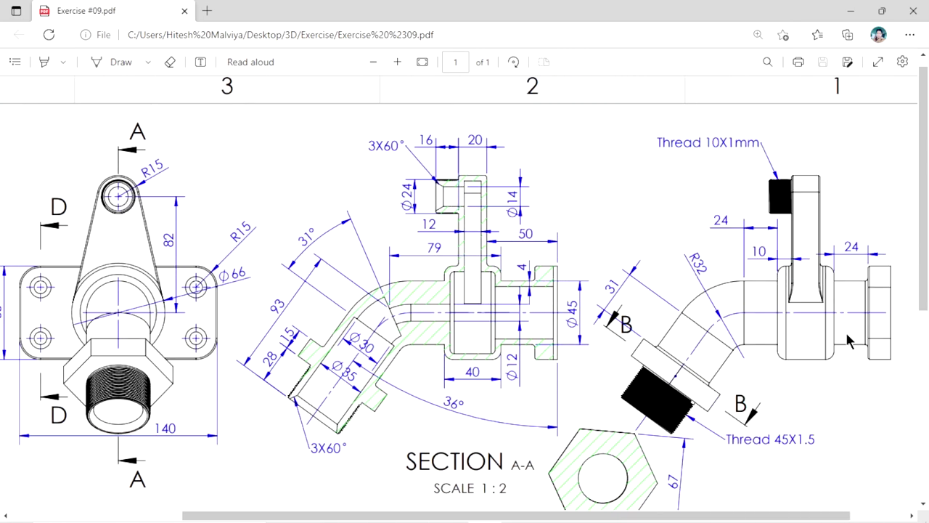
scroll(616, 341, down, 4)
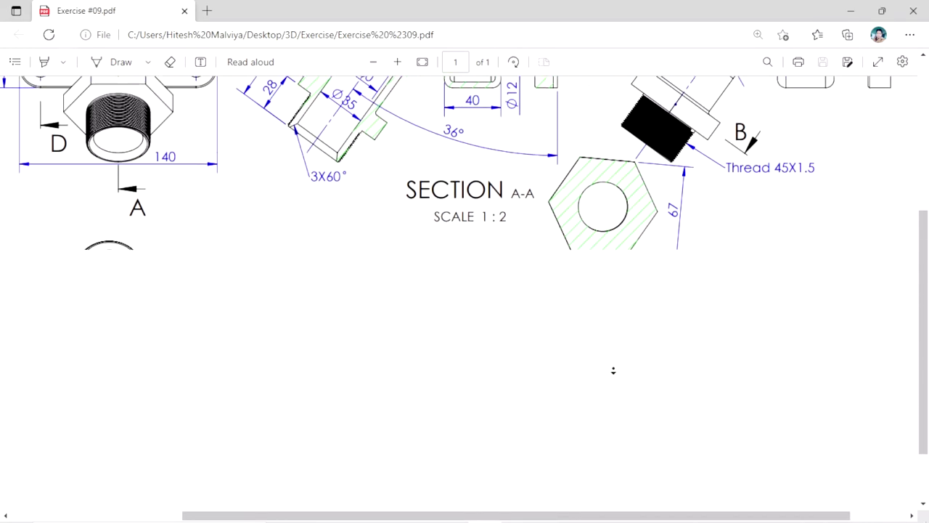
scroll(641, 219, up, 1)
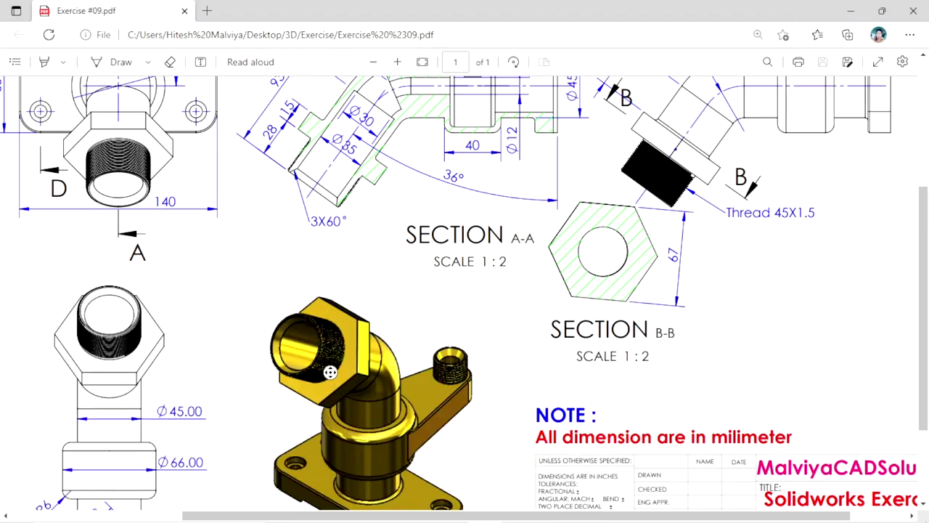
scroll(330, 372, down, 2)
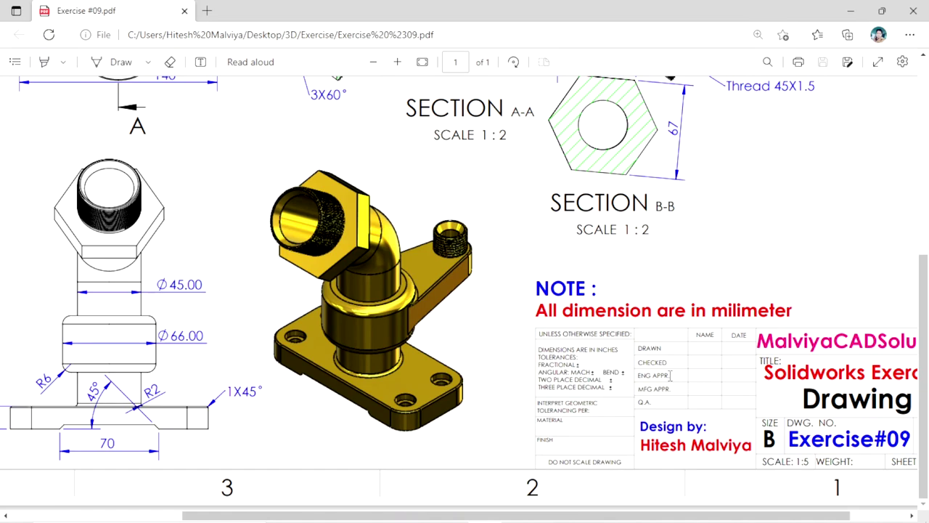
scroll(502, 365, up, 2)
scroll(499, 366, up, 2)
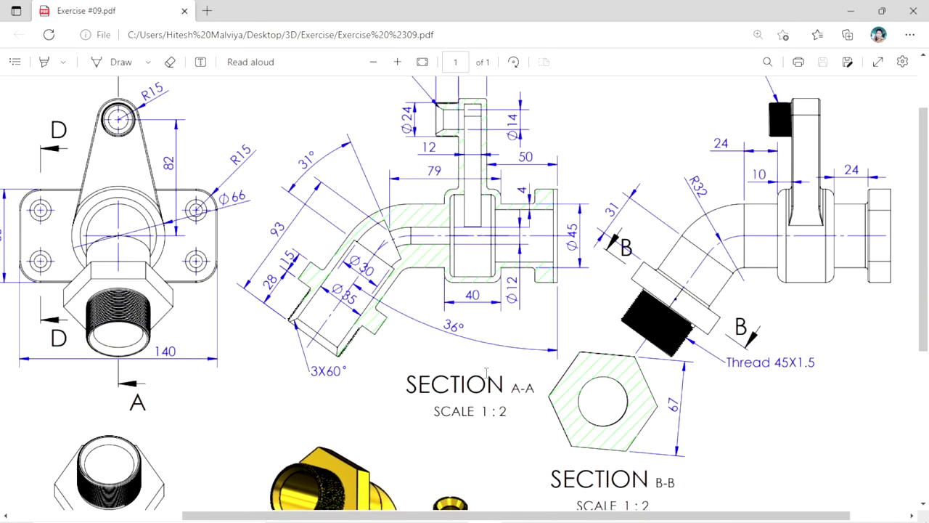
scroll(479, 377, up, 1)
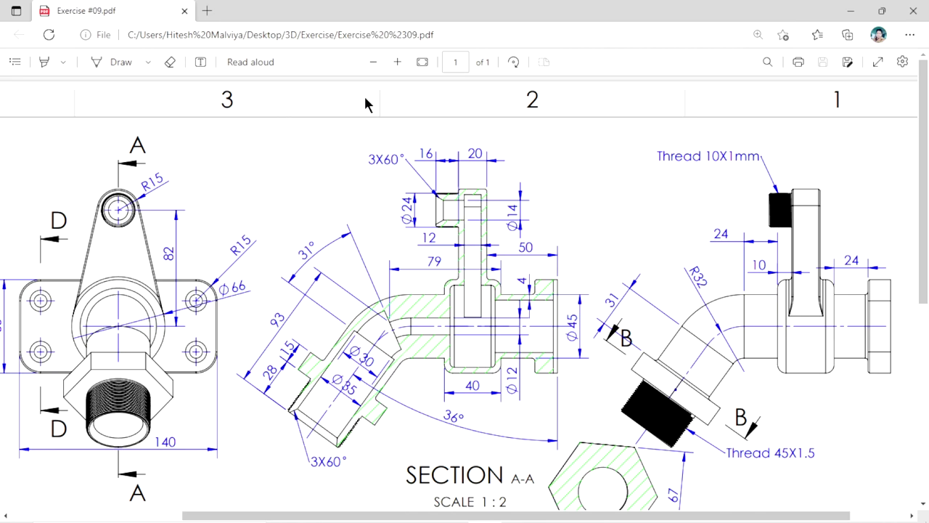
Zoom back out and show the whole drawing sheet full screen
click(373, 63)
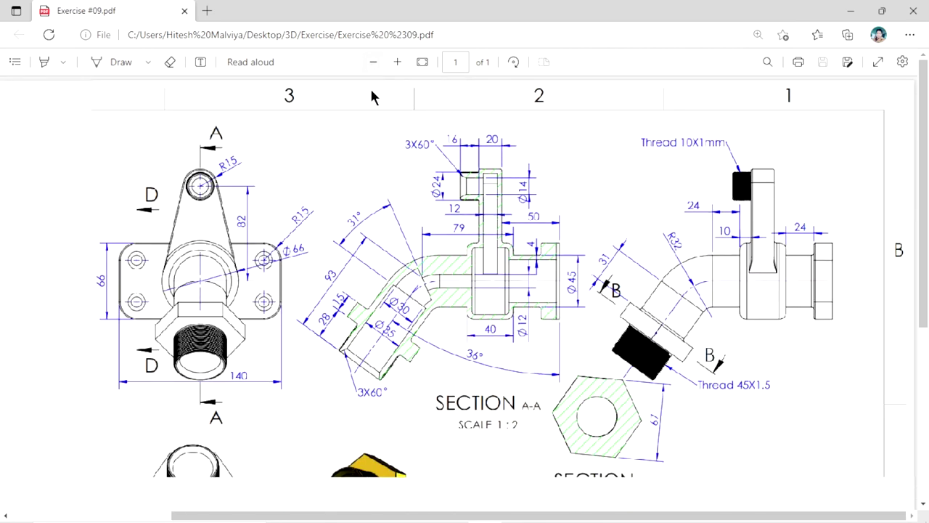
scroll(501, 323, down, 1)
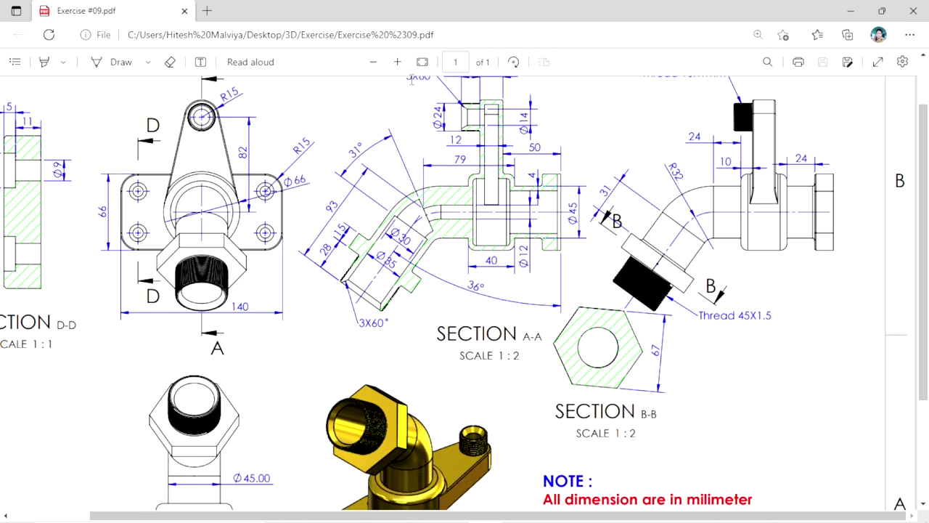
click(878, 61)
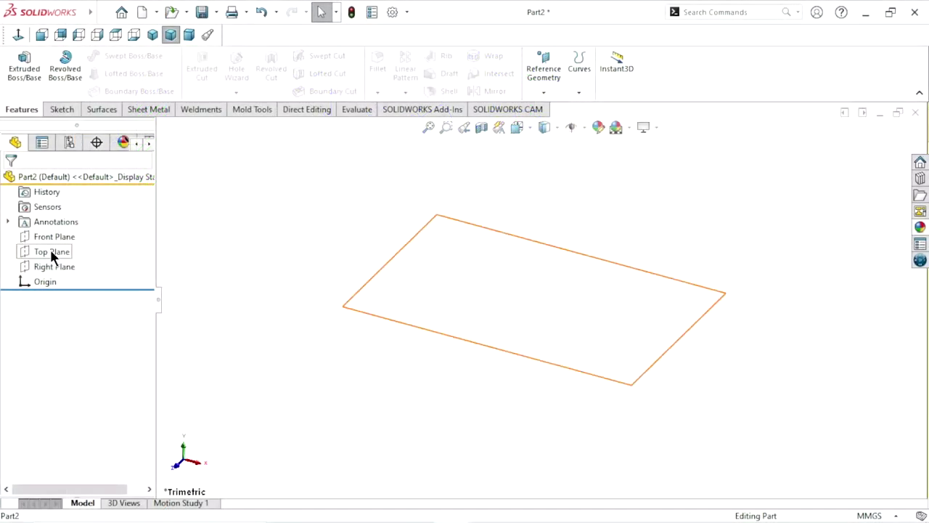
Start a sketch on the Top Plane and draw a center rectangle from the origin
click(51, 250)
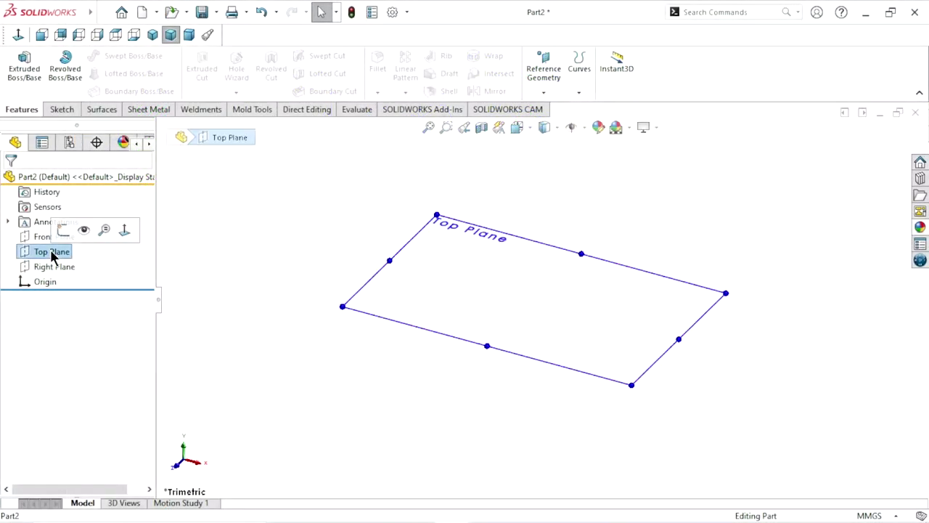
click(65, 233)
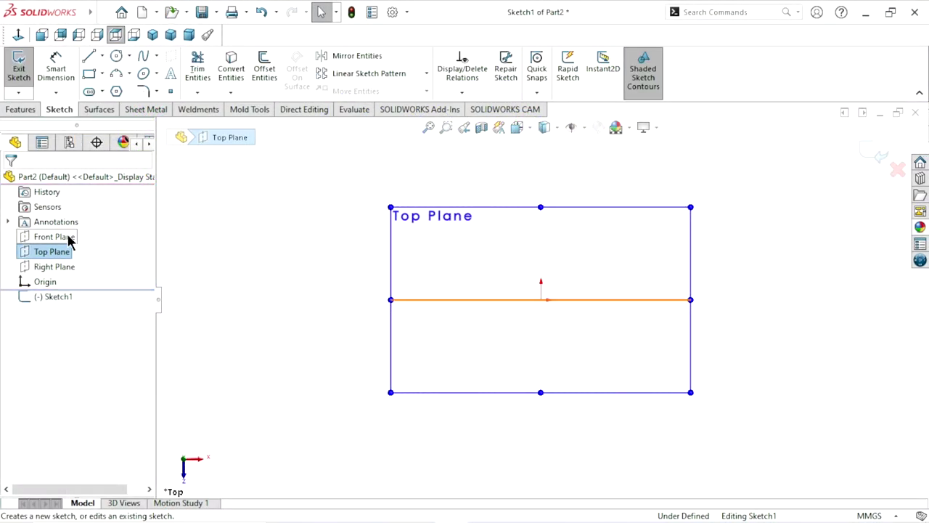
click(103, 74)
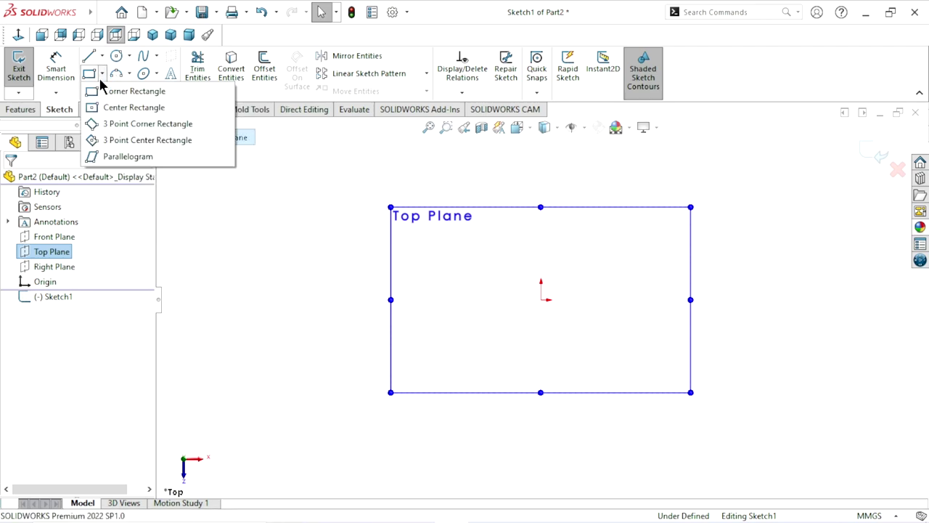
click(94, 111)
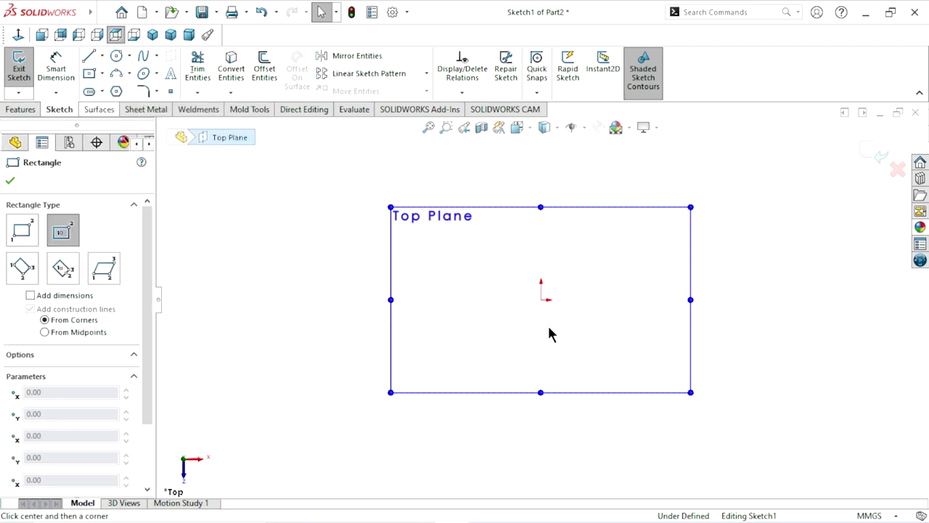
click(541, 299)
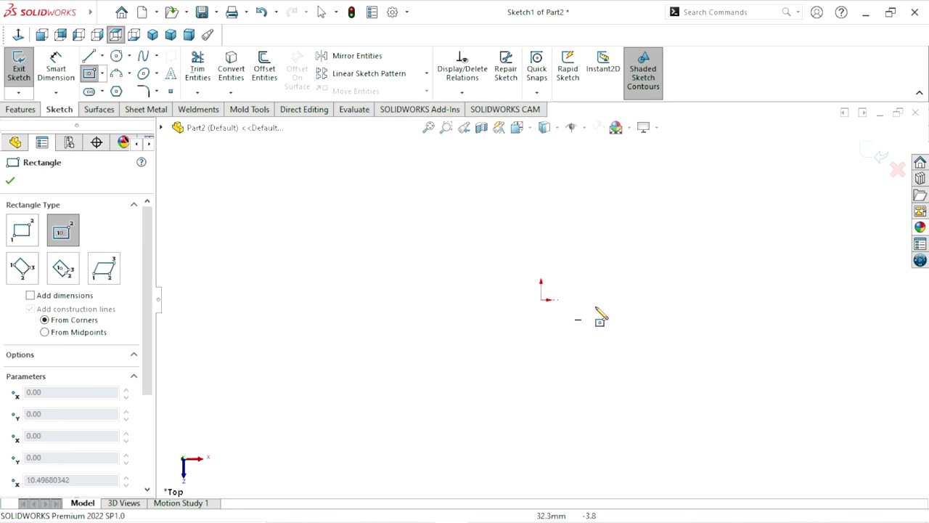
click(595, 306)
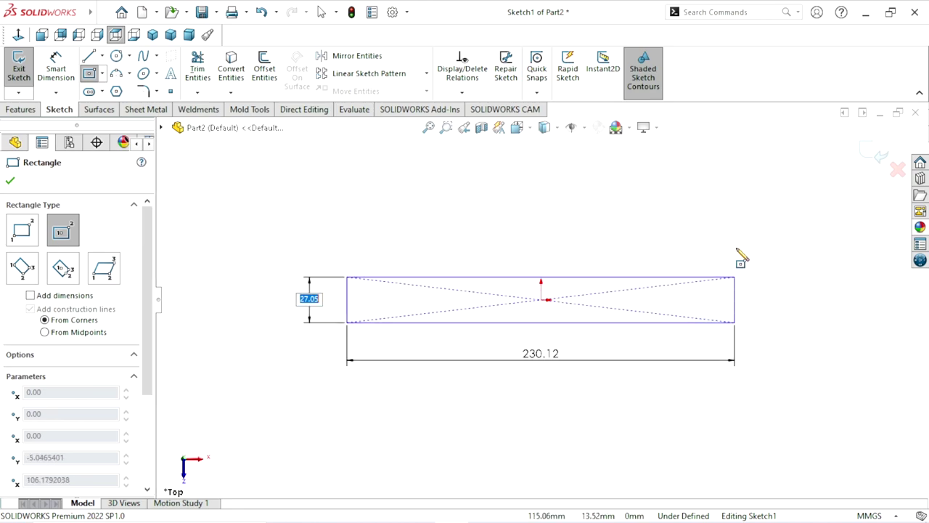
click(736, 220)
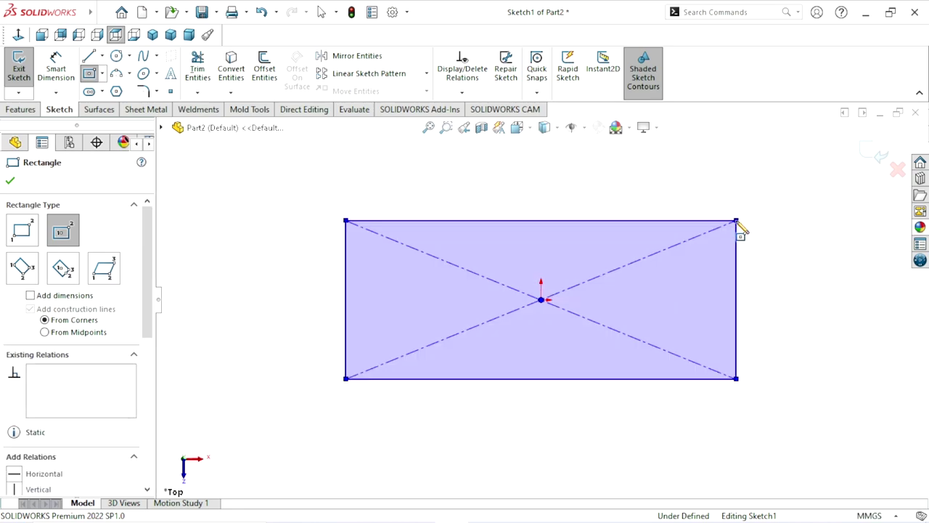
Draw a circle centred on the origin inside the rectangle
click(118, 58)
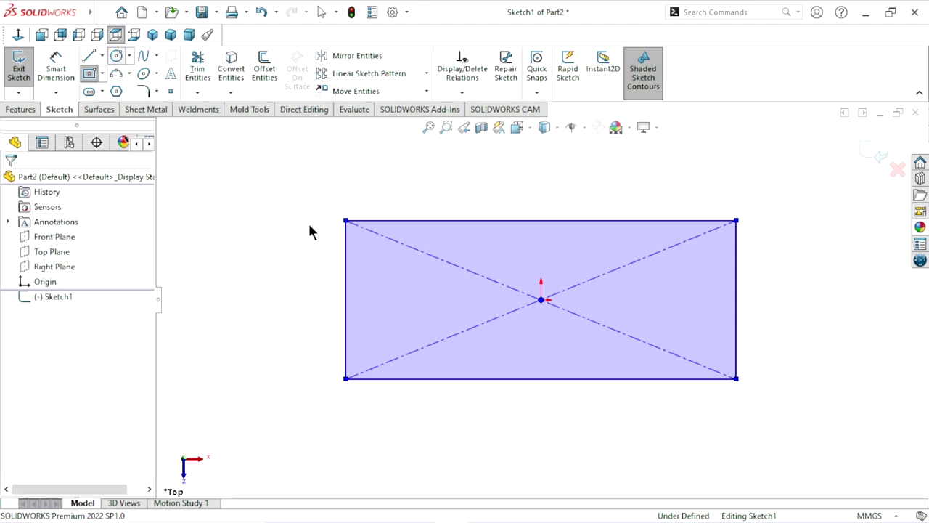
click(541, 299)
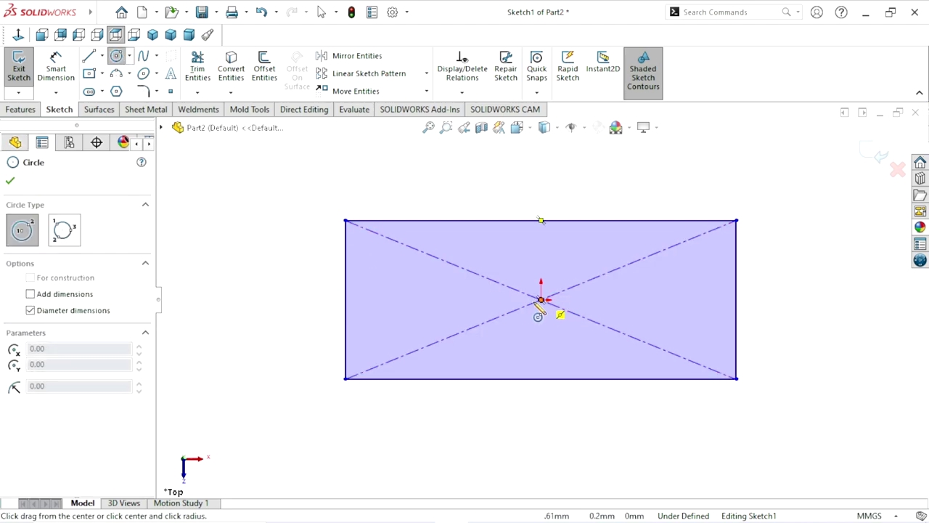
click(492, 335)
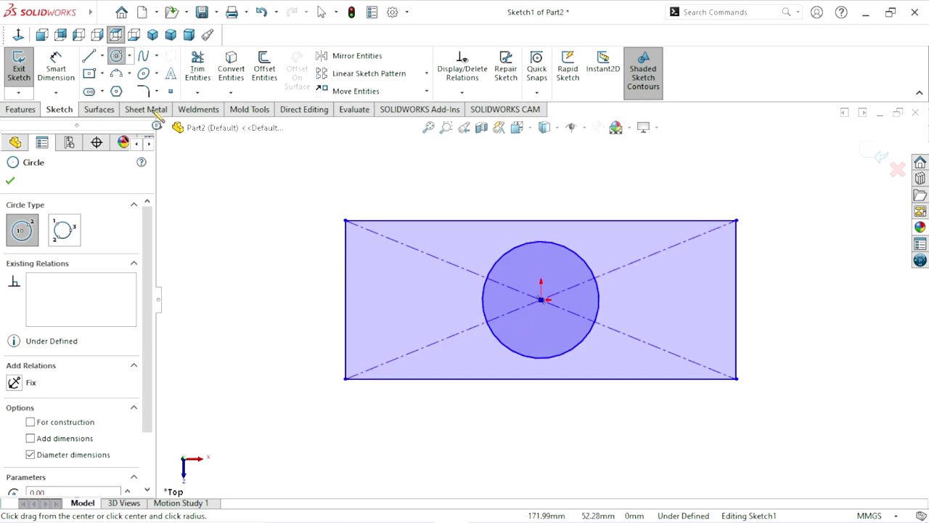
Dimension the rectangle to 66 mm high and 140 mm wide
click(56, 67)
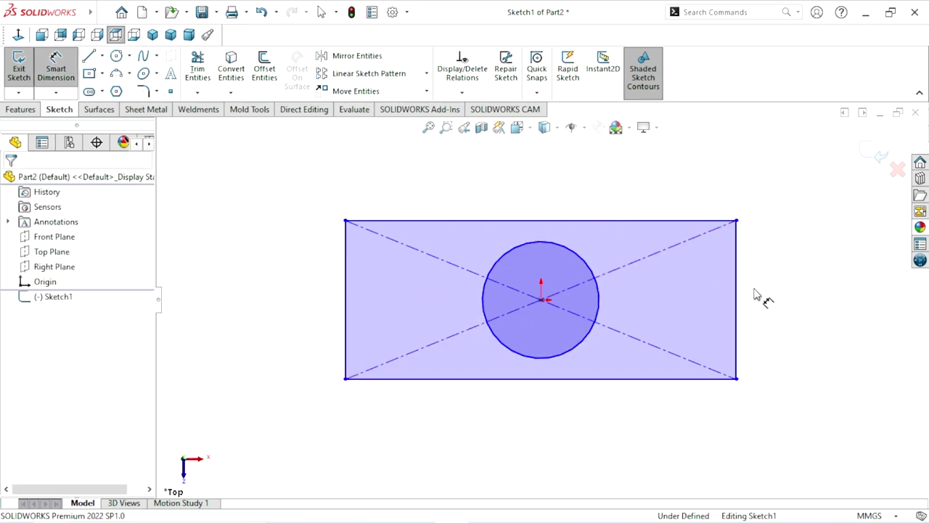
click(737, 305)
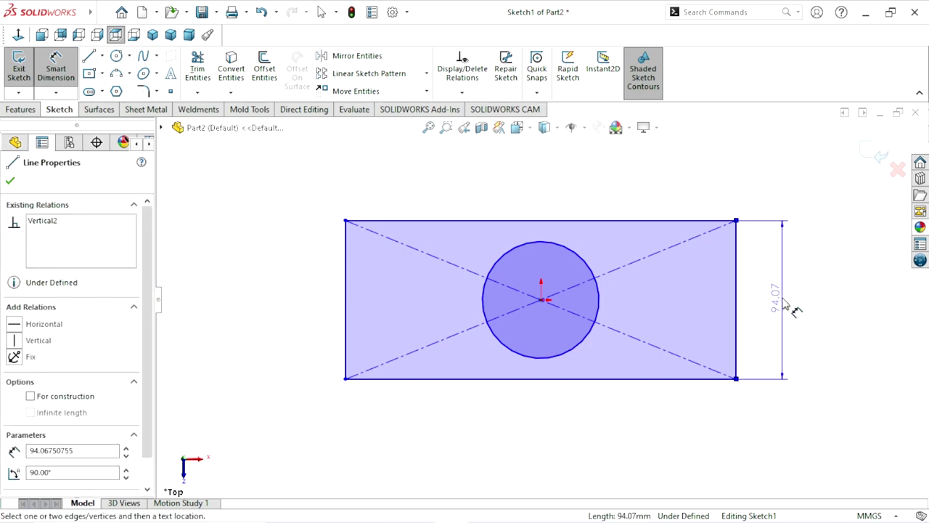
click(784, 303)
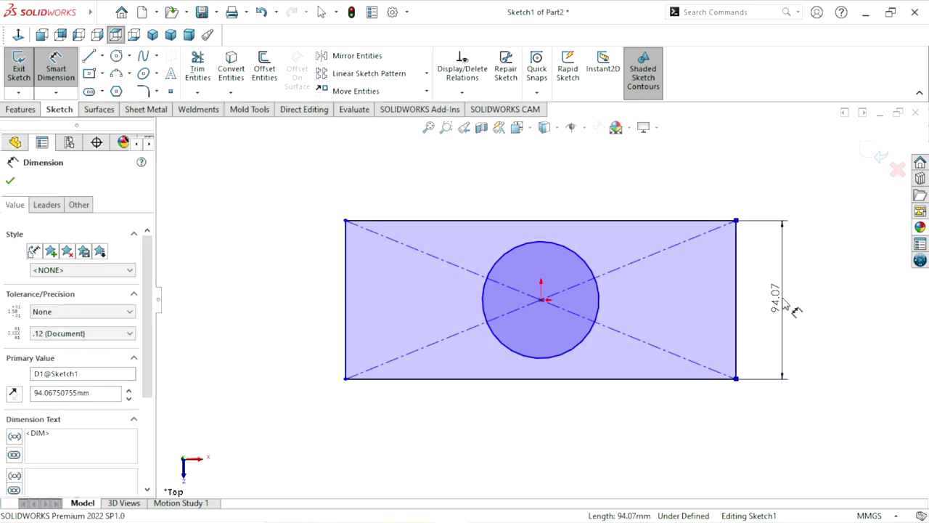
text(66)
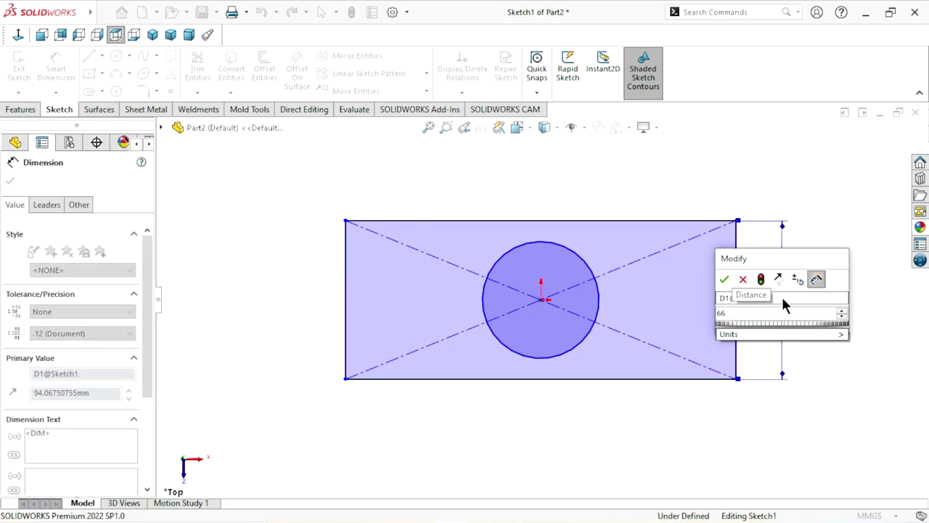
click(724, 278)
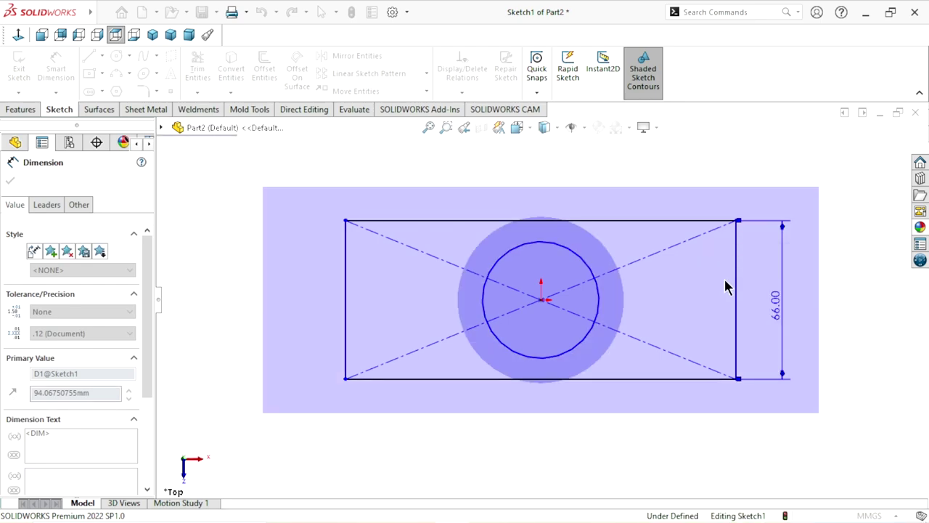
click(575, 221)
click(559, 196)
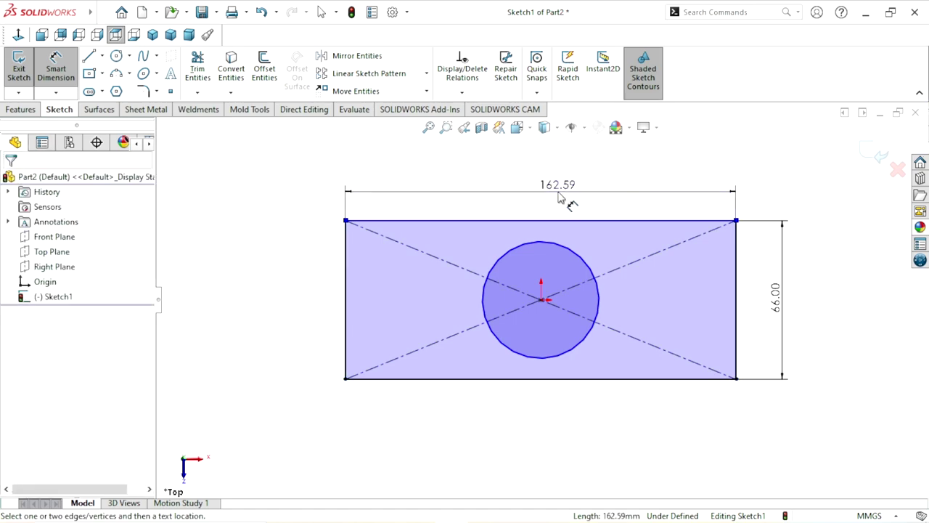
click(557, 192)
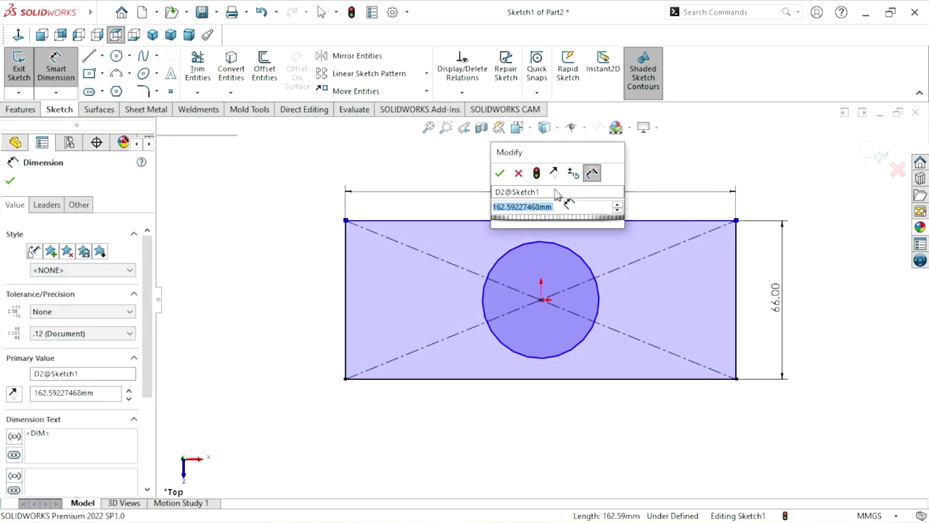
text(140)
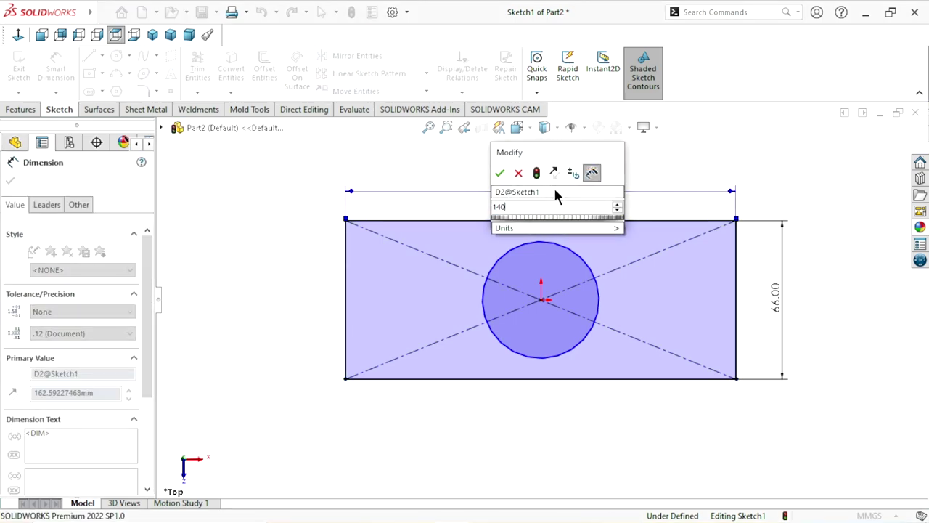
click(499, 173)
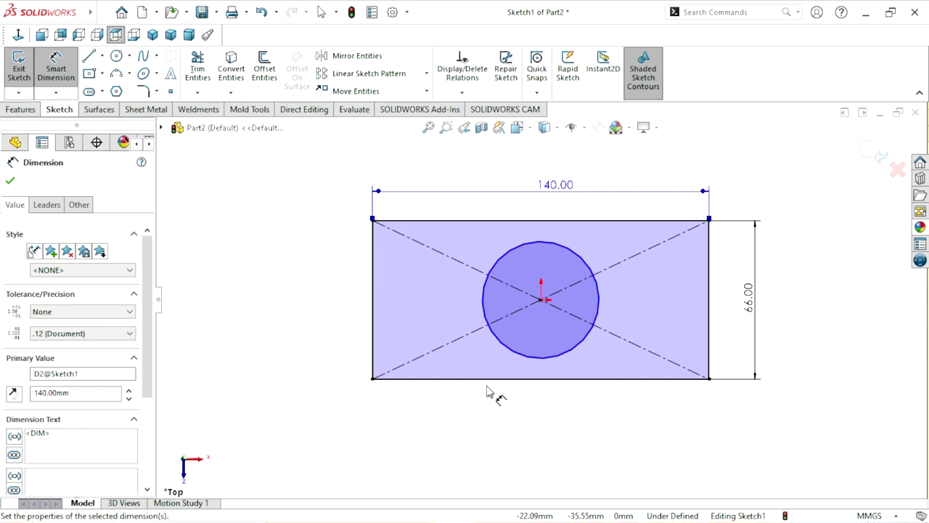
click(10, 182)
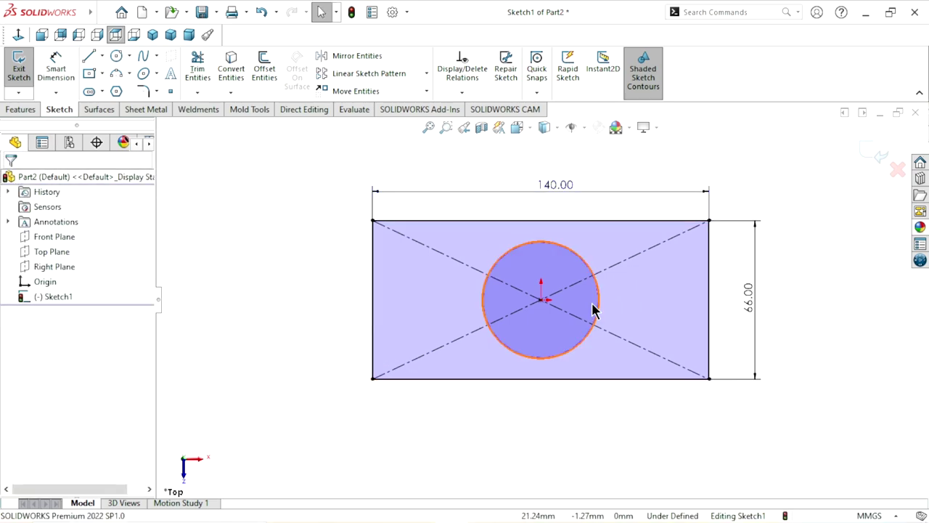
Dimension the centred circle to a 37 mm diameter
click(56, 69)
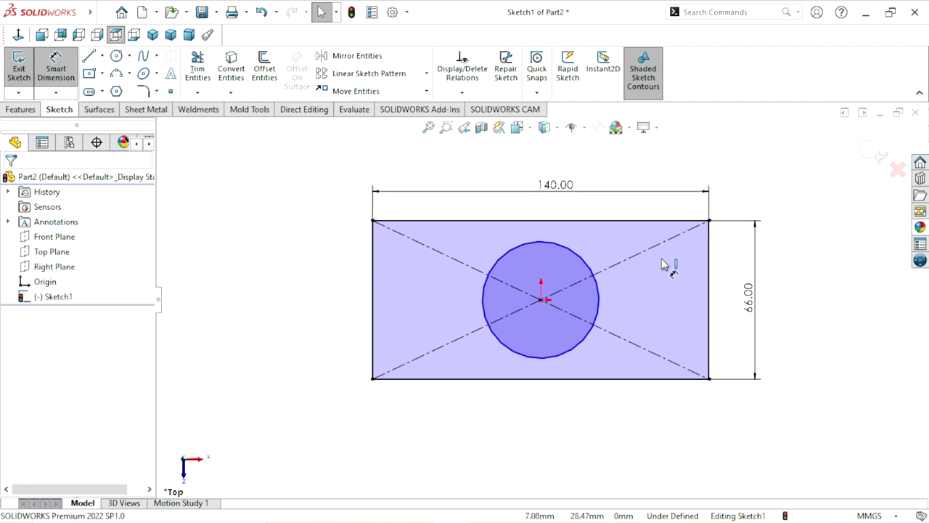
click(600, 301)
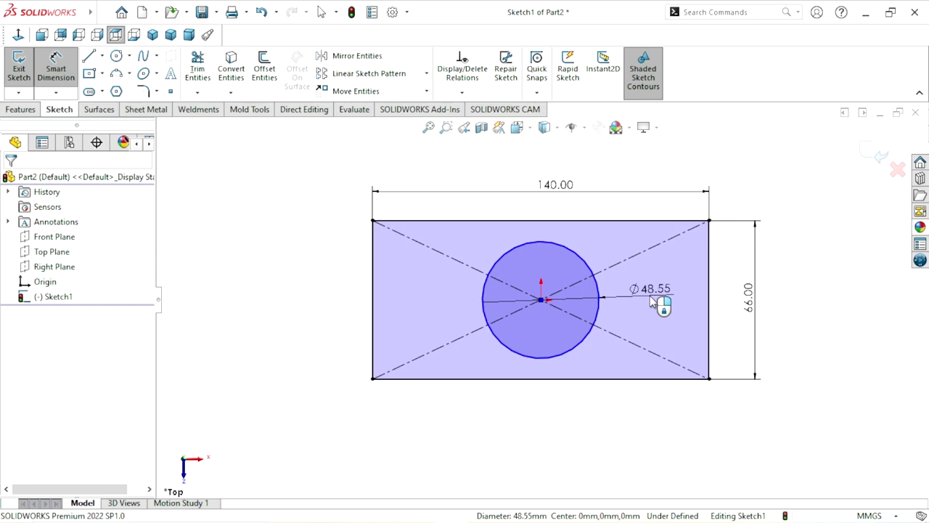
click(652, 300)
text(37)
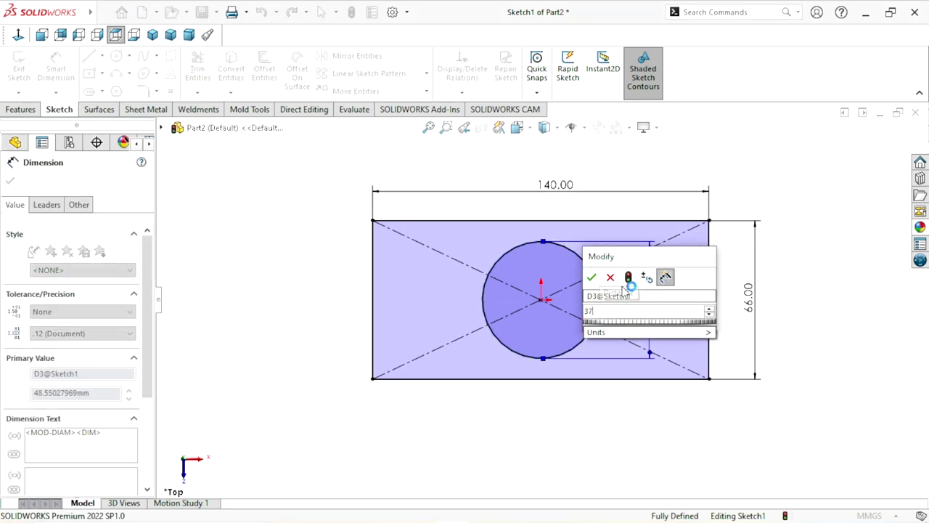
click(592, 277)
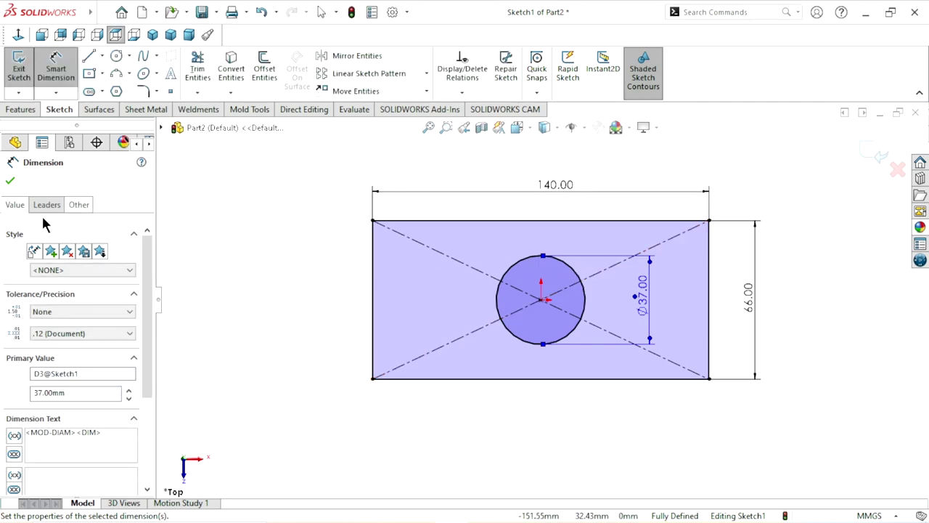
click(11, 180)
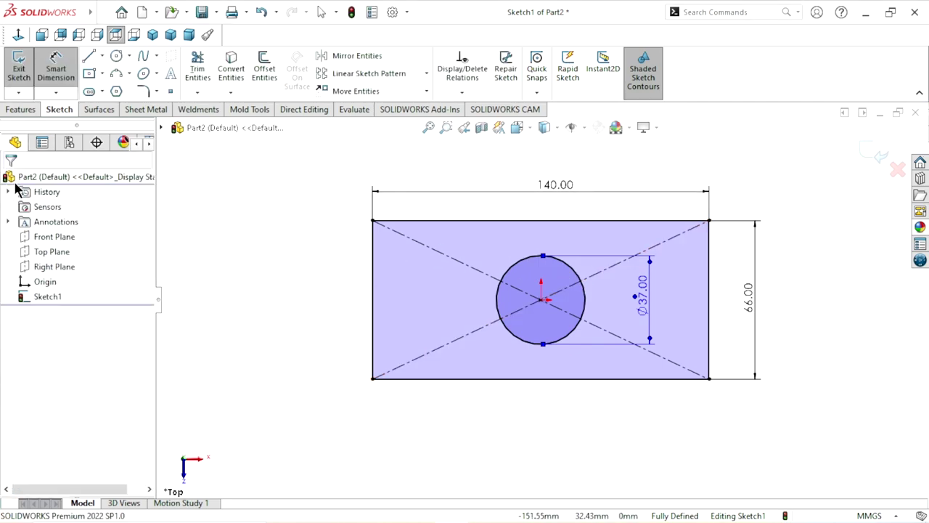
Open Sketch Fillet and enter a radius, then exit, box-select the sketch and clear the selection
click(145, 95)
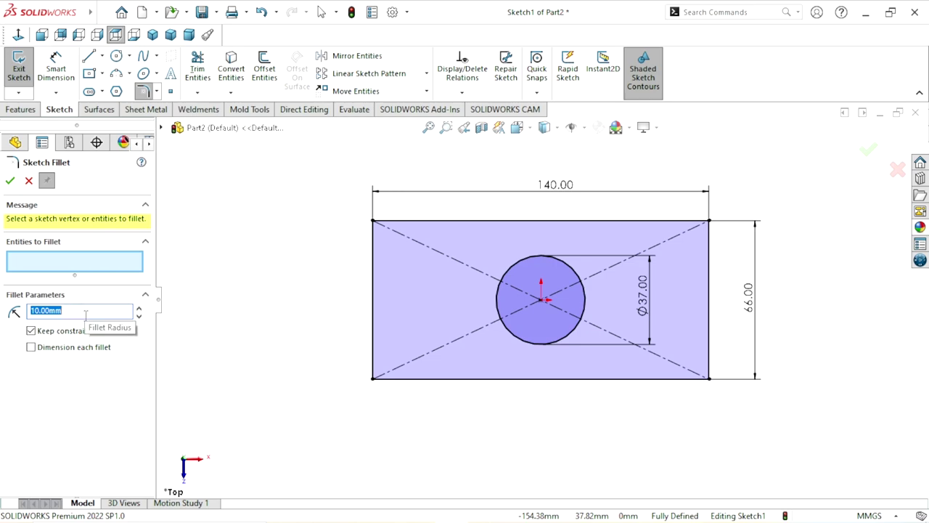
text(15)
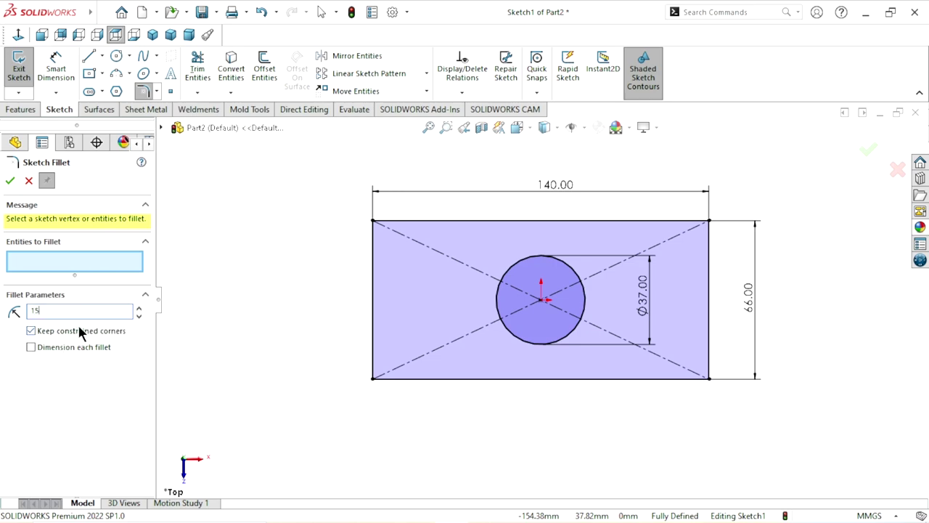
click(10, 183)
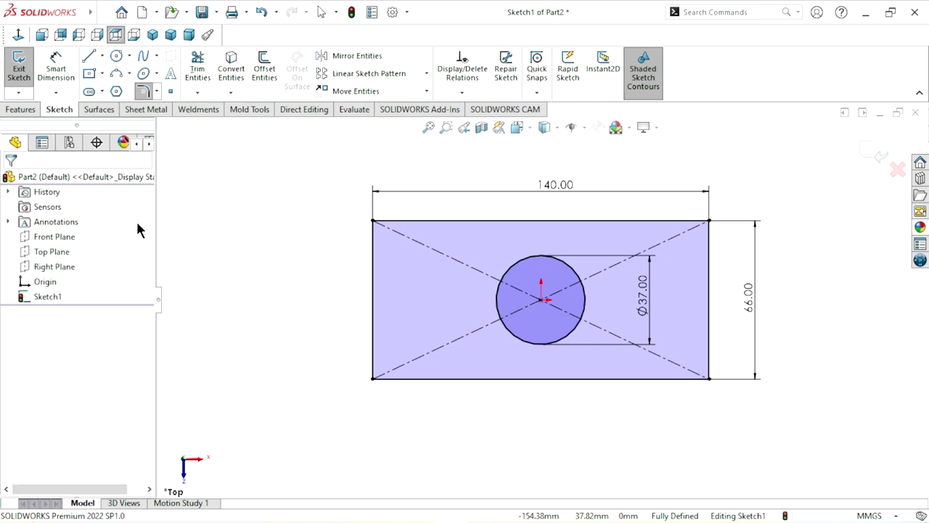
key(Escape)
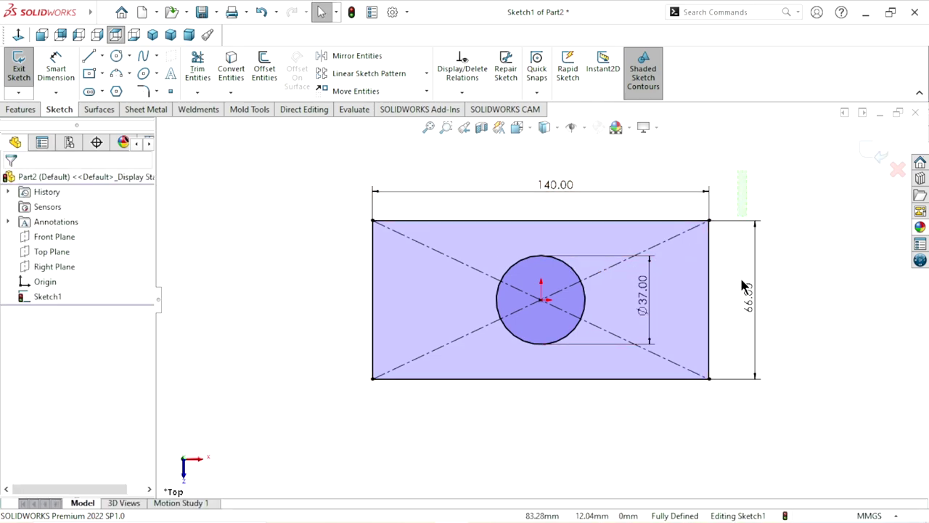
drag(740, 424, 318, 409)
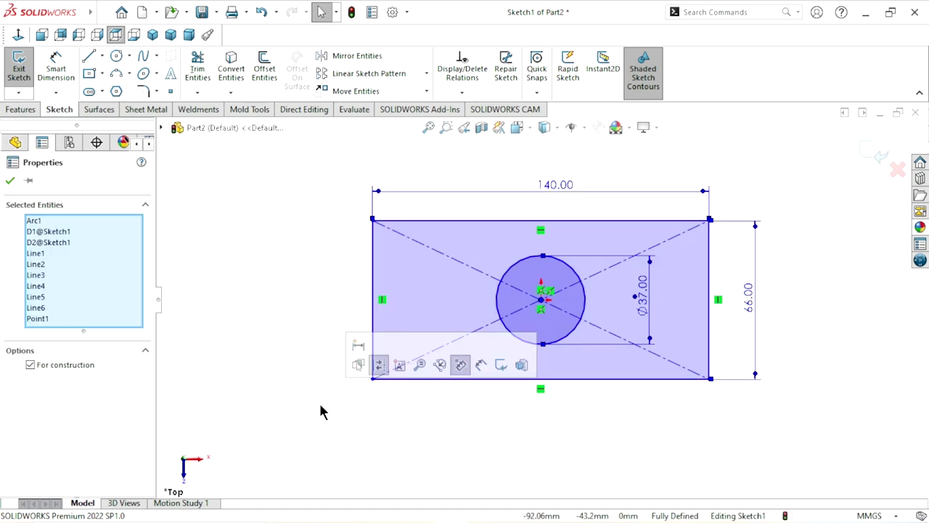
click(490, 447)
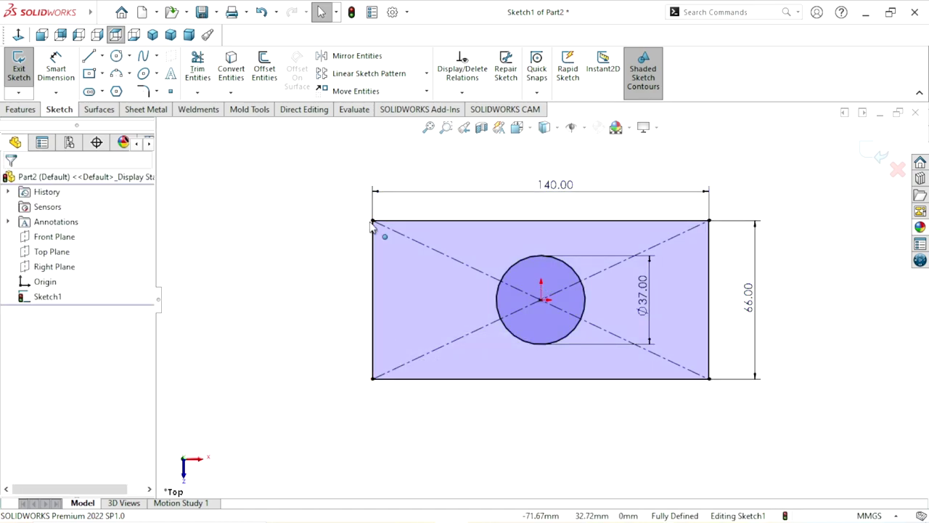
Fillet the four rectangle corners with 15 mm radius sketch fillets
click(143, 90)
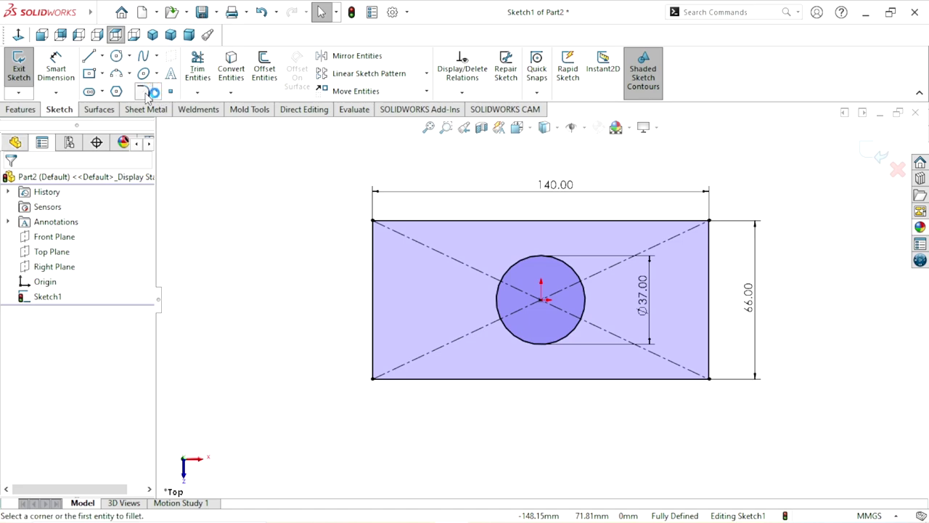
click(372, 221)
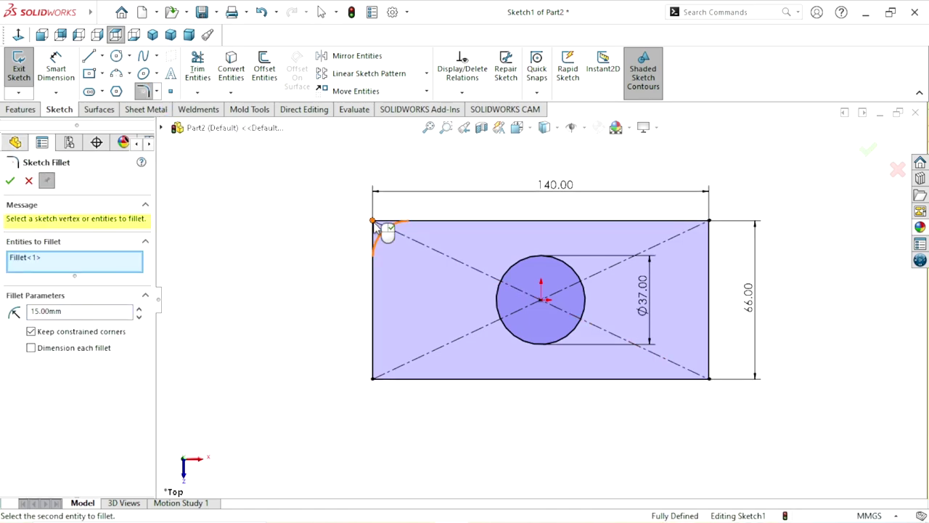
click(373, 379)
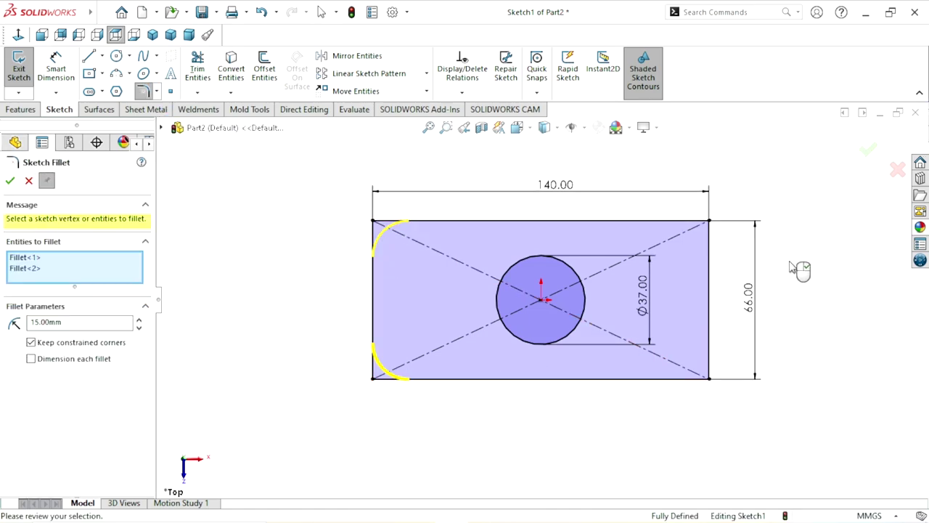
click(709, 221)
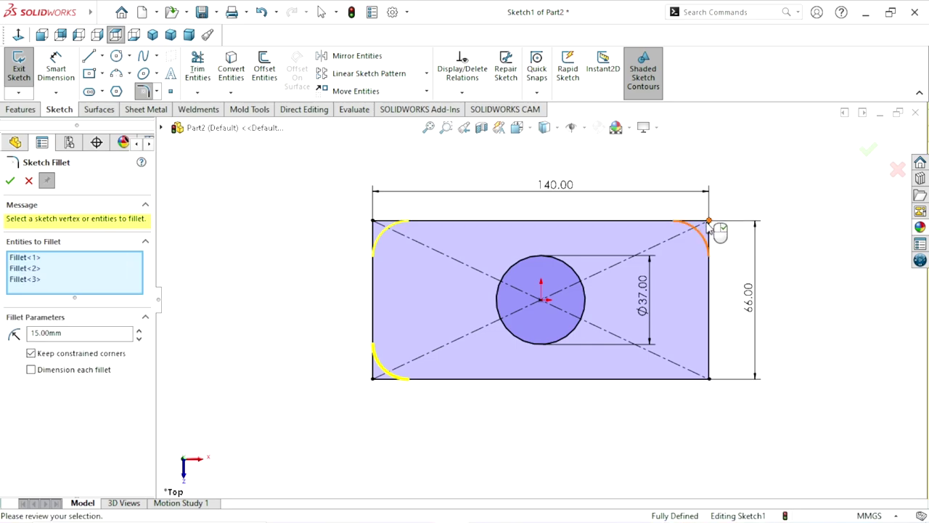
click(709, 379)
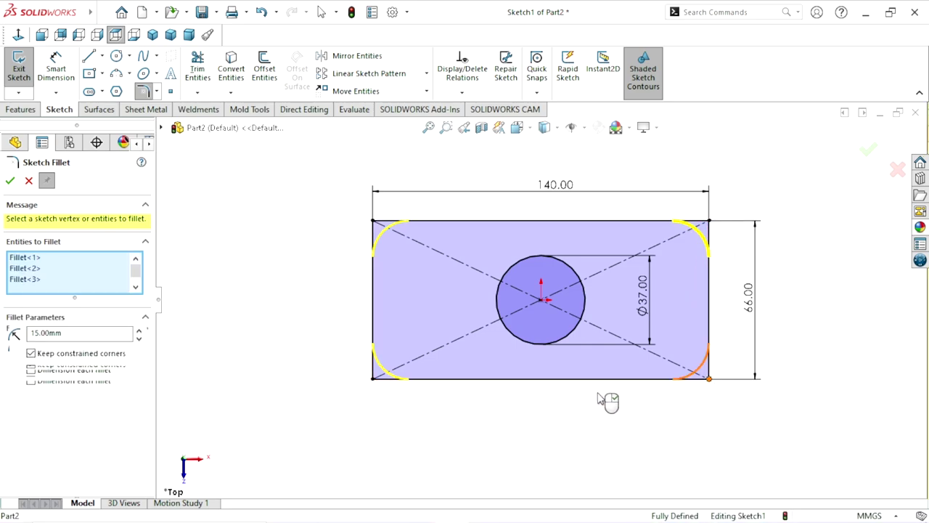
click(10, 182)
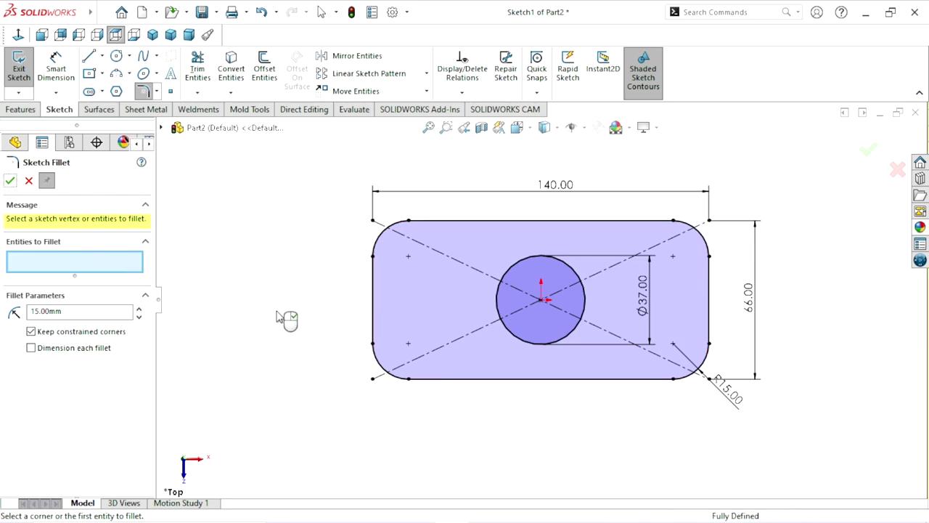
click(9, 181)
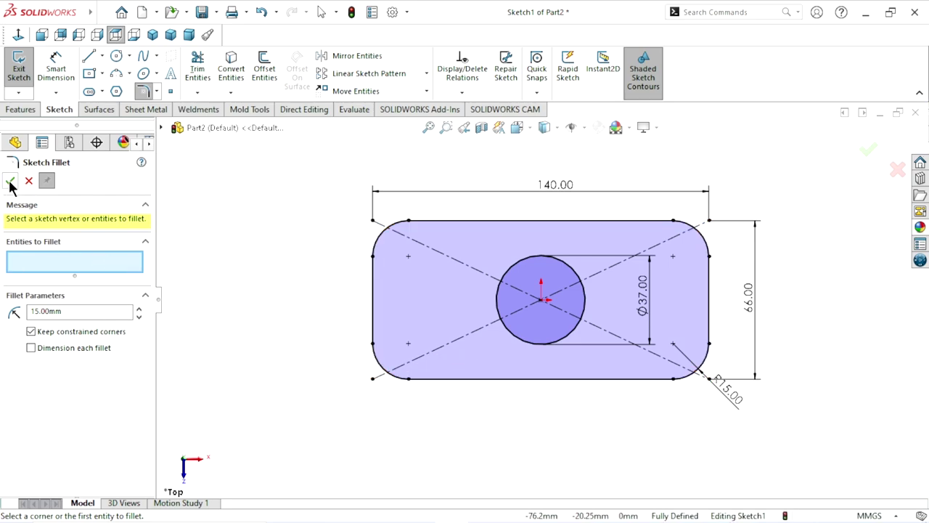
Extrude the filleted sketch 16 mm Blind into a solid base plate
click(25, 109)
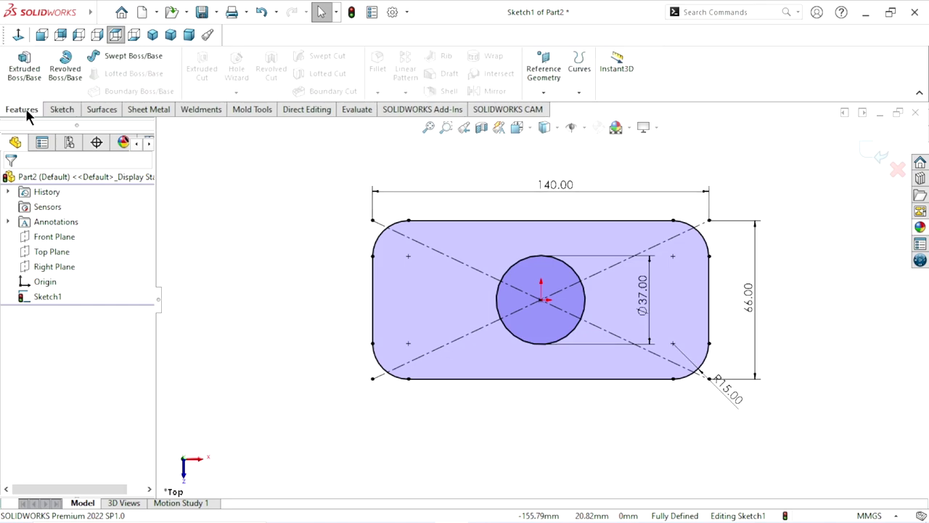
click(24, 67)
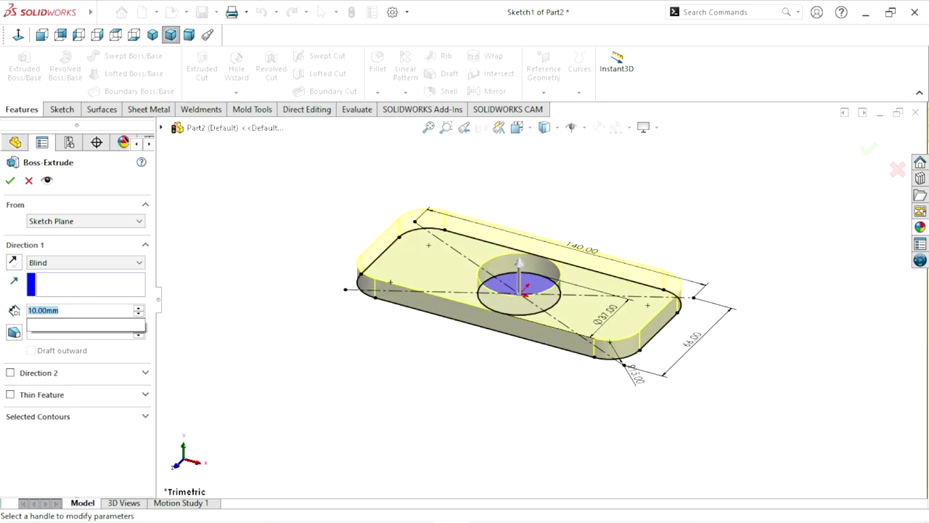
text(16)
key(Return)
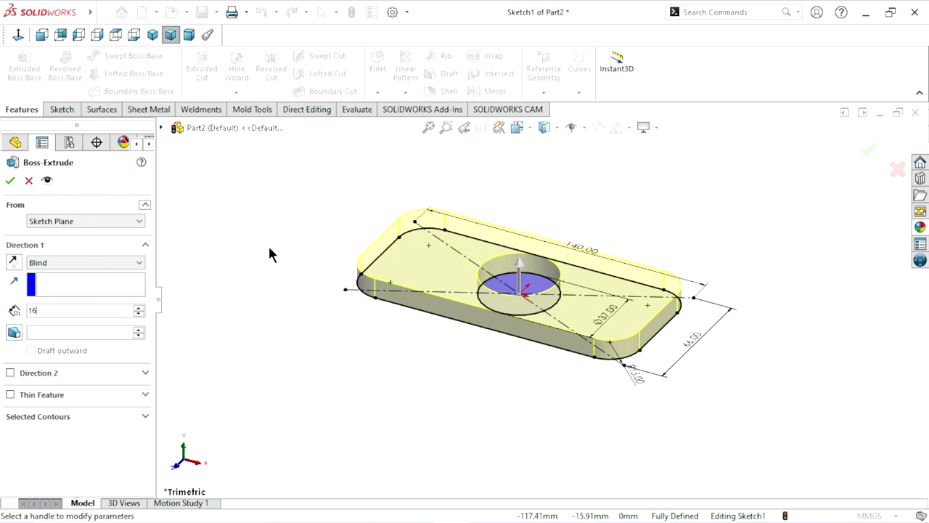
click(9, 180)
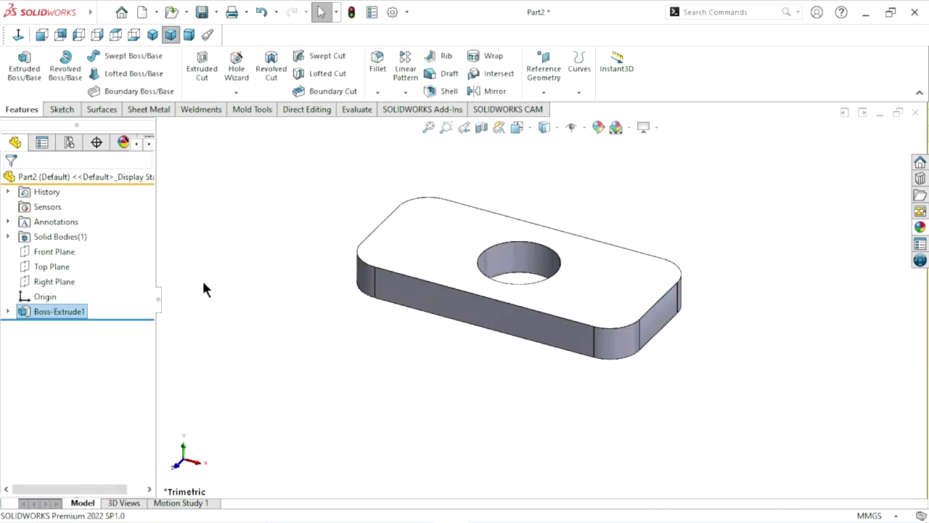
Start a sketch on the base's front face and convert its bottom edge into a sketch line
click(481, 312)
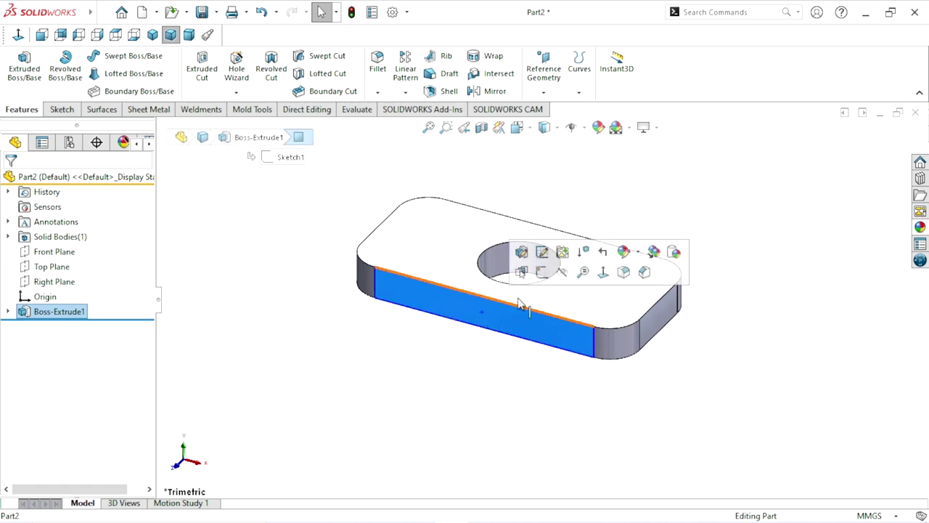
click(544, 278)
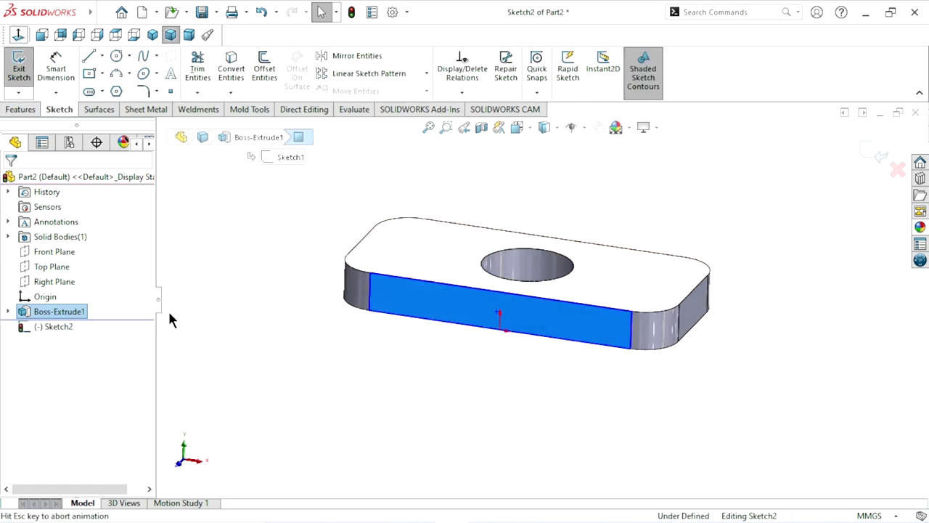
click(88, 58)
click(493, 326)
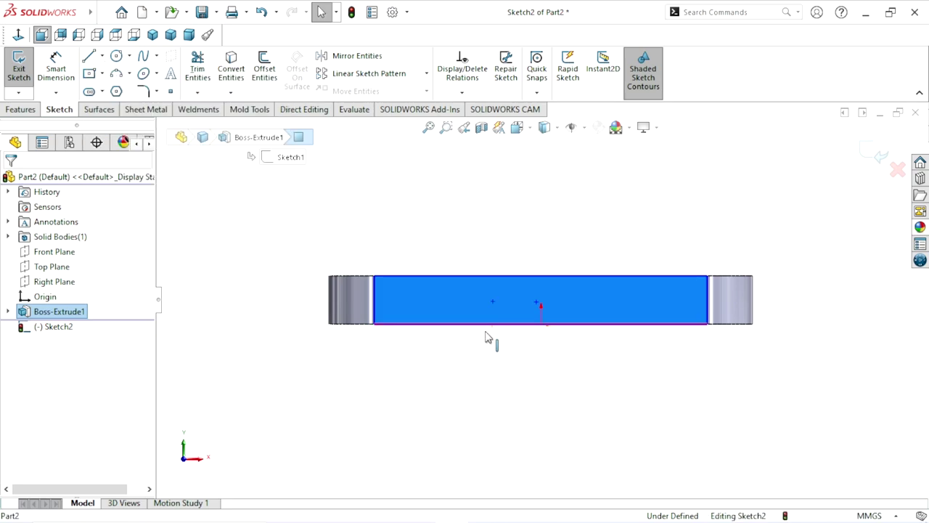
click(230, 72)
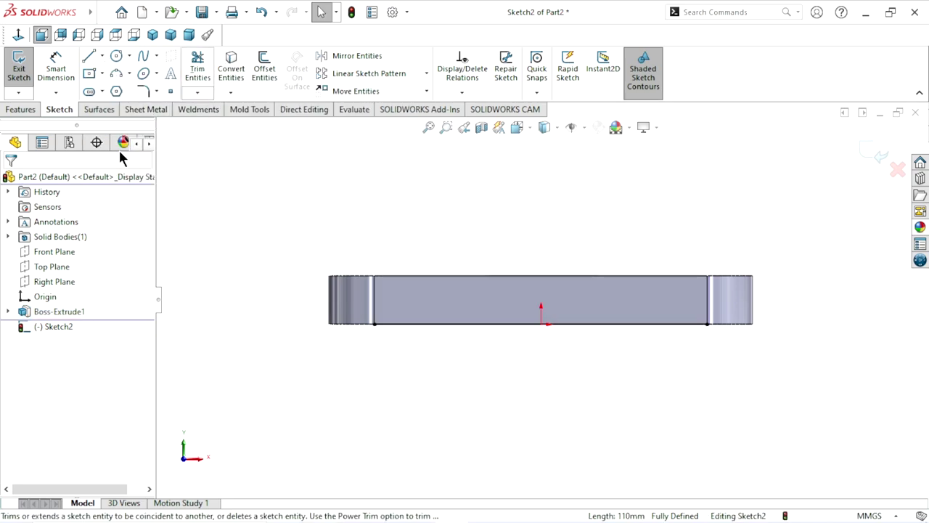
Draw a horizontal line across the front face above the bottom edge
click(89, 63)
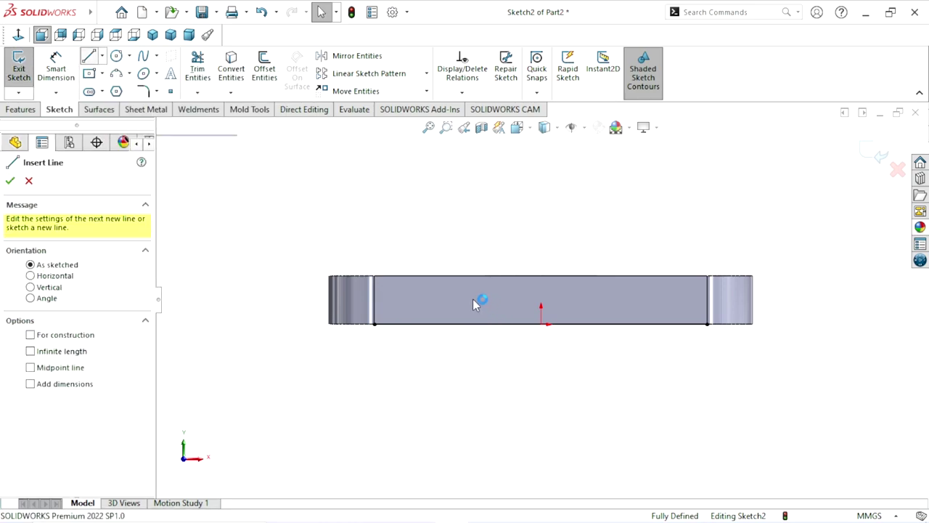
click(418, 307)
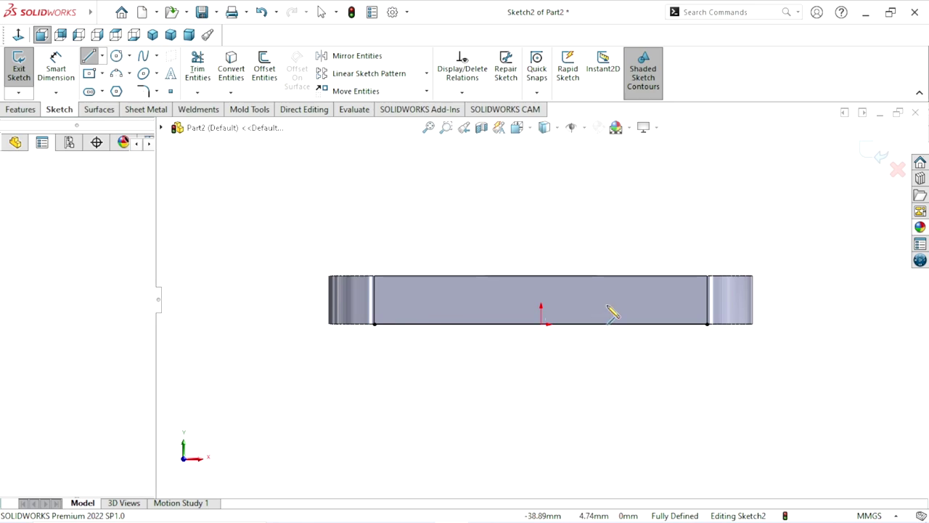
click(661, 306)
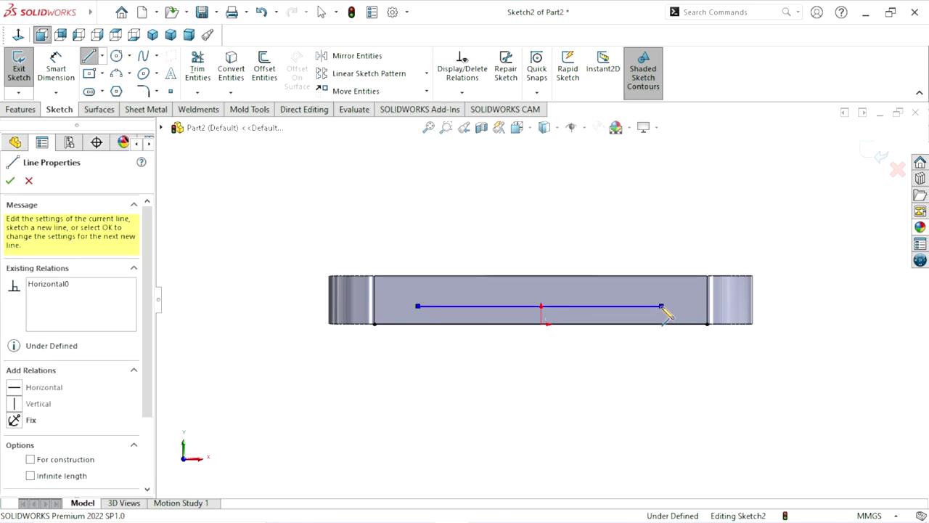
right_click(675, 267)
click(683, 267)
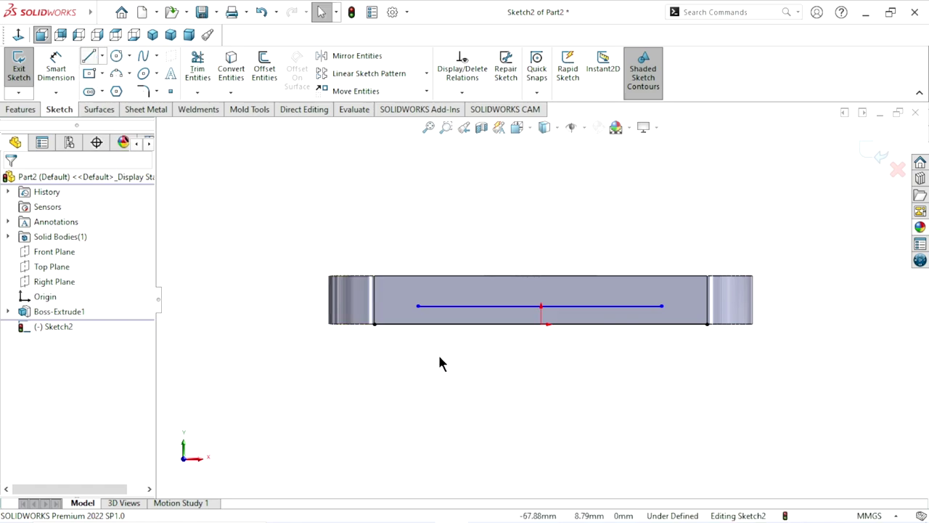
Draw slanted legs from both ends of the horizontal line down to the bottom edge
key(l)
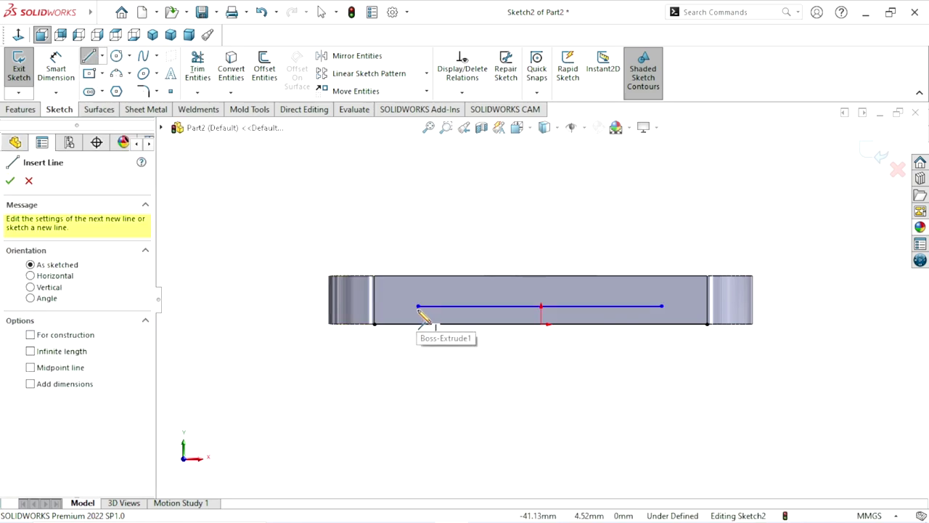
click(418, 307)
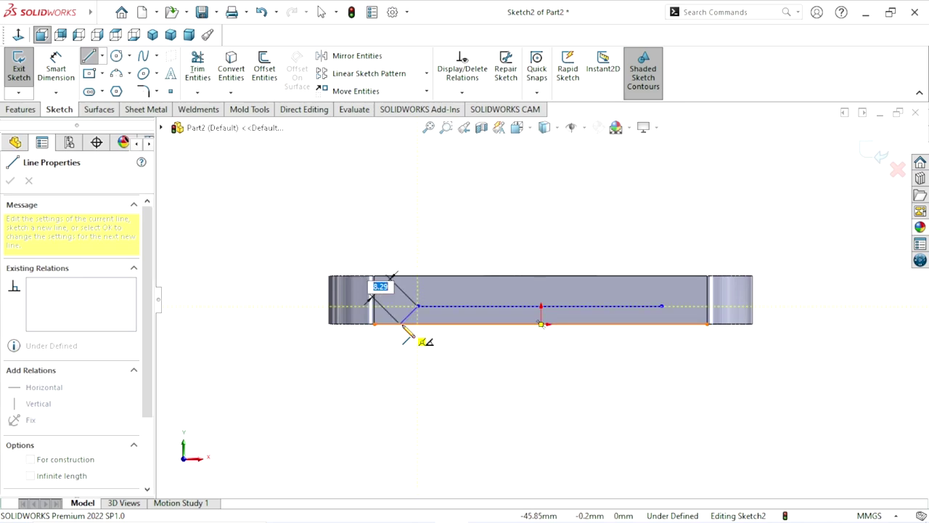
click(400, 324)
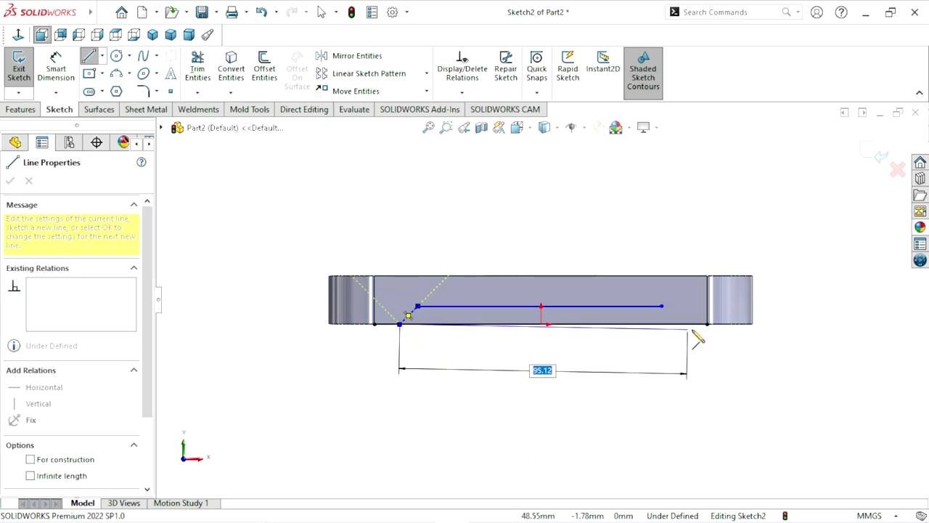
click(662, 307)
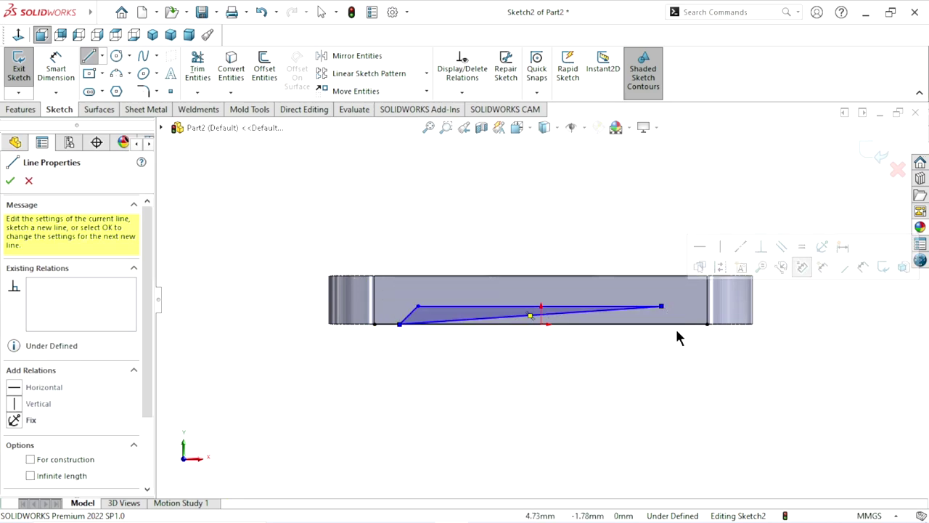
key(Escape)
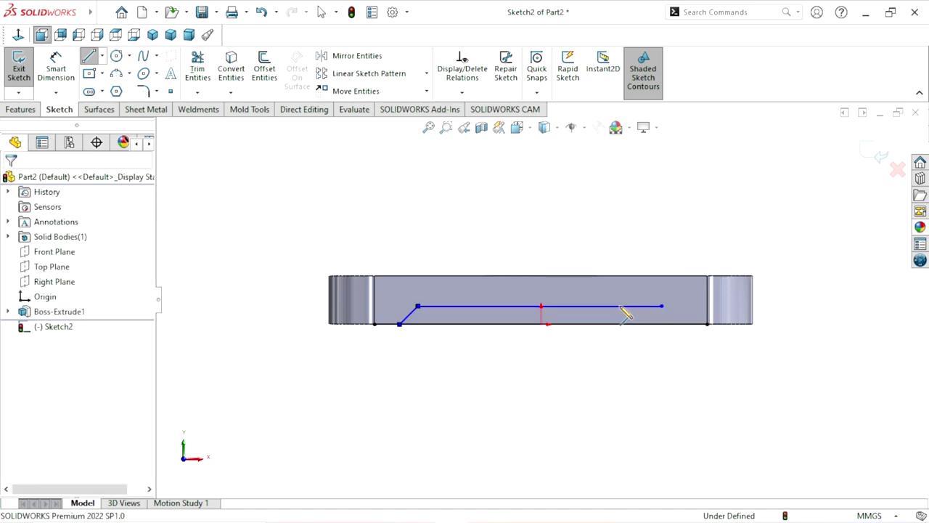
click(662, 307)
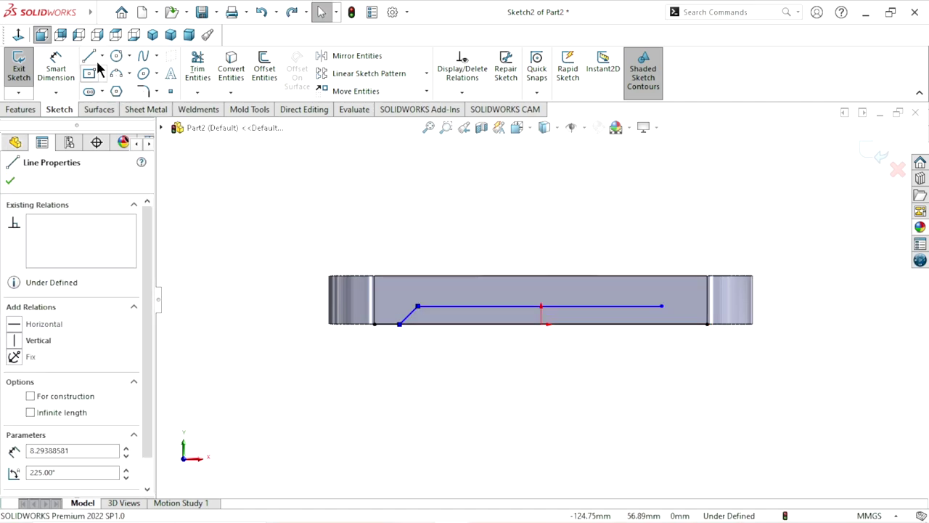
key(l)
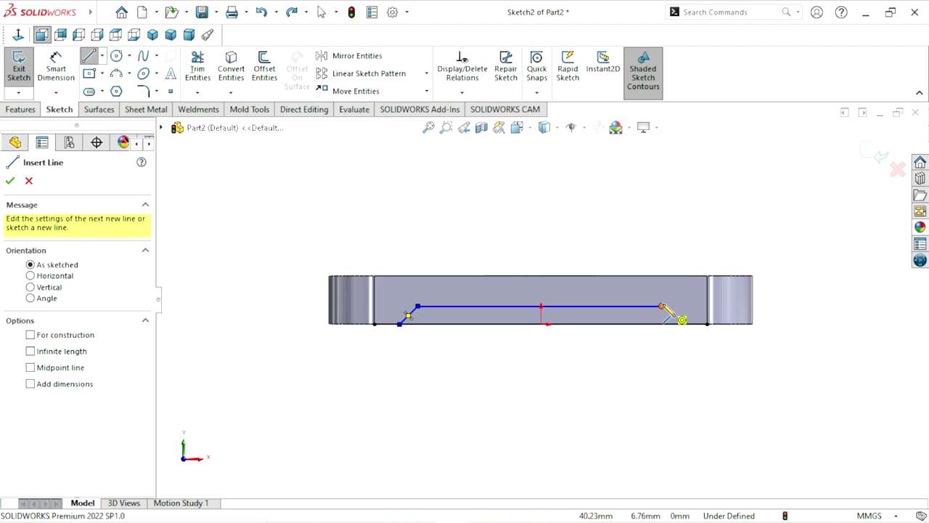
click(662, 307)
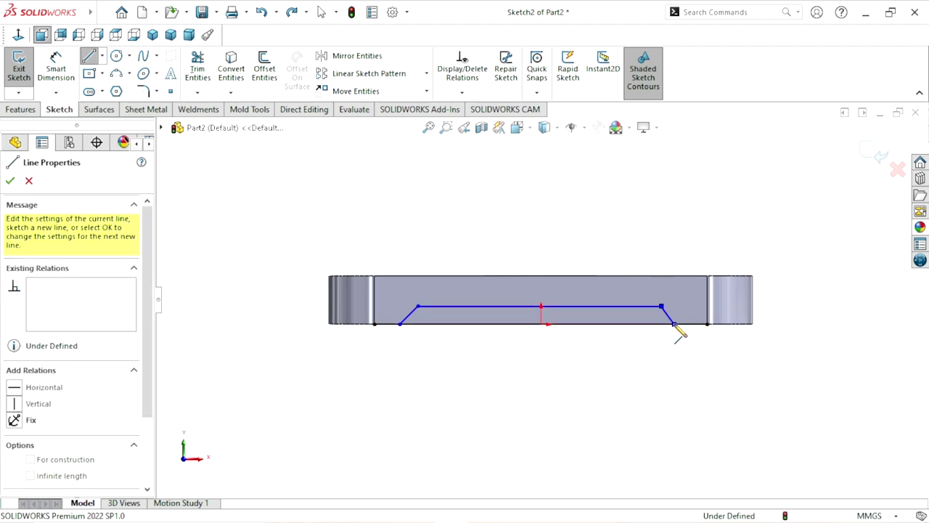
right_click(646, 233)
click(675, 242)
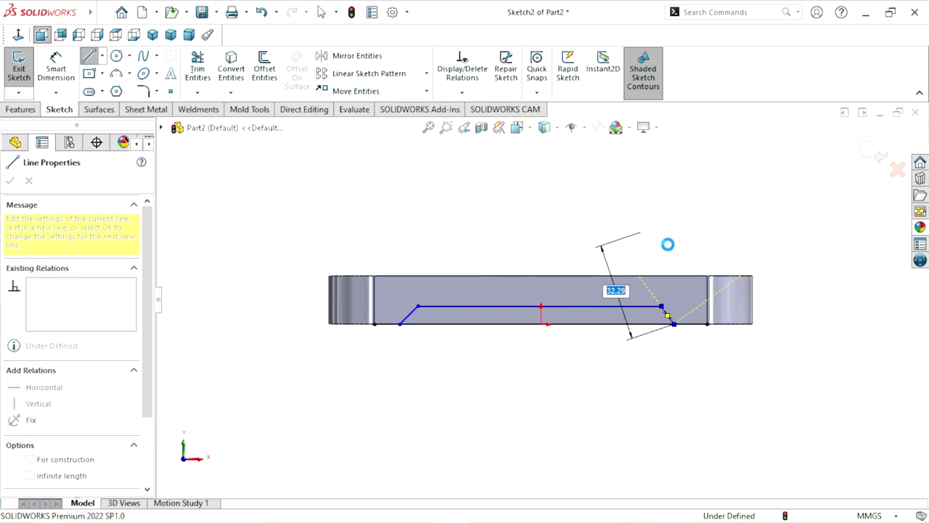
scroll(514, 339, down, 1)
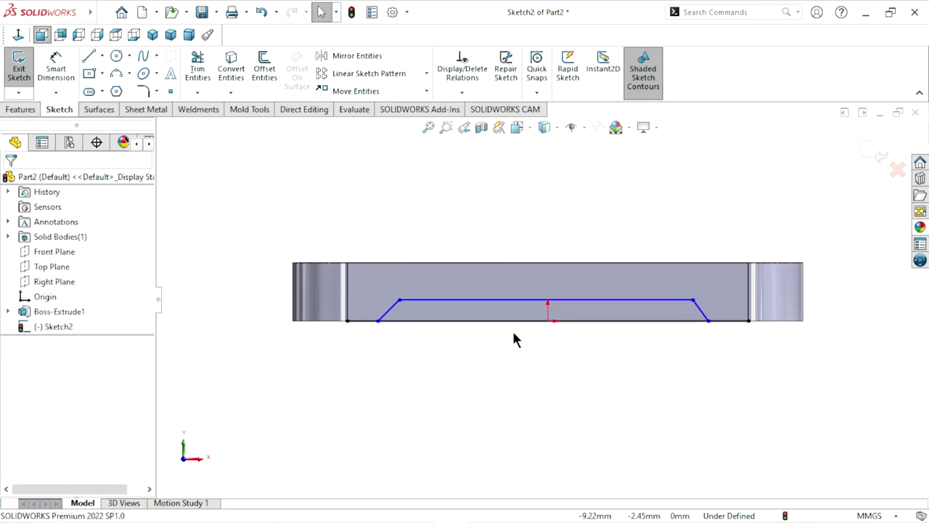
Trim the excess bottom edge and dimension the profile's bottom line to 70
click(198, 69)
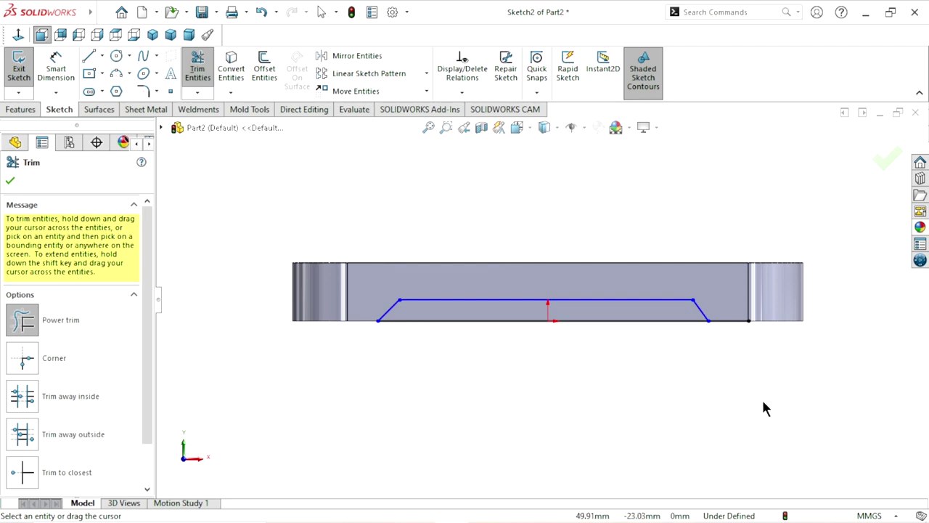
drag(728, 308, 728, 338)
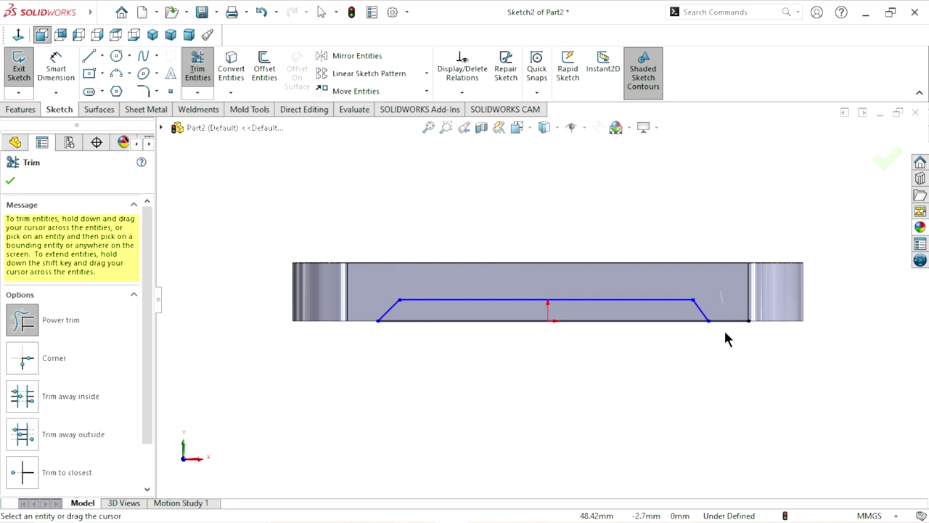
click(10, 181)
click(56, 69)
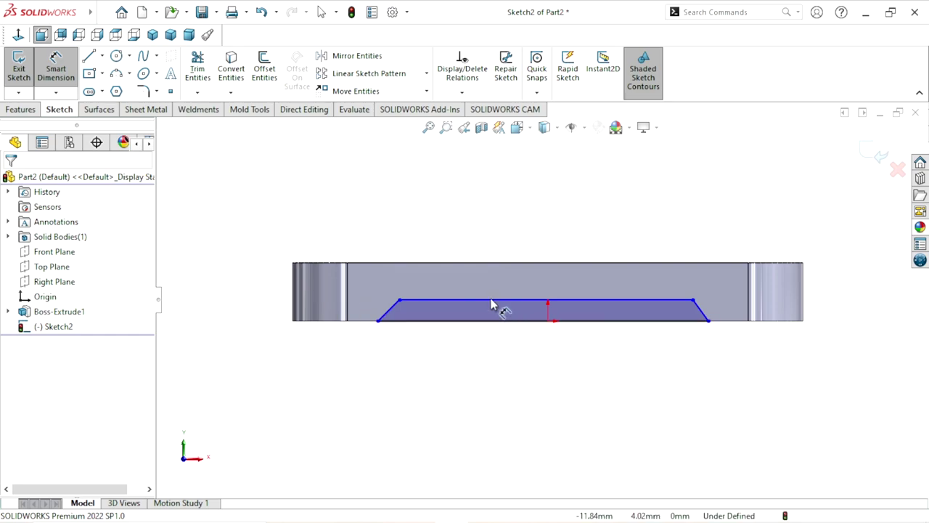
click(491, 322)
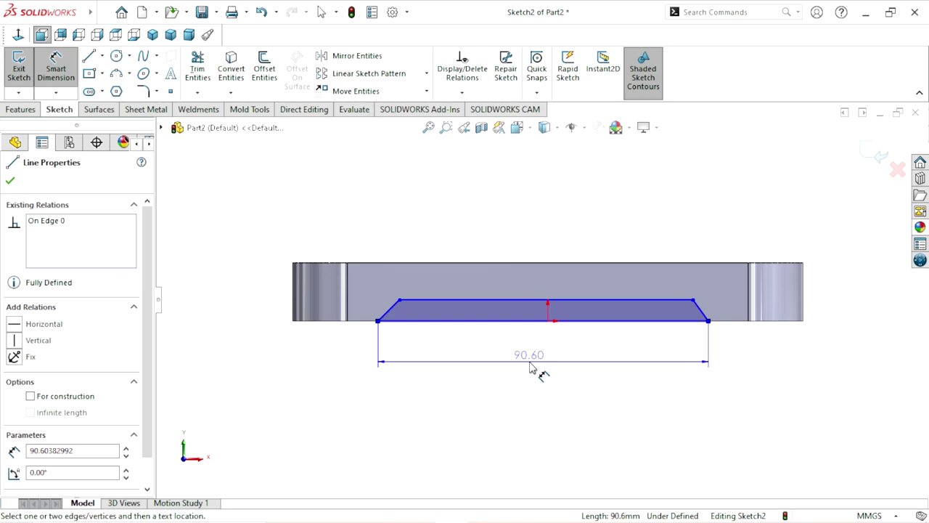
click(530, 367)
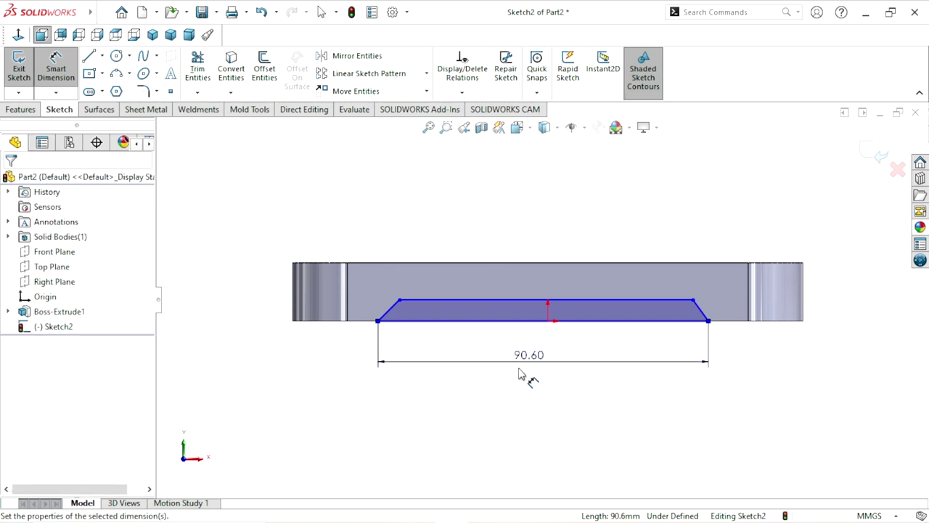
text(70)
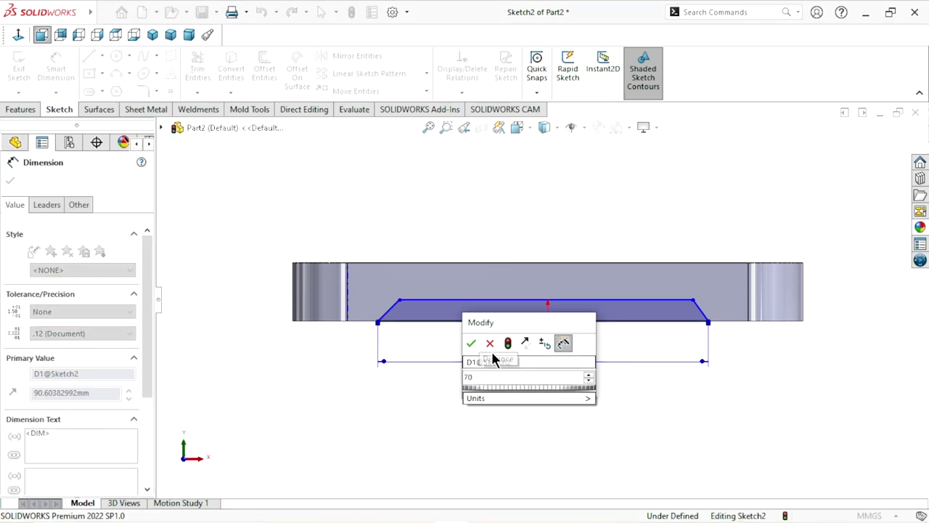
click(472, 344)
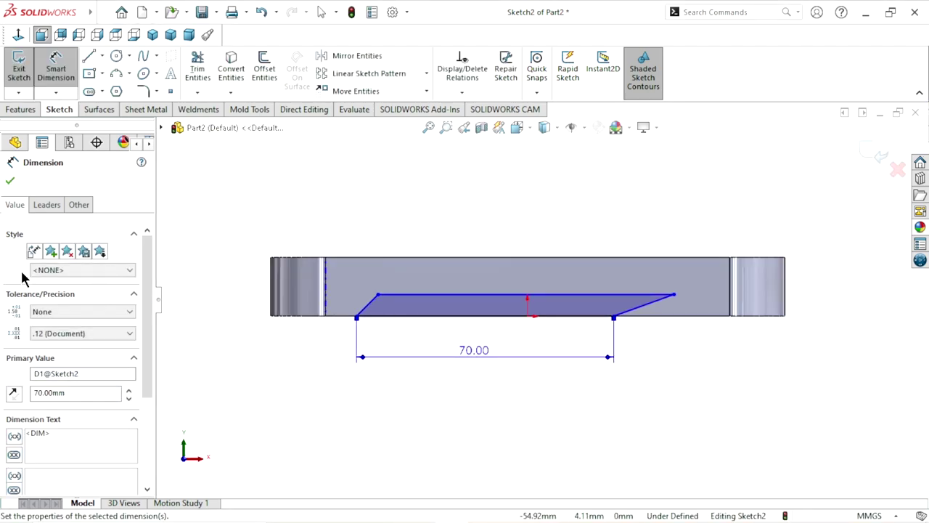
click(10, 180)
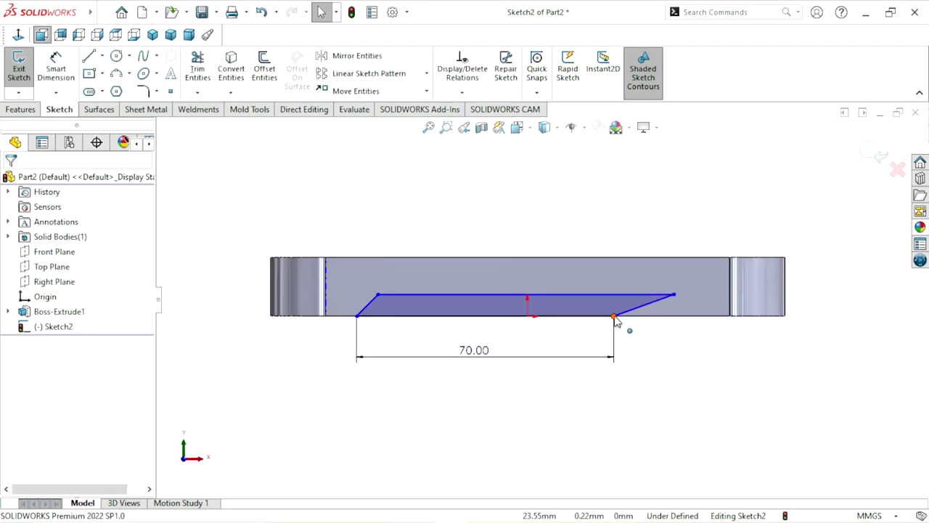
Drag the profile's corners inward so the sides taper upward evenly
drag(616, 321, 670, 327)
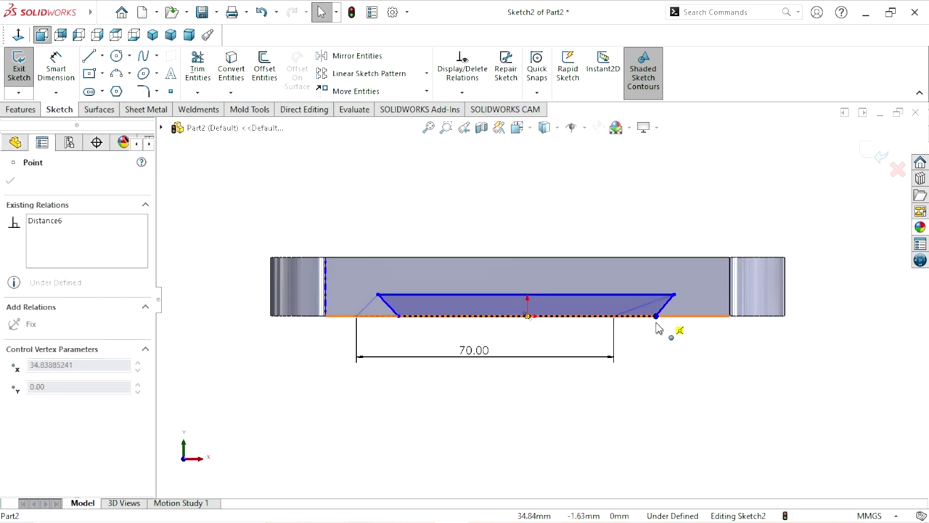
drag(657, 325, 659, 321)
click(520, 424)
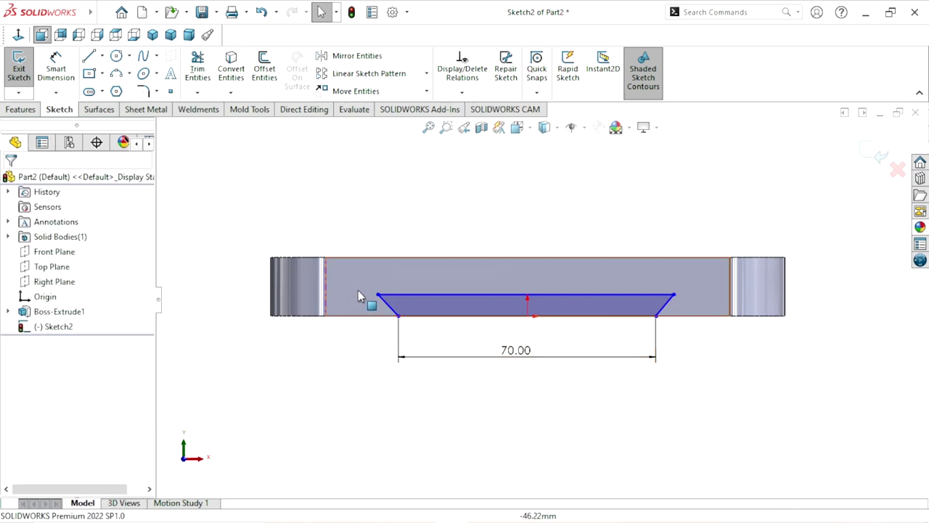
drag(379, 295, 412, 295)
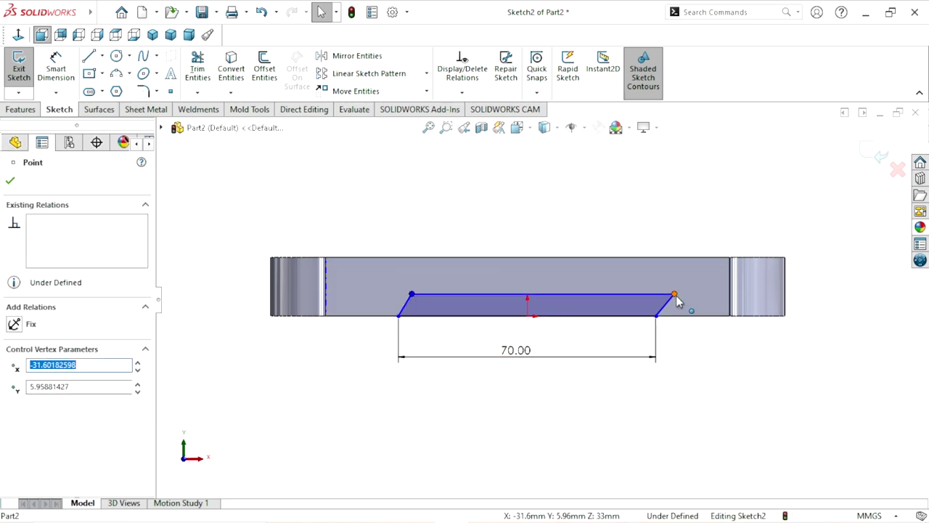
drag(675, 295, 654, 298)
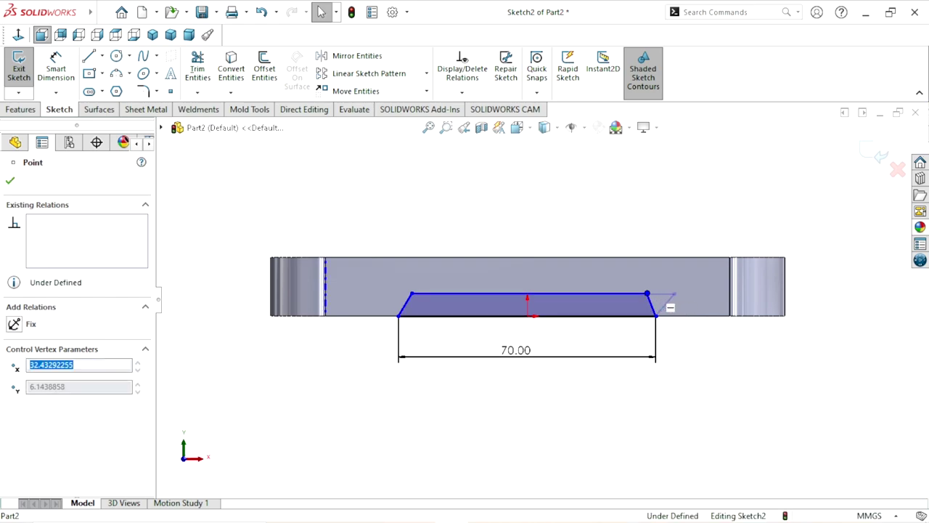
key(Escape)
click(64, 77)
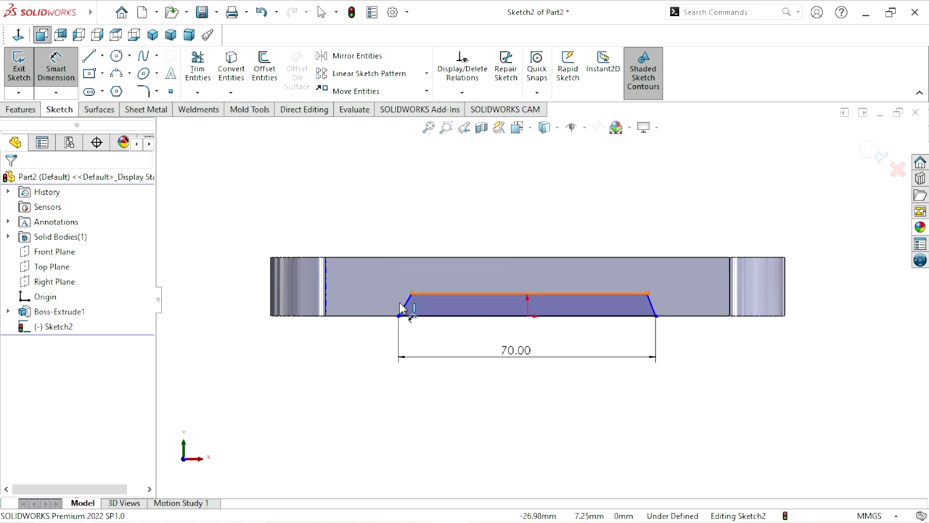
click(432, 313)
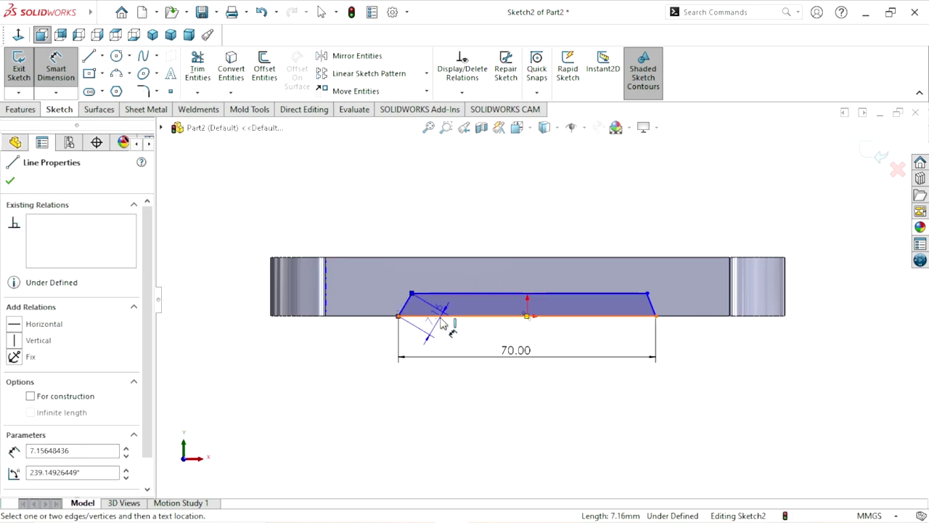
key(Escape)
key(Escape)
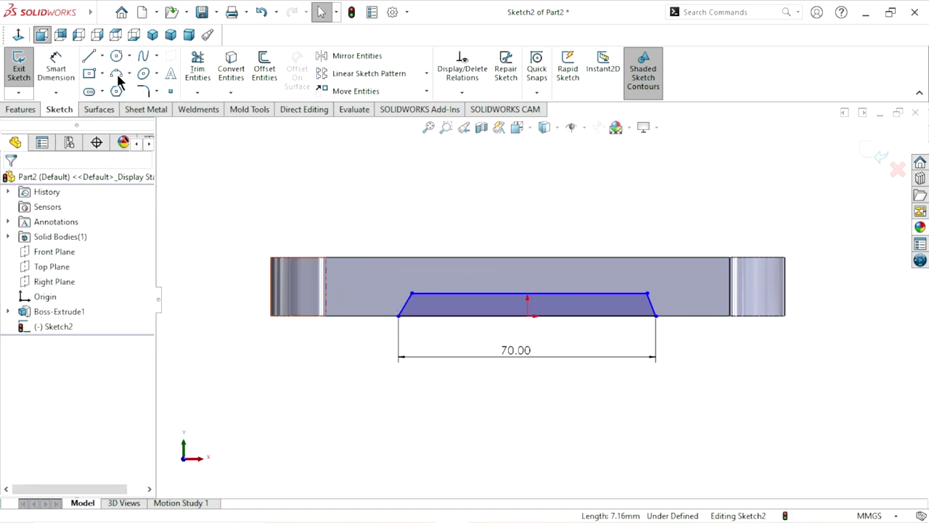
Draw a vertical centerline from the origin upward through the groove profile
click(104, 59)
click(122, 90)
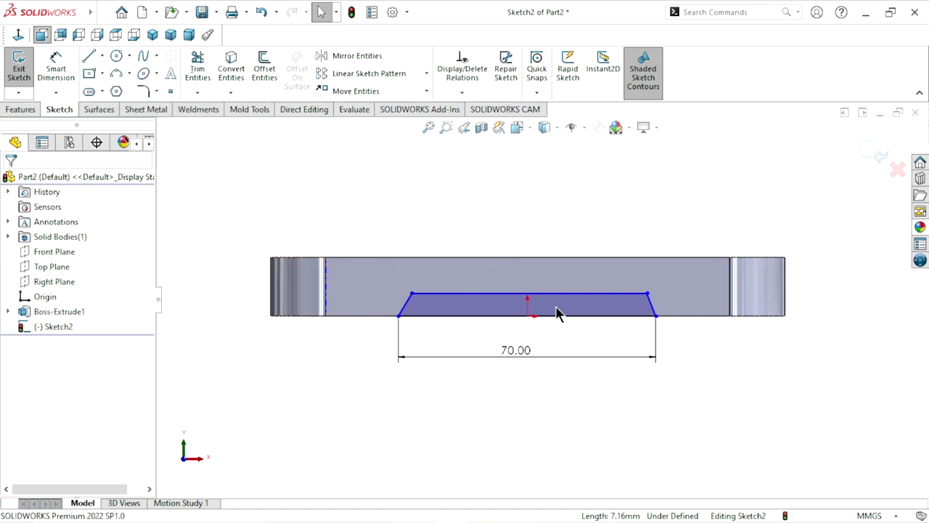
click(528, 315)
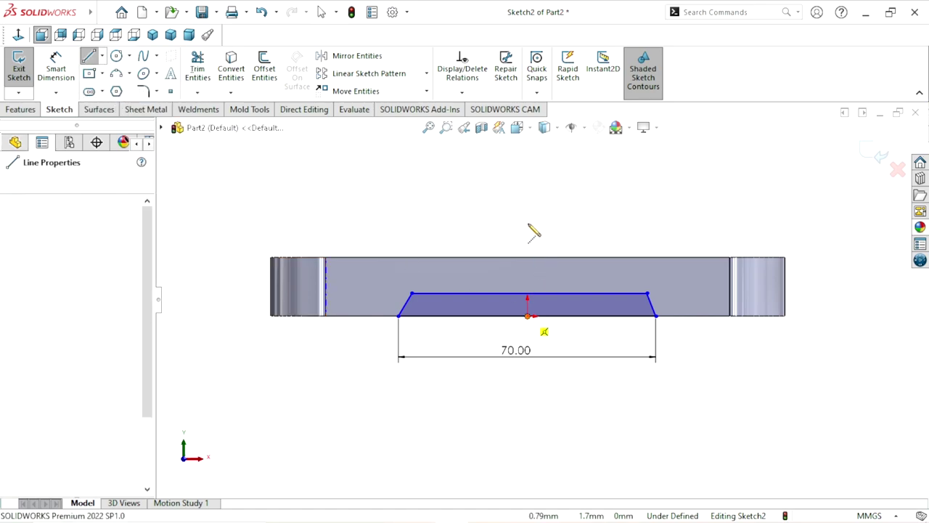
click(527, 206)
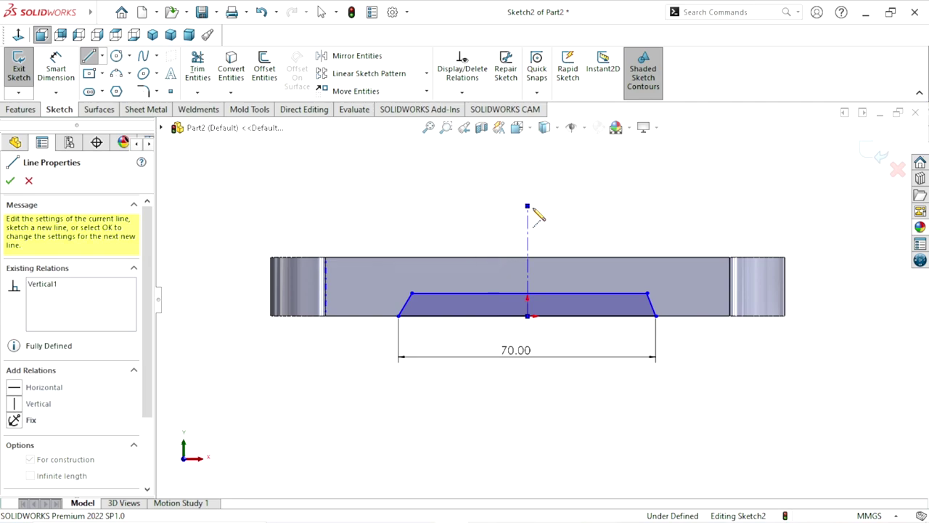
right_click(591, 209)
click(597, 208)
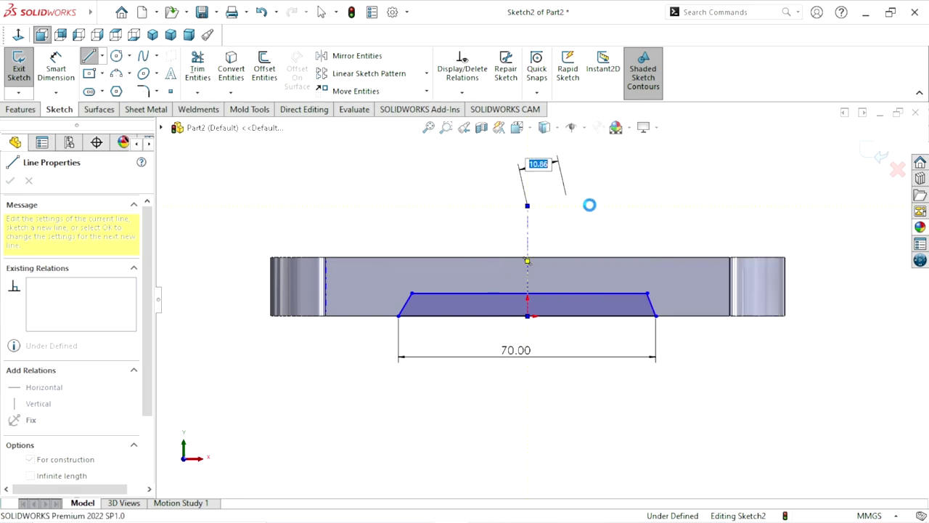
scroll(504, 315, down, 1)
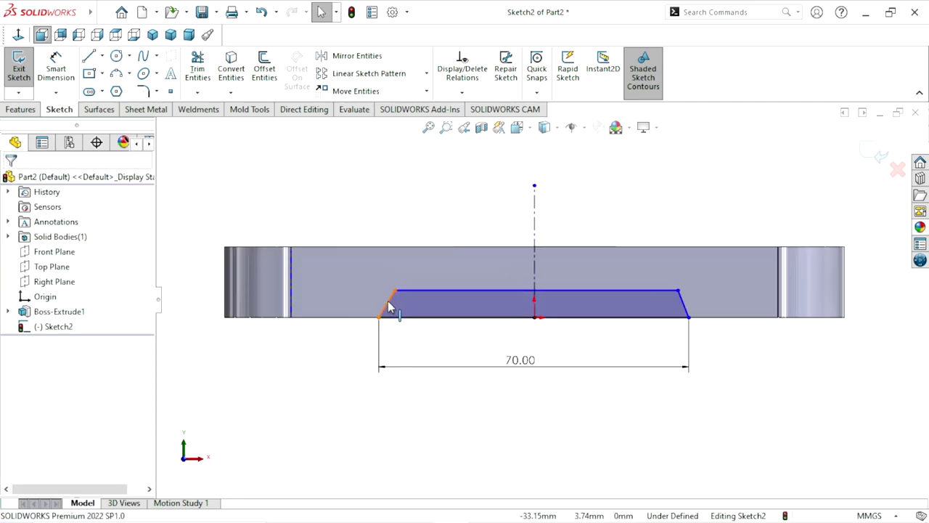
Make the two slanted sides symmetric about the centerline
click(685, 307)
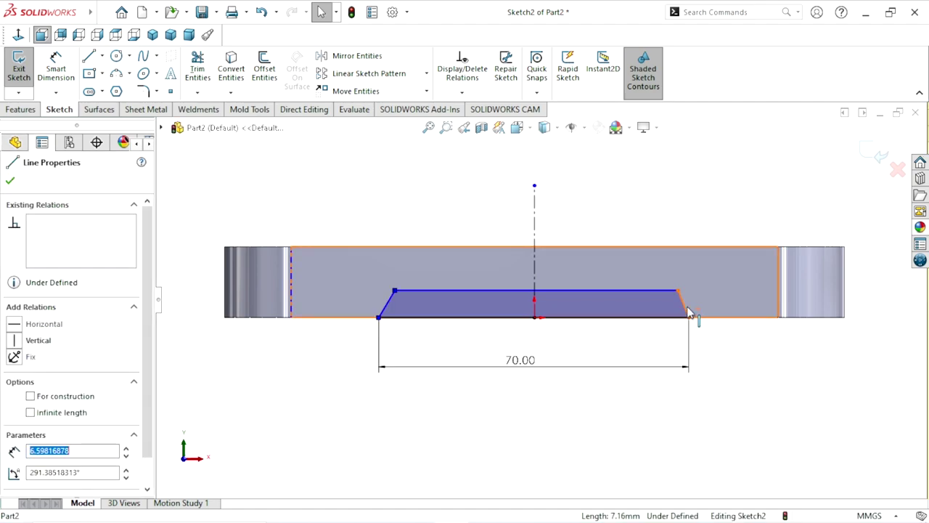
ctrl+click(586, 290)
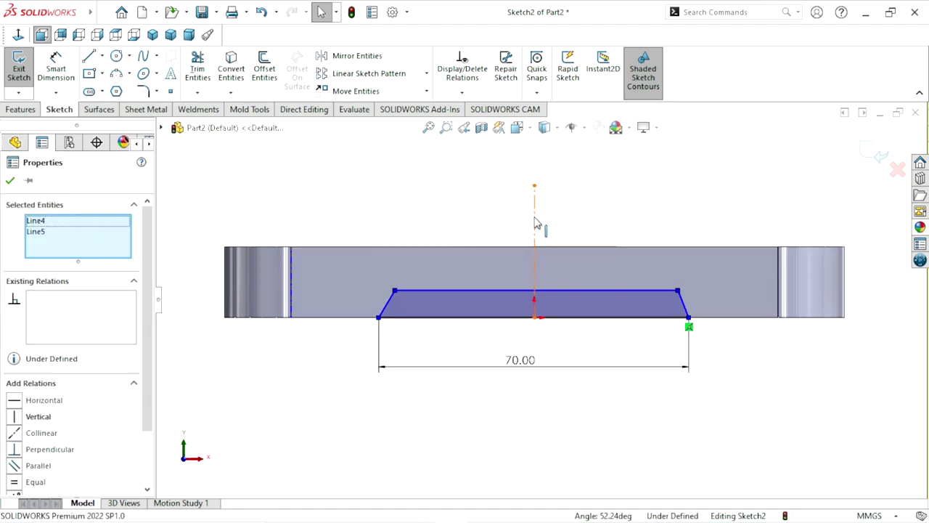
ctrl+click(597, 195)
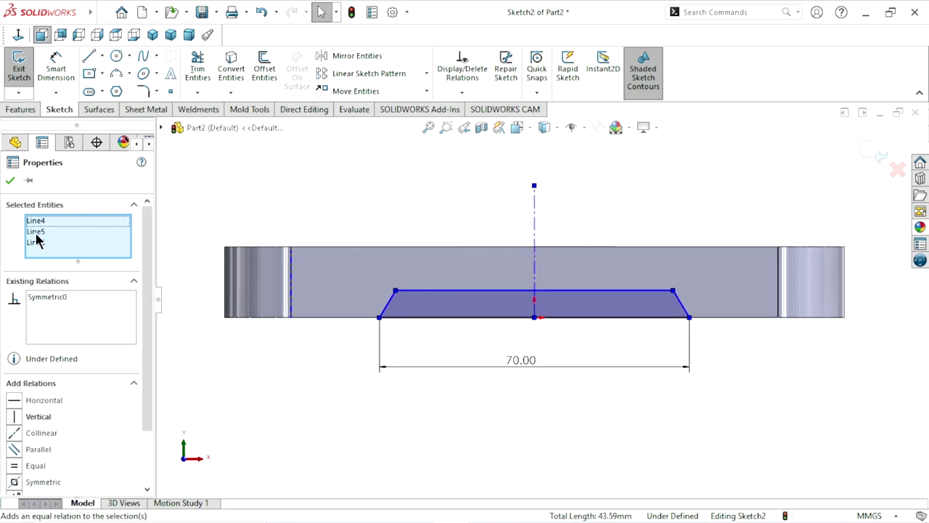
click(10, 182)
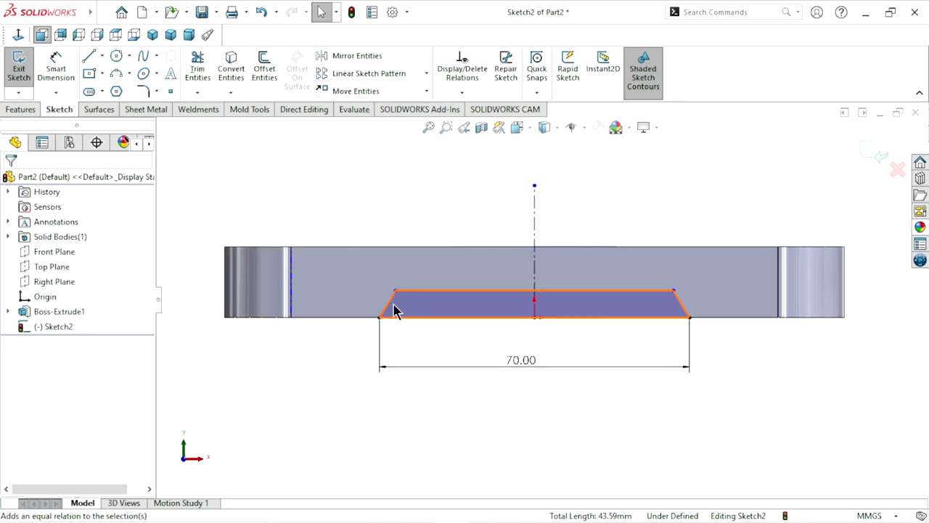
Make the two slanted sides equal in length
click(683, 306)
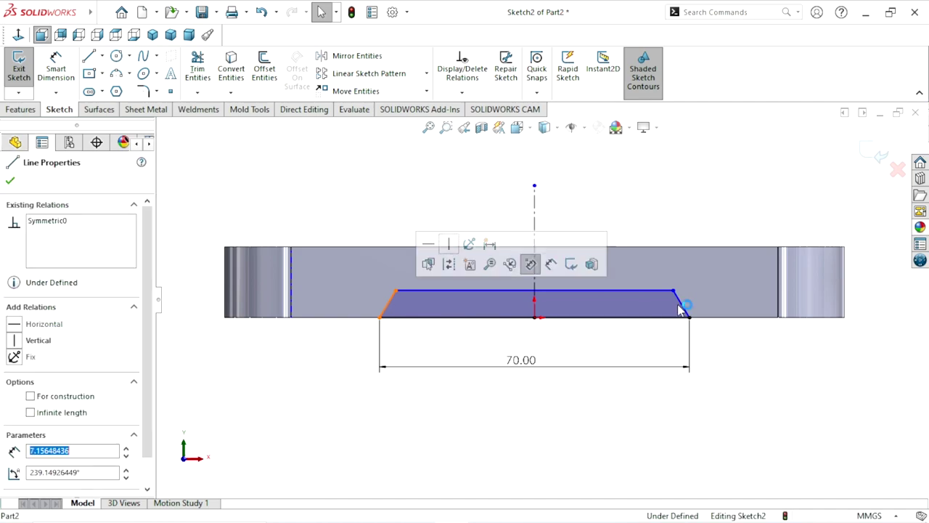
ctrl+click(685, 315)
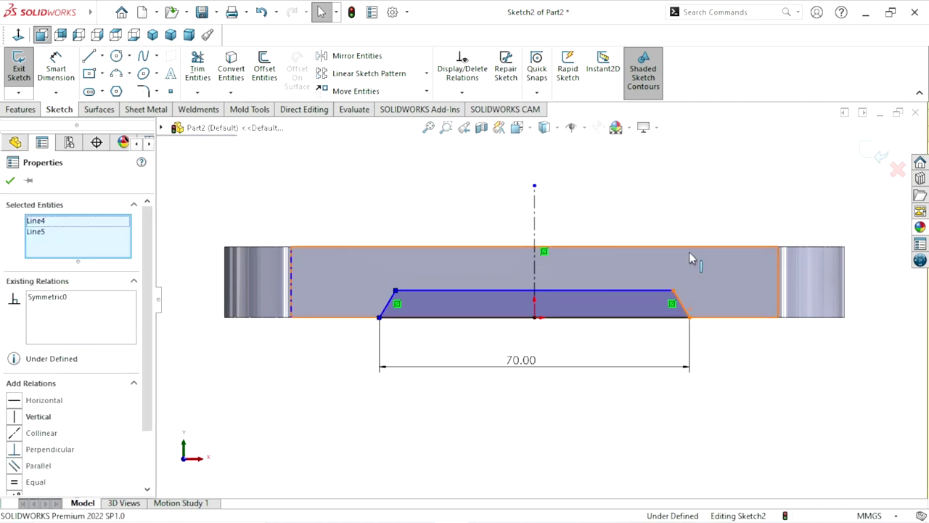
click(821, 242)
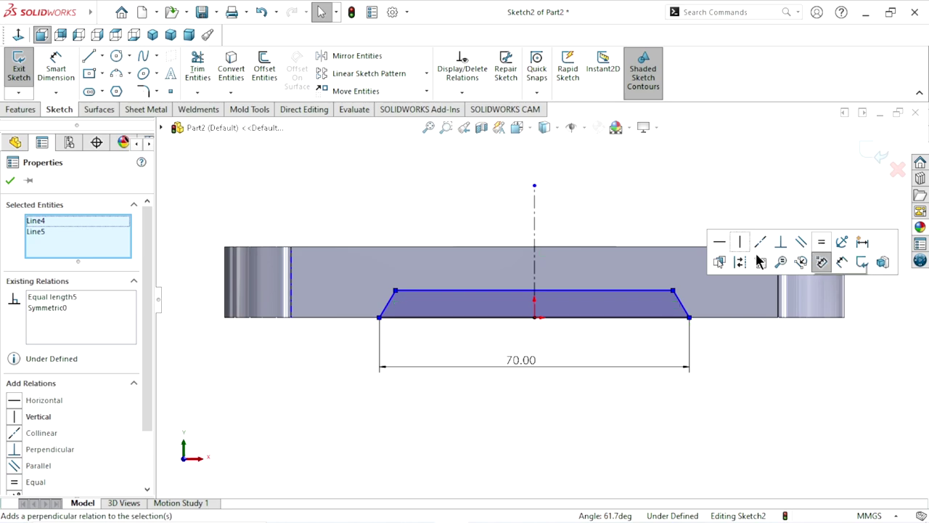
click(10, 182)
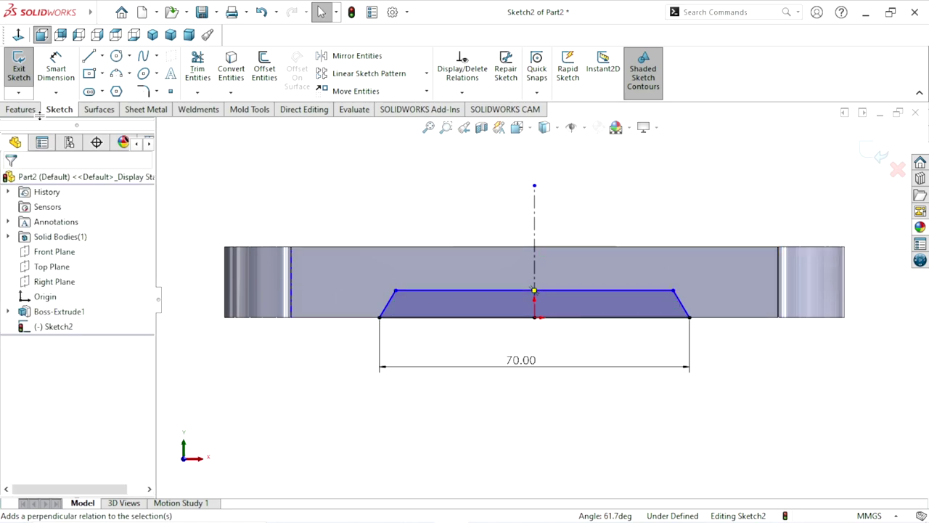
Dimension the groove depth between the top and bottom lines to 3 mm
click(58, 79)
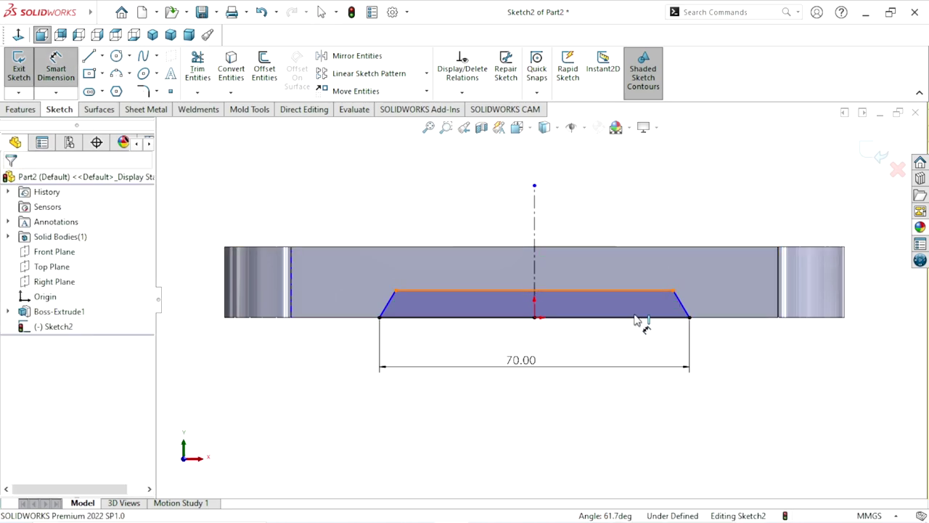
click(639, 291)
click(675, 317)
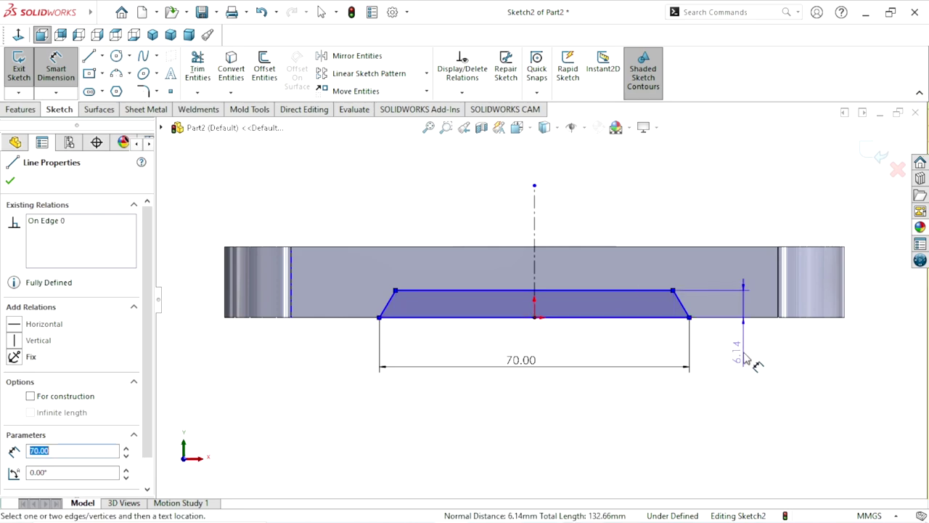
click(745, 356)
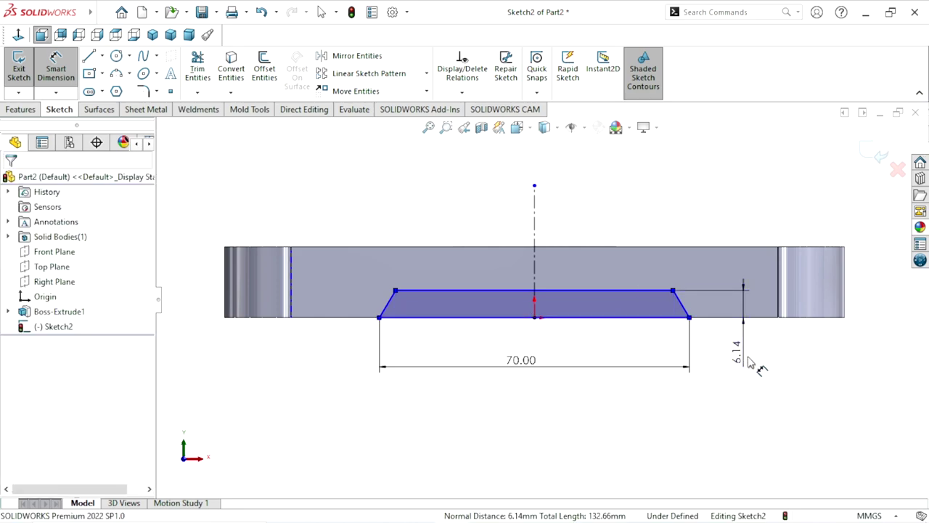
text(3)
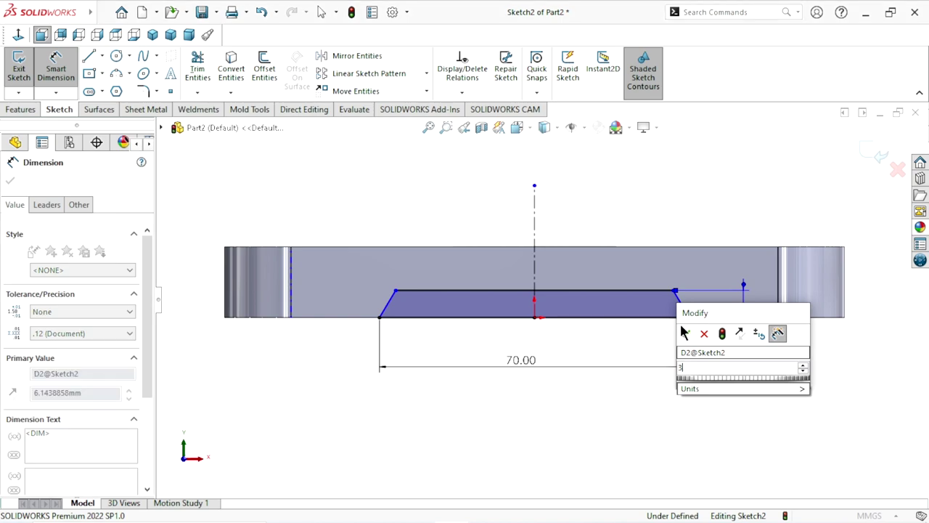
click(686, 334)
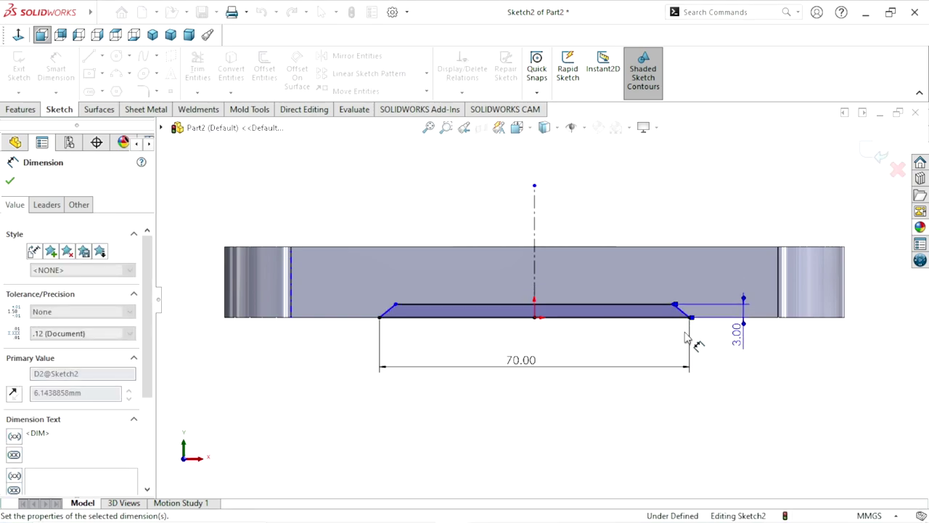
scroll(406, 334, down, 3)
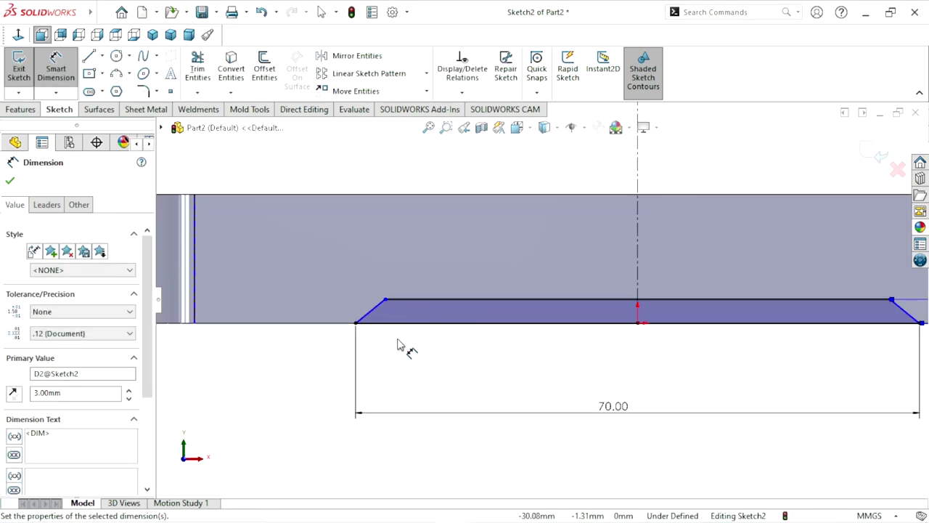
Set the angle between the left slanted side and bottom line to 45°
click(373, 312)
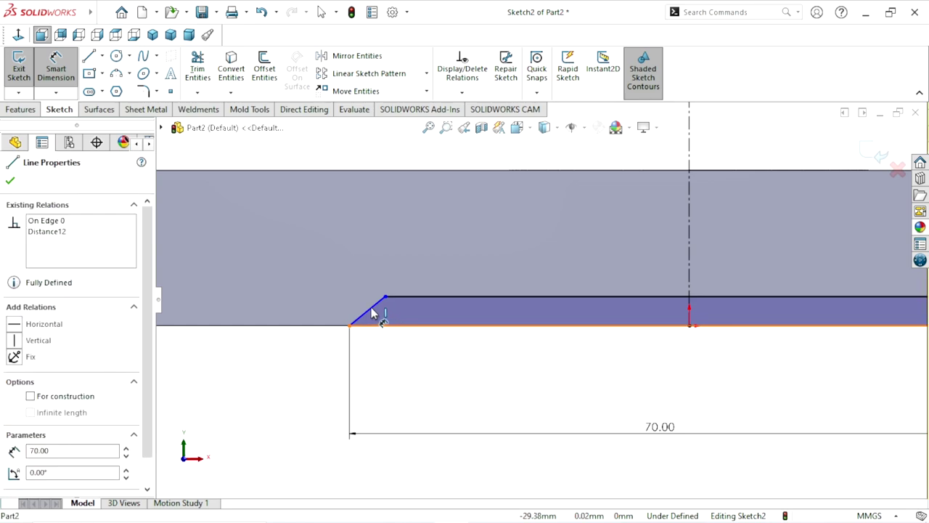
click(373, 313)
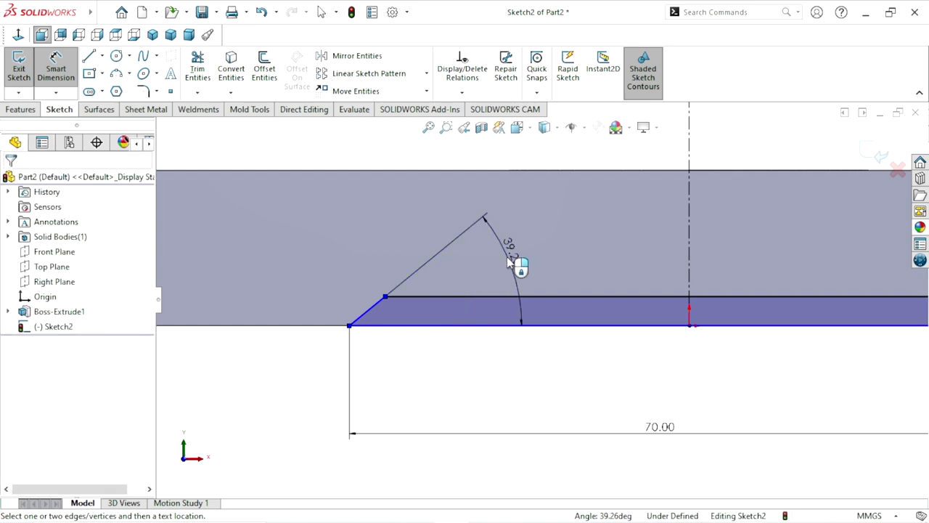
click(495, 265)
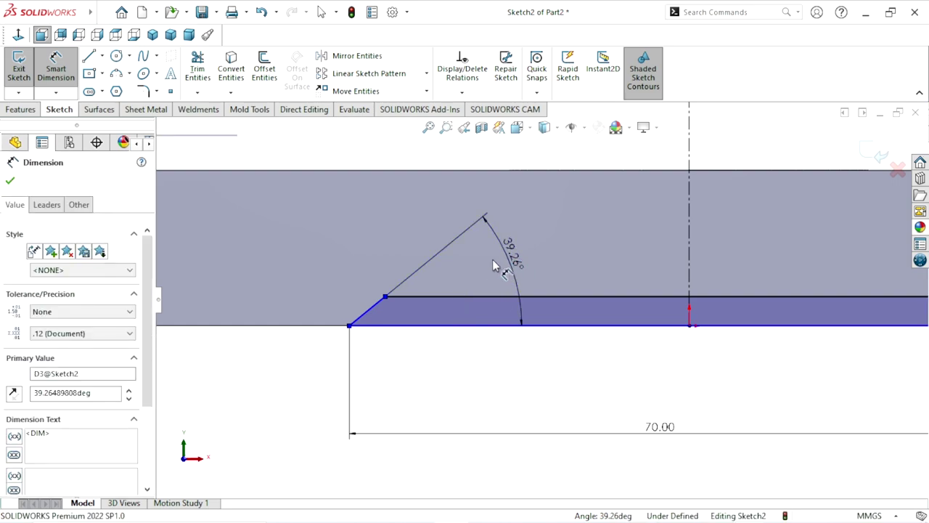
text(45)
click(451, 240)
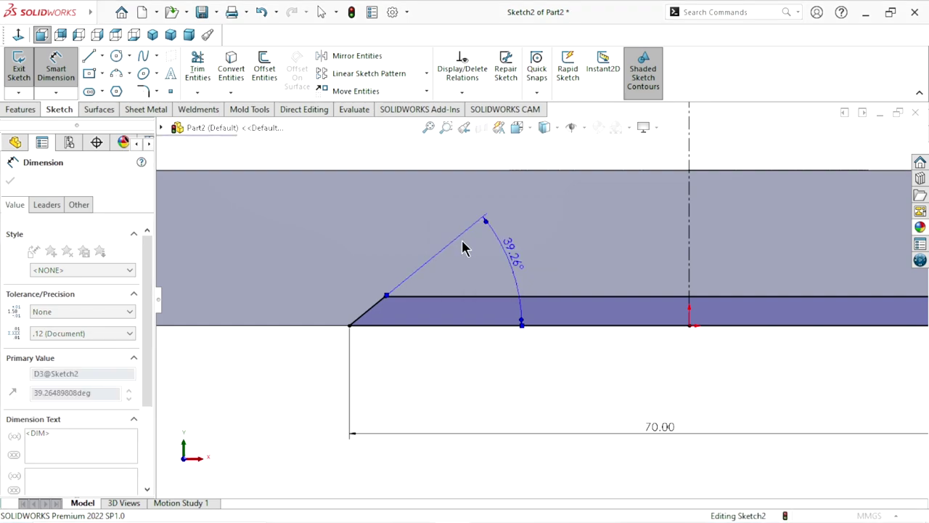
scroll(498, 367, up, 2)
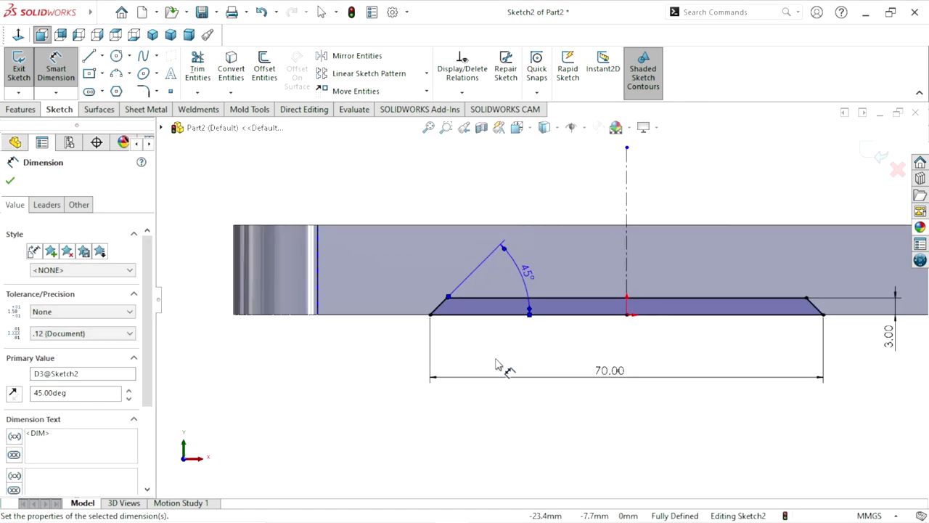
click(11, 181)
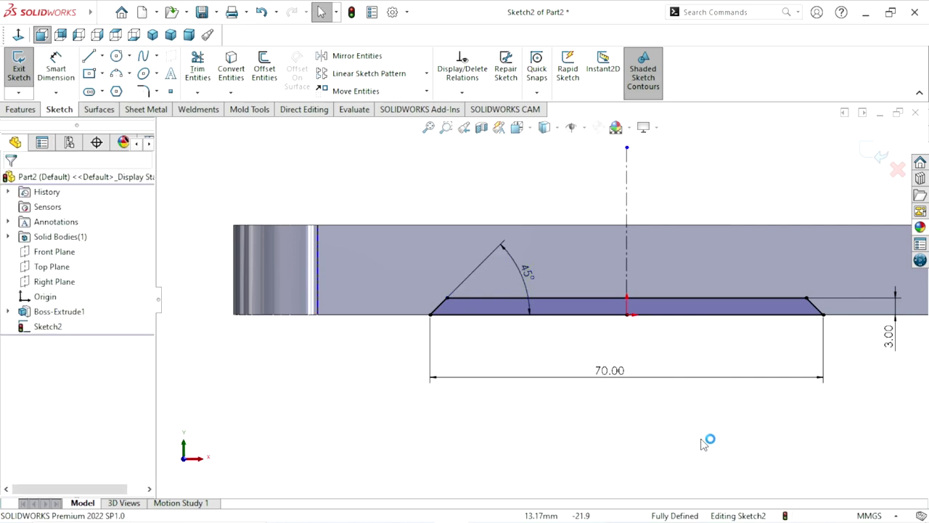
Extrude-cut the trapezoid profile Through All, creating the Cut-Extrude1 groove across the plate's underside
scroll(708, 407, up, 1)
scroll(714, 305, up, 1)
scroll(726, 290, up, 1)
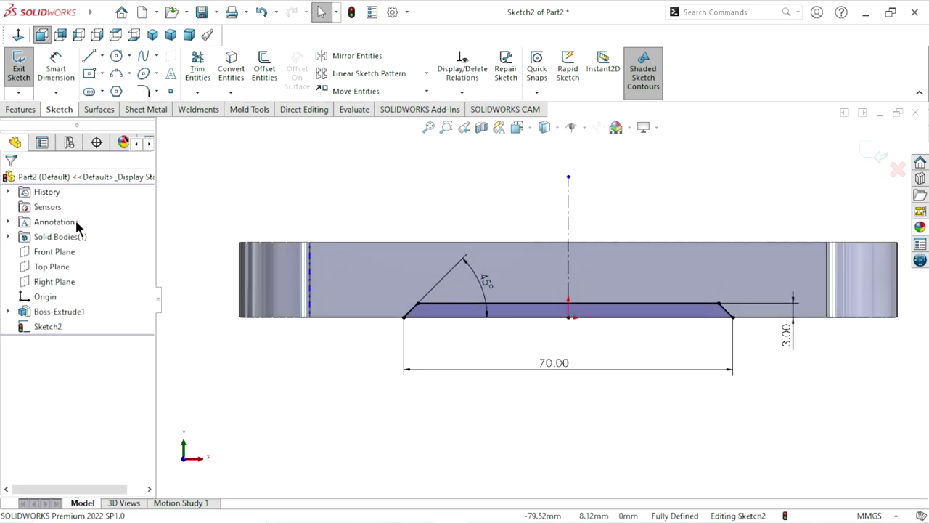
click(21, 110)
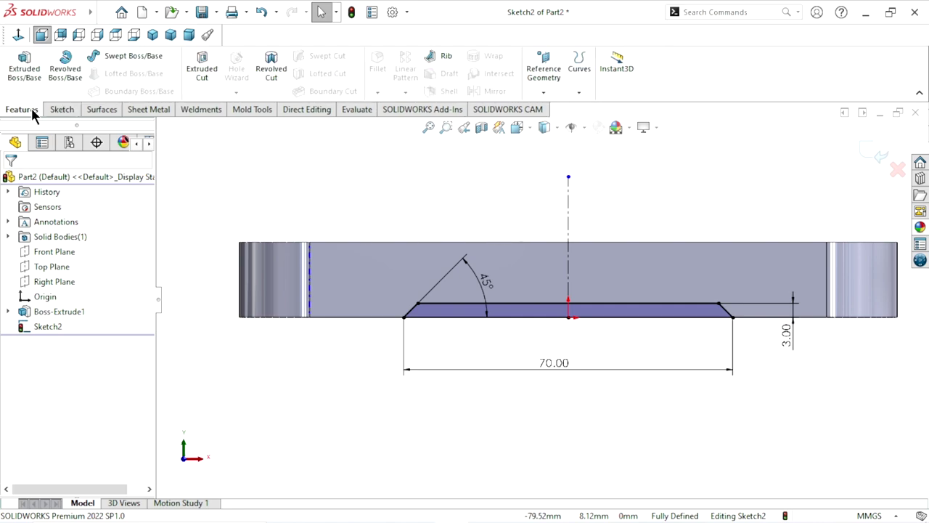
click(203, 69)
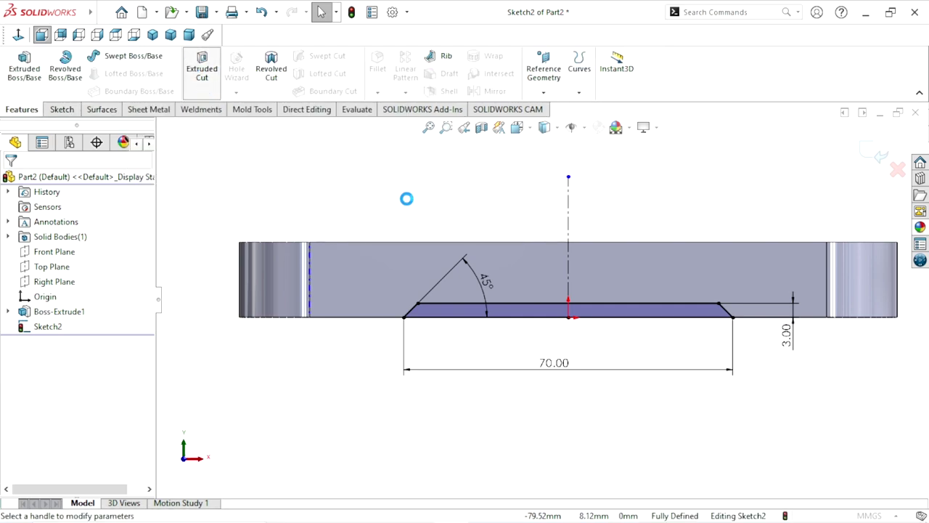
click(109, 262)
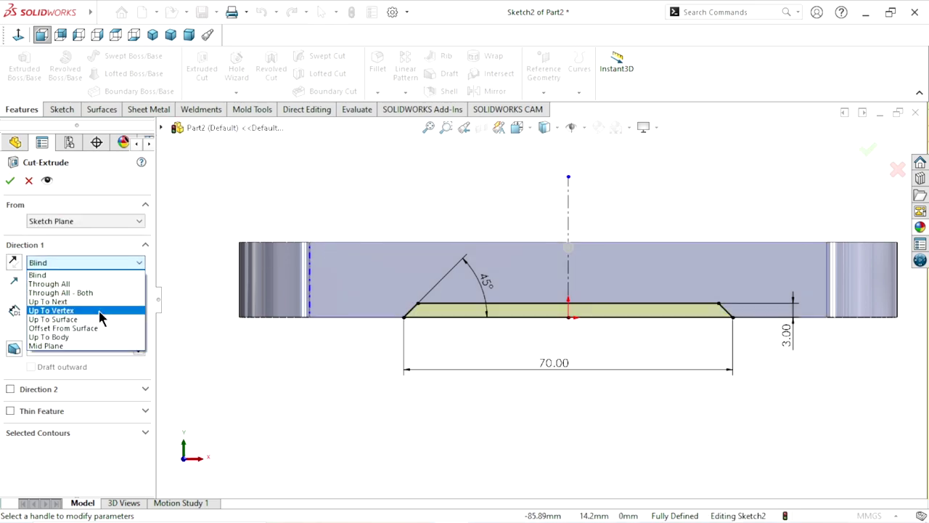
click(85, 284)
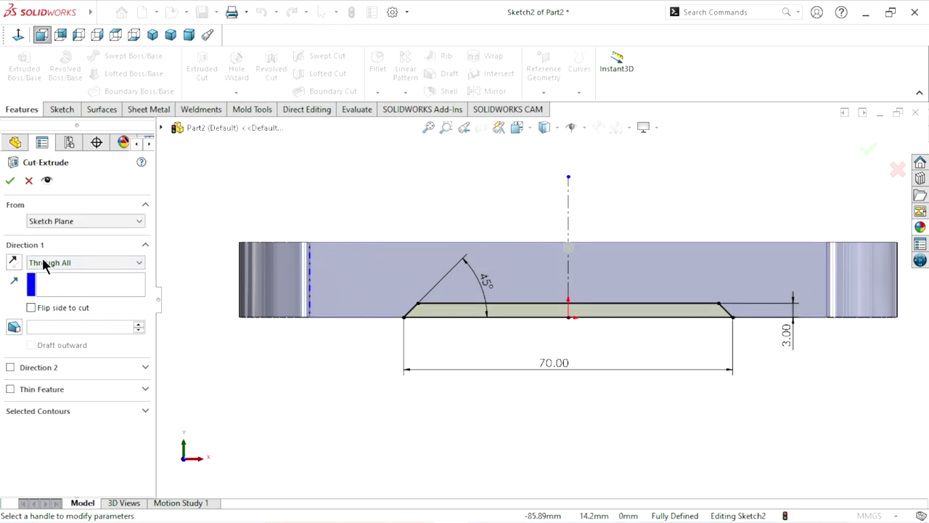
click(9, 181)
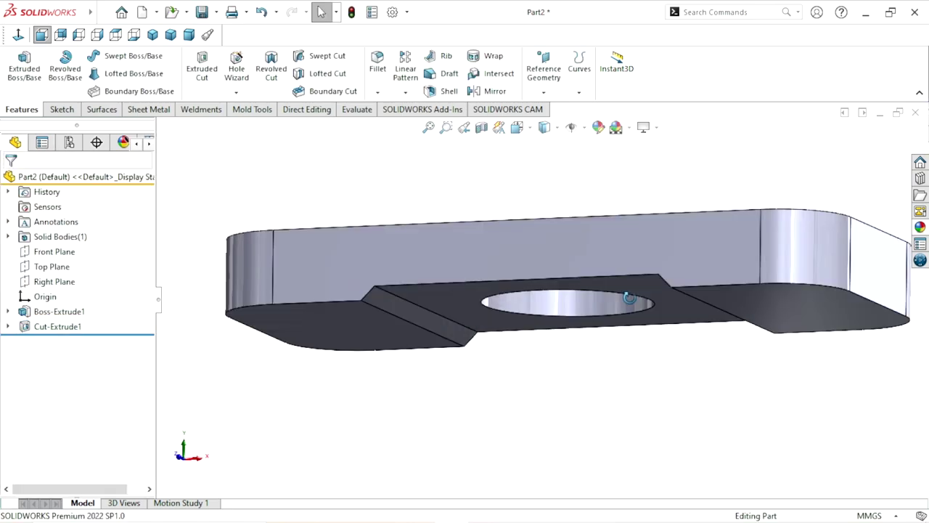
Start Sketch3 on the Right Plane and view it Normal To the plane
mouse_move(629, 297)
middle_down()
mouse_move(484, 315)
mouse_move(610, 353)
mouse_move(606, 409)
mouse_move(651, 377)
middle_up()
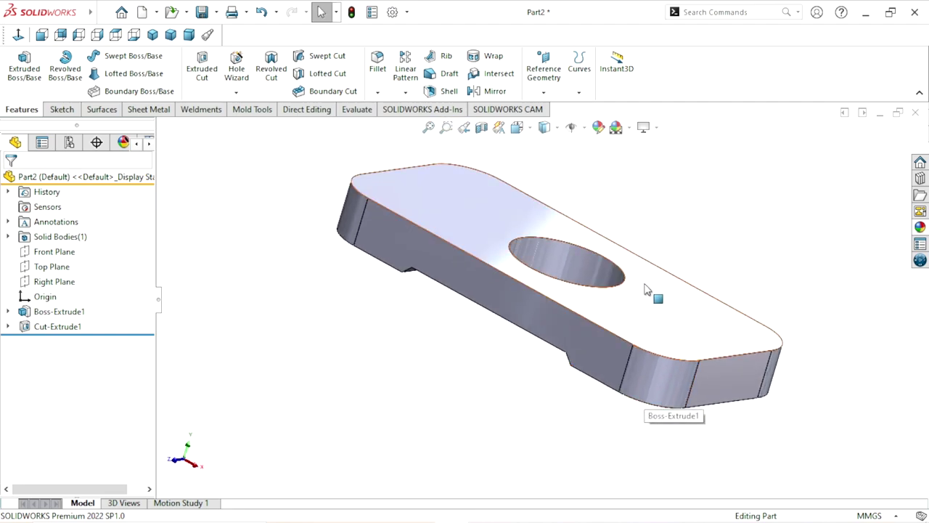
key(Up)
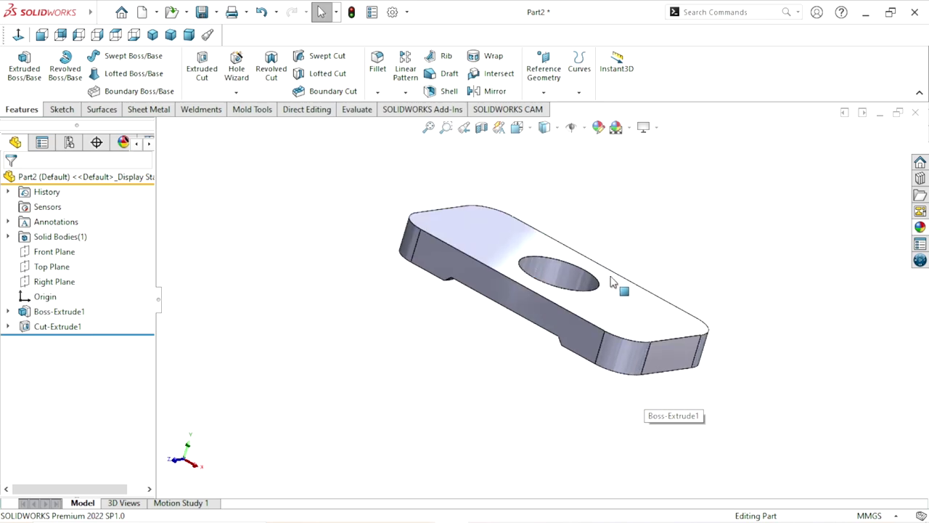
key(Up)
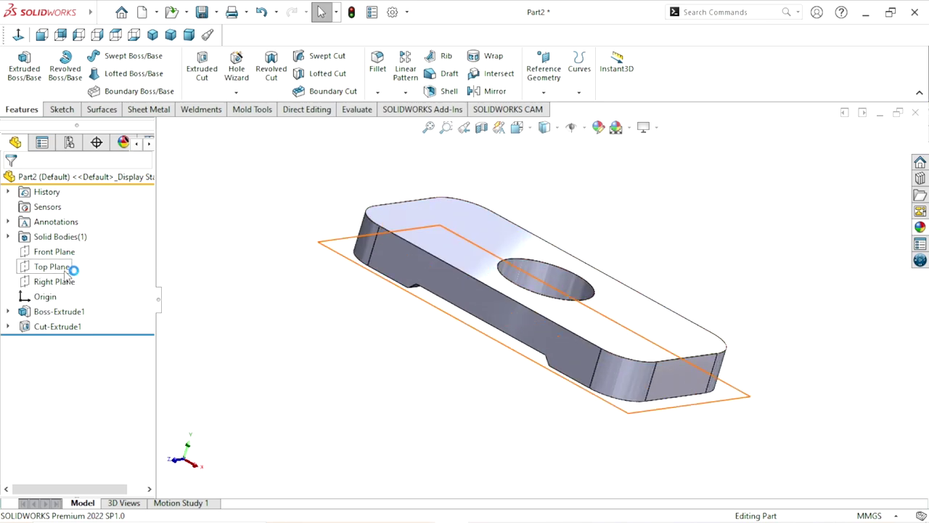
click(67, 281)
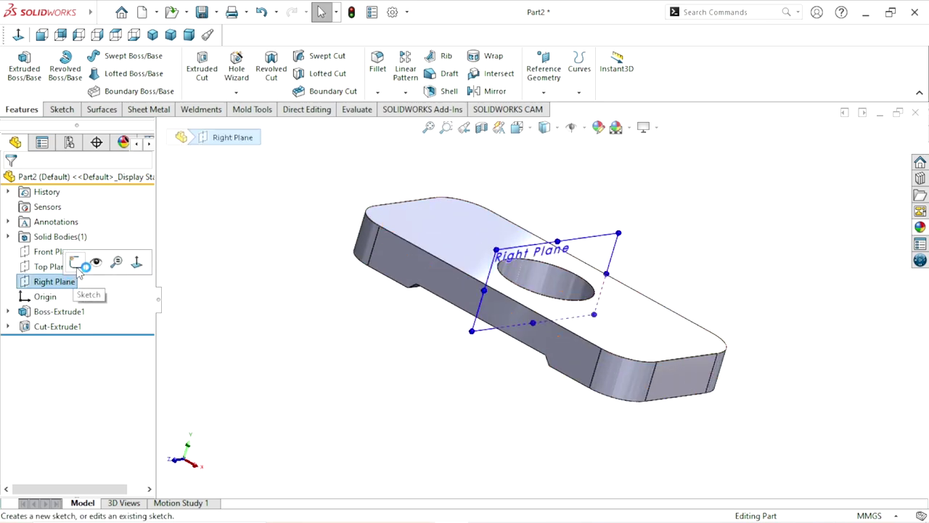
click(77, 263)
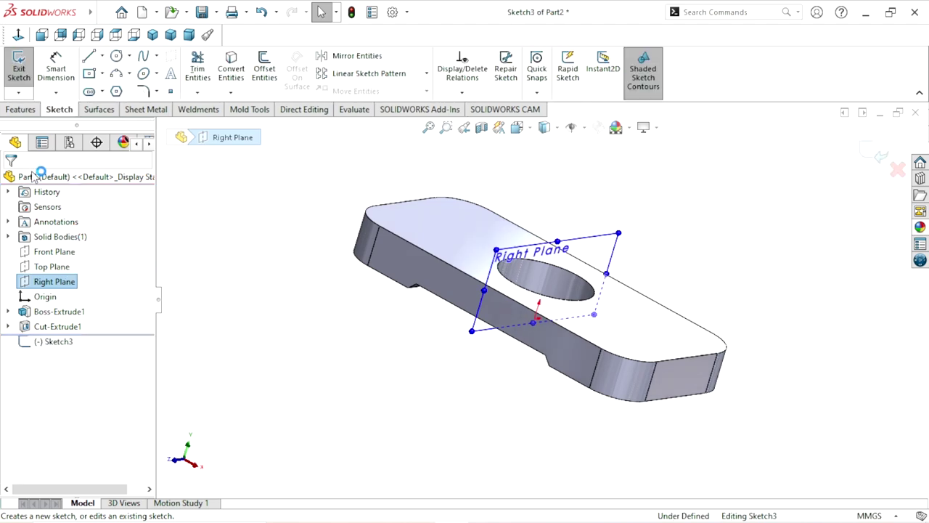
click(19, 36)
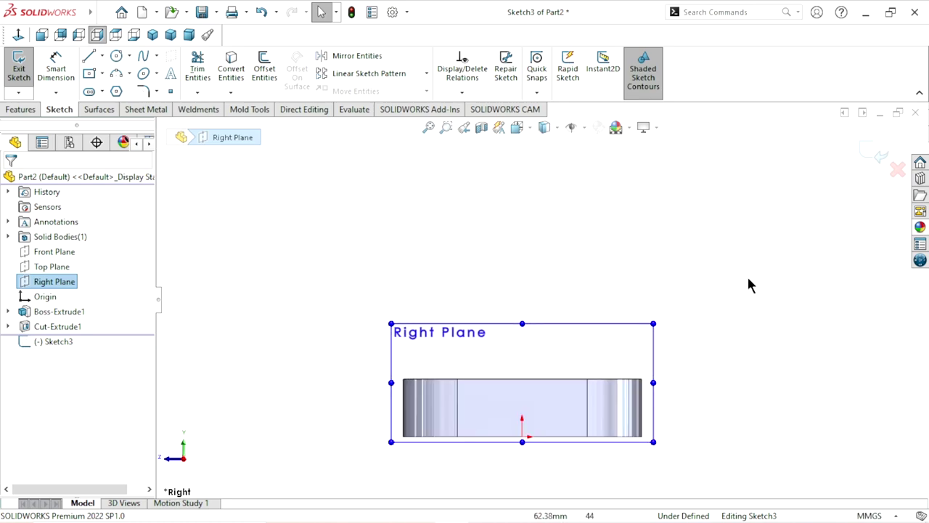
click(681, 351)
scroll(569, 242, up, 1)
scroll(528, 174, down, 1)
scroll(643, 266, down, 1)
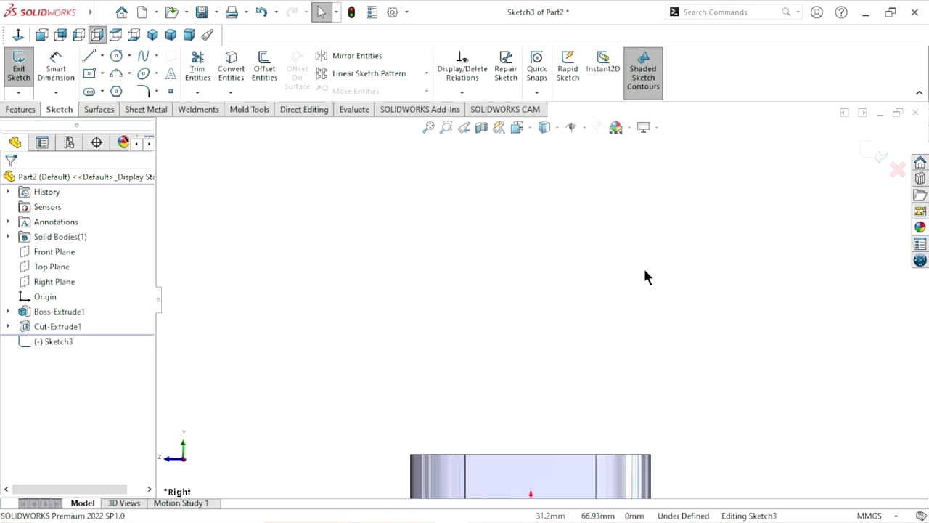
scroll(597, 289, up, 1)
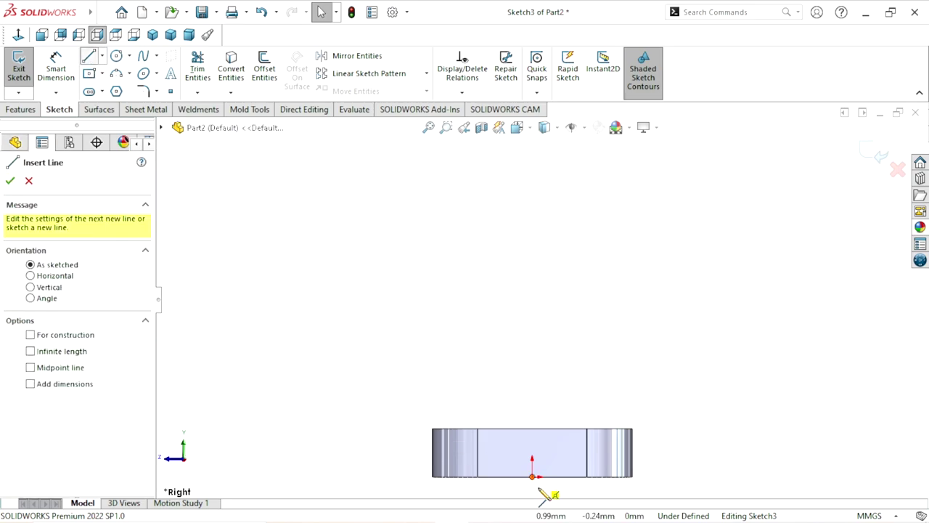
Draw a vertical line up from the origin, then a line slanting up and left
click(531, 476)
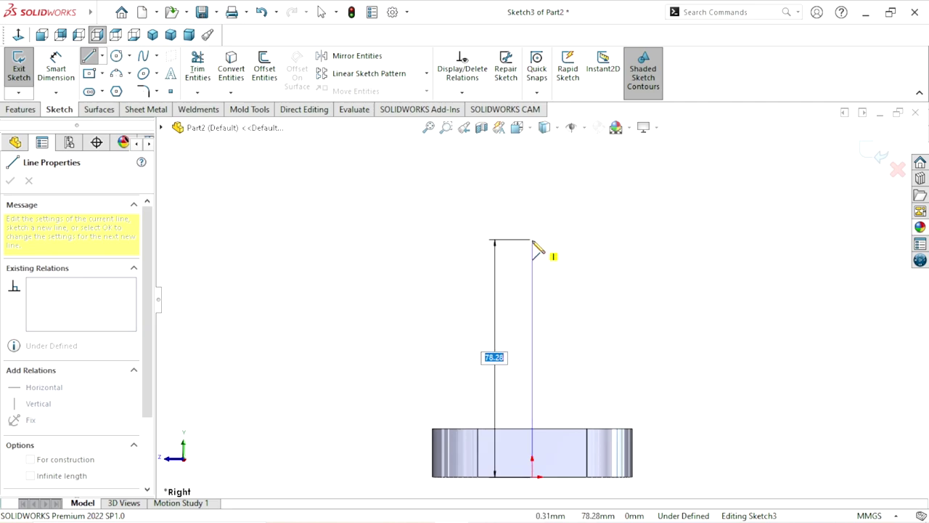
click(532, 284)
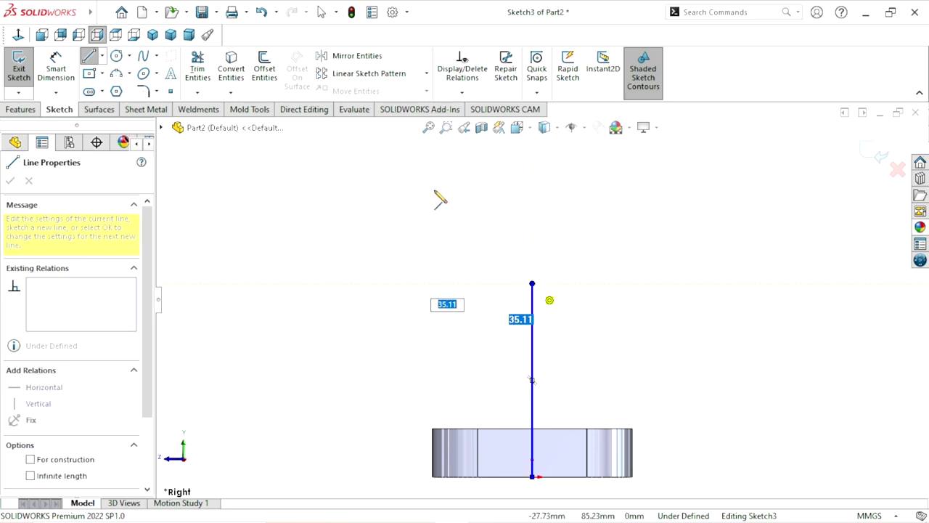
click(417, 187)
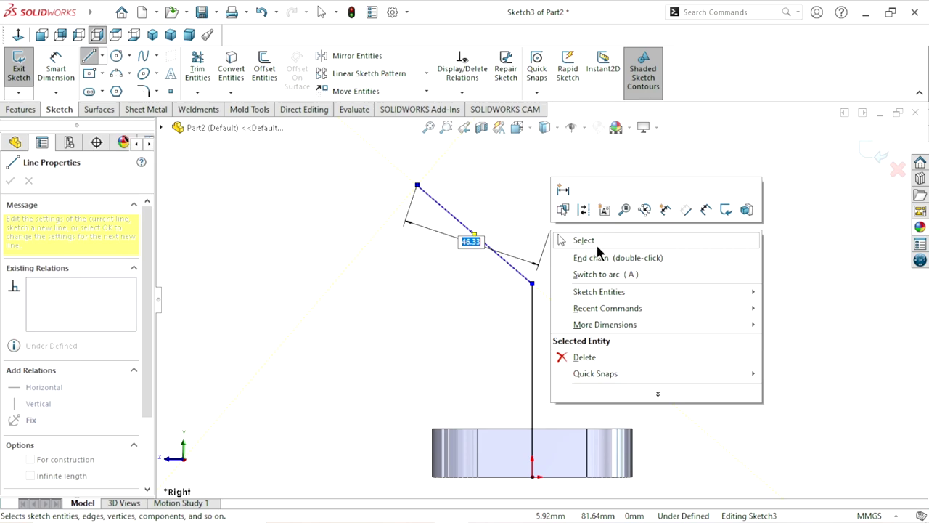
click(585, 241)
scroll(559, 323, up, 2)
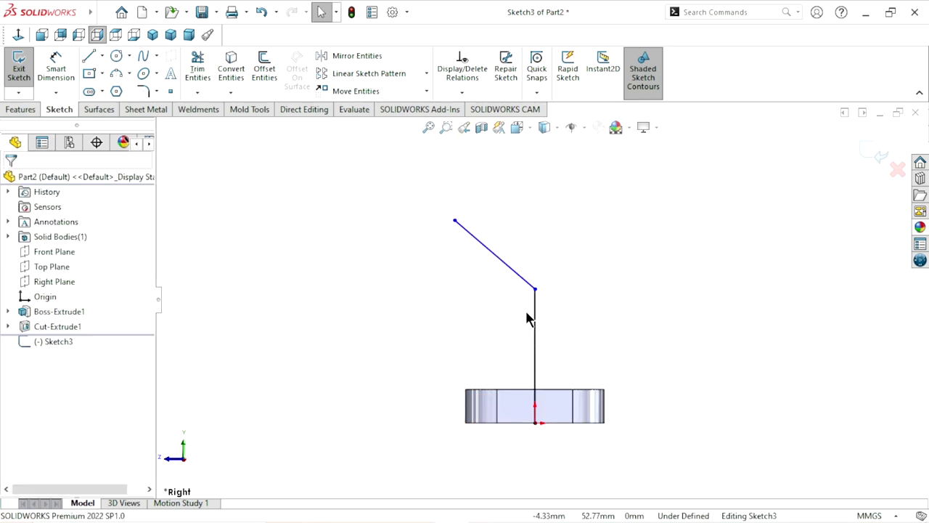
scroll(528, 316, down, 2)
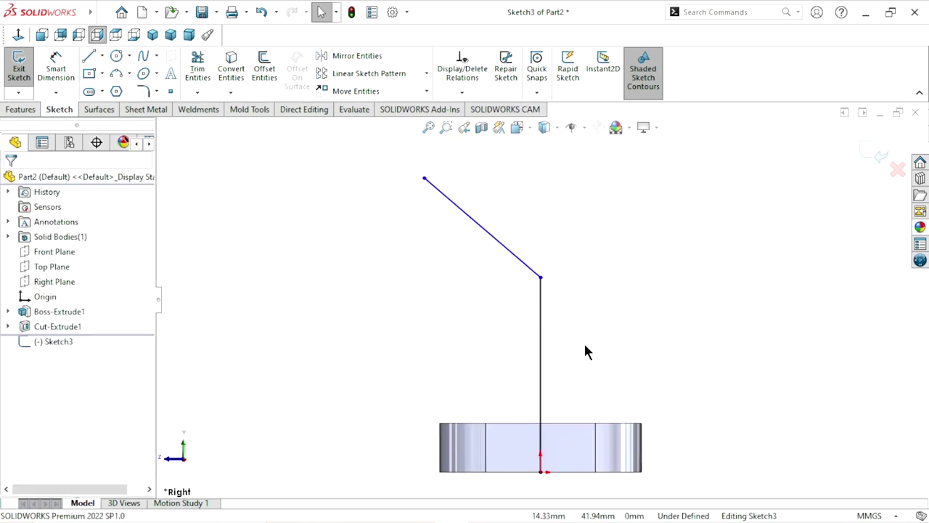
scroll(563, 407, up, 1)
scroll(575, 403, down, 1)
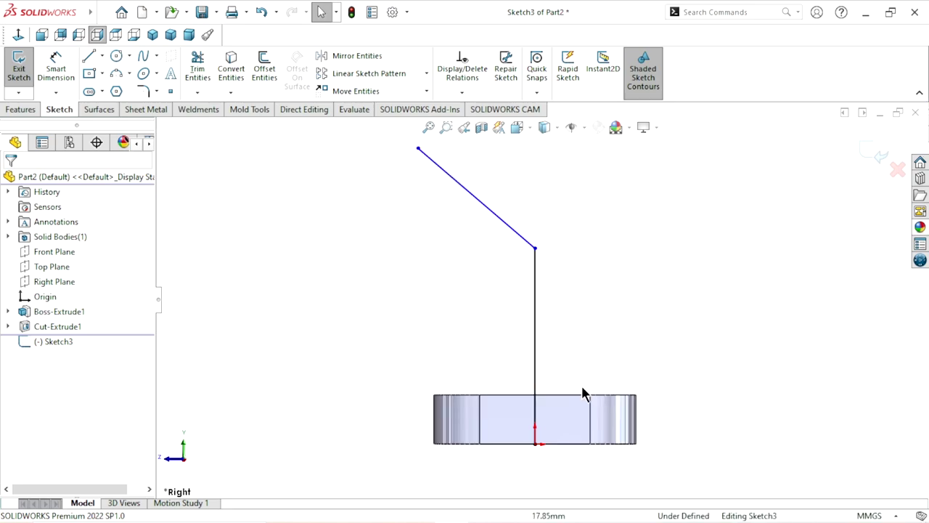
Move the vertical line's bottom endpoint onto the midpoint of the base's top edge
click(535, 444)
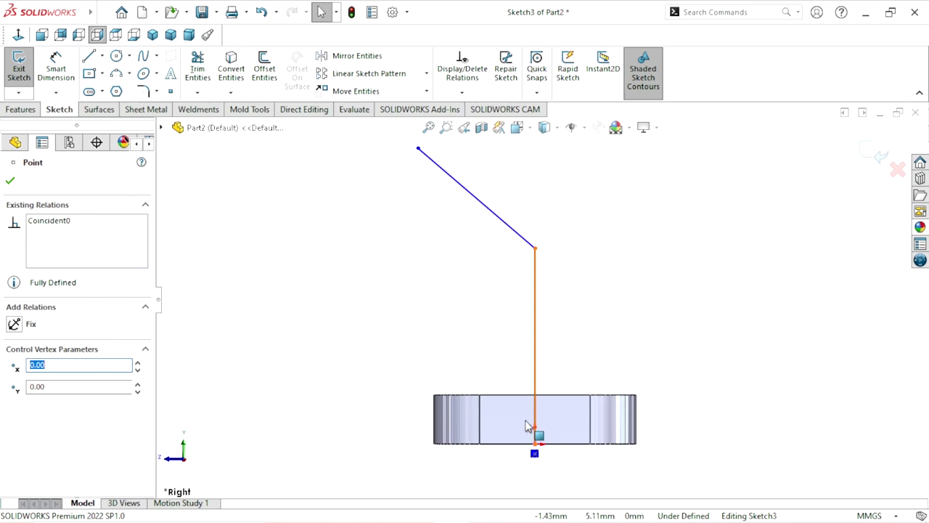
mouse_move(529, 428)
mouse_down()
mouse_move(534, 441)
mouse_move(534, 396)
mouse_up()
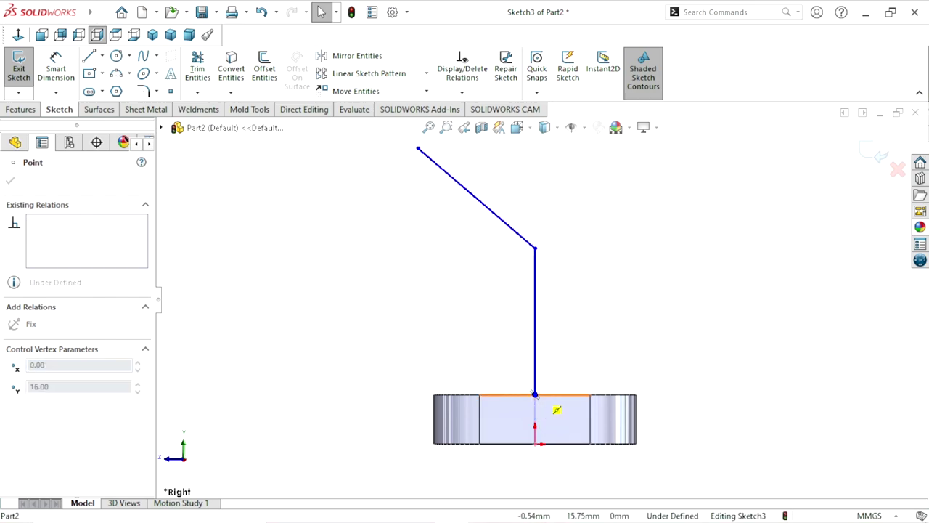
click(718, 247)
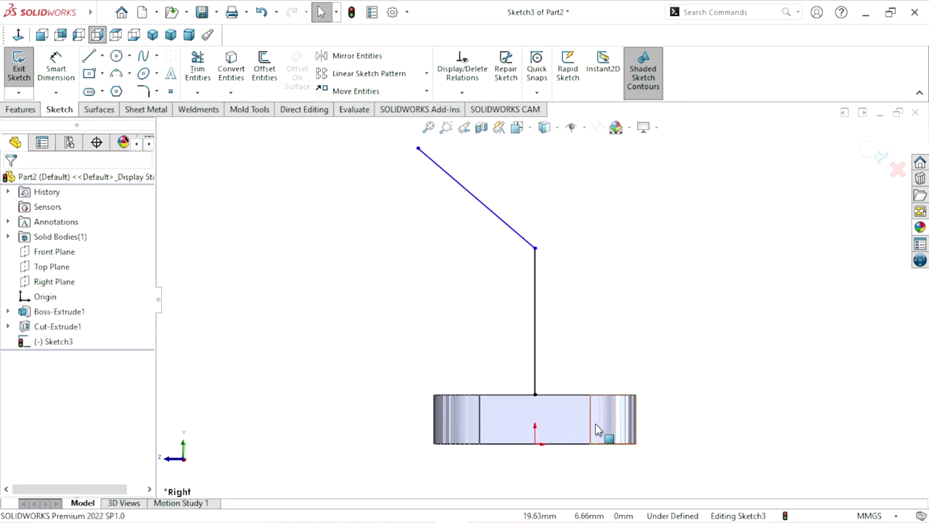
scroll(548, 291, up, 2)
scroll(550, 233, down, 1)
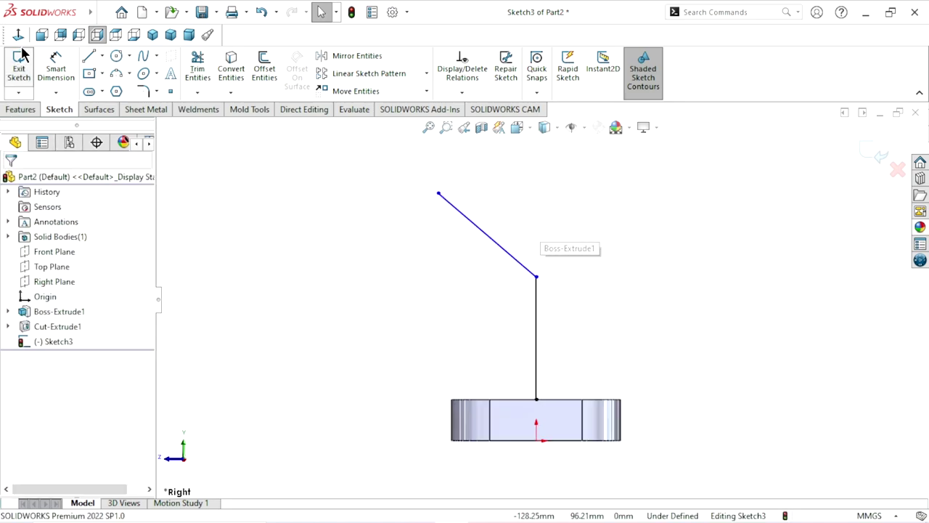
Place a trial 130.53° angle dimension between the two path lines, then delete it
click(58, 82)
click(487, 234)
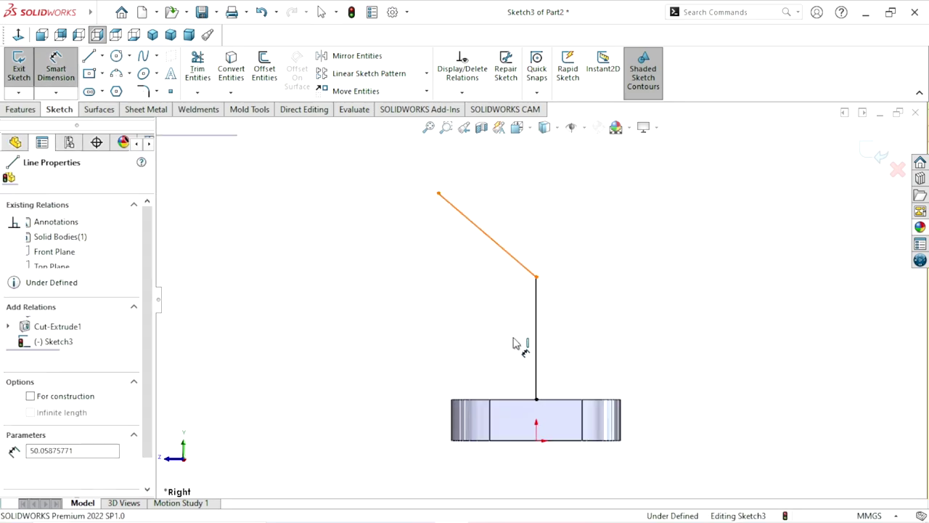
click(536, 341)
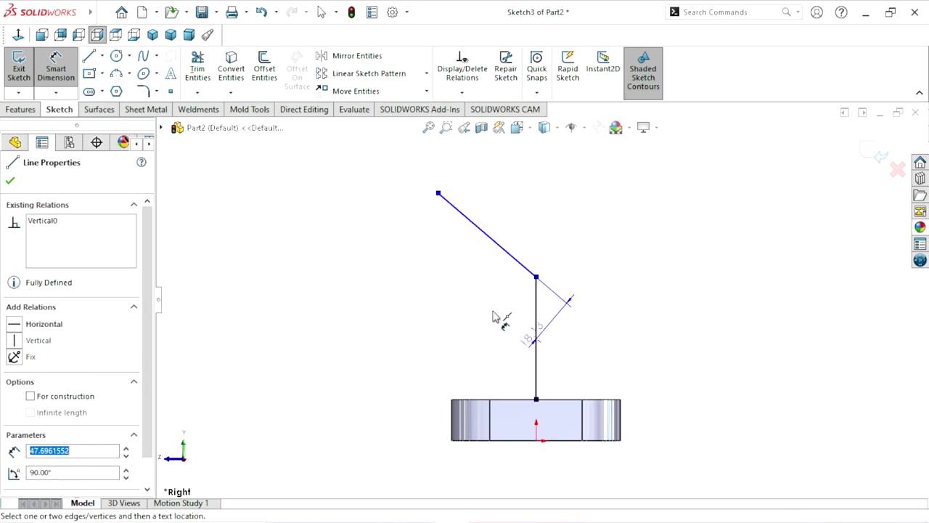
key(Escape)
click(522, 264)
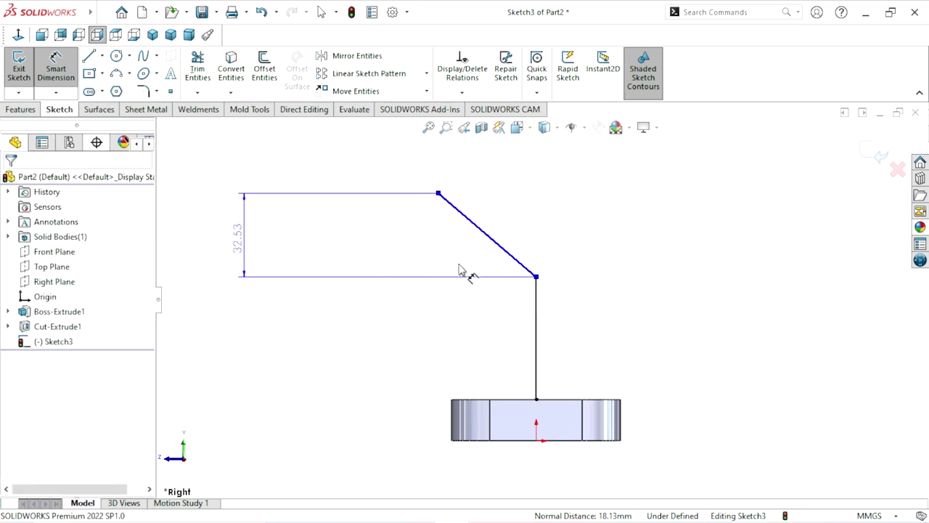
key(Escape)
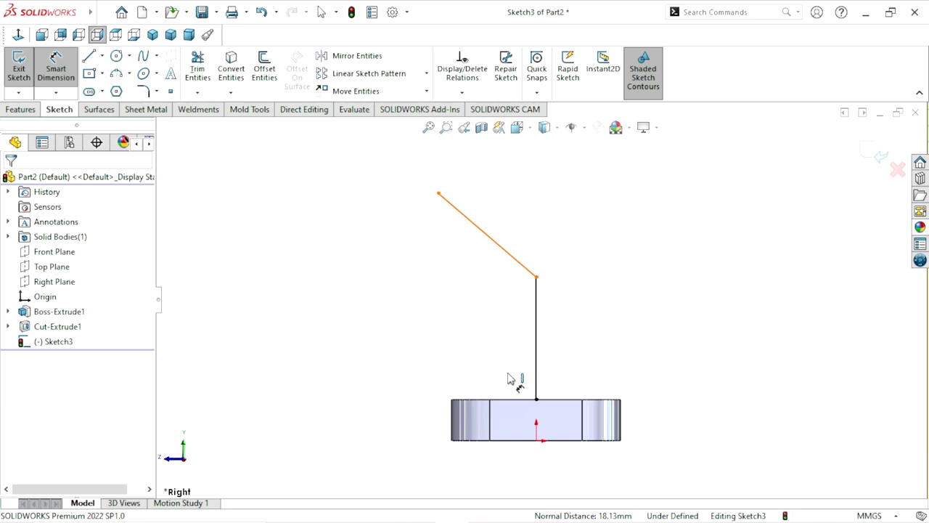
click(535, 326)
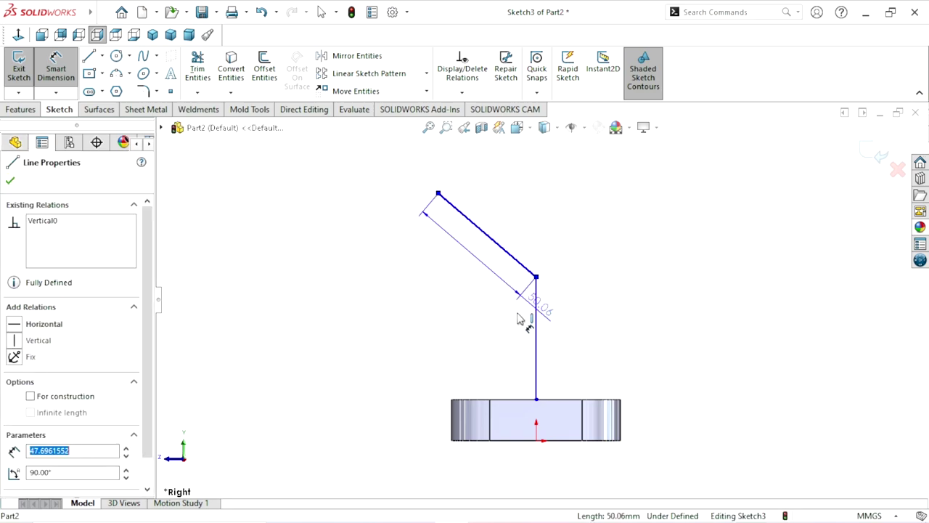
click(501, 312)
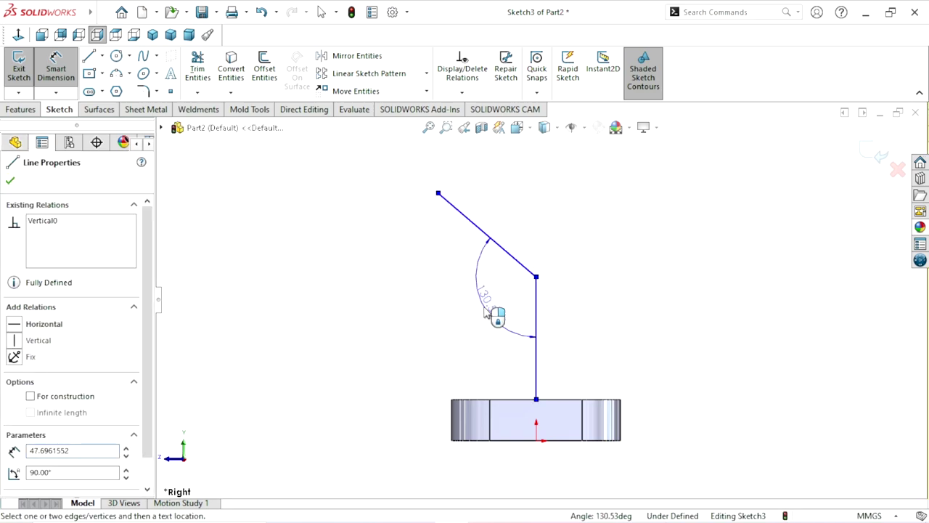
click(492, 310)
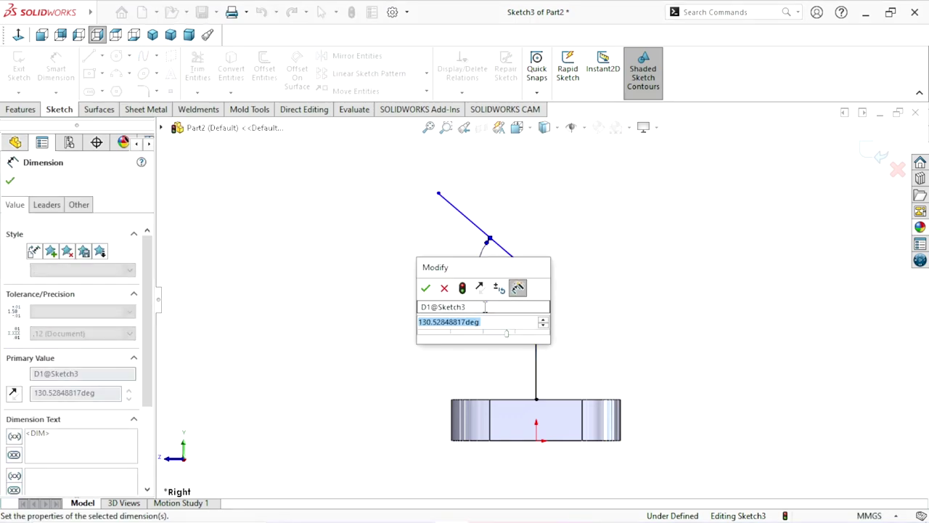
key(Return)
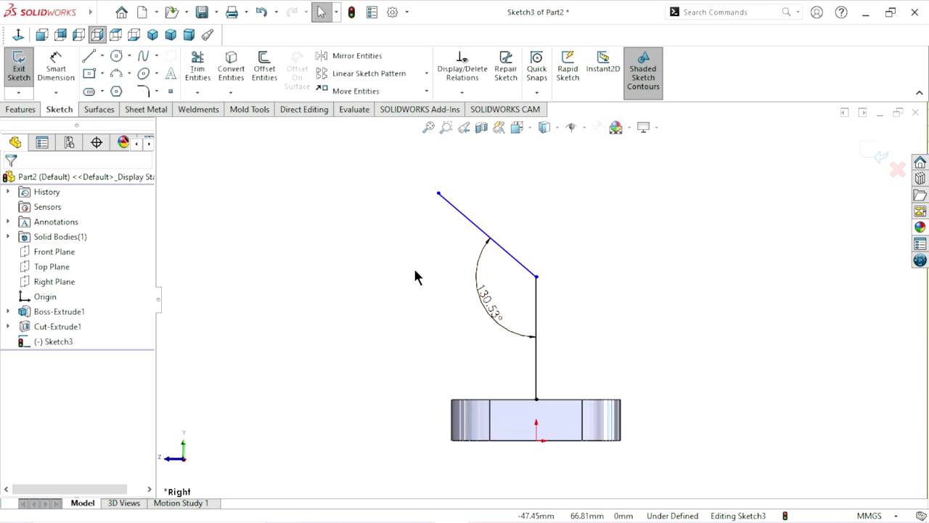
click(488, 302)
key(Delete)
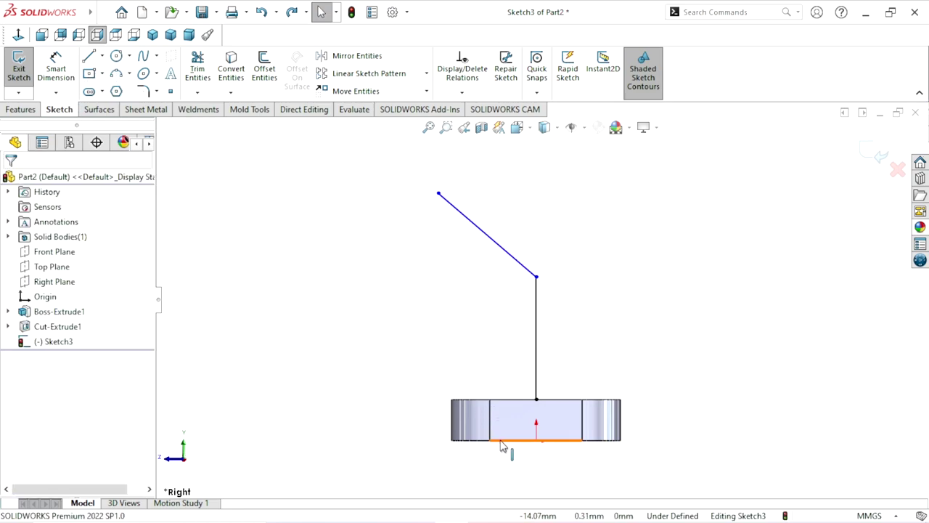
Dimension the slanted line at 36° from the base's bottom edge
click(56, 71)
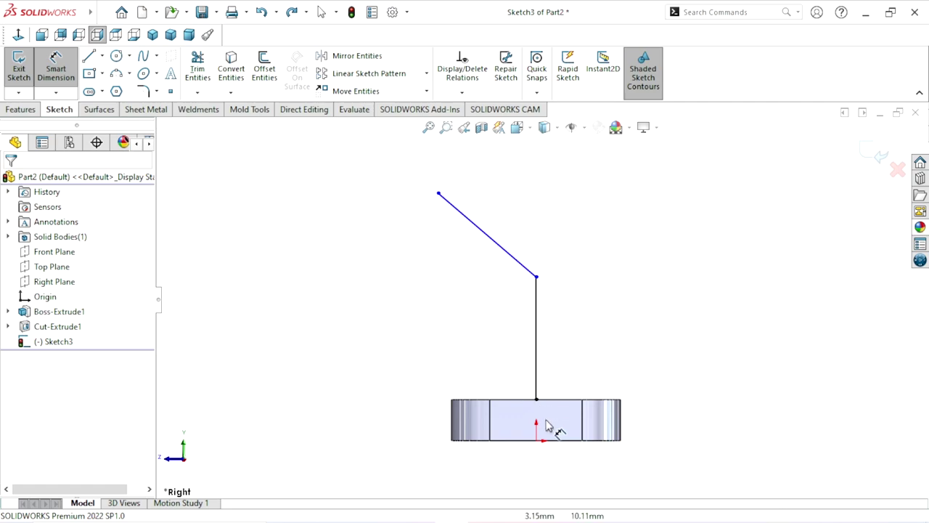
click(509, 440)
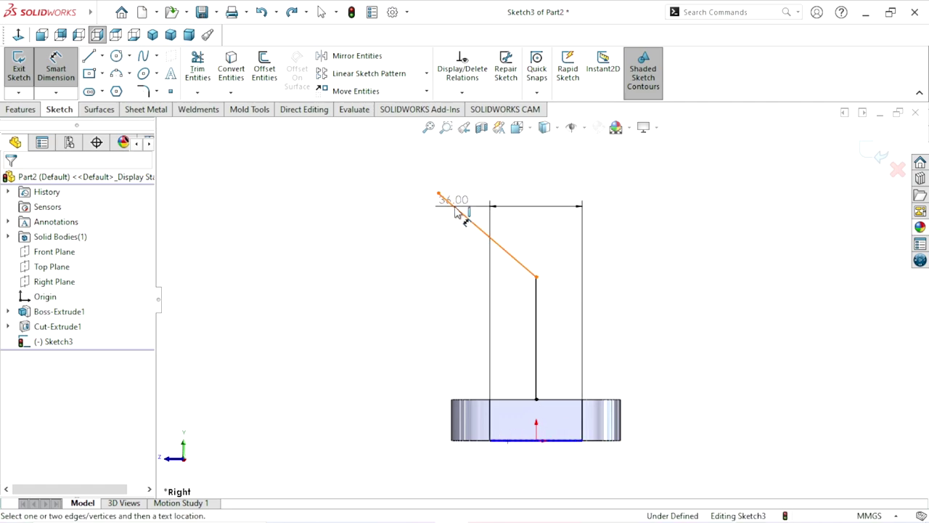
click(401, 296)
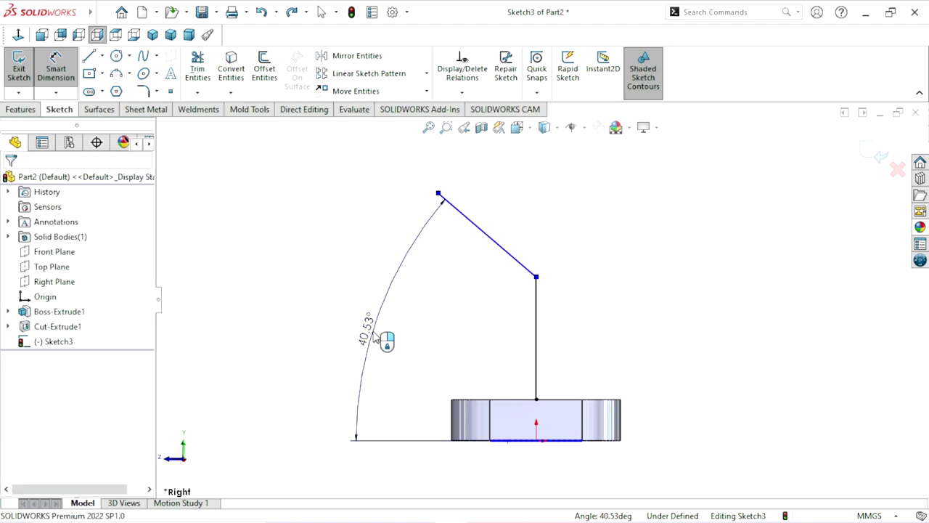
click(375, 337)
text(36)
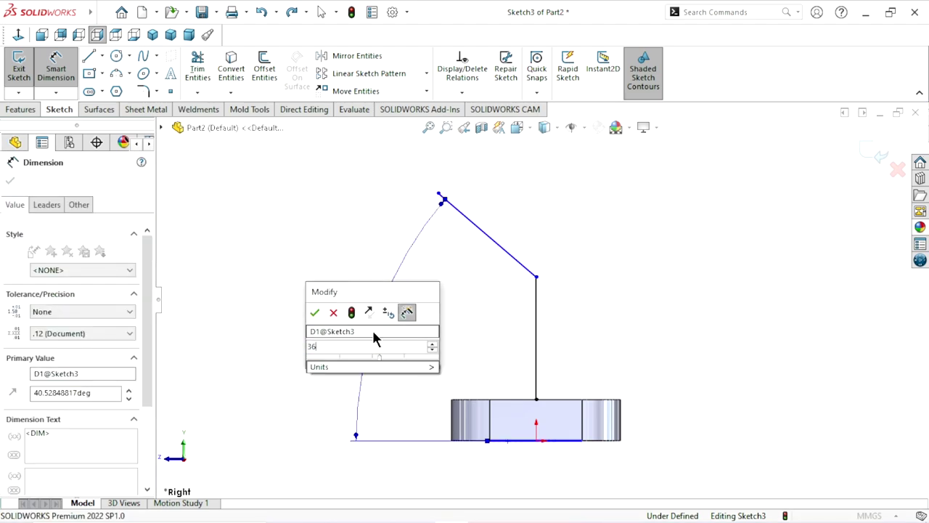
click(316, 313)
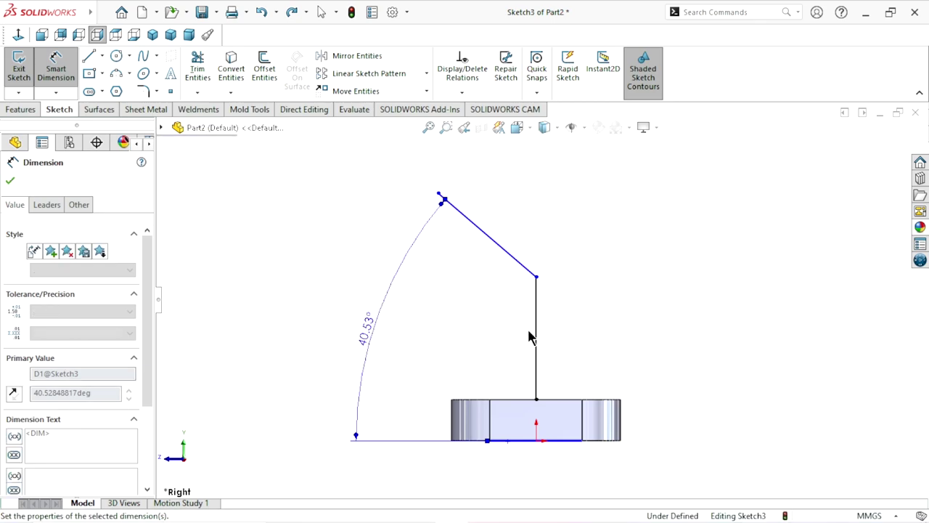
scroll(545, 380, up, 2)
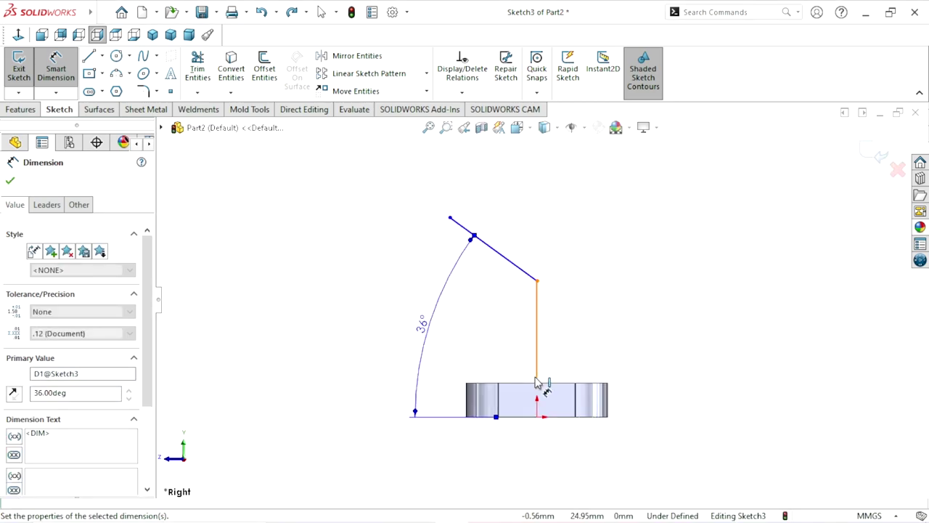
scroll(542, 385, up, 1)
scroll(529, 338, down, 1)
click(540, 332)
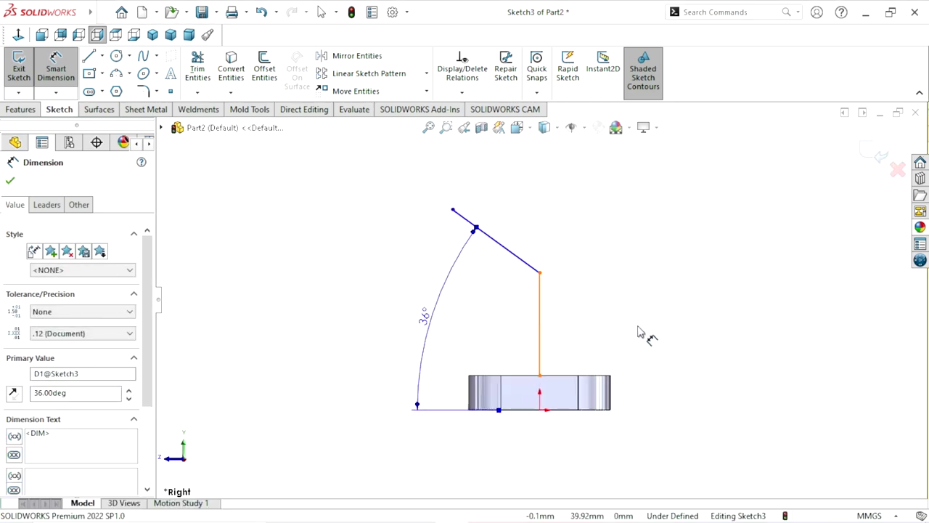
Dimension the vertical path leg to 104 and the slanted leg to 90
click(643, 331)
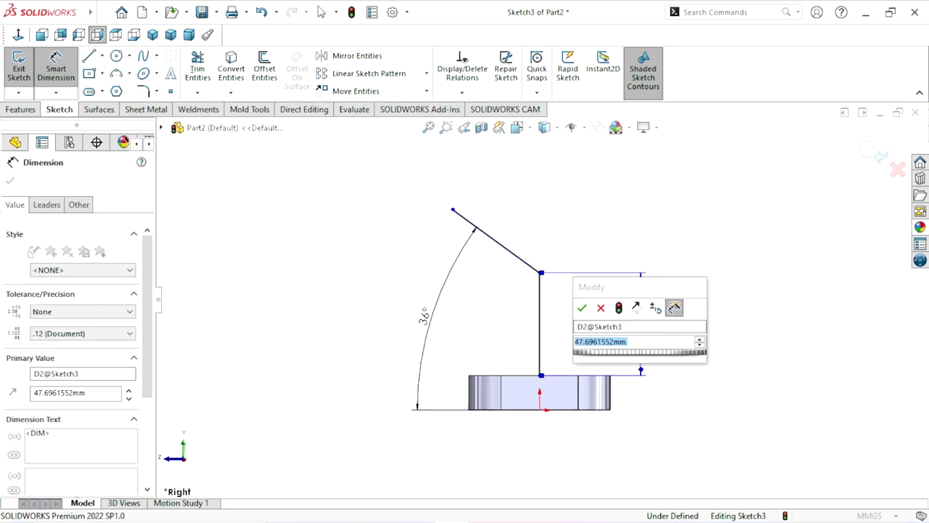
text(104)
click(582, 308)
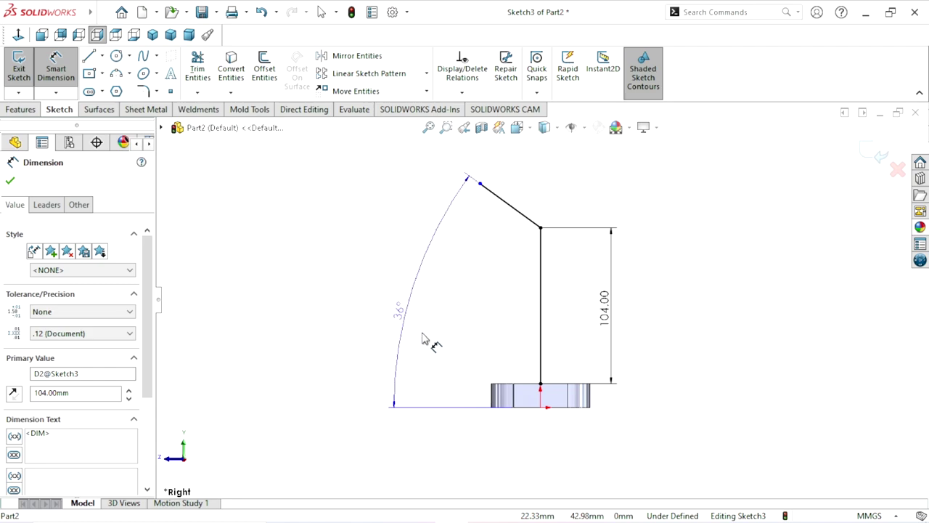
click(437, 335)
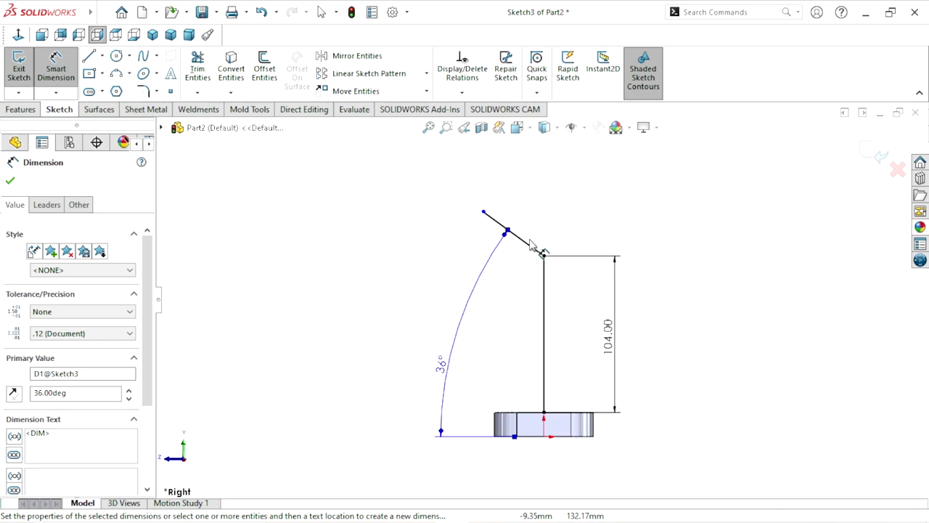
click(560, 203)
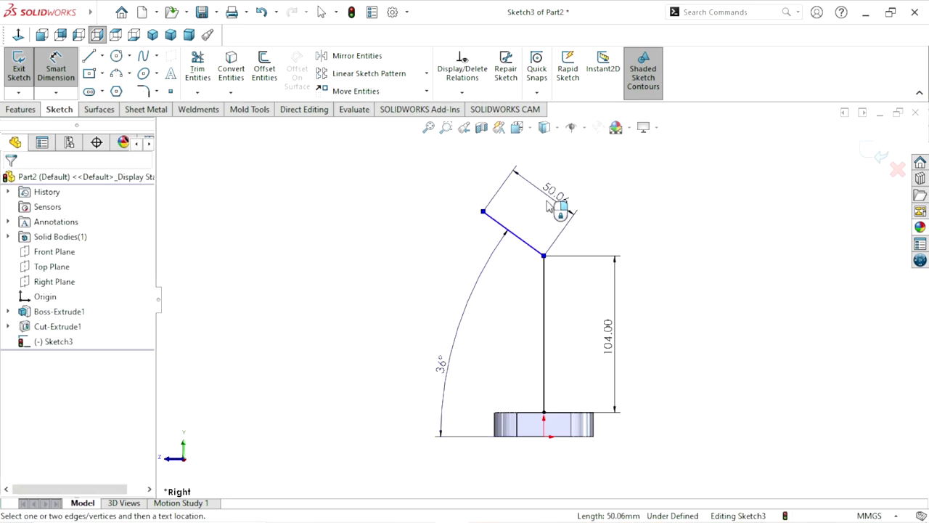
click(538, 209)
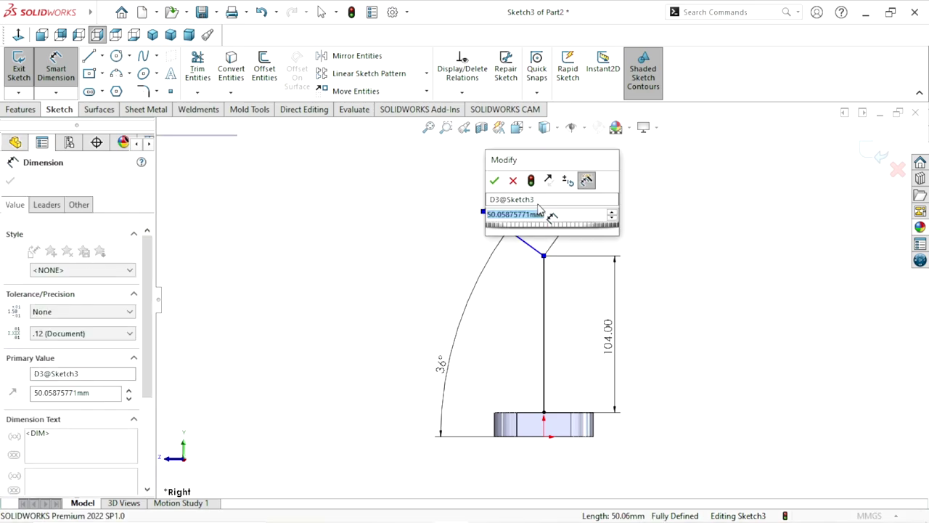
text(90)
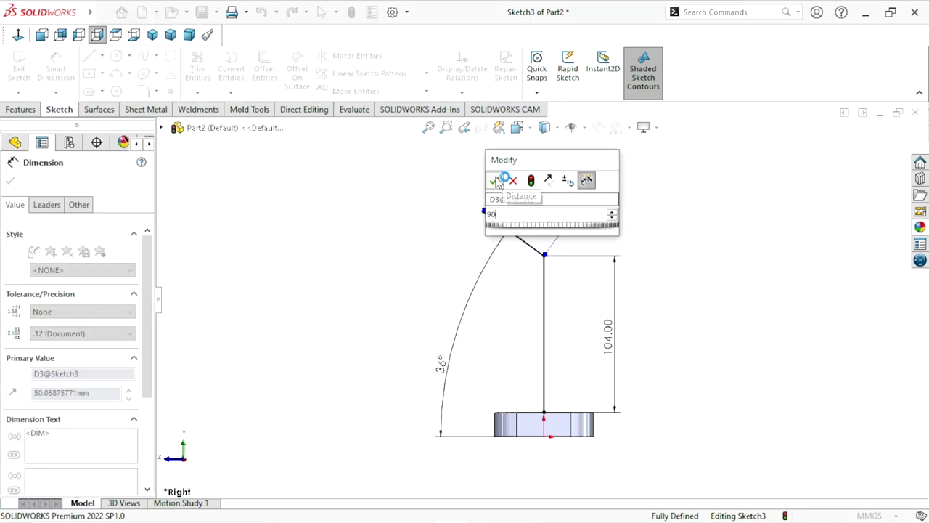
click(495, 181)
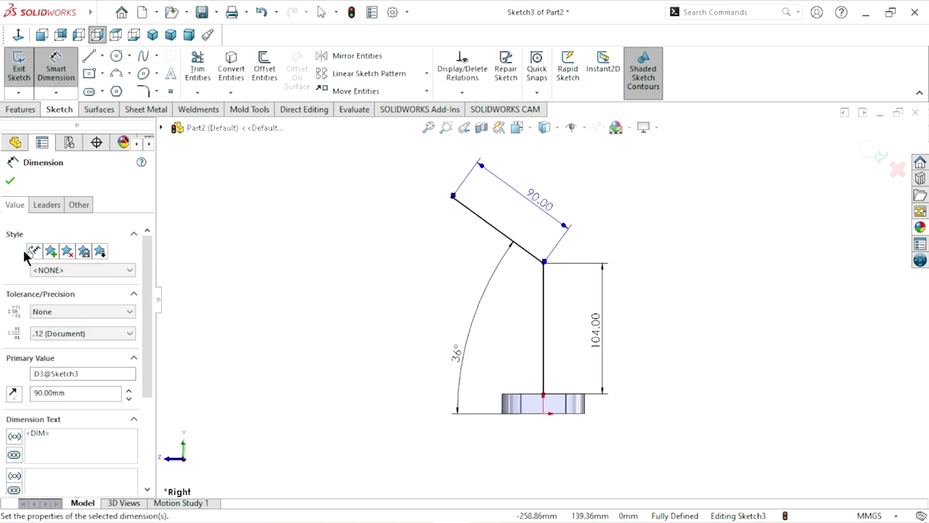
click(11, 181)
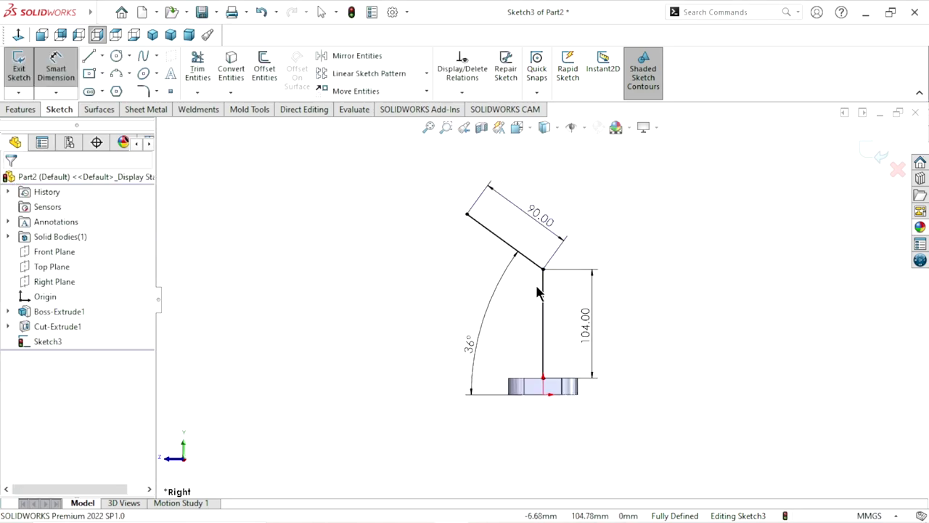
scroll(589, 227, down, 1)
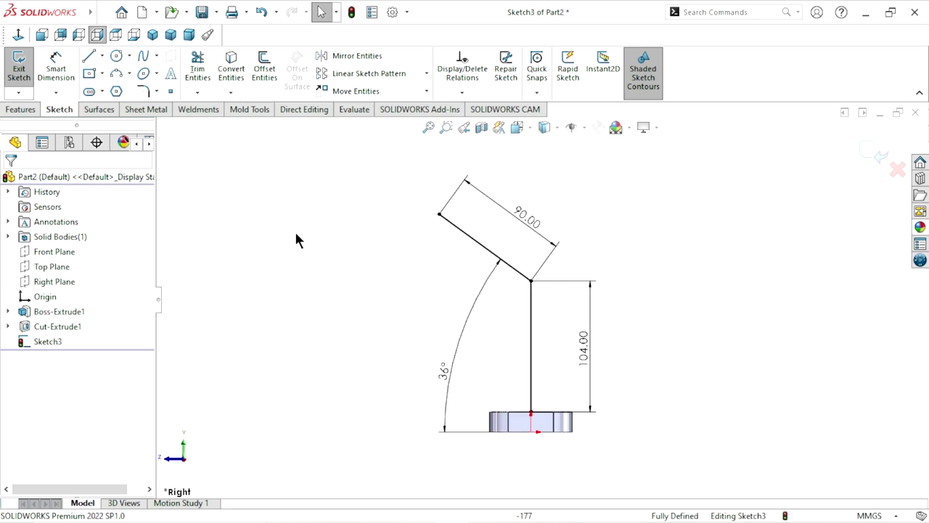
Add an R32 sketch fillet at the corner between the vertical and slanted lines
click(144, 91)
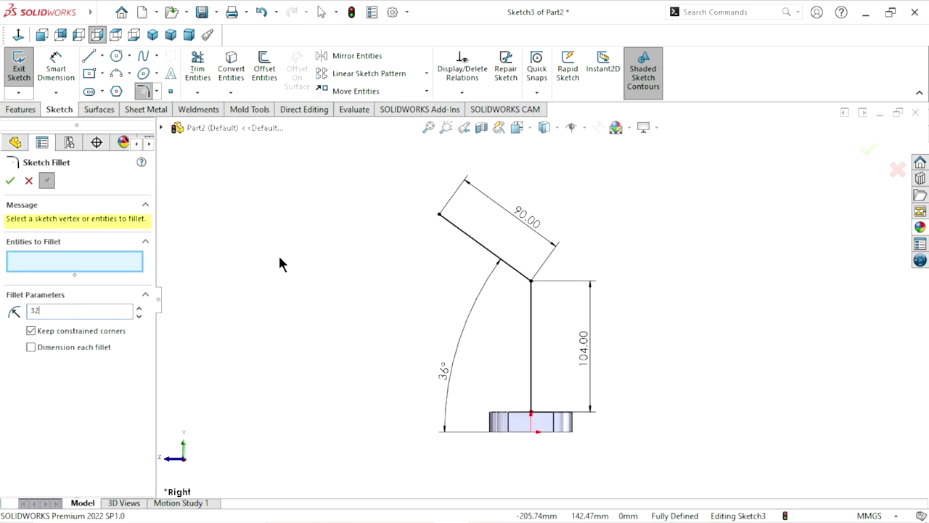
click(531, 286)
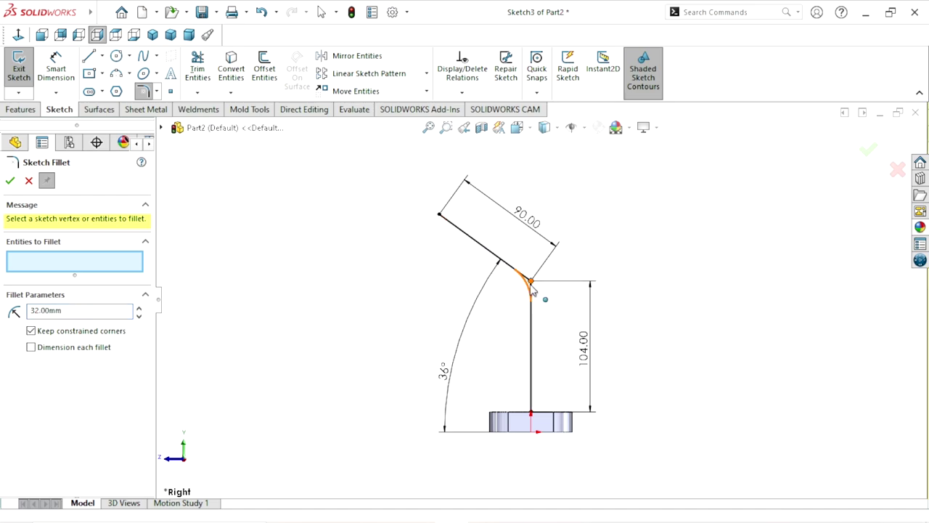
click(9, 182)
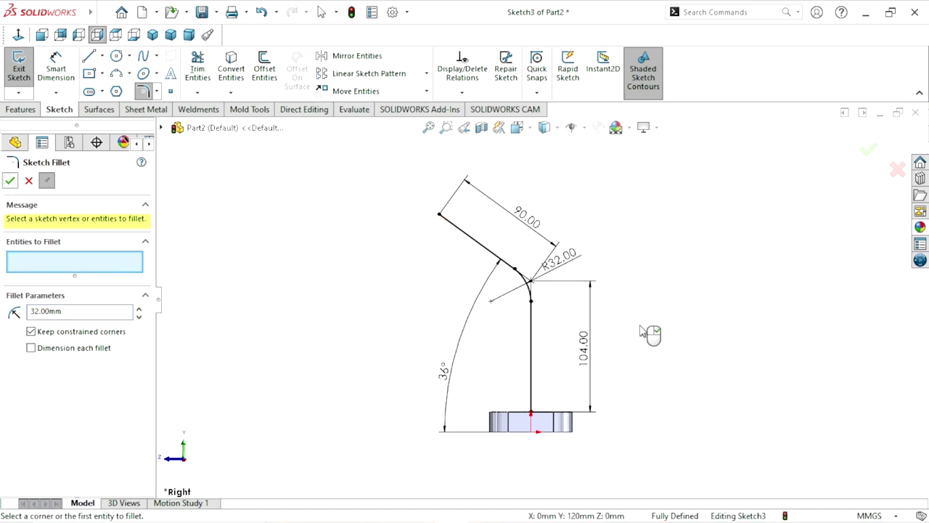
click(10, 181)
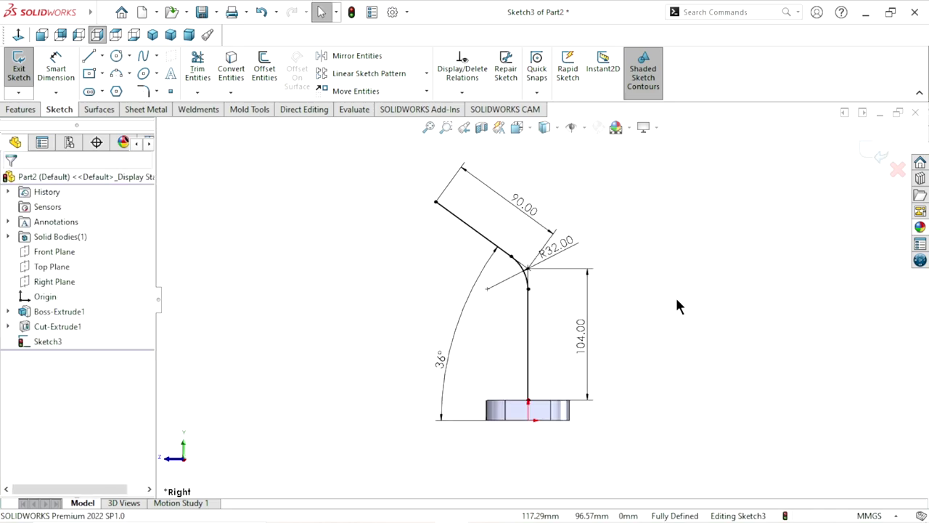
Exit Sketch3 and create Plane1 perpendicular to the slanted line at its outer endpoint
click(864, 152)
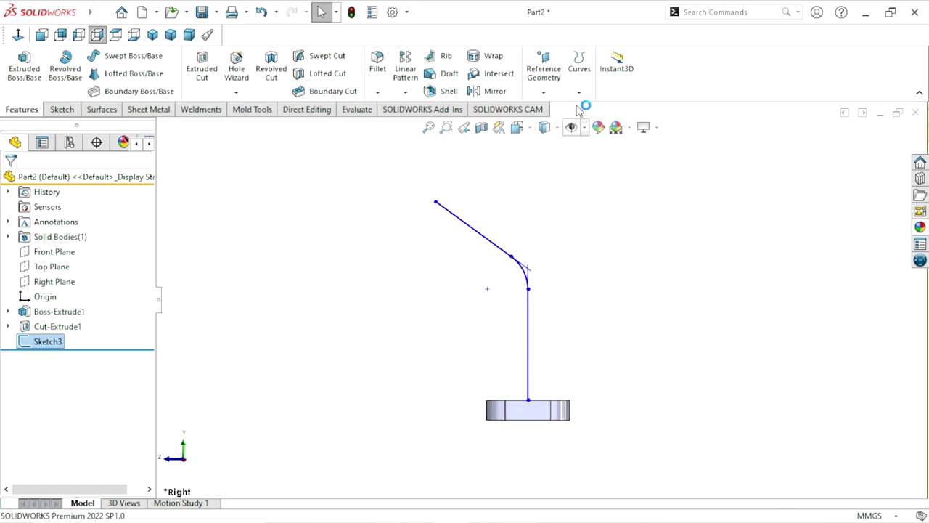
click(543, 93)
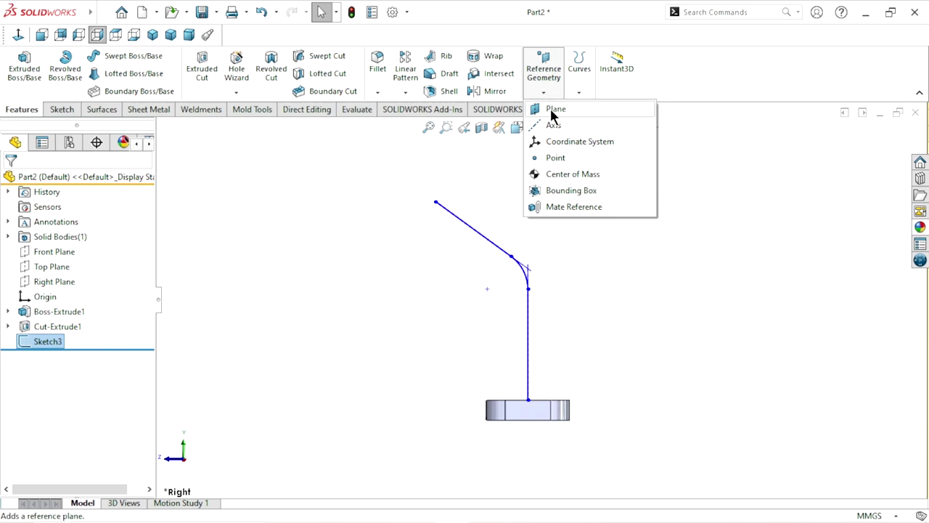
click(552, 110)
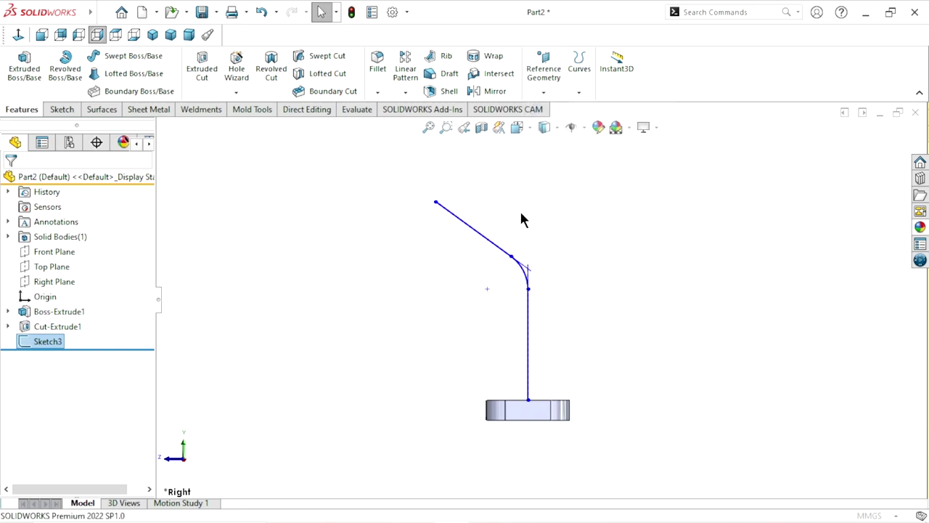
click(472, 232)
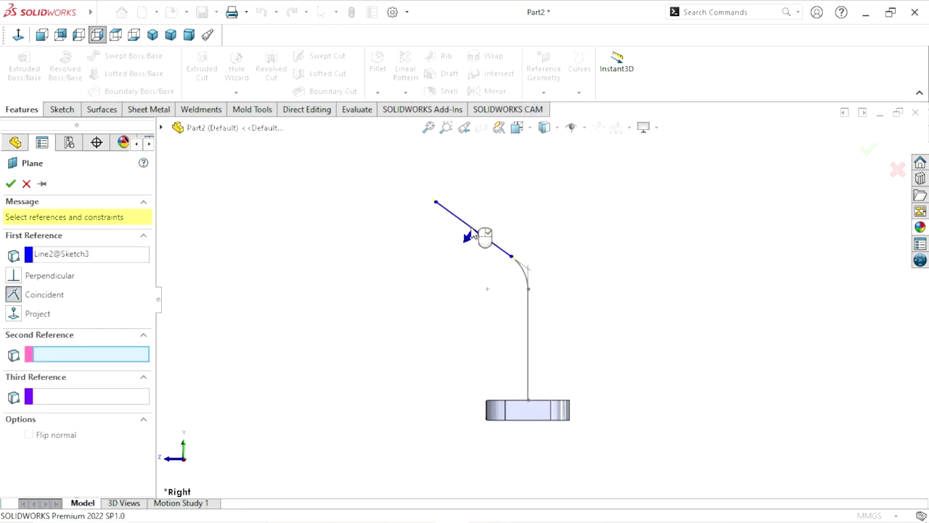
click(439, 205)
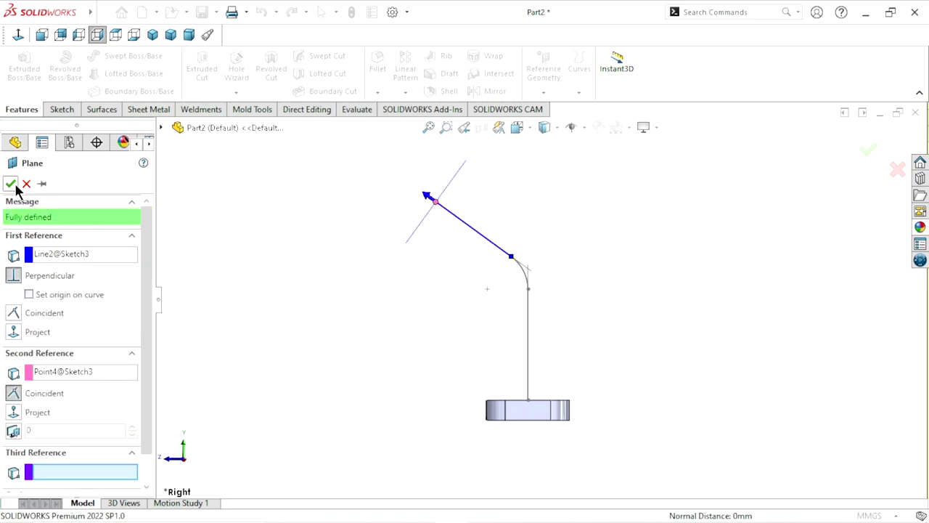
click(12, 184)
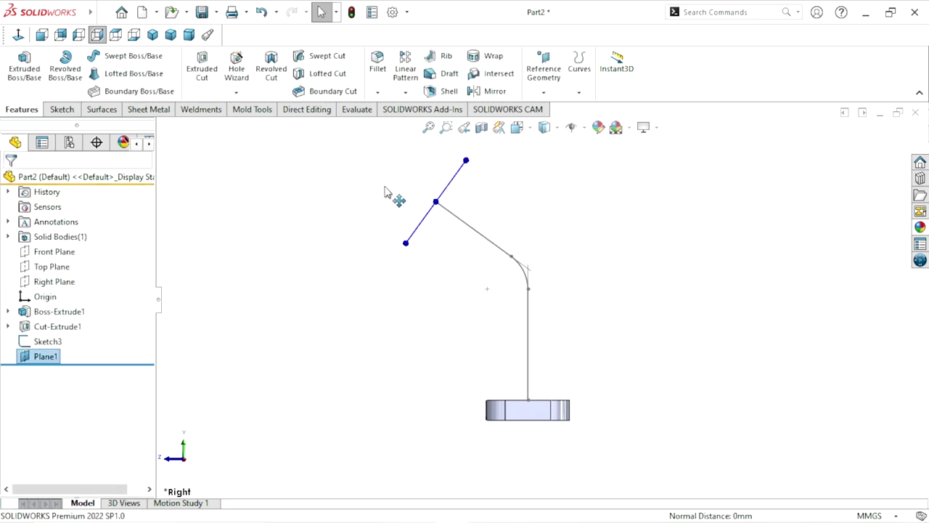
click(55, 109)
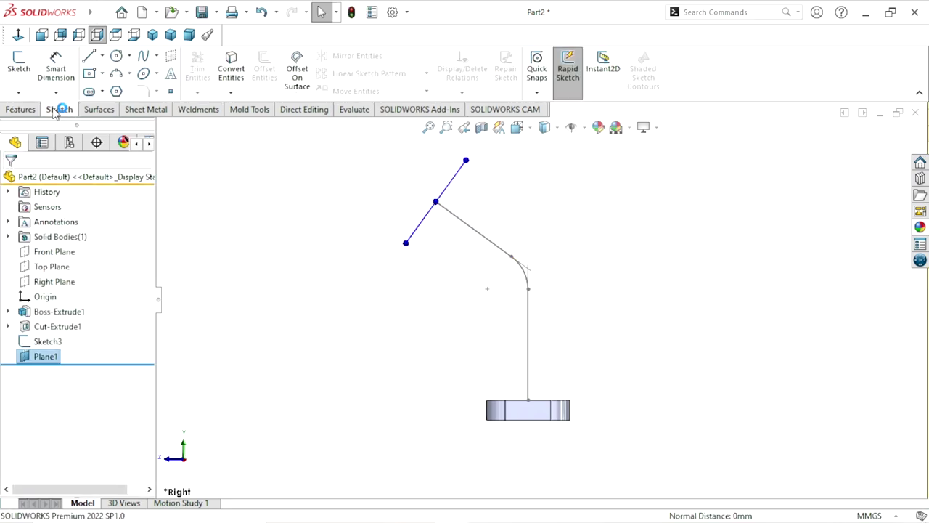
Start a sketch on Plane1 and draw two concentric circles at the origin
click(21, 68)
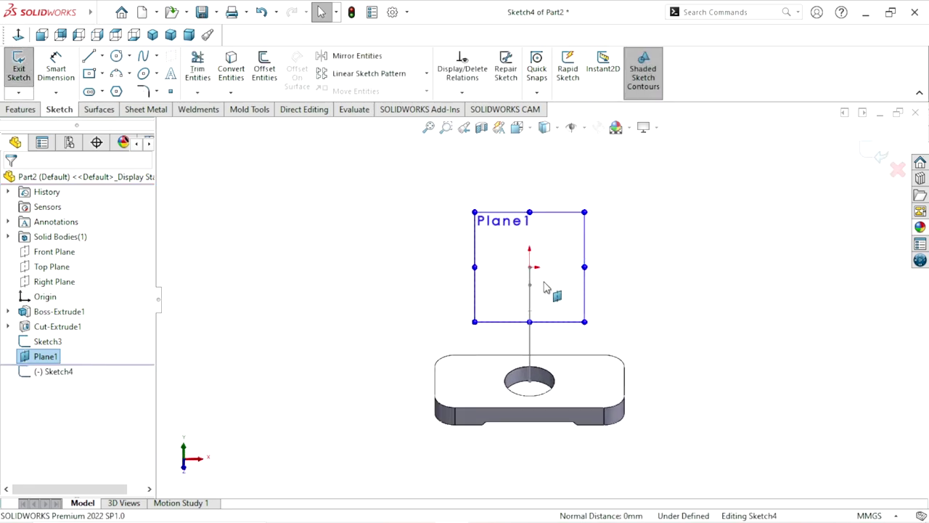
click(117, 55)
click(529, 267)
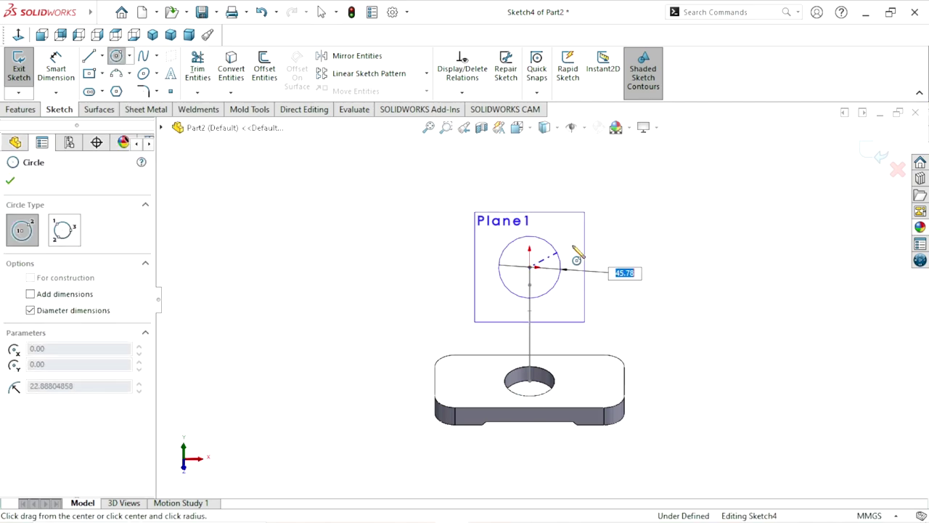
click(571, 261)
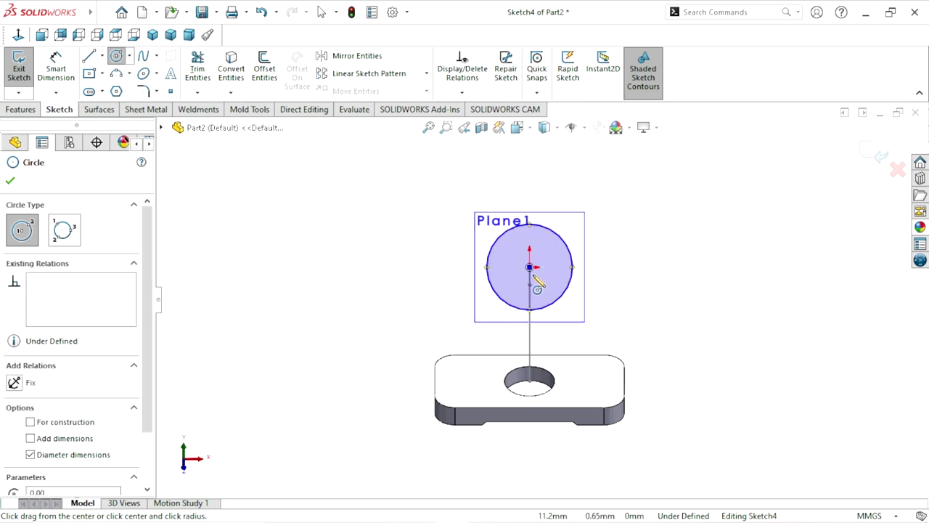
click(529, 267)
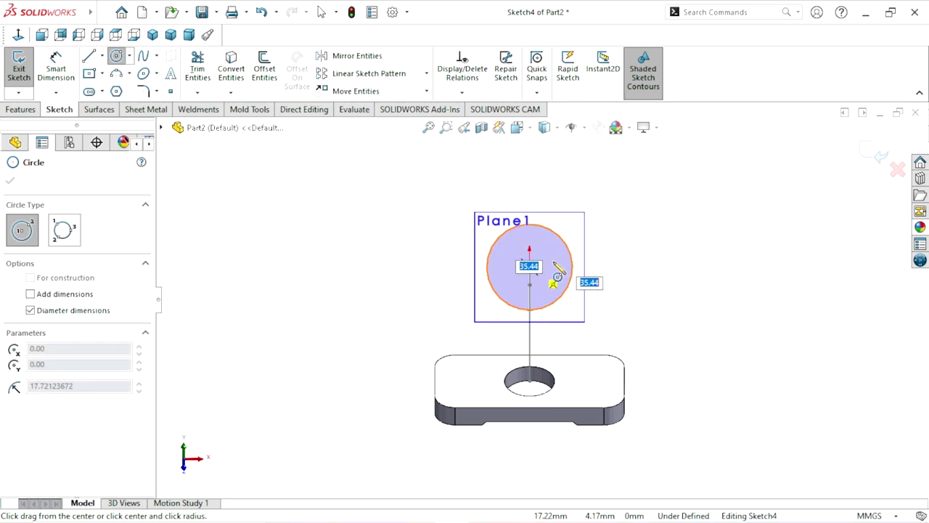
click(554, 271)
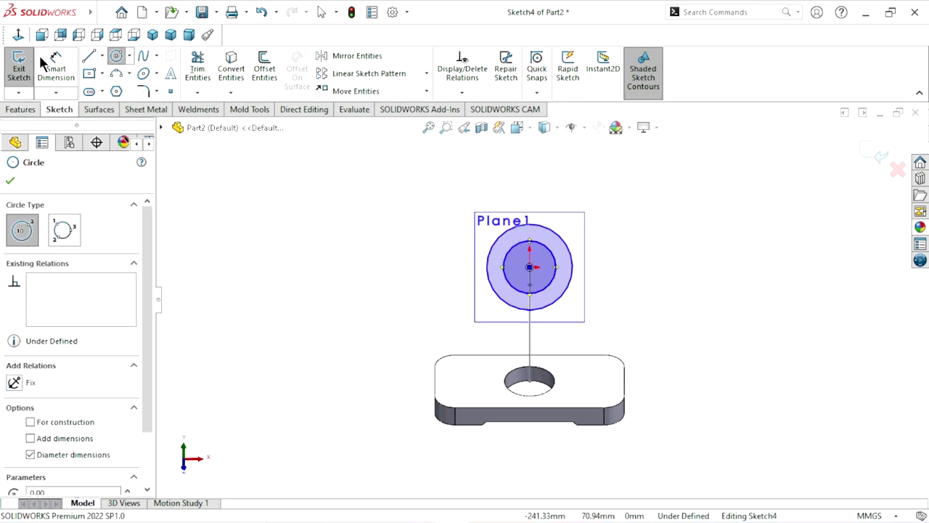
Dimension the inner circle to Ø12 and the outer circle to Ø45
click(60, 82)
click(556, 271)
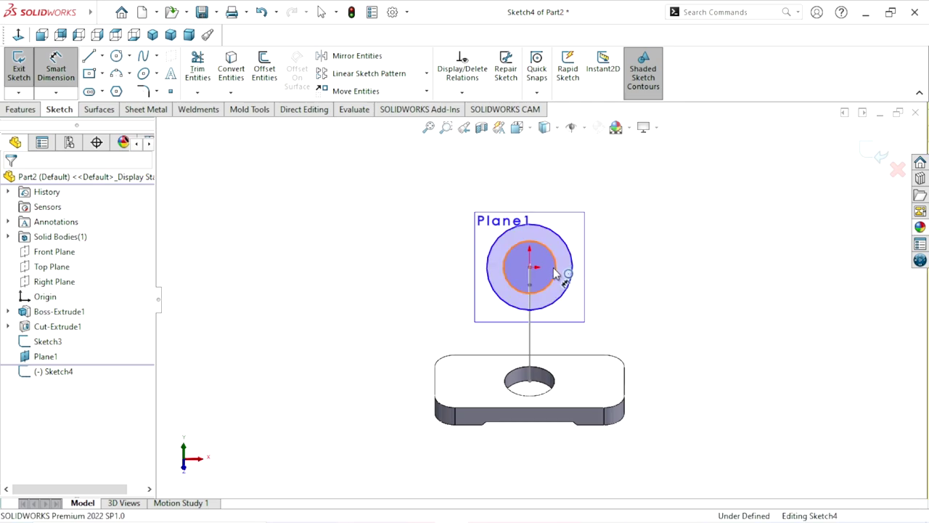
click(619, 268)
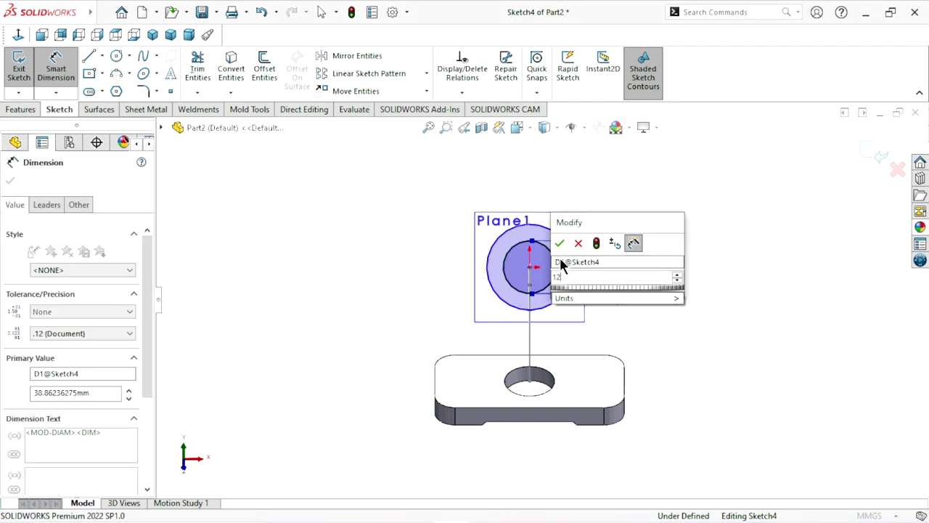
click(563, 237)
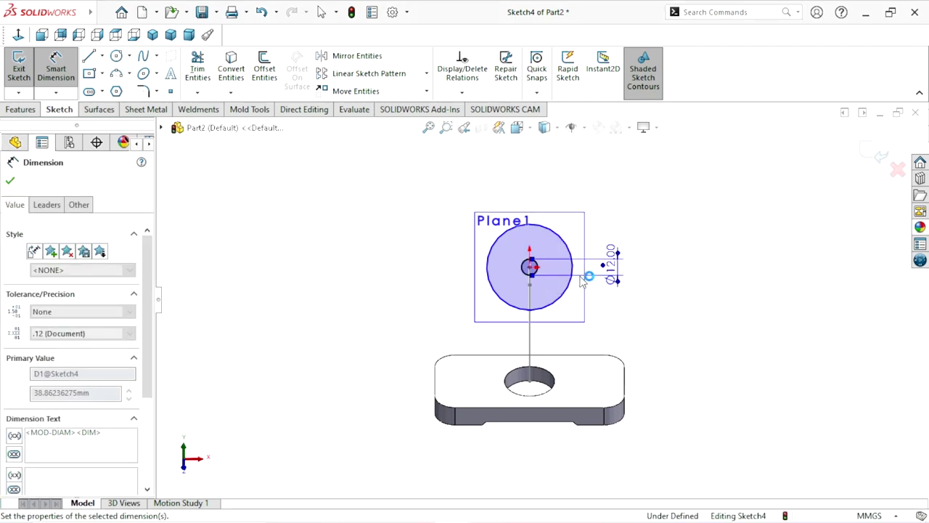
click(632, 267)
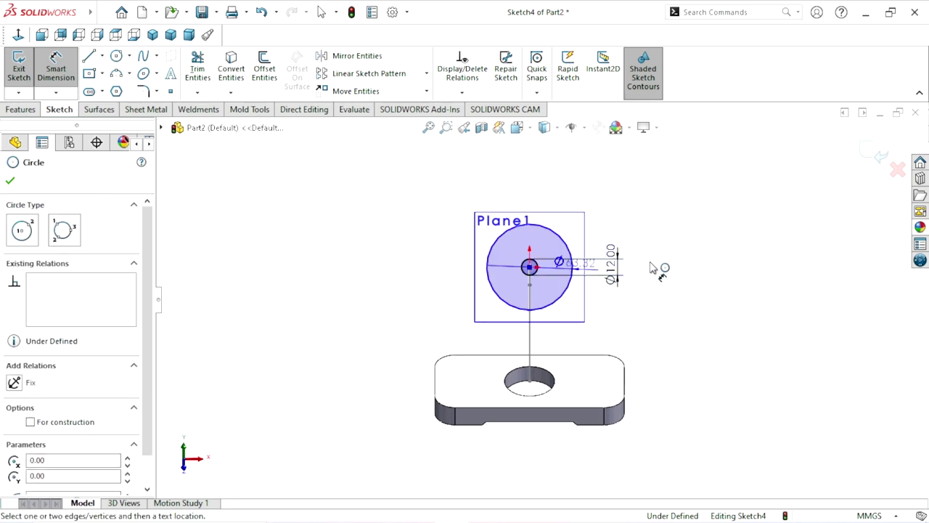
right_click(657, 268)
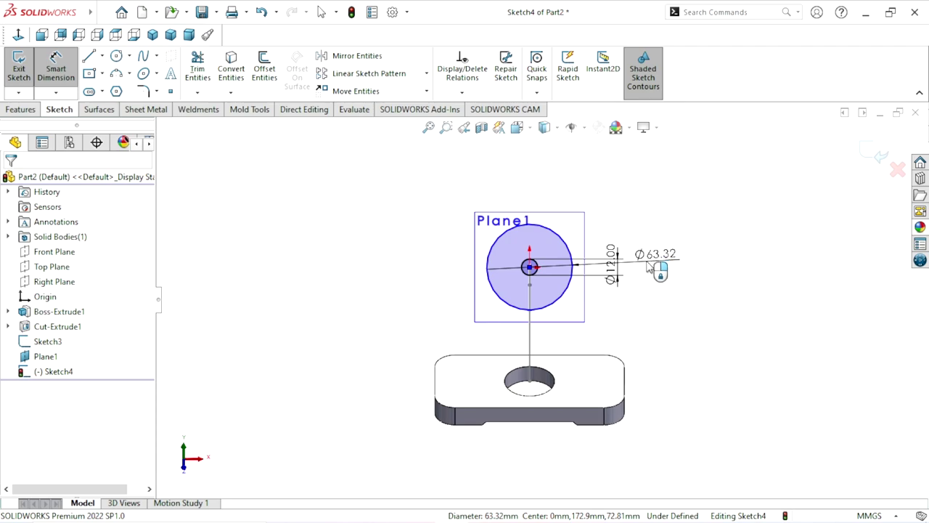
click(646, 267)
text(45)
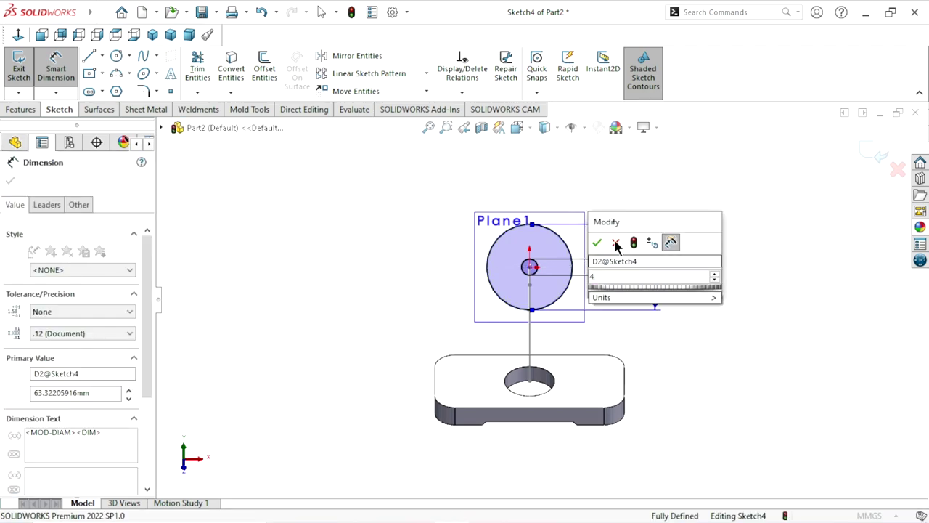
click(597, 243)
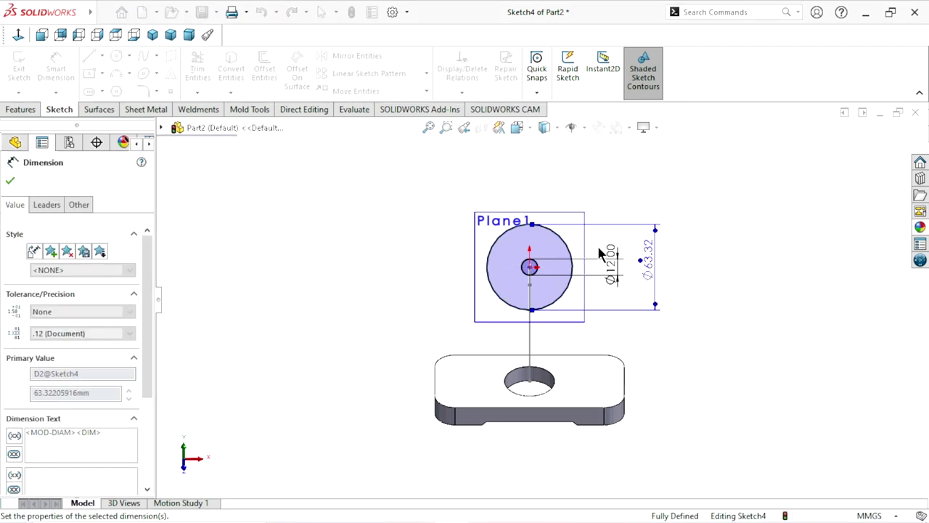
click(10, 181)
key(Escape)
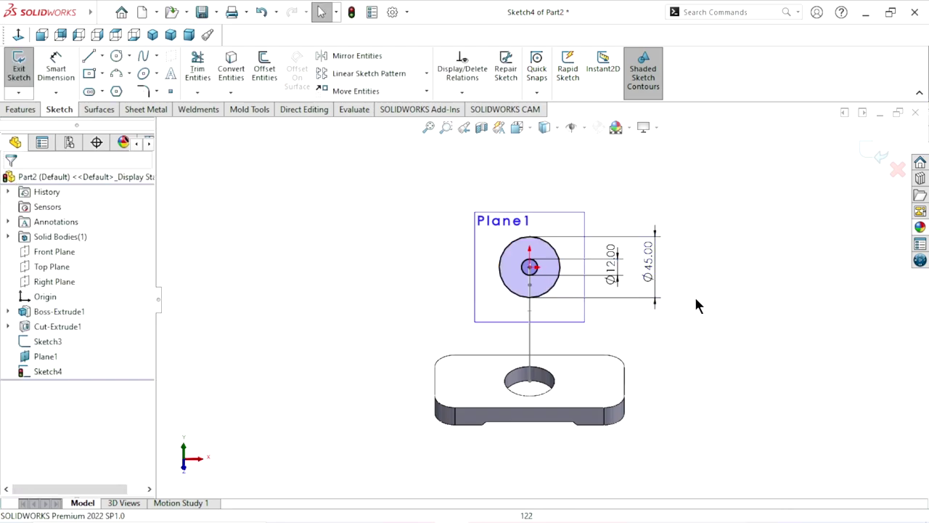
Hide Plane1 and exit the profile sketch
click(51, 358)
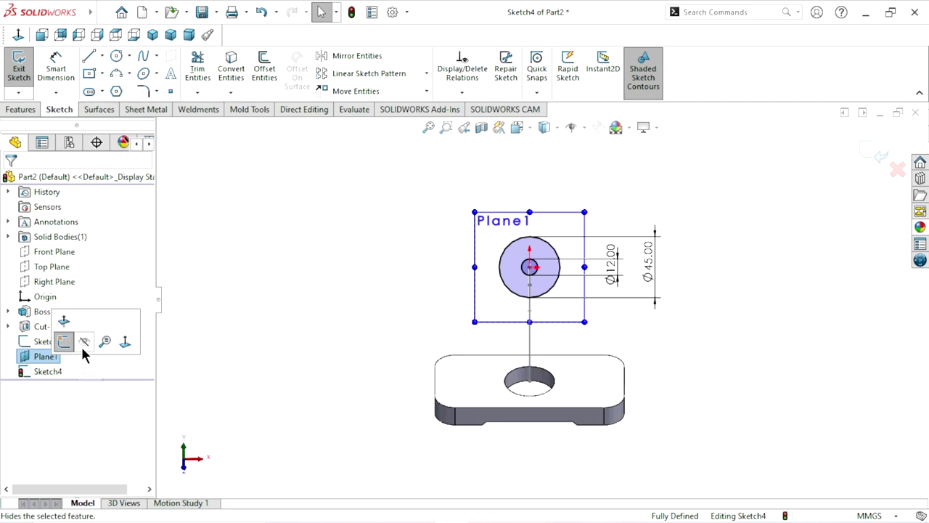
click(82, 341)
mouse_move(660, 290)
middle_down()
mouse_move(544, 350)
mouse_move(592, 325)
middle_up()
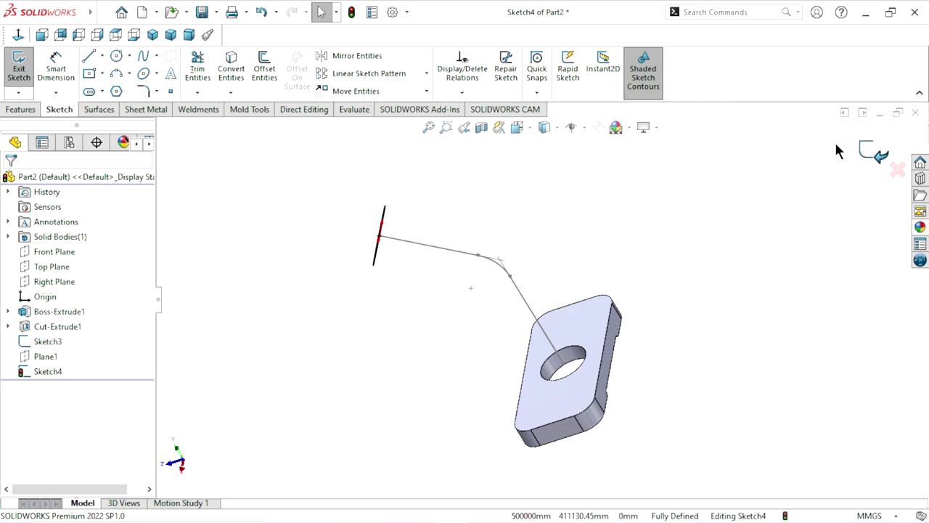
click(872, 151)
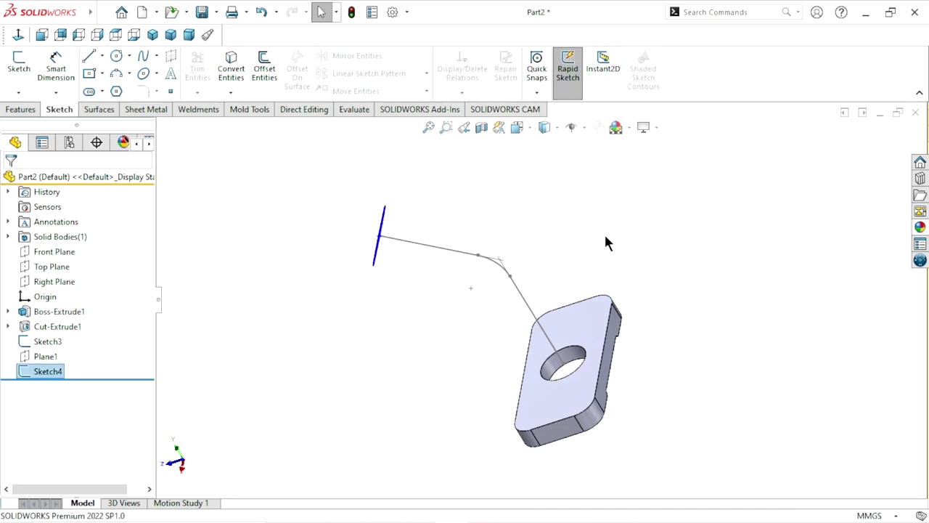
mouse_move(606, 242)
middle_down()
mouse_move(622, 240)
mouse_move(634, 191)
mouse_move(335, 185)
middle_up()
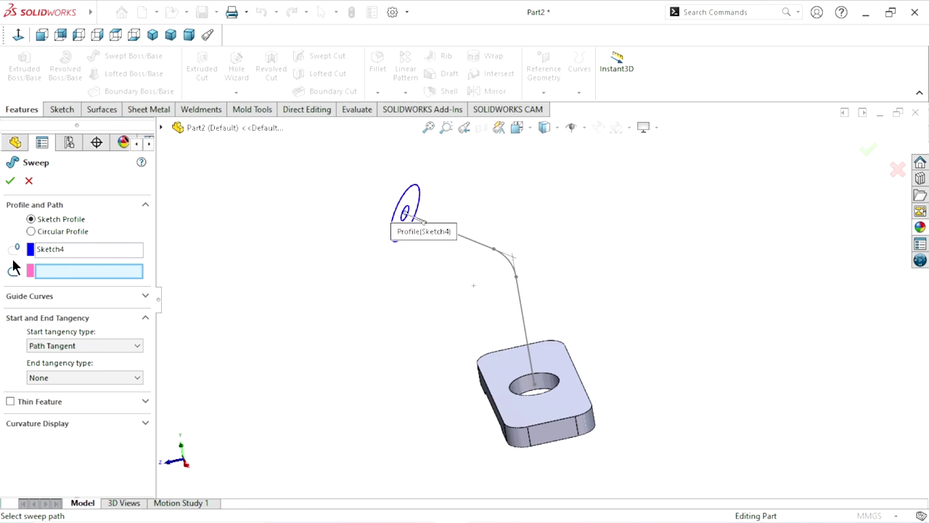
Sweep the Sketch4 ring profile along the Sketch3 path to create the Sweep1 tube
click(71, 250)
click(77, 271)
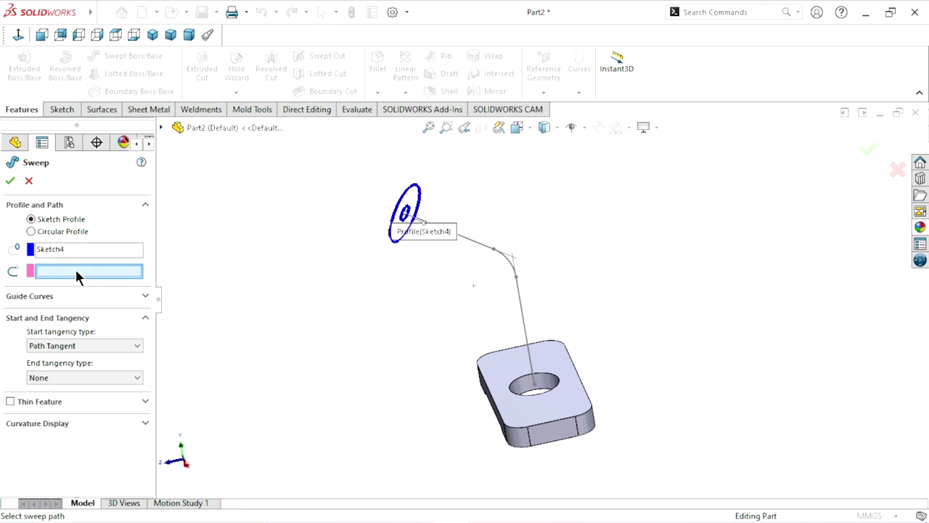
click(479, 251)
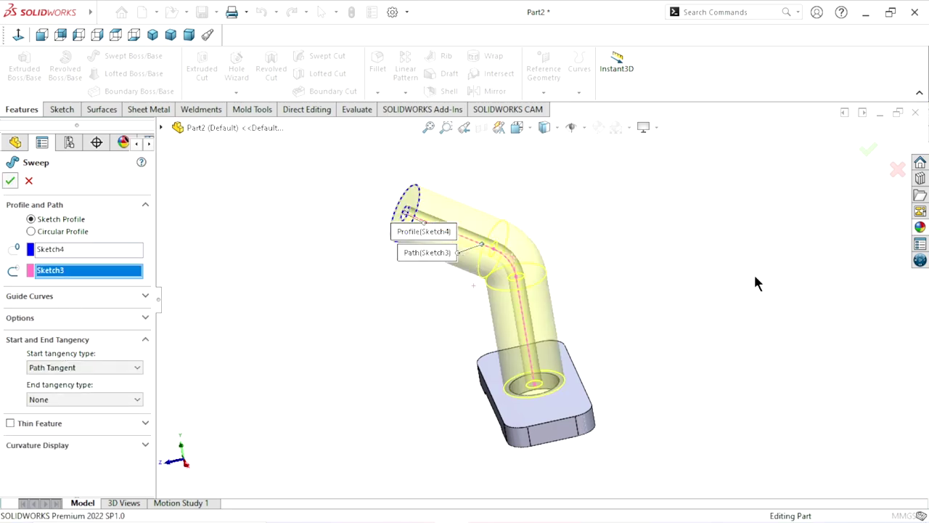
key(Return)
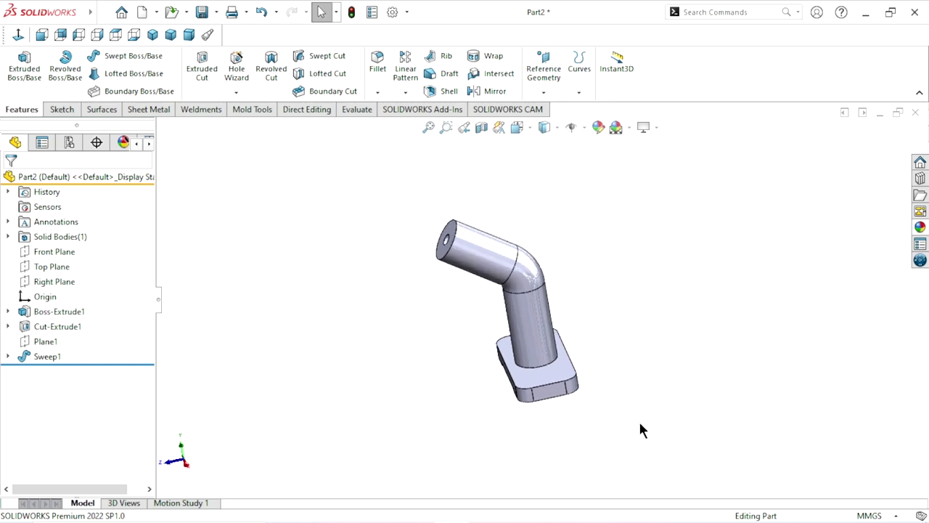
mouse_move(639, 420)
middle_down()
mouse_move(602, 347)
mouse_move(654, 332)
mouse_move(627, 205)
mouse_move(617, 210)
mouse_move(598, 336)
mouse_move(658, 311)
mouse_move(683, 345)
middle_up()
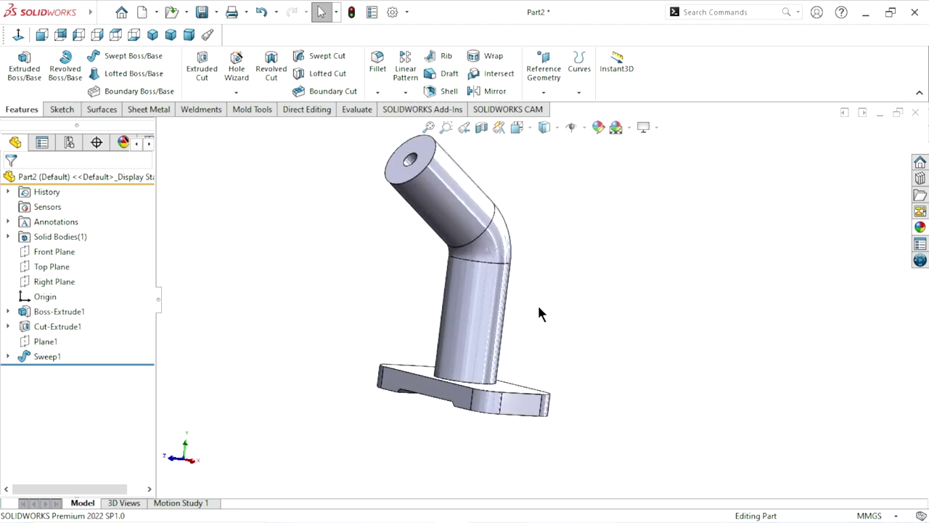
scroll(538, 309, up, 3)
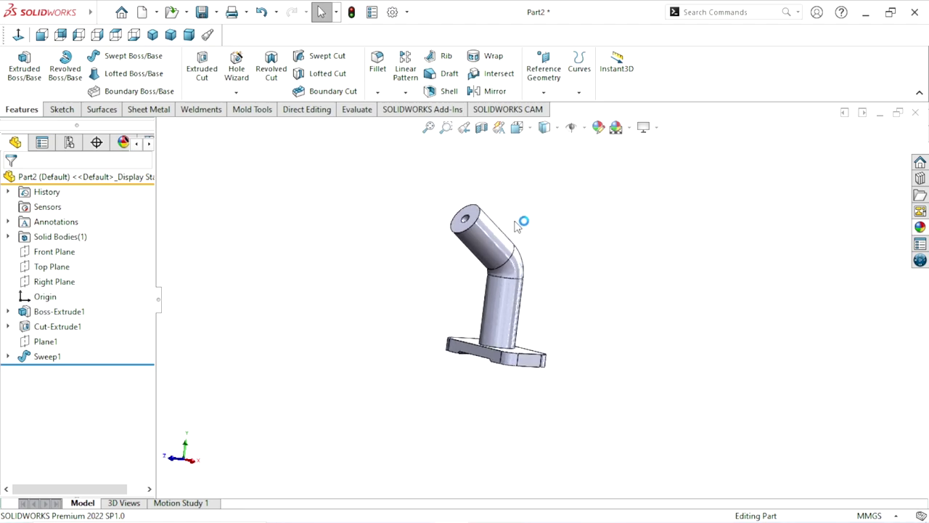
mouse_move(517, 226)
middle_down()
mouse_move(643, 249)
mouse_move(540, 224)
mouse_move(598, 264)
mouse_move(465, 270)
middle_up()
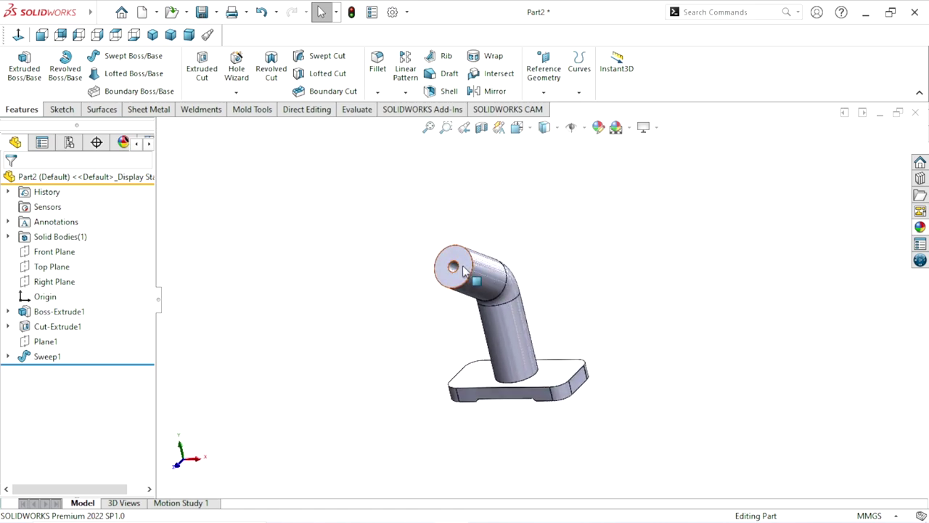
Sketch a hexagon on the tube's angled end face, centred on the bore
click(464, 261)
click(521, 214)
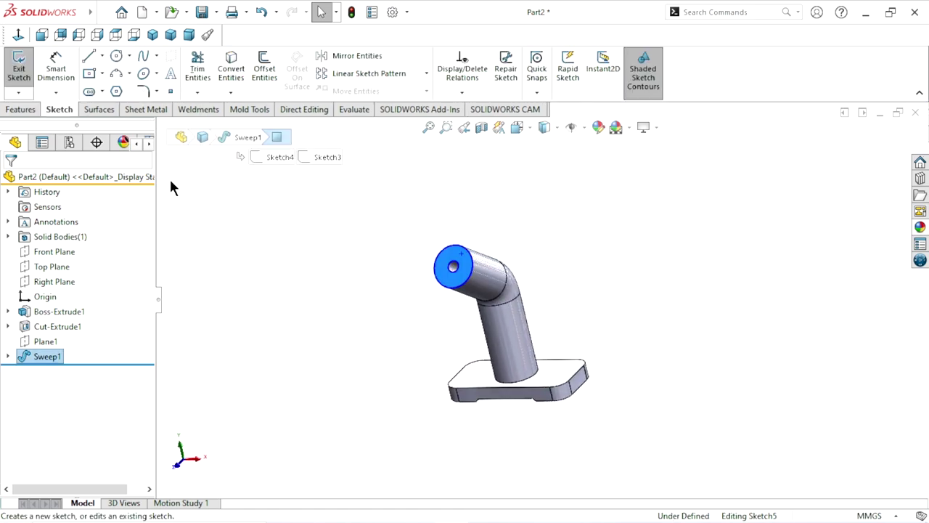
click(18, 35)
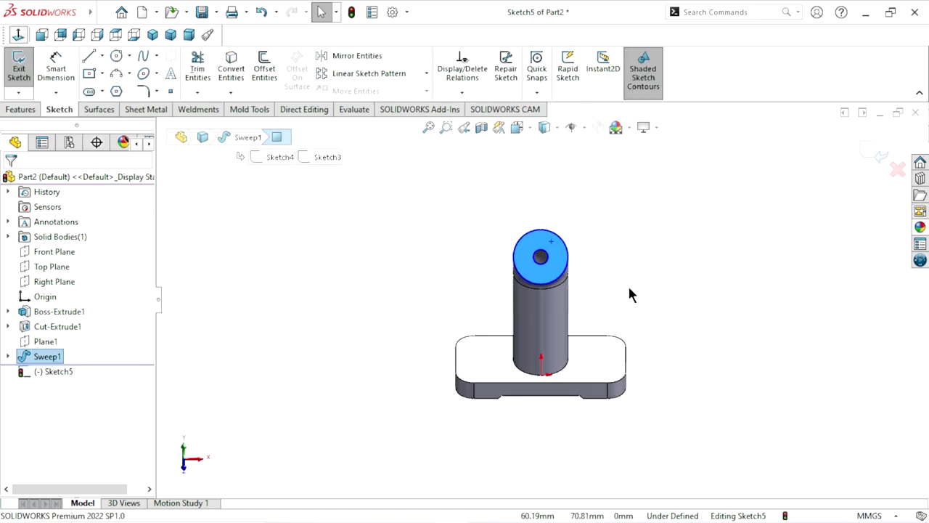
click(116, 92)
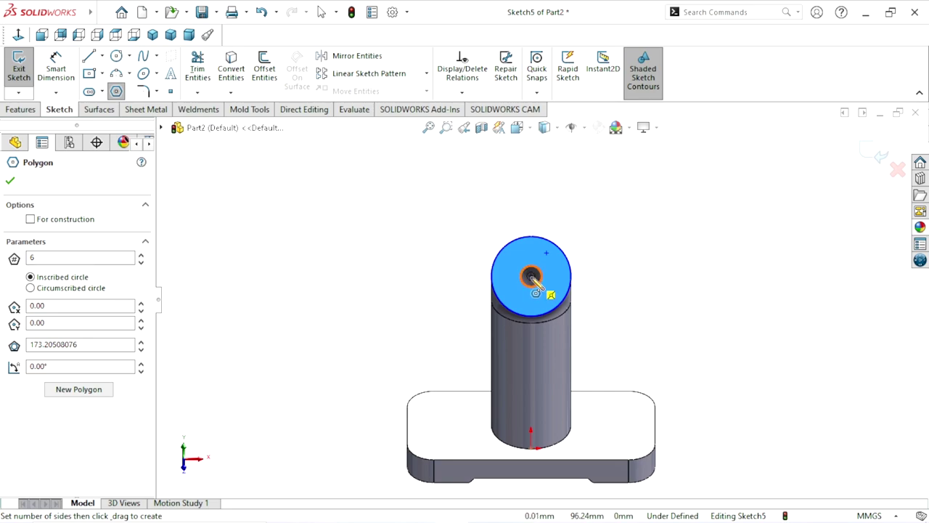
click(531, 277)
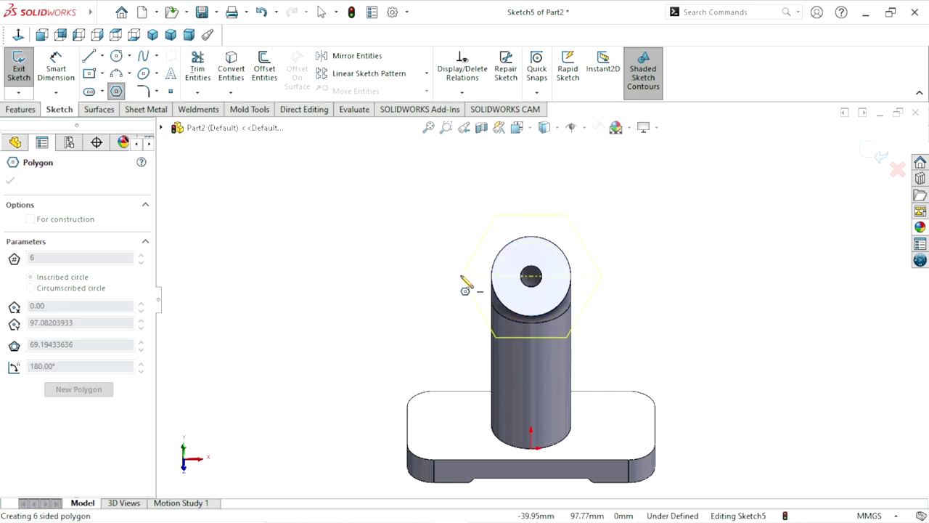
click(456, 277)
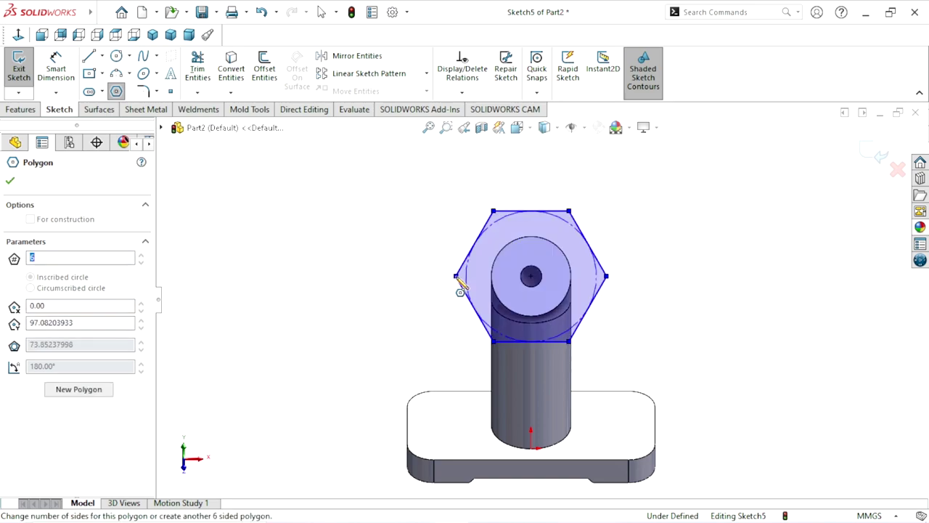
Dimension the hexagon 67 mm across its top and bottom flats
click(62, 79)
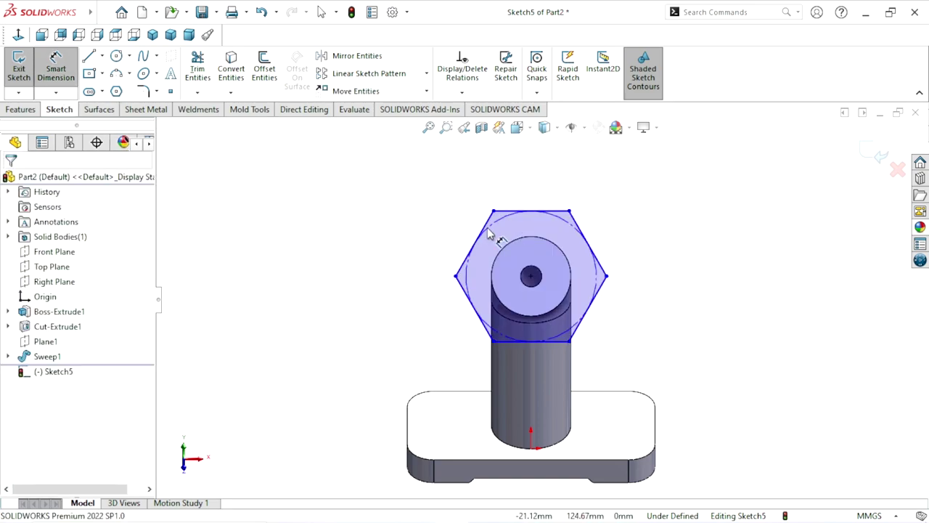
click(548, 342)
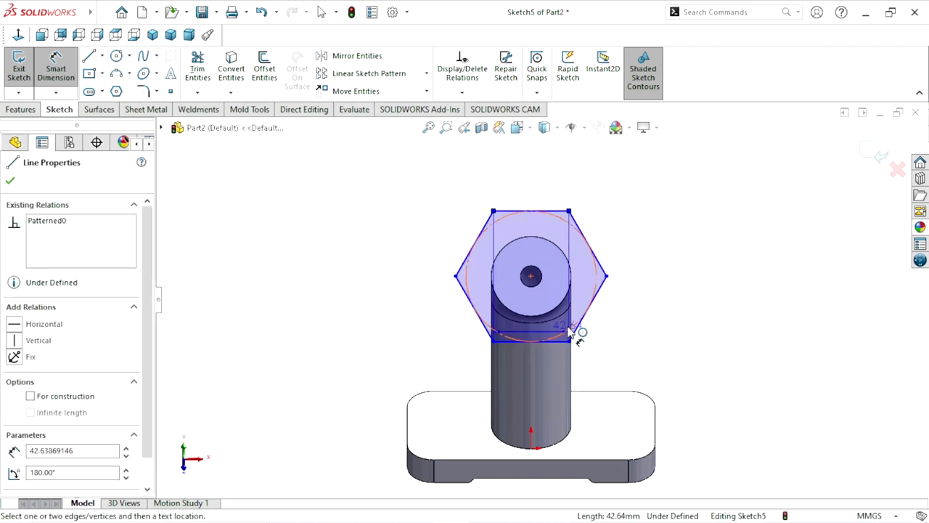
click(552, 211)
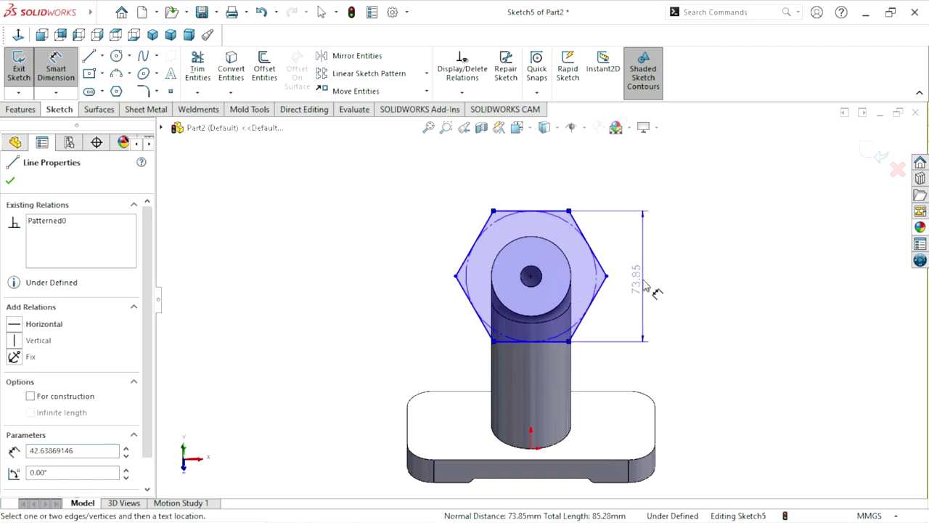
click(647, 285)
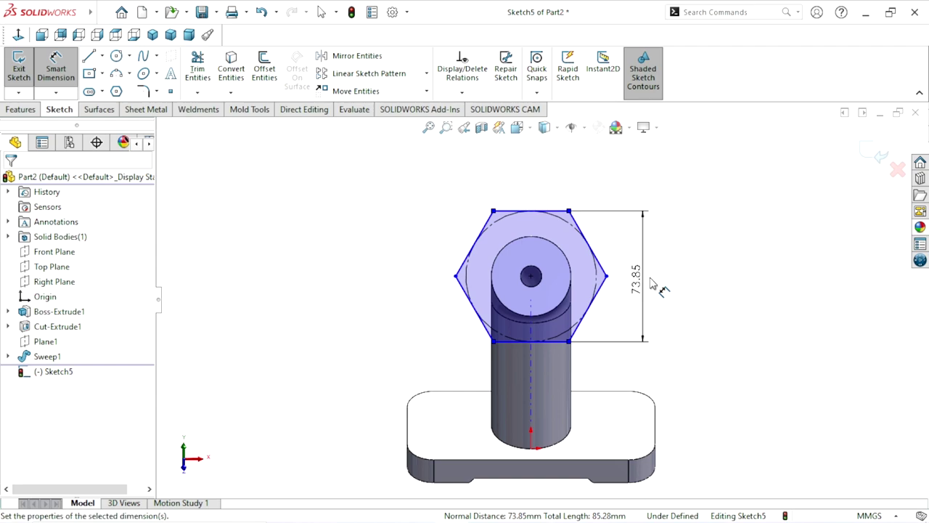
text(67)
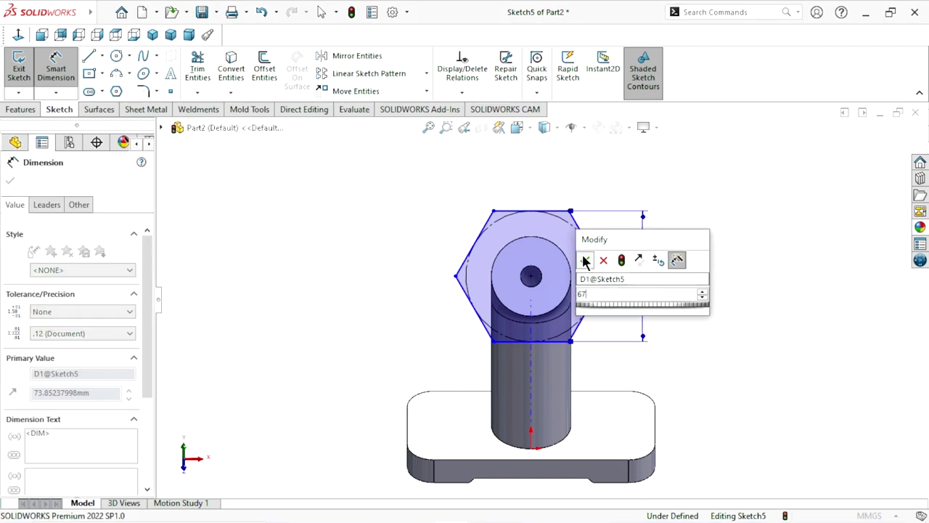
click(586, 261)
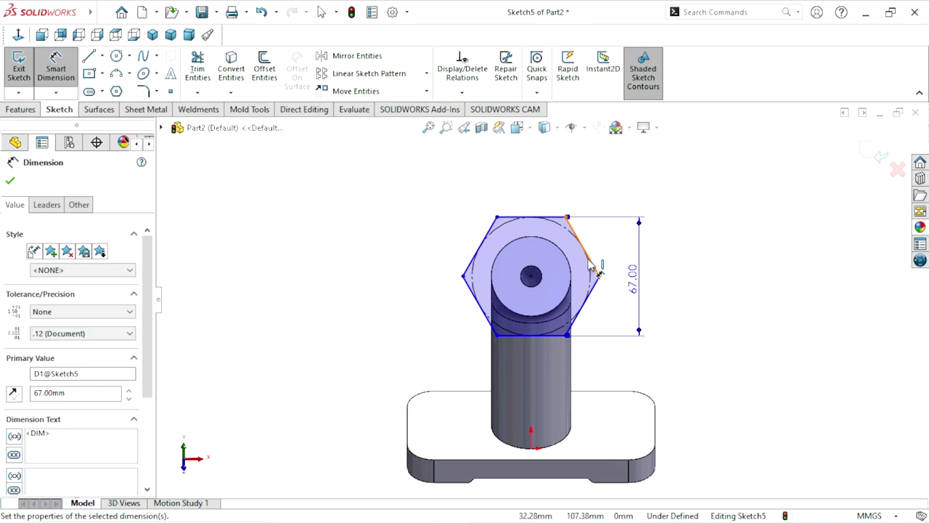
click(10, 180)
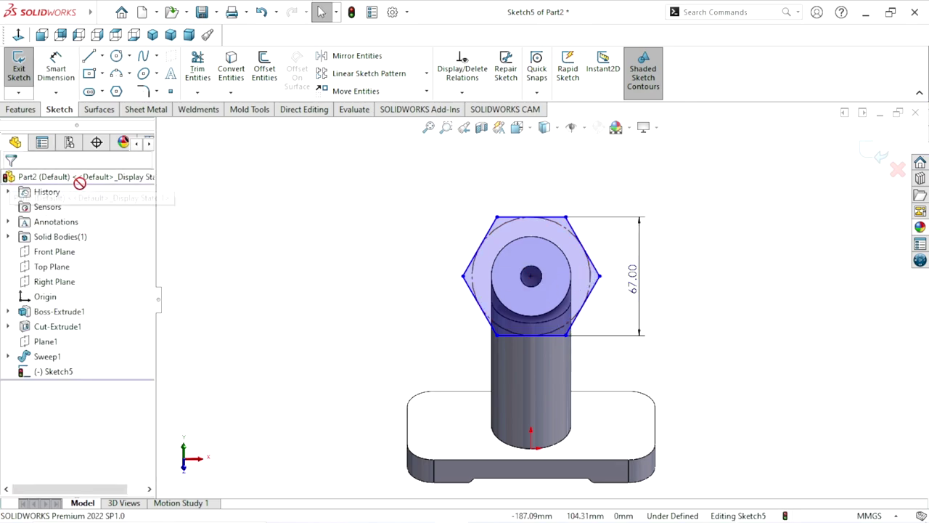
click(21, 110)
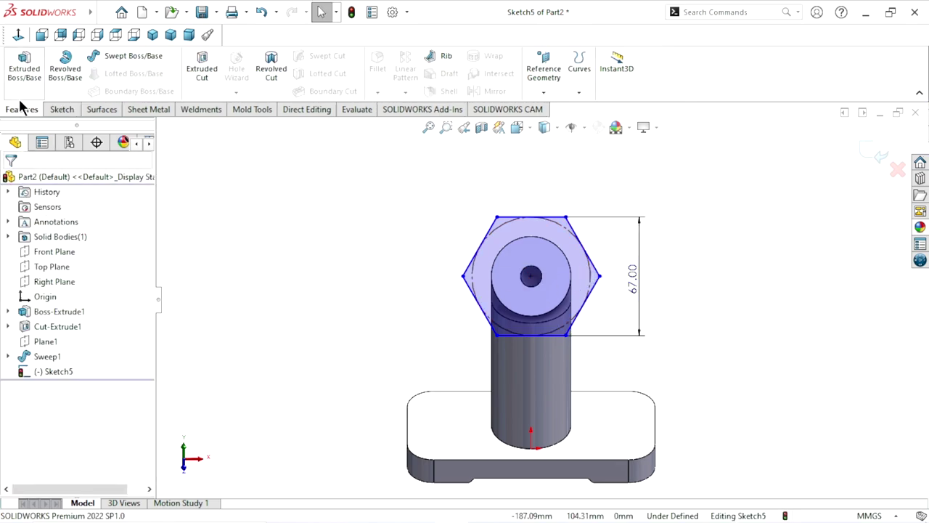
Extrude the hexagon sketch Blind 15 mm, reversed to grow back along the tube
click(24, 69)
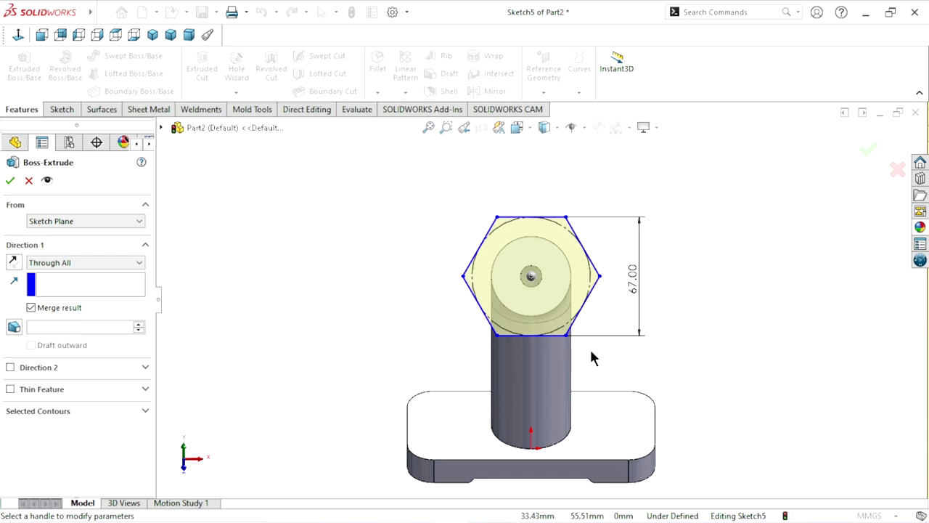
middle_drag(664, 324, 584, 346)
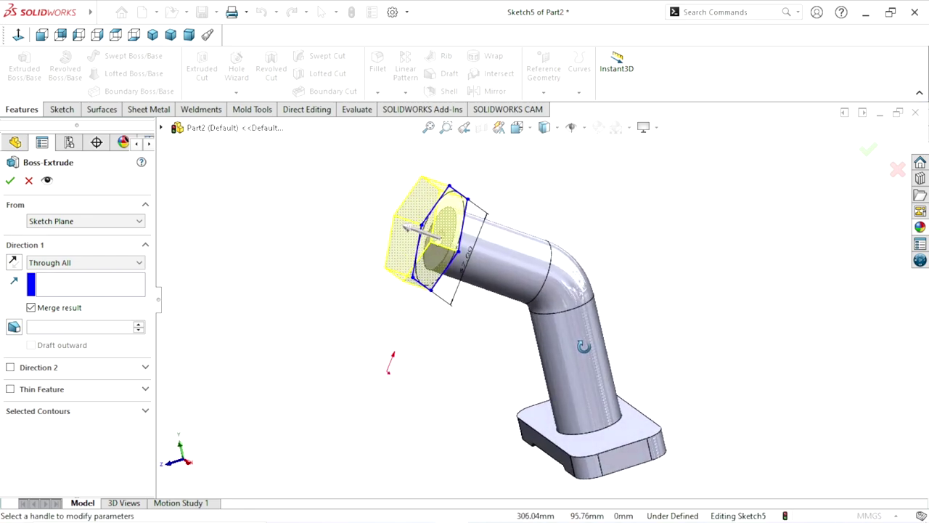
click(80, 268)
click(74, 271)
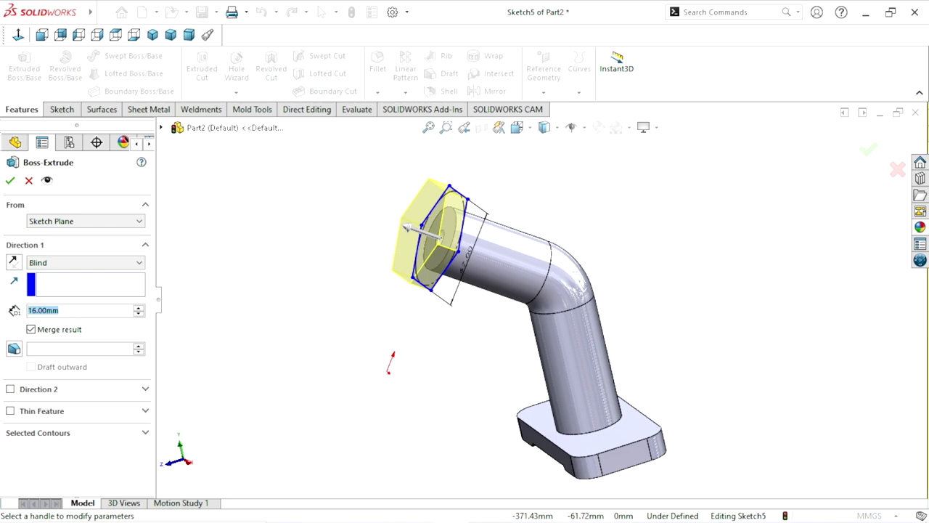
text(15)
key(Return)
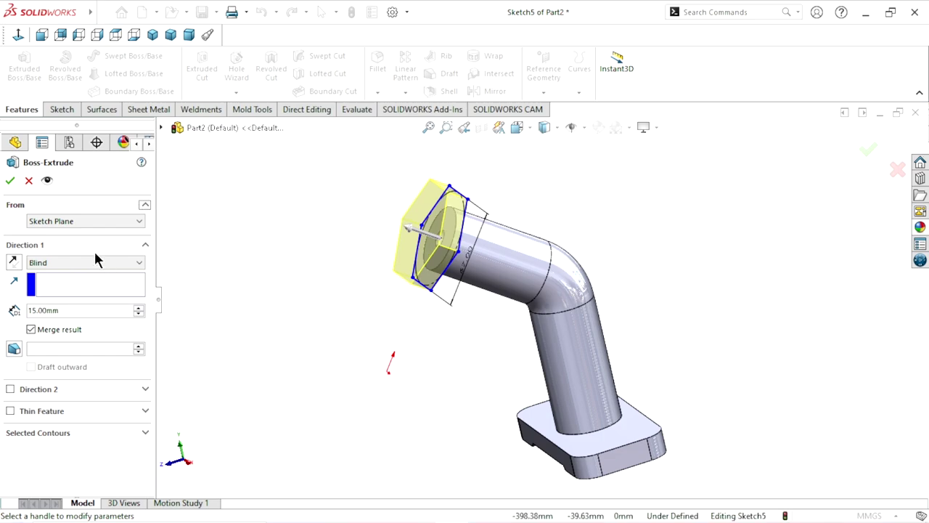
click(77, 220)
click(78, 230)
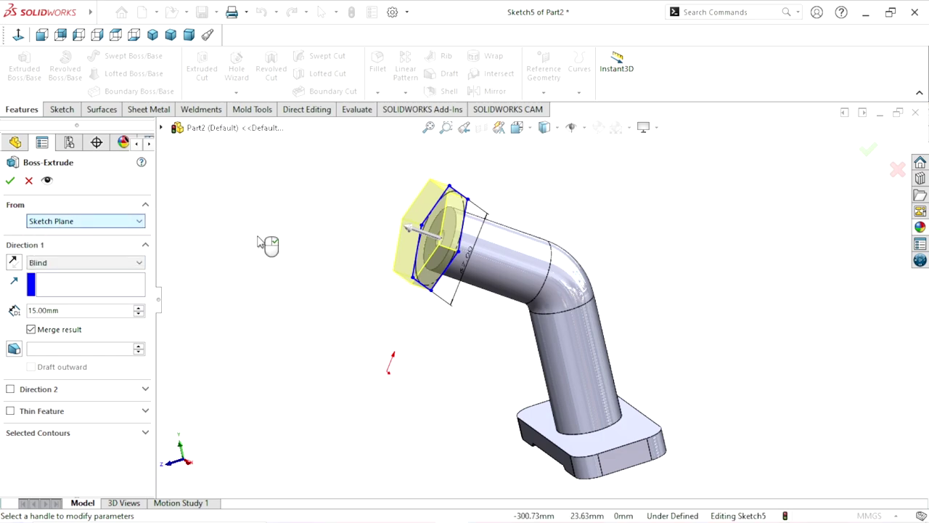
click(13, 262)
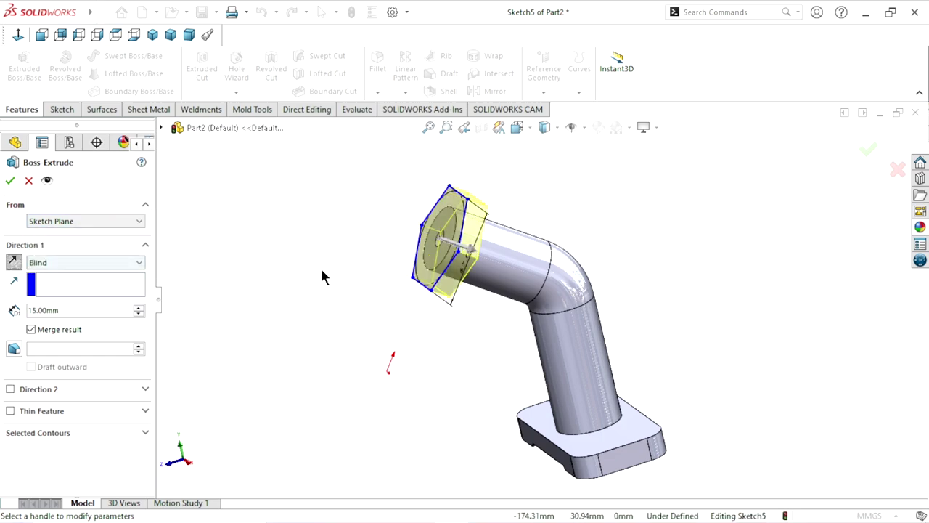
mouse_move(320, 266)
middle_down()
mouse_move(297, 254)
mouse_move(288, 271)
mouse_move(309, 293)
mouse_move(271, 293)
middle_up()
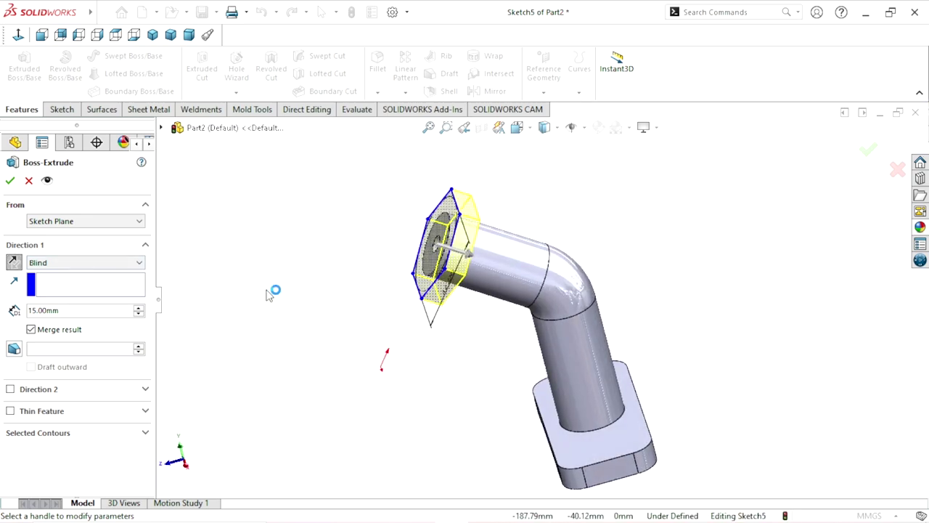
Start the extrusion from a flipped 28 mm offset and accept the nut boss
click(102, 221)
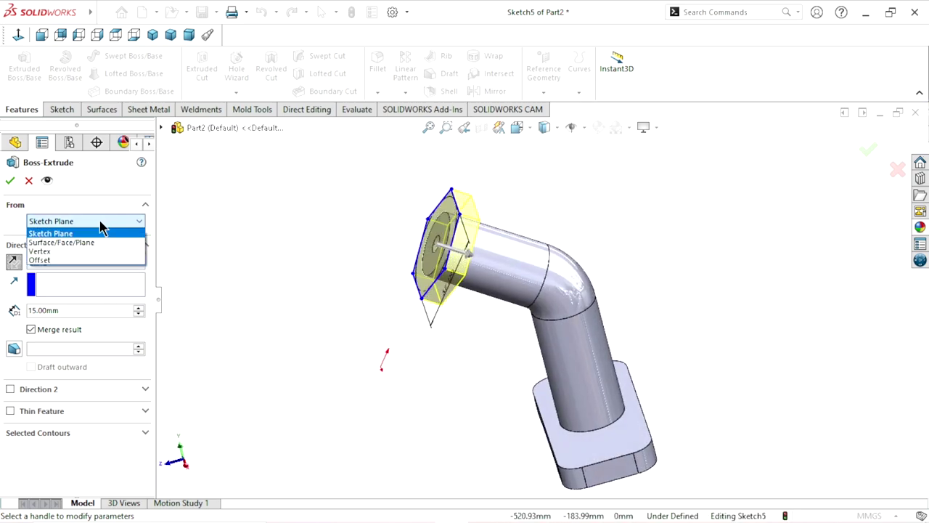
click(73, 260)
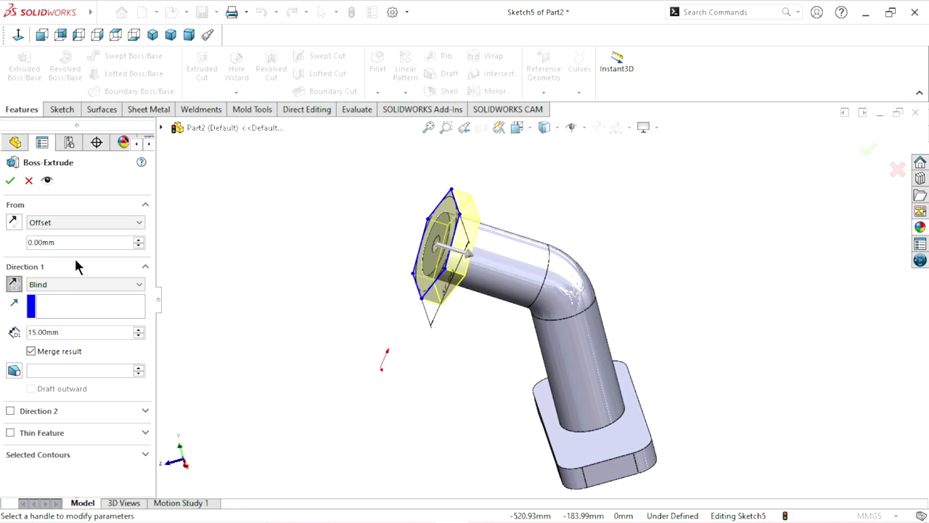
click(89, 243)
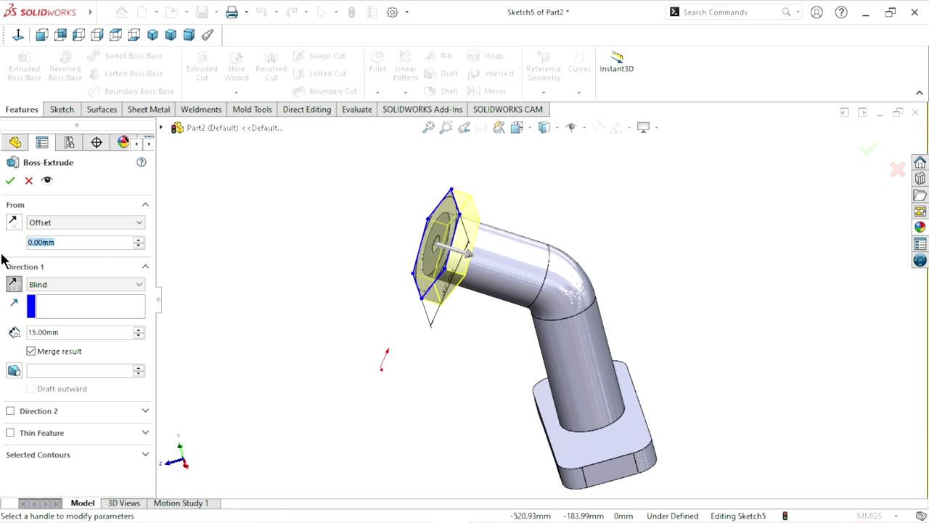
text(28)
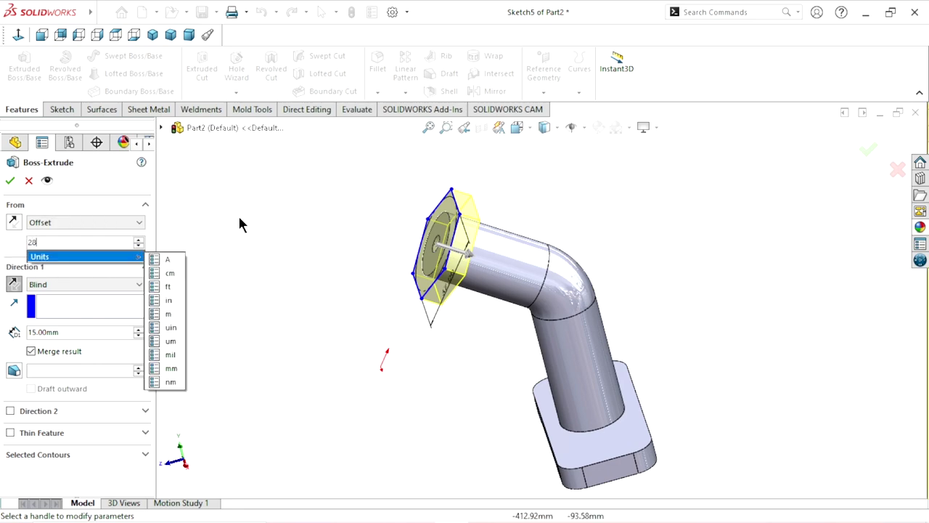
key(Return)
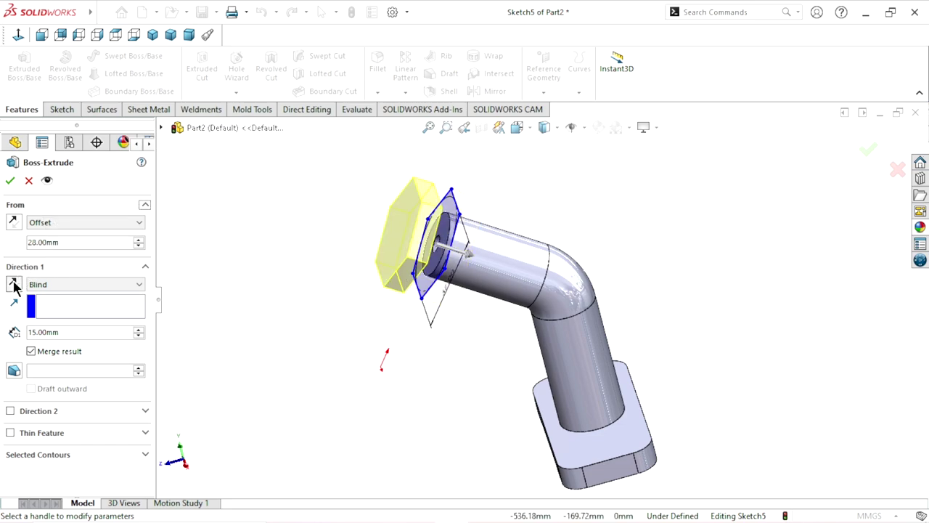
click(13, 222)
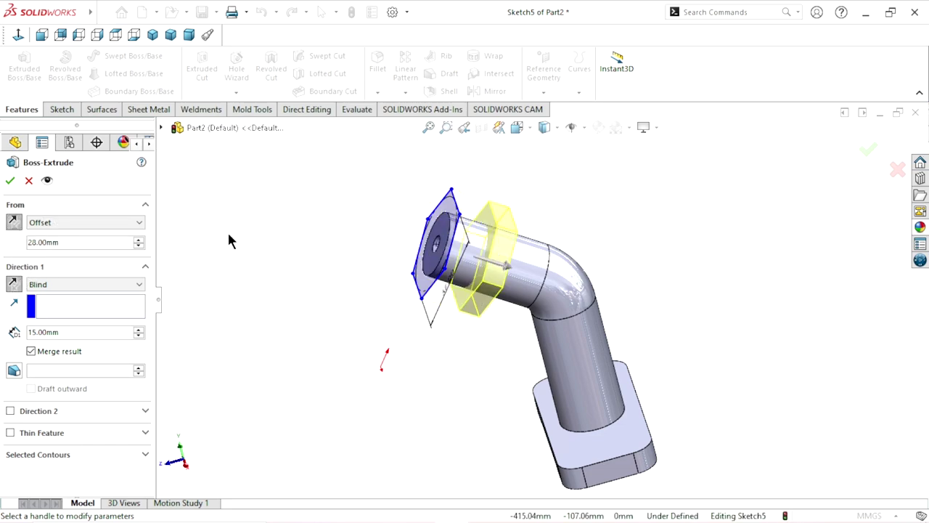
mouse_move(227, 230)
middle_down()
mouse_move(198, 196)
mouse_move(213, 255)
mouse_move(196, 261)
middle_up()
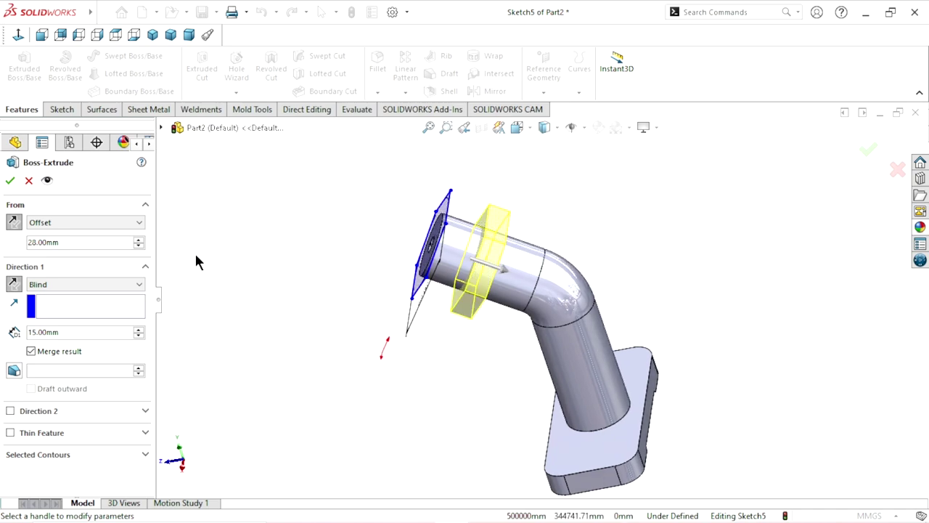
click(9, 180)
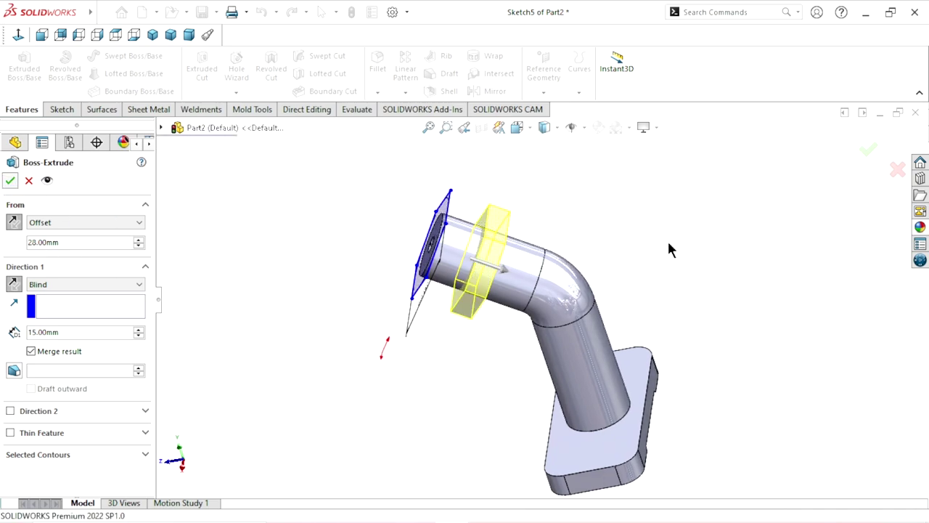
click(595, 206)
Inspect the finished nut and start a new sketch on the Right Plane
middle_drag(511, 296, 546, 284)
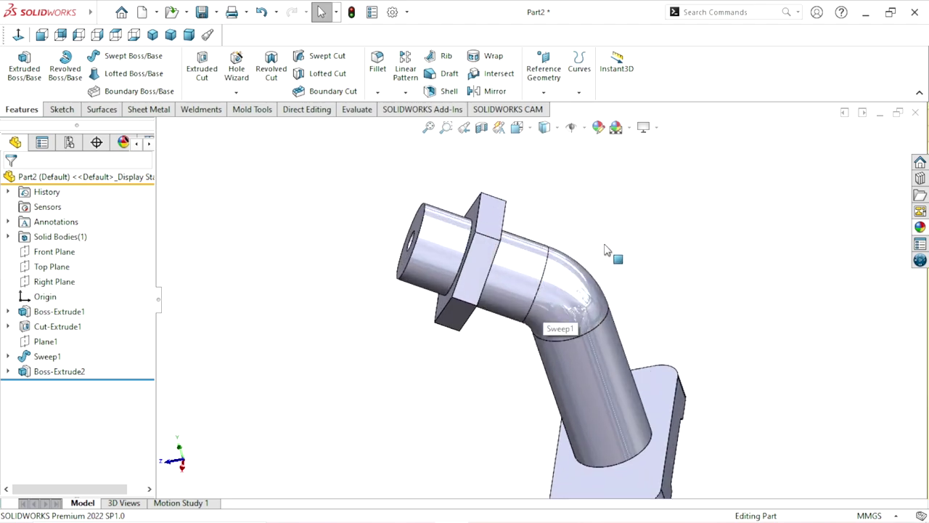
mouse_move(612, 254)
middle_down()
mouse_move(656, 273)
mouse_move(609, 352)
middle_up()
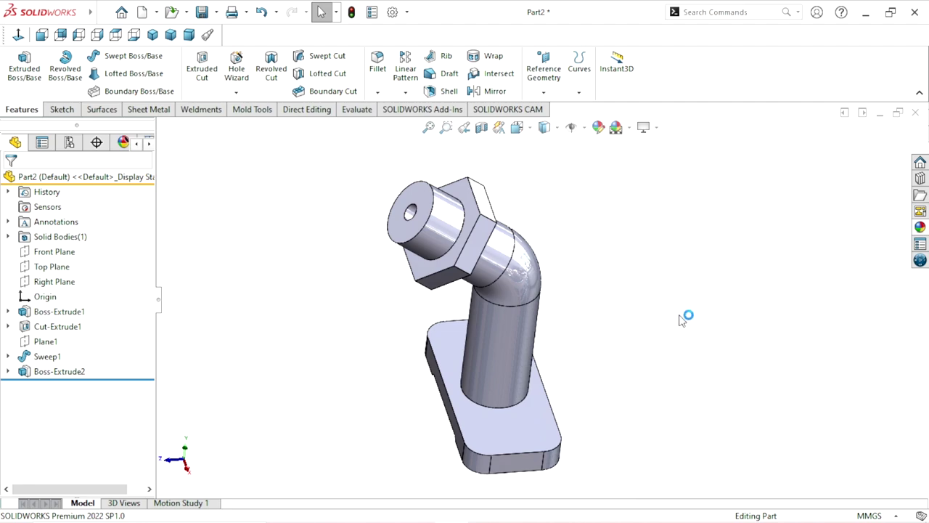
scroll(656, 338, up, 2)
scroll(589, 348, down, 2)
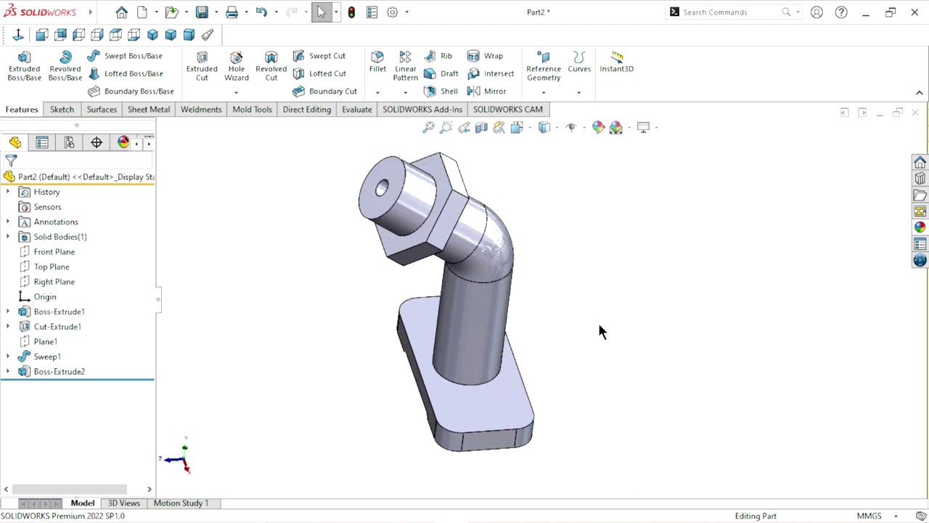
click(54, 281)
click(65, 258)
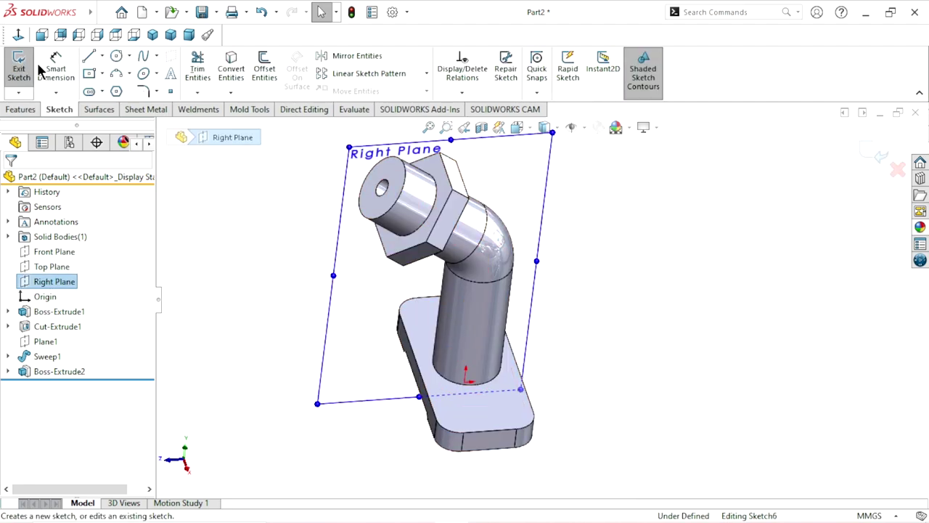
click(651, 307)
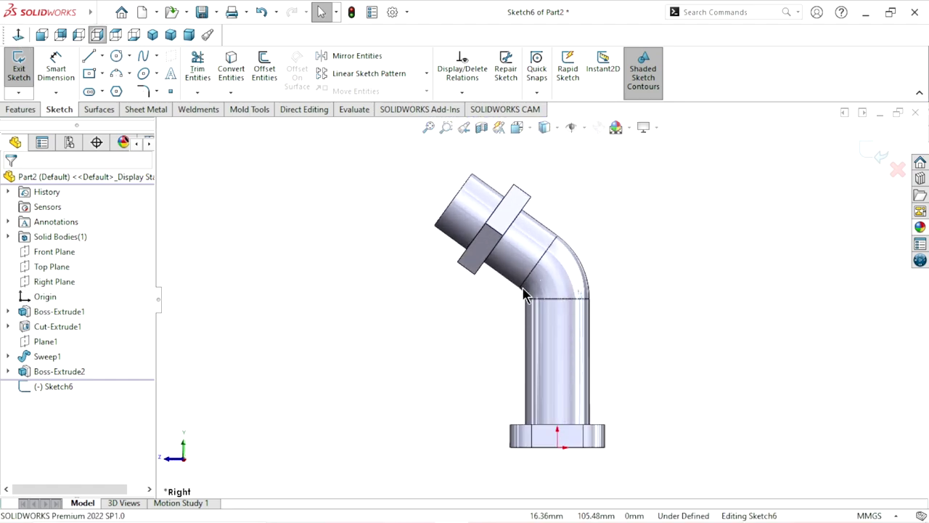
Draw a line along the angled tube from its end to the bend
key(l)
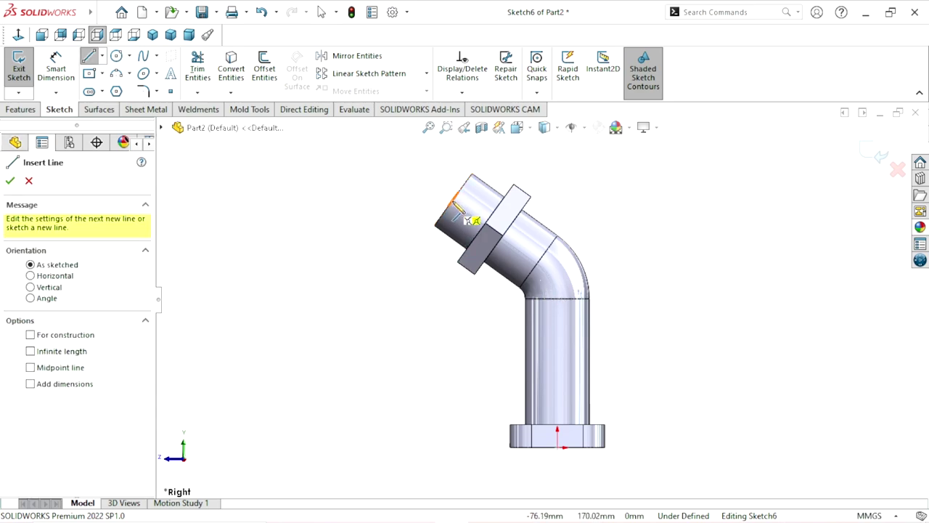
click(453, 198)
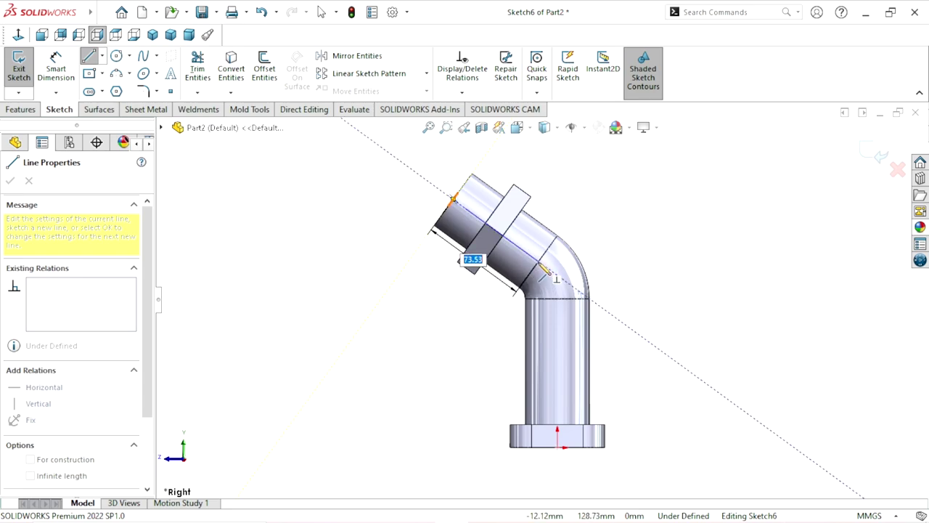
click(538, 261)
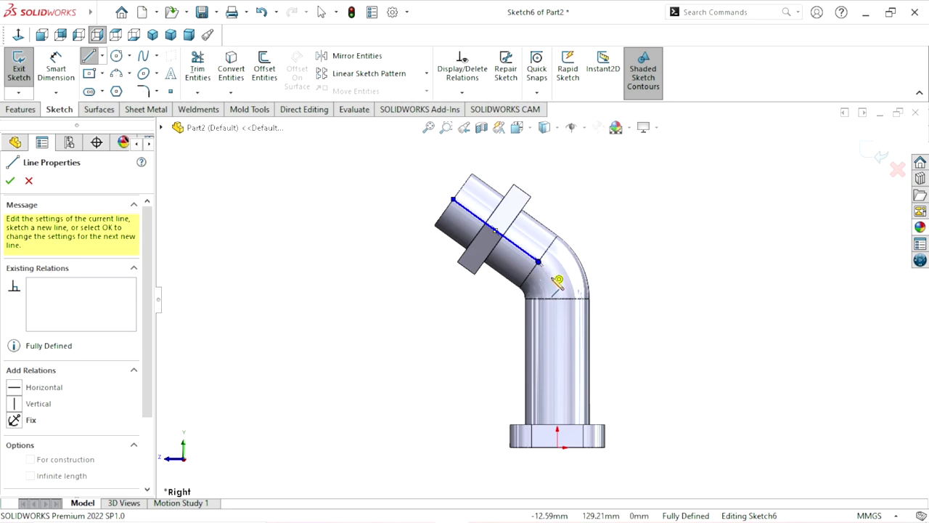
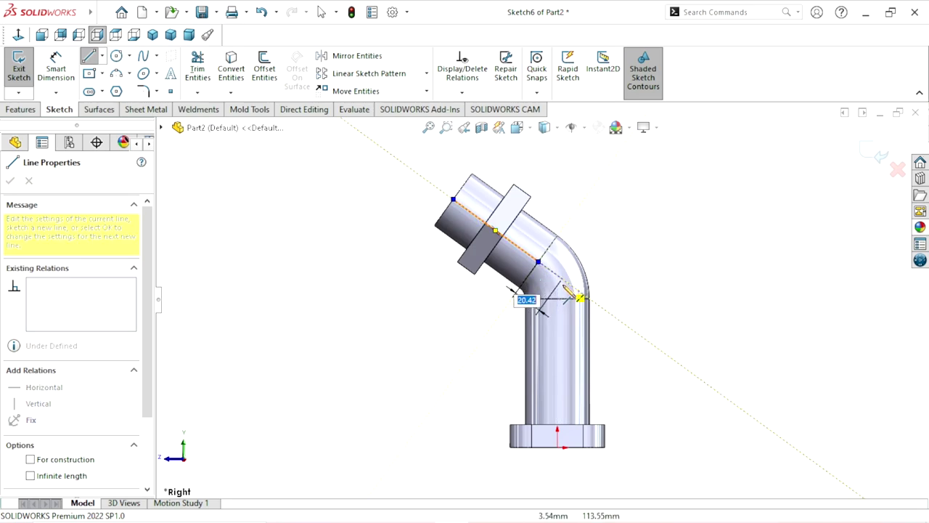
Draw a tangent arc from the straight line's end partway around the pipe bend, ending the chain
double_click(539, 262)
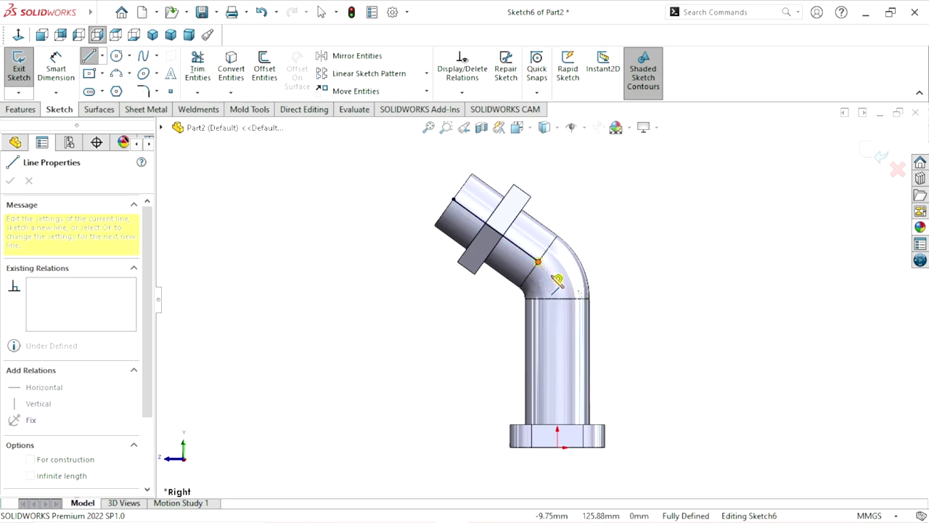
click(539, 262)
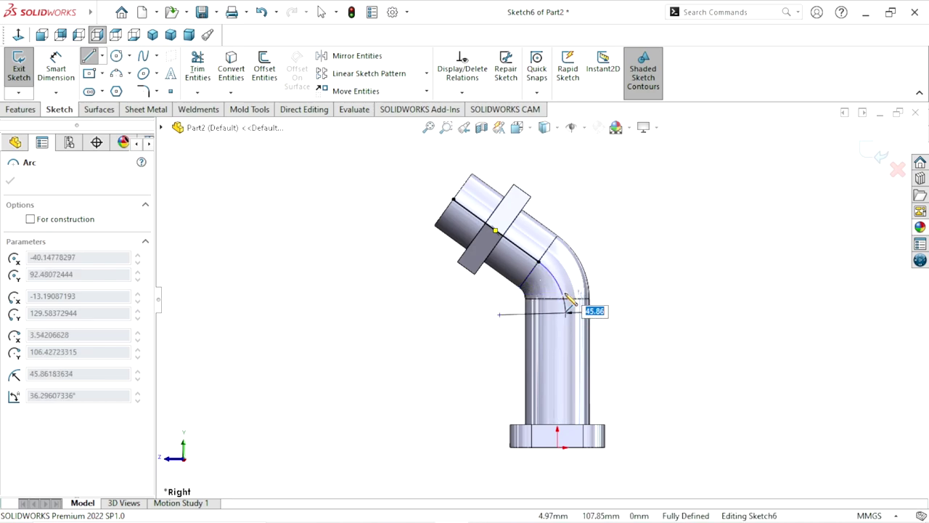
scroll(563, 296, down, 4)
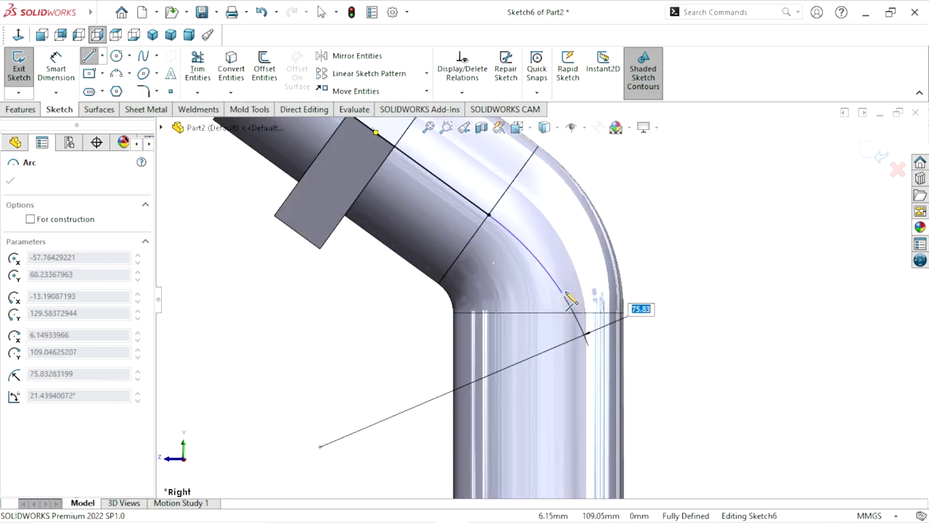
click(539, 277)
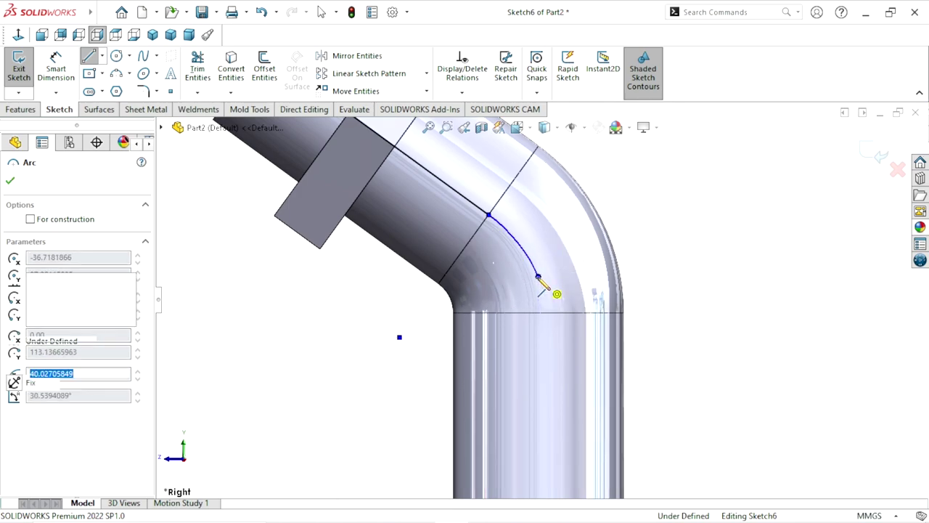
right_click(679, 251)
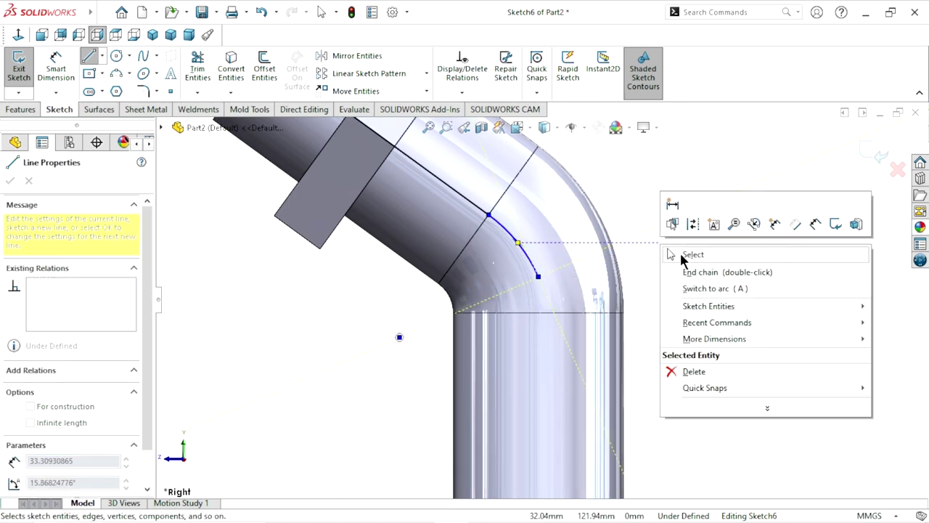
click(696, 269)
Fit the part to the view and start a centerline inside the bend
key(Escape)
key(f)
scroll(513, 250, down, 2)
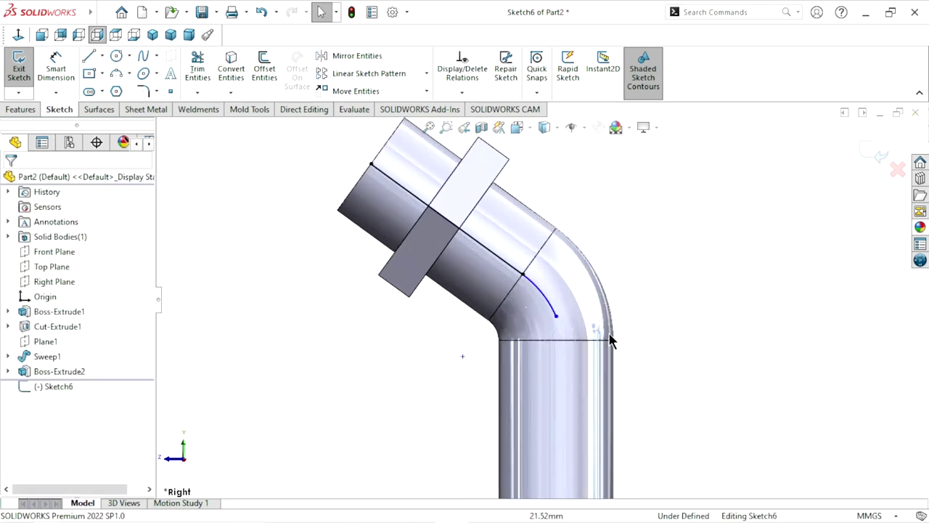
click(103, 57)
click(109, 90)
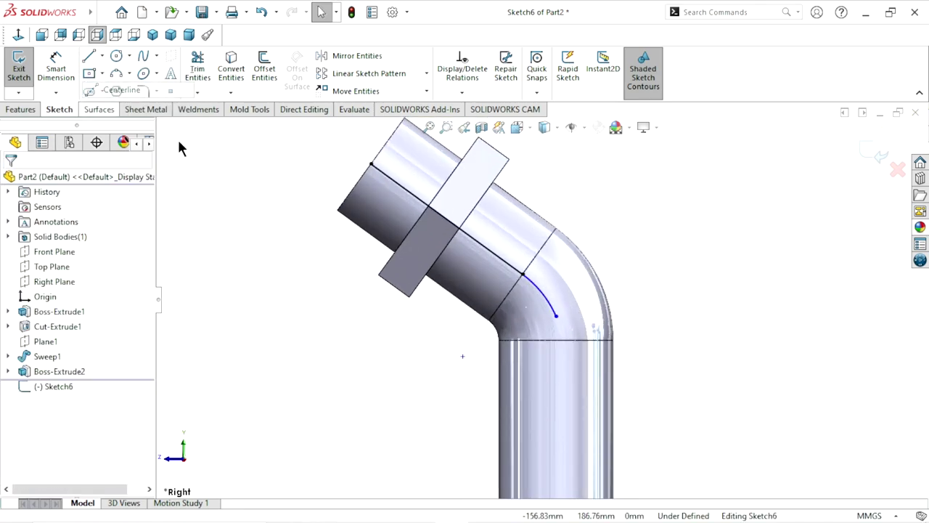
click(523, 329)
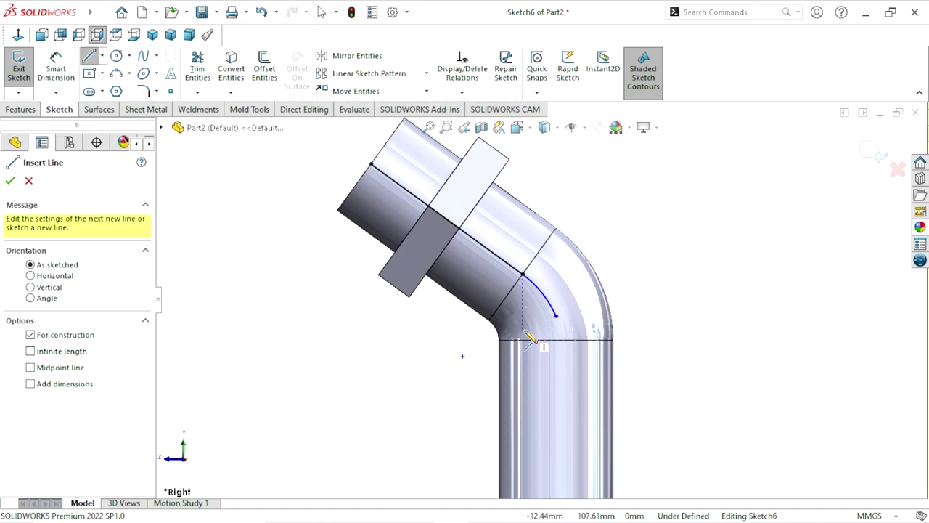
Finish the construction centerline across the bend, past the arc's end
click(592, 310)
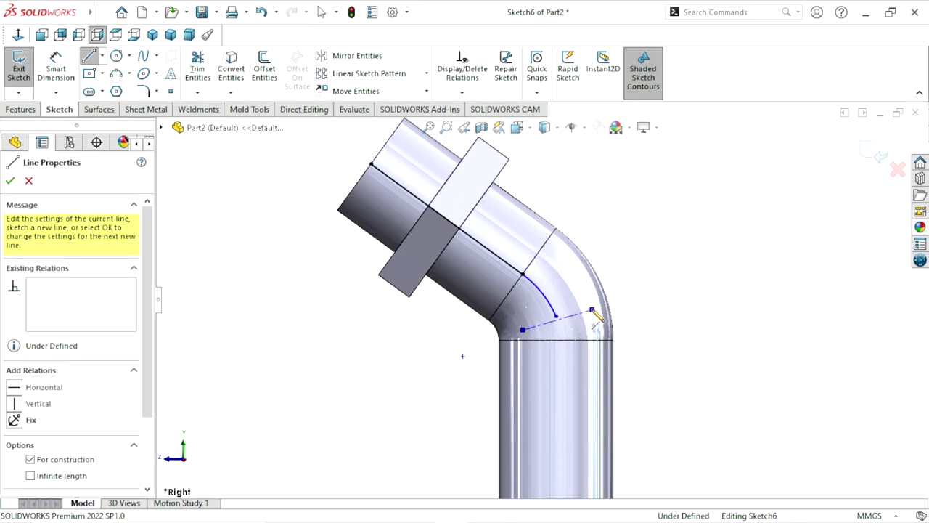
right_click(642, 256)
click(650, 262)
scroll(574, 322, down, 3)
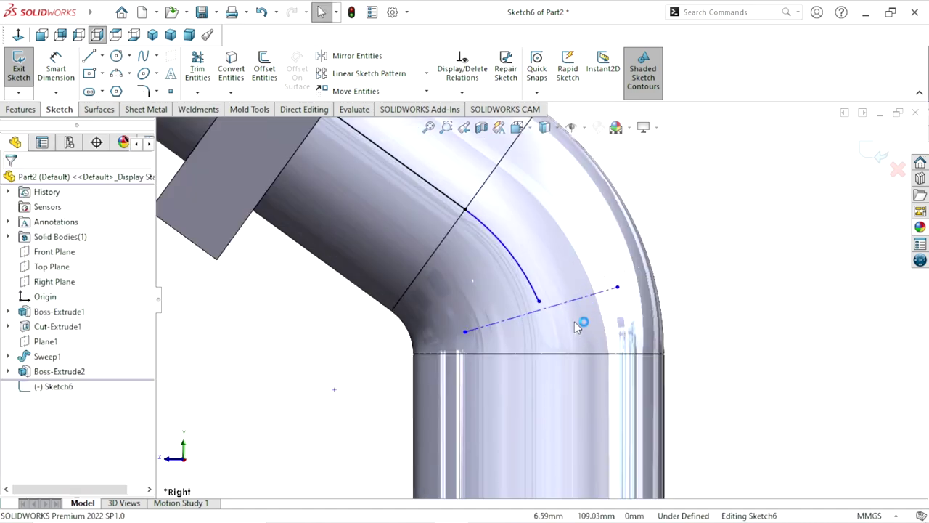
Add a Midpoint relation tying the bend arc's end point to the centerline's midpoint
click(540, 310)
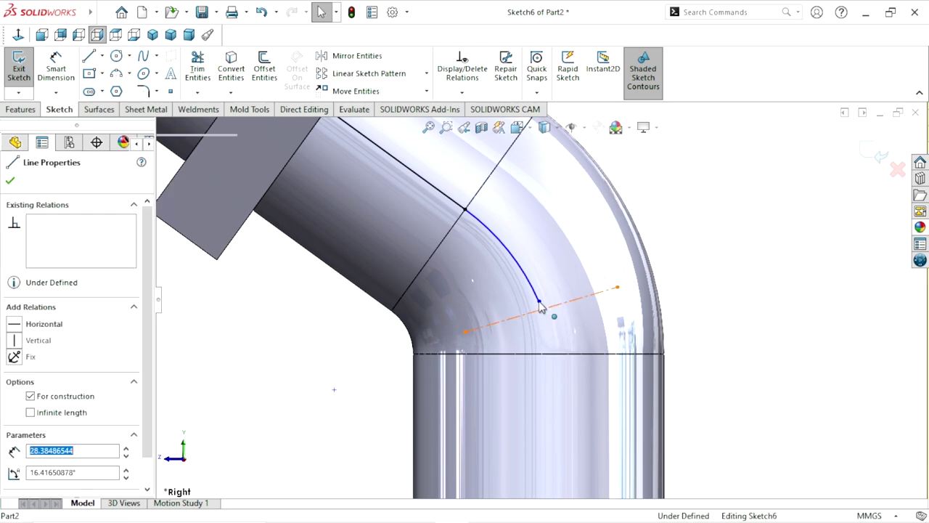
click(539, 302)
ctrl+click(584, 297)
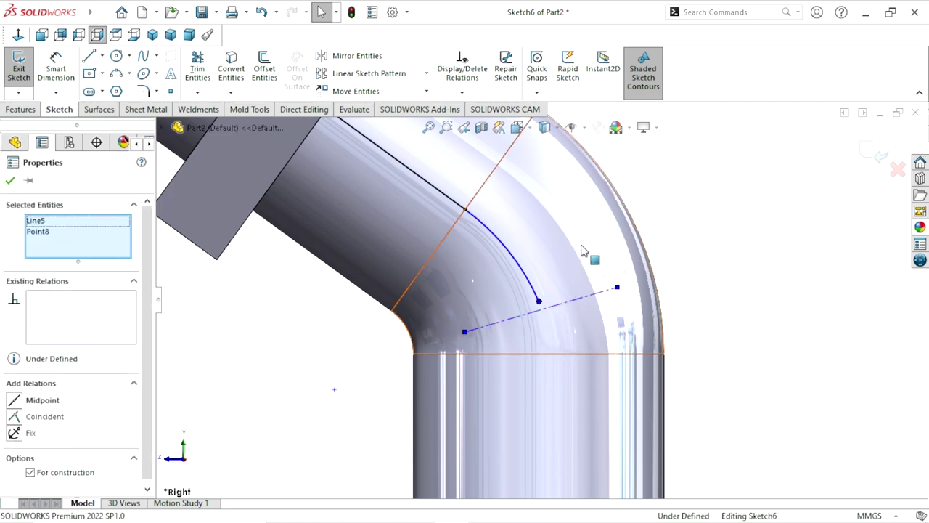
click(581, 243)
scroll(537, 354, up, 5)
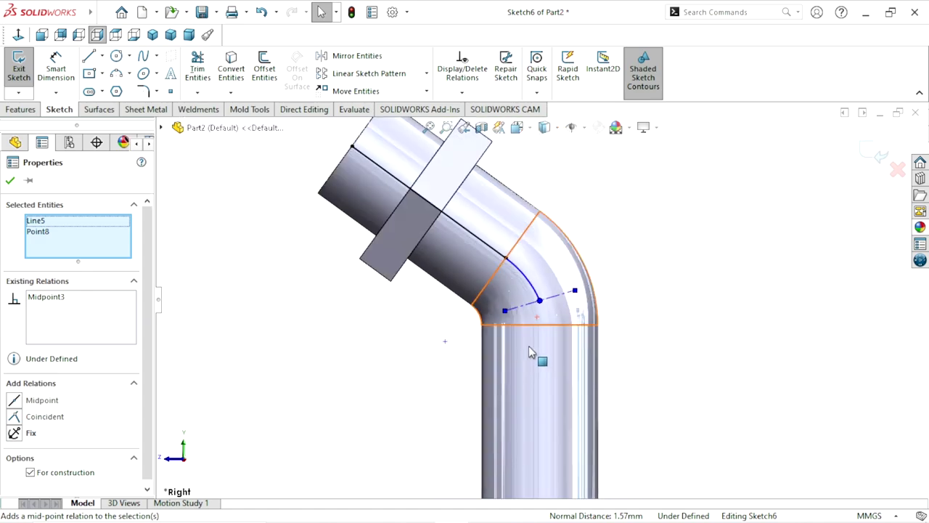
scroll(531, 363, down, 5)
click(10, 181)
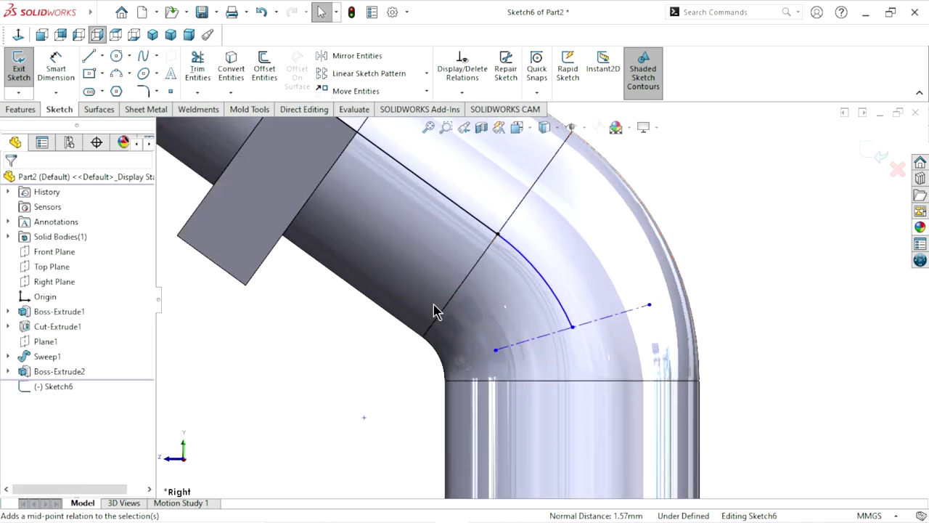
scroll(478, 333, up, 3)
scroll(615, 265, down, 2)
click(56, 66)
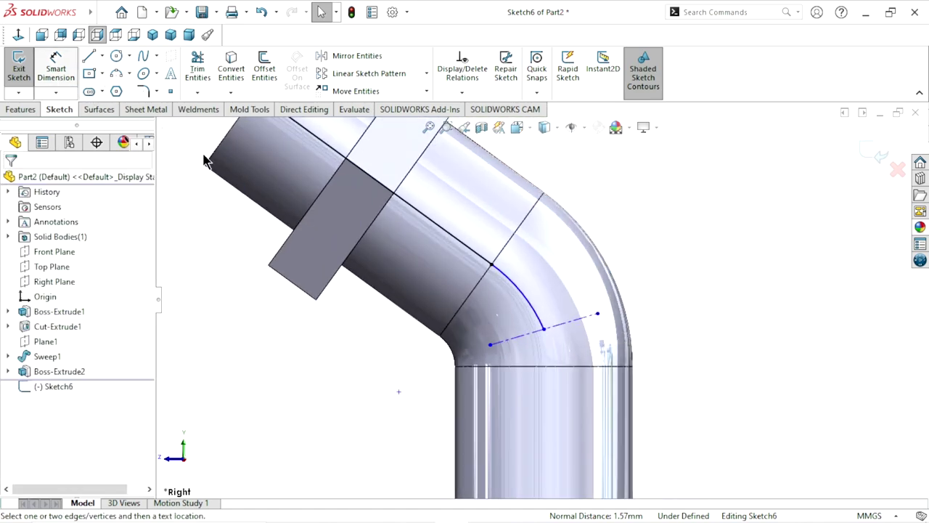
Dimension the angle between the bend's start edge and the centerline to 36°
click(521, 232)
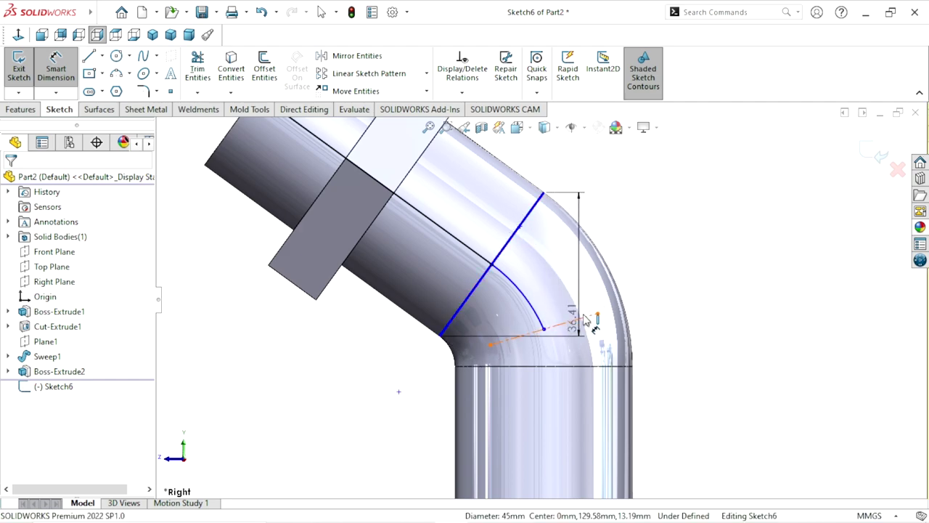
click(573, 319)
click(677, 229)
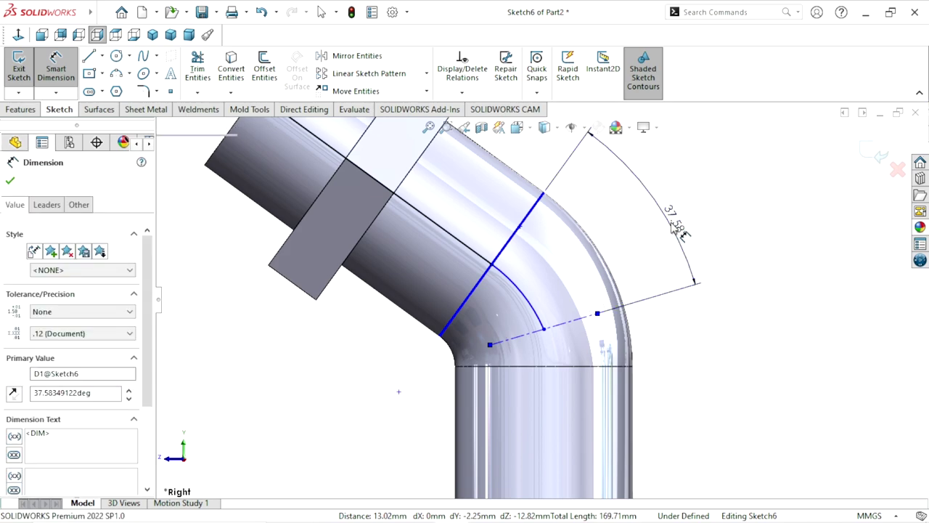
text(36)
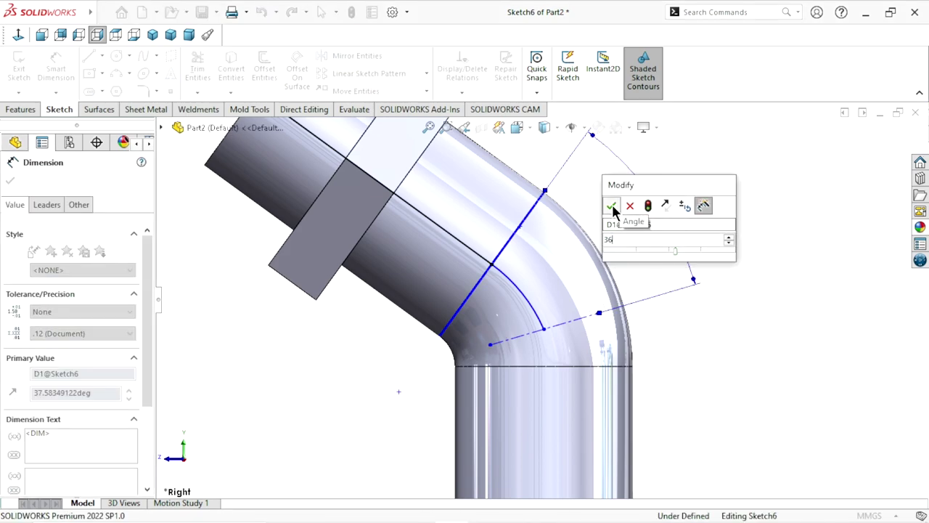
click(612, 205)
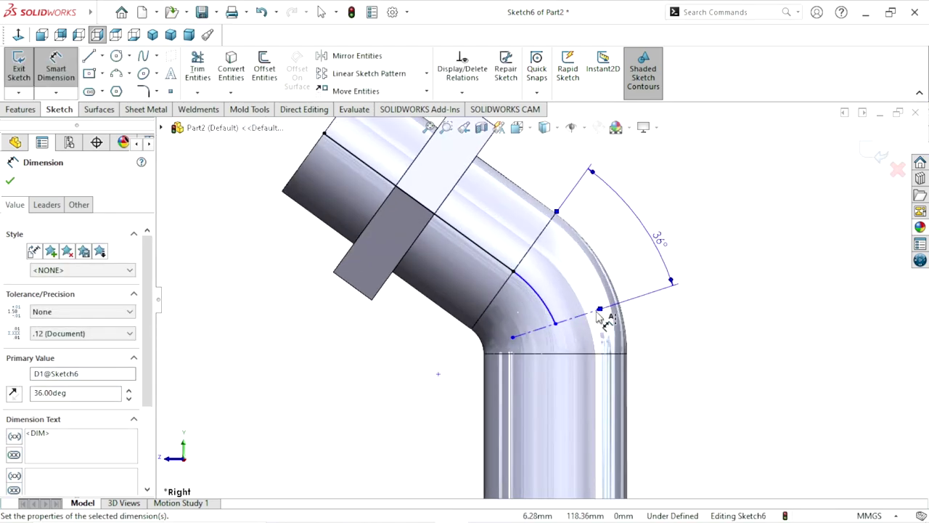
Give the bend arc a 32 mm radius
click(630, 245)
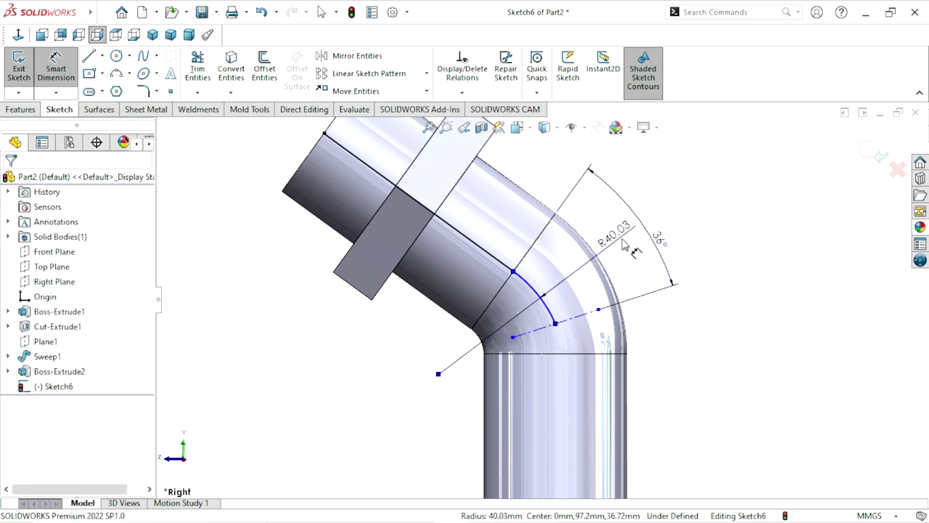
click(623, 243)
text(32)
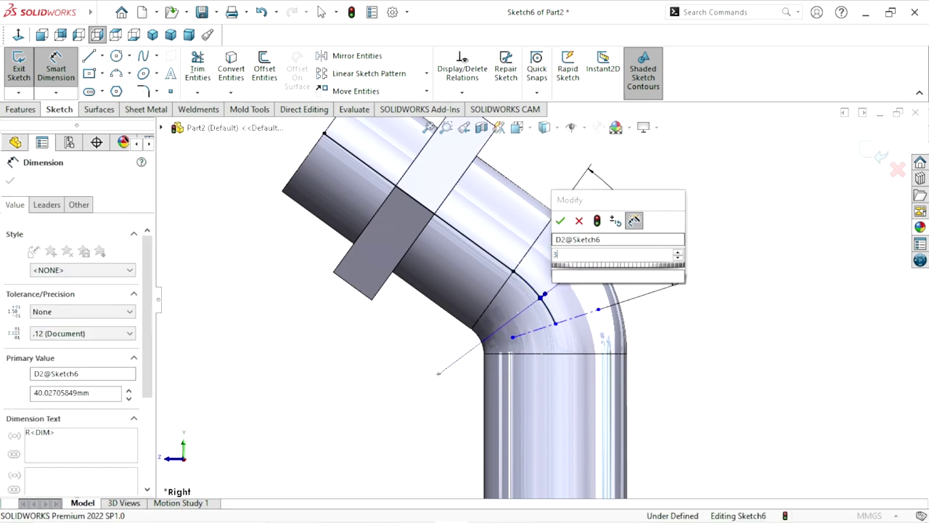
click(560, 221)
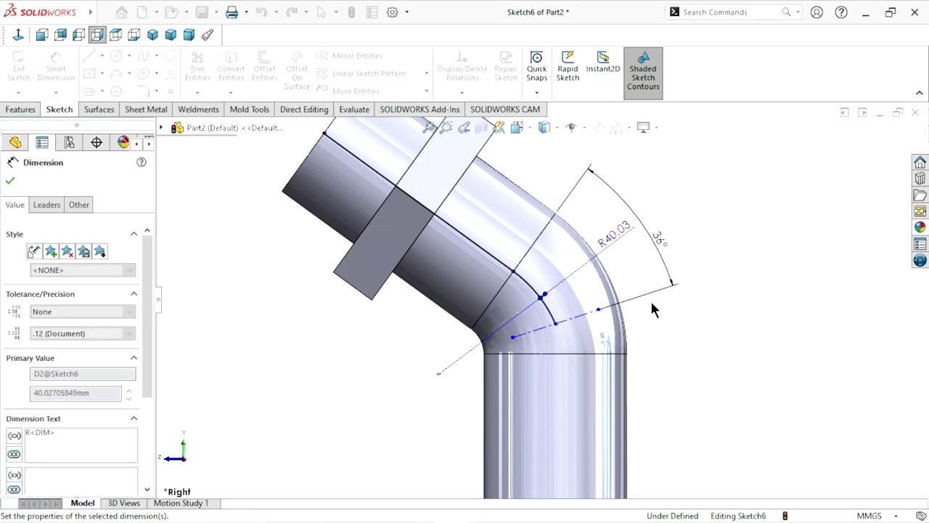
scroll(554, 351, up, 3)
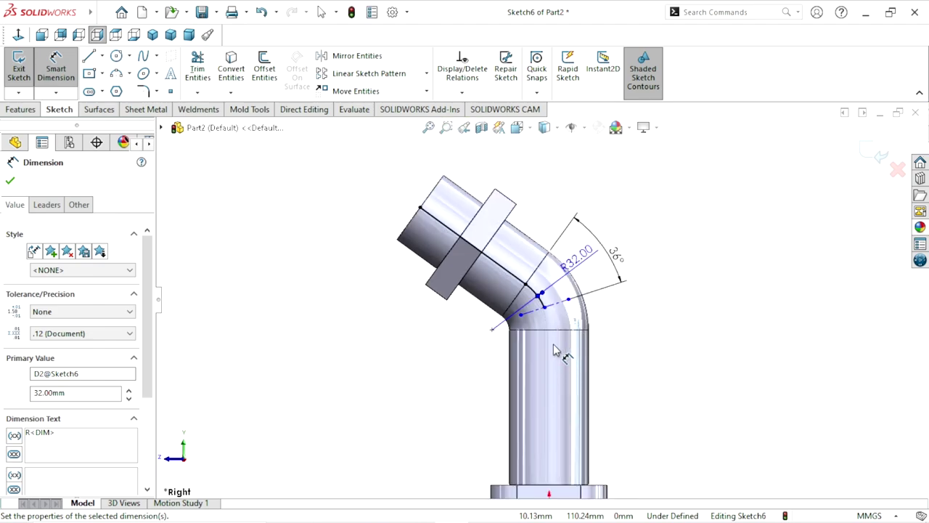
scroll(468, 325, down, 2)
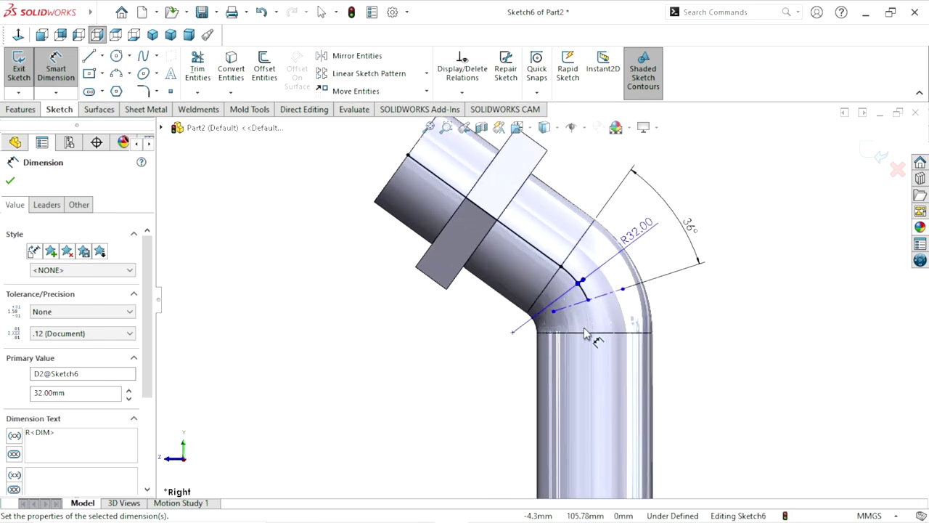
scroll(584, 331, up, 1)
scroll(587, 326, down, 1)
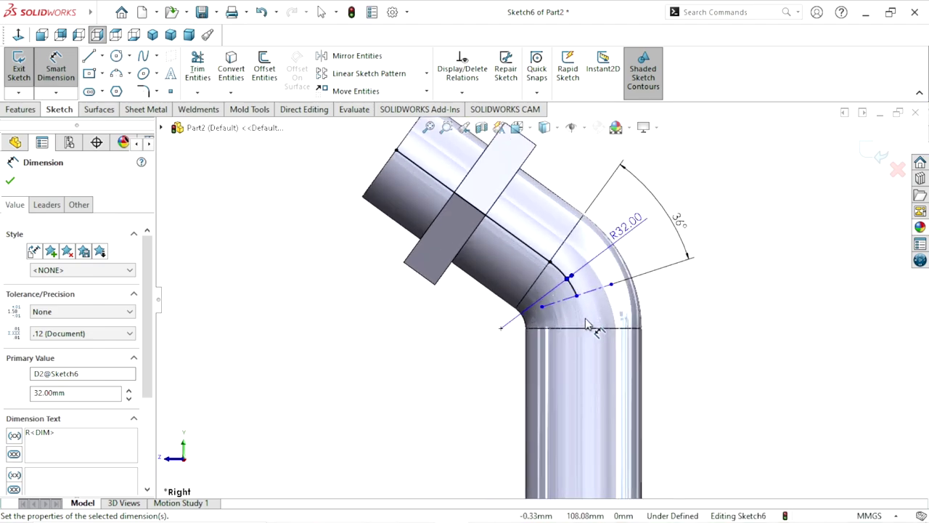
scroll(589, 323, down, 1)
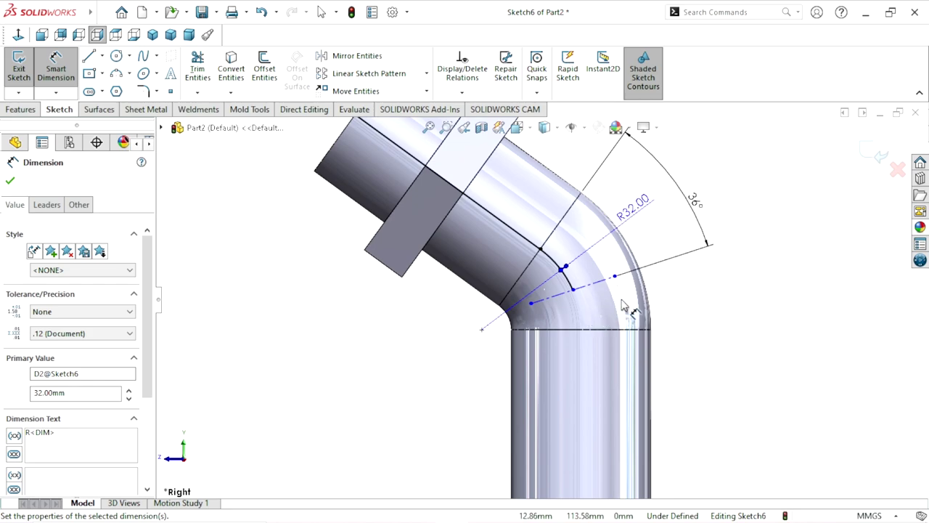
scroll(581, 301, up, 2)
scroll(573, 298, down, 1)
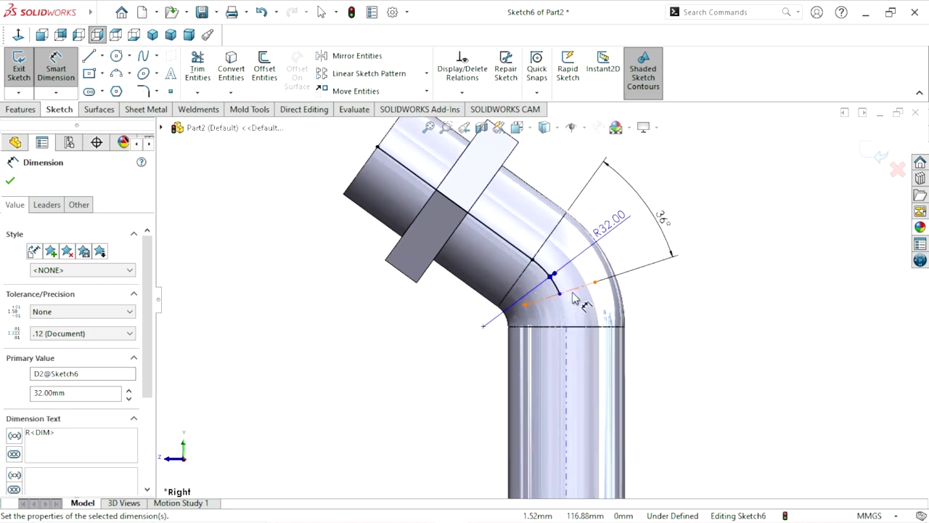
scroll(573, 298, down, 1)
Preview Fully Define Sketch's extra 2.65 dimension, then cancel so Sketch6 stays under defined
click(10, 181)
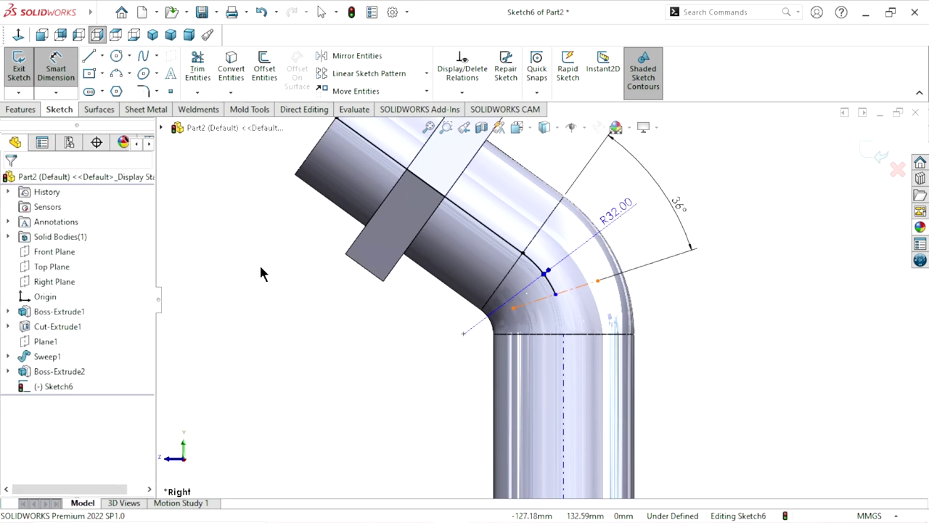
scroll(552, 305, up, 2)
scroll(538, 272, down, 2)
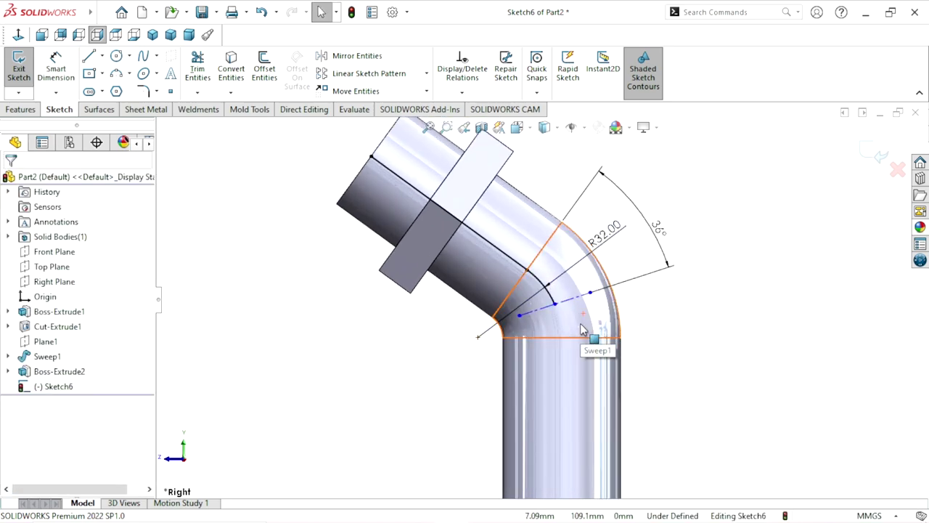
scroll(588, 334, up, 1)
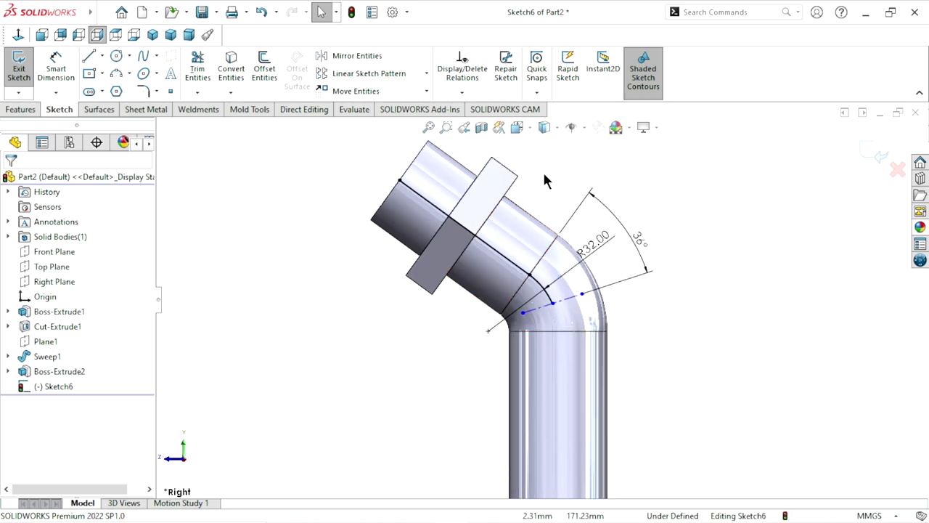
click(461, 93)
click(472, 139)
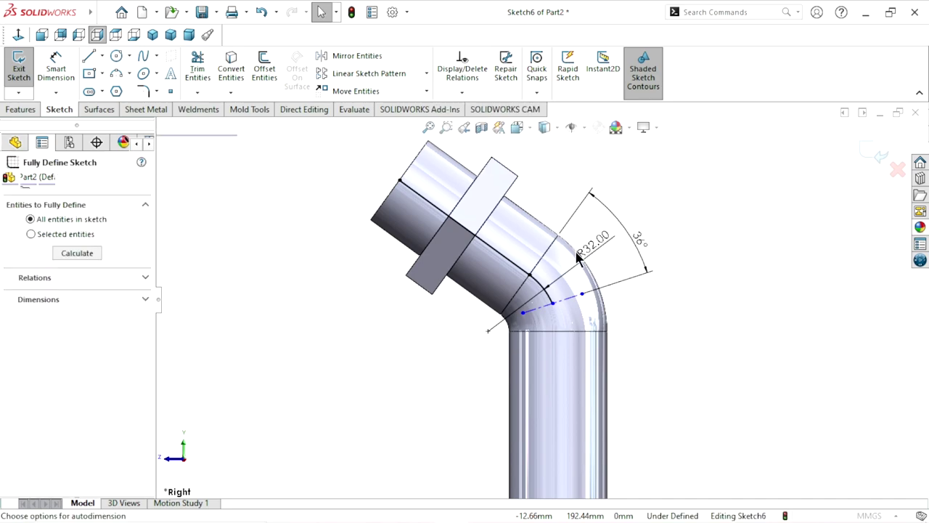
click(67, 254)
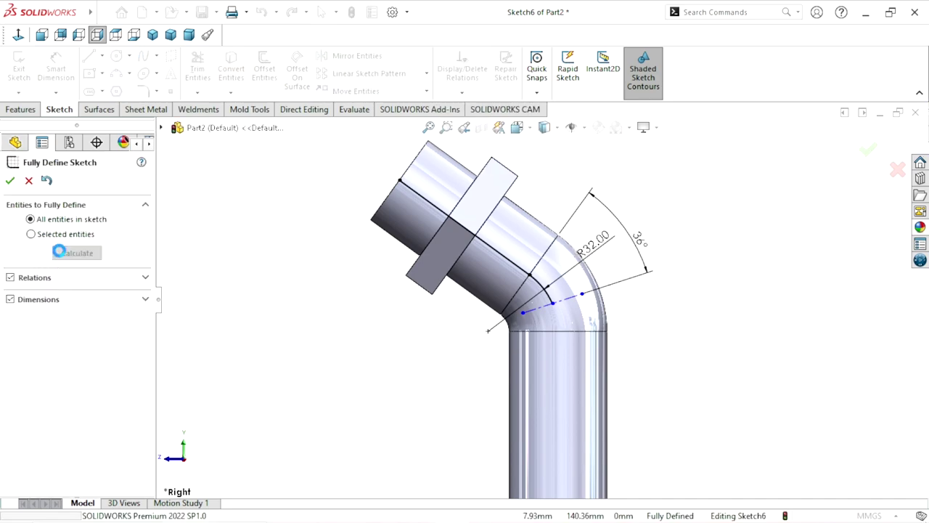
scroll(509, 325, up, 1)
scroll(530, 333, up, 3)
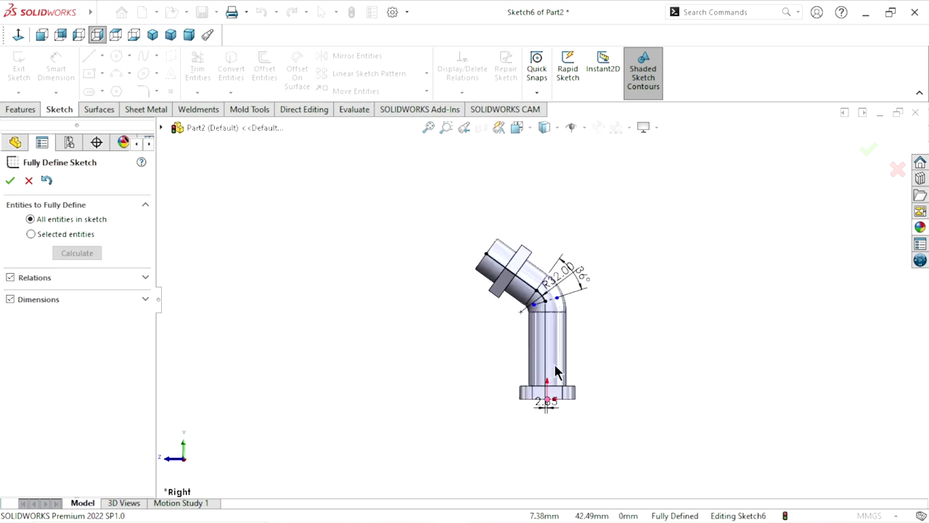
scroll(564, 334, down, 1)
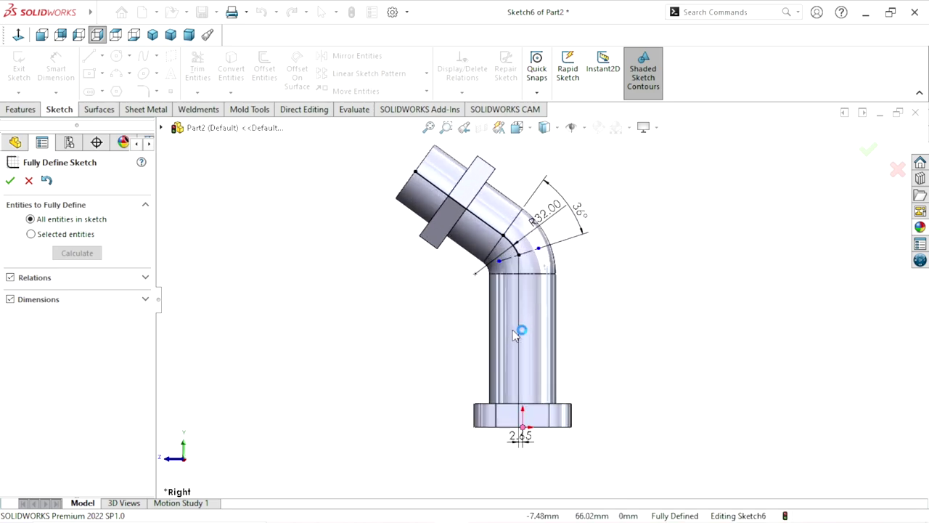
scroll(539, 323, down, 2)
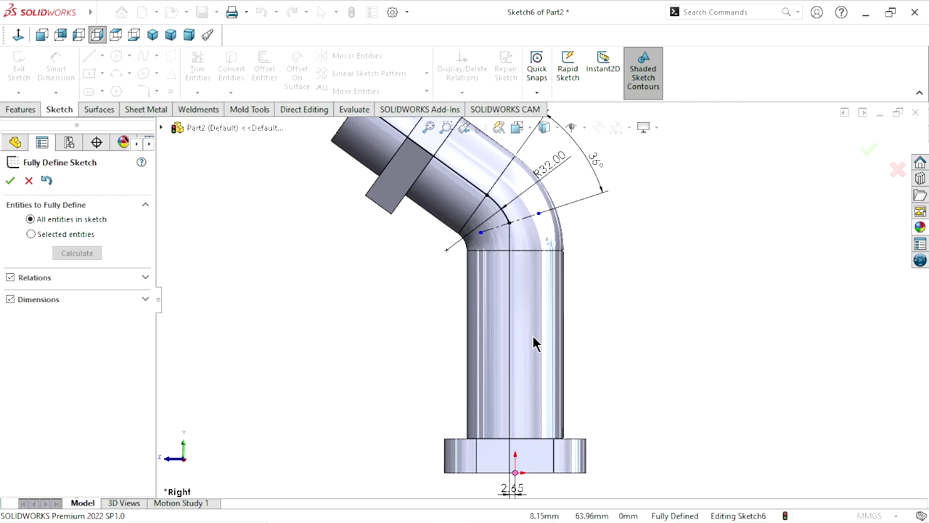
ctrl+middle_drag(532, 335, 539, 338)
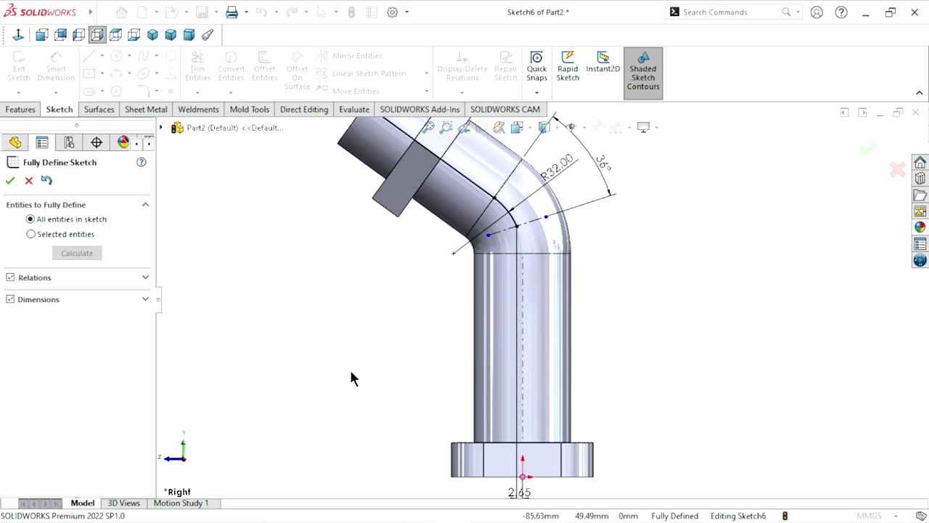
click(29, 180)
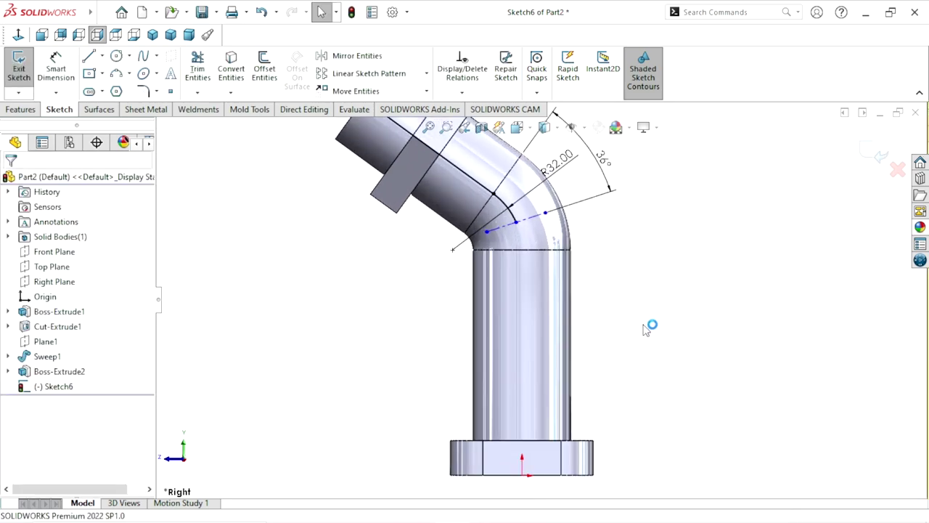
ctrl+click(516, 222)
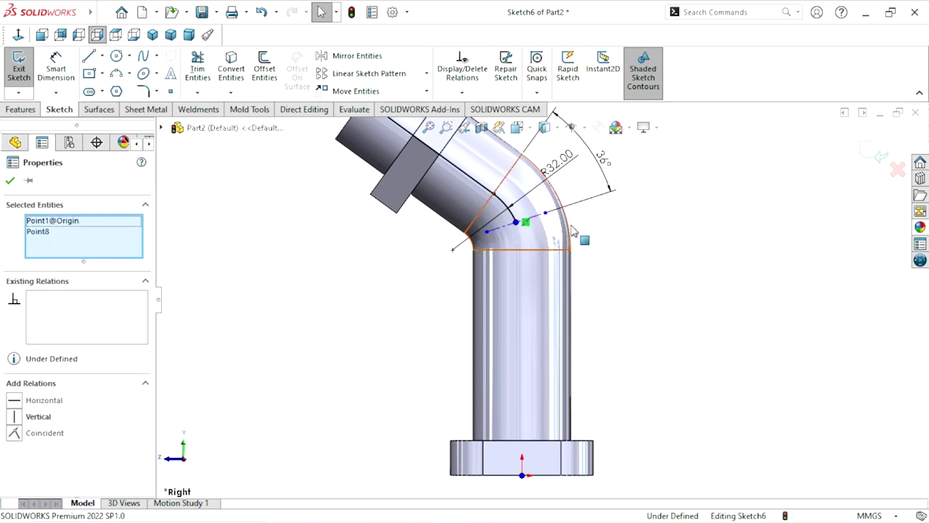
click(574, 164)
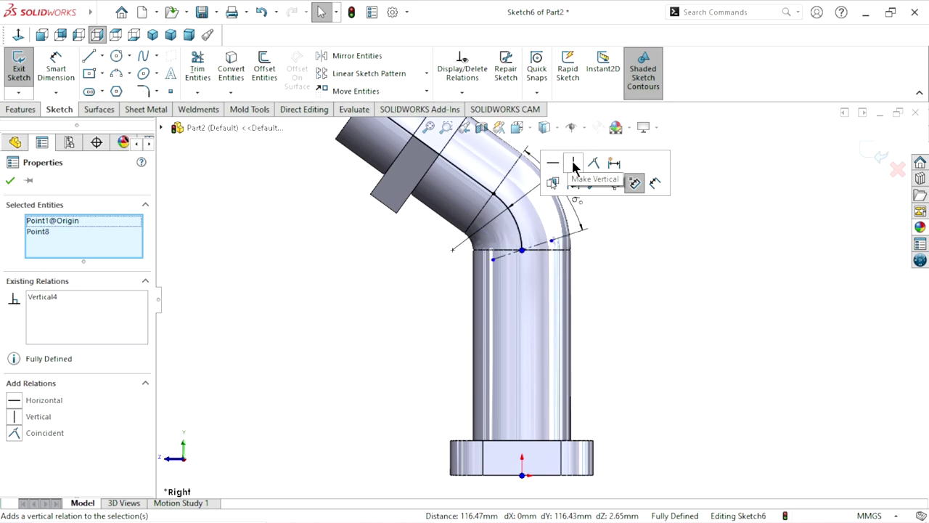
scroll(550, 313, down, 1)
scroll(520, 269, down, 1)
scroll(519, 269, down, 1)
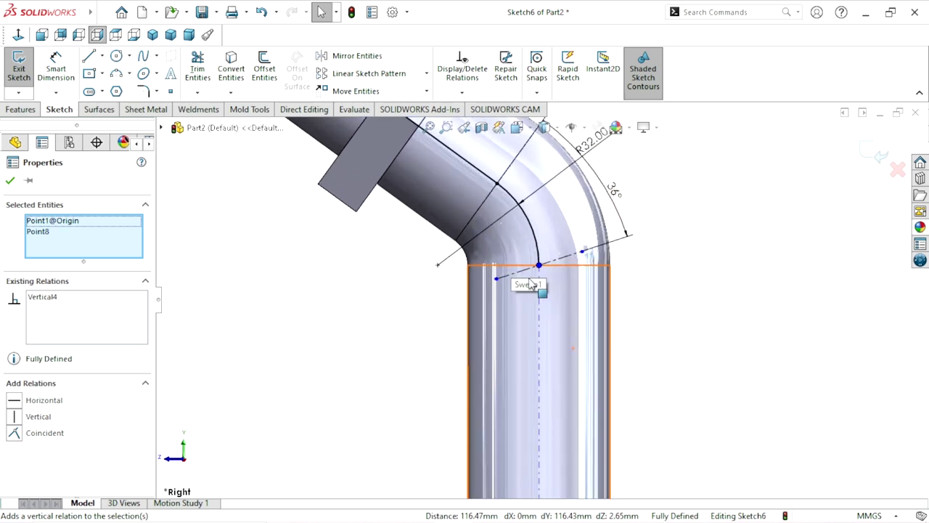
scroll(520, 276, down, 2)
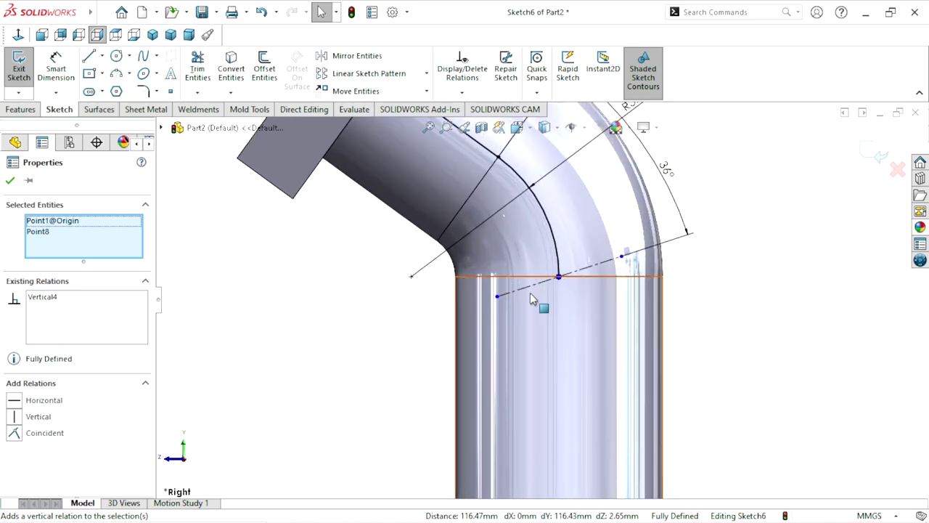
scroll(576, 317, up, 1)
scroll(576, 317, up, 1)
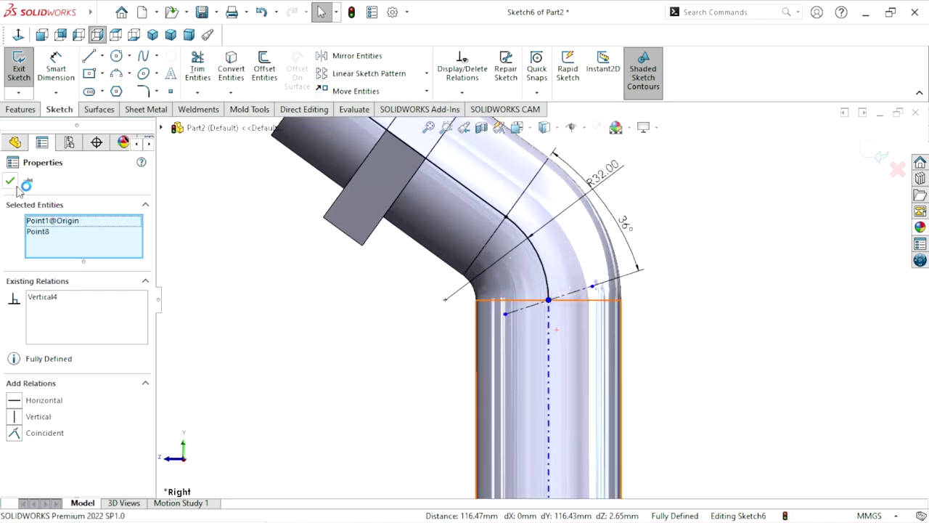
key(ctrl+z)
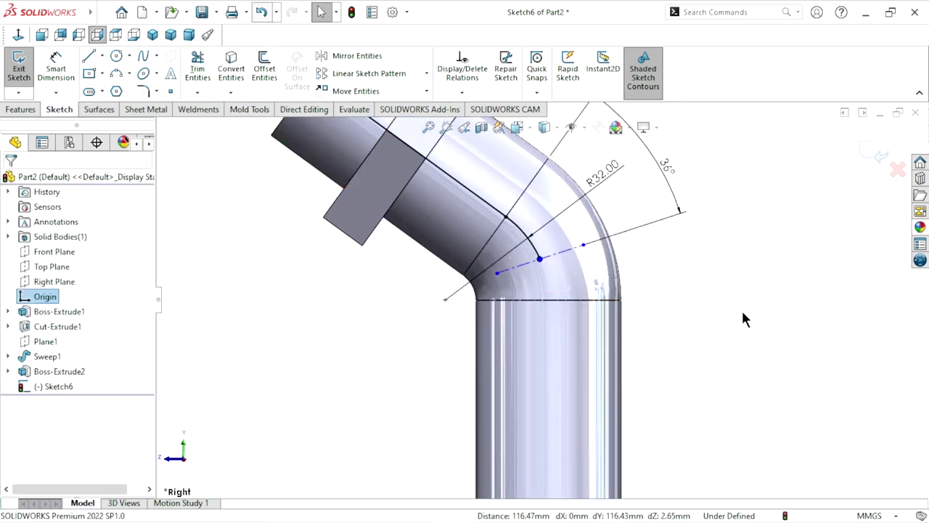
click(730, 334)
key(f)
scroll(524, 308, down, 3)
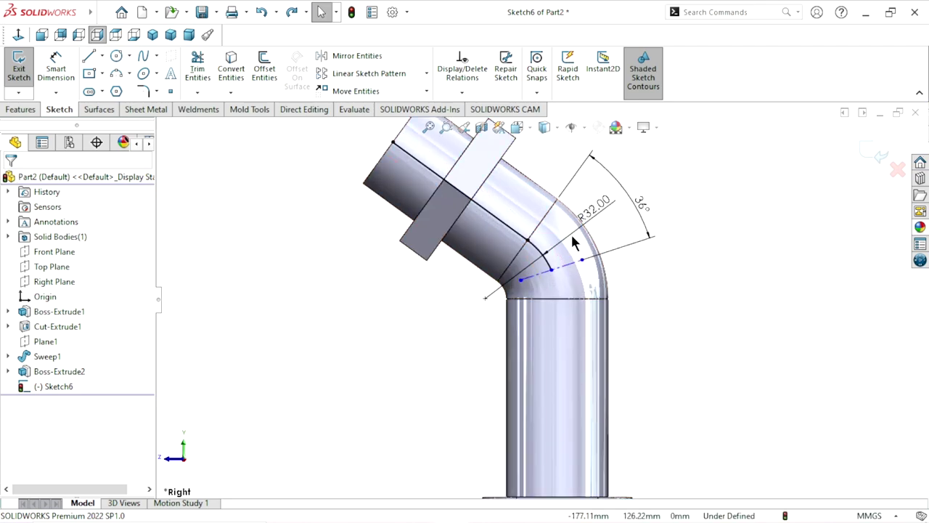
Exit Sketch6, switch to an isometric view, and begin a Reference Geometry plane
click(865, 152)
key(f)
scroll(534, 273, down, 3)
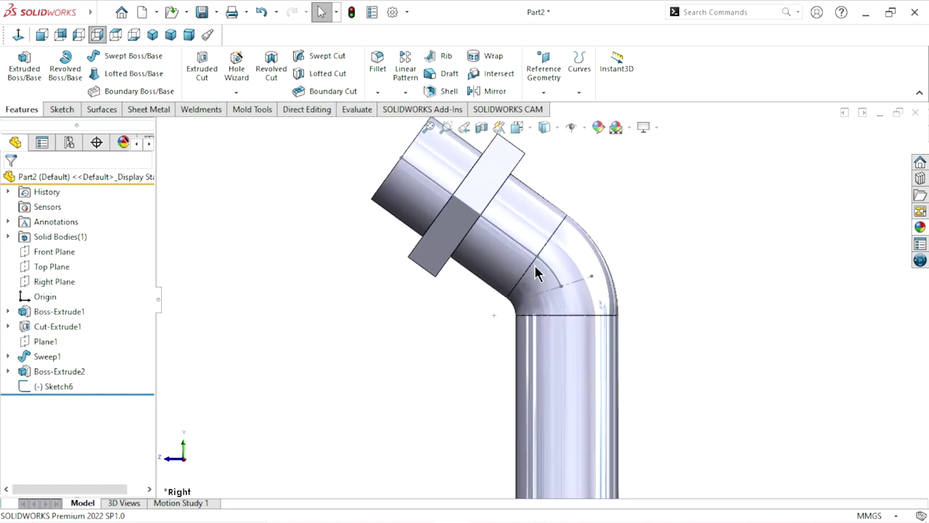
key(ctrl+7)
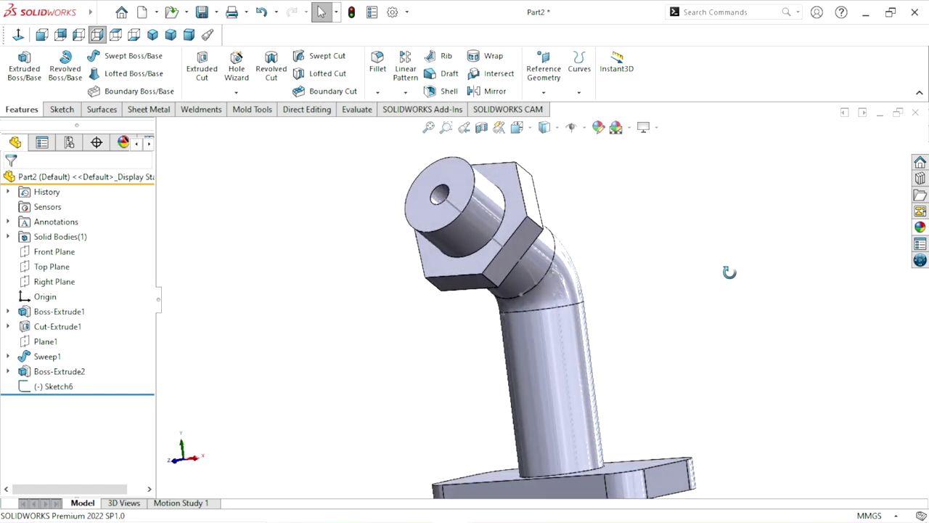
click(543, 93)
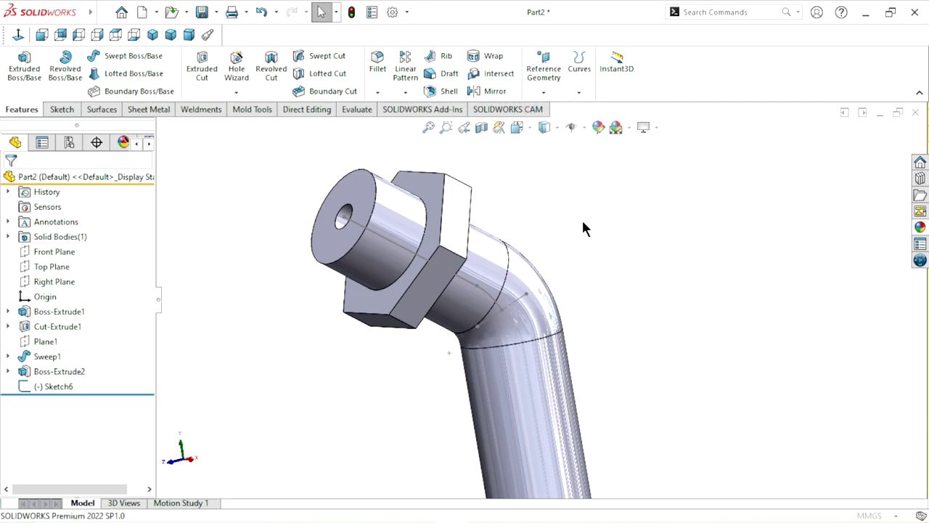
Create Plane2 from Line1 of Sketch6 and its end point
click(400, 245)
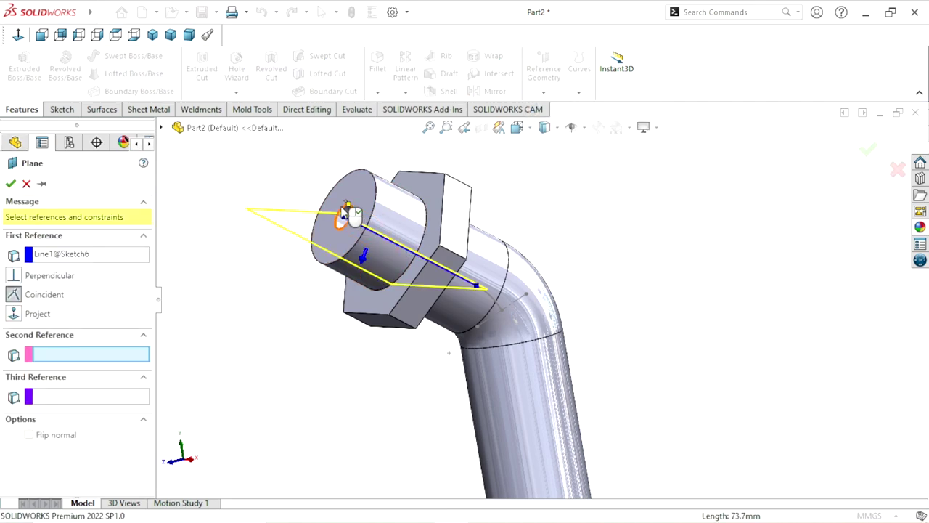
click(344, 218)
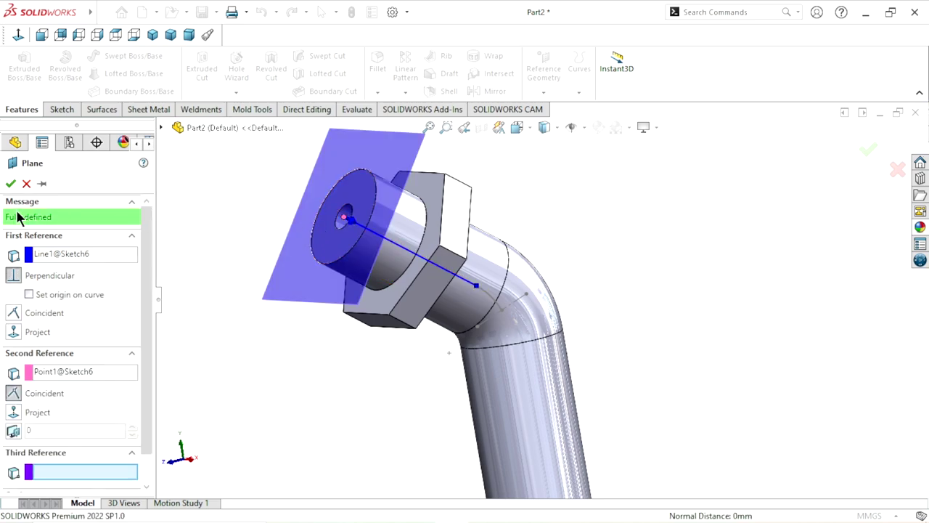
click(10, 185)
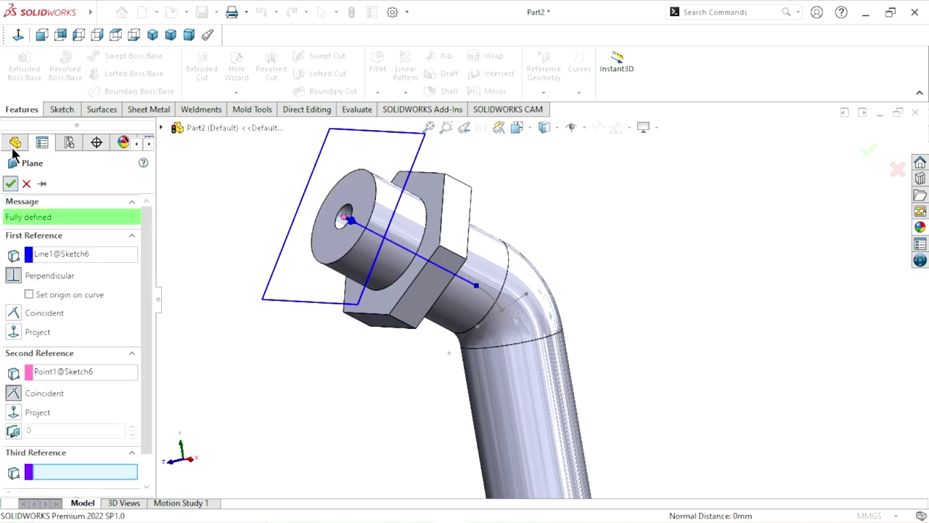
On Plane2, sketch a circle centred on the bore, dimension it Ø30, and exit Sketch7
click(59, 109)
click(19, 67)
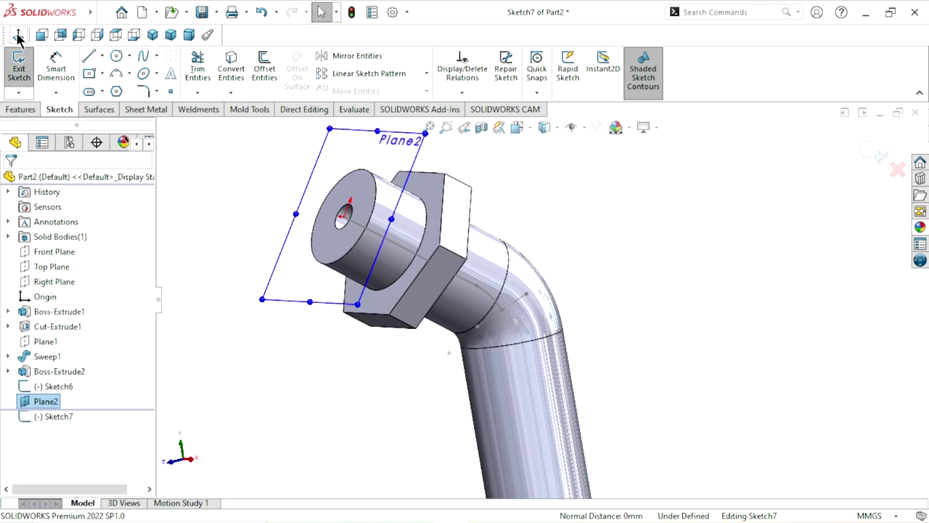
click(19, 37)
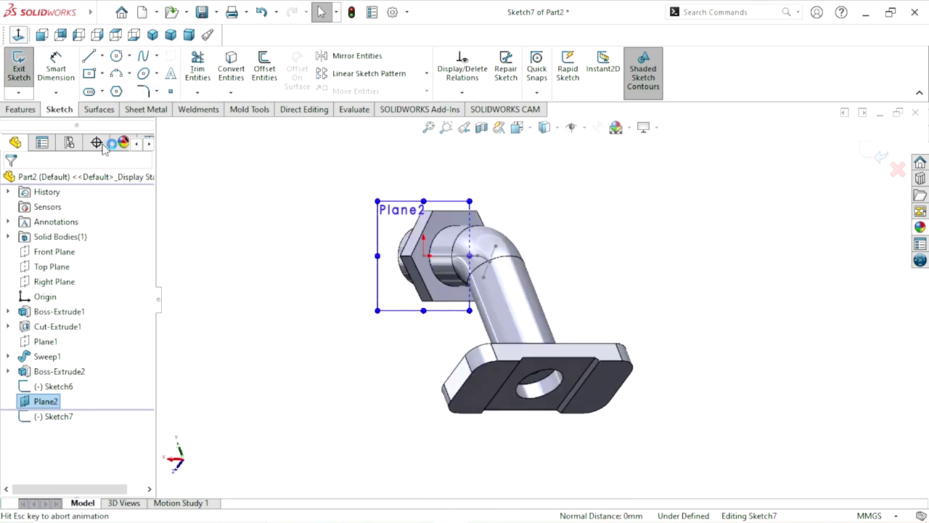
click(707, 296)
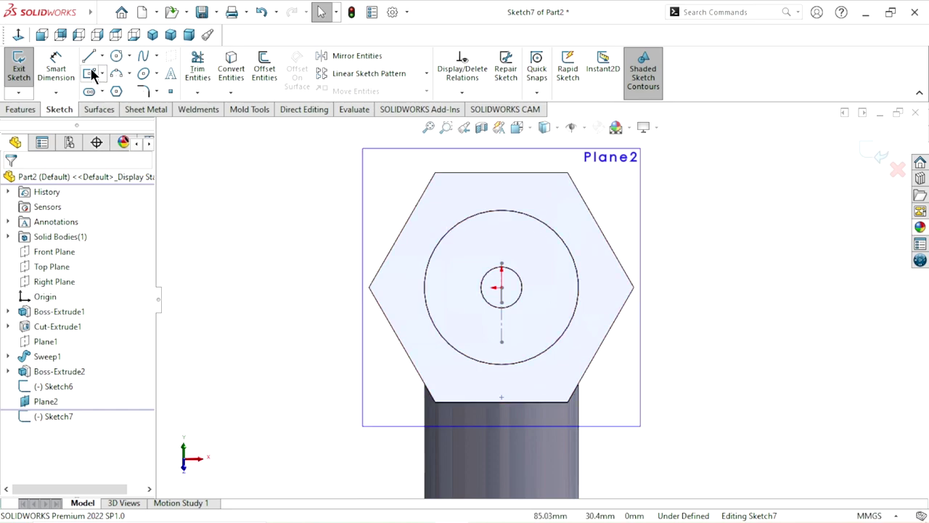
click(115, 57)
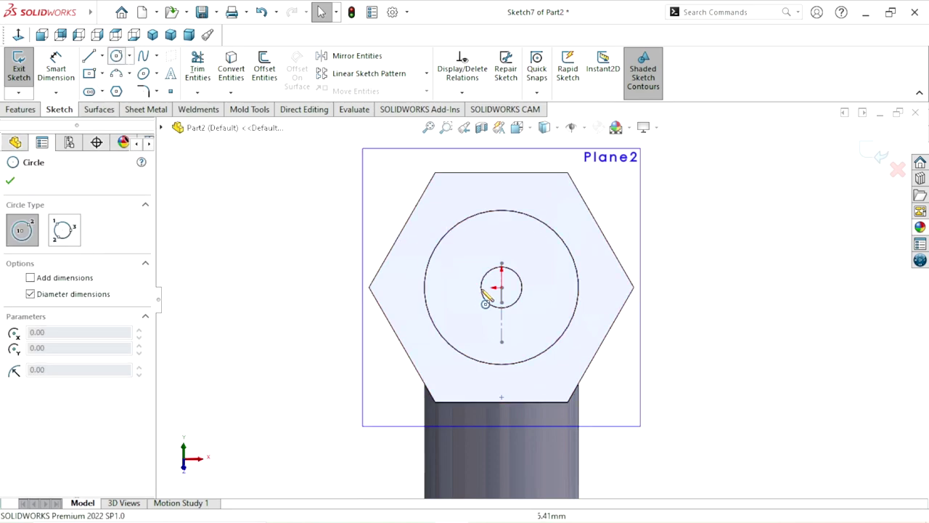
click(501, 288)
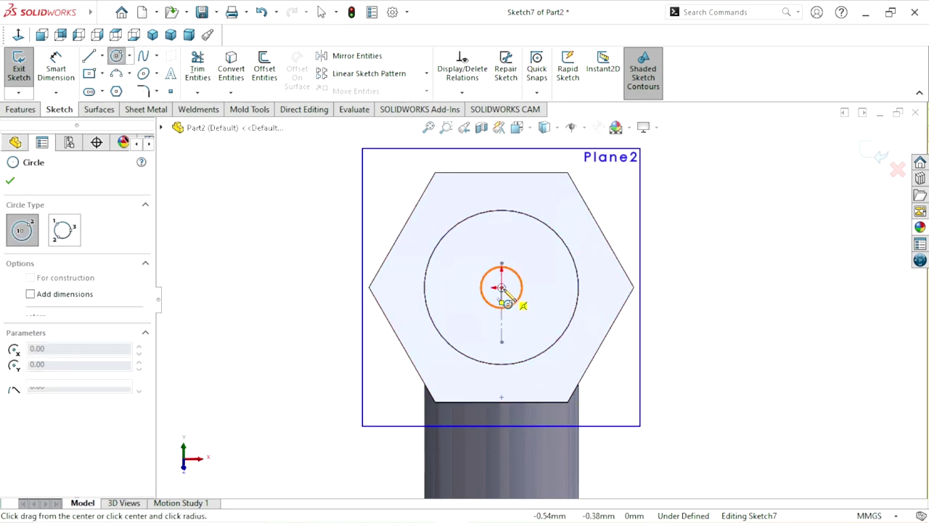
click(550, 268)
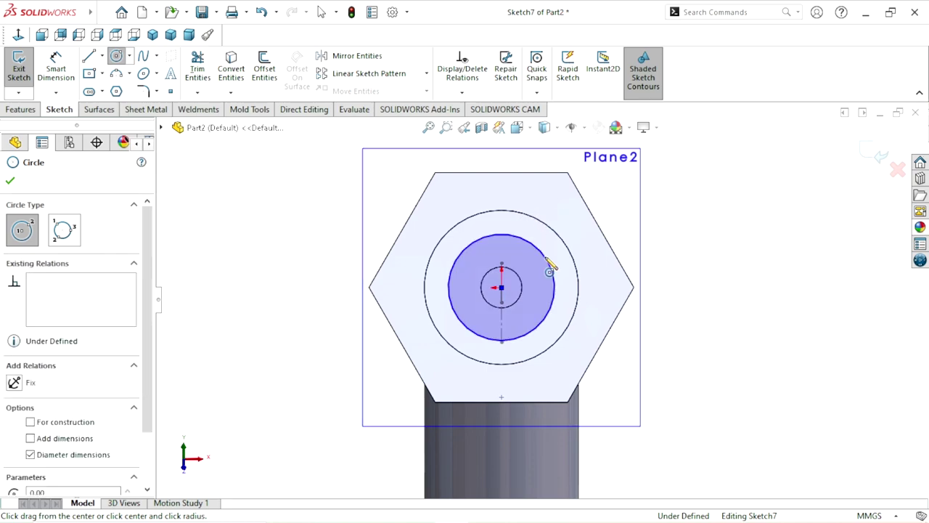
click(55, 63)
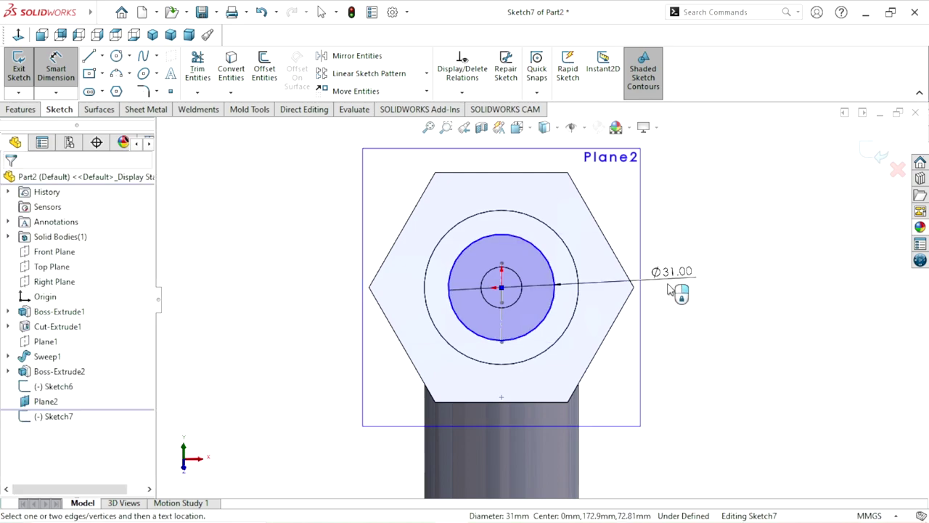
click(671, 331)
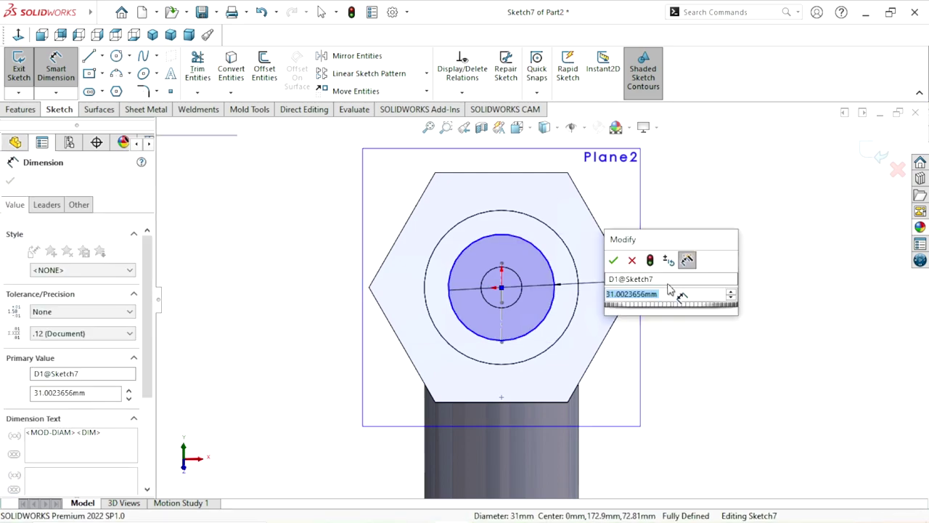
text(30)
click(613, 261)
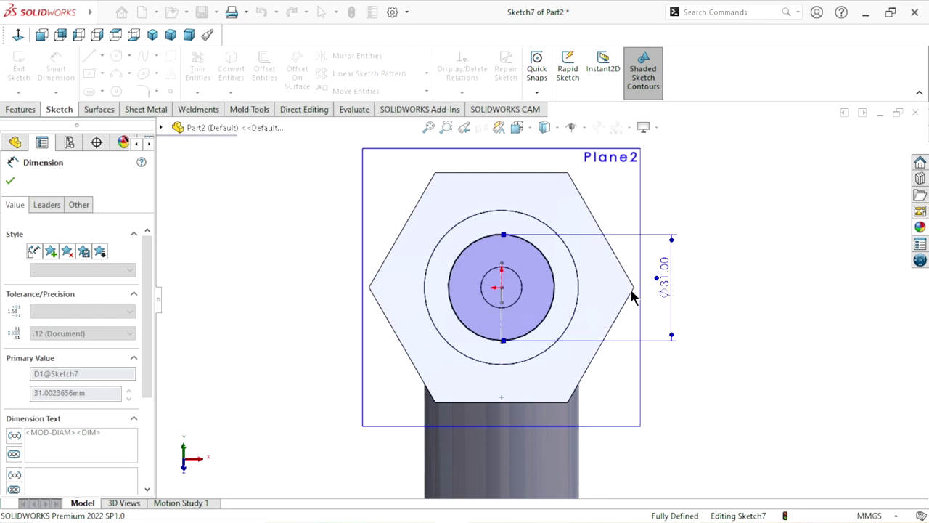
click(881, 156)
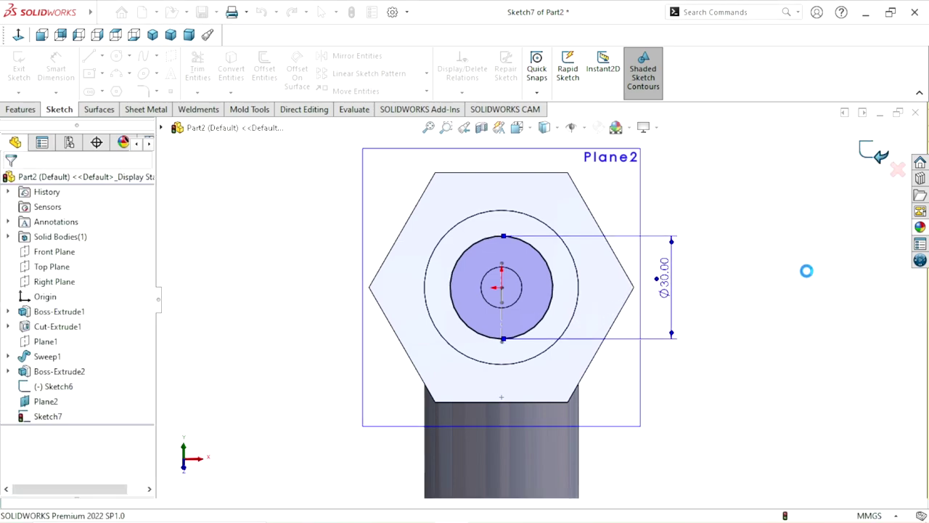
Hide Plane2 and orbit the model to an oblique 3D view
click(642, 219)
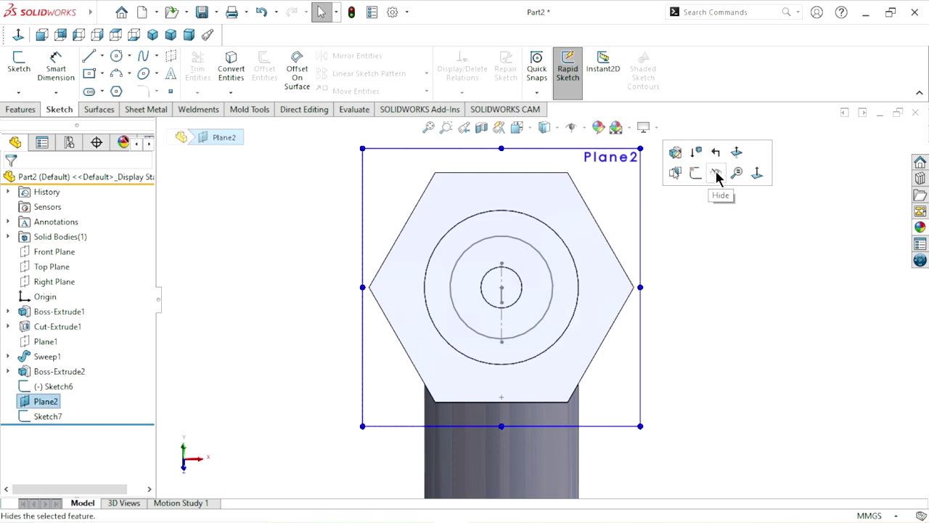
click(716, 175)
middle_drag(695, 285, 577, 308)
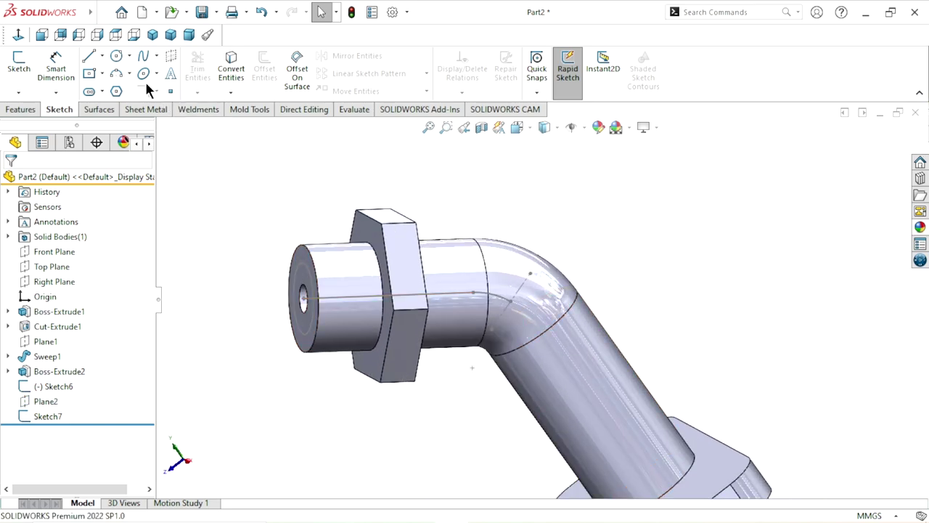
Swept-cut the Sketch7 circle along the Sketch6 path, then open a section view
click(20, 109)
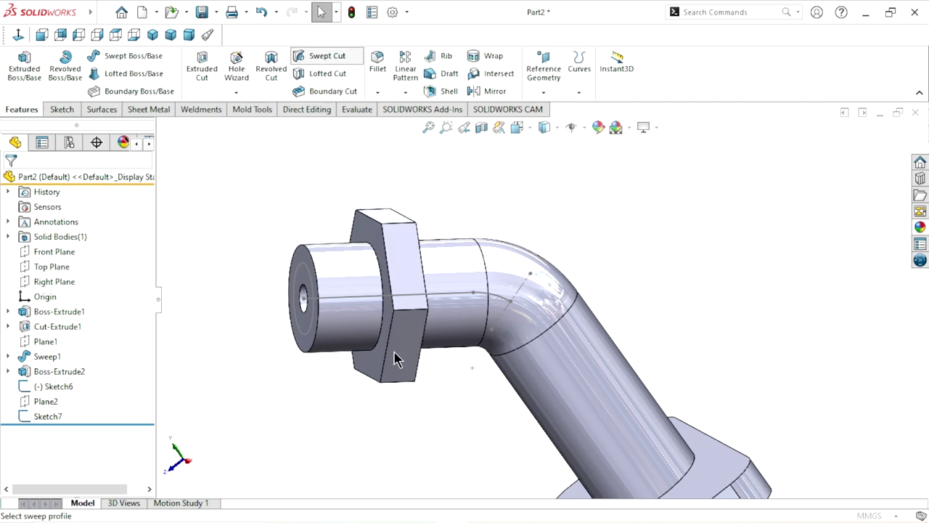
scroll(385, 348, down, 3)
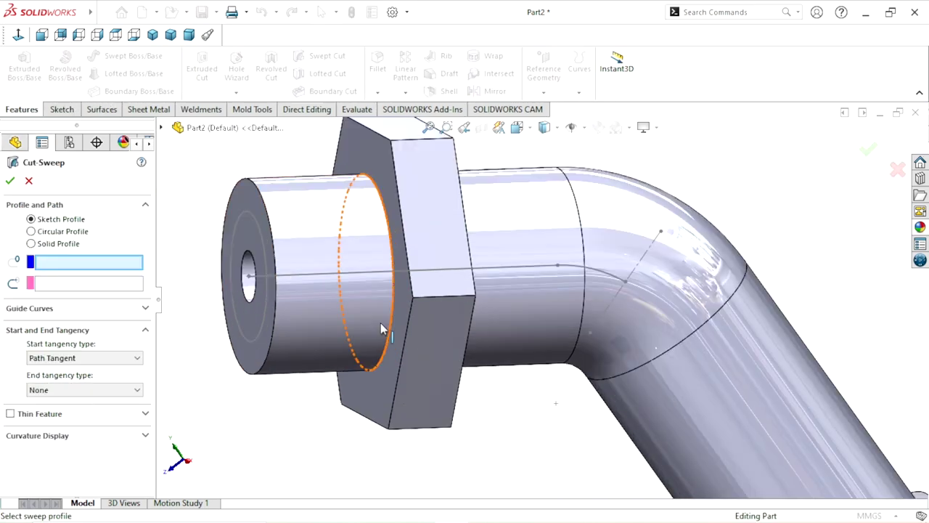
click(262, 247)
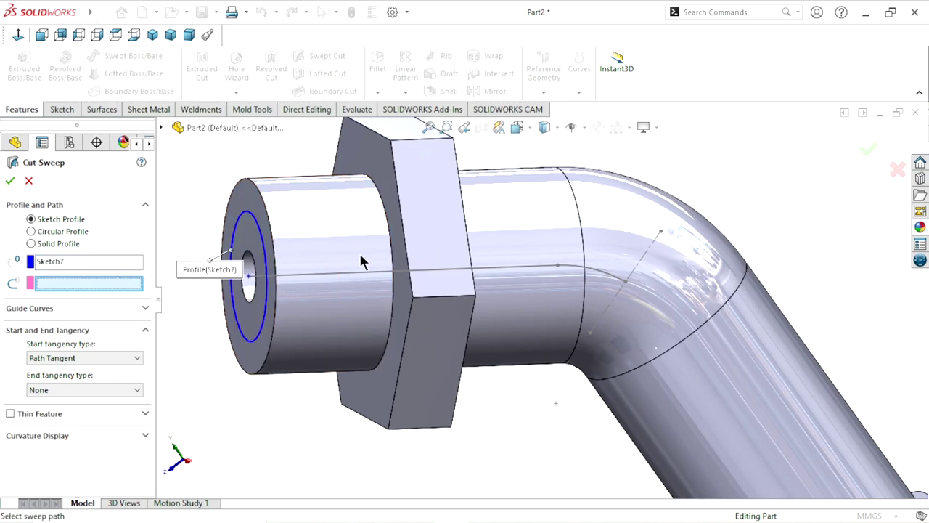
click(350, 276)
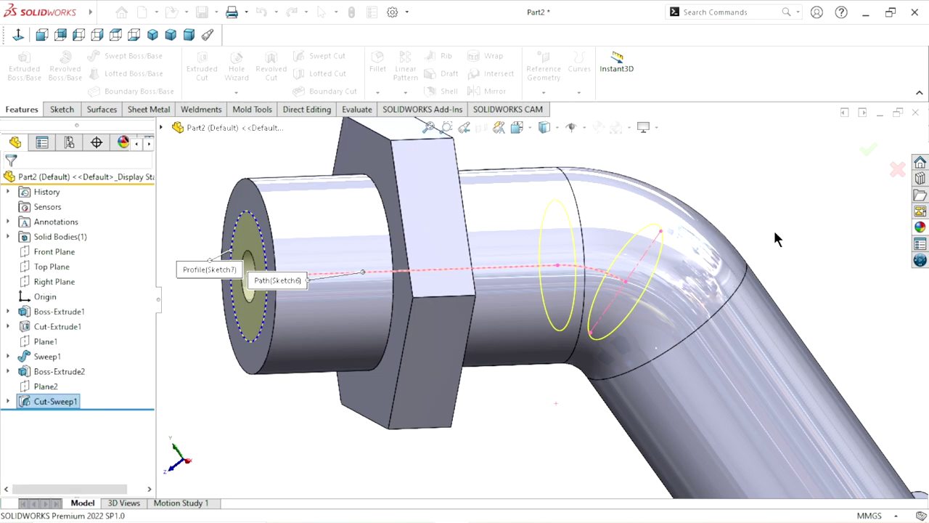
scroll(617, 347, up, 3)
scroll(616, 351, down, 2)
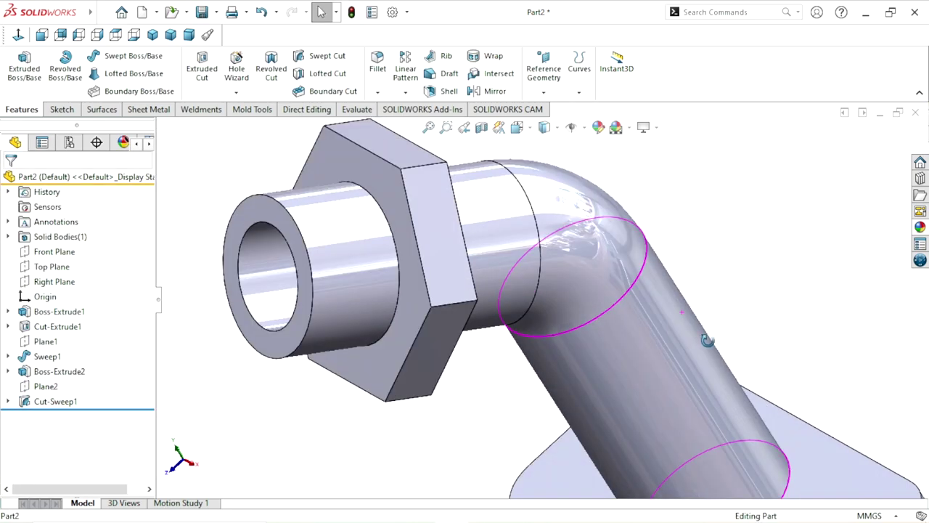
middle_drag(688, 314, 705, 322)
scroll(704, 322, up, 4)
ctrl+middle_drag(664, 369, 666, 285)
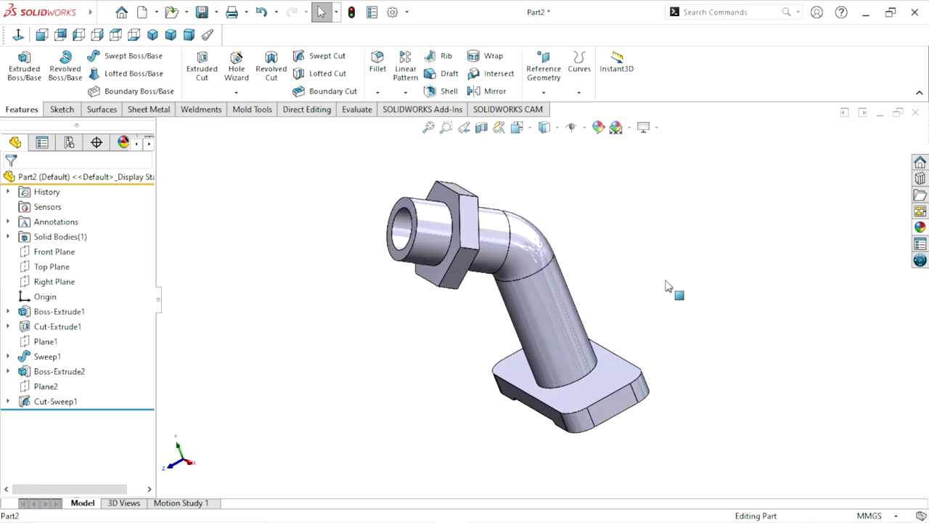
click(482, 128)
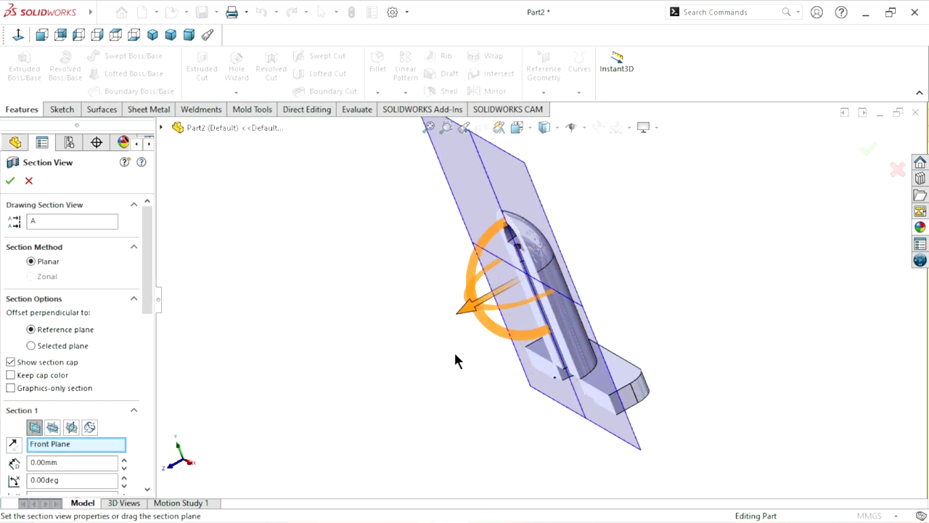
click(90, 427)
click(71, 428)
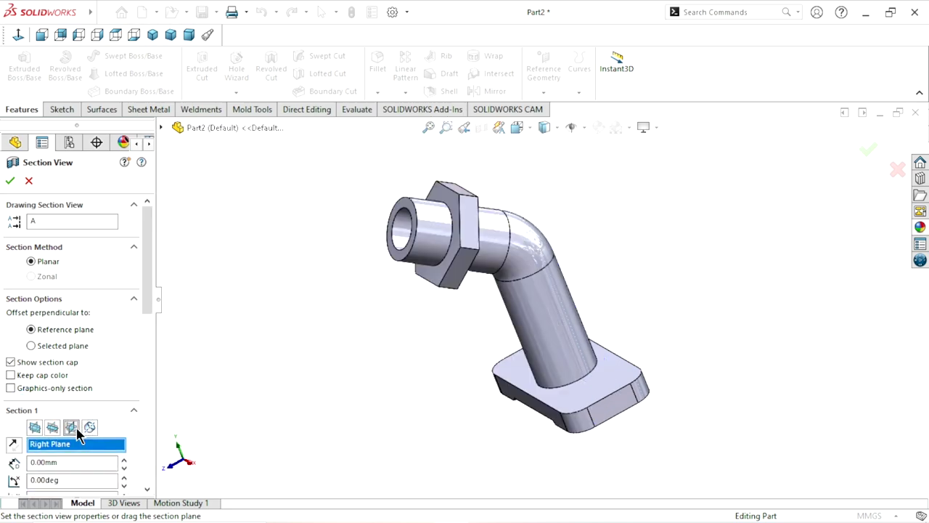
click(10, 182)
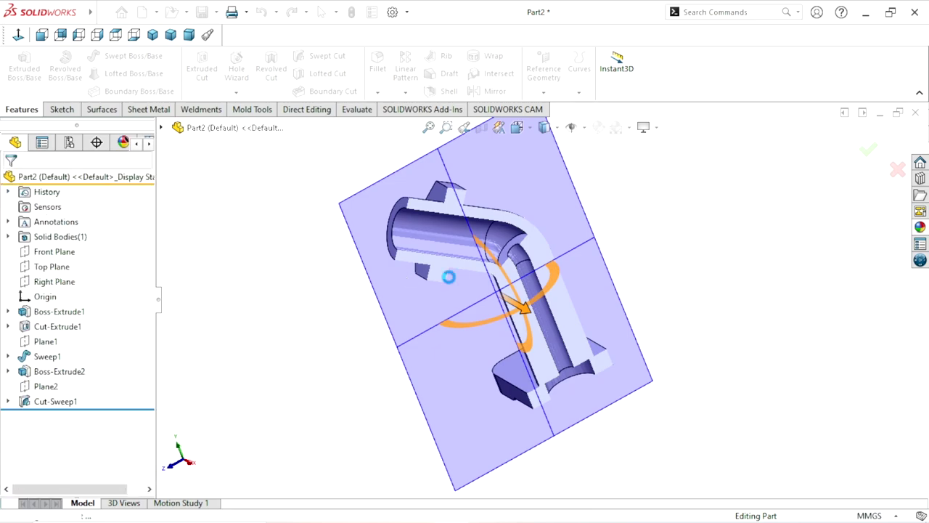
mouse_move(581, 290)
middle_down()
mouse_move(534, 256)
mouse_move(559, 356)
middle_up()
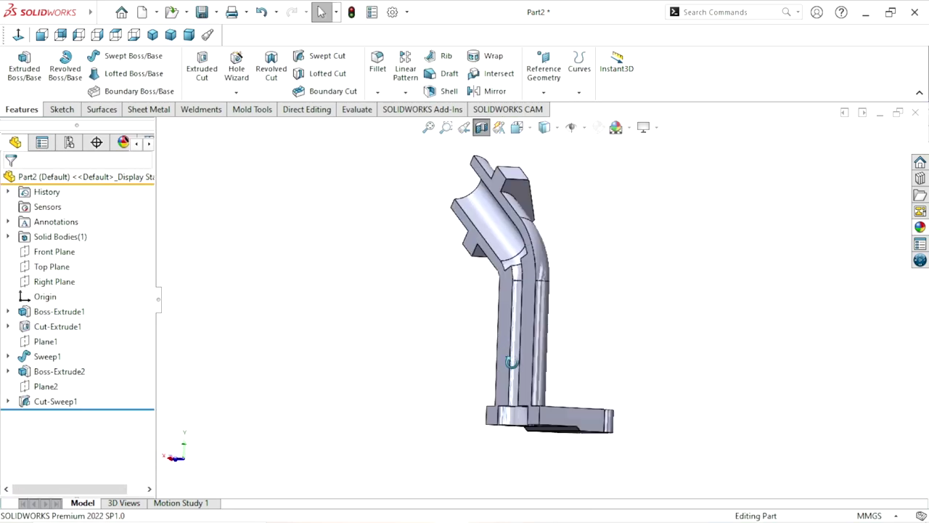
scroll(499, 230, down, 2)
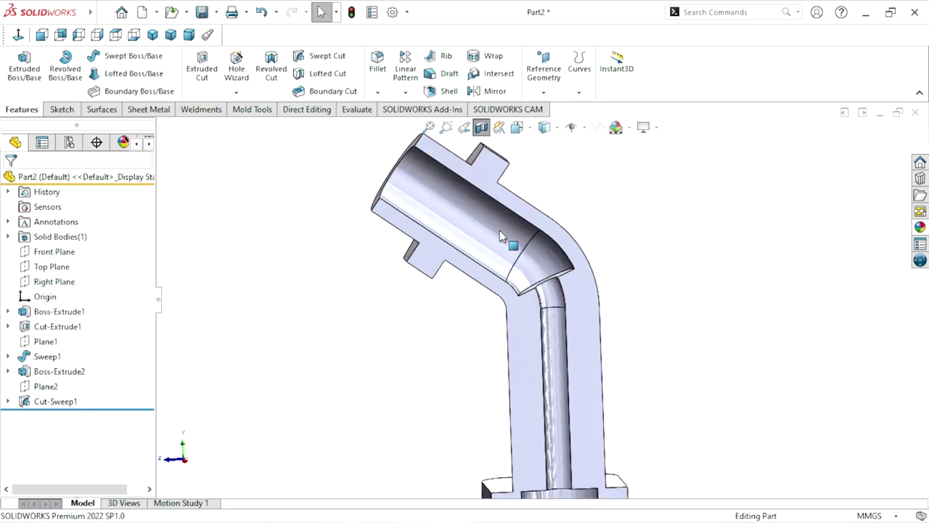
scroll(499, 230, down, 2)
scroll(682, 336, up, 2)
scroll(593, 282, up, 1)
mouse_move(593, 276)
middle_down()
mouse_move(574, 245)
mouse_move(600, 302)
mouse_move(622, 321)
mouse_move(587, 296)
mouse_move(596, 251)
mouse_move(587, 228)
mouse_move(601, 322)
mouse_move(586, 326)
middle_up()
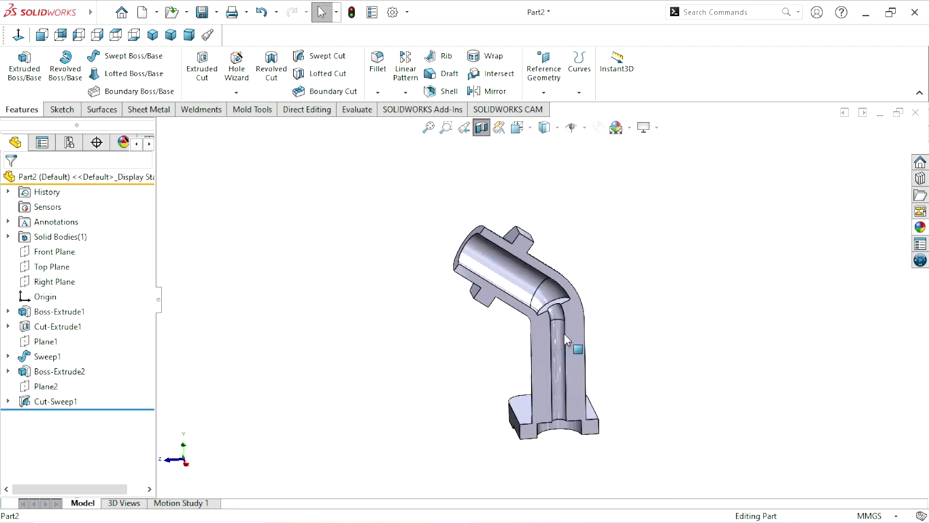
click(481, 127)
middle_drag(604, 293, 511, 305)
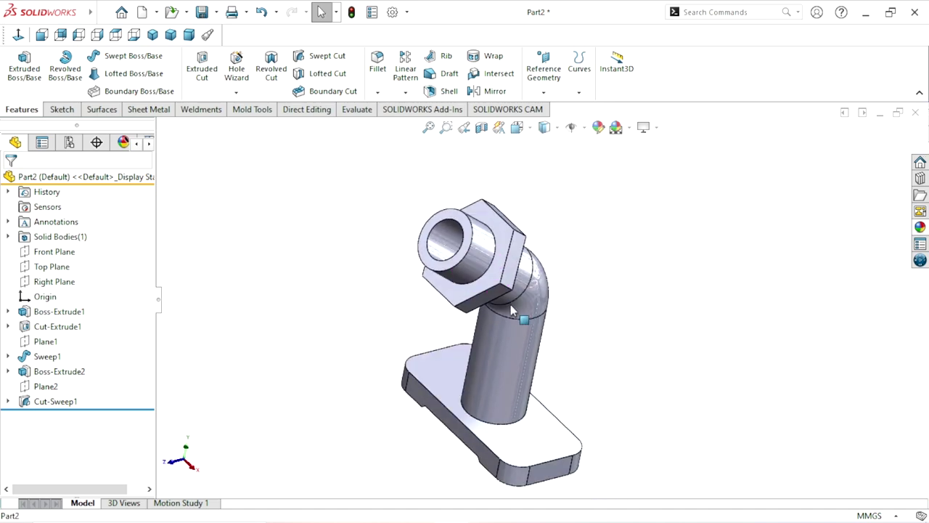
scroll(489, 285, down, 2)
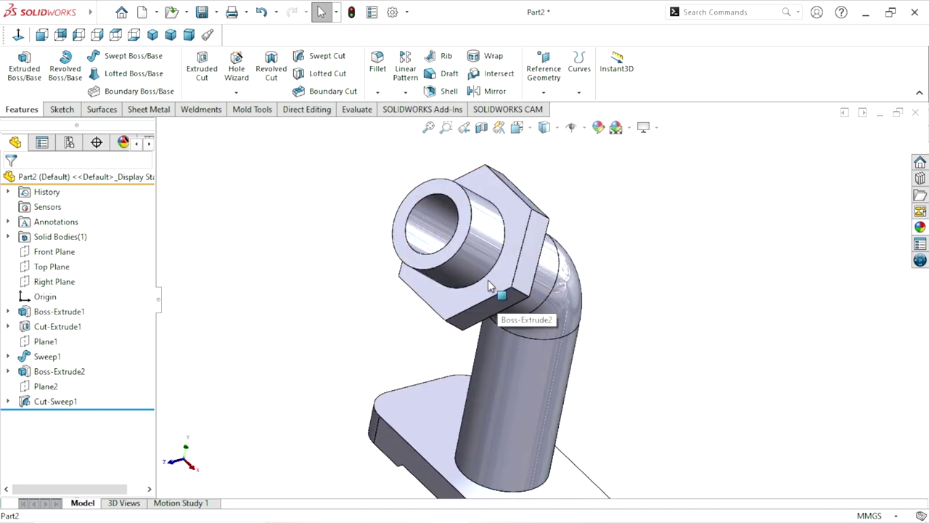
scroll(488, 283, up, 2)
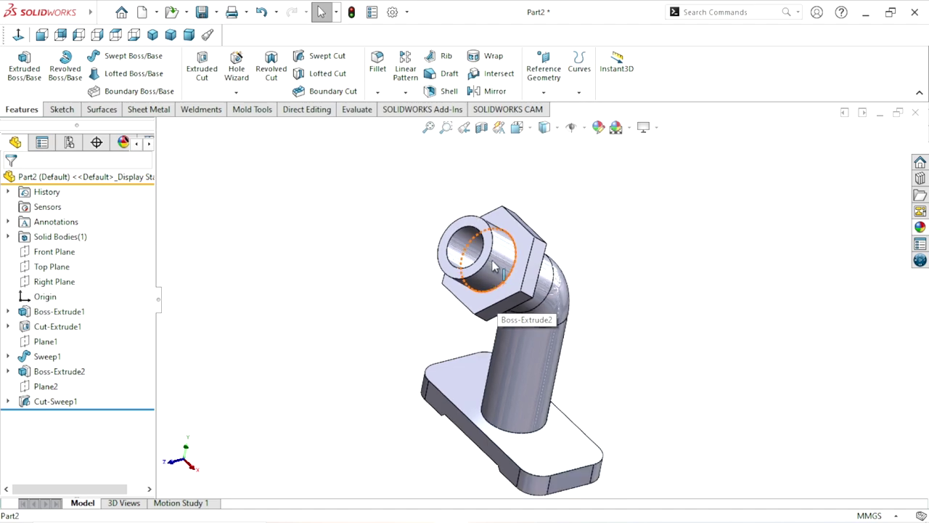
scroll(658, 255, down, 2)
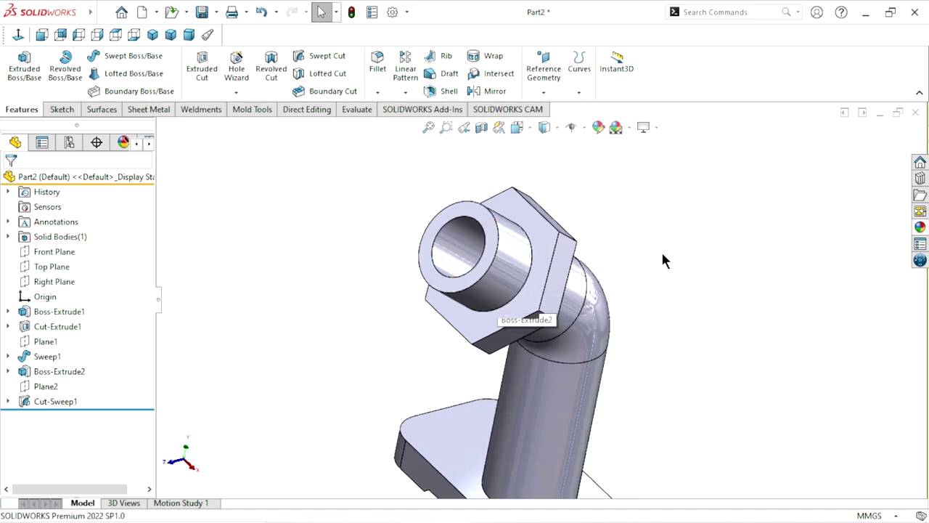
middle_drag(622, 290, 635, 292)
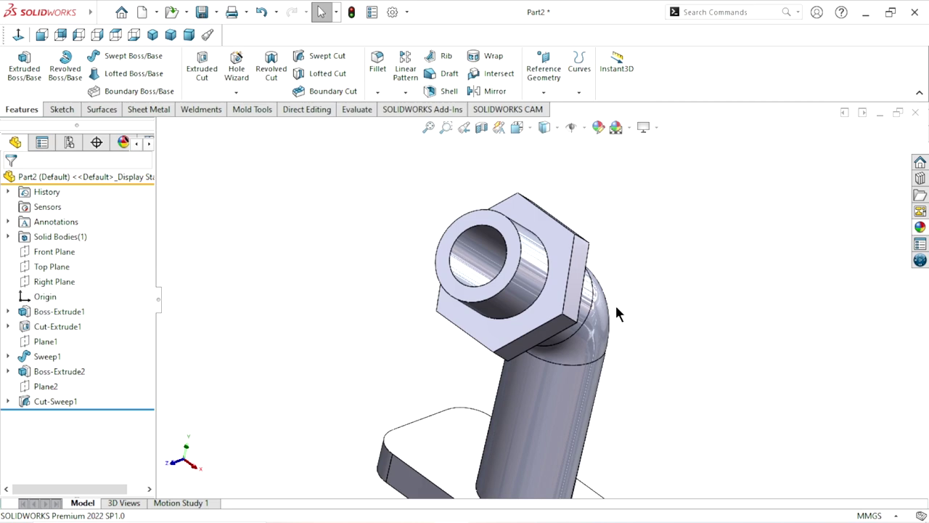
scroll(615, 302, up, 2)
scroll(565, 288, down, 2)
middle_drag(669, 257, 654, 286)
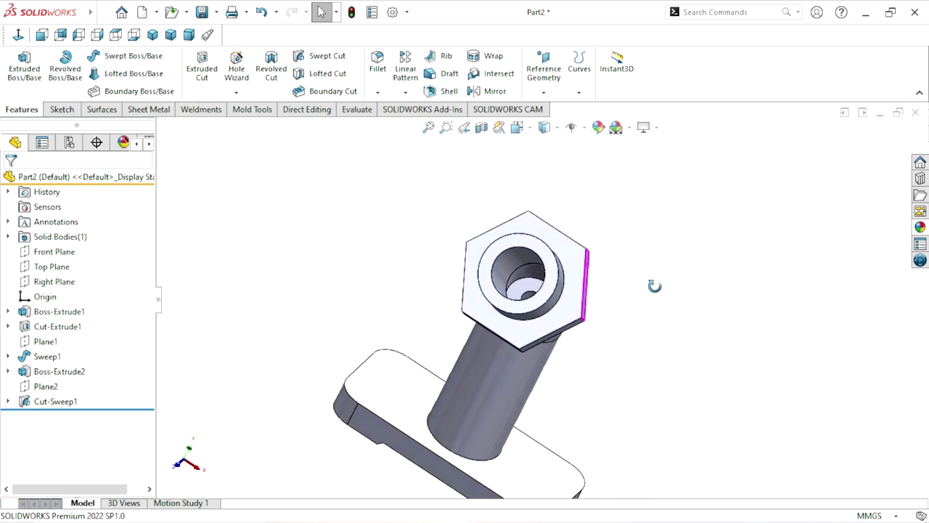
scroll(549, 279, down, 3)
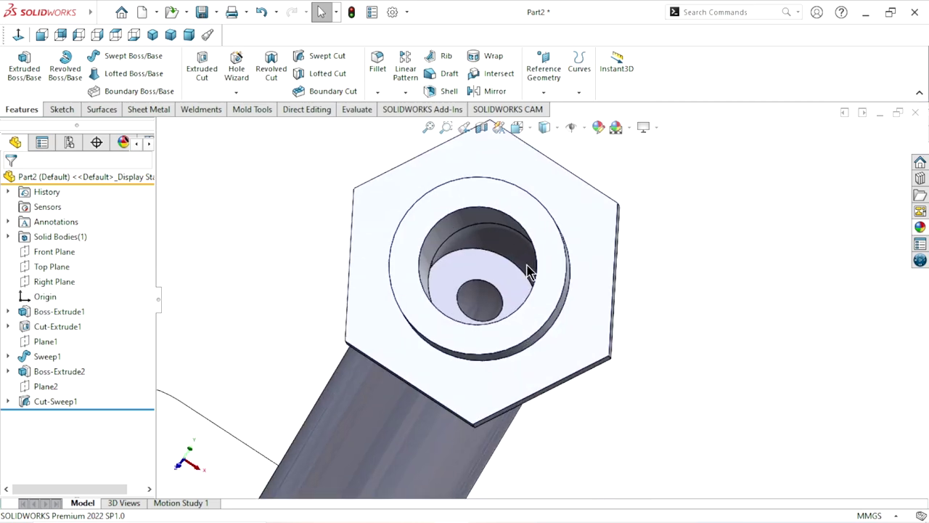
click(547, 231)
click(608, 192)
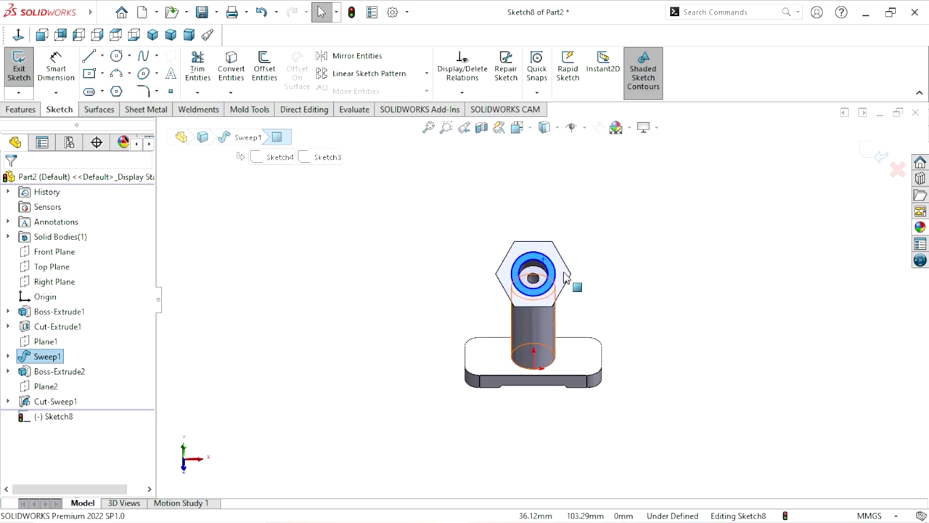
scroll(689, 264, down, 3)
scroll(586, 288, down, 2)
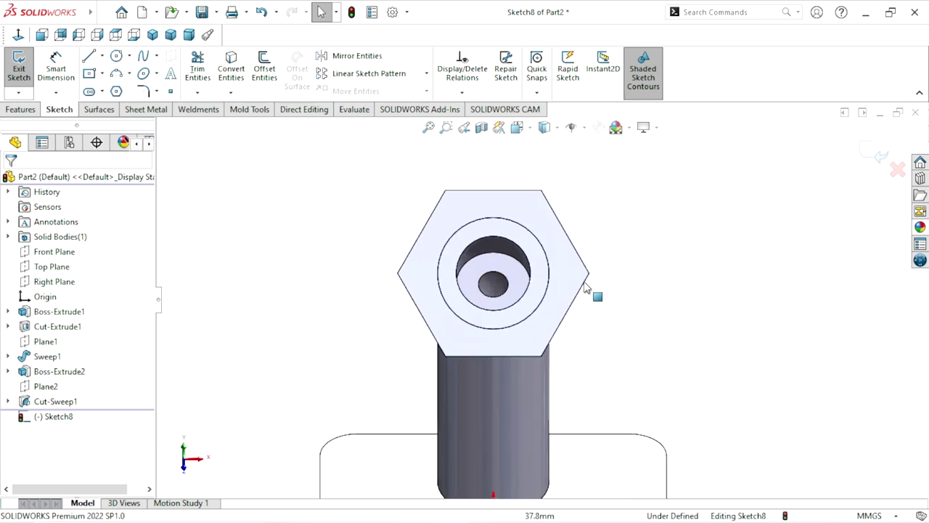
click(116, 58)
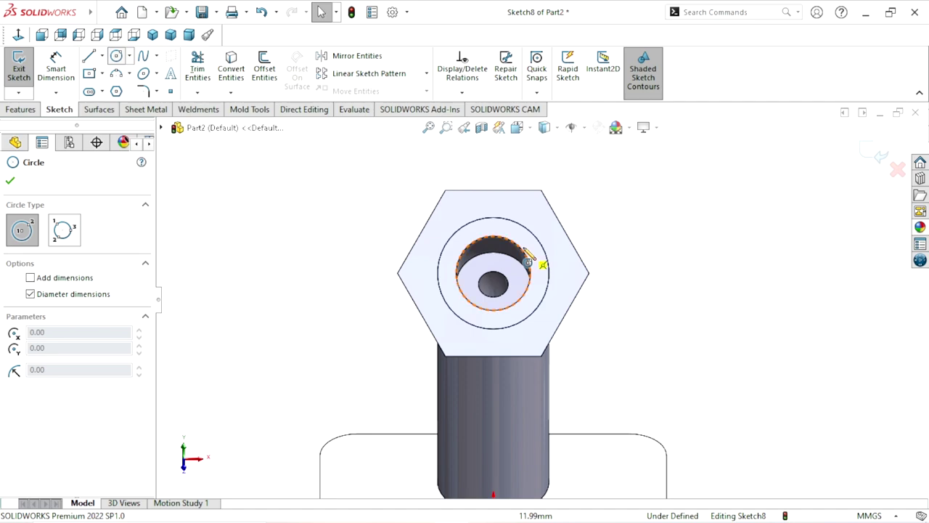
click(493, 284)
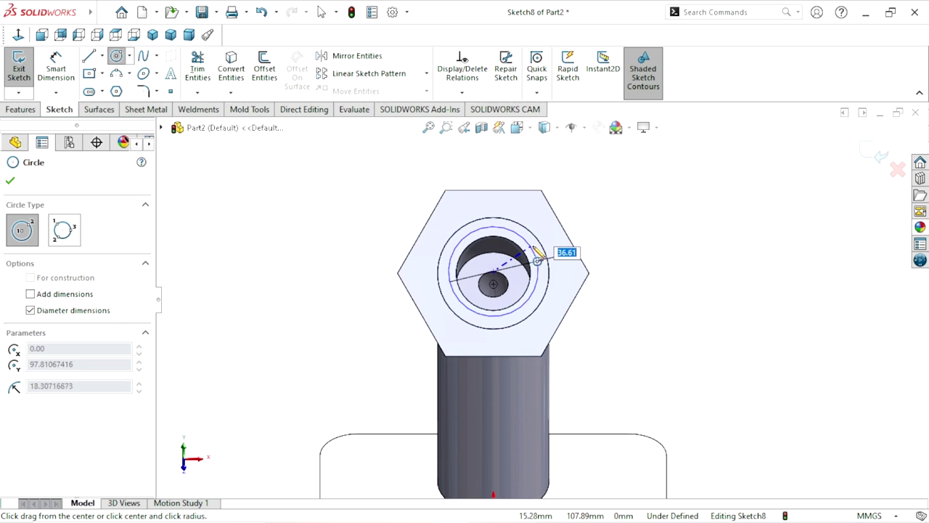
click(538, 258)
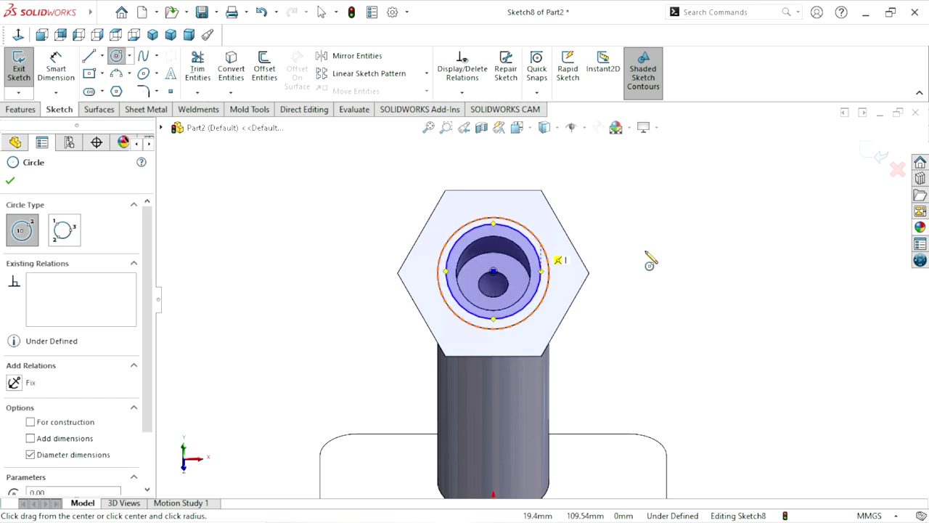
mouse_move(684, 231)
middle_down()
mouse_move(651, 214)
mouse_move(642, 269)
middle_up()
mouse_move(683, 246)
middle_down()
mouse_move(674, 234)
mouse_move(667, 240)
middle_up()
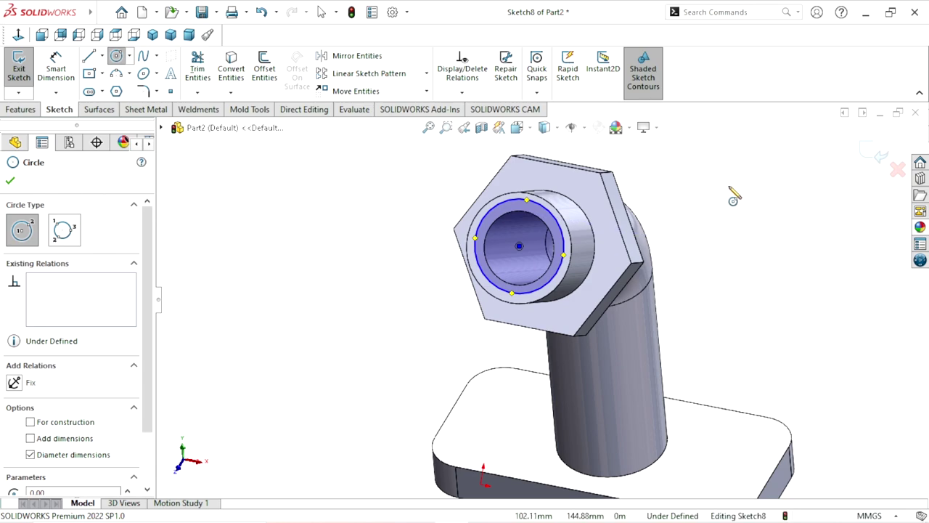
click(264, 13)
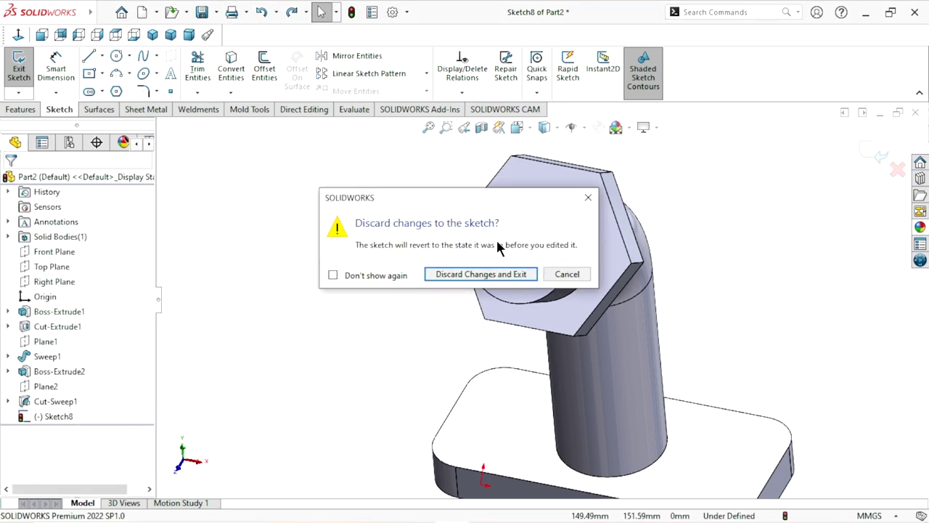
click(493, 270)
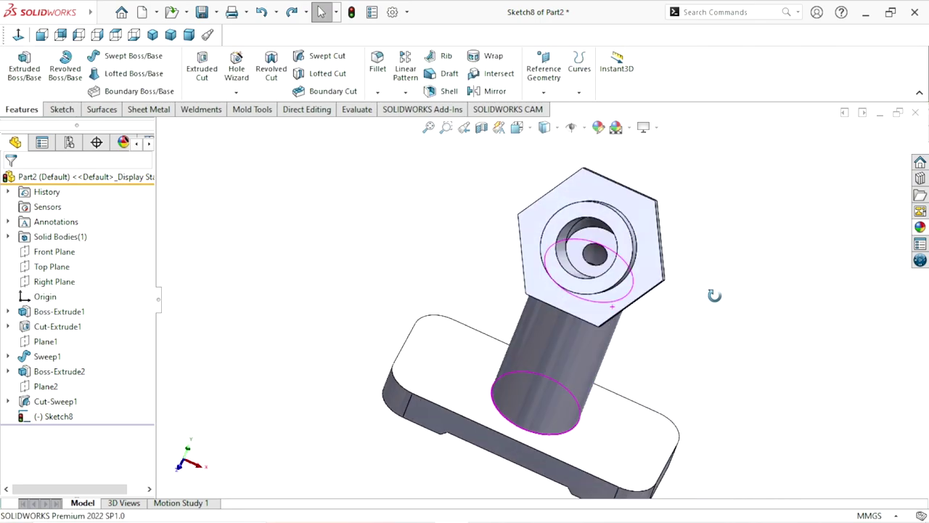
Start a new sketch on the nut's counterbore face, viewed normal to it
scroll(632, 273, down, 3)
click(587, 225)
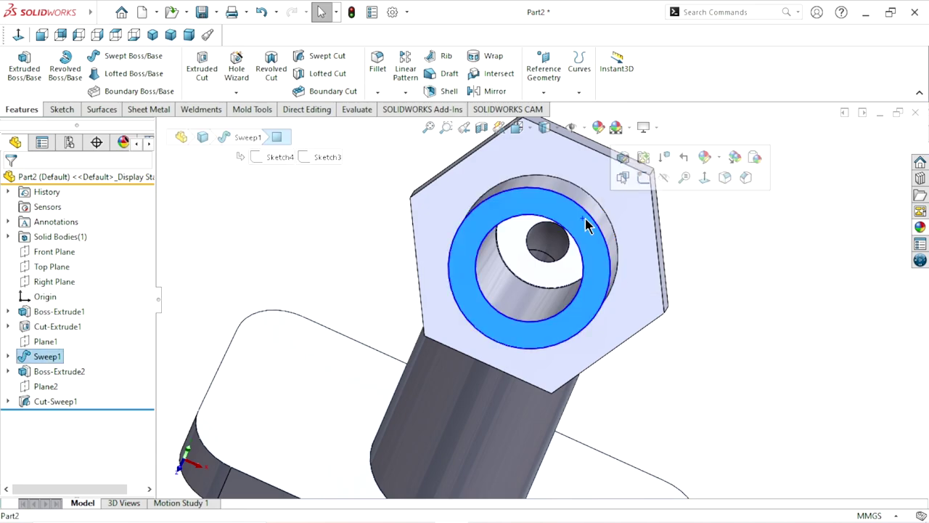
click(643, 177)
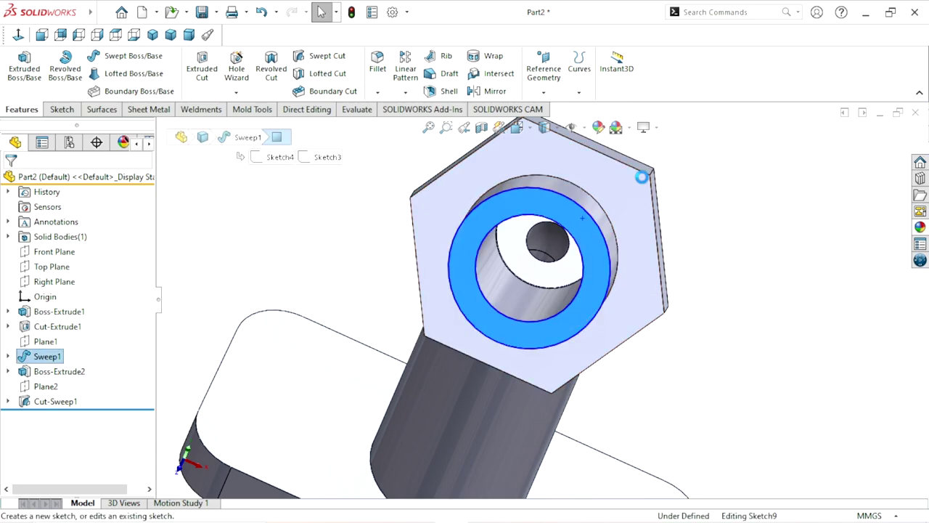
click(18, 34)
scroll(562, 247, down, 3)
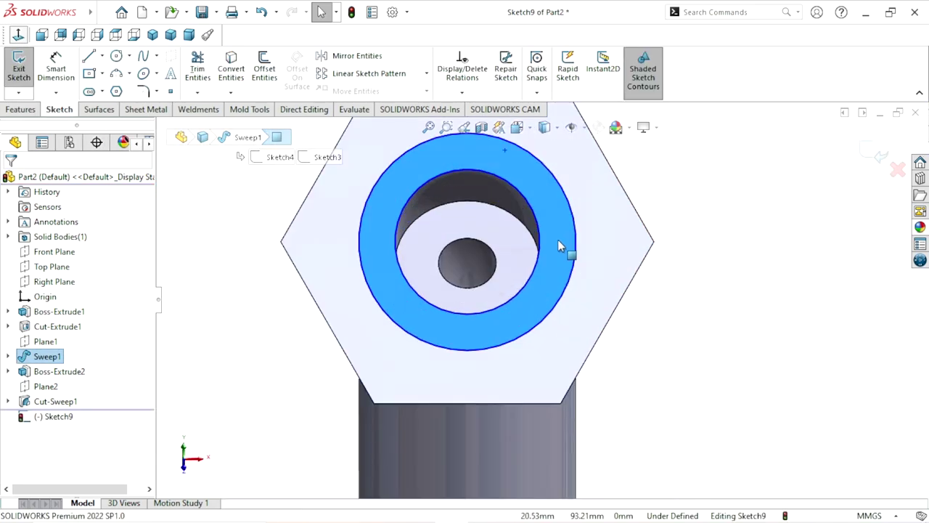
scroll(540, 220, up, 2)
scroll(531, 199, down, 2)
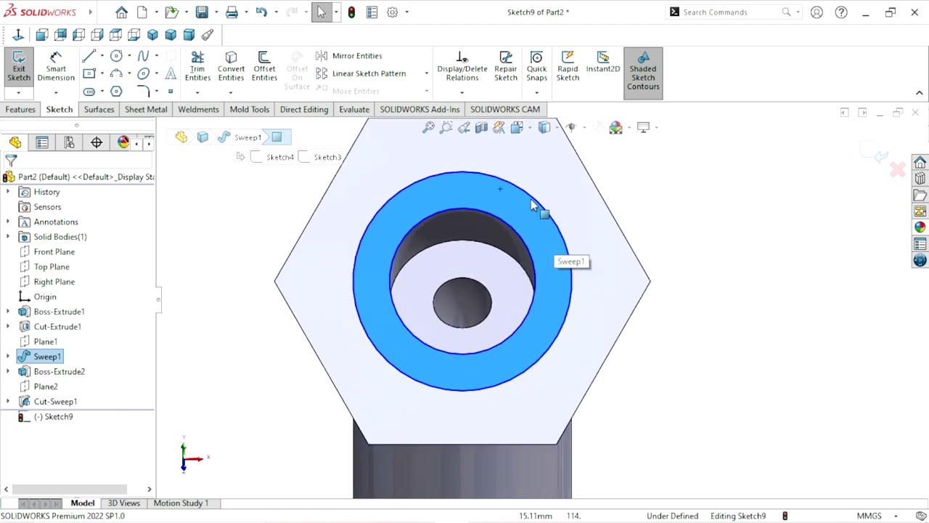
Draw a circle centred on the origin around the bore and dimension it Ø35
click(116, 56)
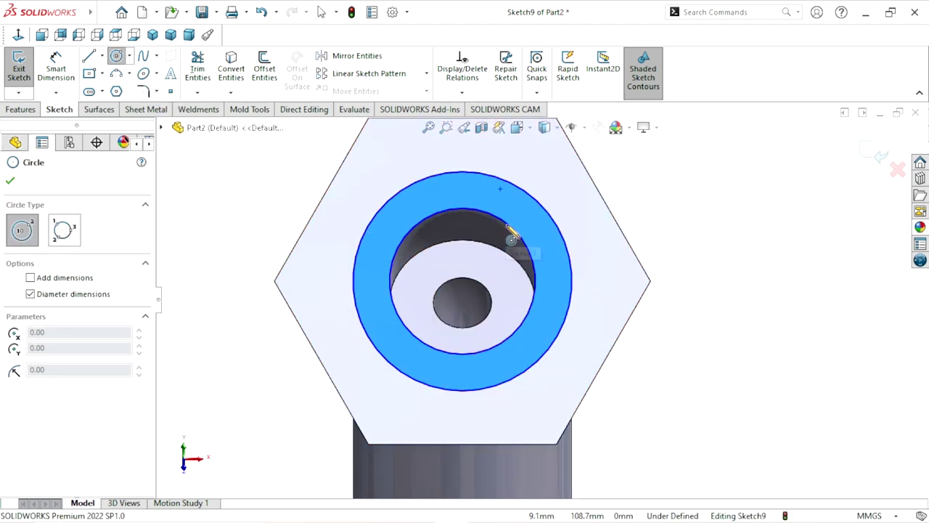
click(479, 293)
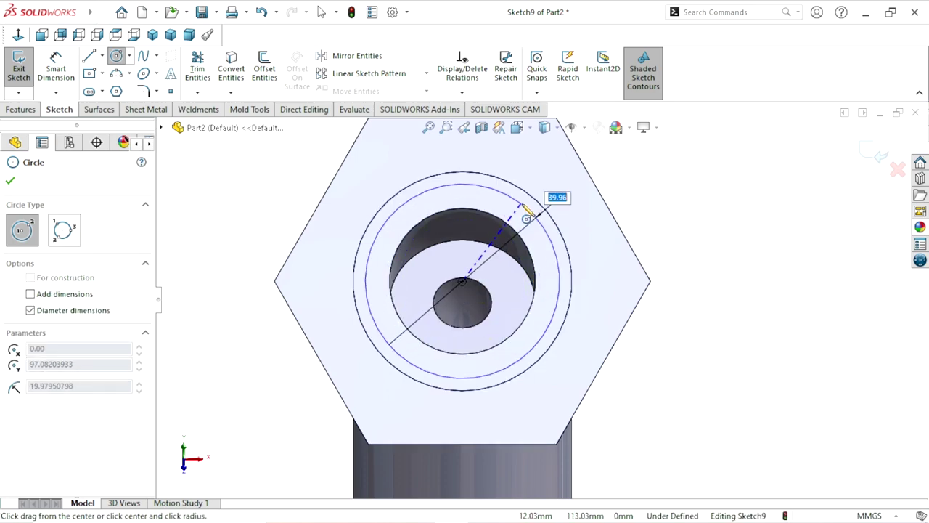
click(529, 212)
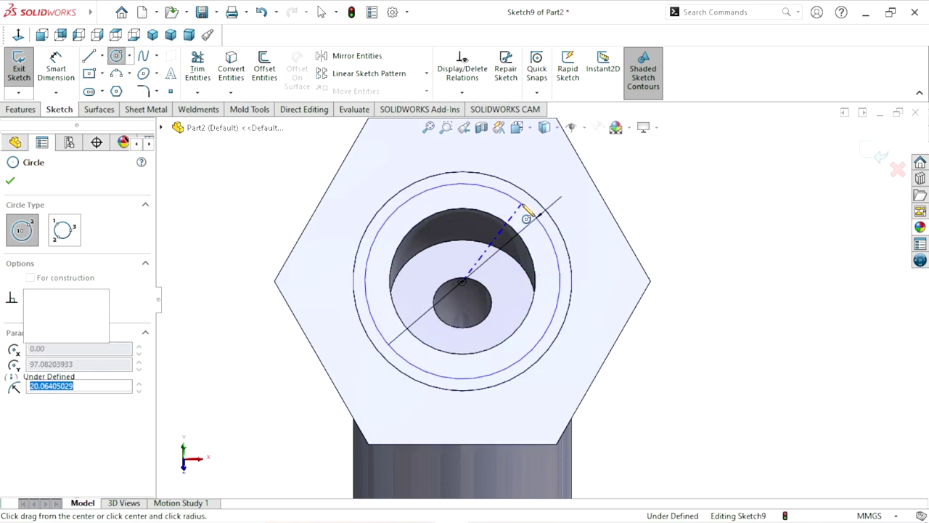
click(53, 69)
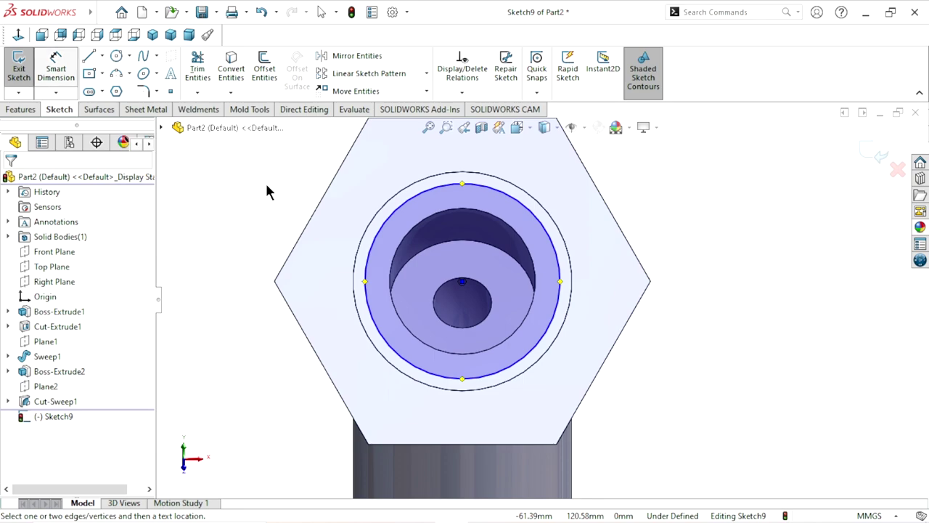
click(559, 277)
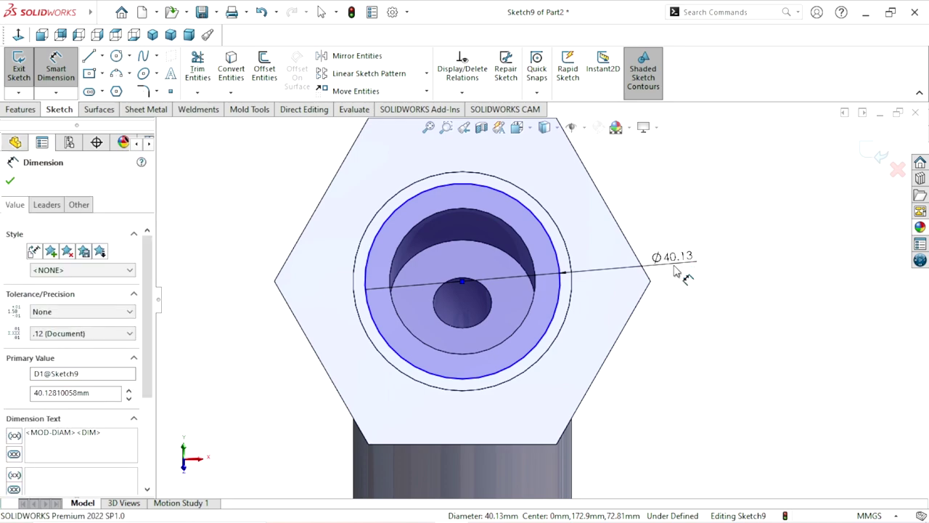
click(672, 263)
text(35)
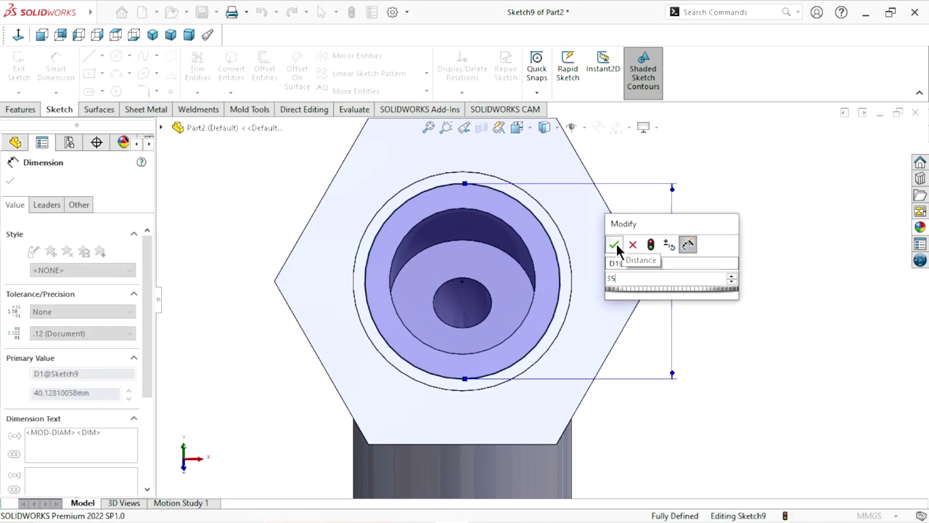
click(614, 244)
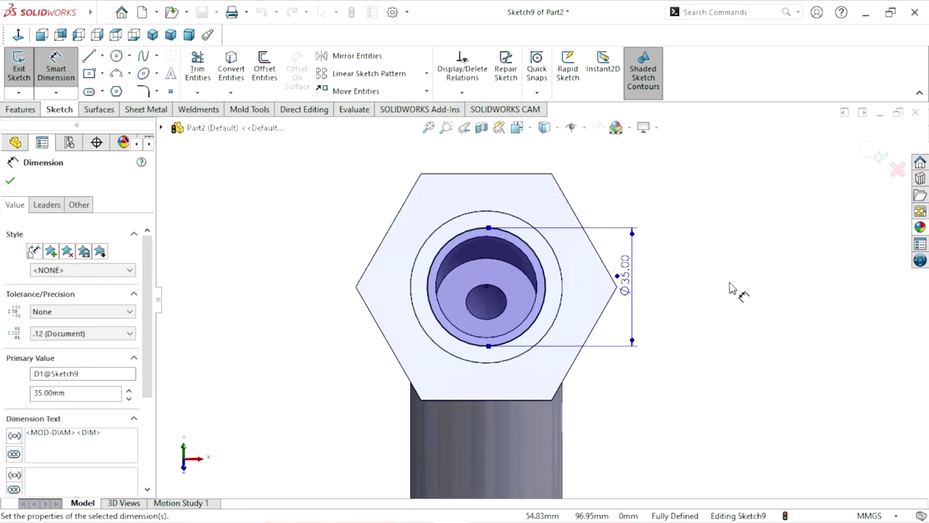
middle_drag(726, 286, 429, 289)
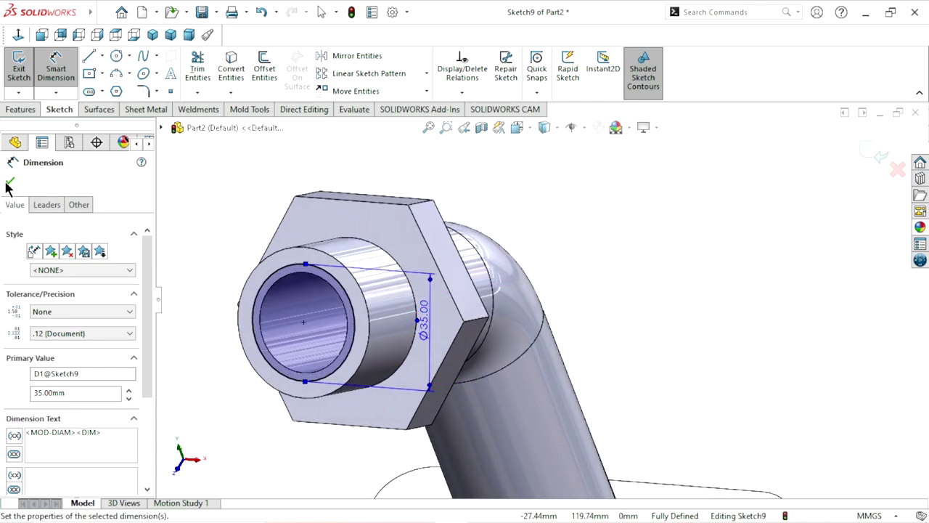
click(10, 181)
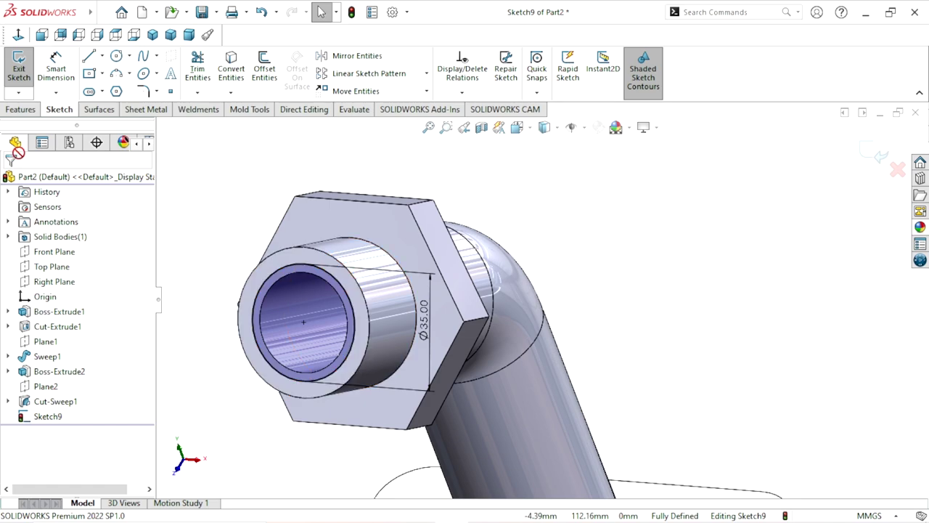
click(22, 109)
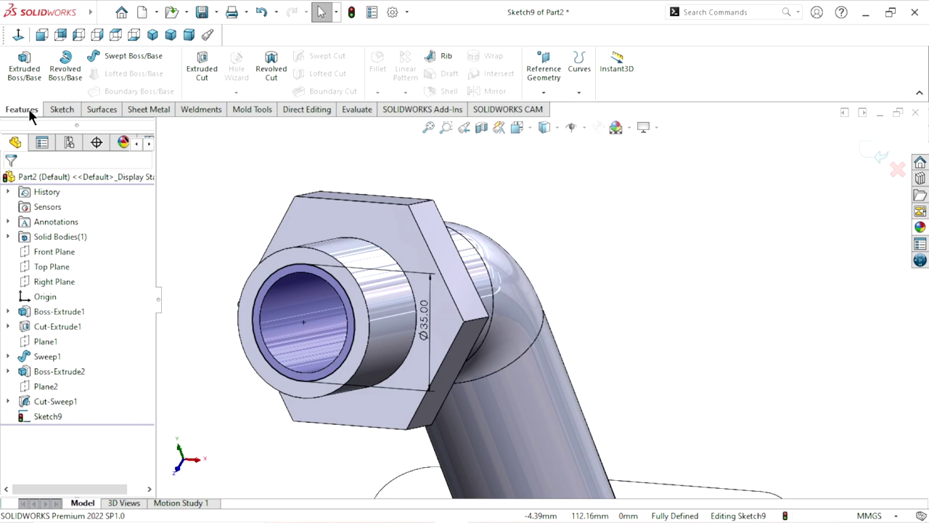
Start an Extruded Cut, cancel it, and exit Sketch9
click(203, 66)
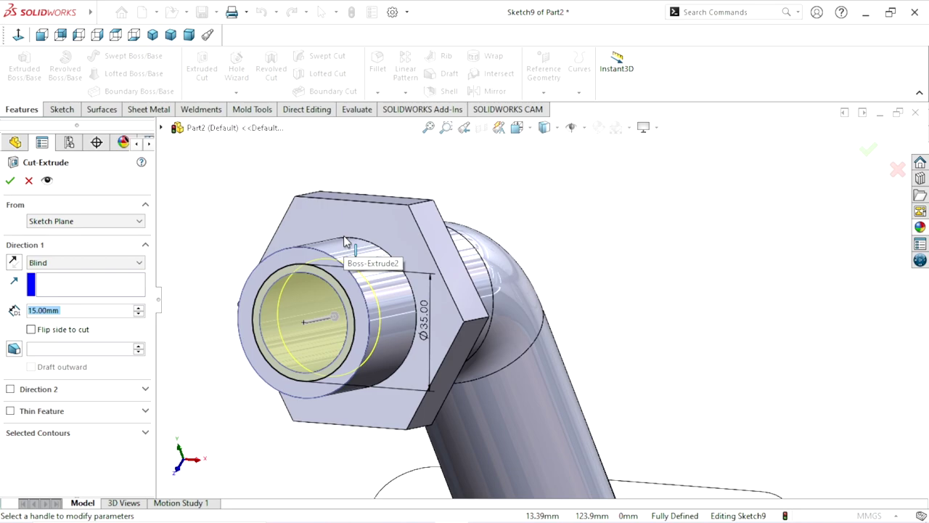
mouse_move(346, 242)
middle_down()
mouse_move(474, 257)
mouse_move(453, 349)
middle_up()
scroll(595, 345, up, 3)
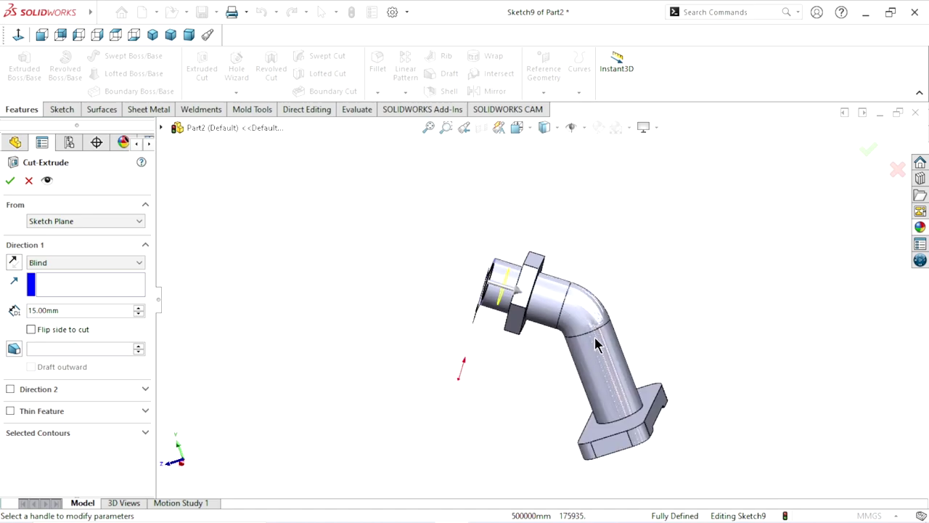
scroll(595, 345, down, 2)
scroll(580, 326, down, 2)
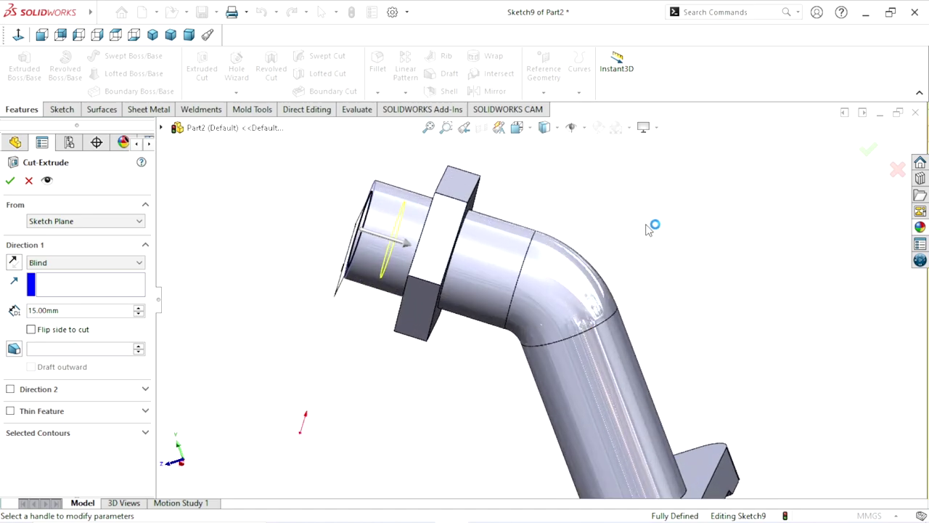
click(10, 180)
click(27, 182)
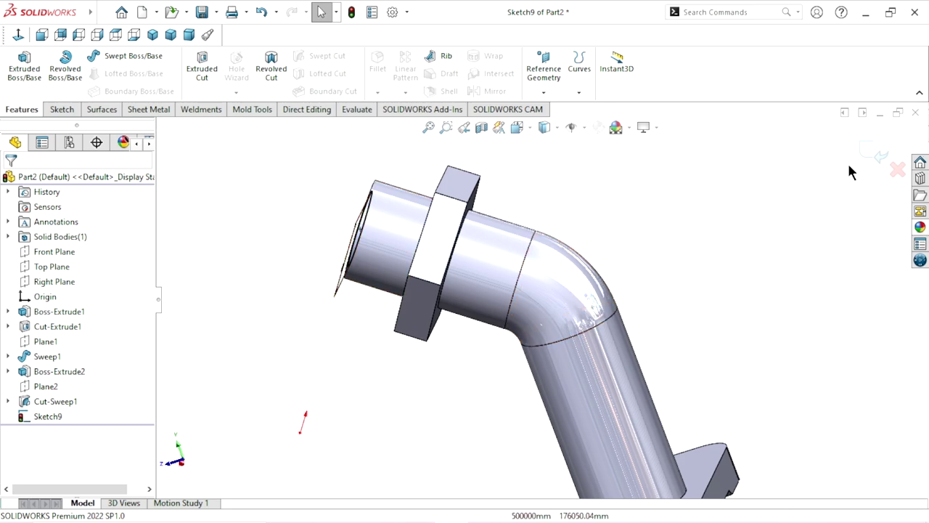
click(879, 154)
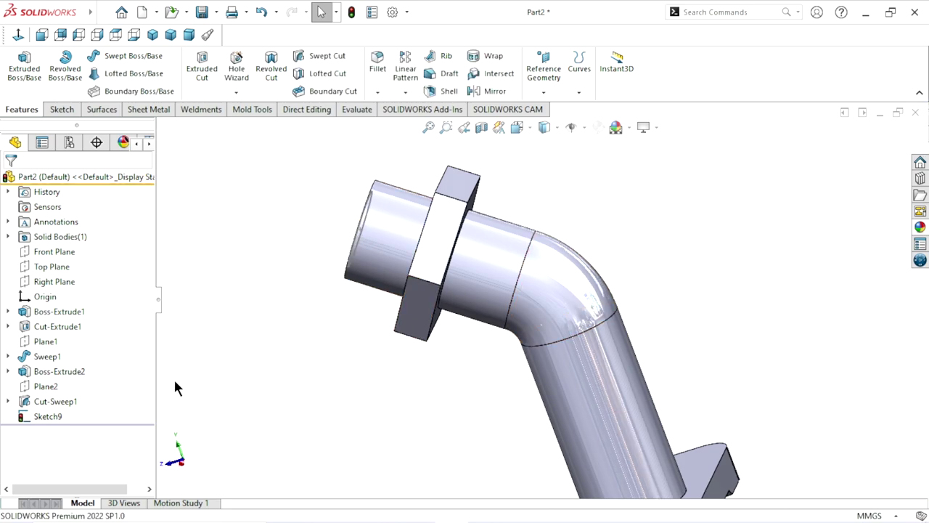
Show Cut-Sweep1's Sketch6 path, then orbit and select Sketch9's circle
click(8, 401)
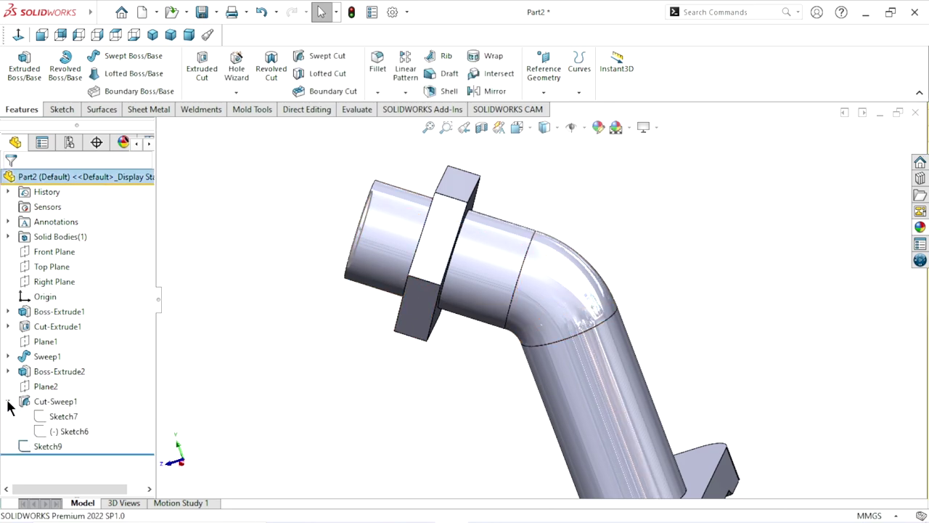
click(54, 427)
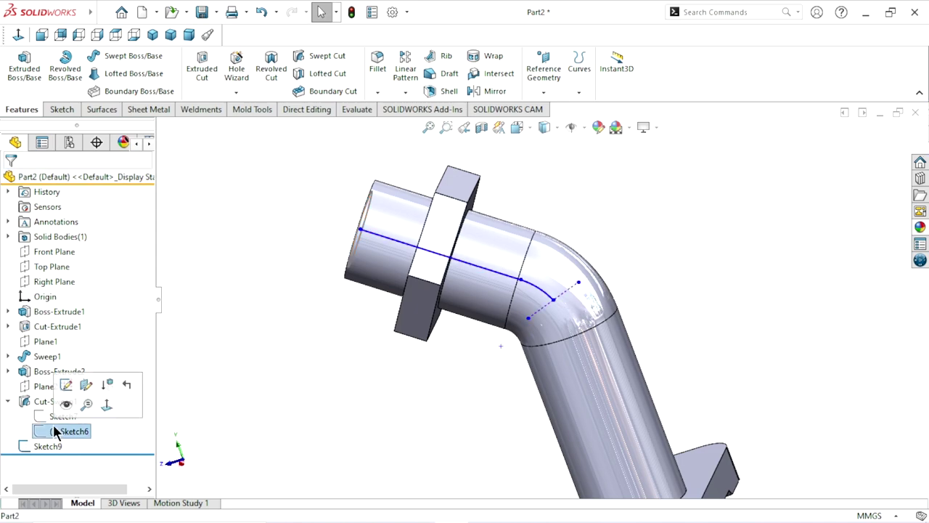
click(653, 223)
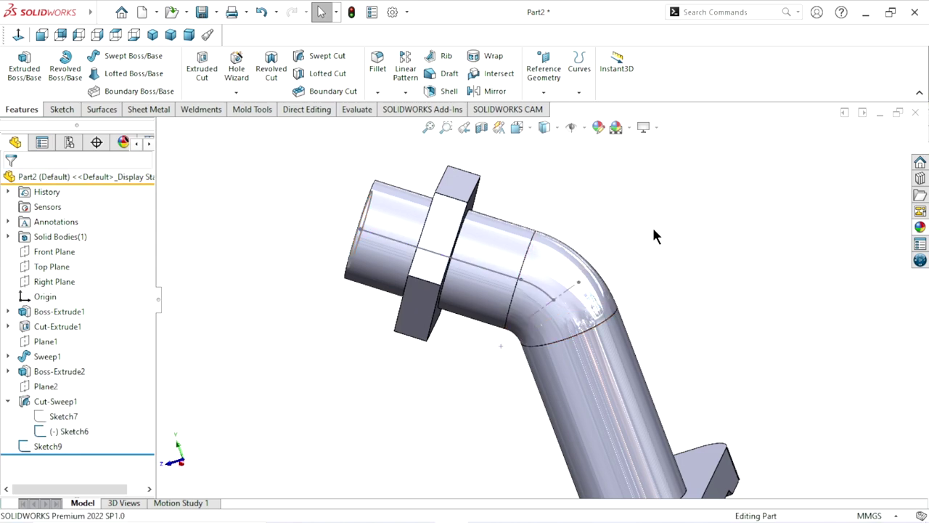
middle_drag(652, 225, 631, 275)
scroll(631, 275, up, 2)
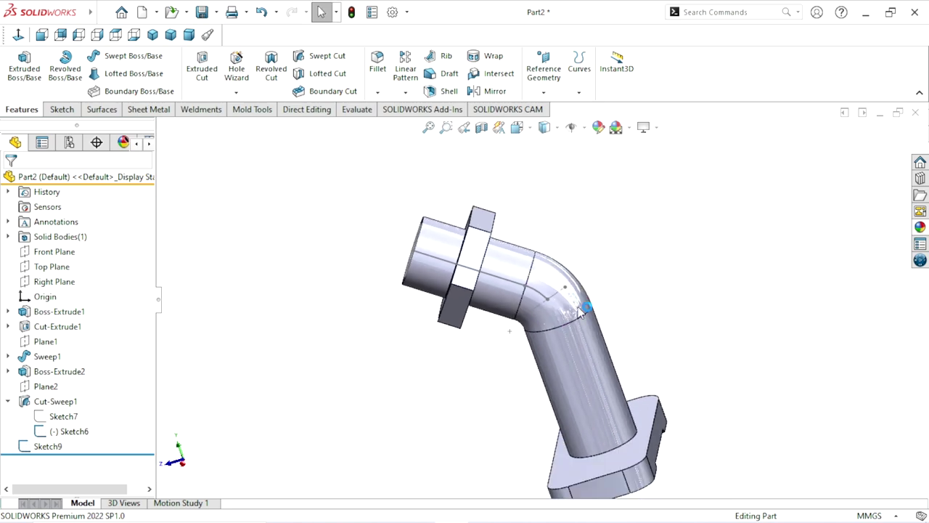
scroll(566, 268, down, 2)
middle_drag(521, 256, 594, 257)
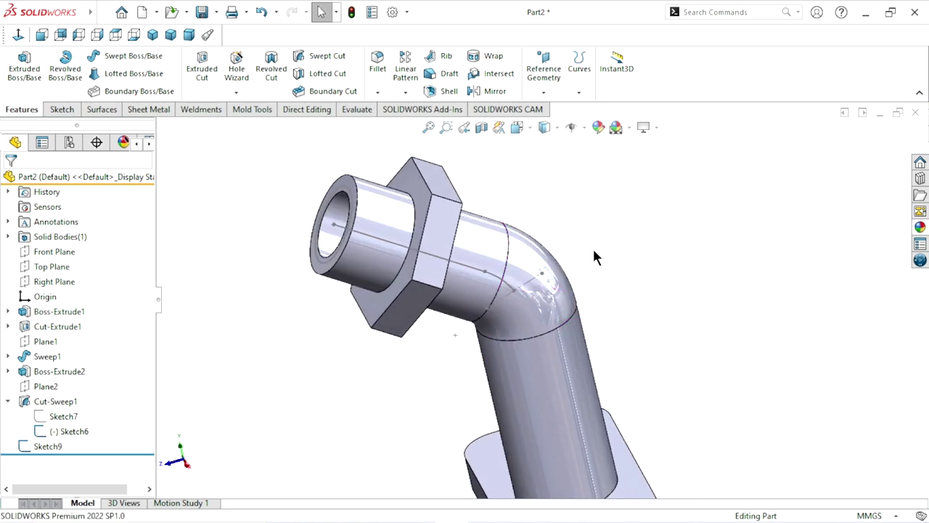
click(355, 207)
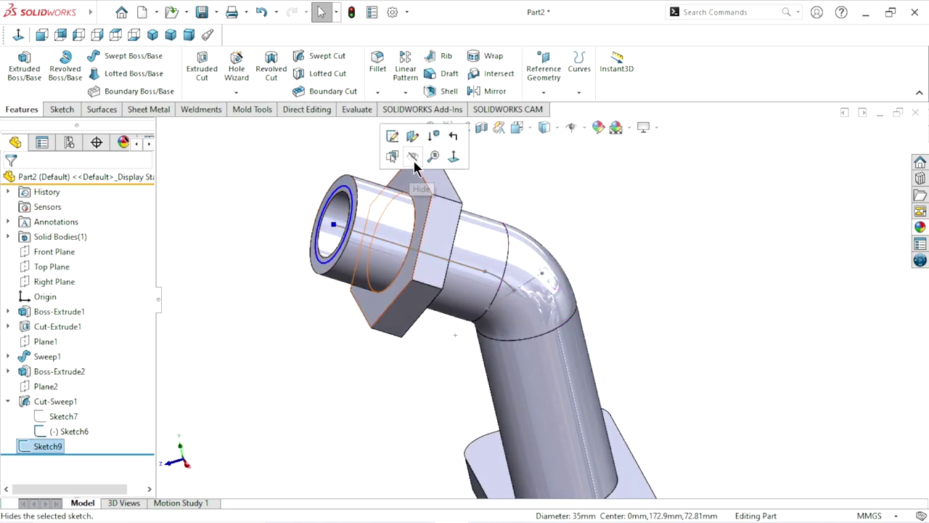
Extruded-cut Sketch9's Ø35 circle Up To Vertex at Sketch6's Point2, creating Cut-Extrude2
click(393, 137)
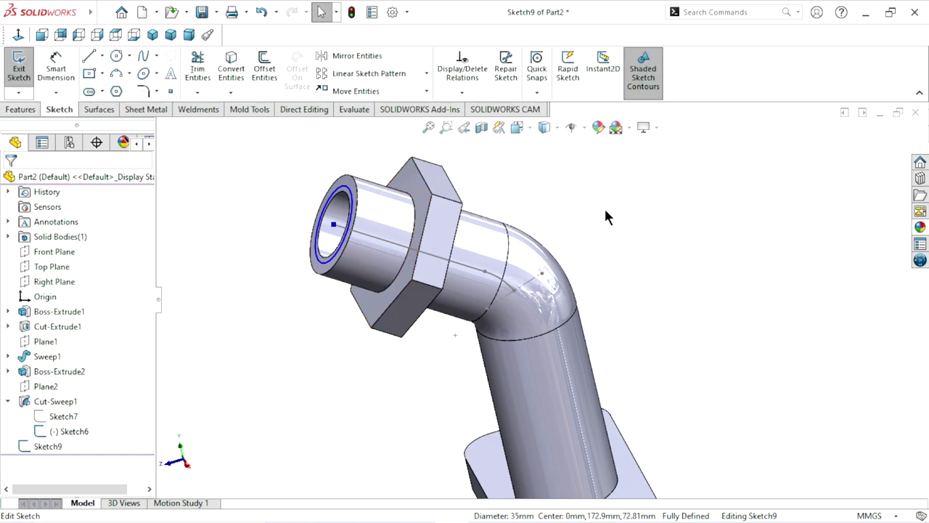
click(27, 110)
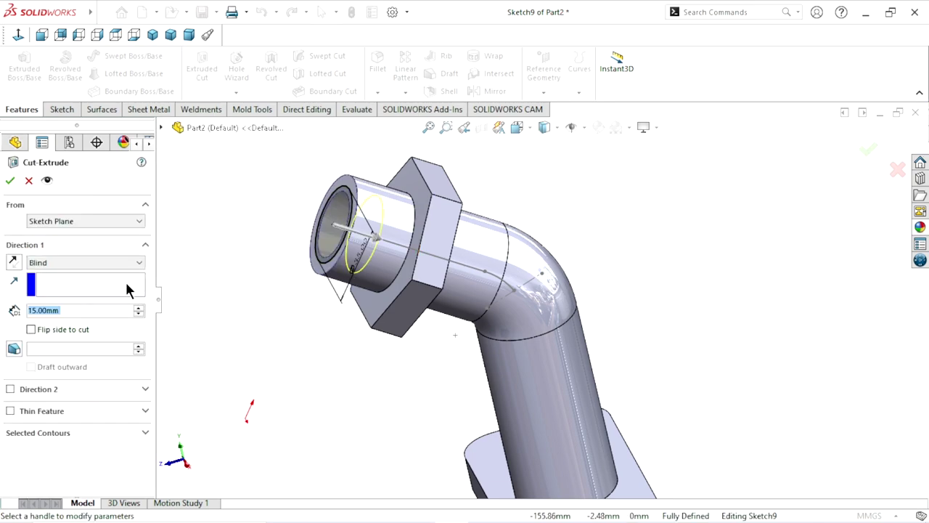
click(111, 265)
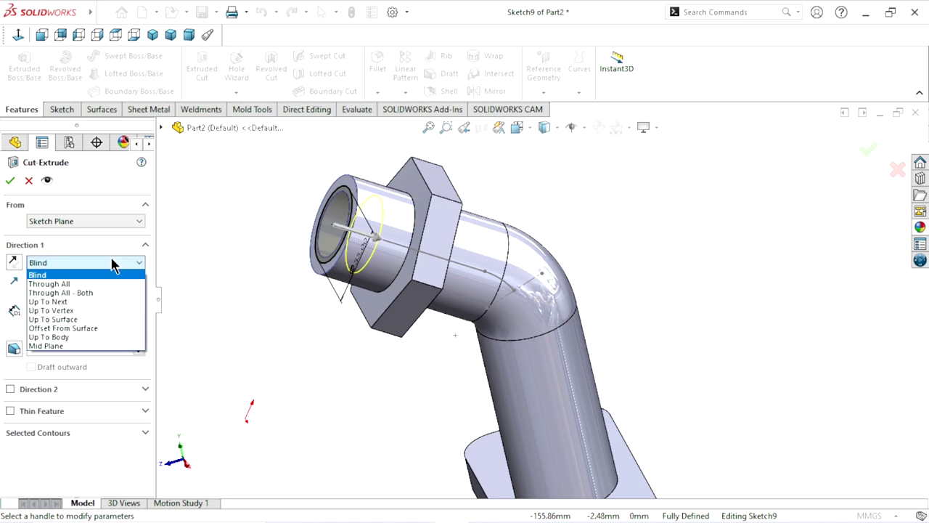
click(67, 310)
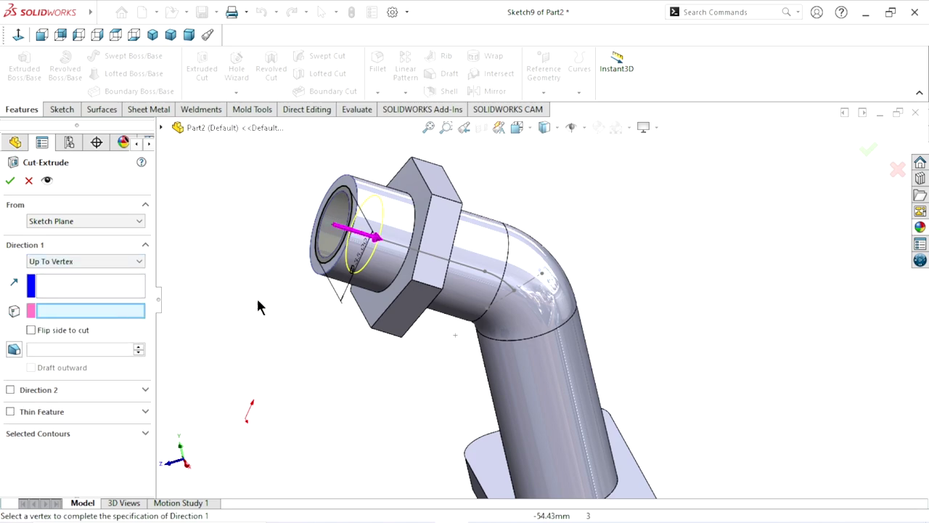
middle_drag(628, 254, 491, 292)
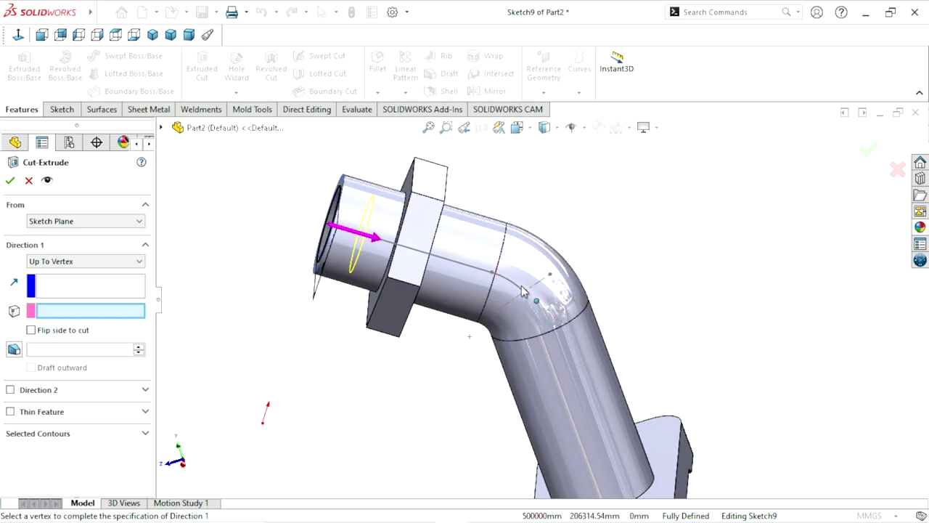
scroll(492, 292, down, 5)
scroll(491, 292, down, 1)
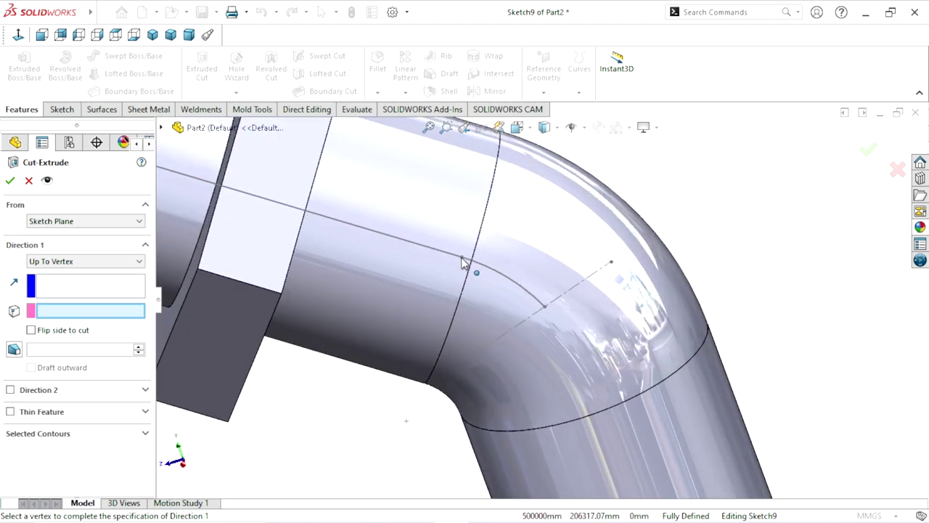
click(462, 259)
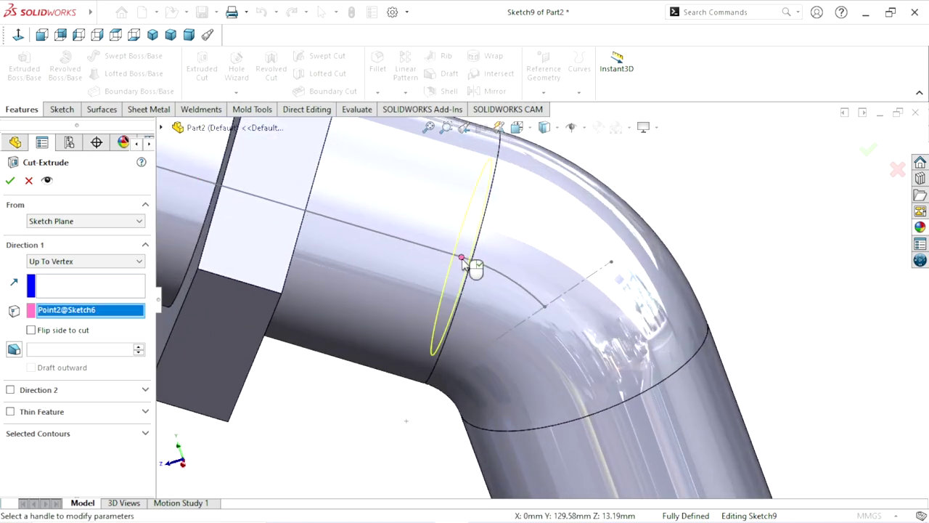
scroll(438, 297, up, 5)
click(10, 180)
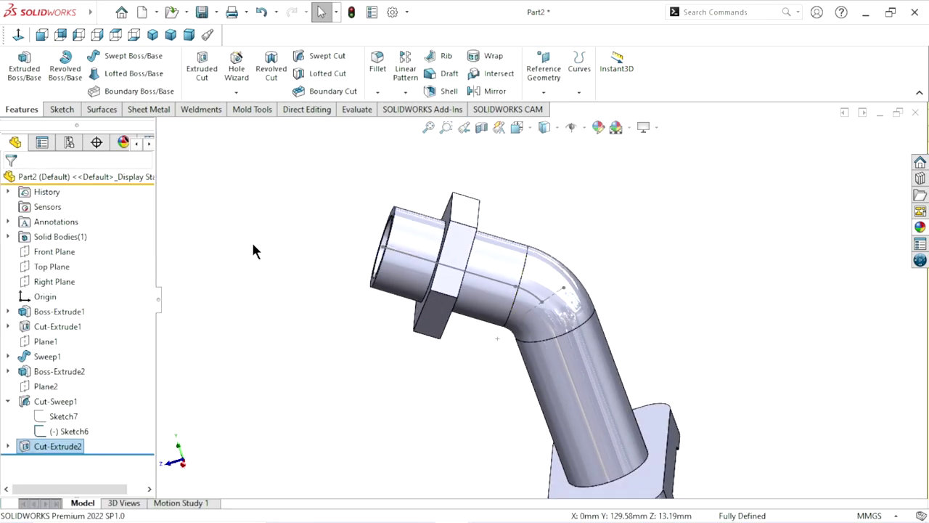
Orbit toward the hex end and hide the Sketch6 sweep path again
scroll(356, 296, down, 4)
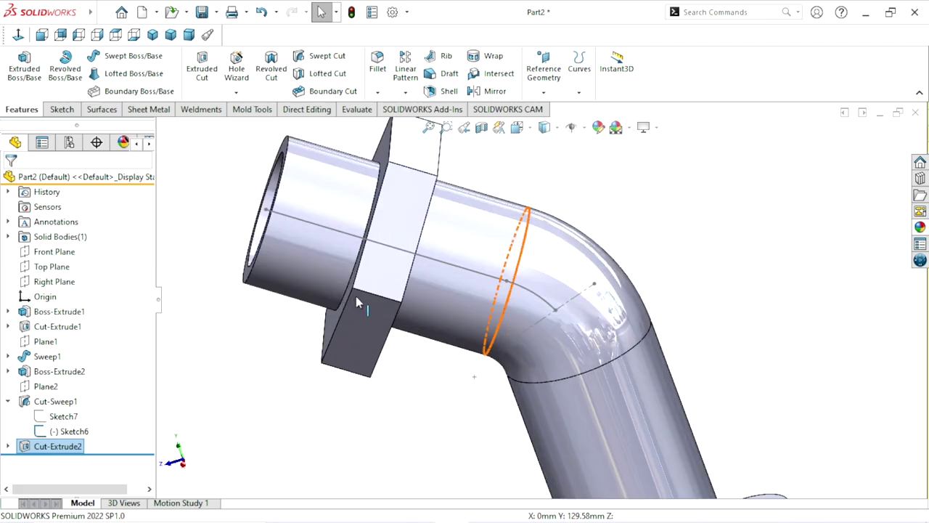
mouse_move(355, 297)
middle_down()
mouse_move(421, 320)
mouse_move(370, 292)
middle_up()
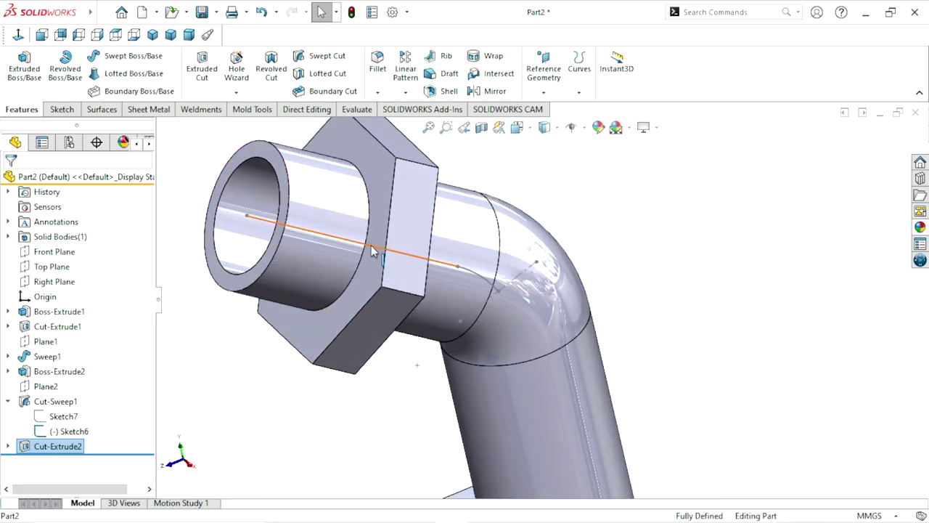
click(372, 250)
click(431, 207)
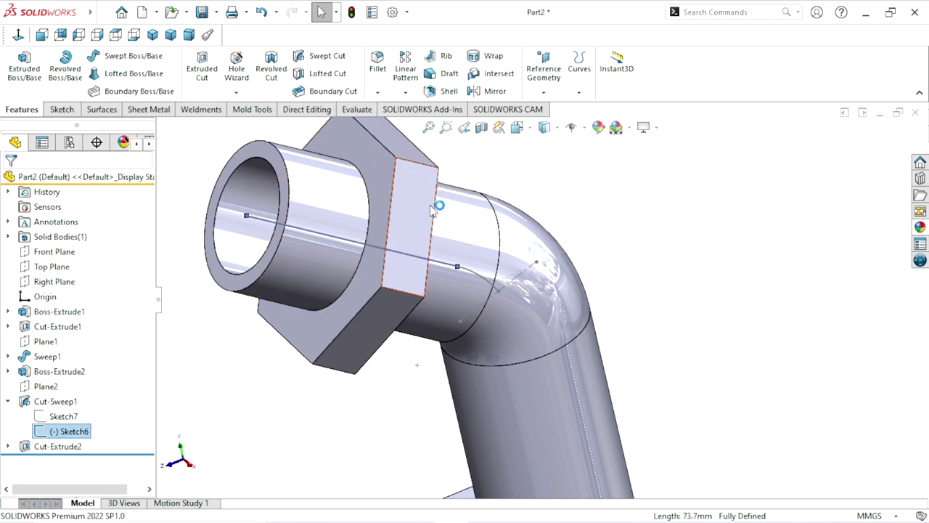
Inspect the internal cut in a section view, then turn the section off and reorient the model
scroll(543, 268, up, 4)
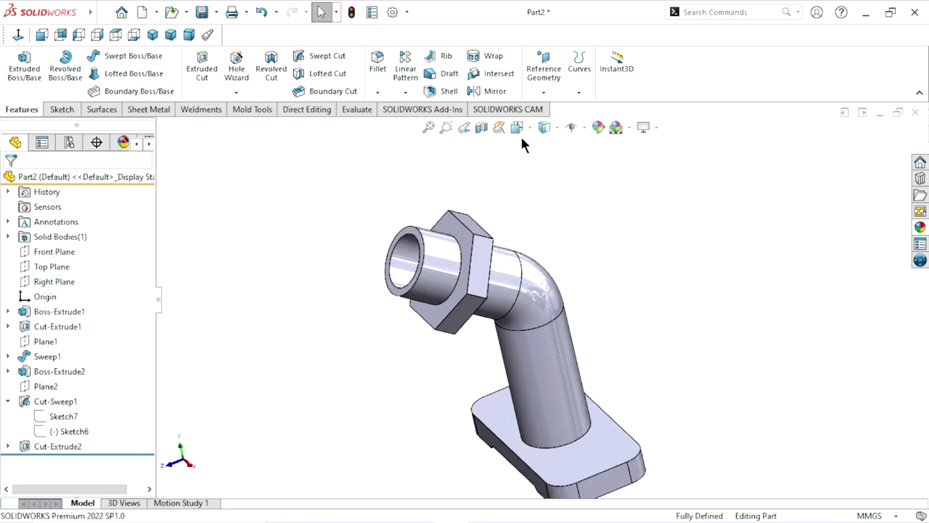
click(481, 127)
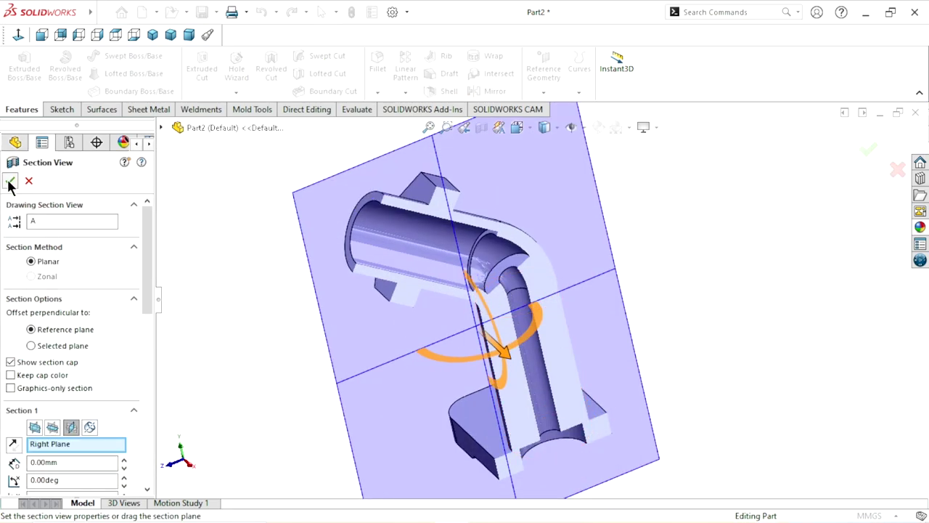
click(10, 182)
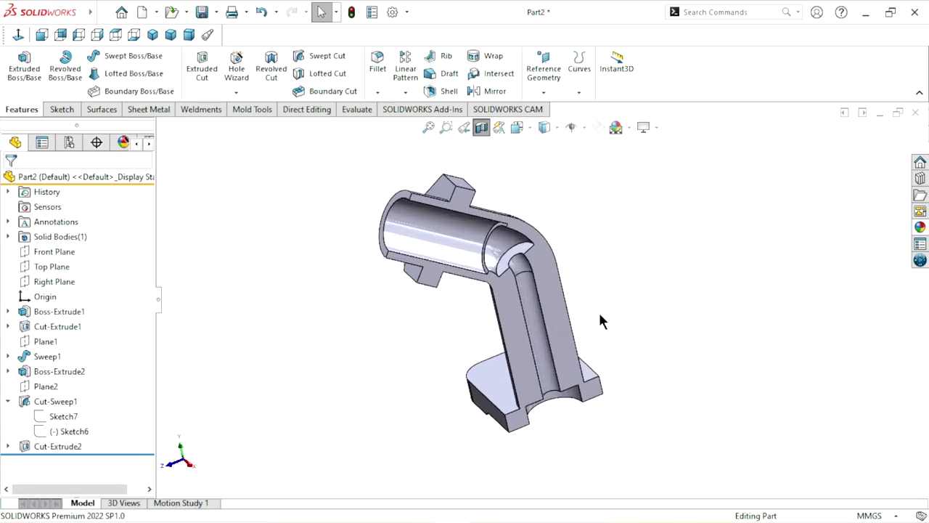
mouse_move(600, 315)
middle_down()
mouse_move(567, 233)
mouse_move(563, 281)
mouse_move(568, 224)
mouse_move(709, 305)
mouse_move(603, 257)
mouse_move(574, 278)
mouse_move(569, 334)
mouse_move(548, 296)
middle_up()
click(482, 127)
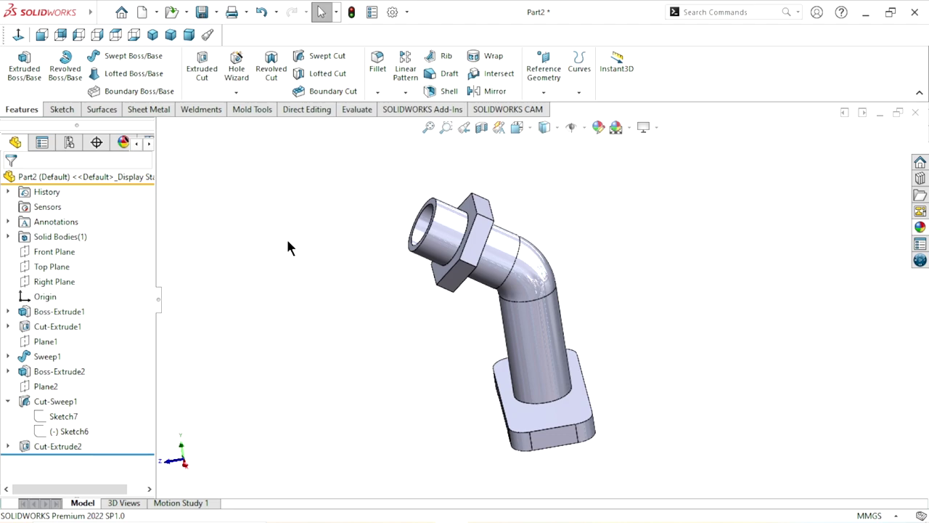
mouse_move(416, 353)
middle_down()
mouse_move(444, 292)
mouse_move(407, 315)
mouse_move(436, 257)
mouse_move(440, 284)
middle_up()
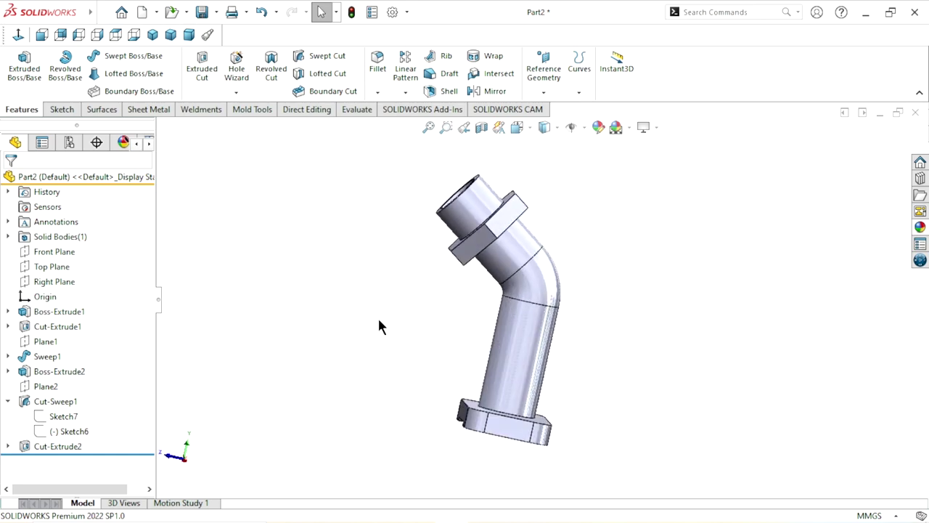
Start a new sketch on the Right Plane and view it face-on
click(52, 280)
click(64, 259)
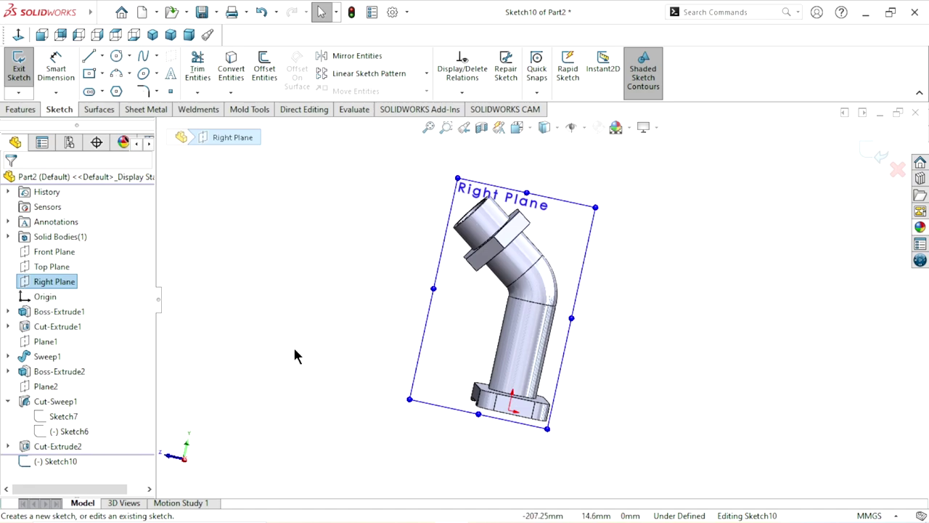
click(96, 34)
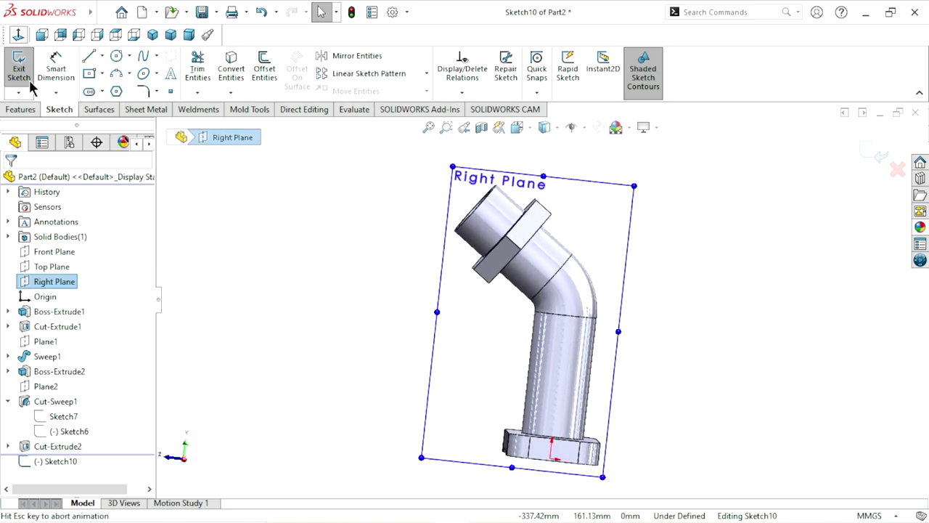
click(103, 73)
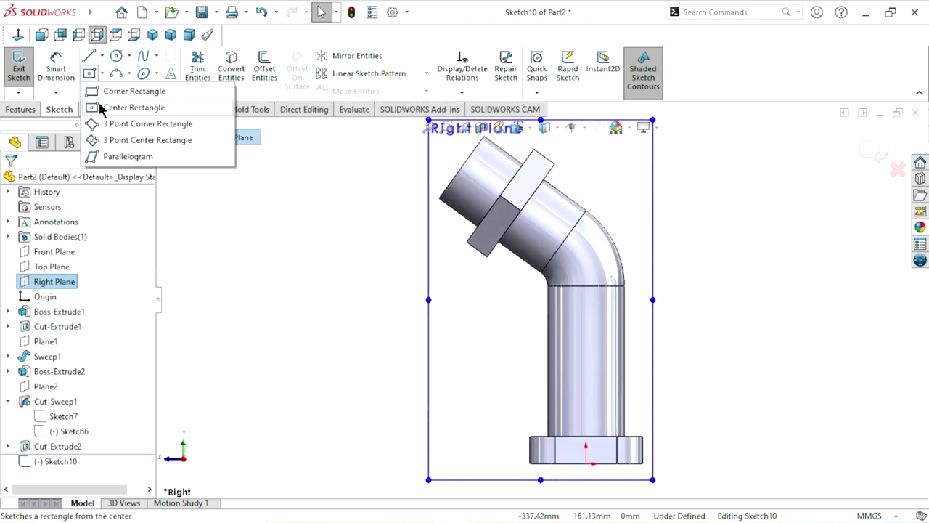
click(110, 89)
scroll(639, 370, up, 3)
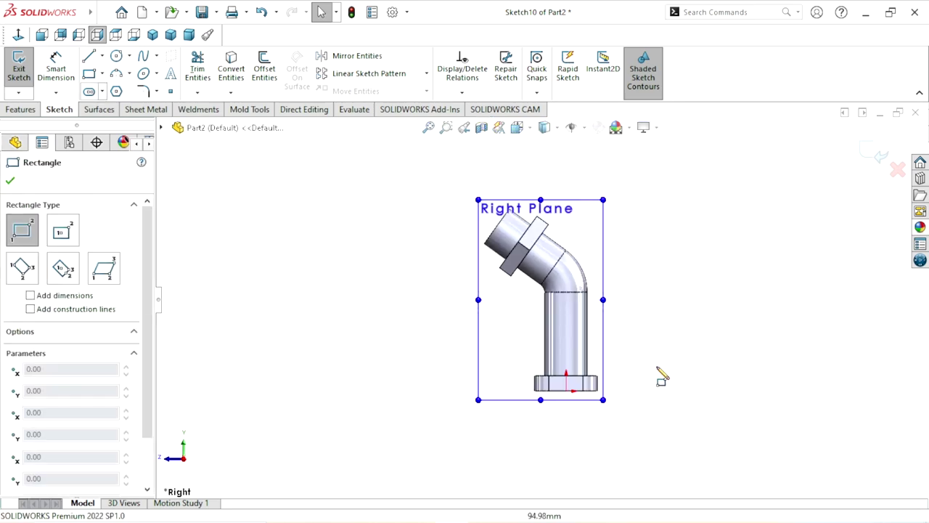
scroll(610, 349, down, 4)
scroll(602, 339, down, 1)
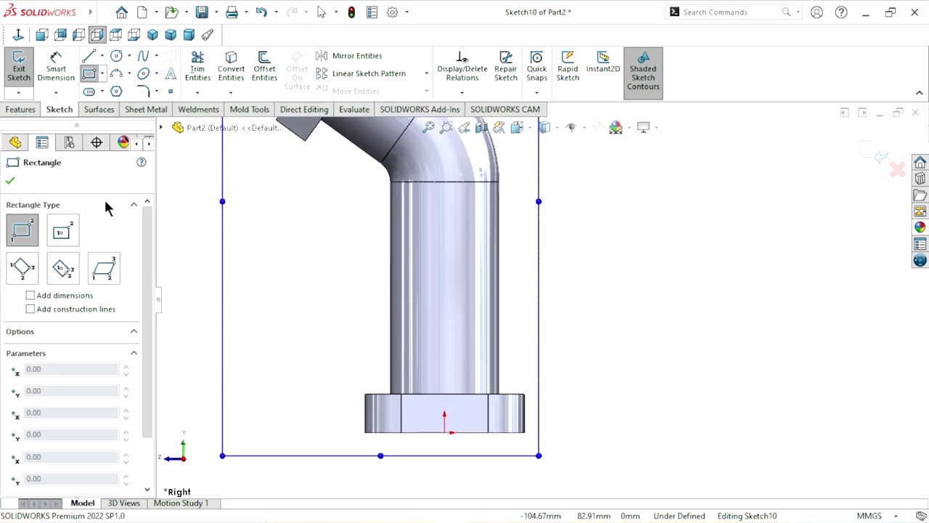
click(10, 183)
Draw a vertical centerline along the lower pipe from the bend to the base
click(102, 56)
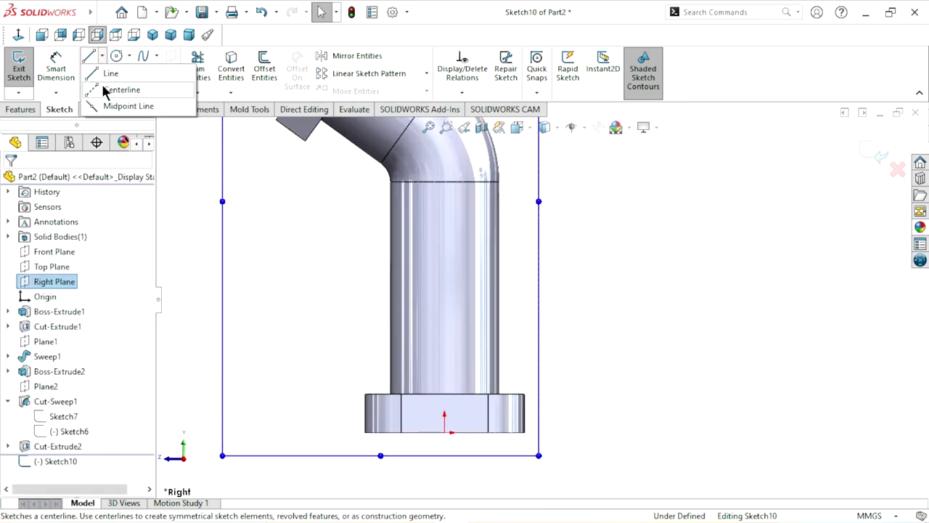
click(102, 91)
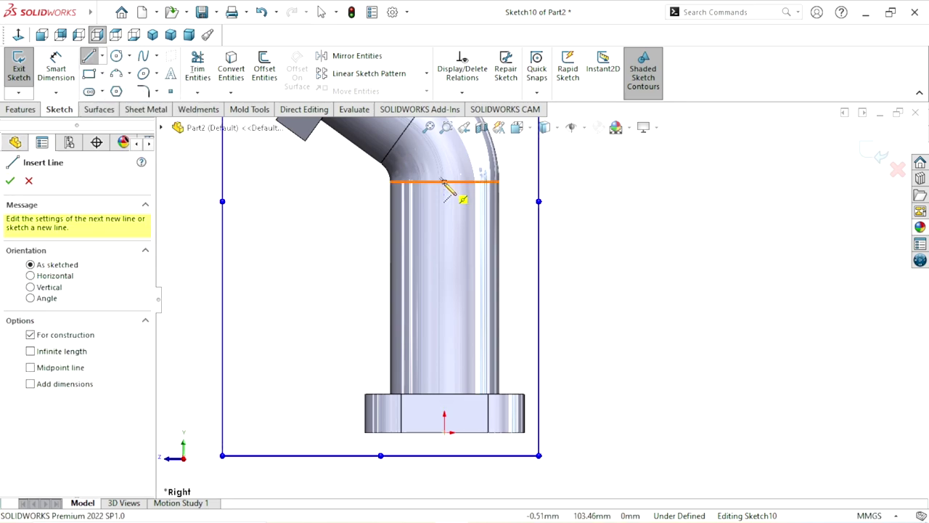
drag(444, 182, 445, 394)
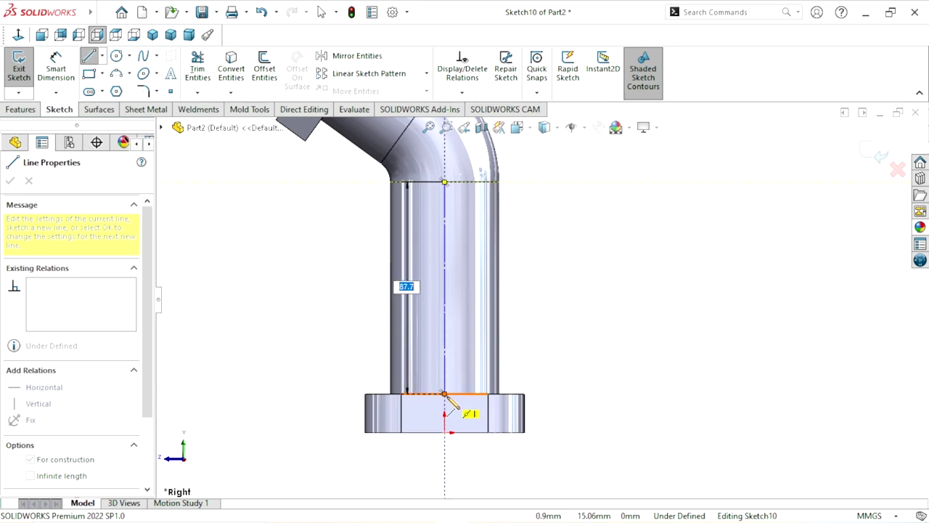
click(445, 394)
right_click(587, 286)
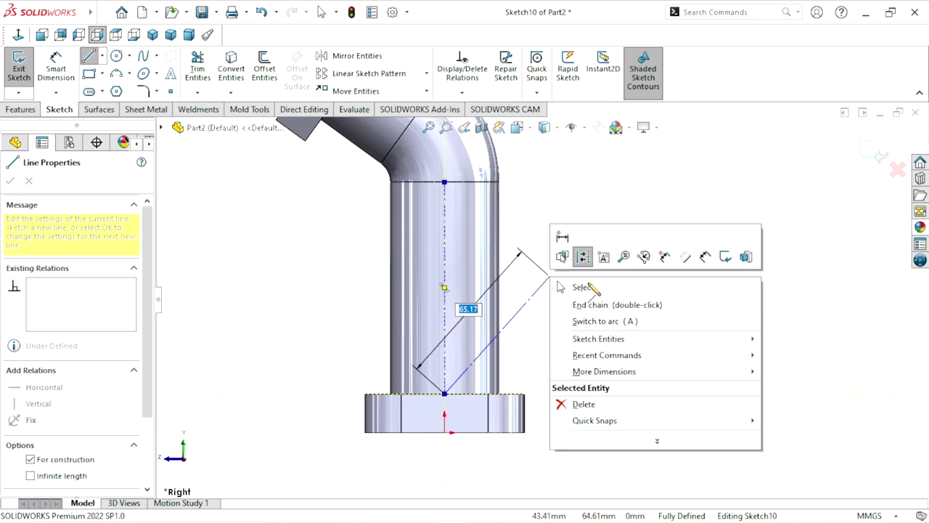
click(588, 287)
Draw a corner rectangle to the left of the centerline, touching it
scroll(436, 307, up, 4)
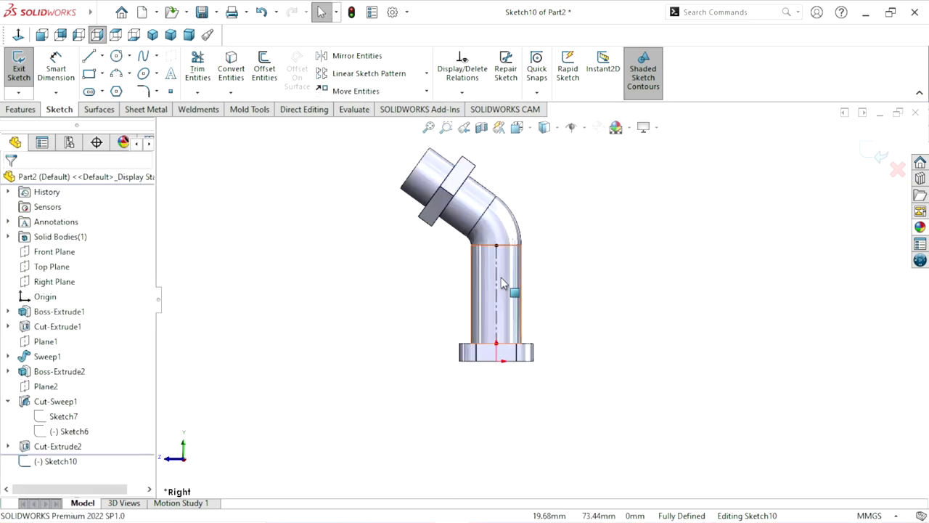
scroll(501, 279, down, 3)
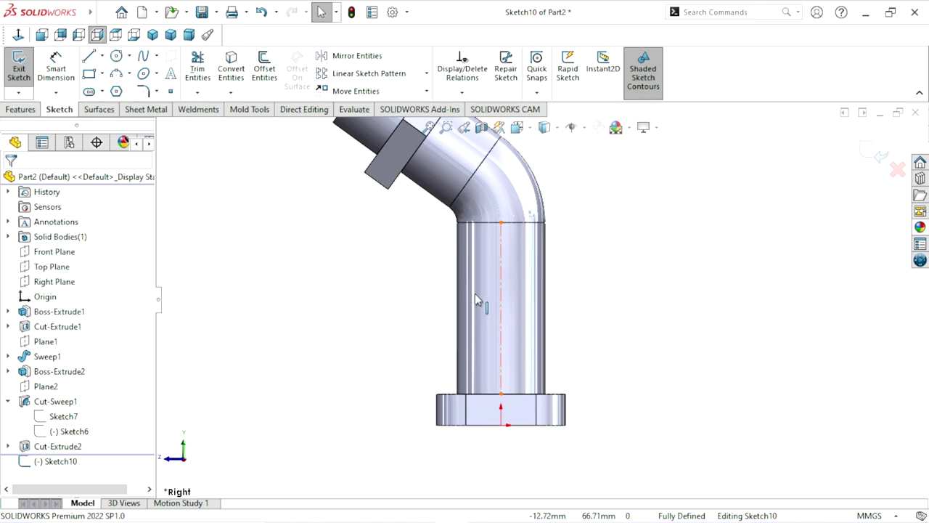
right_drag(434, 272, 472, 282)
click(438, 263)
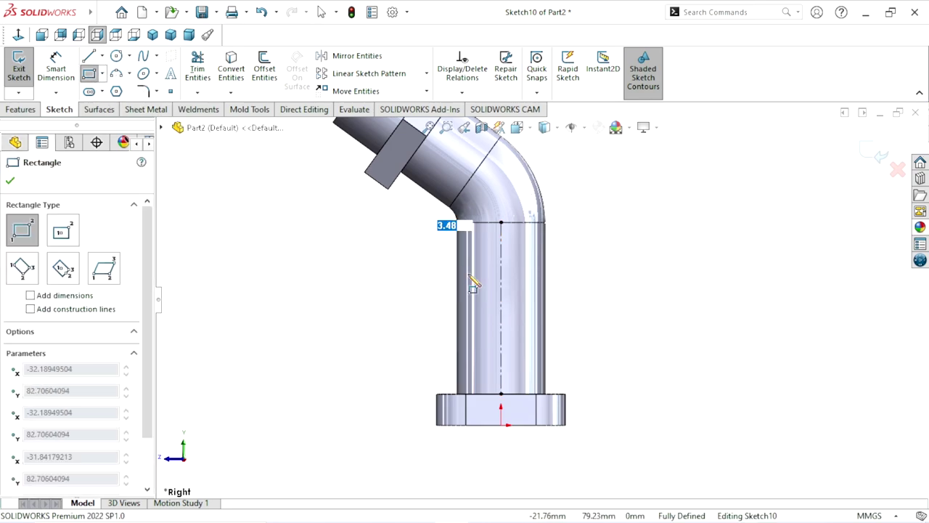
click(501, 296)
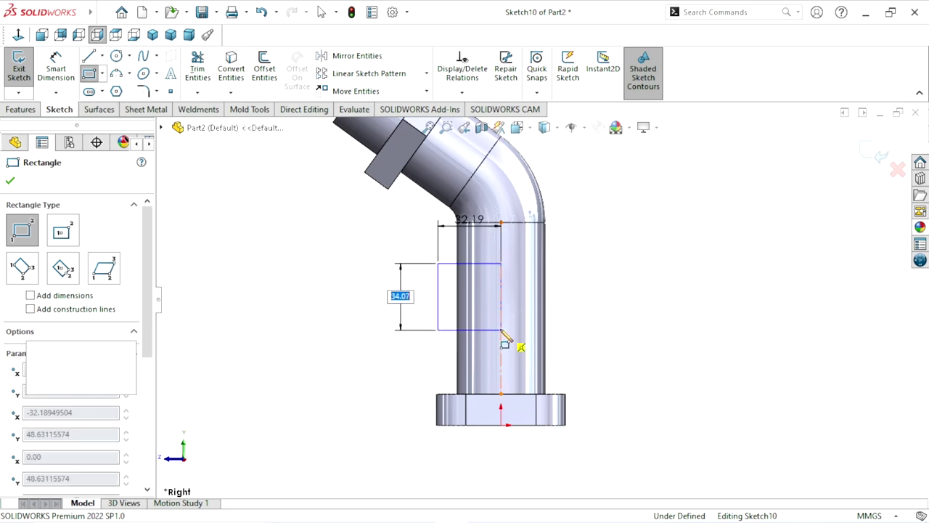
click(501, 330)
right_click(615, 298)
Dimension the rectangle's left edge to a 40 mm height
click(619, 289)
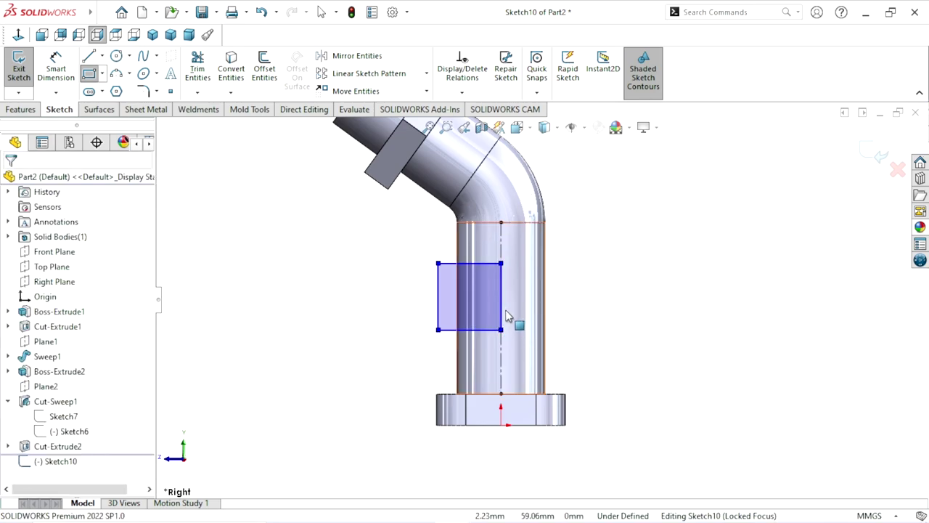
scroll(510, 315, down, 2)
scroll(510, 315, down, 2)
click(51, 71)
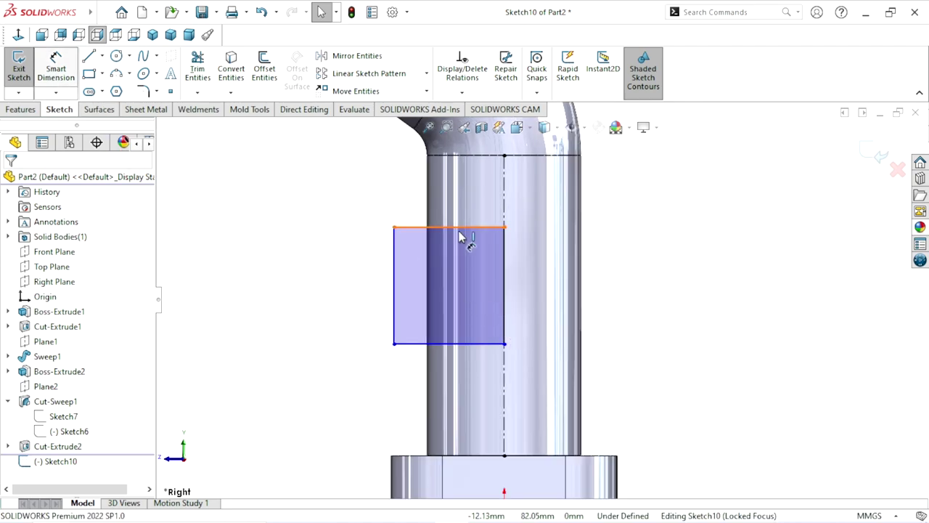
click(392, 296)
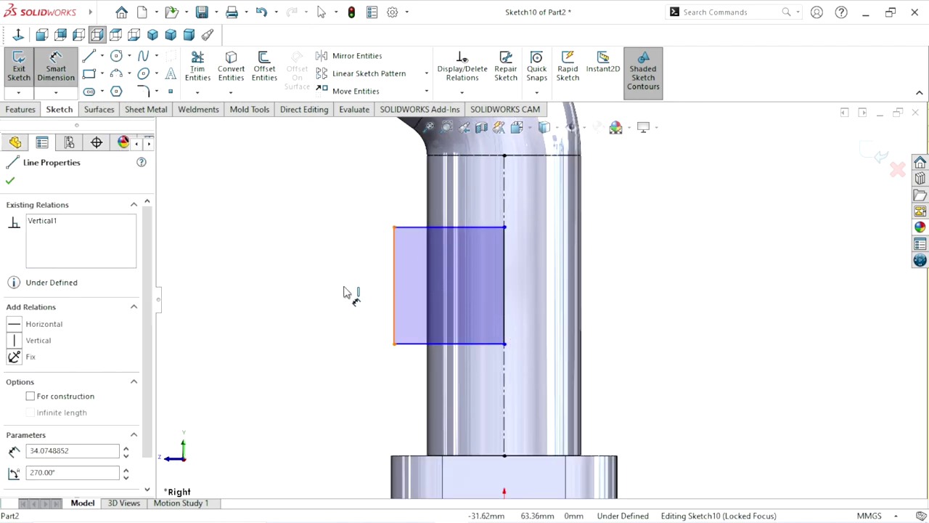
click(345, 291)
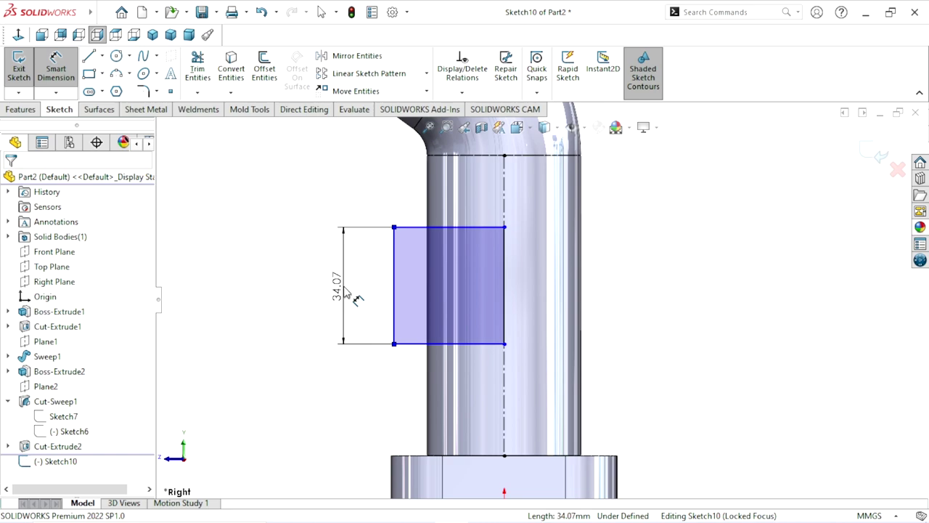
text(40)
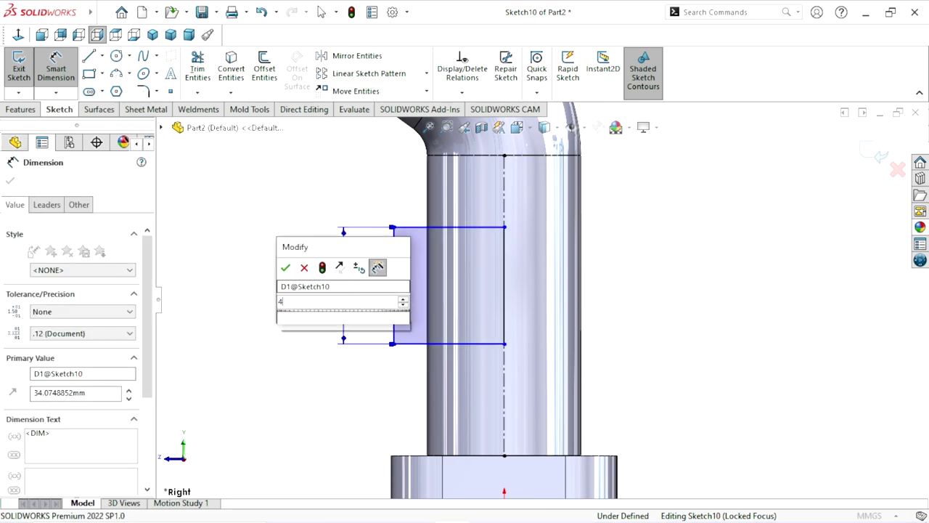
click(285, 267)
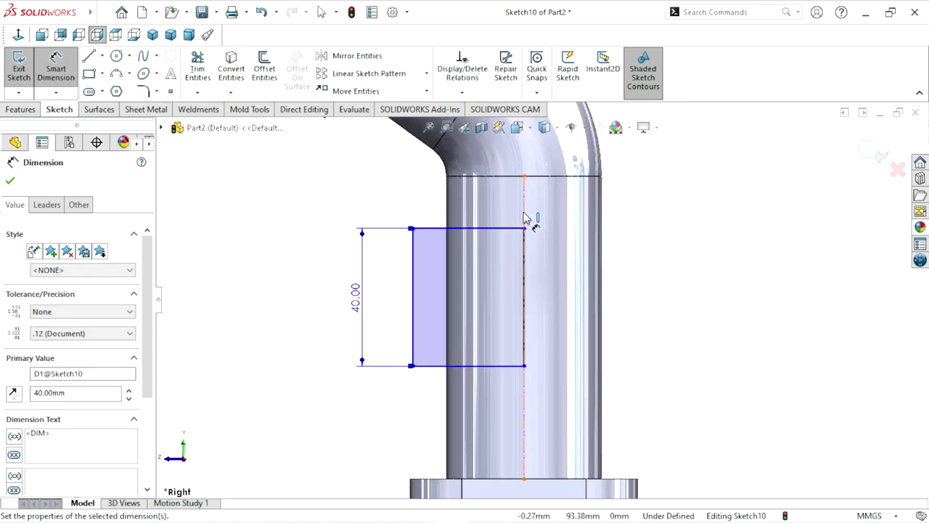
Set a 33 mm width from the centerline to the rectangle's left edge
click(486, 221)
click(413, 245)
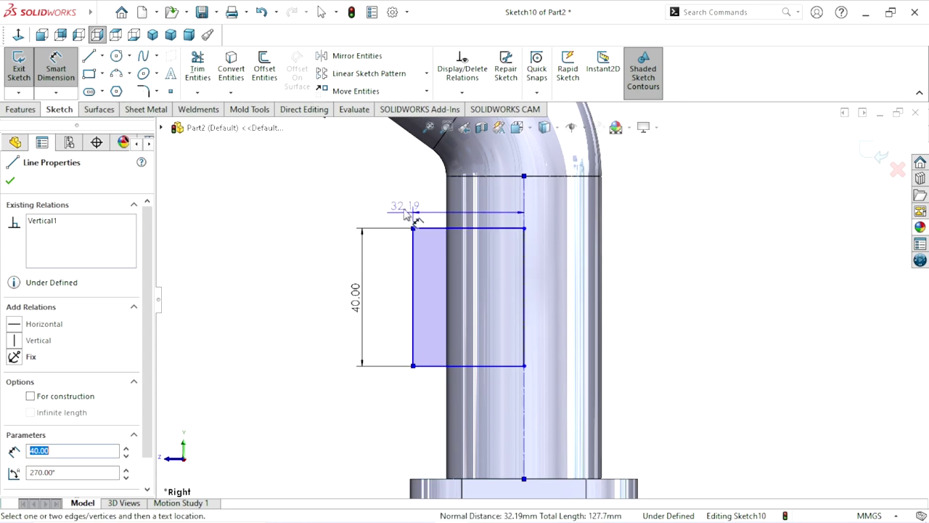
click(377, 205)
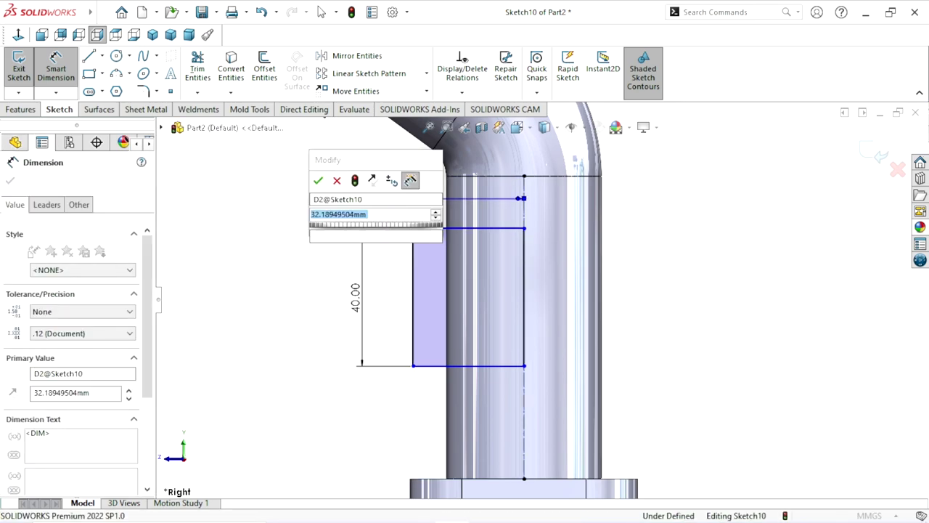
text(33)
click(318, 181)
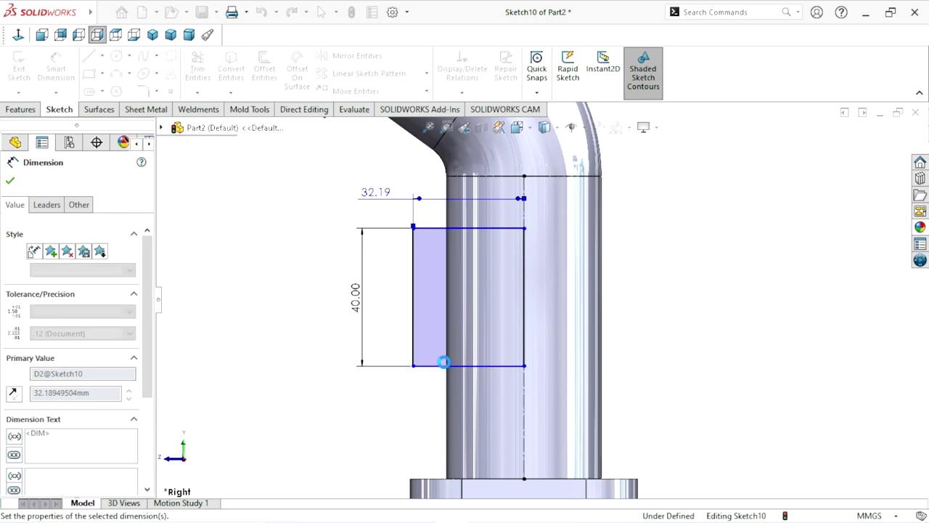
scroll(465, 377, down, 1)
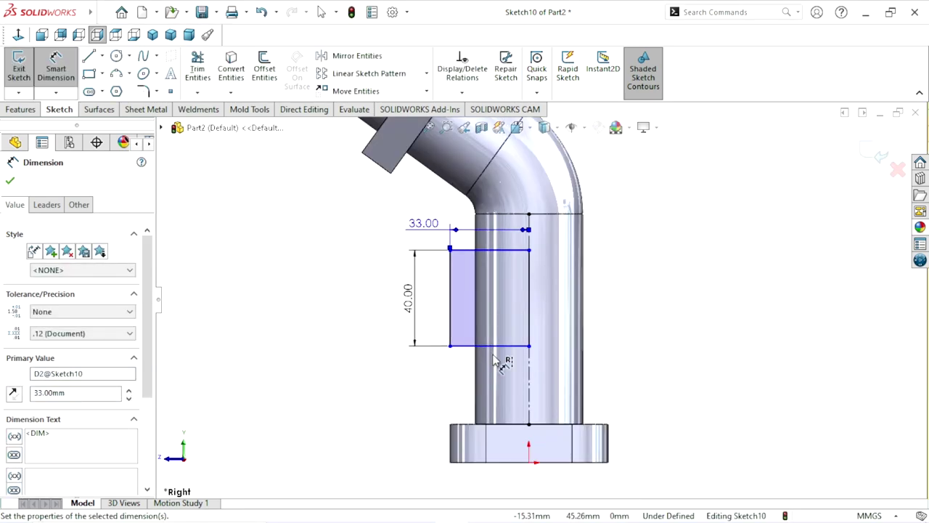
scroll(501, 358, up, 2)
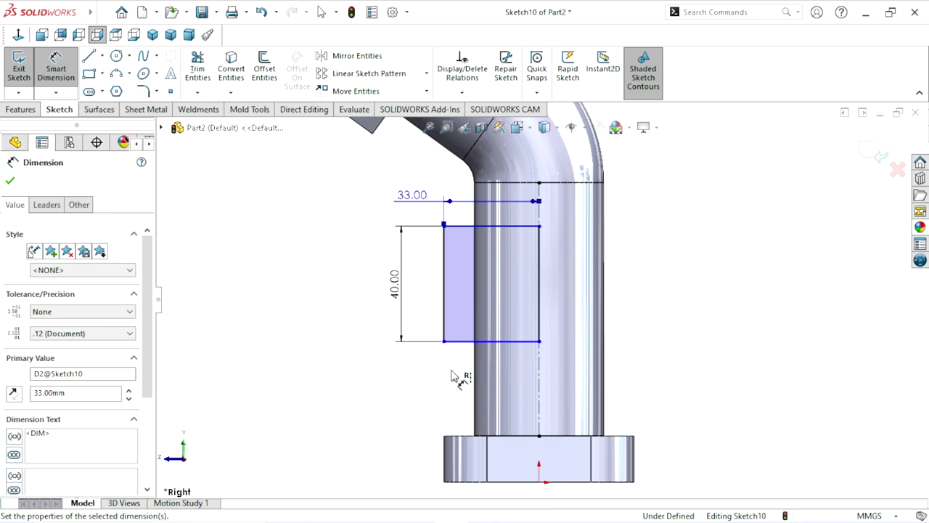
Place the rectangle's bottom edge 50 mm above the base's bottom edge
click(461, 344)
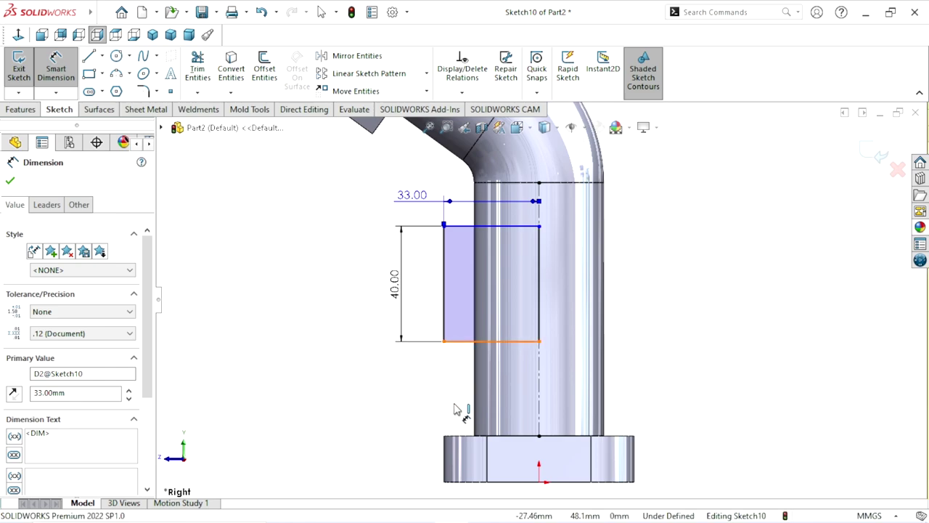
click(472, 483)
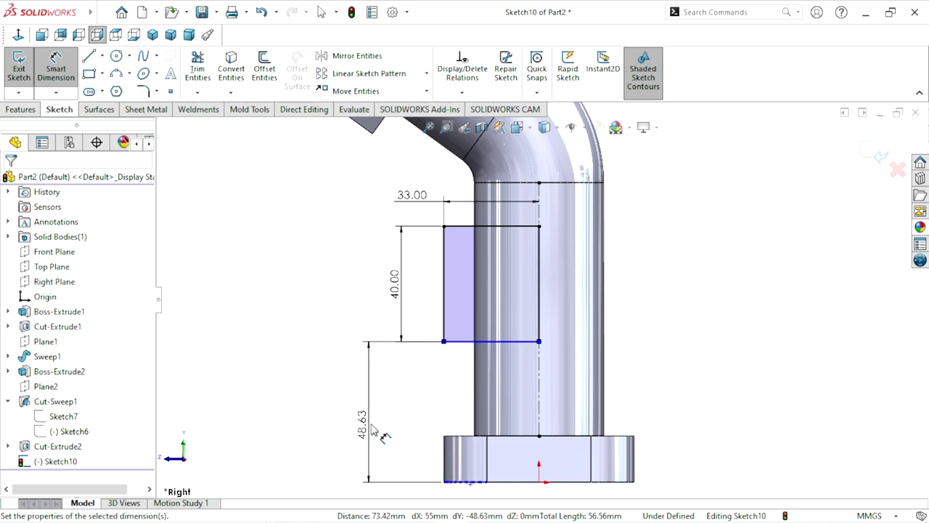
click(374, 431)
text(50)
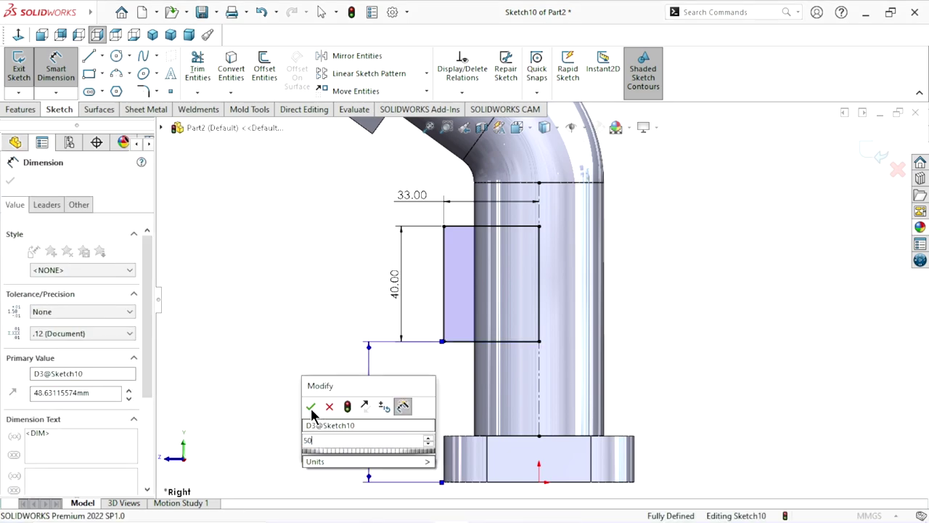
click(311, 408)
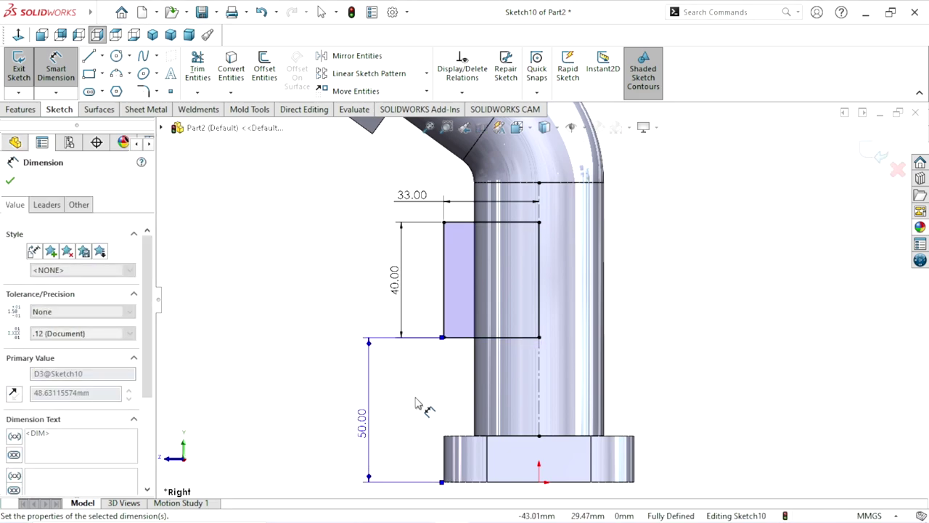
scroll(416, 399, down, 2)
scroll(494, 298, up, 2)
scroll(550, 225, down, 2)
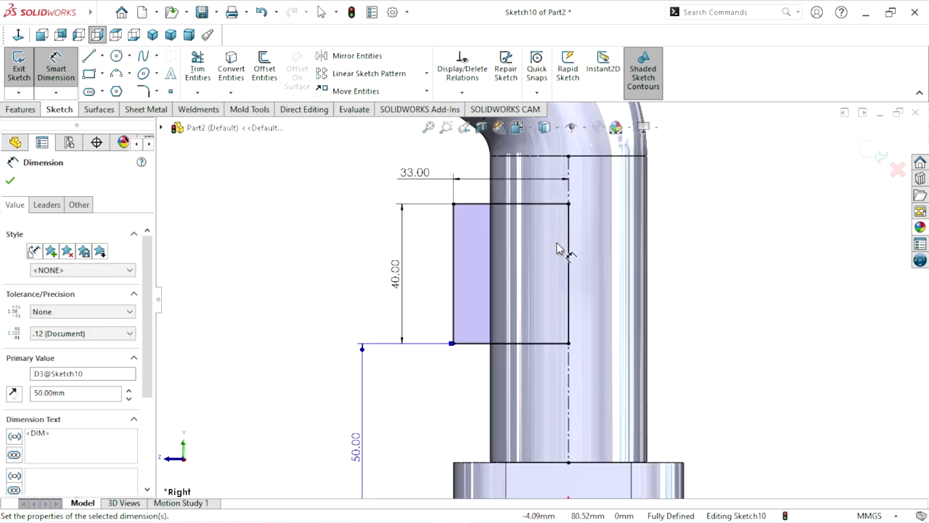
scroll(557, 249, up, 1)
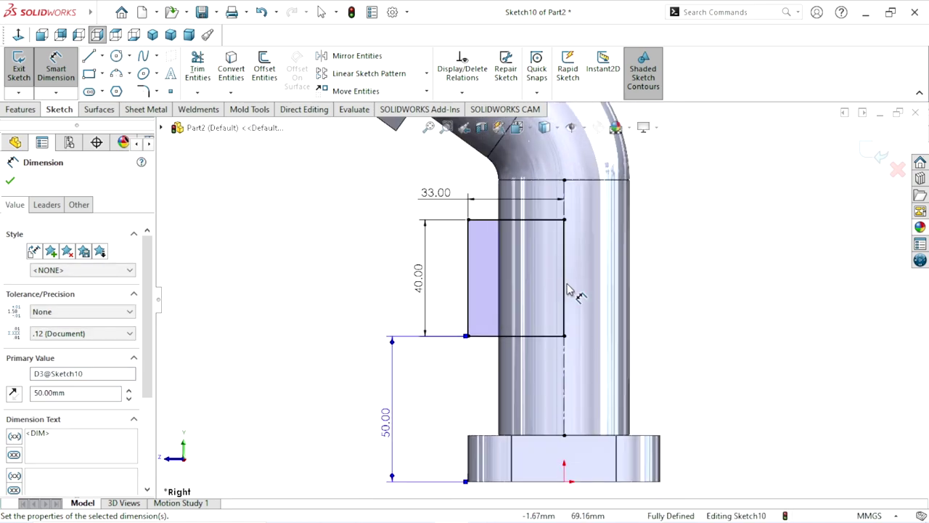
click(10, 180)
click(144, 92)
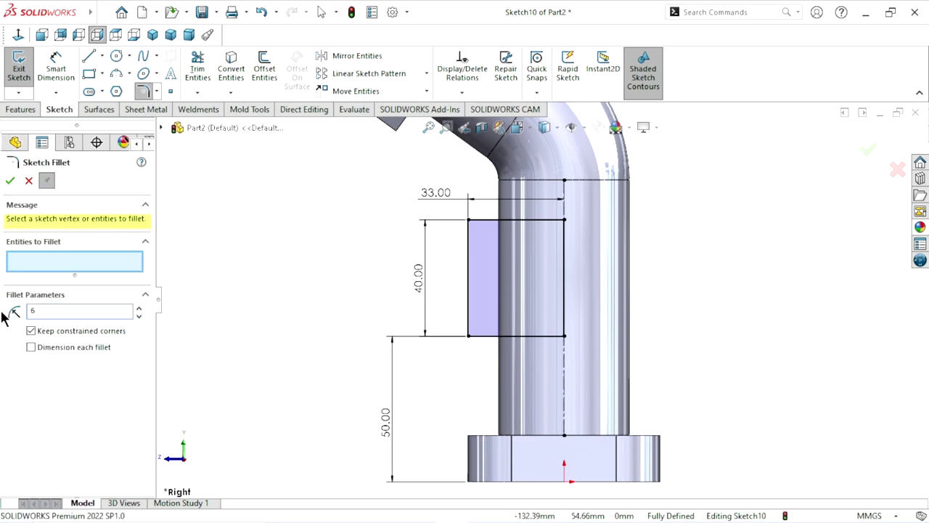
Round the rectangle's top-left and bottom-left corners with 6 mm sketch fillets
click(469, 221)
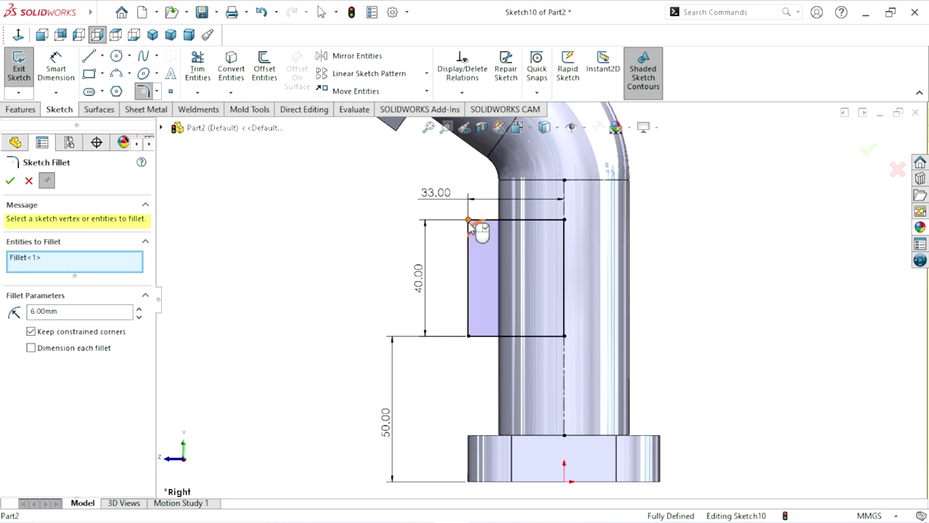
click(468, 337)
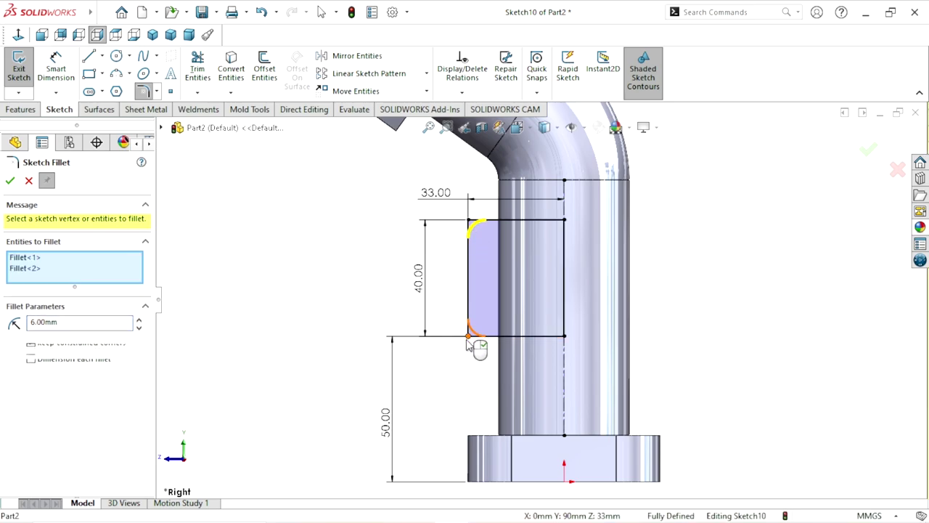
click(10, 182)
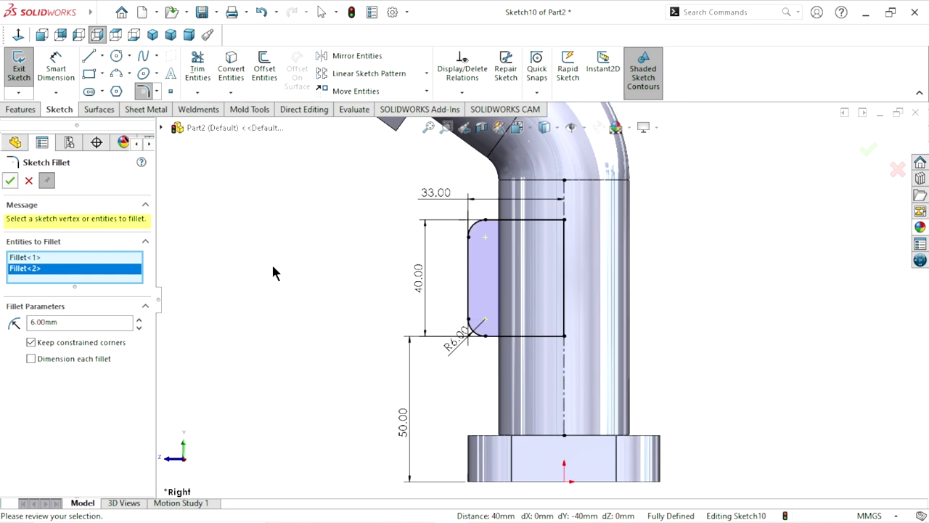
click(10, 182)
Revolve the sketch 360° about the centerline into a collar and orbit to view it
click(27, 110)
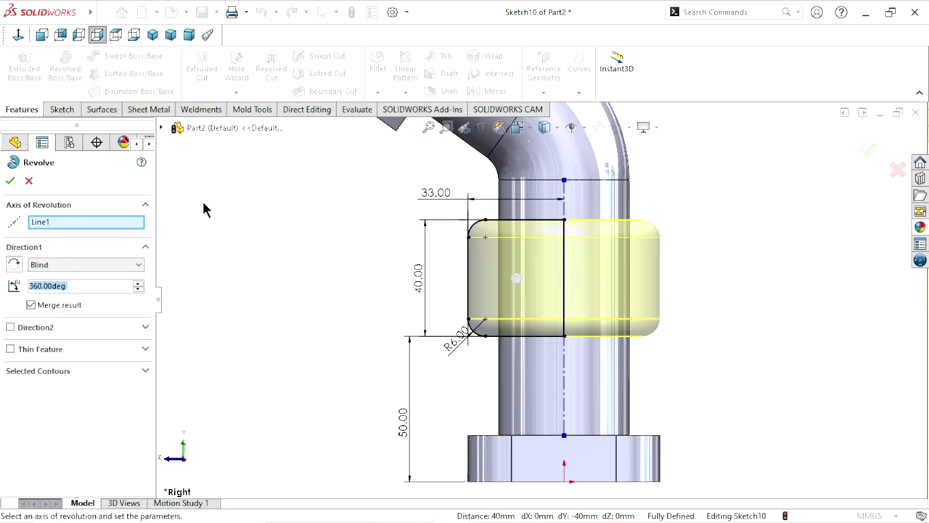
click(11, 182)
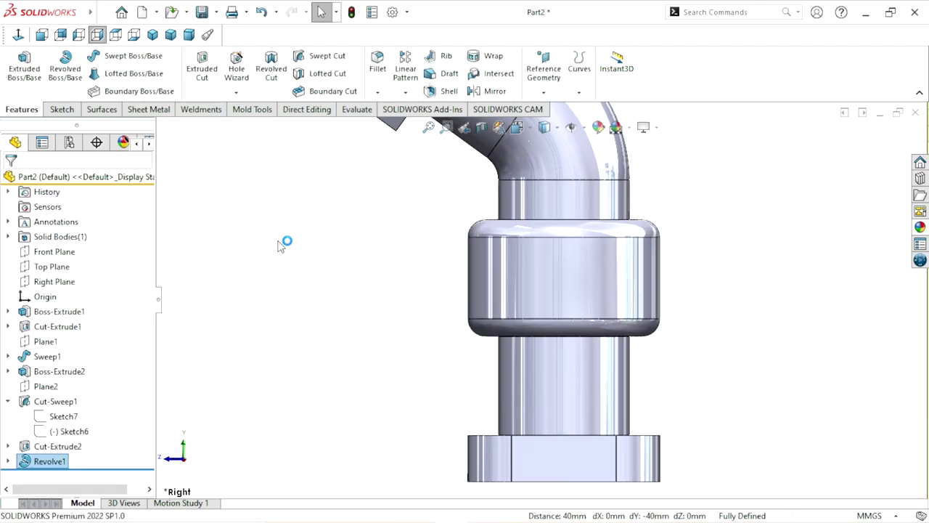
mouse_move(353, 290)
middle_down()
mouse_move(390, 380)
mouse_move(300, 266)
mouse_move(286, 218)
mouse_move(313, 309)
mouse_move(357, 347)
mouse_move(540, 326)
mouse_move(721, 272)
middle_up()
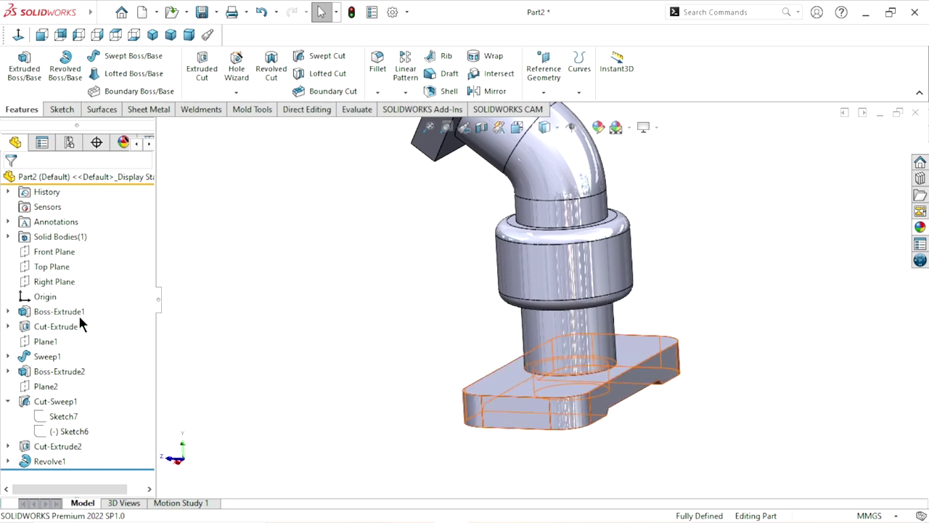
Open a new Right Plane sketch and draw a vertical centerline up from the origin through the bend
click(60, 280)
click(75, 260)
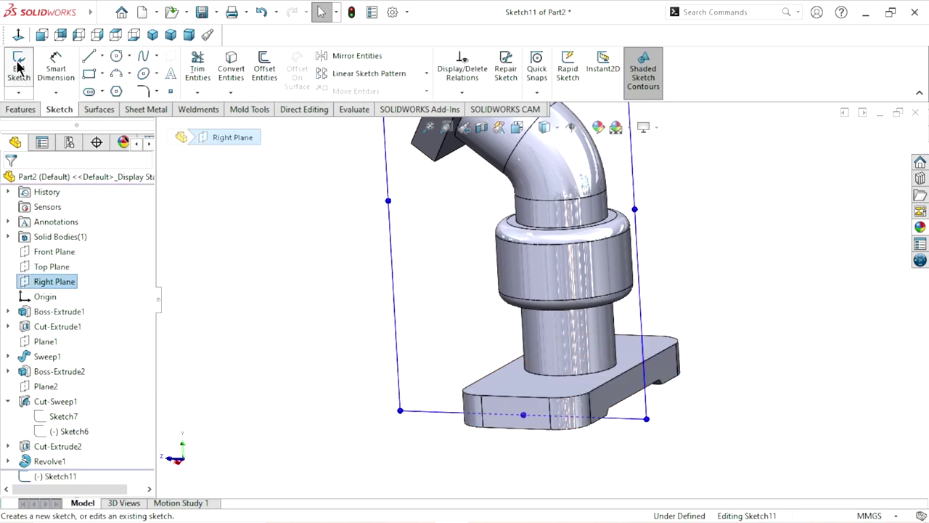
scroll(608, 313, down, 3)
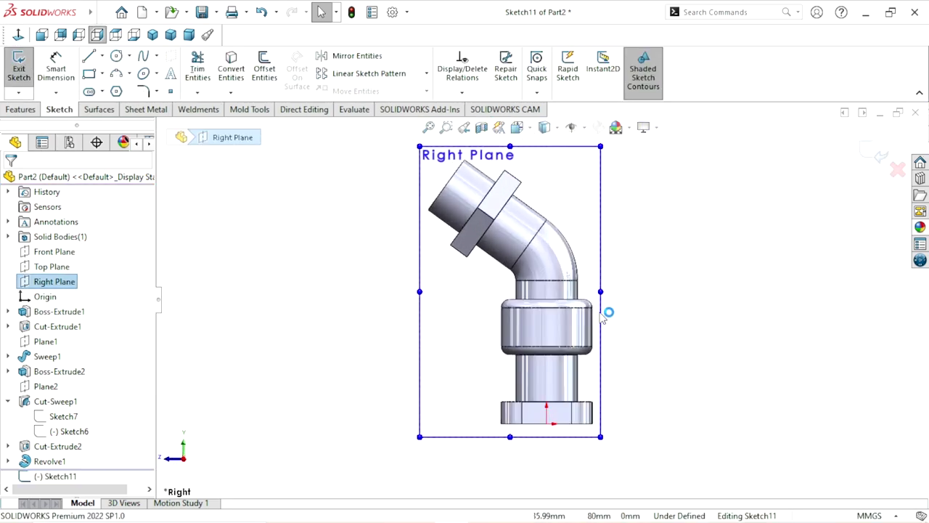
click(218, 194)
click(102, 58)
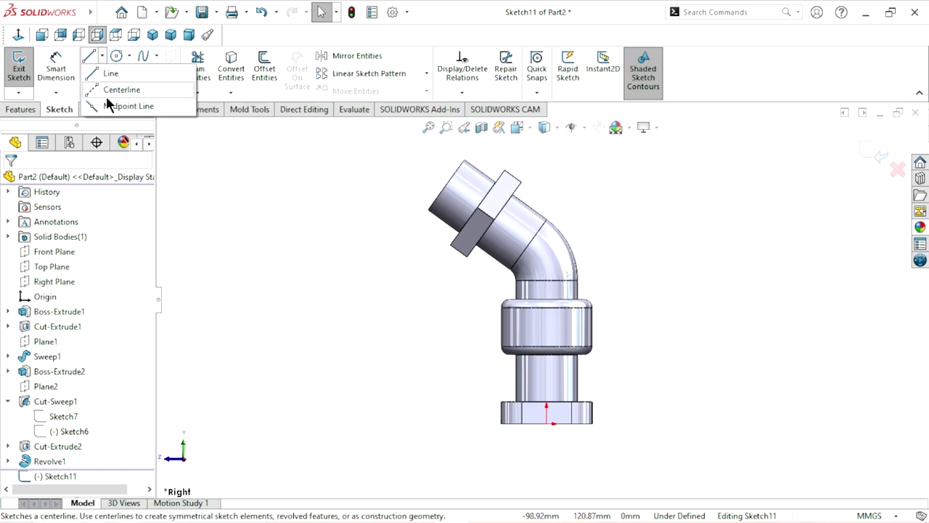
click(113, 90)
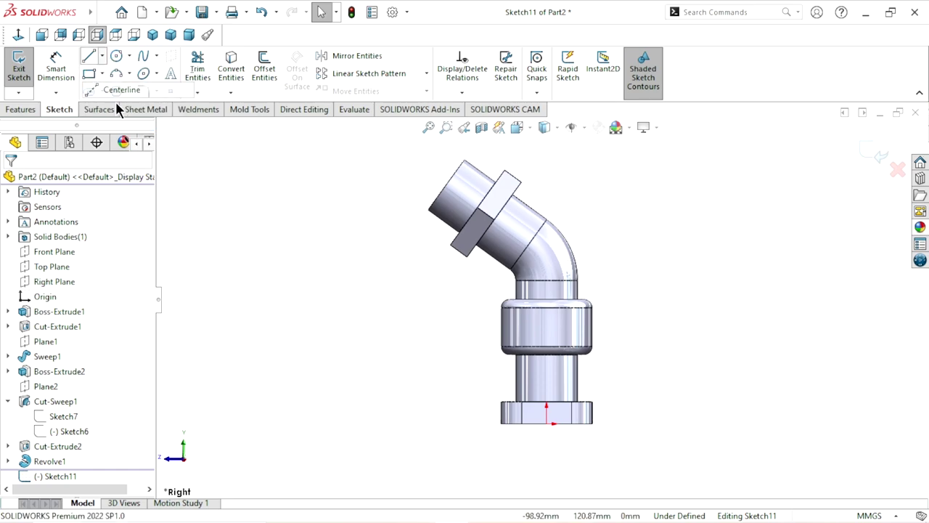
click(546, 402)
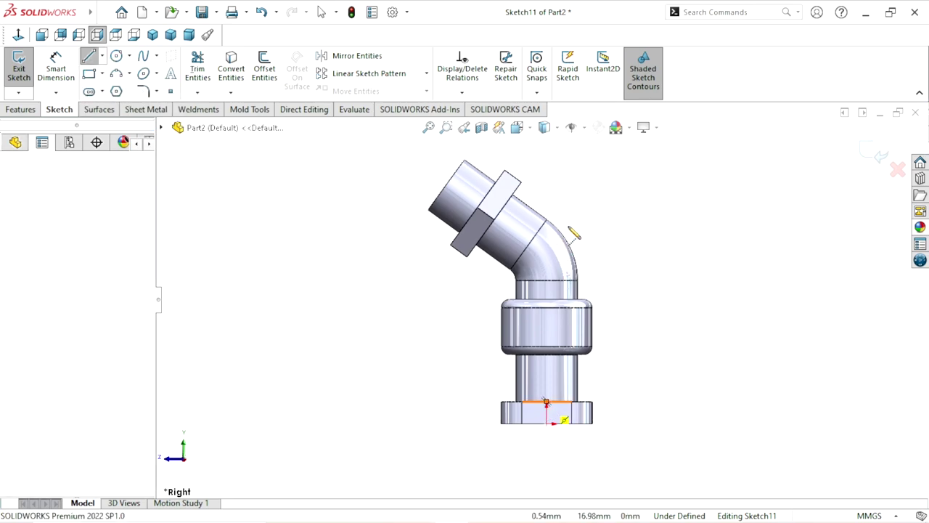
click(546, 177)
right_click(658, 281)
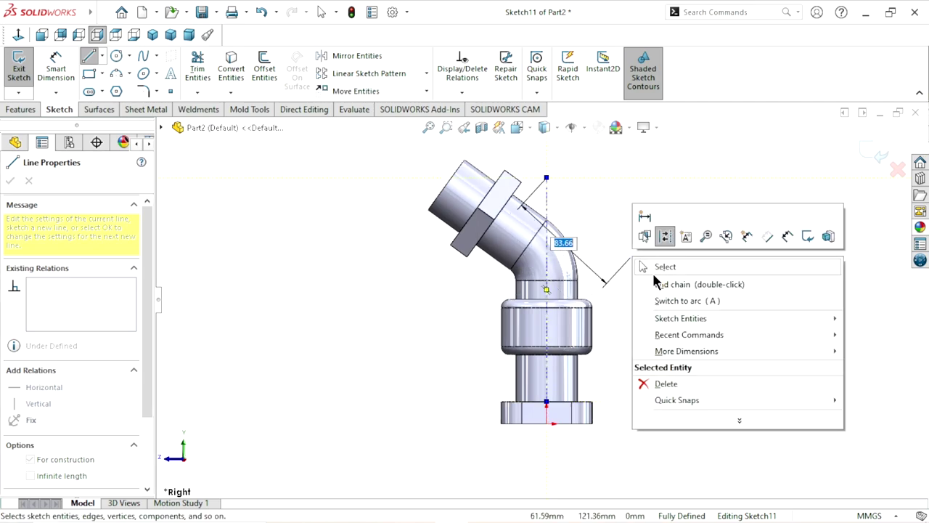
click(660, 266)
scroll(559, 359, down, 3)
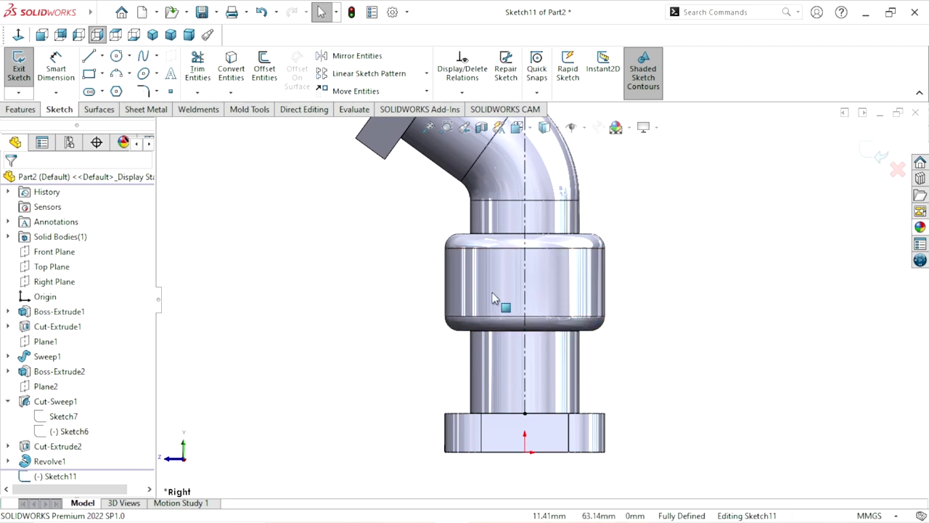
scroll(494, 300, down, 1)
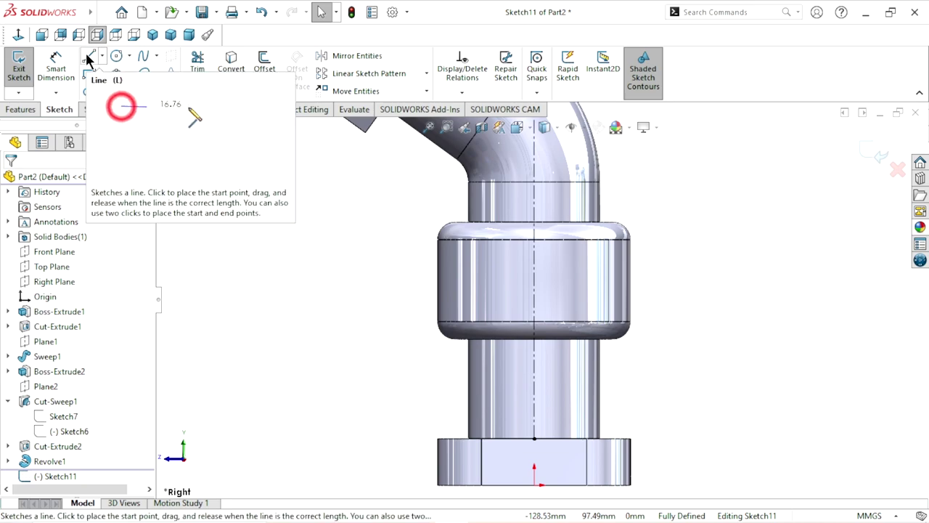
Draw the profile's top line, left side, and bottom line across to the centerline
key(l)
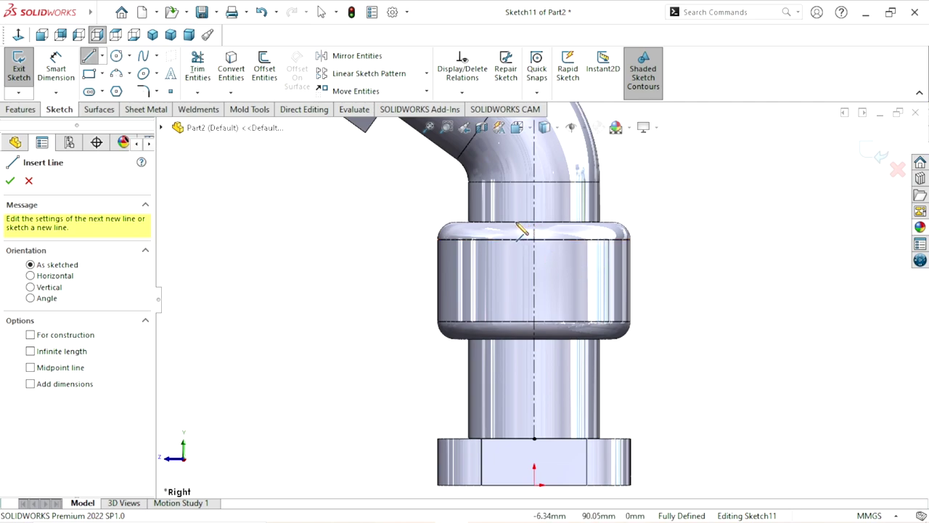
click(519, 230)
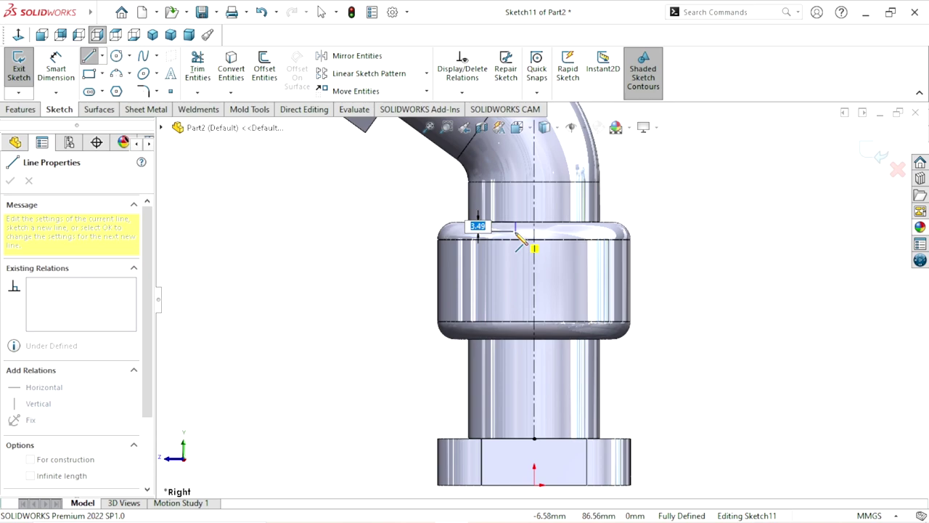
click(459, 231)
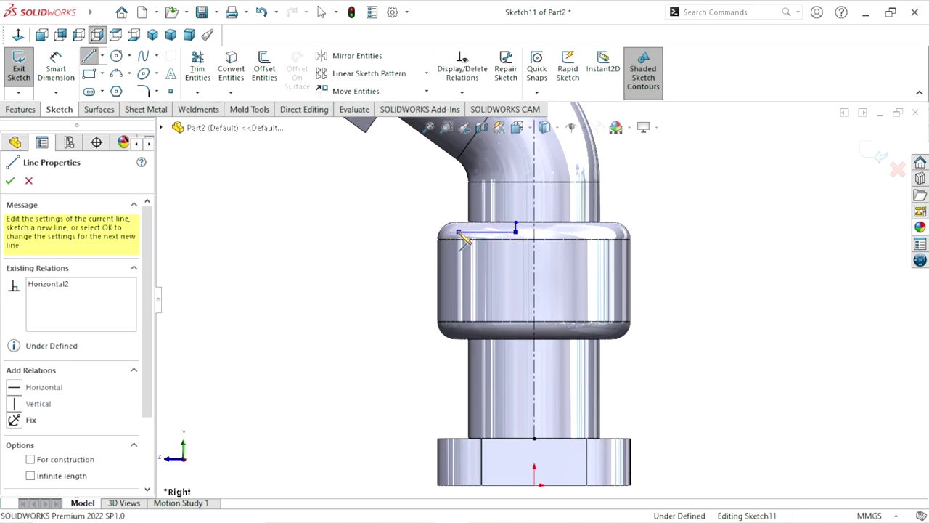
click(459, 329)
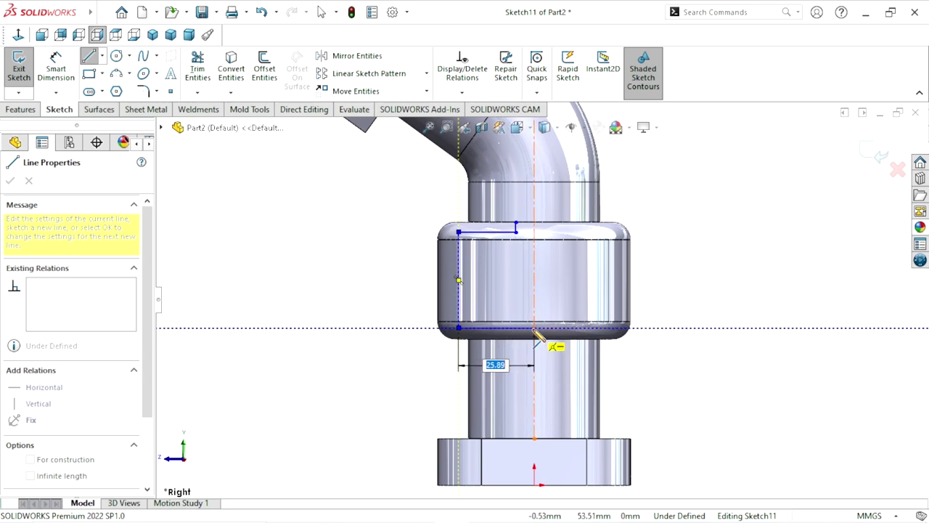
click(535, 327)
right_click(690, 211)
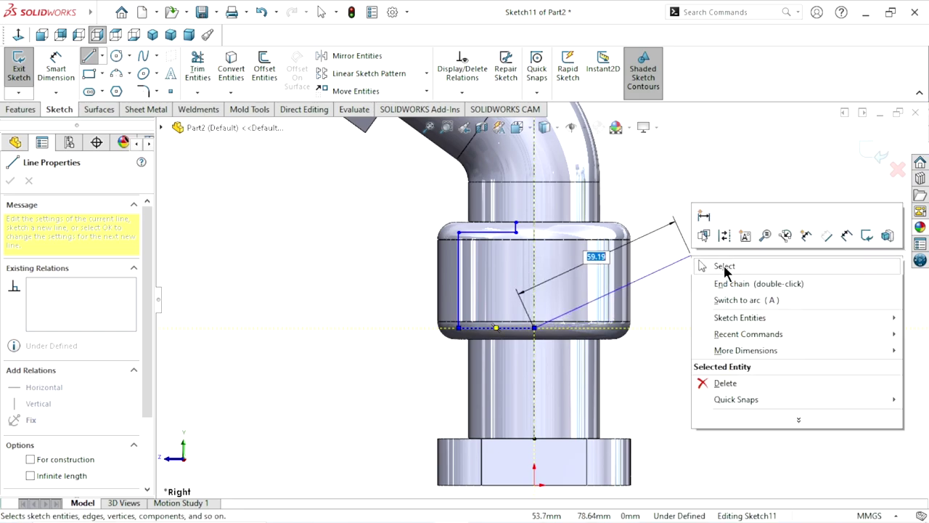
click(720, 264)
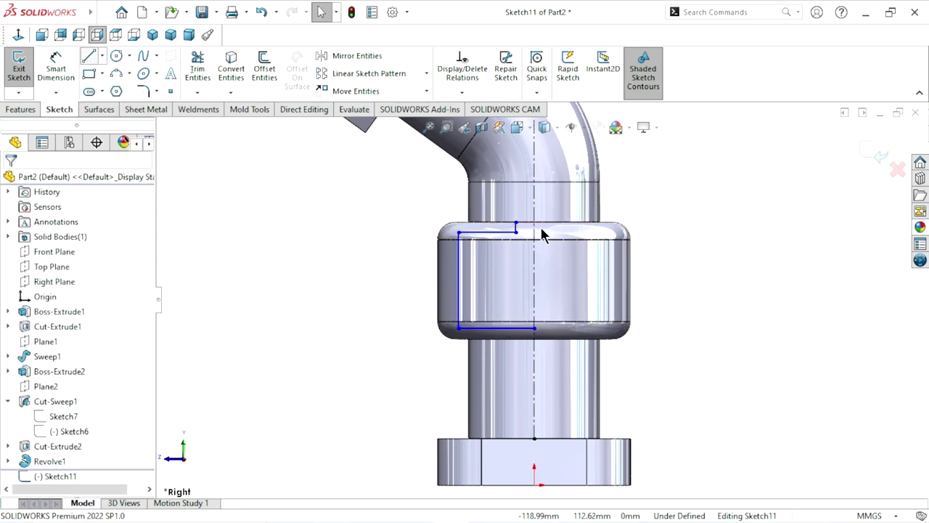
Add a short step to the centerline and close the profile down along it
key(l)
click(516, 225)
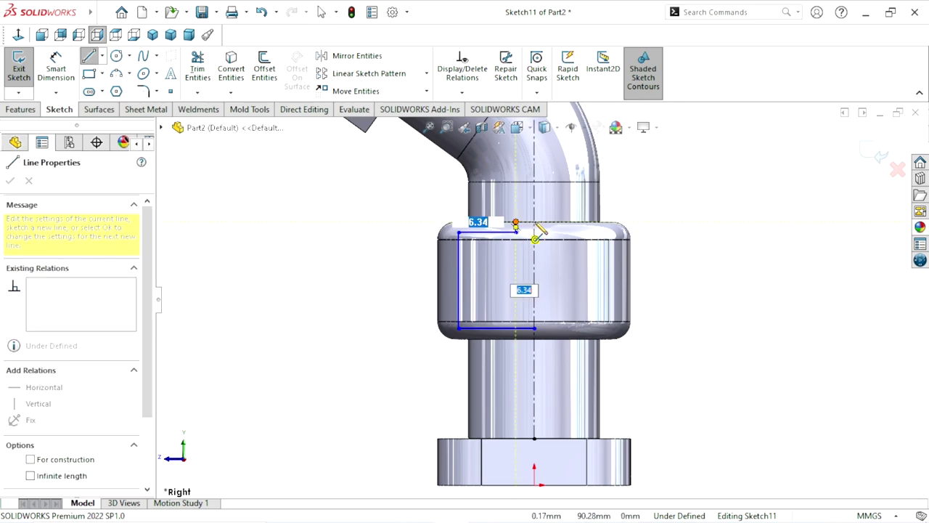
click(534, 222)
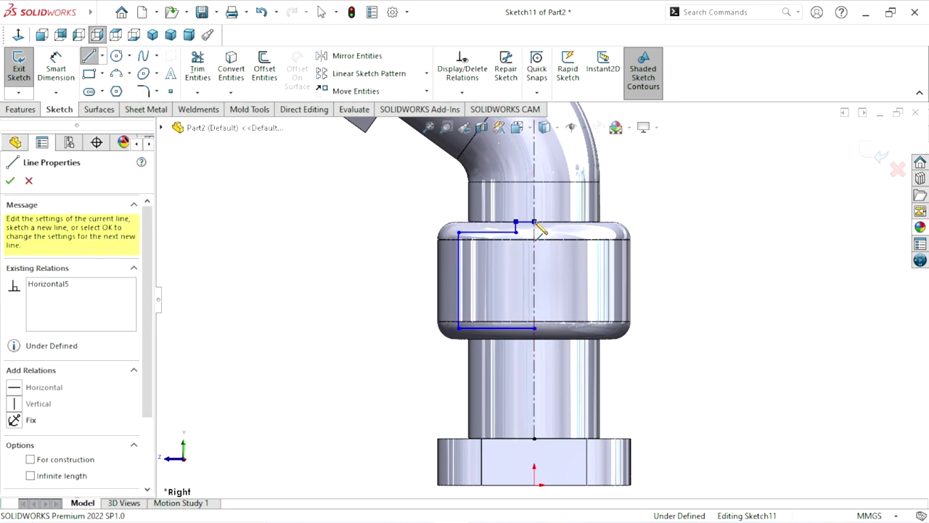
click(534, 328)
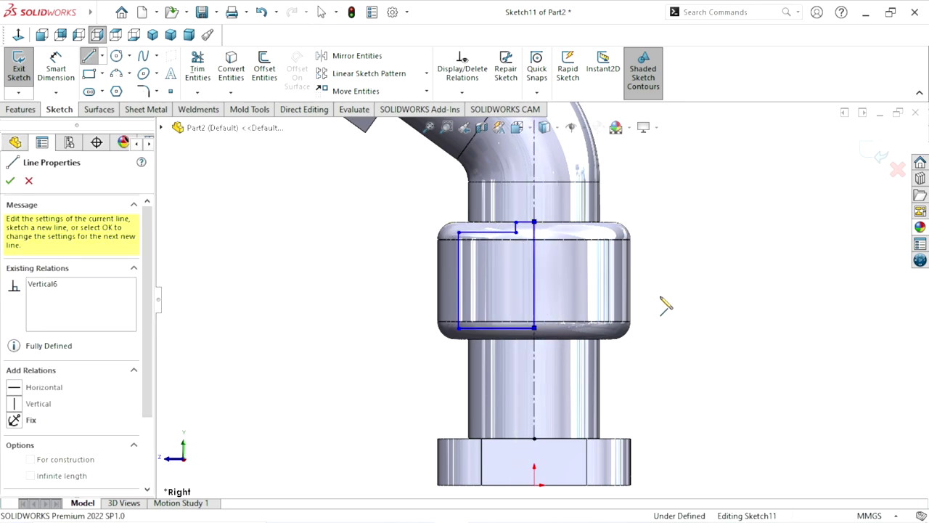
right_click(713, 361)
click(726, 362)
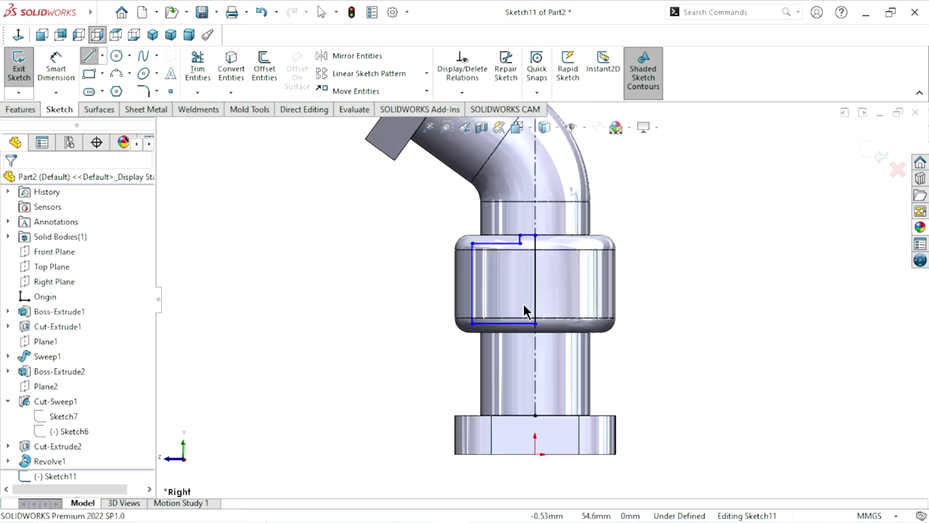
scroll(516, 286, down, 2)
scroll(540, 266, down, 1)
scroll(541, 266, down, 1)
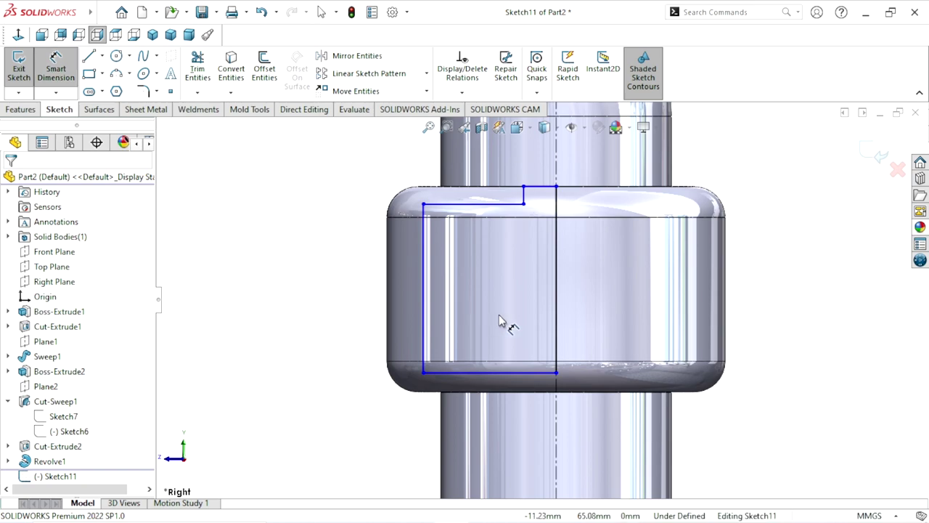
Dimension the profile's left side to 32 mm
click(424, 293)
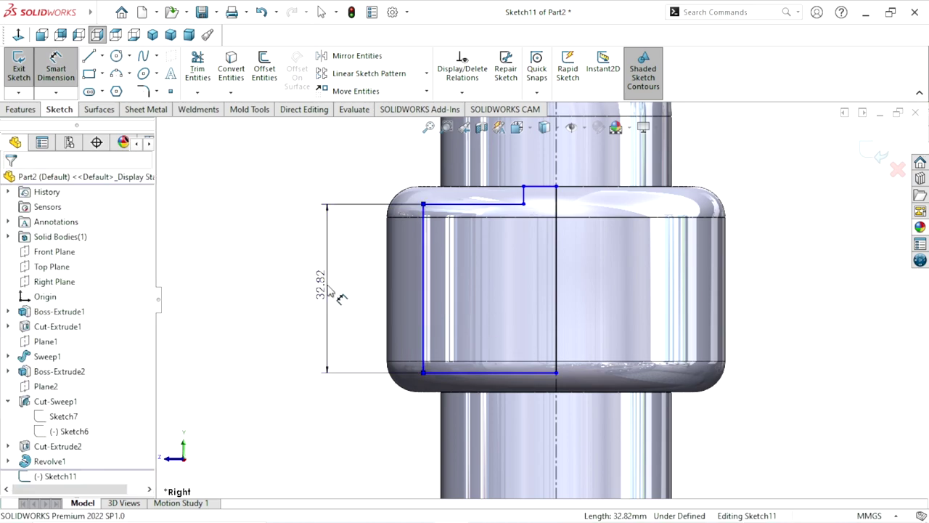
click(331, 291)
text(32)
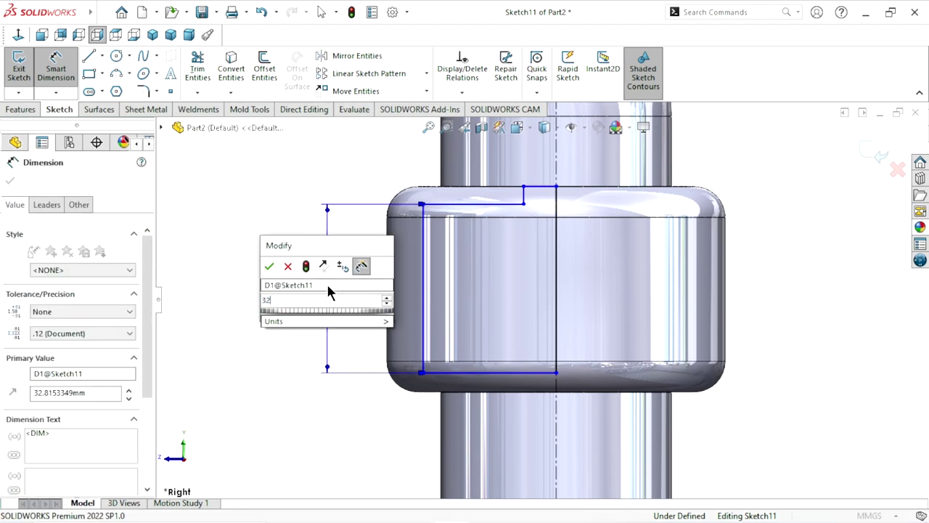
click(269, 266)
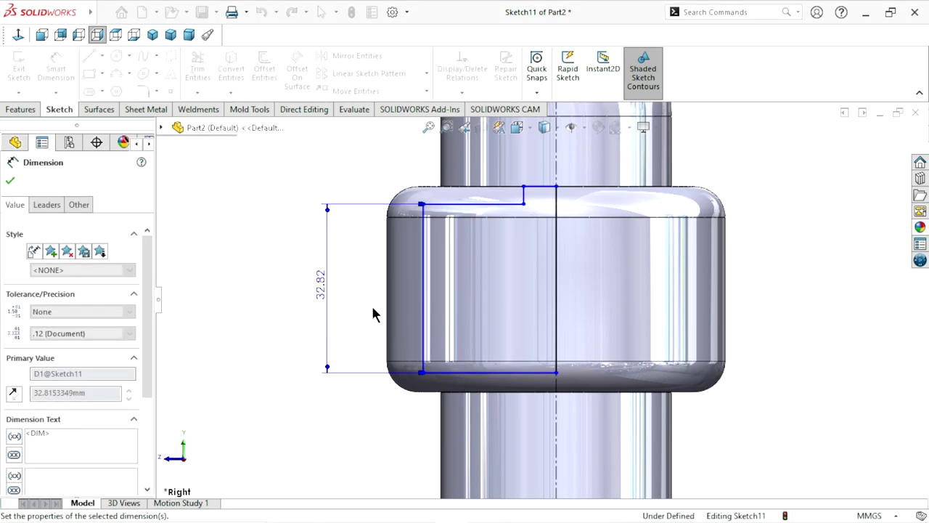
click(10, 180)
key(Escape)
Draw a horizontal centerline starting from the collar's right edge
click(102, 56)
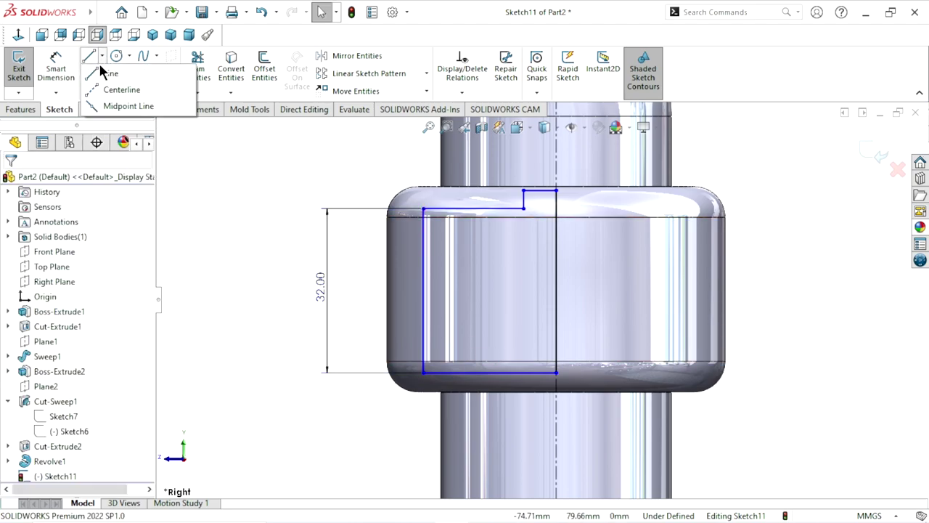
click(726, 289)
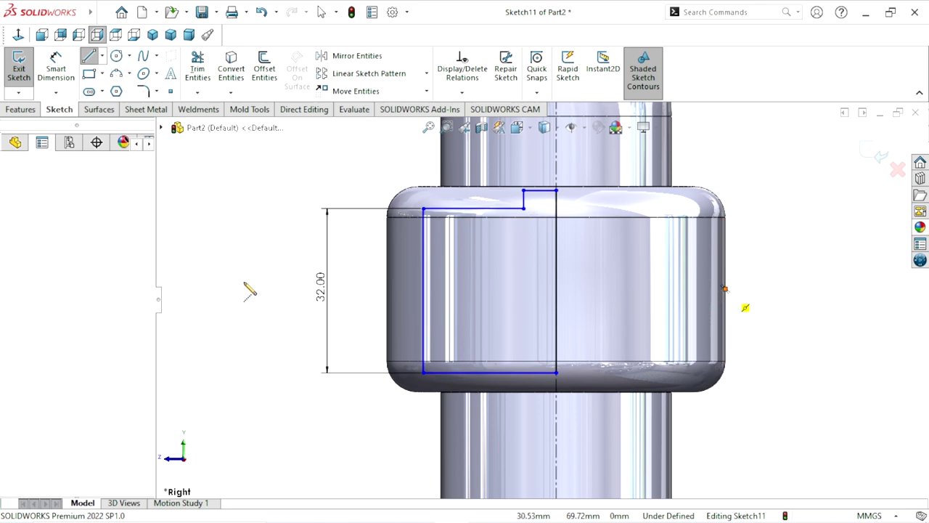
click(227, 290)
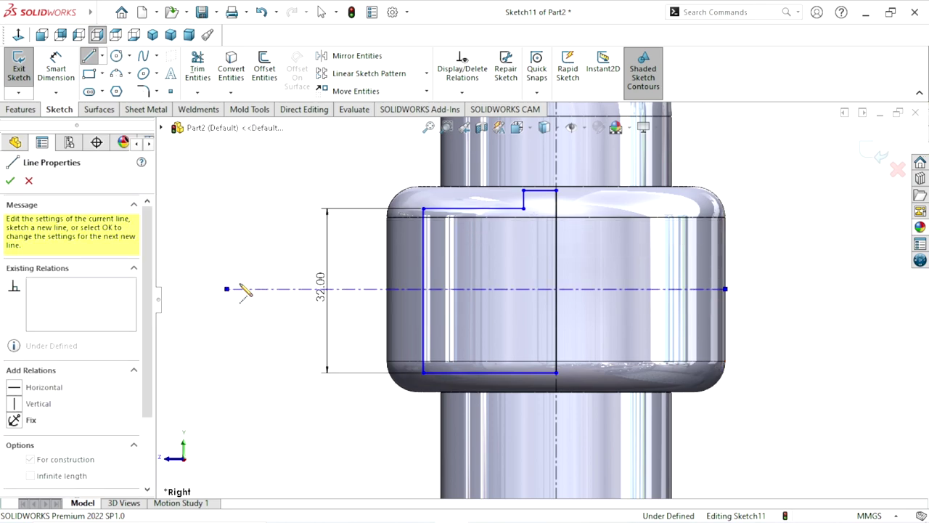
Make the profile's top and bottom lines symmetric about the horizontal centerline
right_click(261, 250)
click(283, 265)
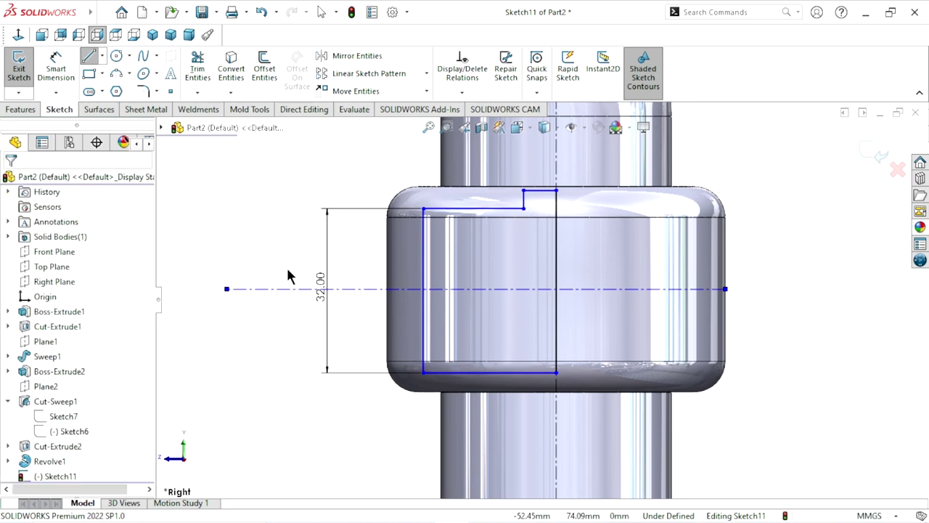
click(451, 215)
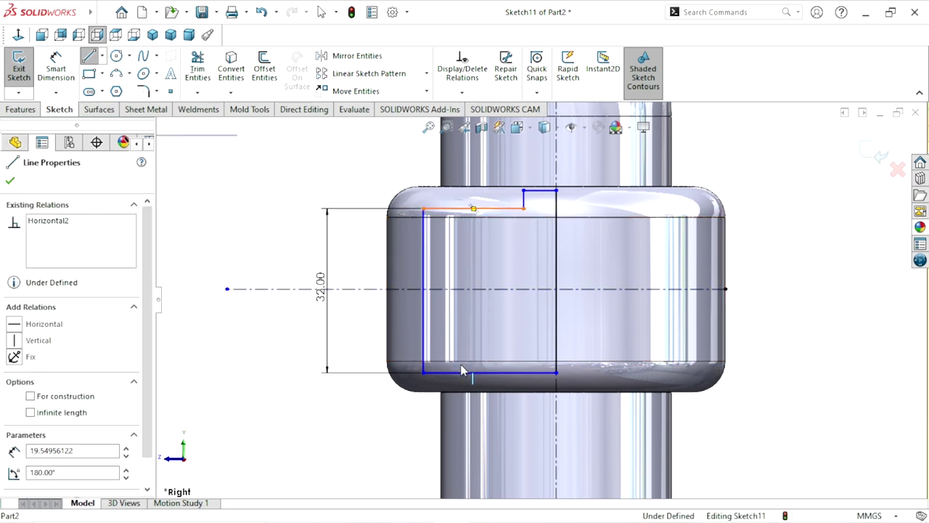
ctrl+click(463, 374)
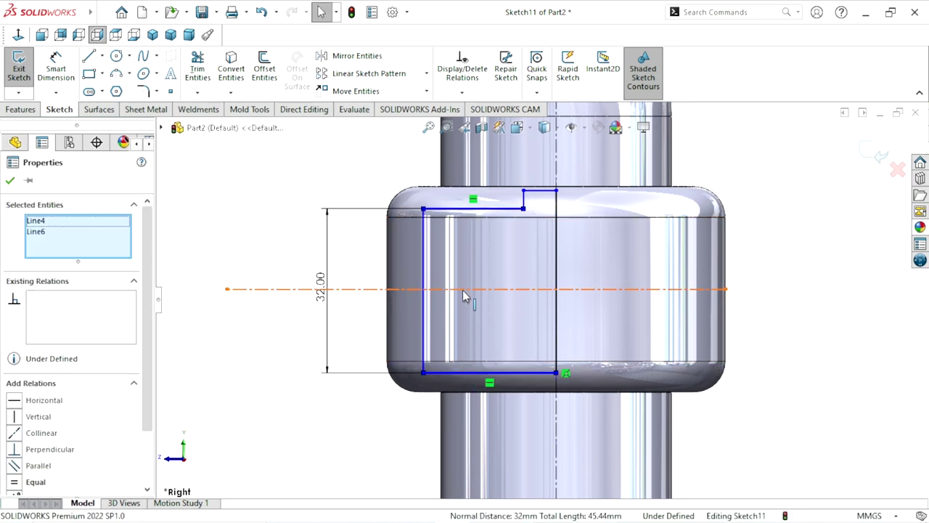
ctrl+click(401, 289)
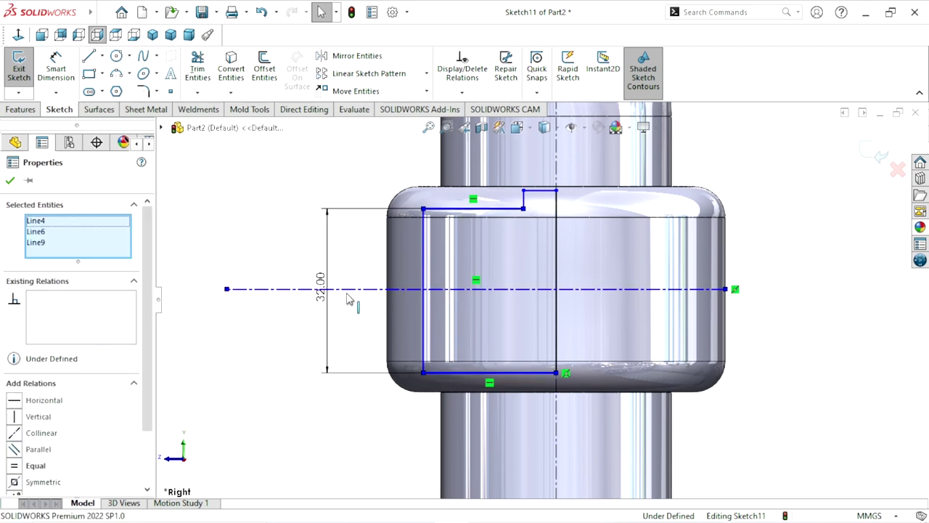
click(15, 482)
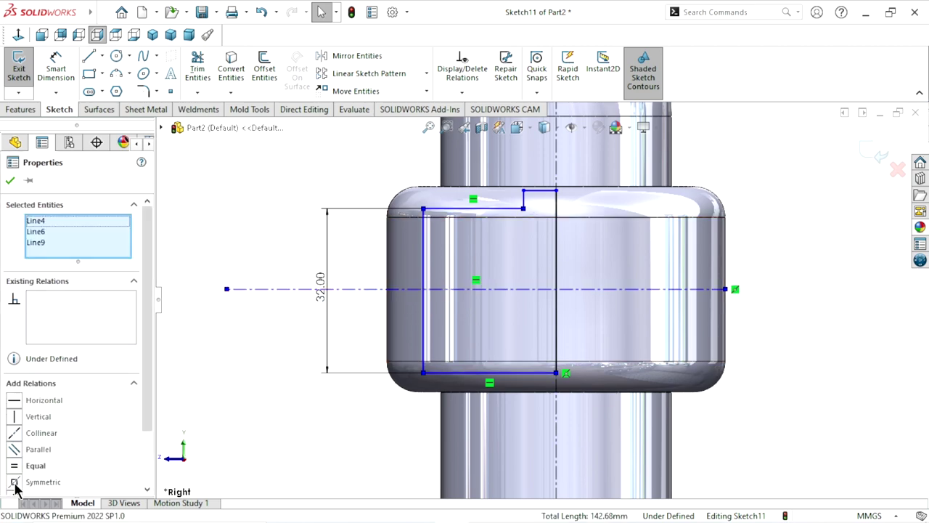
click(10, 180)
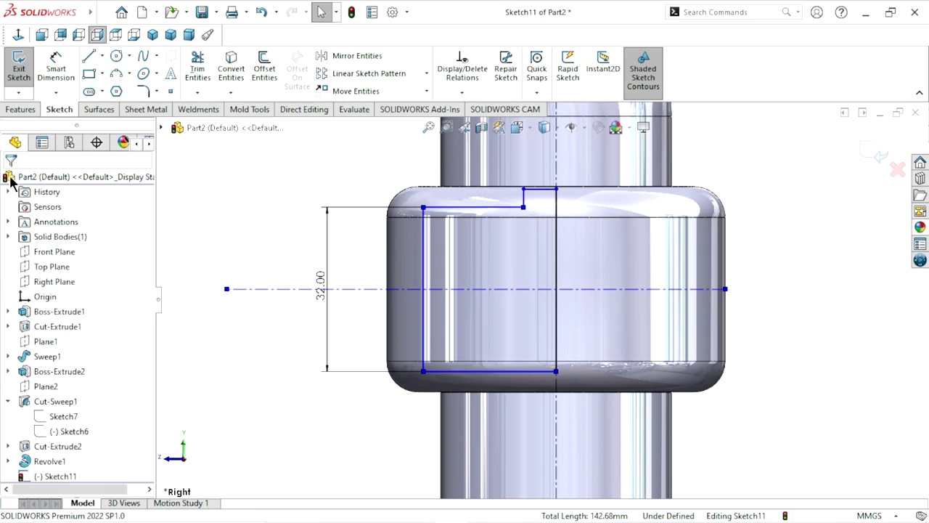
scroll(548, 253, up, 2)
scroll(549, 253, down, 2)
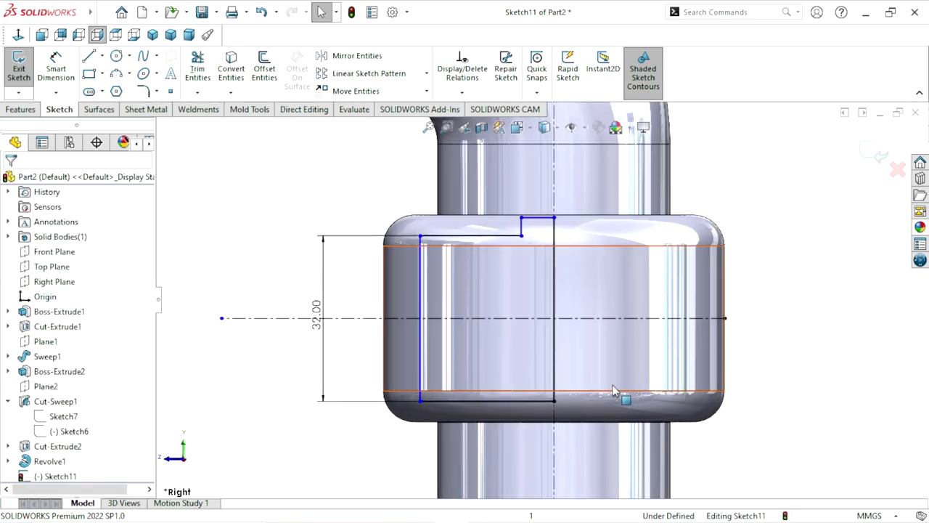
scroll(544, 426, down, 1)
scroll(520, 333, up, 1)
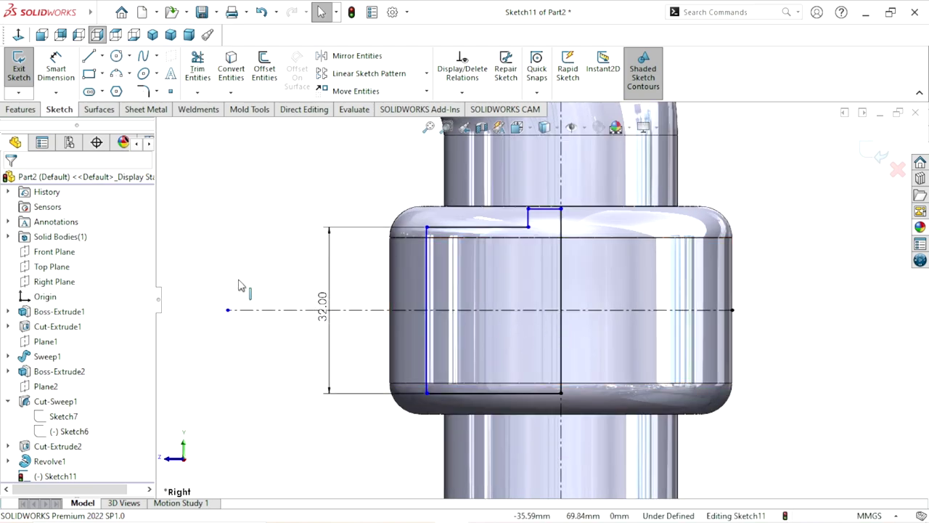
Space the profile's left side 29 mm (entered as 33-4) from the vertical centerline
click(71, 76)
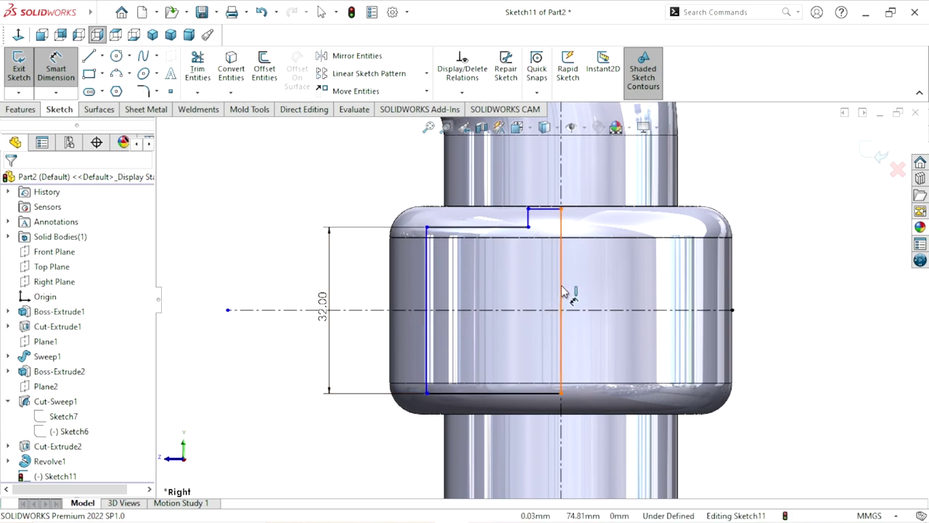
click(428, 294)
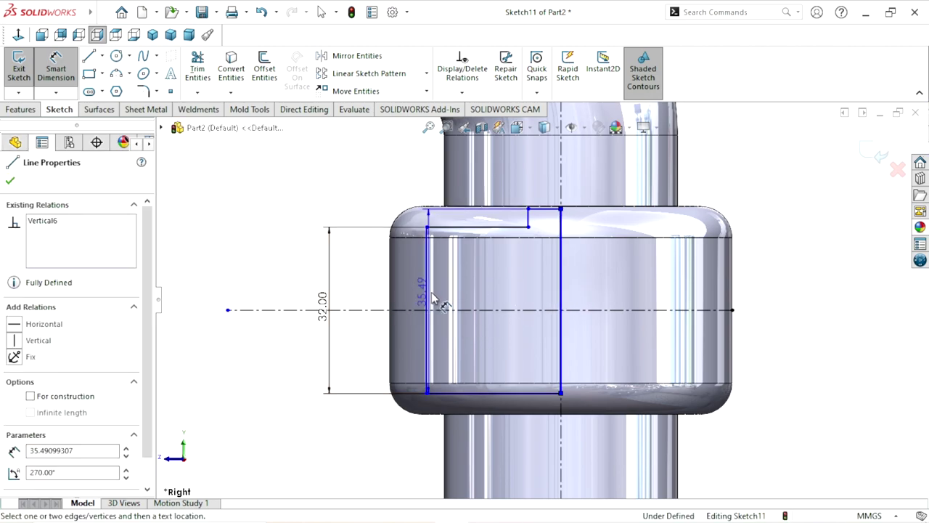
click(428, 305)
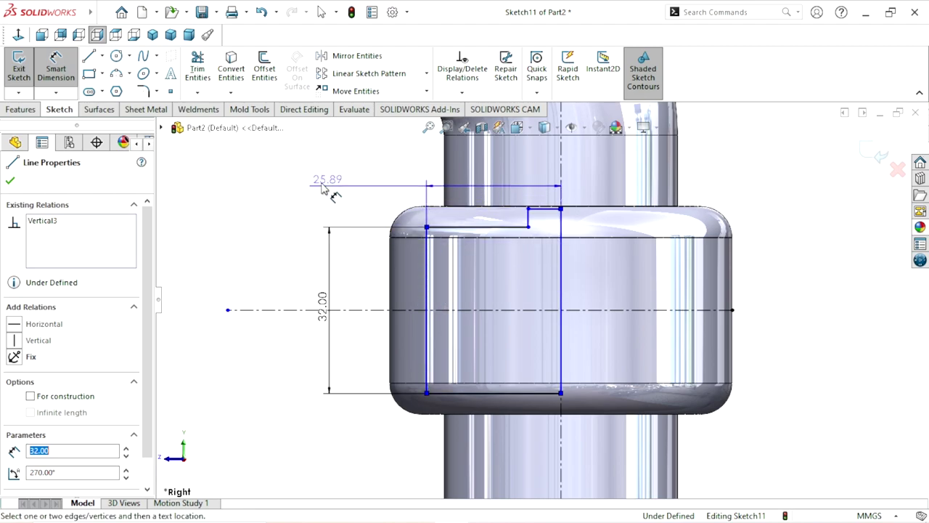
click(322, 188)
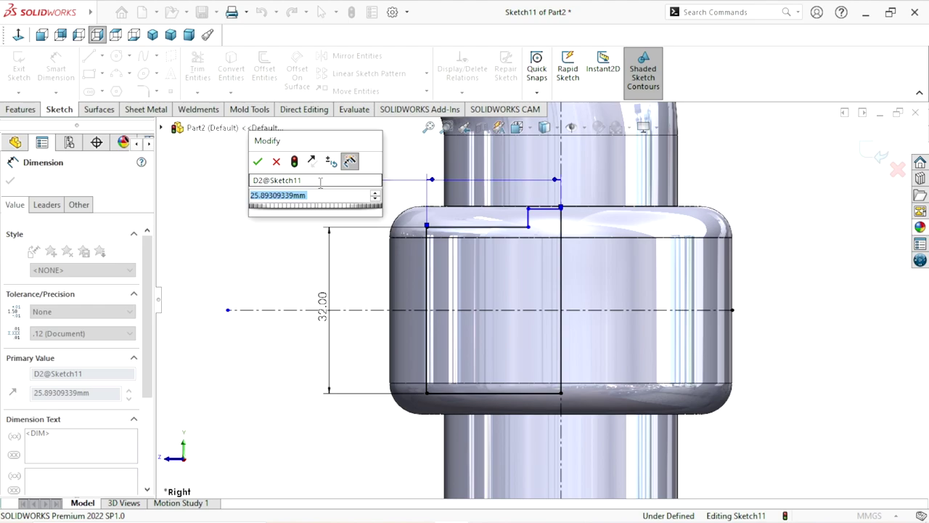
text(33-)
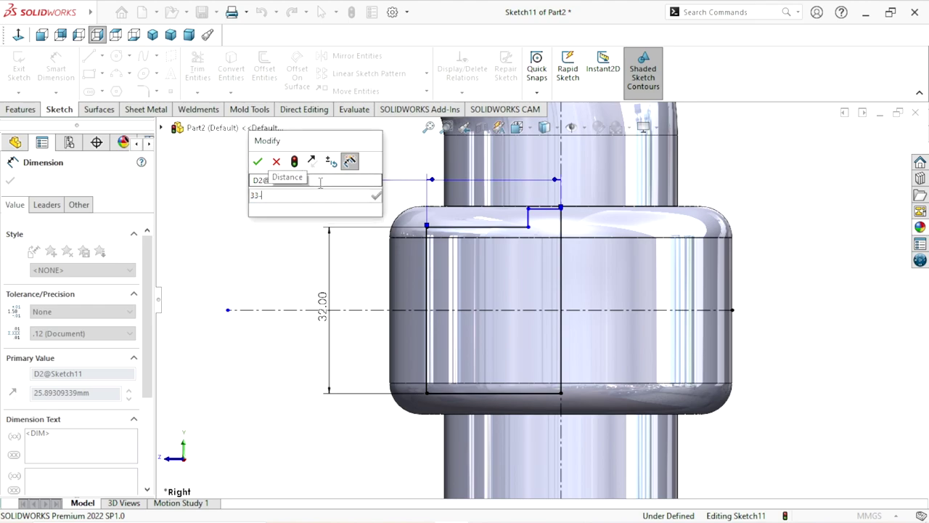
text(4)
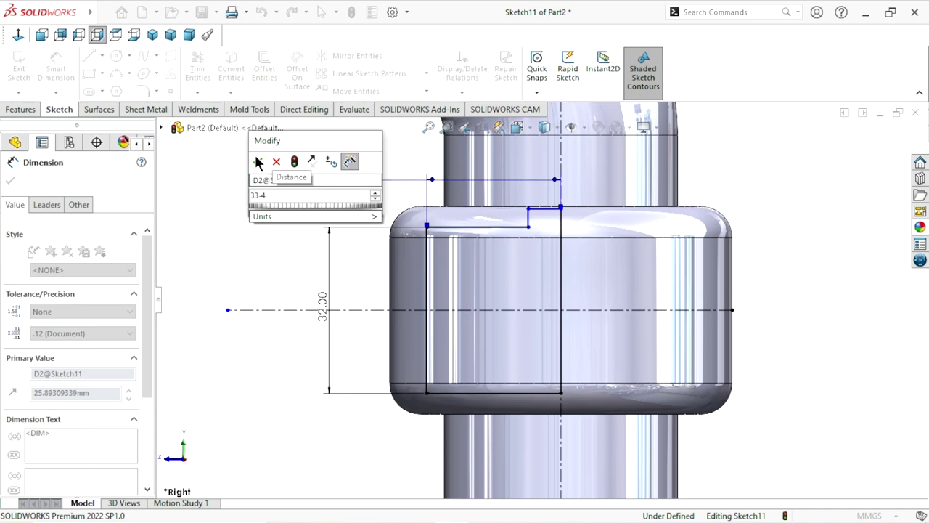
click(260, 165)
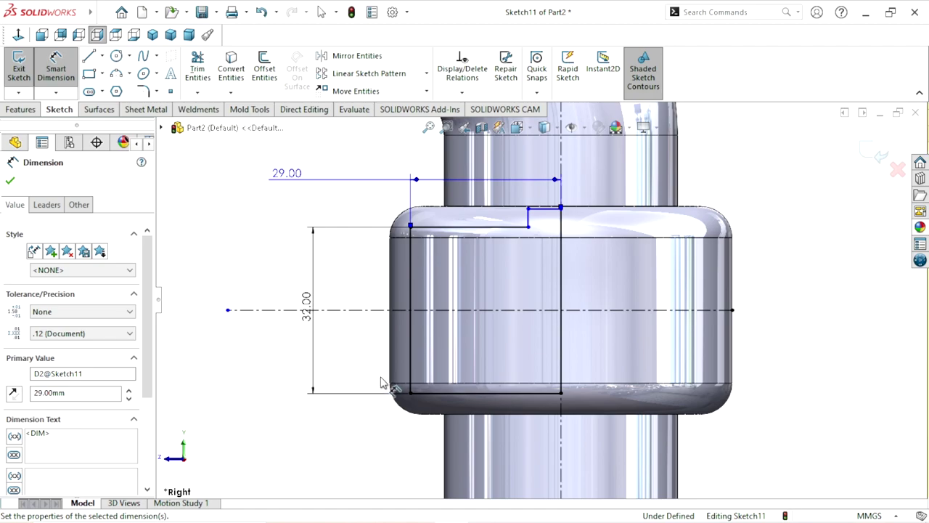
Switch the model display to Hidden Lines Visible and deselect the dimension
scroll(407, 374, up, 2)
scroll(425, 363, up, 1)
scroll(541, 263, down, 2)
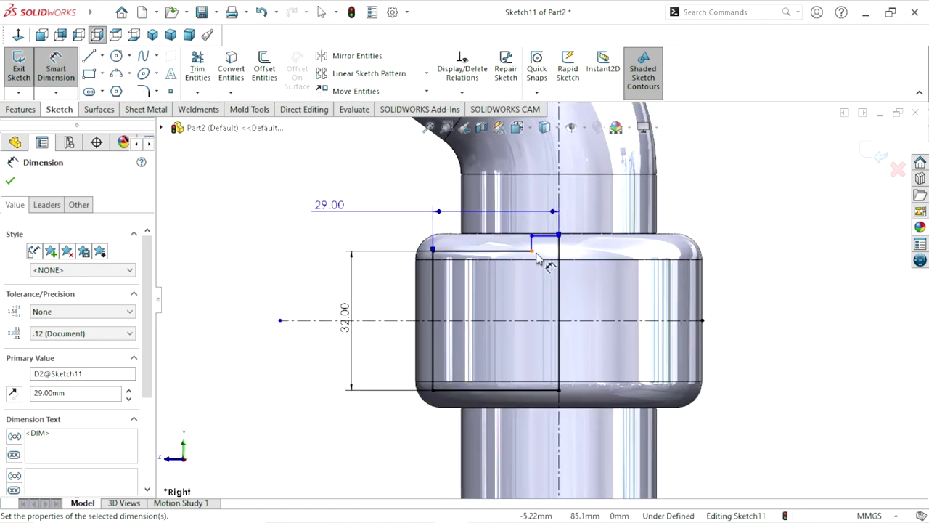
scroll(556, 251, down, 1)
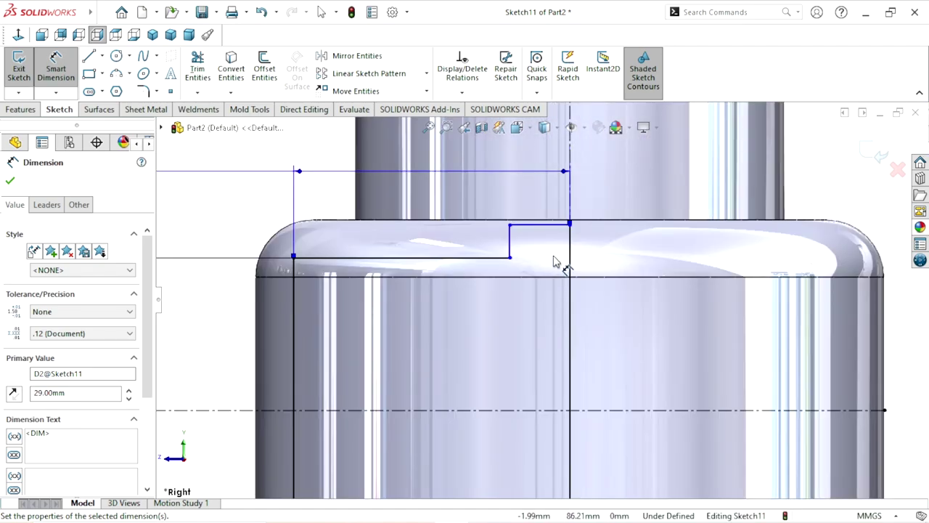
scroll(553, 263, down, 1)
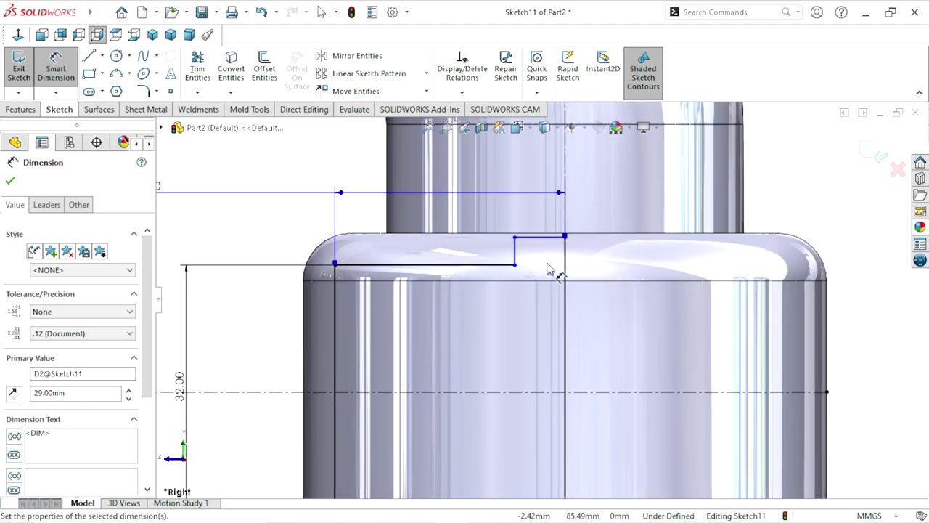
click(546, 128)
click(548, 203)
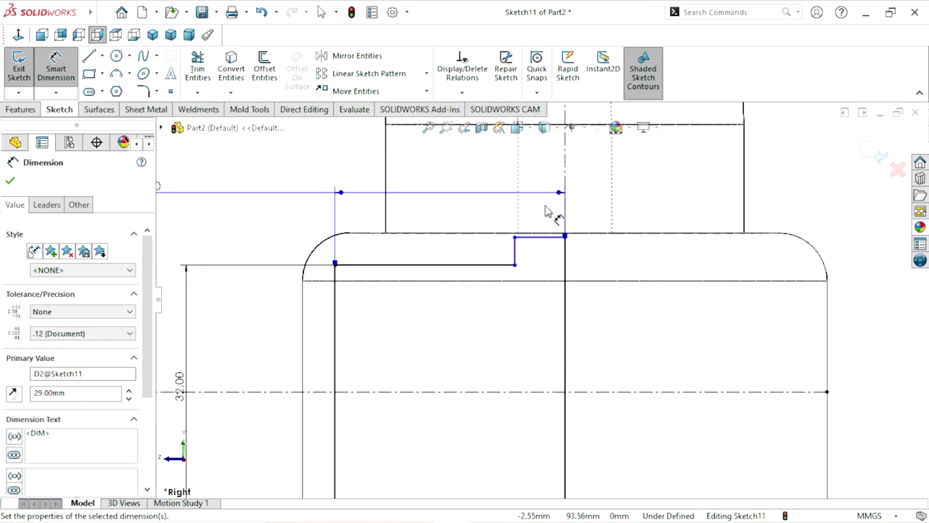
scroll(537, 327, up, 1)
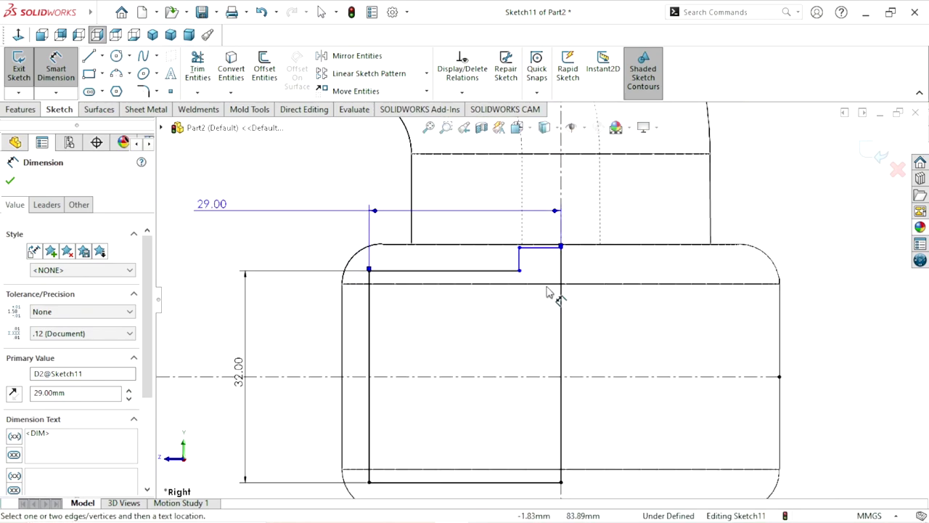
click(784, 223)
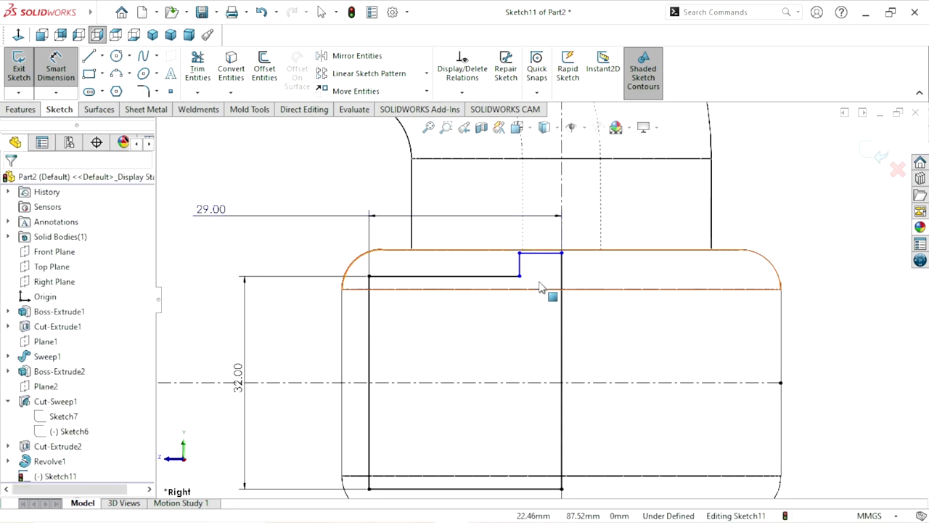
Make the short vertical step line collinear with the pipe's outer silhouette edge
click(522, 238)
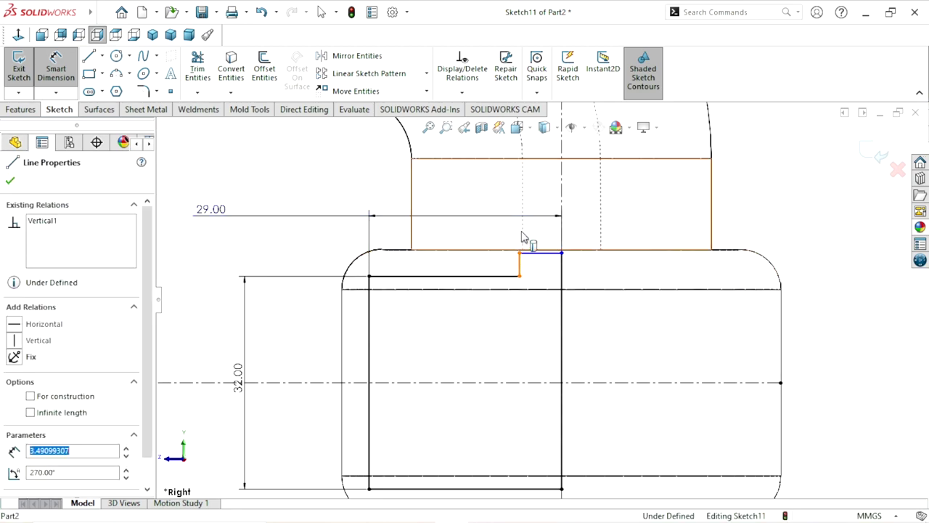
ctrl+click(524, 240)
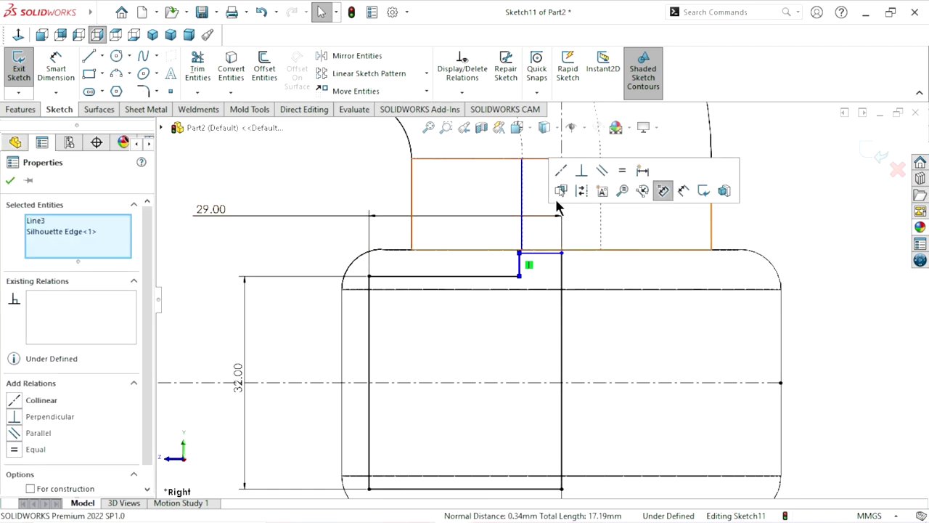
click(561, 170)
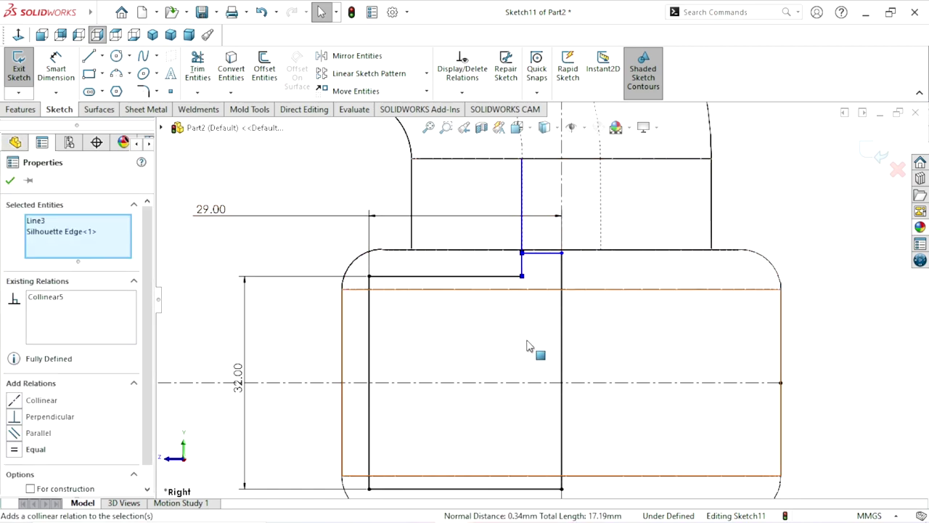
scroll(535, 348, up, 1)
scroll(545, 356, up, 1)
click(10, 183)
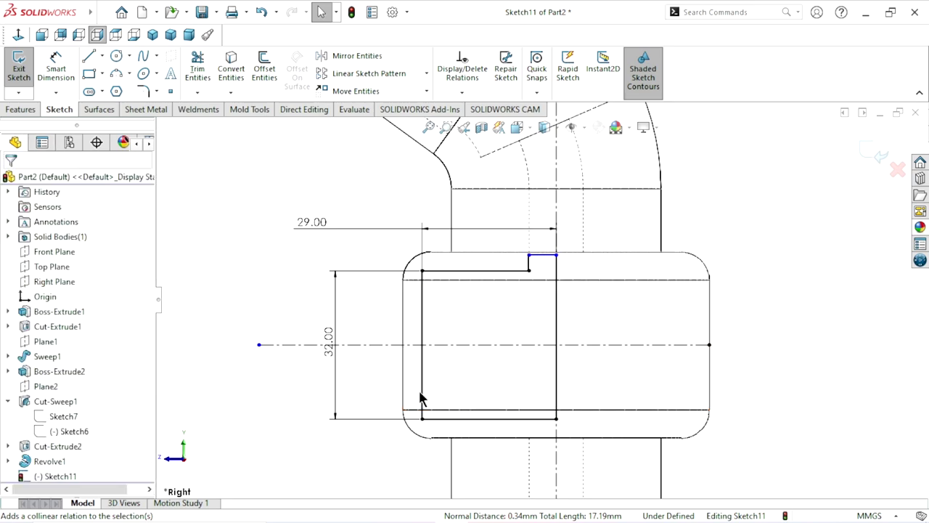
Return the model display to Shaded With Edges
scroll(577, 373, up, 1)
scroll(576, 368, down, 1)
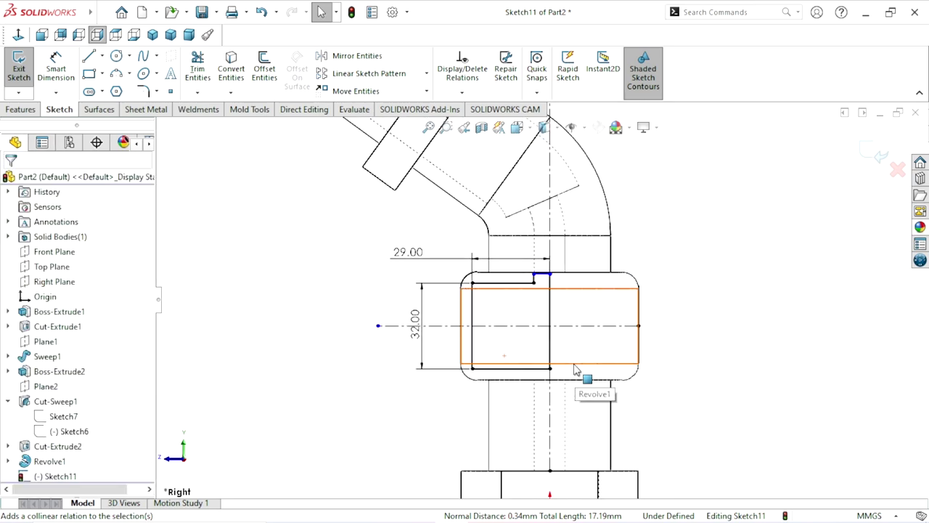
scroll(574, 358, down, 1)
scroll(552, 327, down, 1)
scroll(541, 334, down, 1)
scroll(535, 347, up, 1)
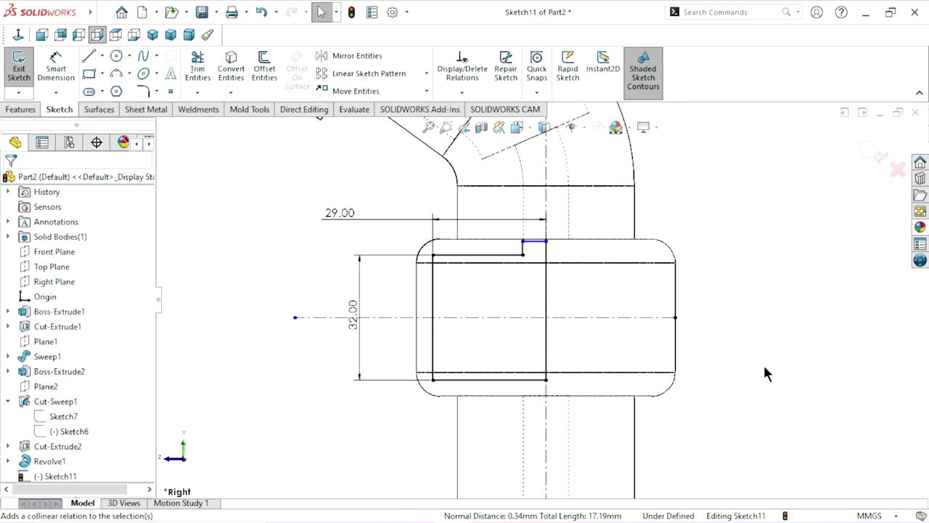
scroll(763, 363, up, 1)
scroll(516, 385, down, 1)
scroll(574, 399, up, 1)
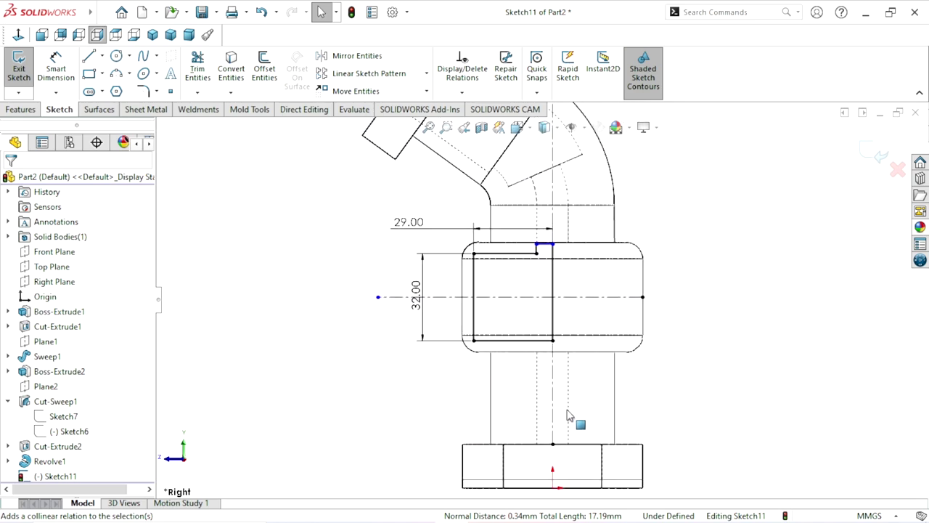
scroll(563, 398, down, 1)
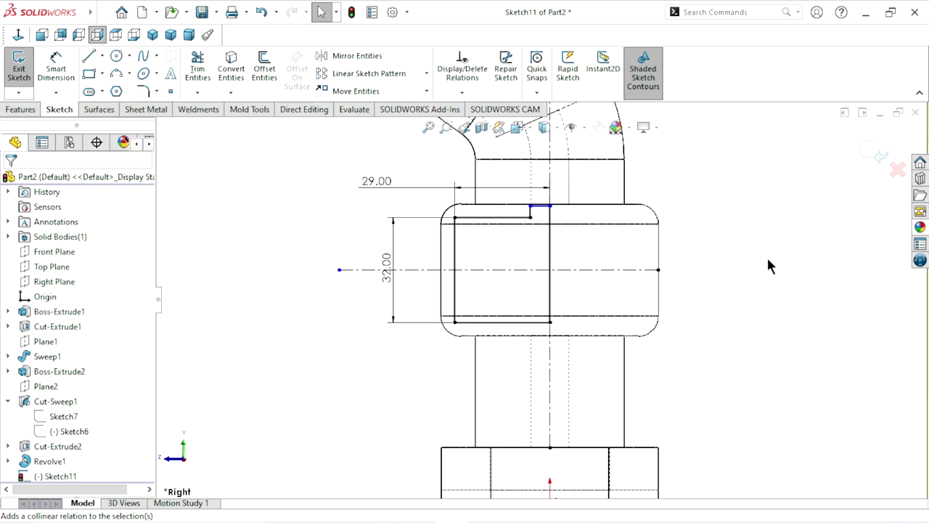
click(546, 127)
click(546, 147)
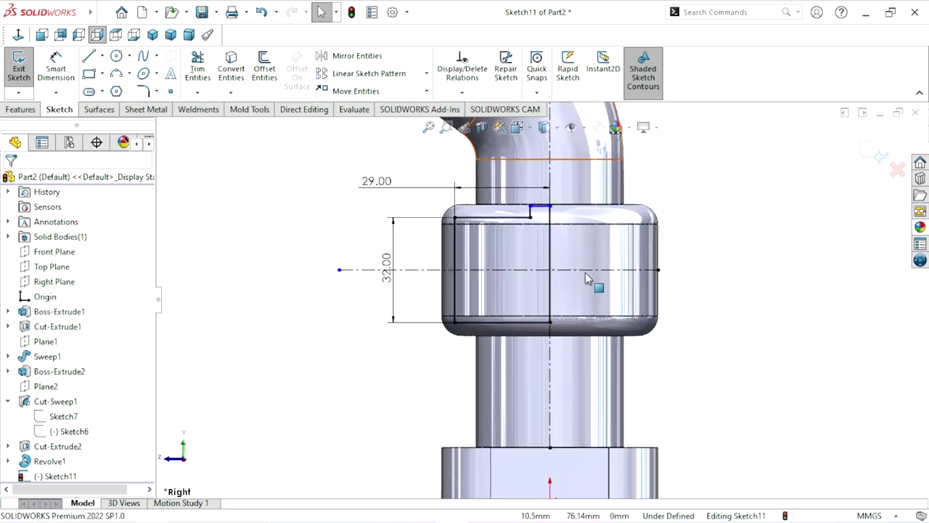
scroll(585, 272, up, 1)
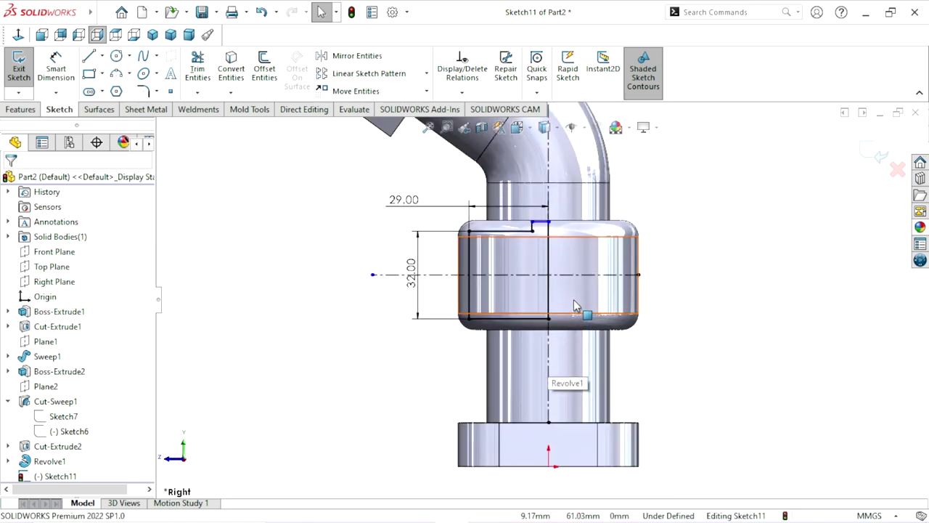
scroll(574, 305, down, 2)
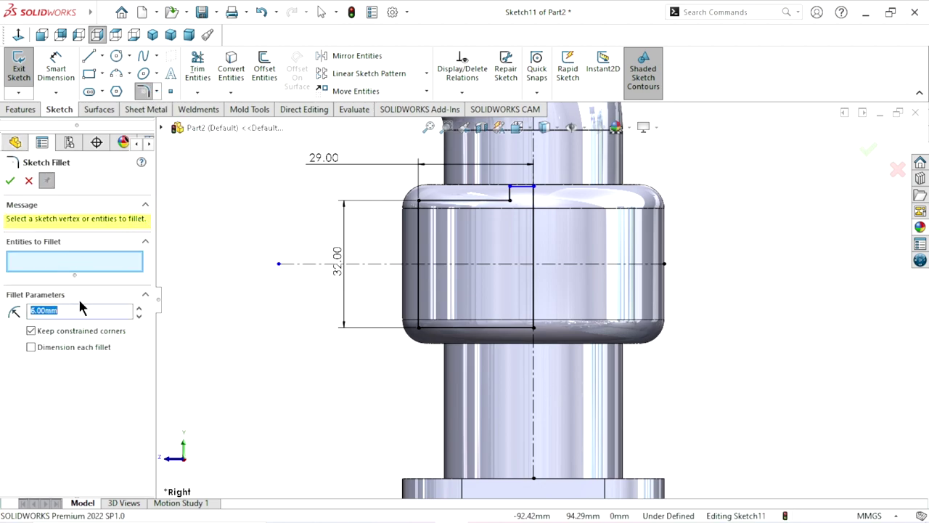
Add 3 mm sketch fillets to the profile's top-left and bottom-left corners
click(419, 203)
click(419, 328)
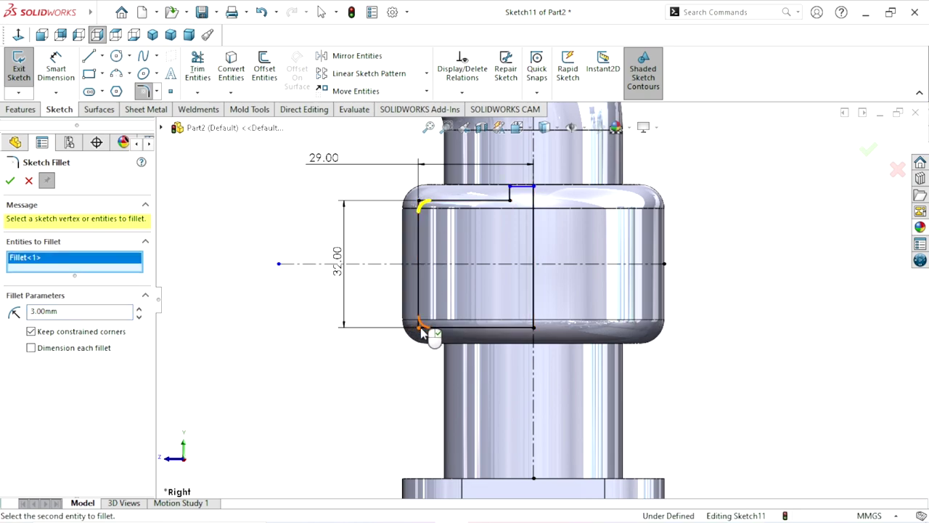
click(16, 182)
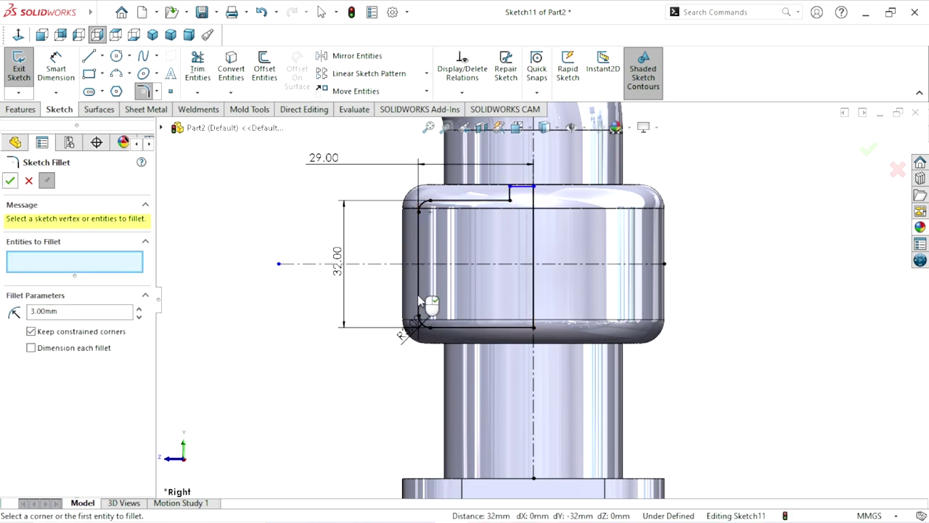
click(11, 183)
scroll(588, 377, up, 3)
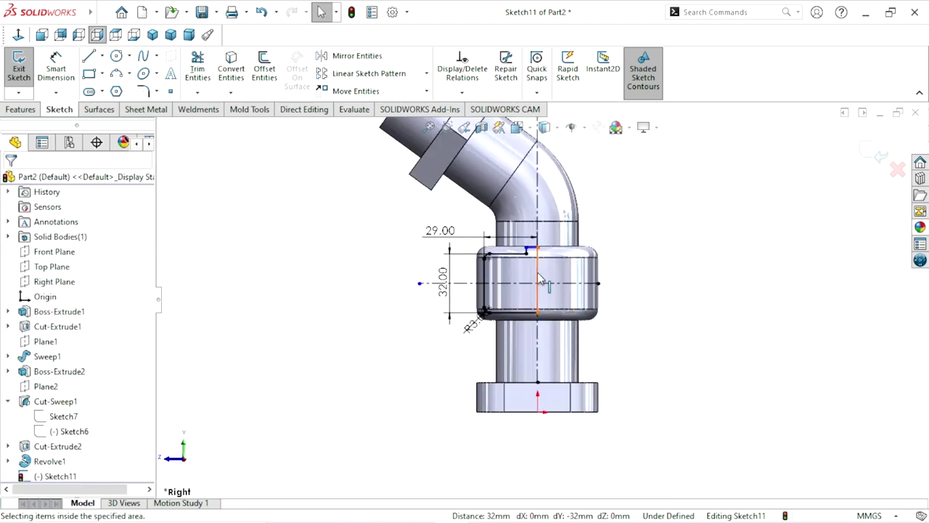
Zoom in and try relating the short top line to collar faces, clearing the wrong picks
scroll(541, 280, down, 2)
scroll(523, 235, down, 2)
scroll(535, 223, down, 3)
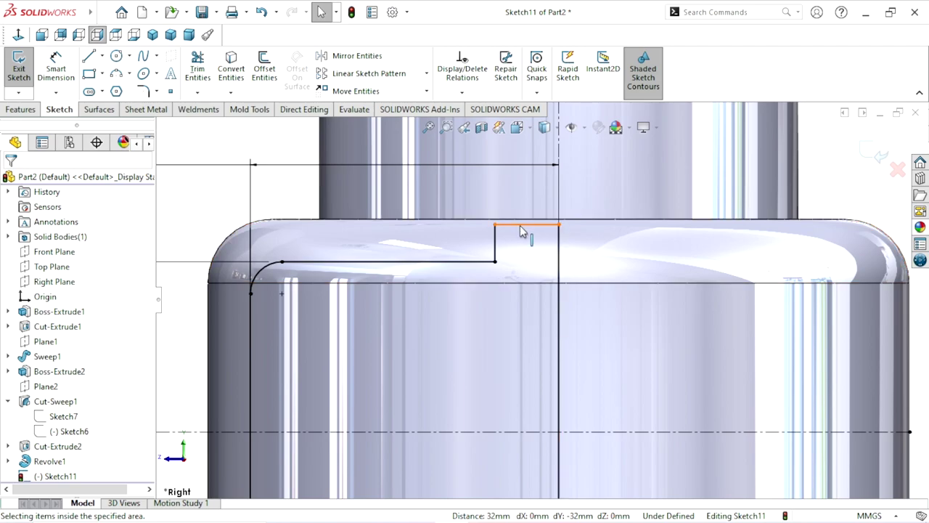
click(528, 210)
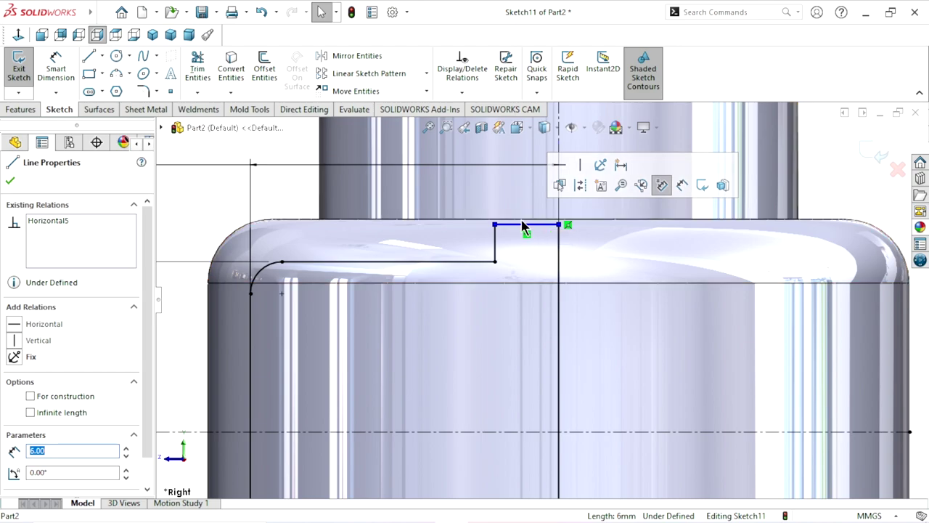
ctrl+click(467, 226)
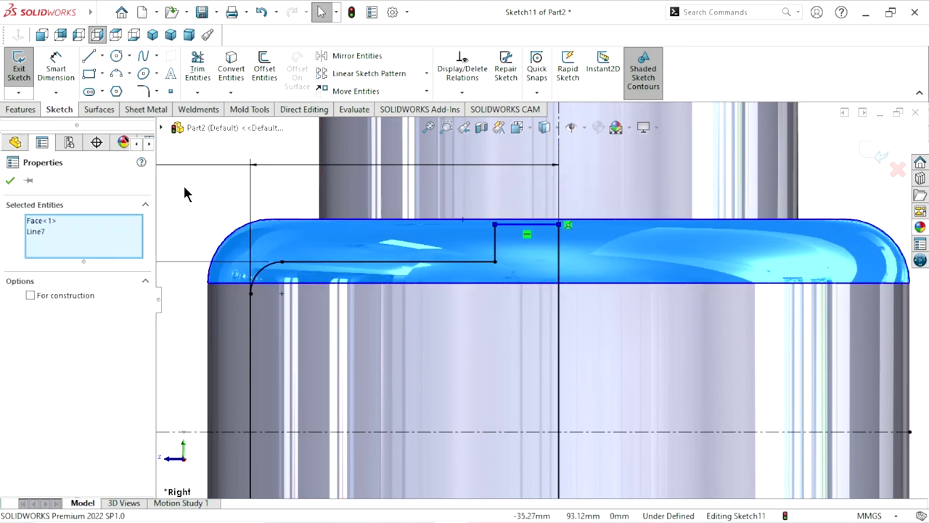
click(183, 192)
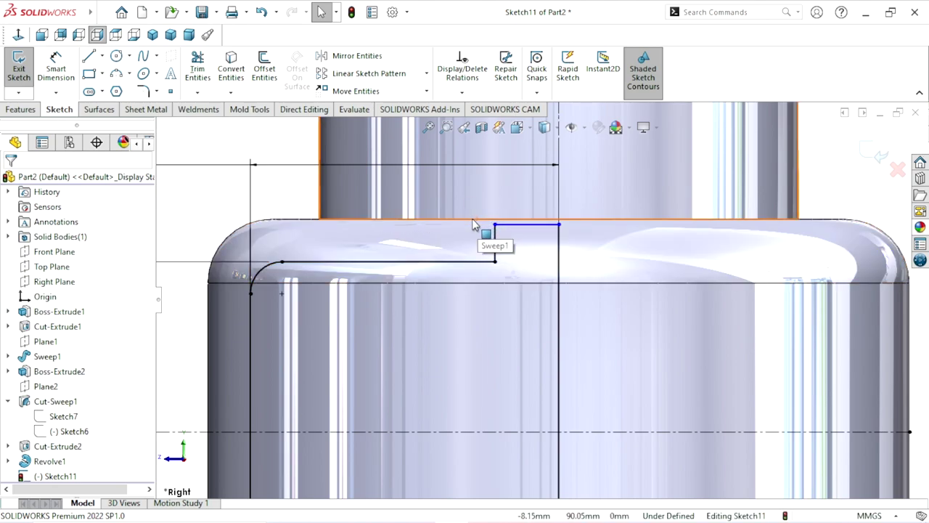
click(473, 220)
click(267, 180)
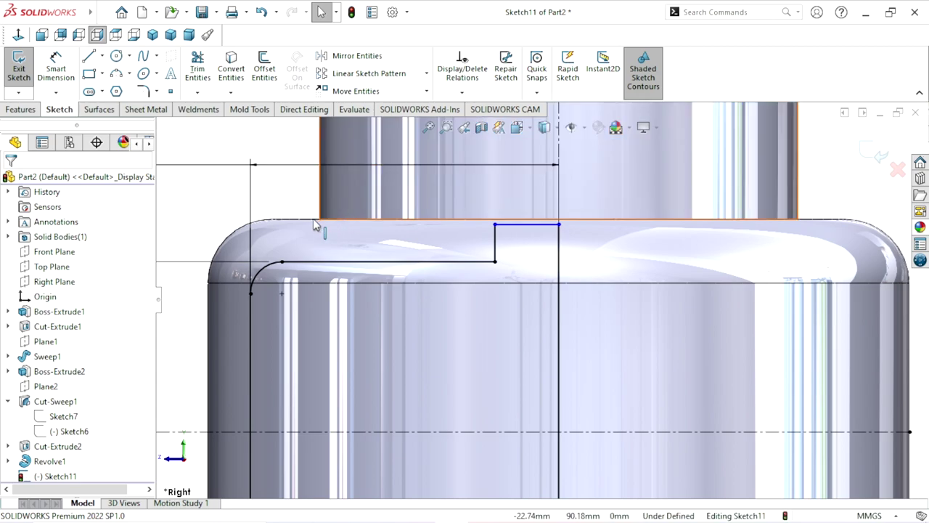
click(304, 221)
click(298, 200)
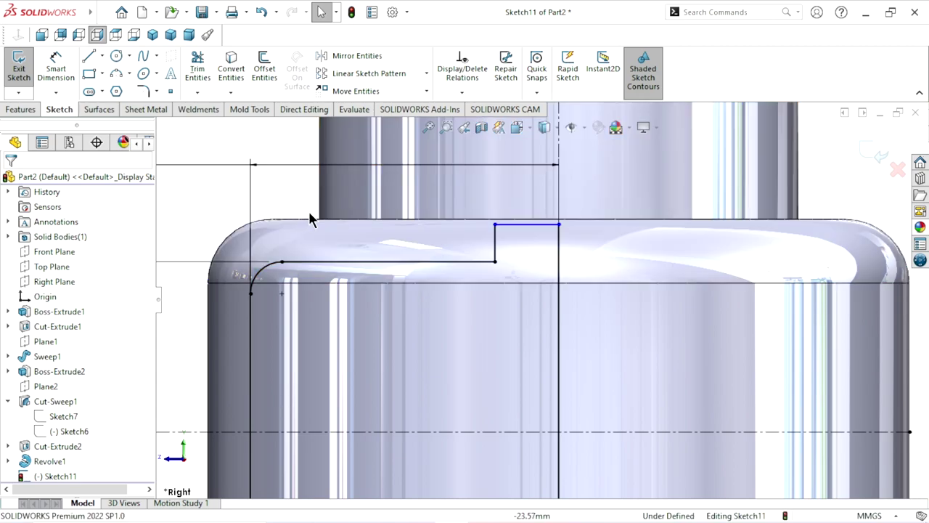
Make the short top line collinear with the collar's top circular edge
click(307, 221)
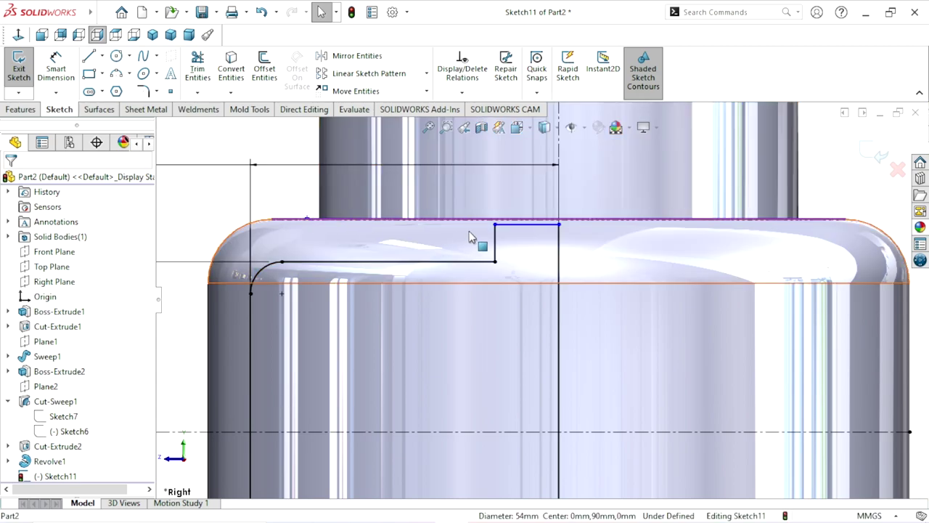
ctrl+click(519, 227)
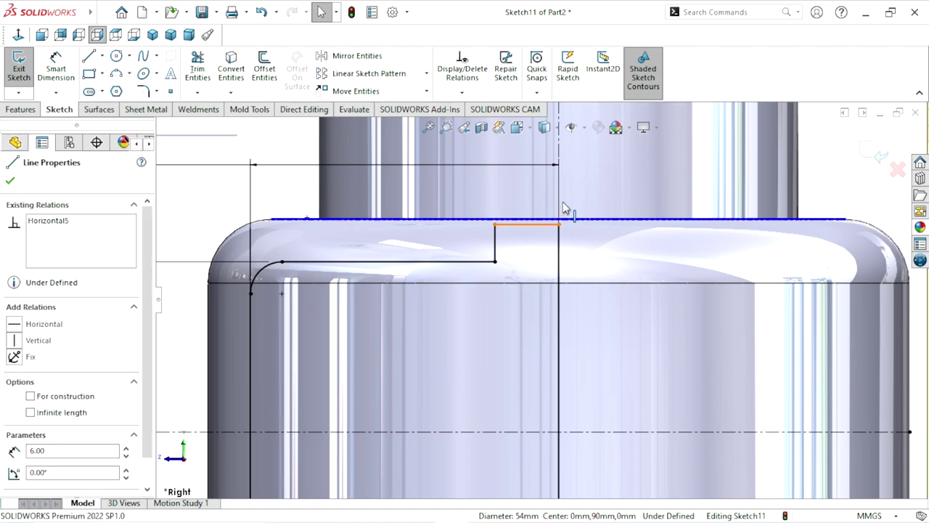
click(554, 163)
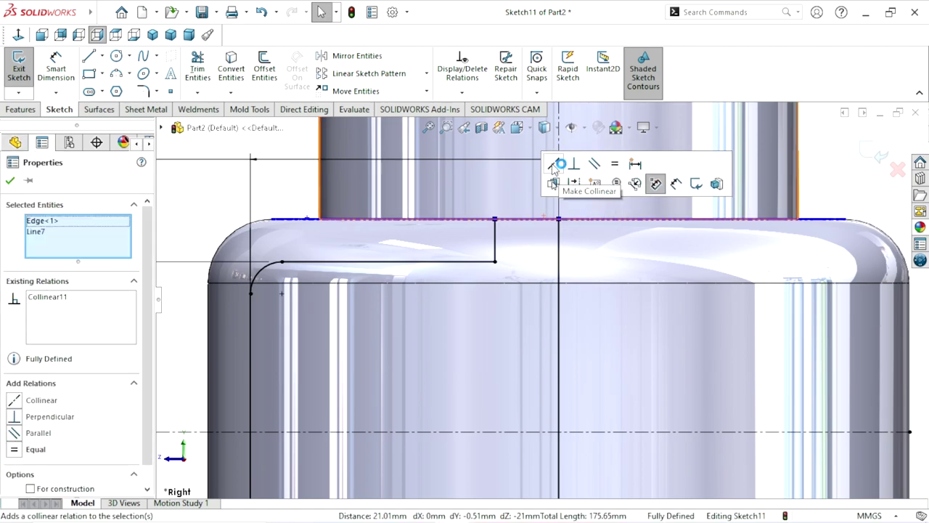
click(11, 182)
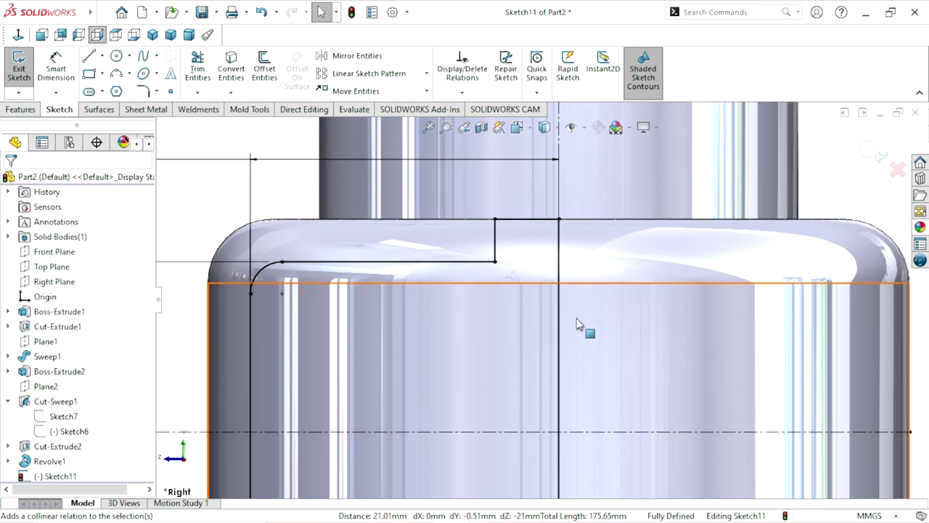
key(f)
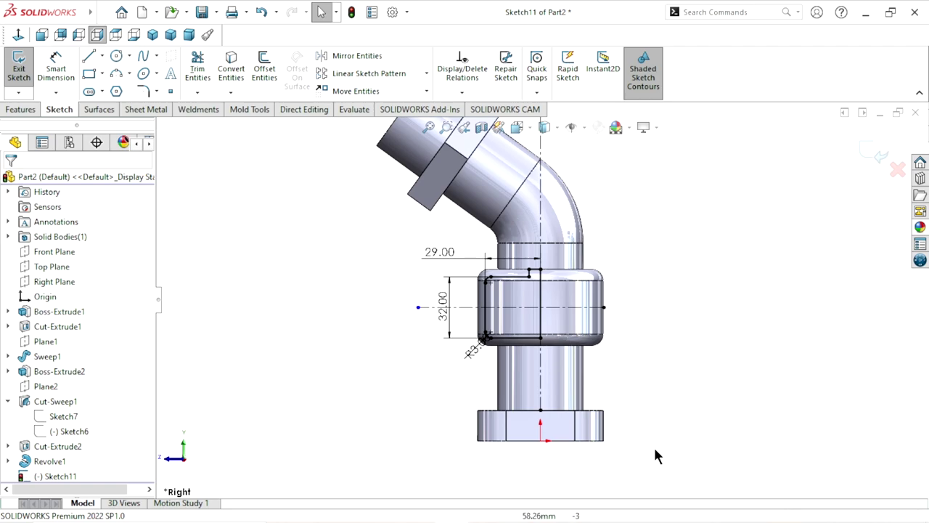
scroll(552, 349, up, 2)
scroll(541, 369, down, 2)
scroll(552, 294, down, 1)
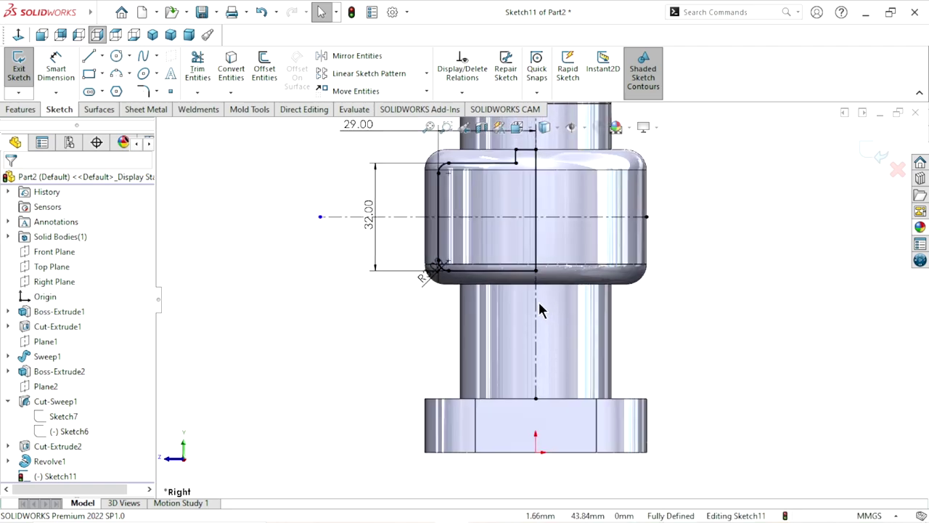
Draw a rectangle from the collar's lower edge down to the flange top
key(r)
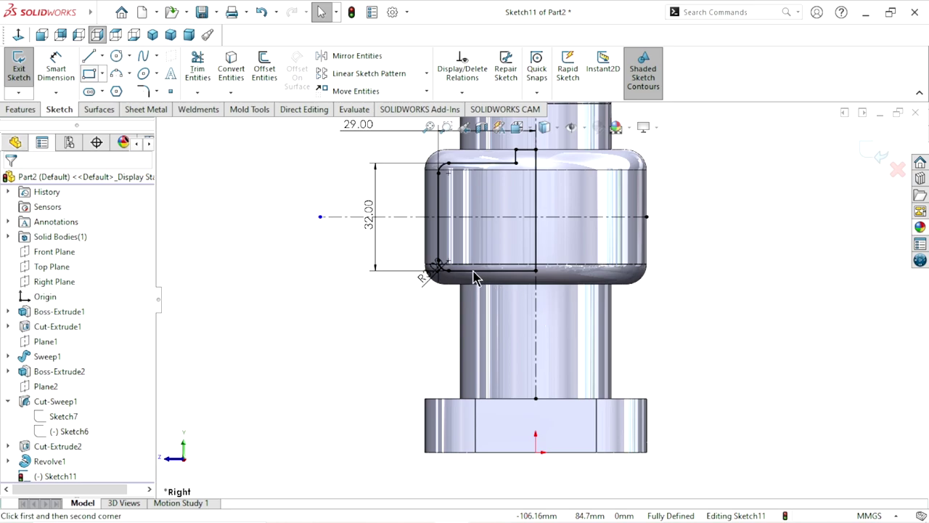
click(481, 276)
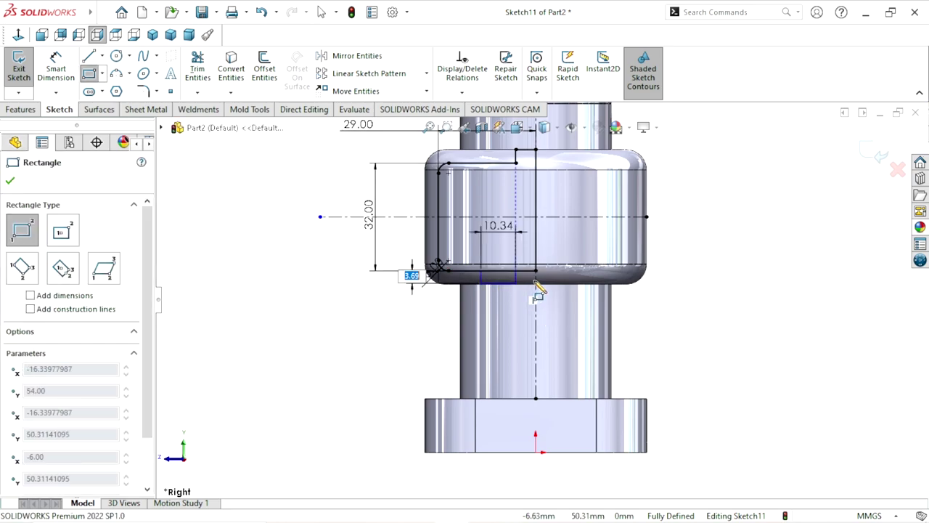
click(535, 399)
right_click(704, 351)
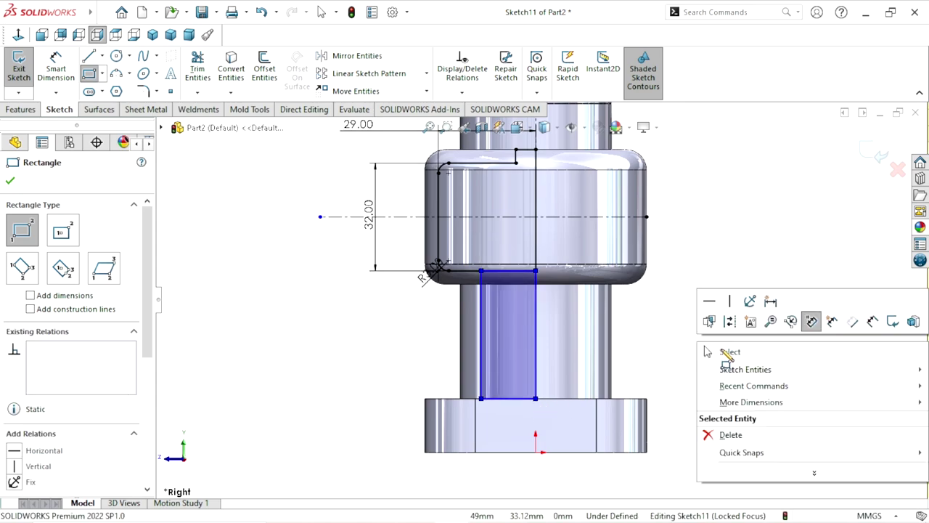
click(723, 353)
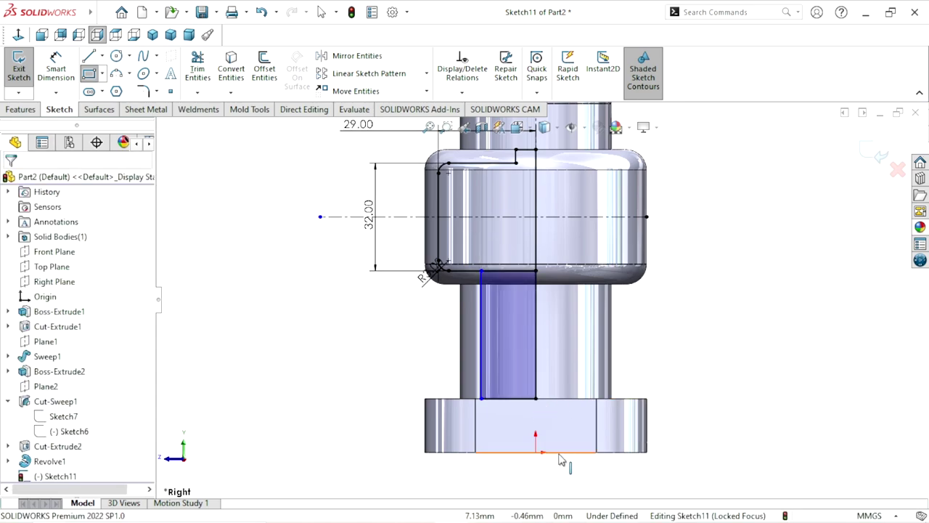
scroll(540, 458, down, 2)
scroll(541, 417, up, 2)
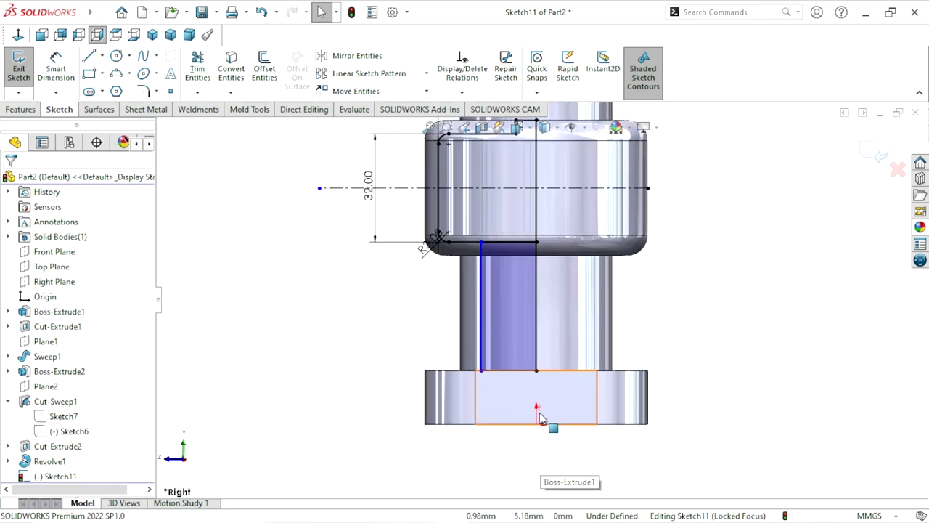
scroll(539, 405, down, 2)
Dimension the rectangle's width as 18.5 mm
click(56, 69)
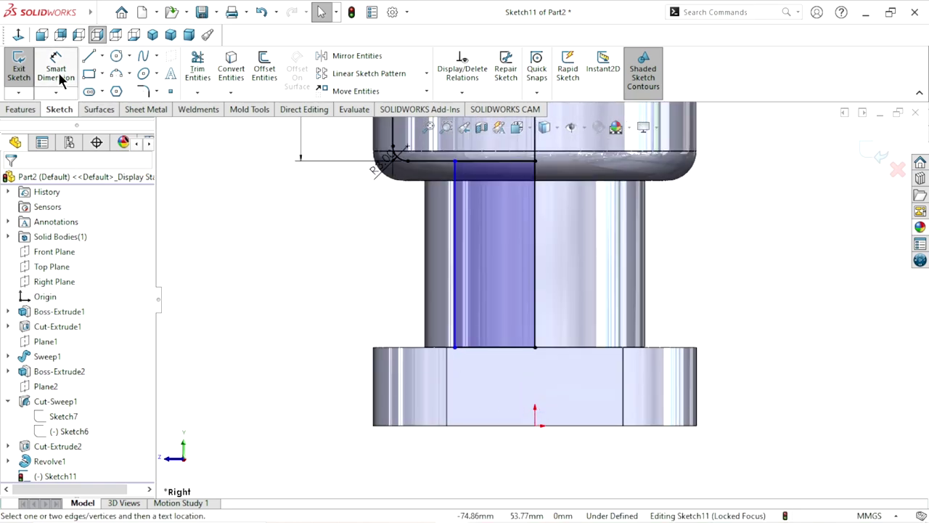
click(454, 294)
click(535, 299)
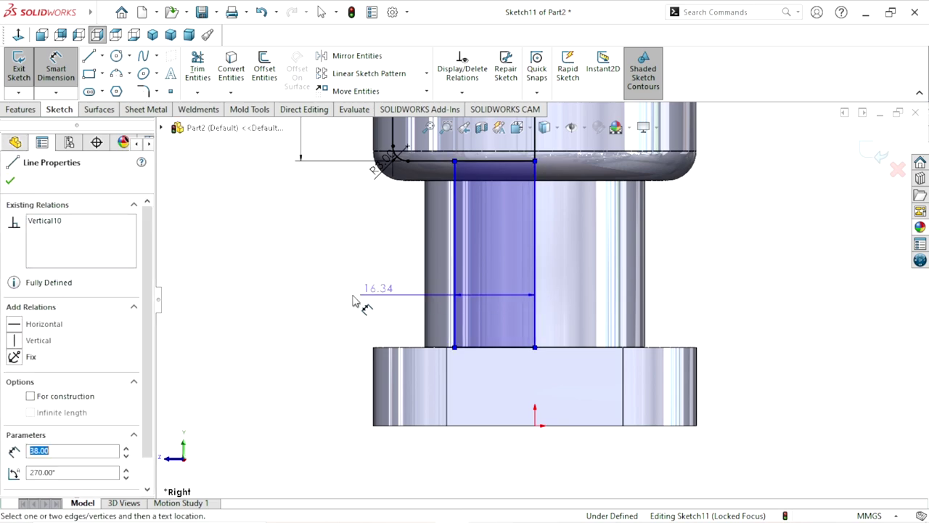
click(350, 299)
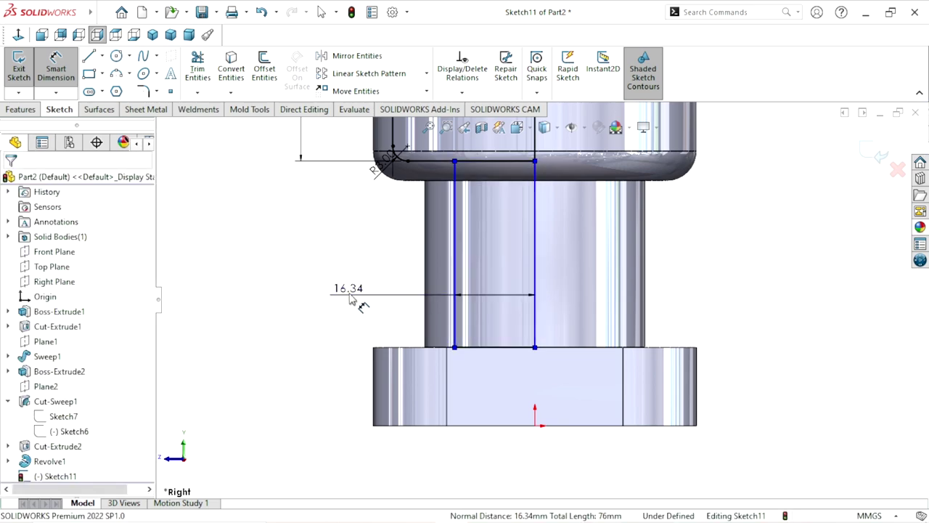
text(18.5)
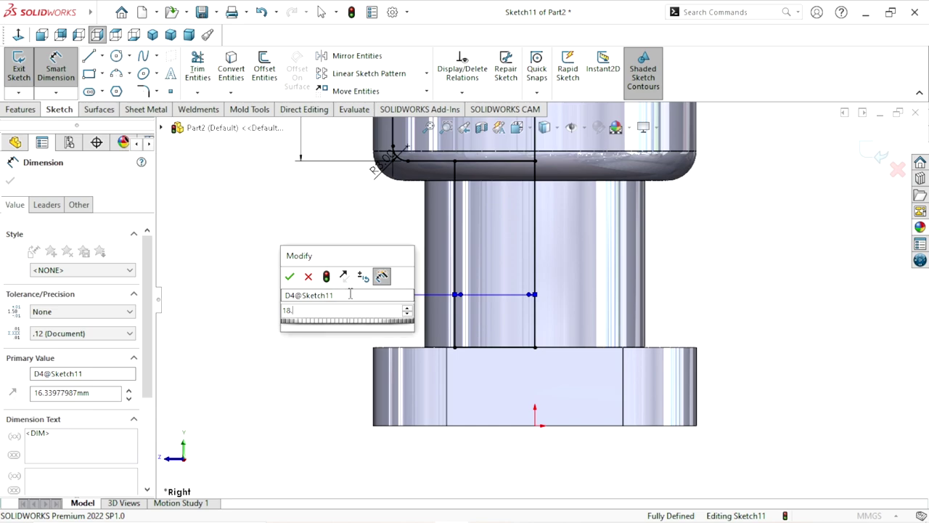
key(Return)
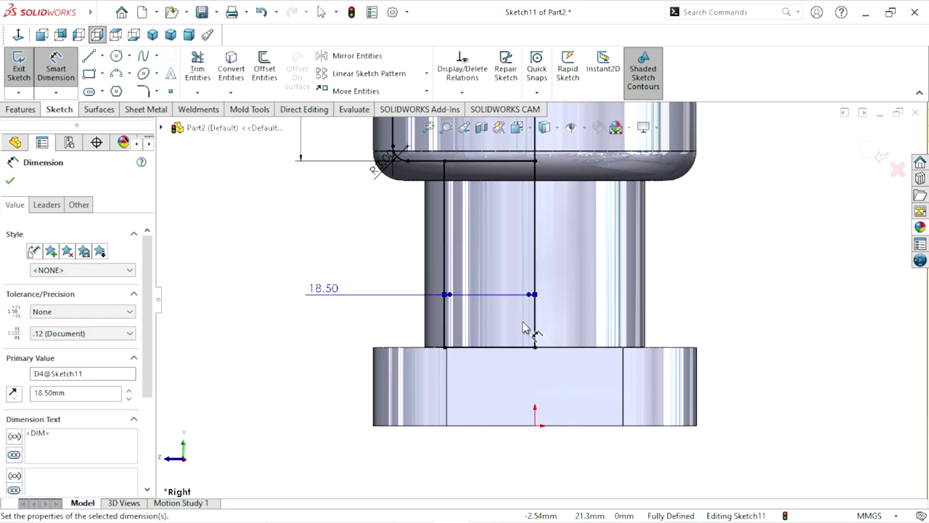
scroll(533, 332, up, 2)
scroll(555, 246, up, 1)
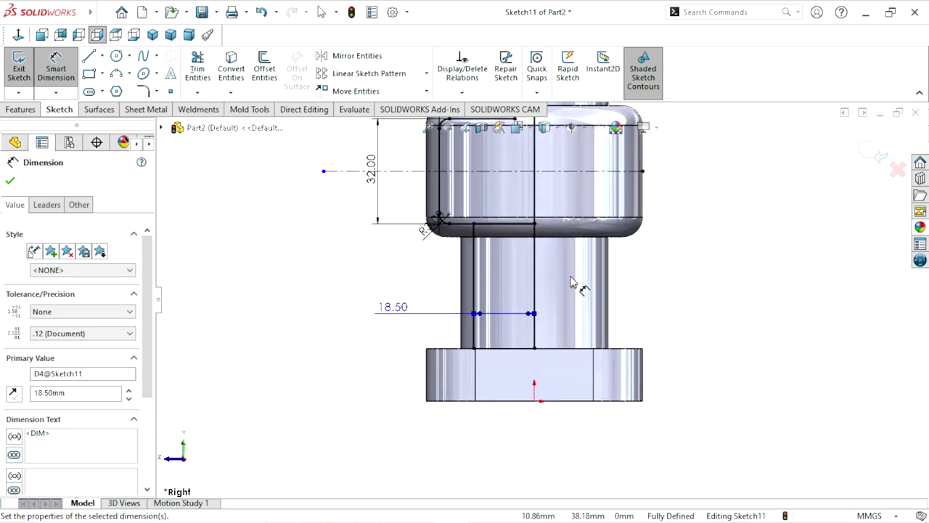
scroll(581, 249, down, 1)
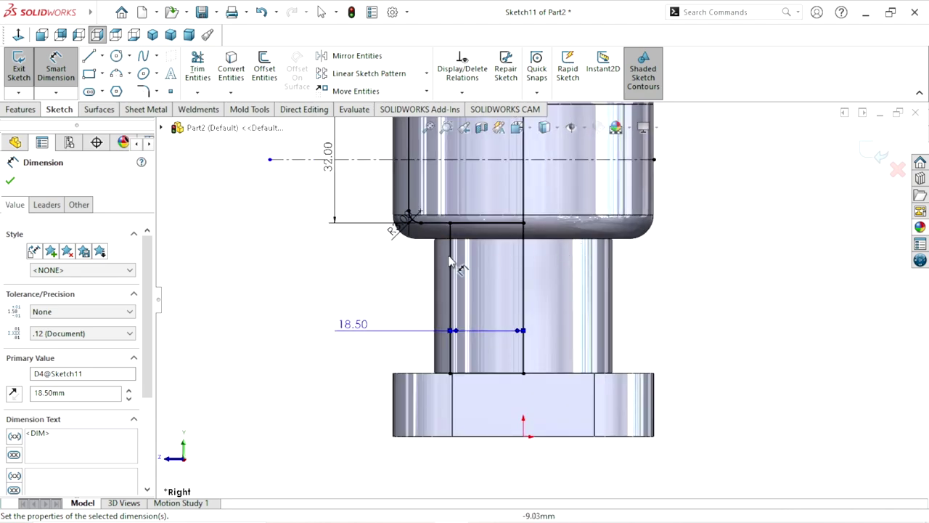
click(11, 182)
scroll(642, 317, up, 2)
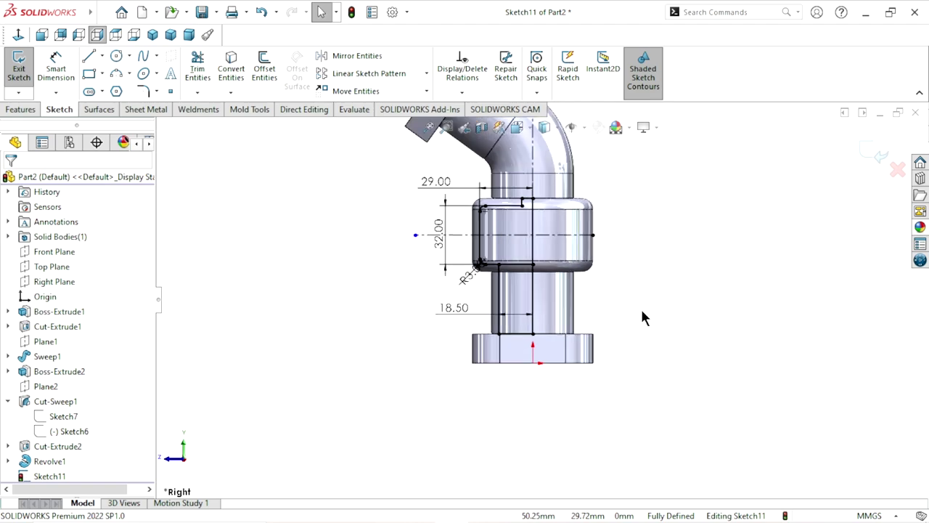
scroll(592, 225, down, 1)
scroll(588, 231, down, 1)
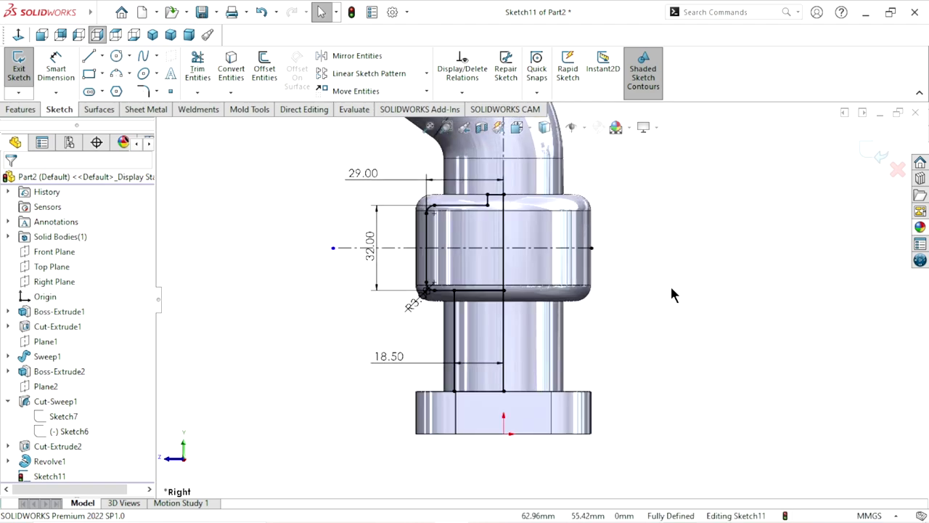
scroll(667, 287, up, 1)
scroll(586, 255, down, 1)
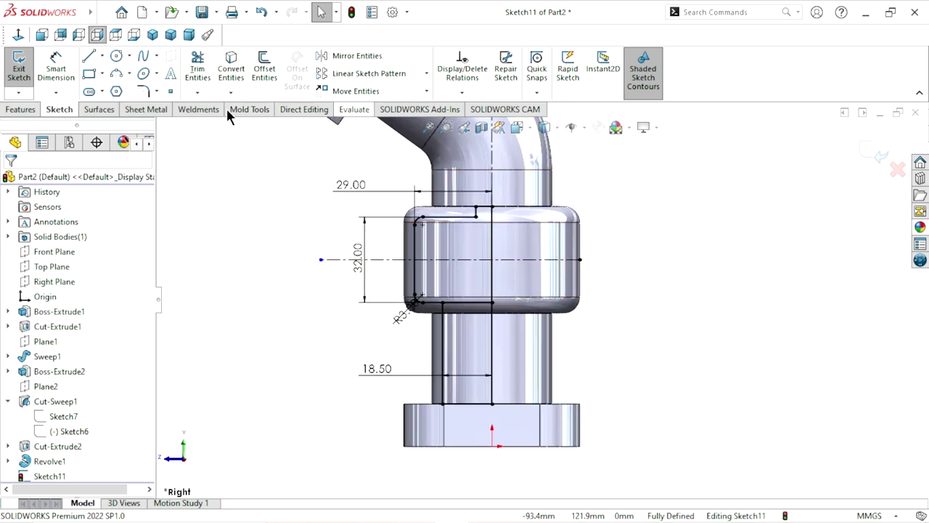
scroll(629, 304, up, 1)
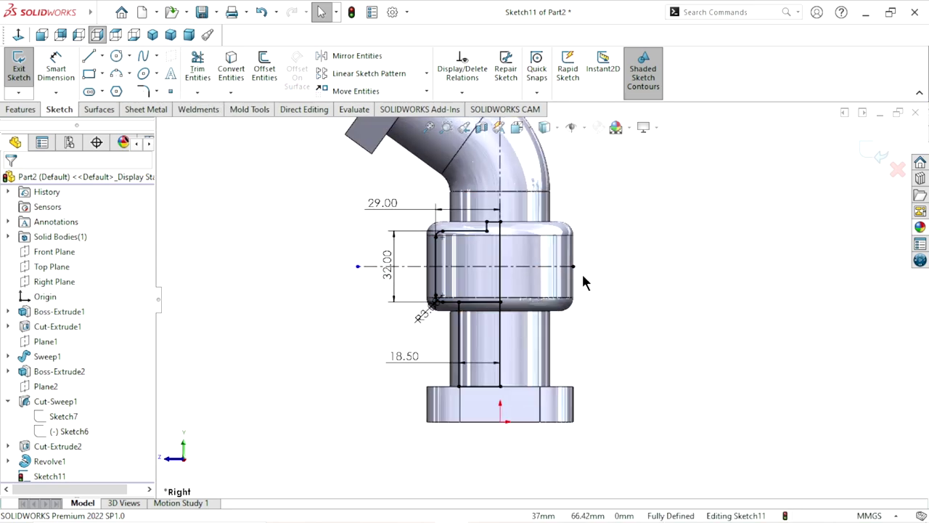
scroll(633, 298, down, 1)
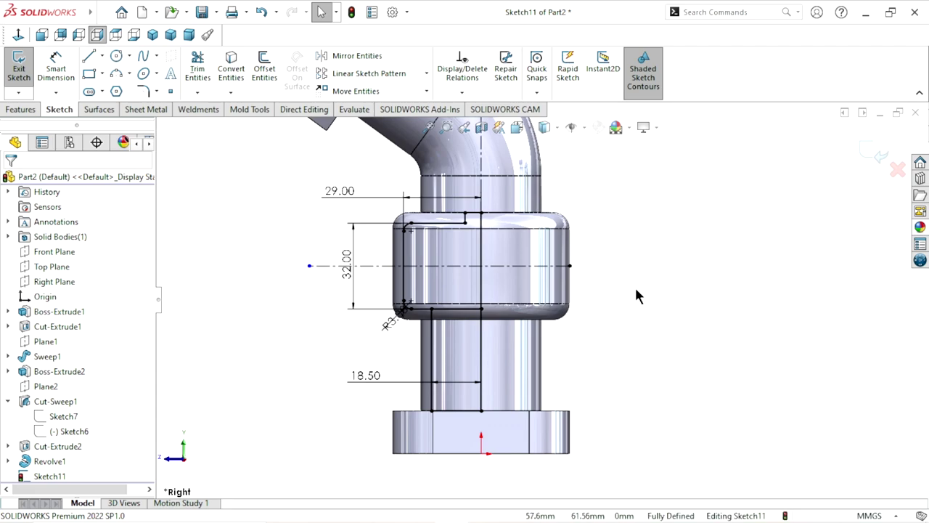
scroll(635, 294, up, 1)
scroll(654, 272, down, 1)
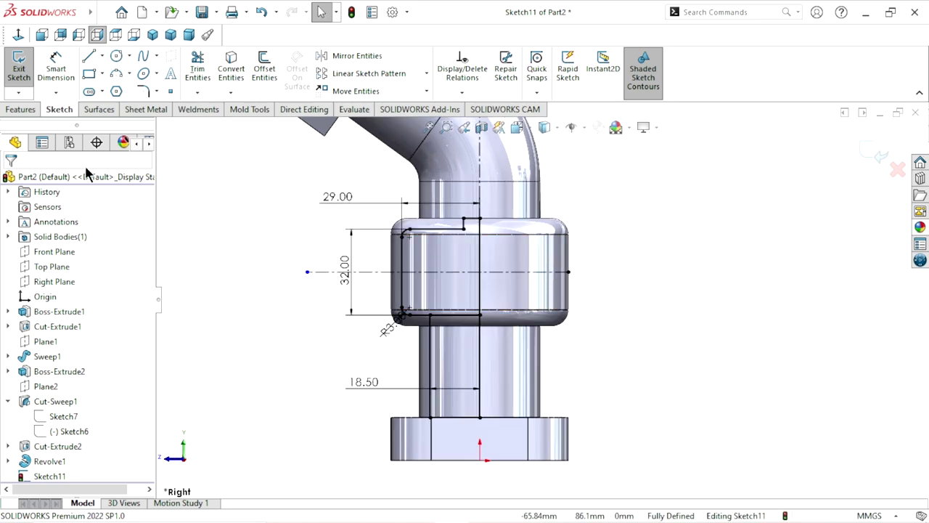
Revolve-cut both Sketch11 profile regions 360° about the Line1 centreline
click(19, 110)
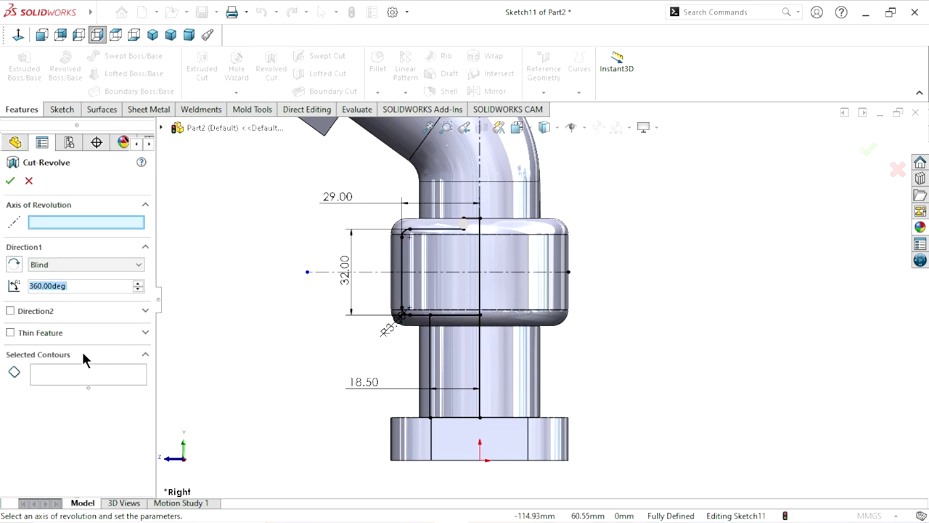
click(51, 377)
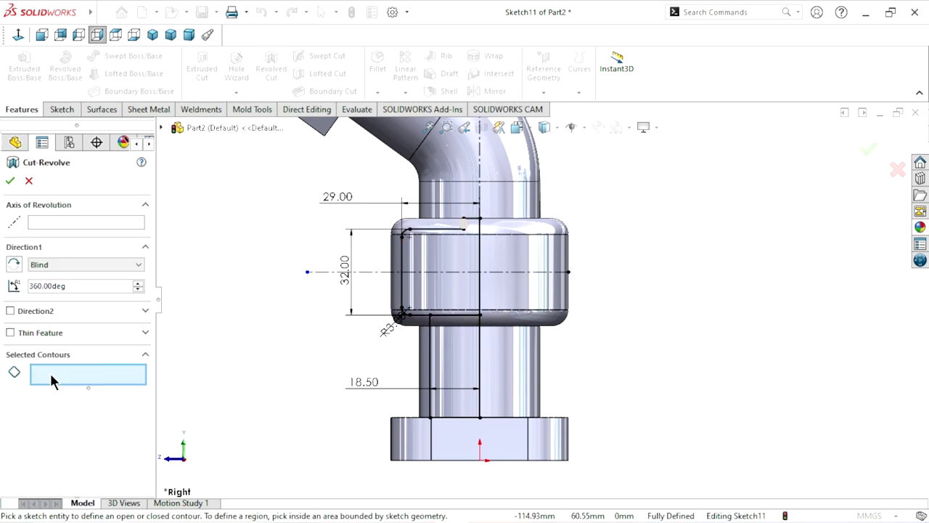
click(451, 259)
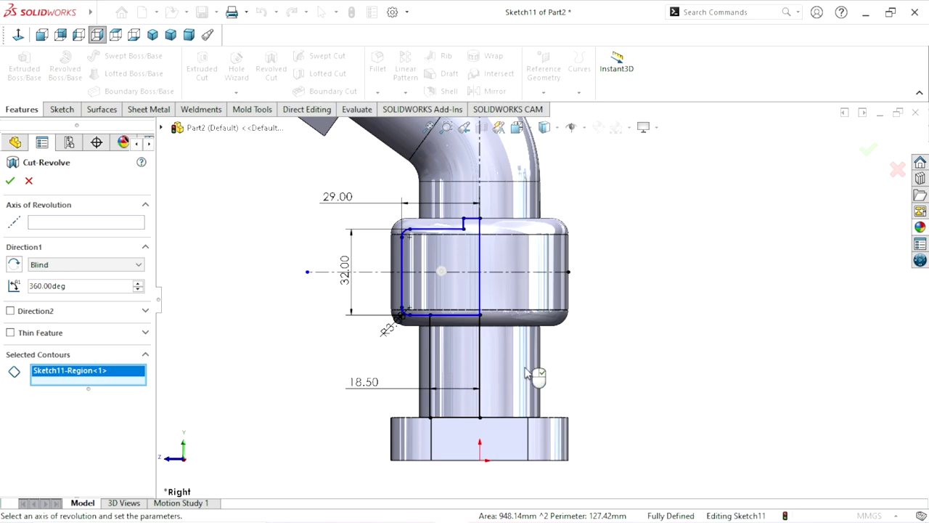
click(507, 308)
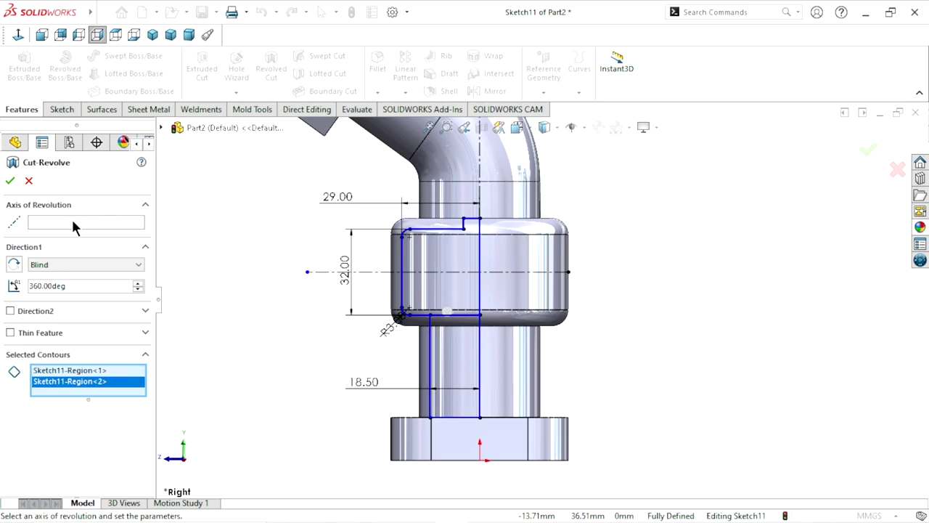
click(73, 223)
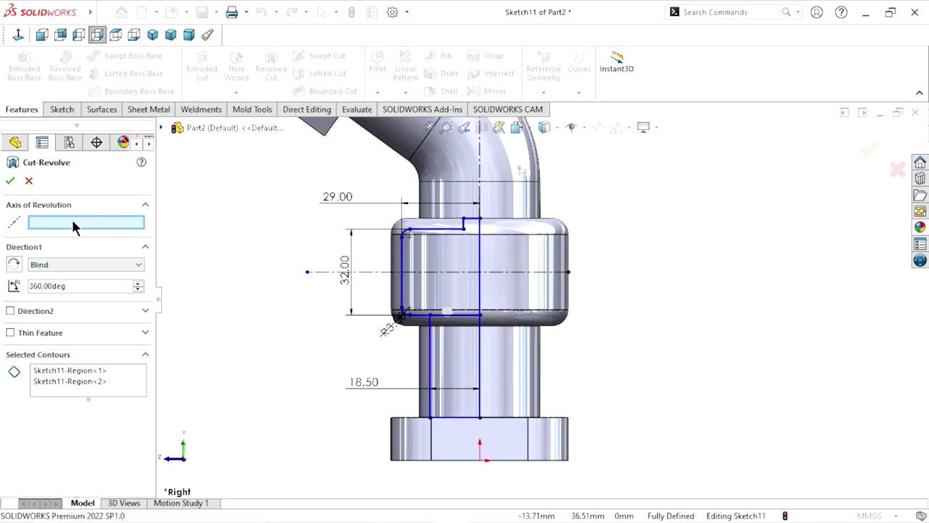
click(479, 167)
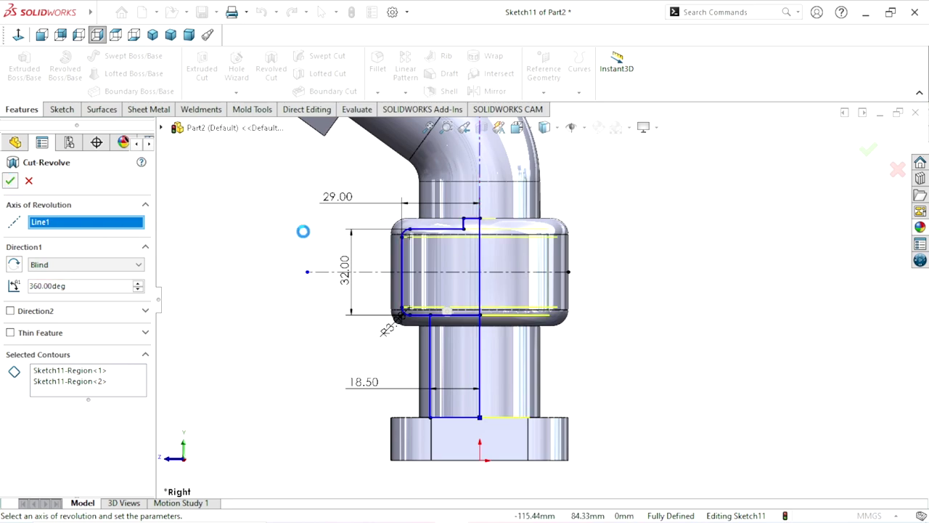
key(Return)
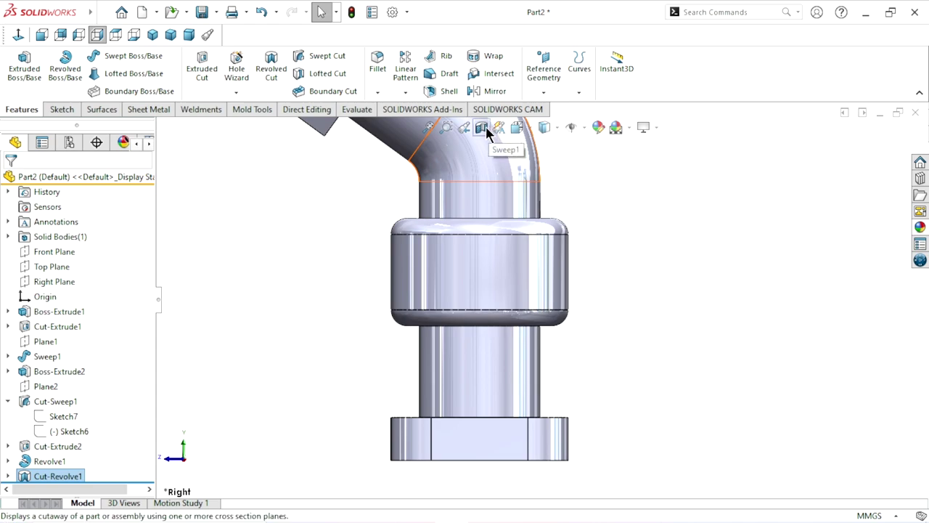
click(483, 127)
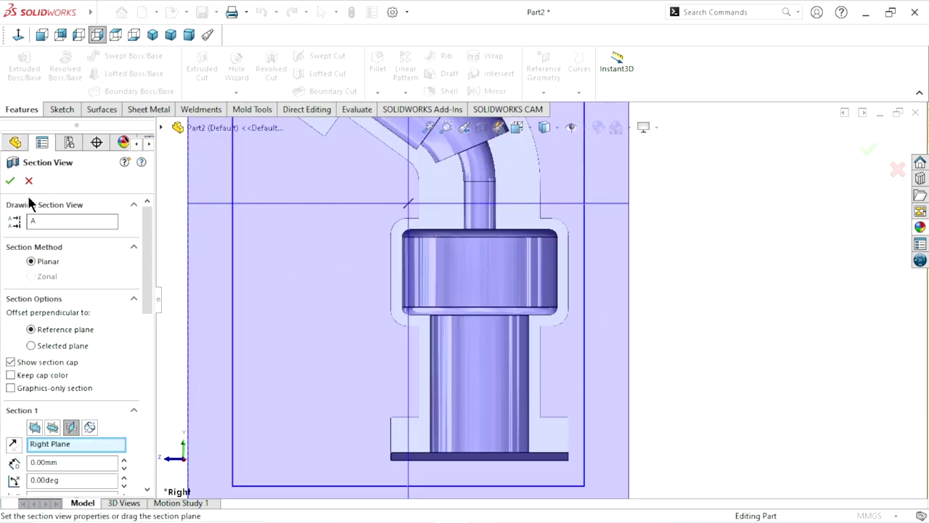
click(10, 181)
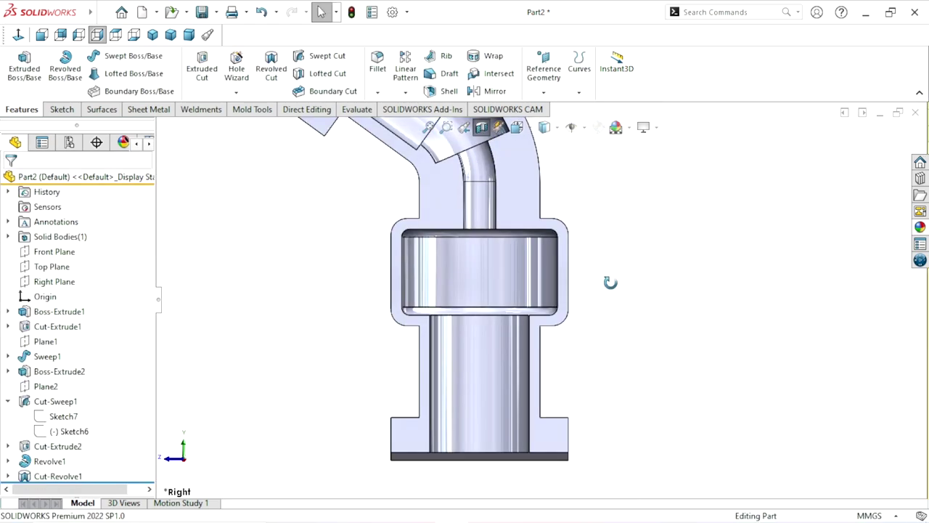
mouse_move(610, 280)
middle_down()
mouse_move(656, 244)
mouse_move(614, 183)
mouse_move(562, 314)
mouse_move(637, 367)
mouse_move(610, 349)
mouse_move(602, 309)
mouse_move(552, 355)
mouse_move(558, 384)
mouse_move(554, 330)
middle_up()
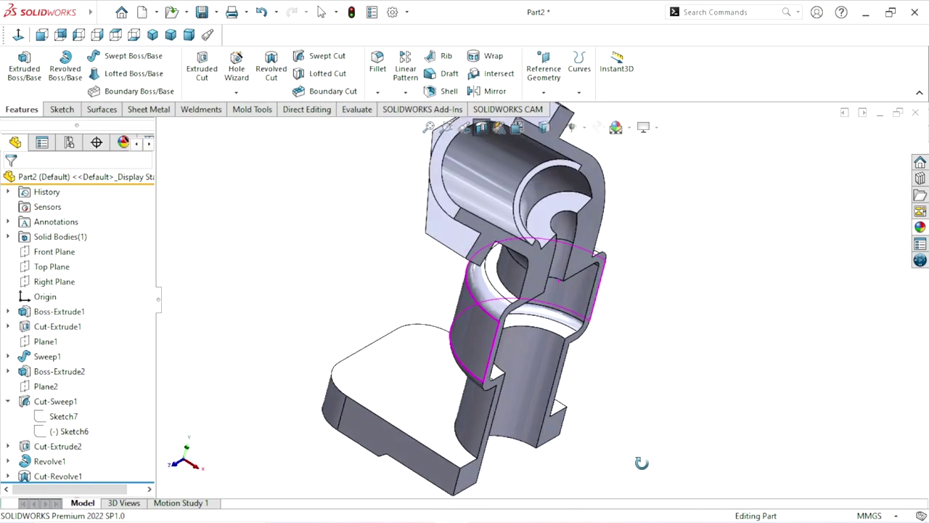
scroll(554, 330, up, 5)
scroll(555, 323, down, 3)
scroll(577, 295, down, 2)
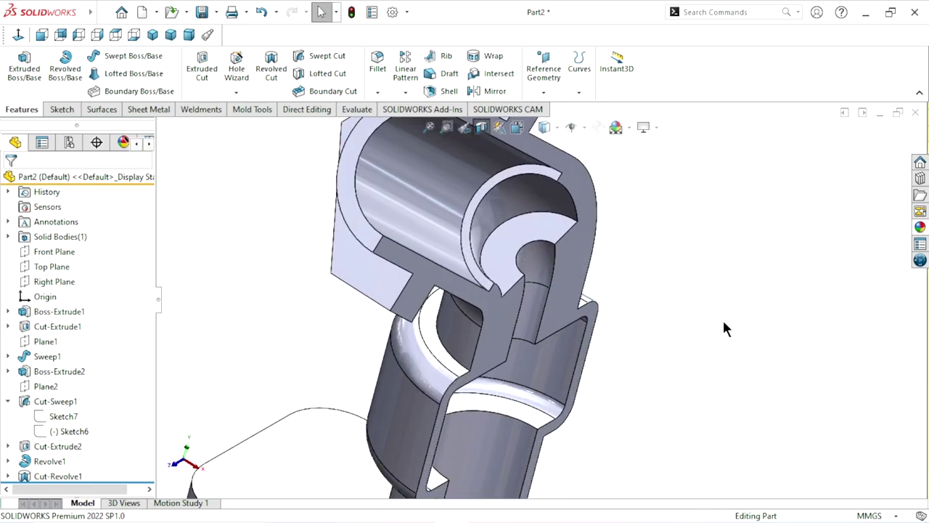
scroll(623, 366, up, 2)
mouse_move(597, 364)
middle_down()
mouse_move(471, 334)
mouse_move(732, 352)
middle_up()
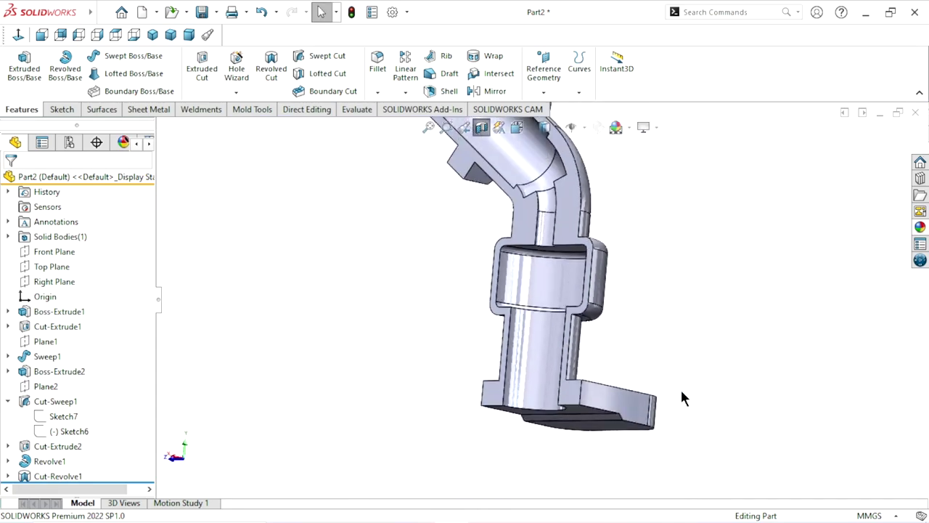
scroll(566, 242, up, 3)
click(481, 127)
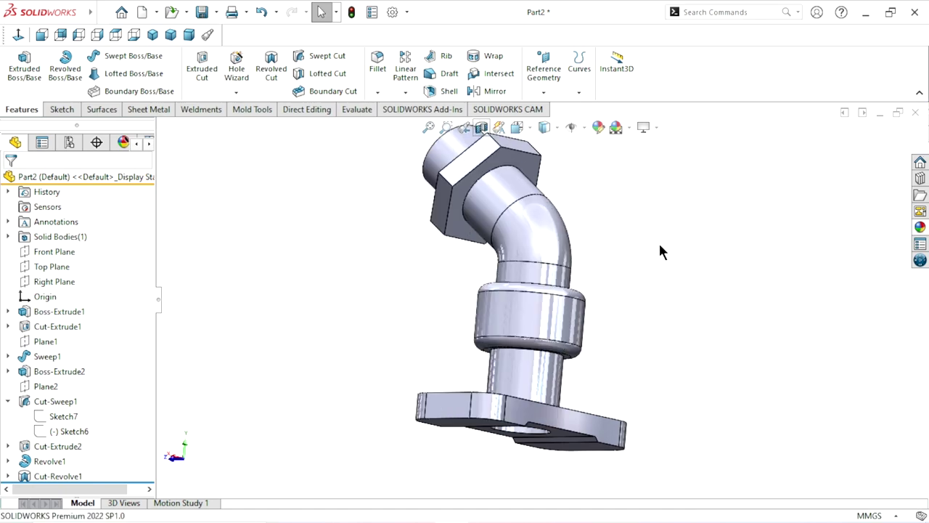
middle_drag(612, 299, 649, 363)
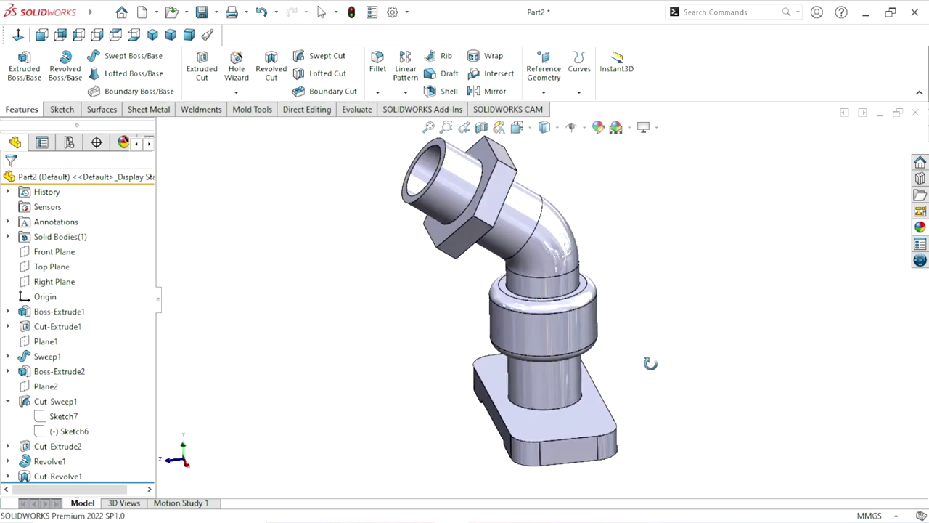
scroll(594, 310, up, 3)
scroll(593, 311, down, 3)
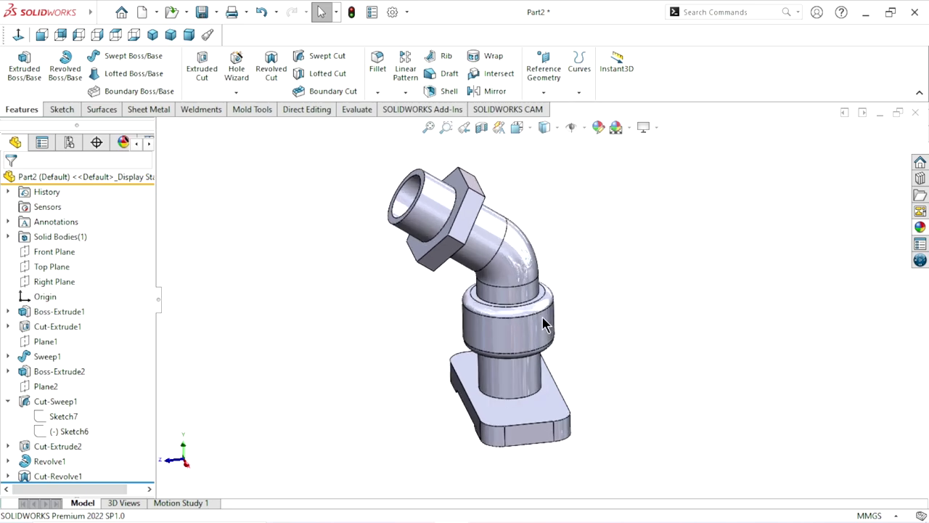
middle_drag(599, 357, 577, 326)
scroll(577, 330, down, 3)
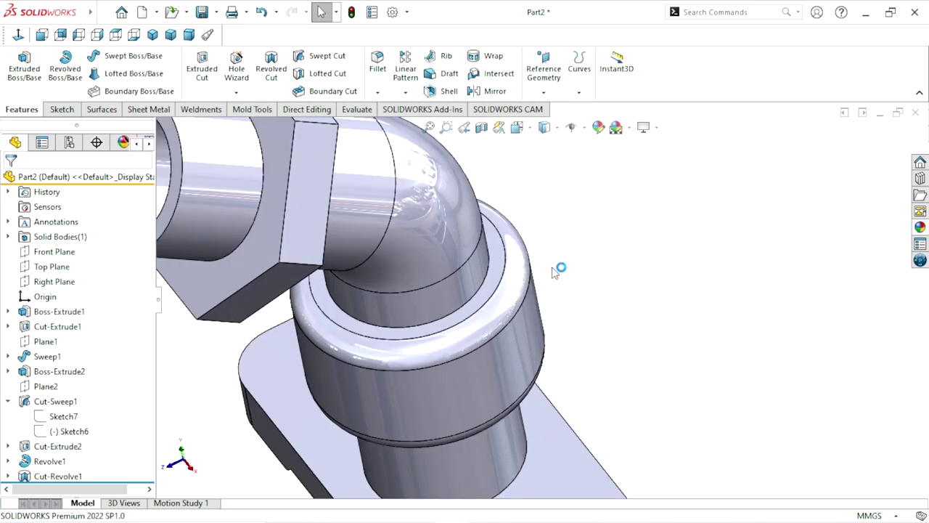
Create Plane3 as a mid plane between the collar's upper and lower ring faces
click(544, 93)
click(550, 111)
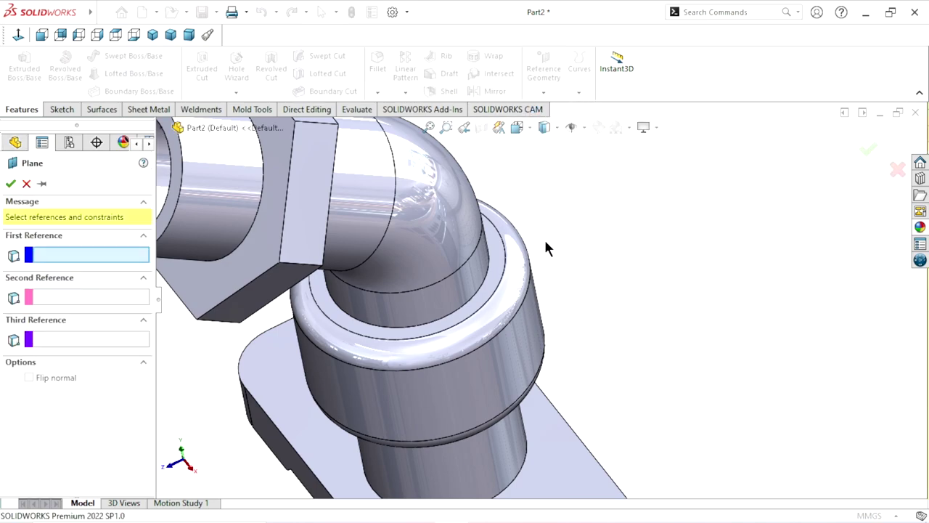
click(503, 266)
scroll(592, 349, up, 3)
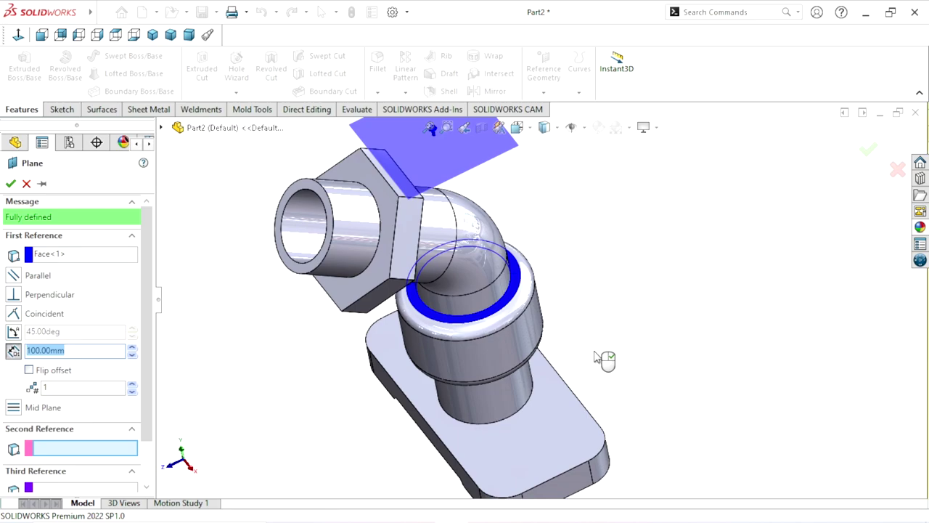
middle_drag(594, 357, 580, 387)
scroll(592, 385, down, 5)
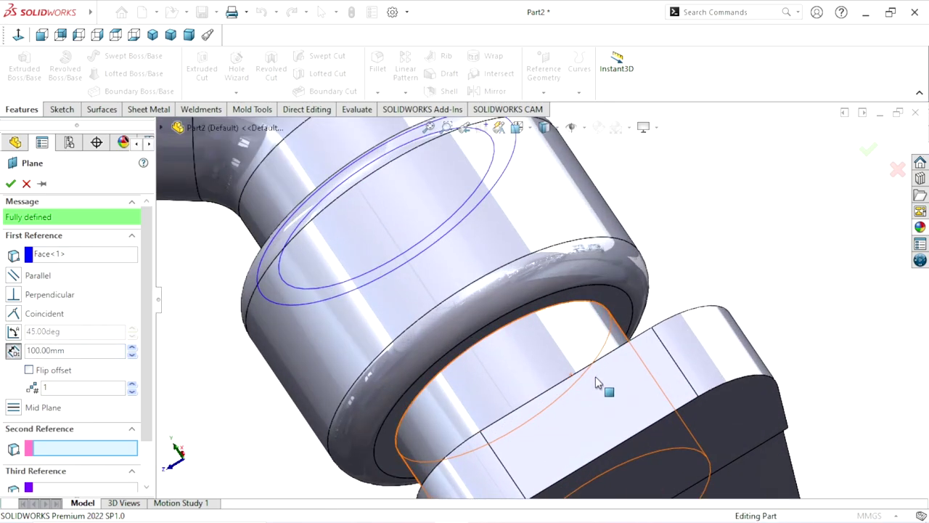
click(612, 363)
scroll(726, 257, up, 2)
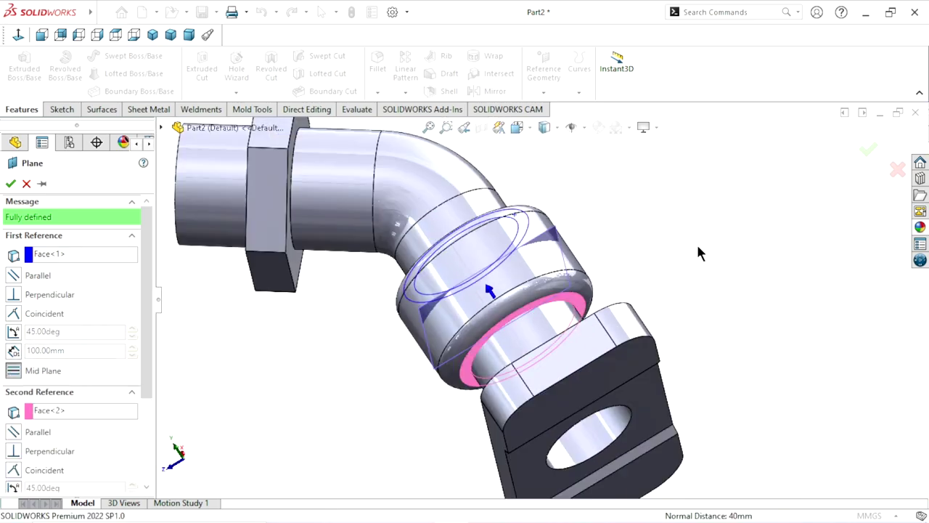
middle_drag(696, 242, 682, 259)
scroll(683, 260, up, 2)
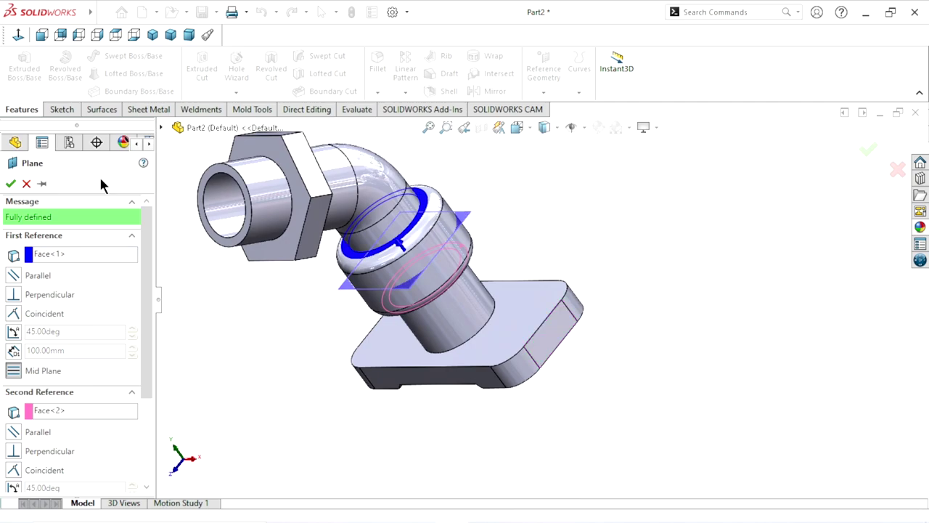
click(10, 185)
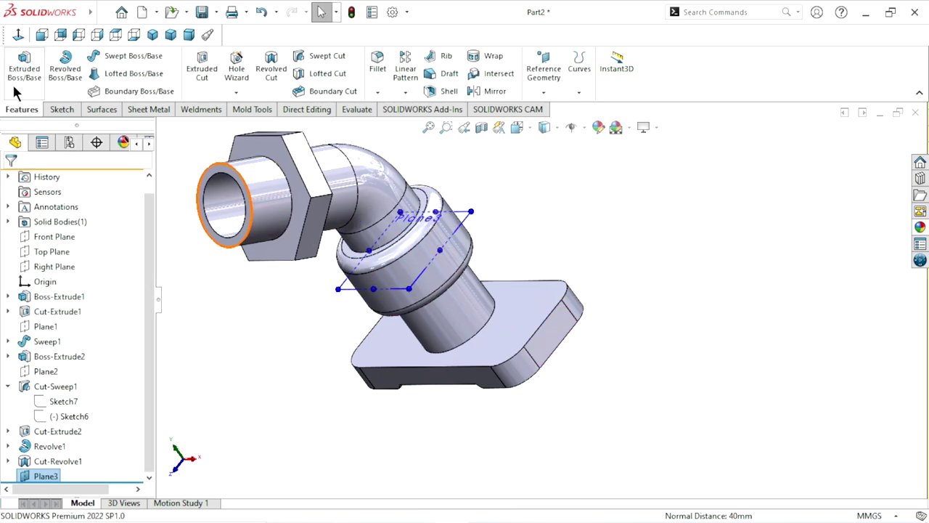
Open a new sketch on Plane3 and view it normal to the plane
click(62, 110)
click(18, 70)
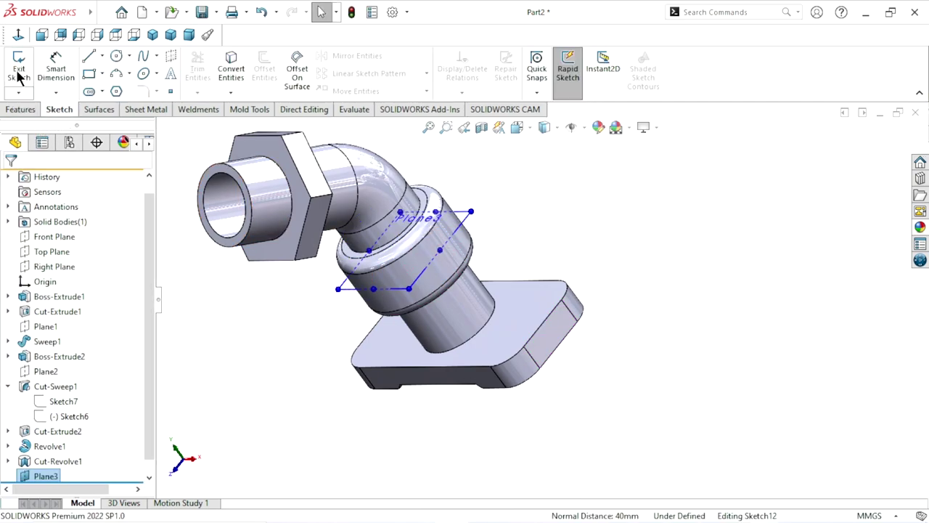
click(20, 36)
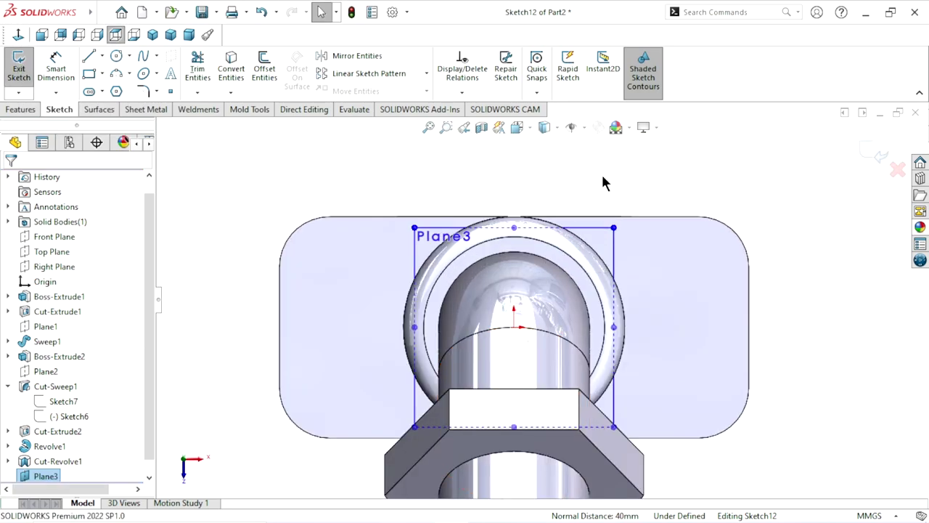
click(602, 182)
scroll(151, 398, down, 1)
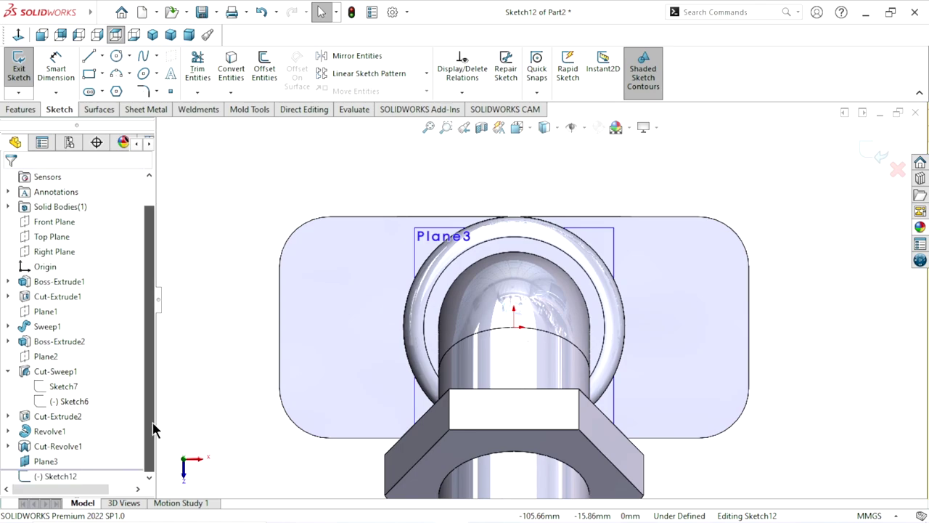
Hide Plane3 and start a circle centred on the pipe's axis
click(55, 462)
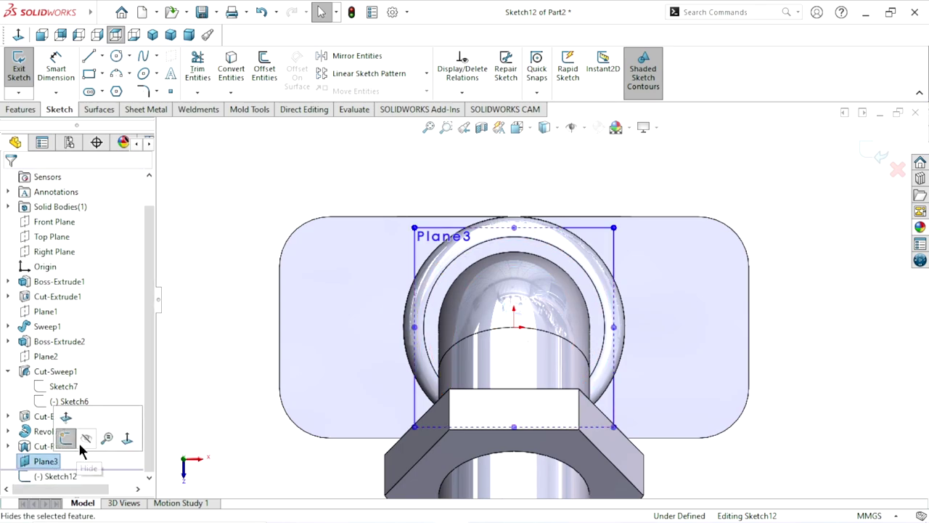
click(79, 434)
scroll(551, 263, up, 2)
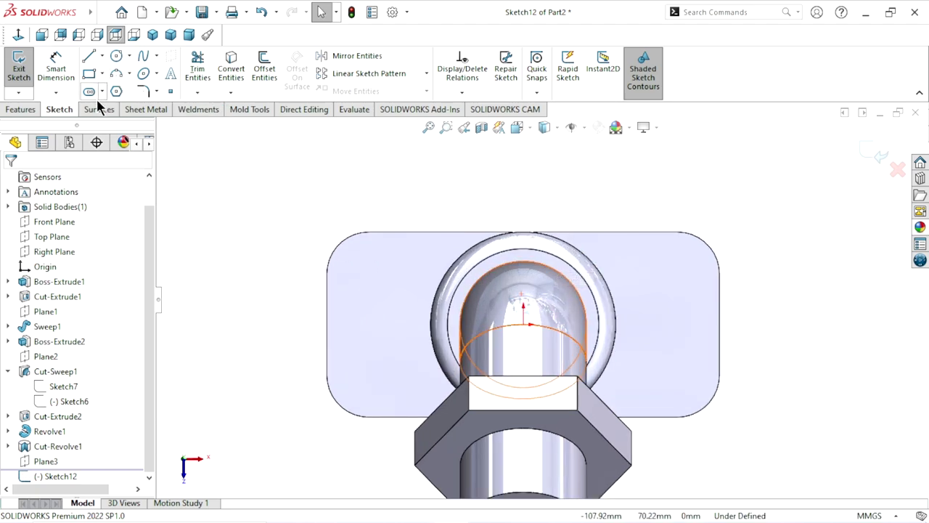
click(116, 58)
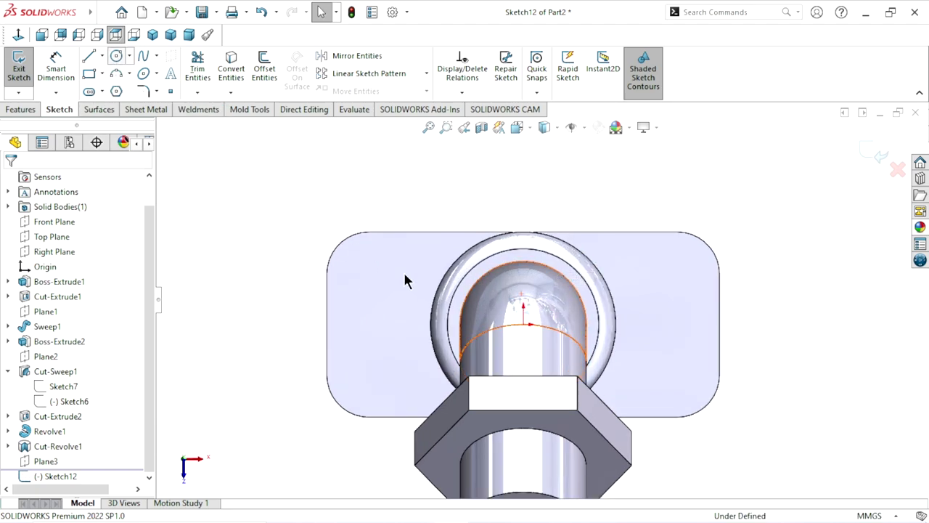
click(524, 325)
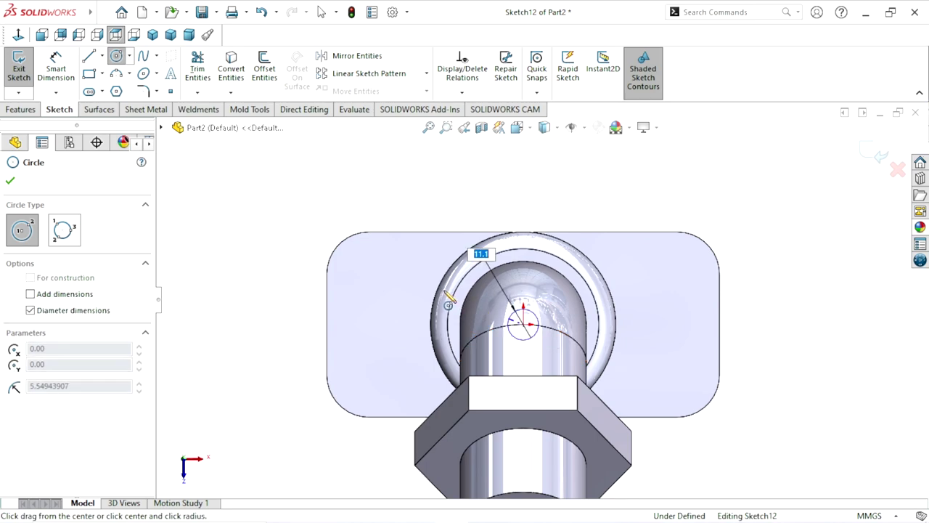
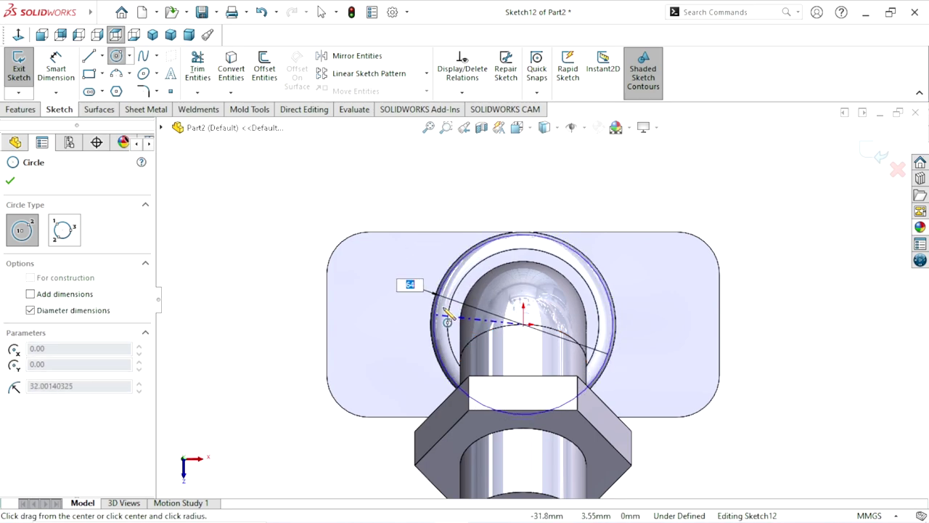
Finish the origin-centred circle around the dome's ring in Sketch12
click(522, 233)
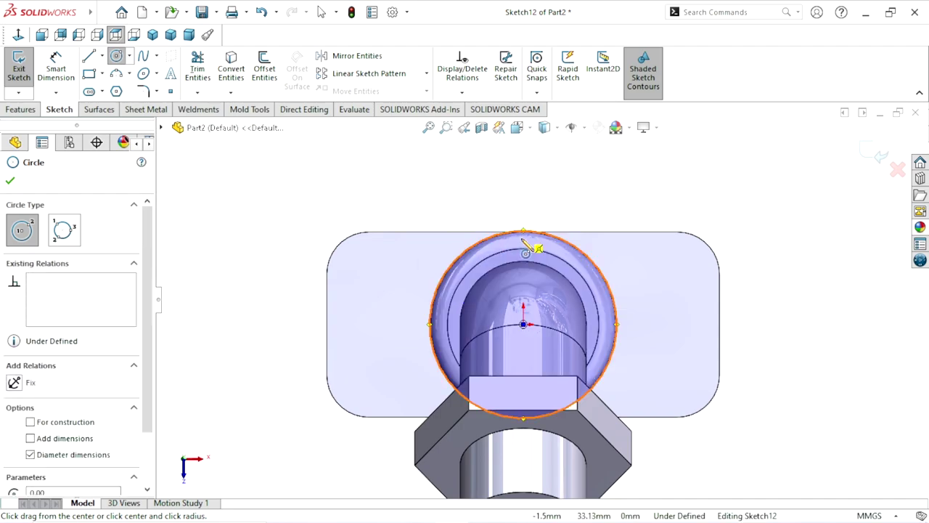
scroll(535, 269, down, 5)
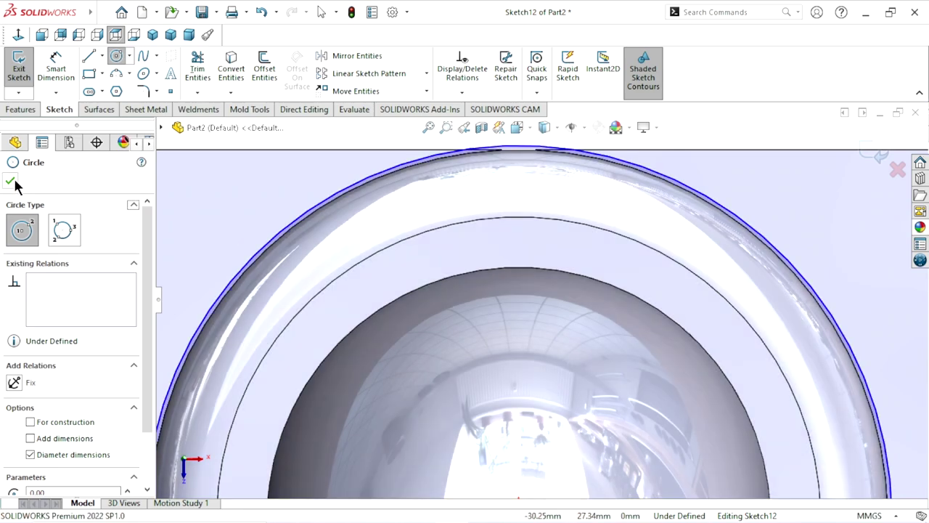
click(9, 180)
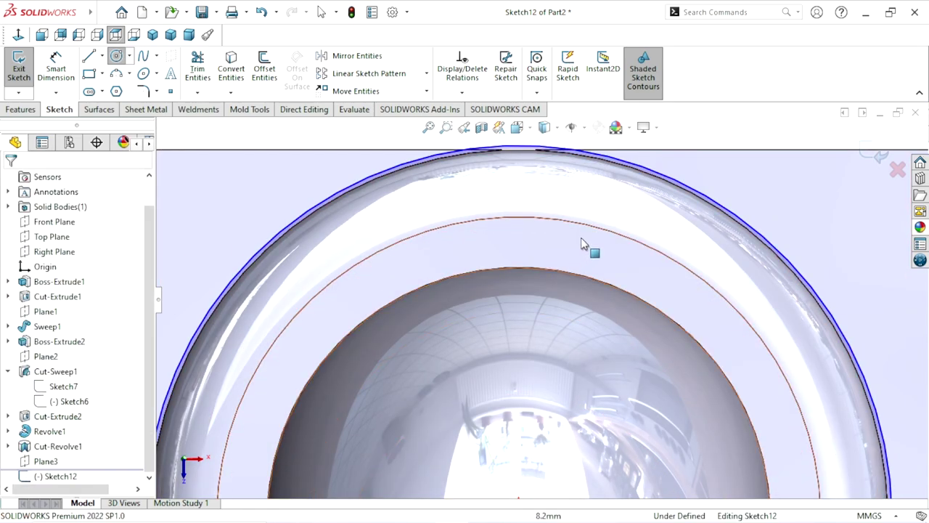
scroll(596, 245, up, 4)
scroll(596, 245, down, 3)
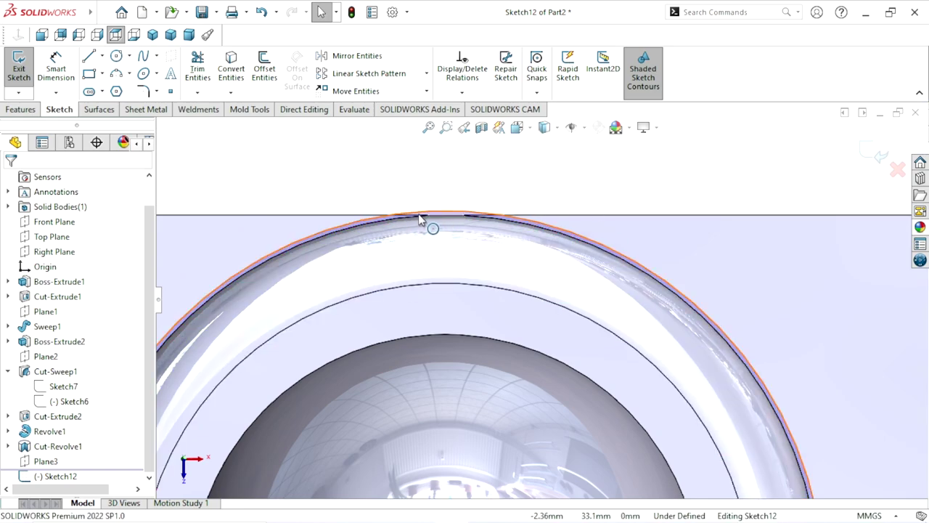
scroll(498, 257, up, 2)
scroll(508, 291, up, 3)
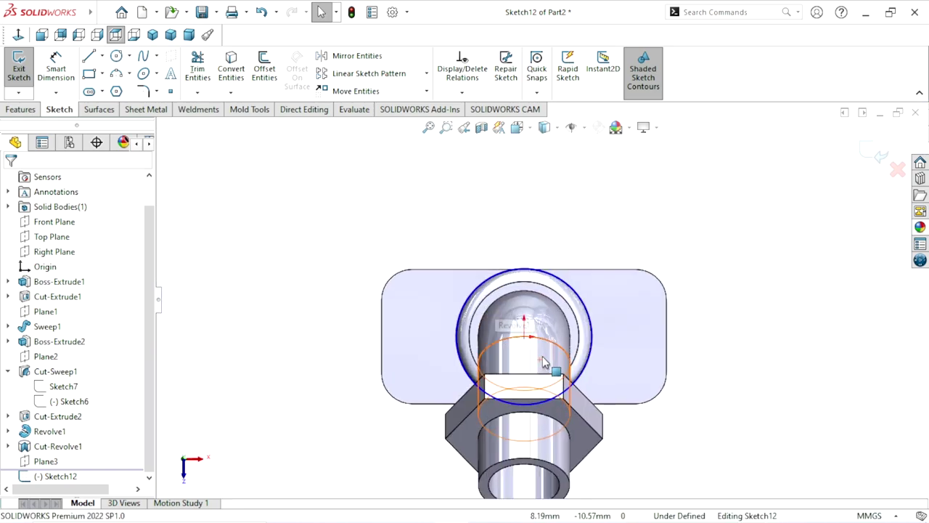
Dimension the circle's diameter to 66 mm
click(56, 68)
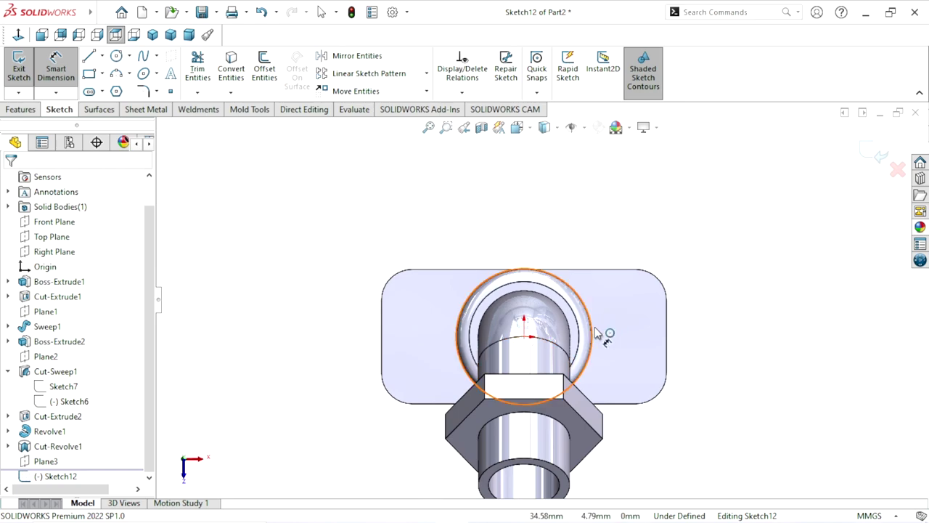
click(623, 330)
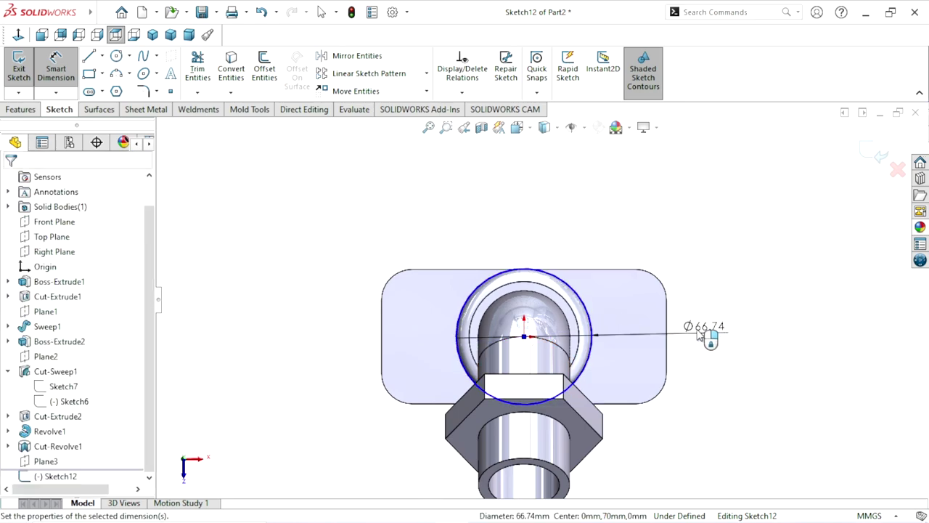
click(699, 334)
text(66)
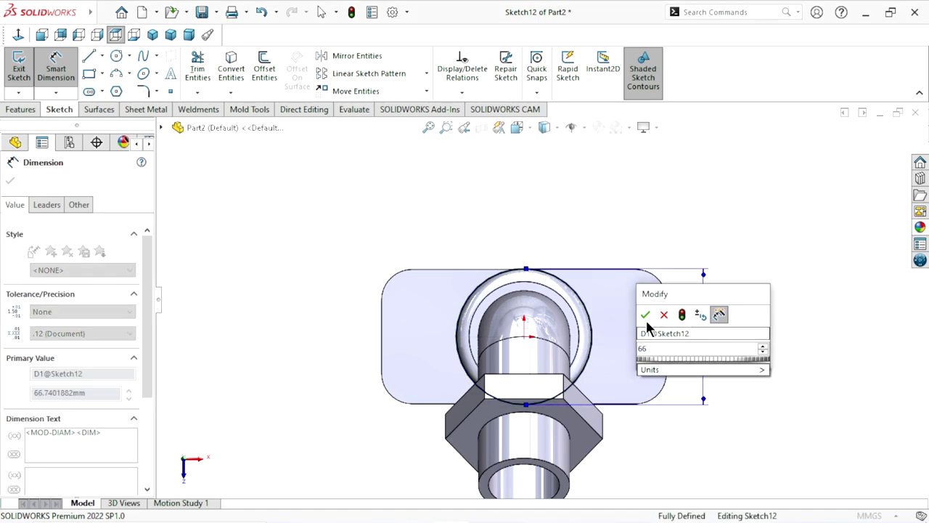
click(645, 314)
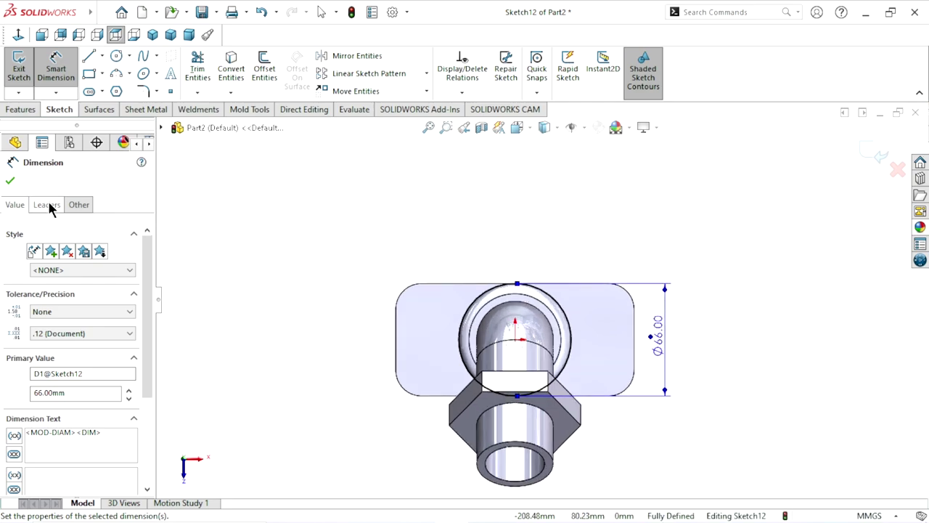
click(11, 182)
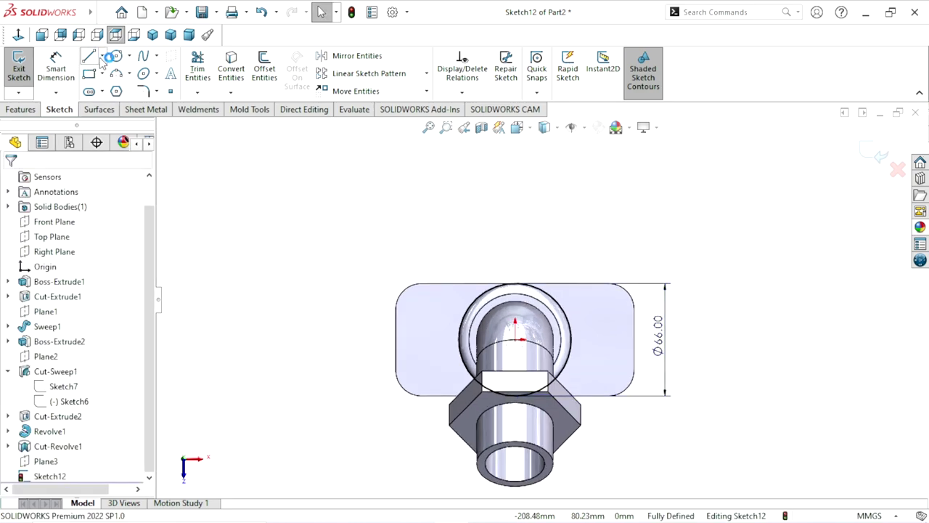
Draw a vertical construction centerline rising from the origin
click(102, 58)
click(98, 87)
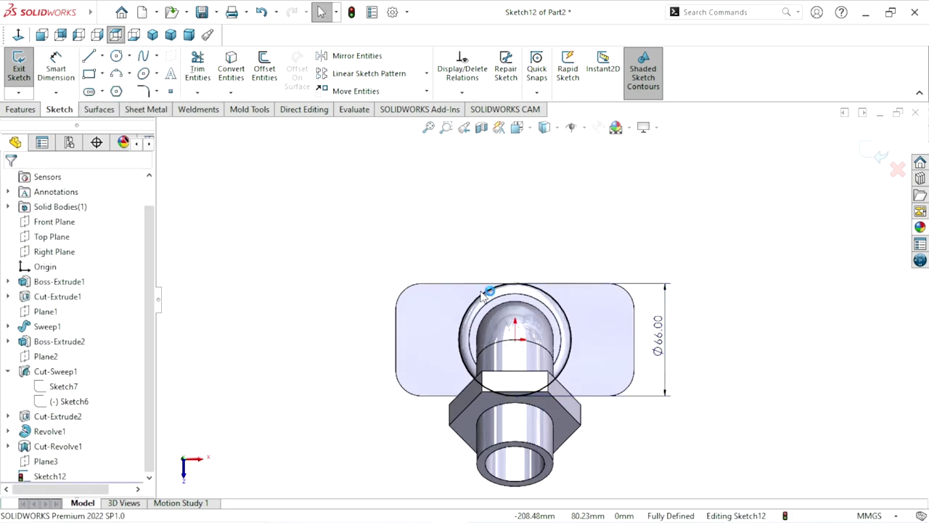
click(515, 339)
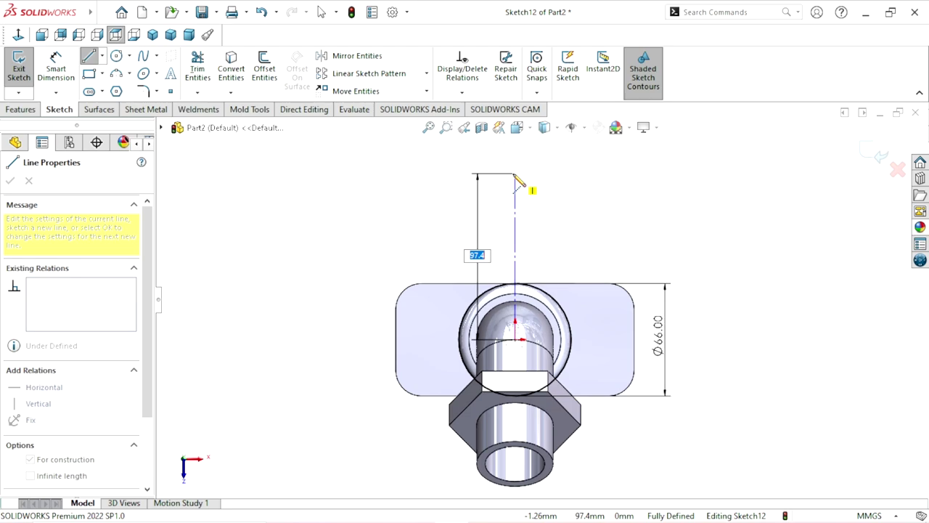
click(515, 175)
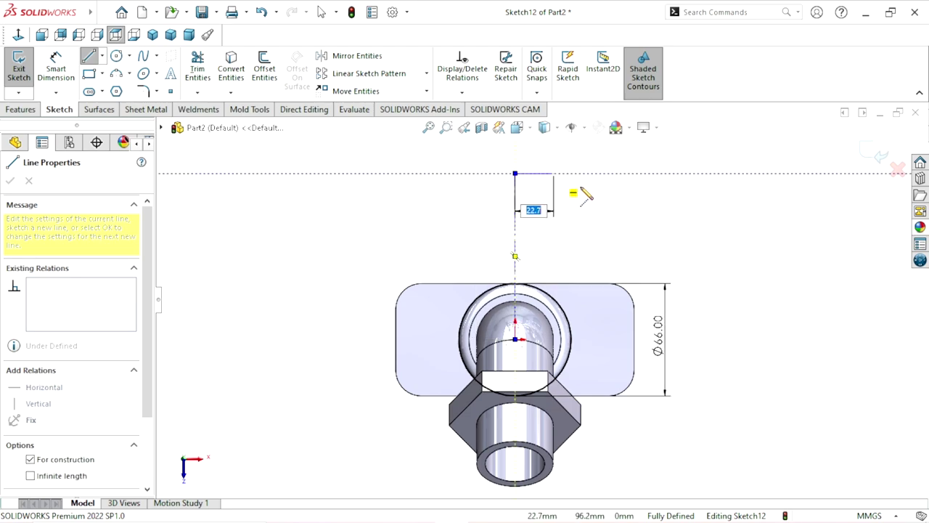
right_click(580, 191)
click(581, 190)
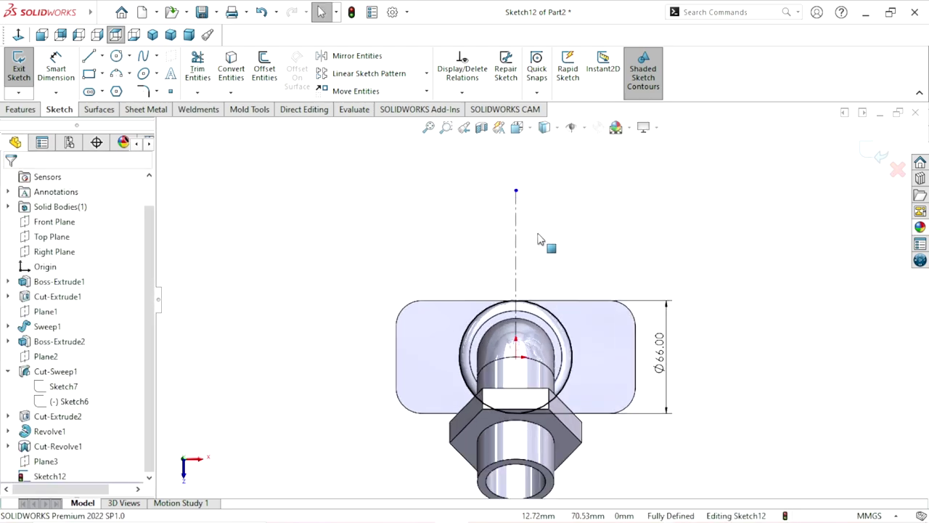
scroll(533, 167, down, 2)
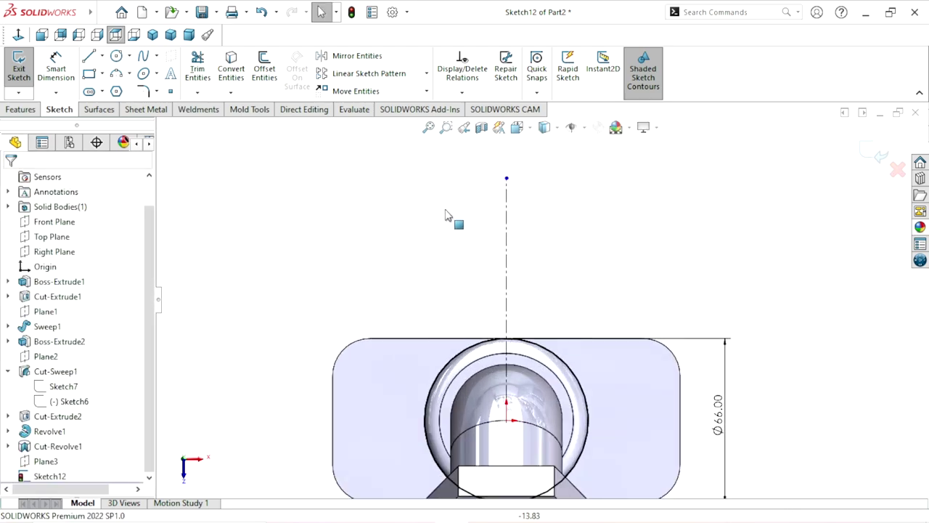
Draw a circle on the centerline's top end and dimension it to Ø30 mm
click(116, 56)
click(506, 177)
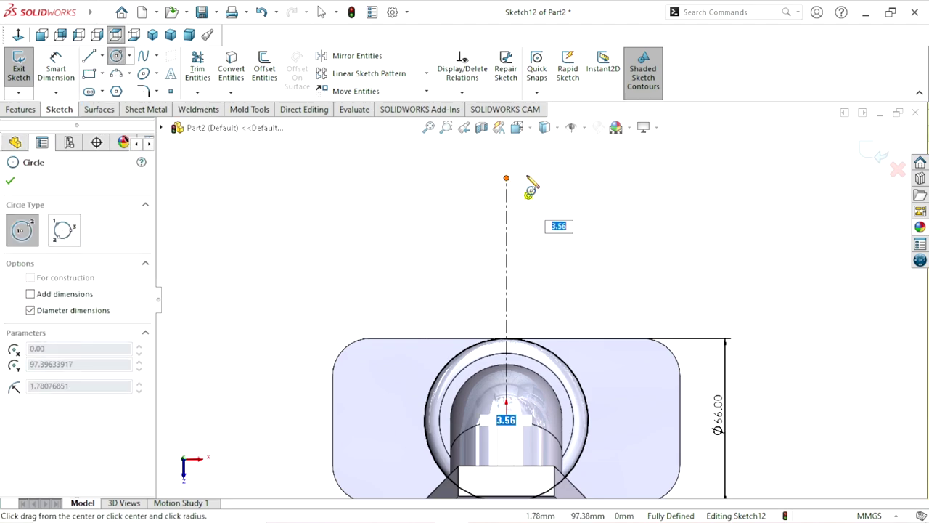
click(548, 188)
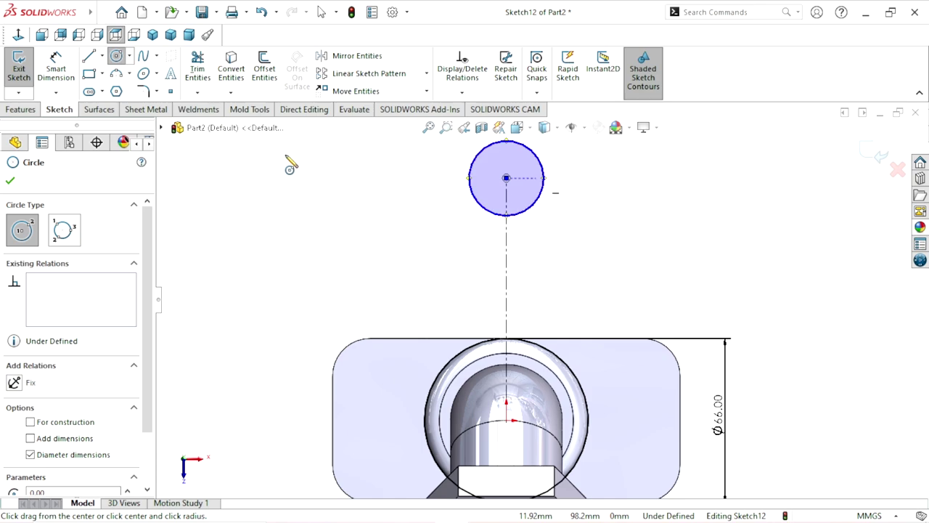
click(58, 72)
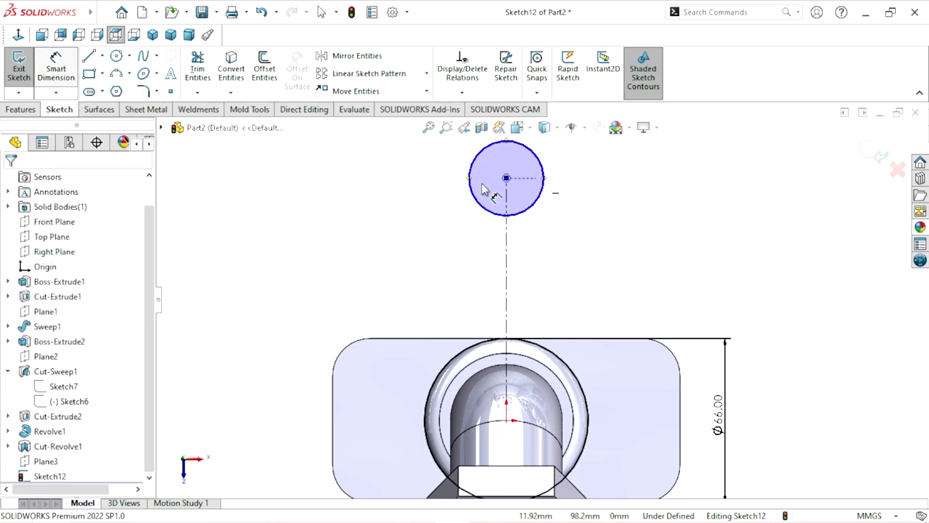
click(546, 186)
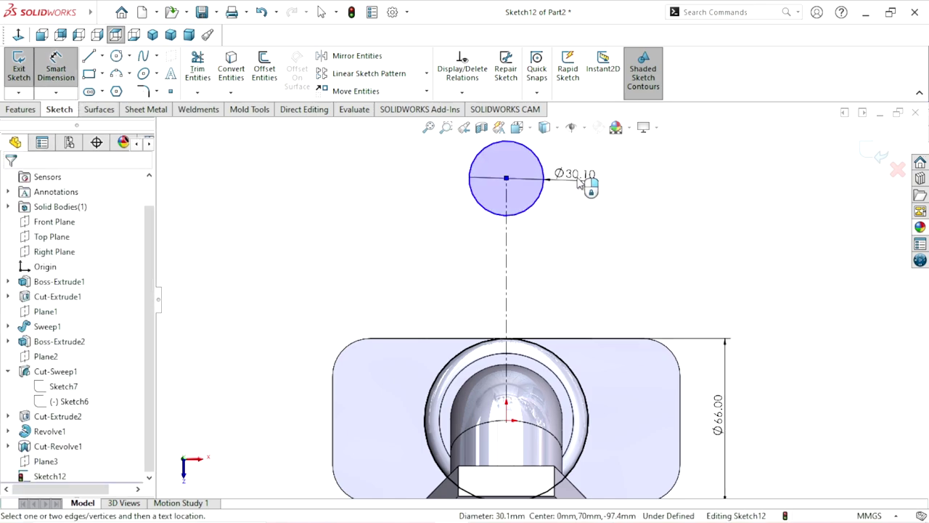
click(585, 179)
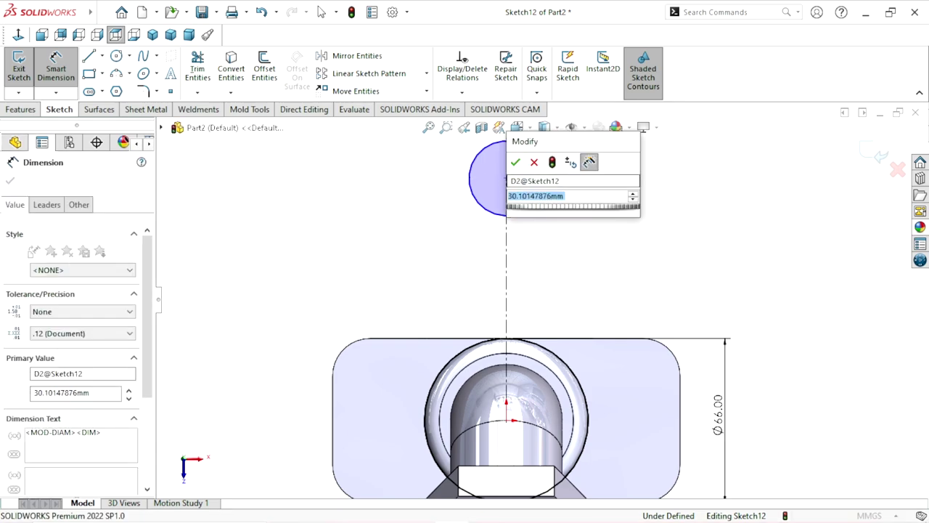
text(30)
click(517, 164)
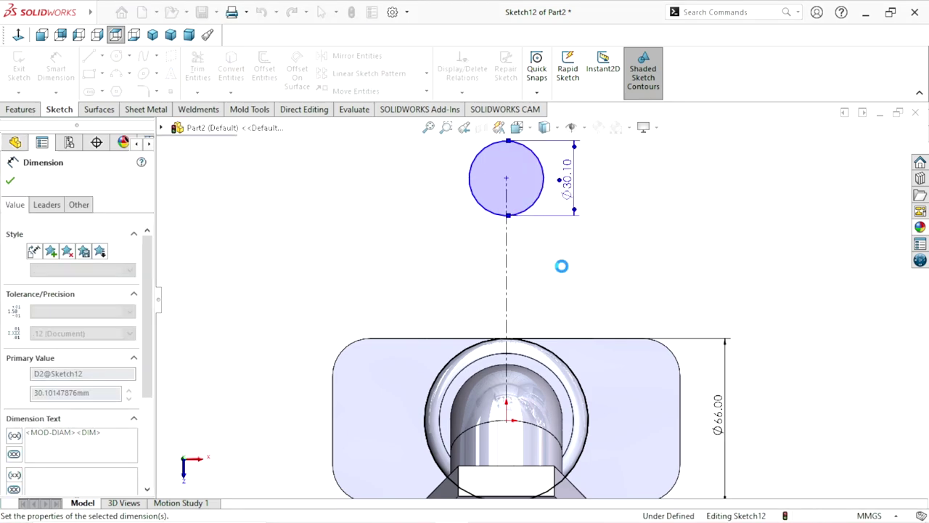
scroll(541, 392, up, 1)
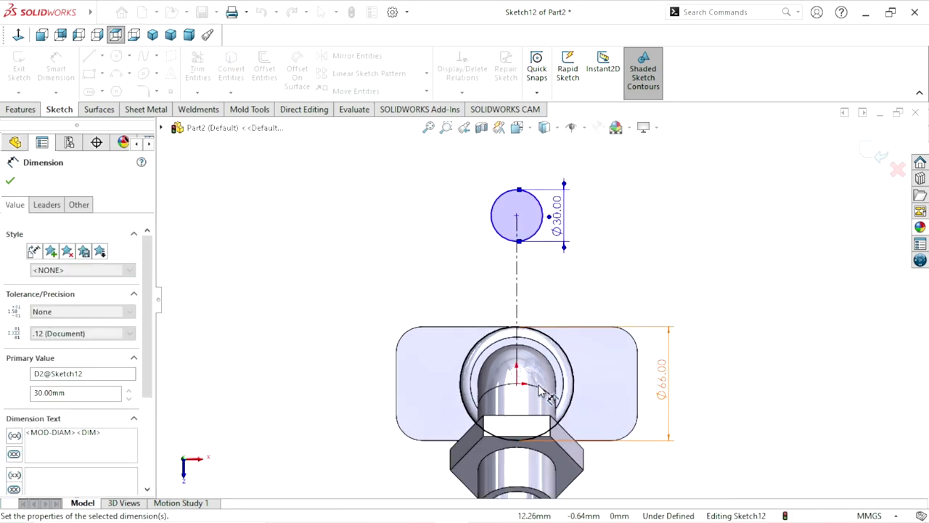
click(9, 183)
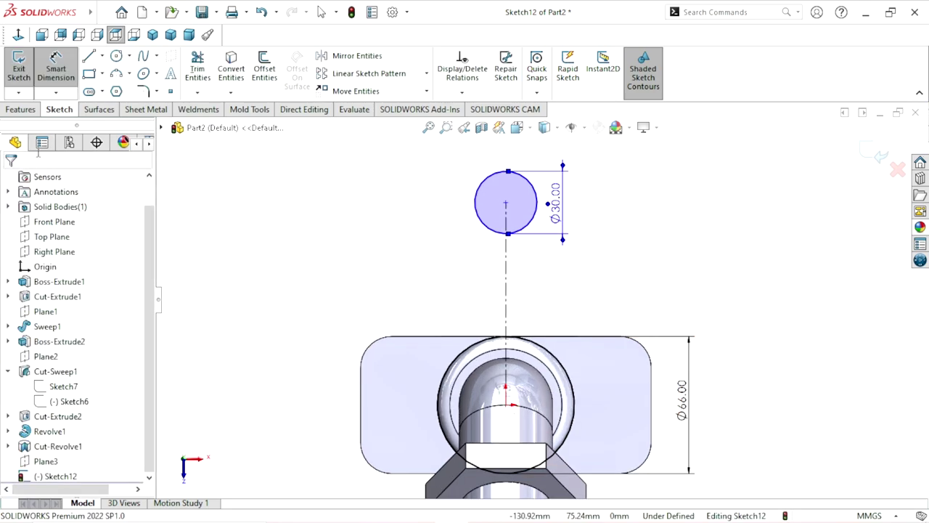
Draw a slanted side line from the small circle to the ring's left edge
key(l)
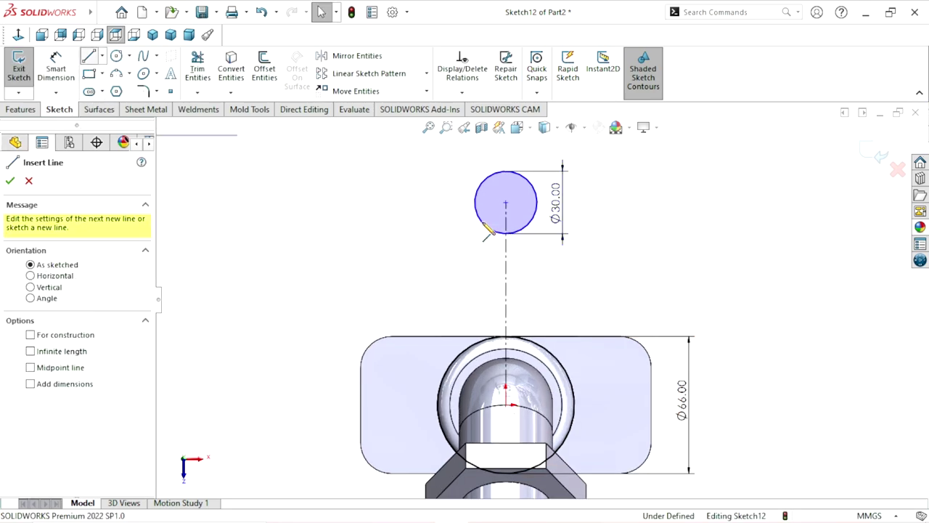
click(506, 233)
drag(453, 361, 481, 221)
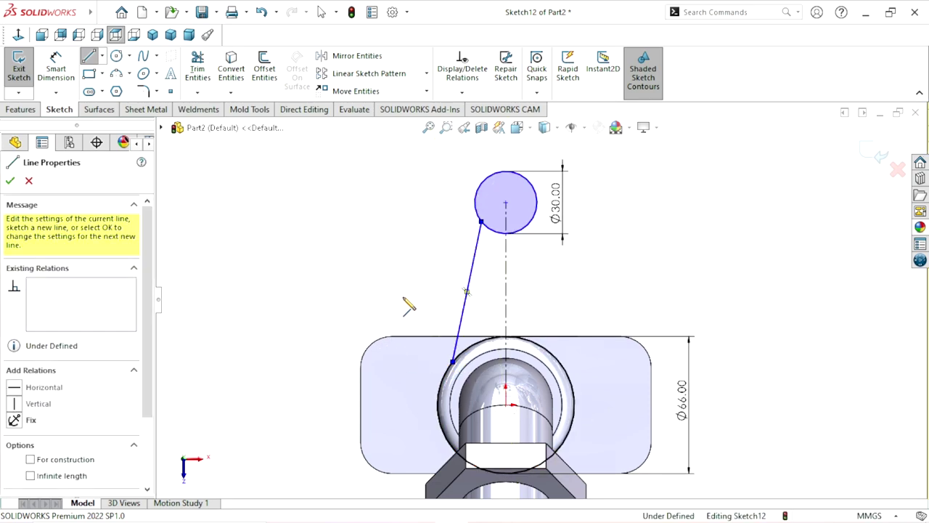
right_click(365, 287)
click(392, 293)
scroll(520, 381, up, 2)
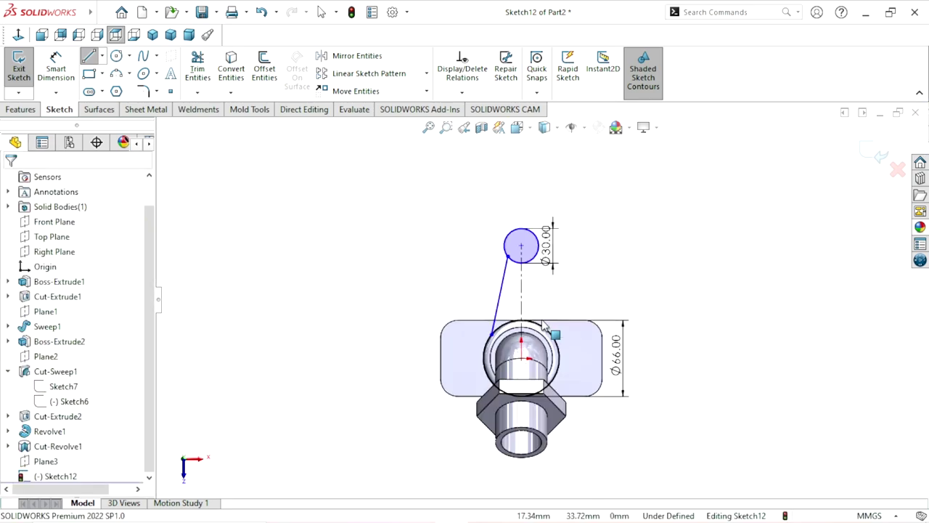
scroll(523, 295, down, 3)
scroll(523, 295, down, 2)
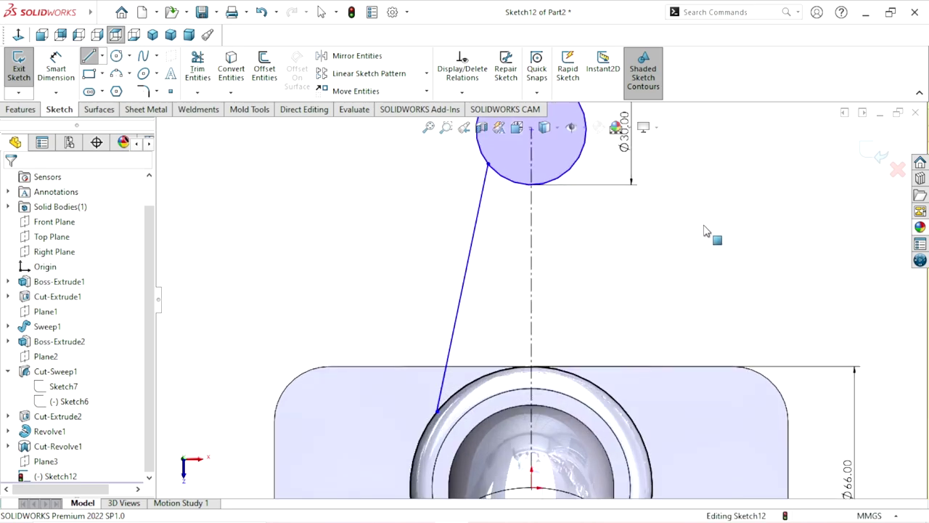
Make the side line tangent to the Ø30 circle
click(500, 186)
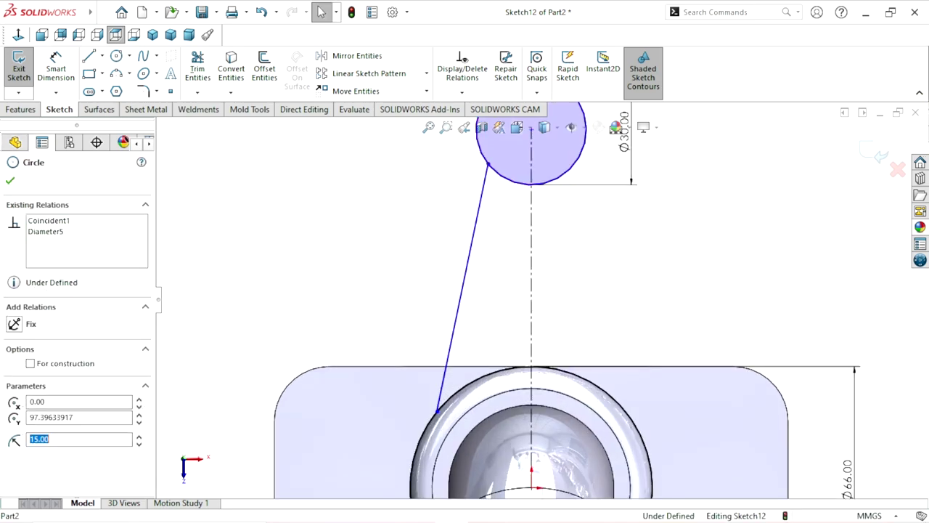
click(484, 211)
ctrl+click(513, 189)
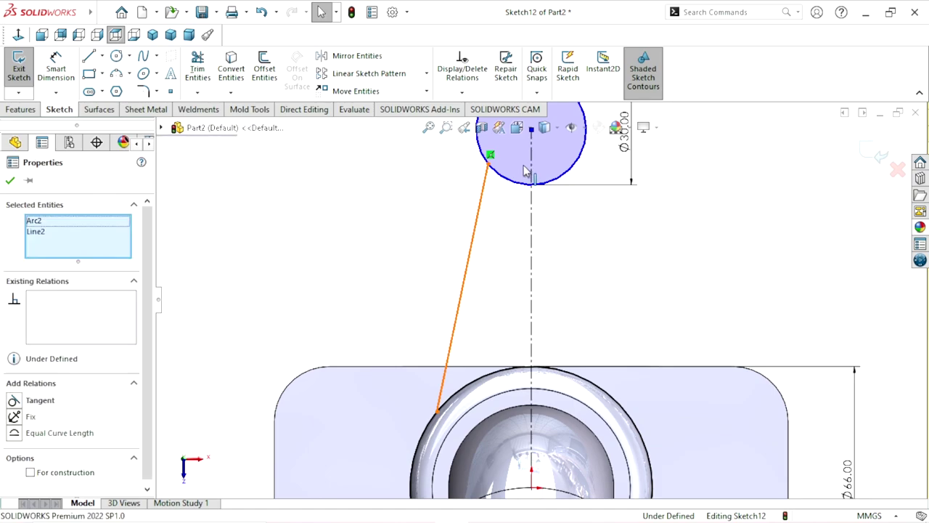
click(520, 143)
scroll(502, 278, up, 1)
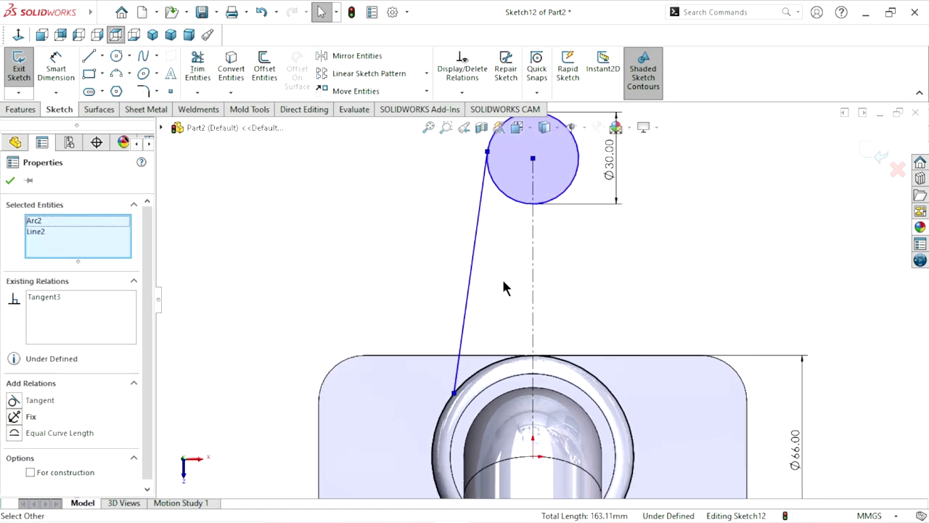
scroll(498, 342, up, 3)
scroll(514, 344, down, 5)
Make the side line tangent to the Ø66 circle
click(537, 238)
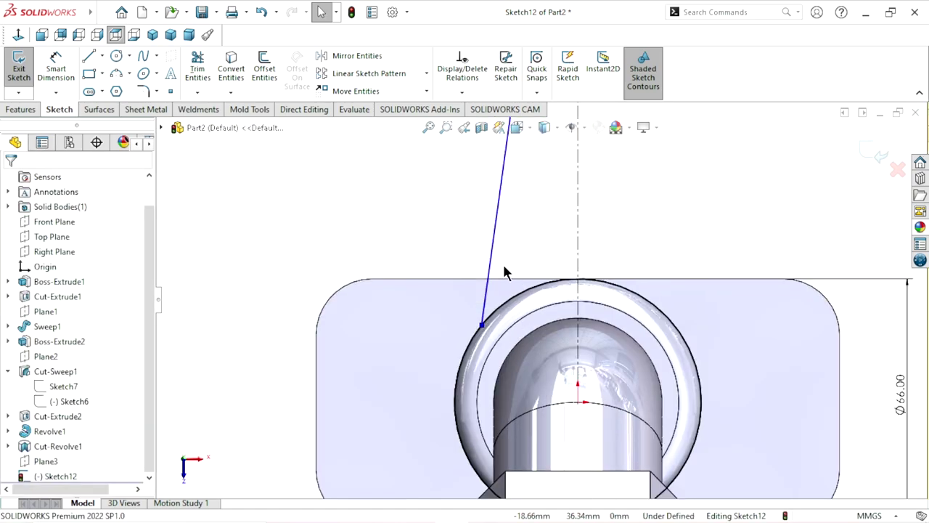
click(483, 320)
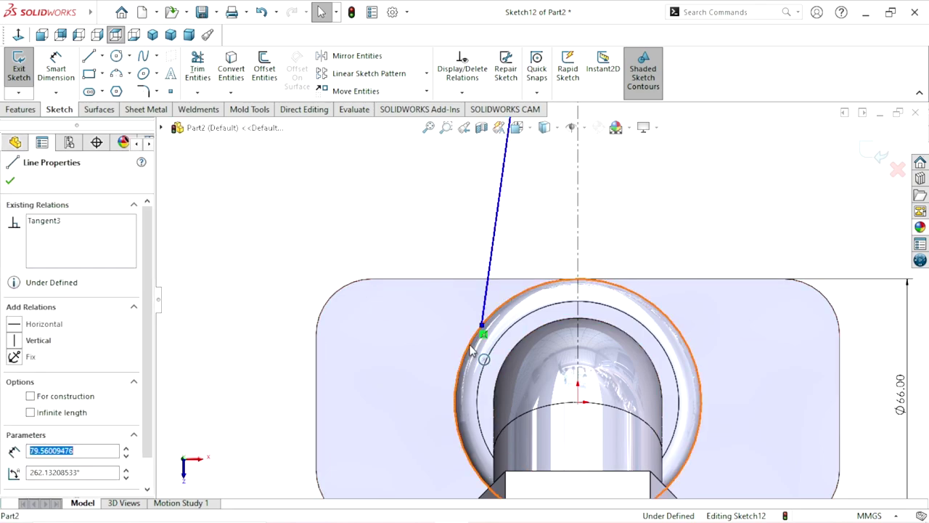
ctrl+click(492, 321)
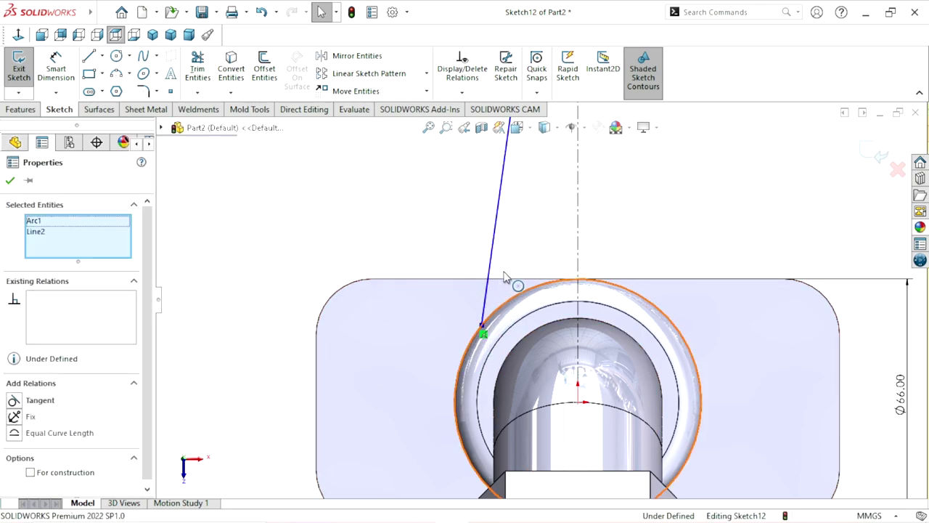
click(508, 289)
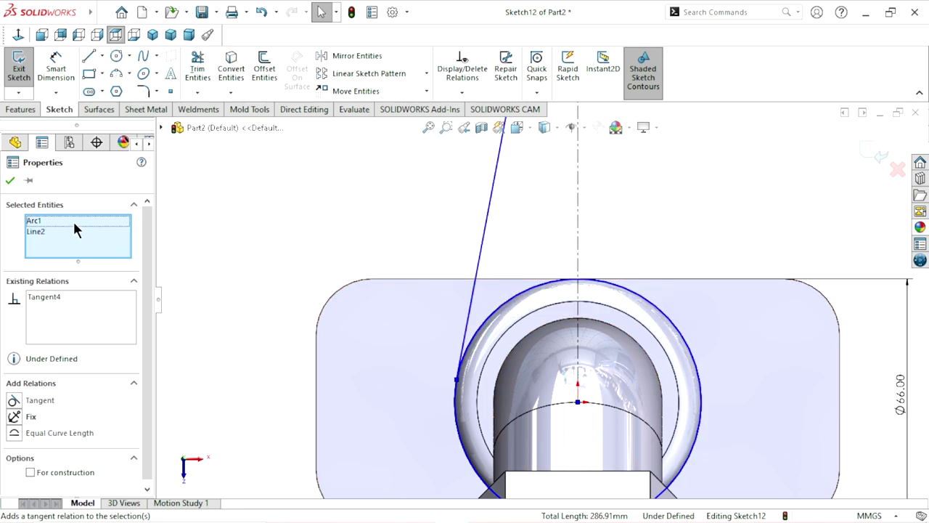
click(10, 180)
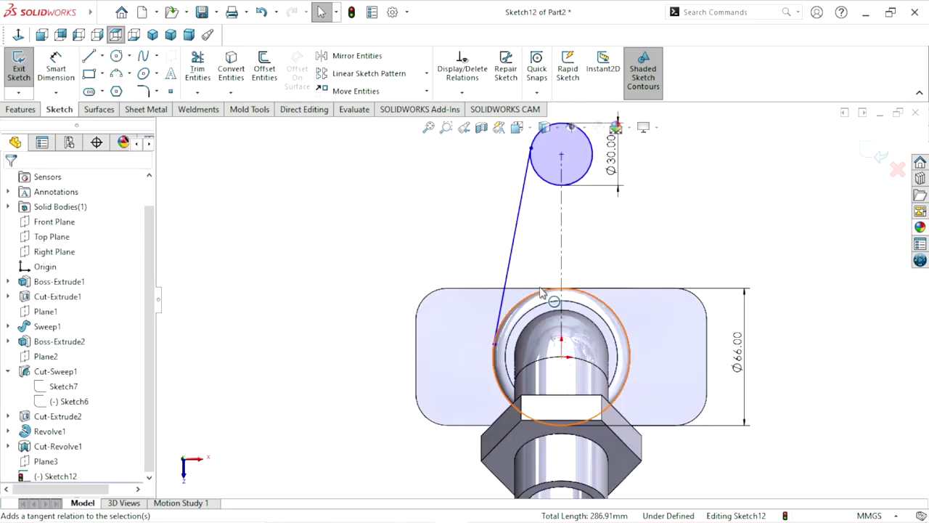
scroll(550, 294, up, 3)
scroll(668, 223, down, 1)
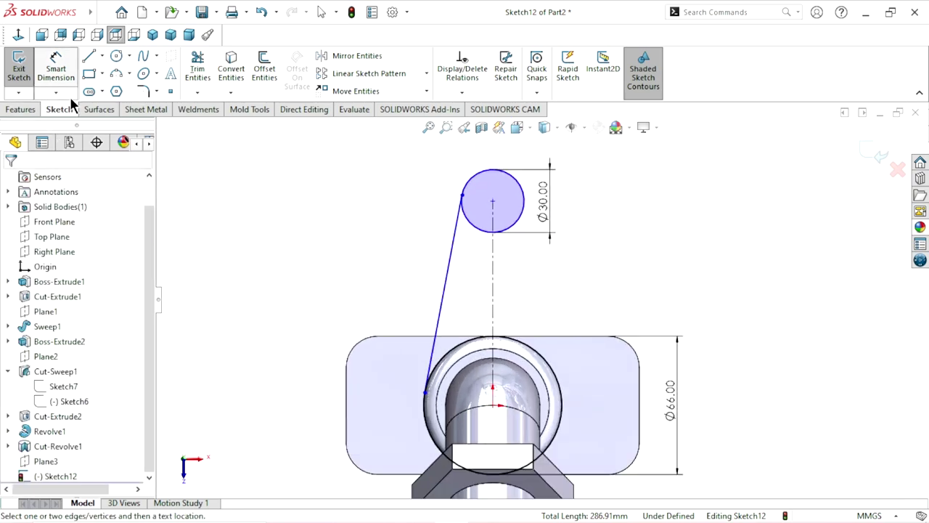
Dimension the distance between the two circle centres to 82 mm
click(58, 76)
click(496, 287)
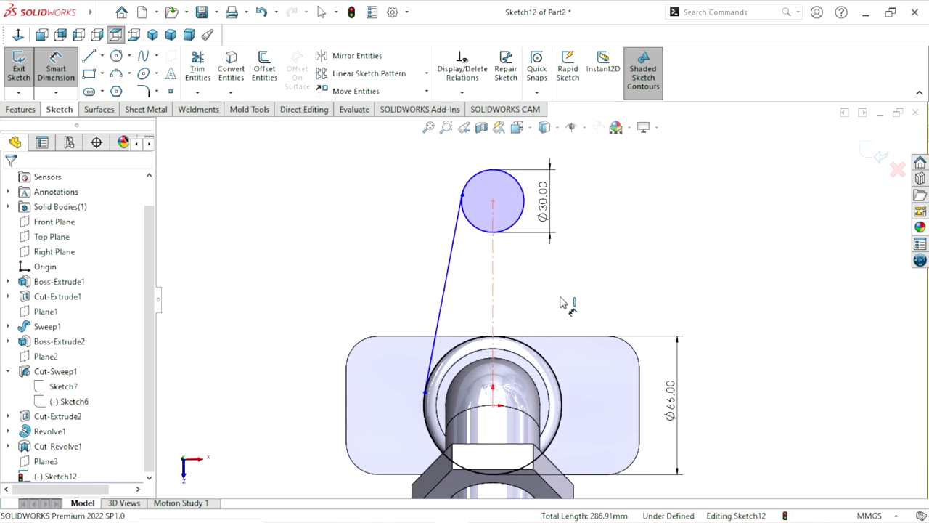
click(630, 294)
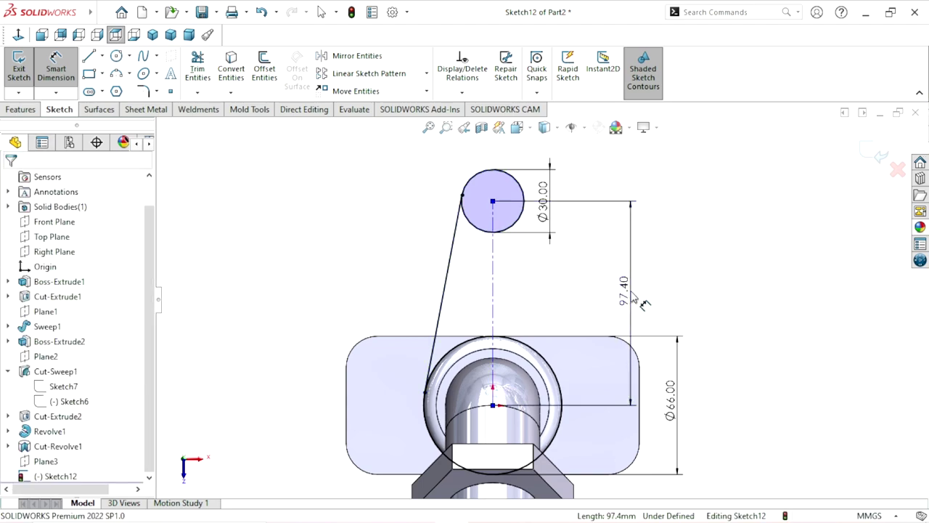
click(633, 295)
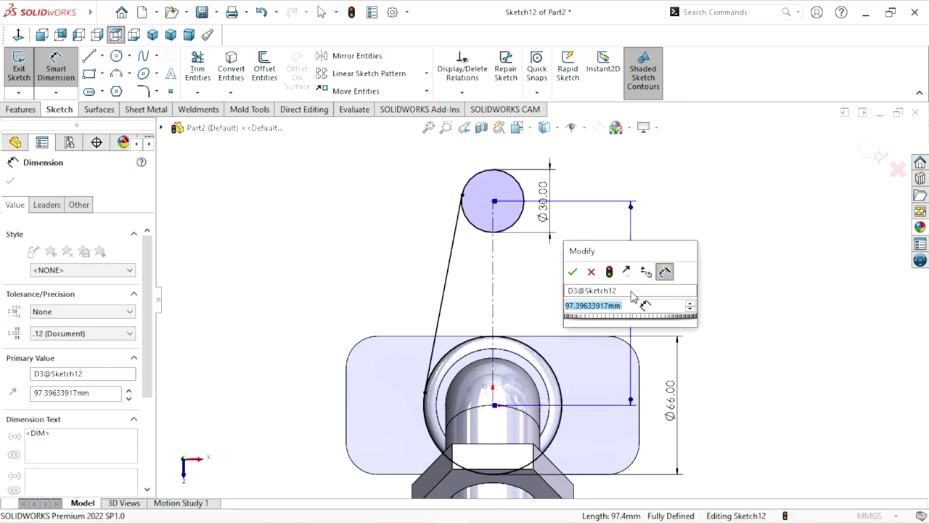
text(82)
click(574, 273)
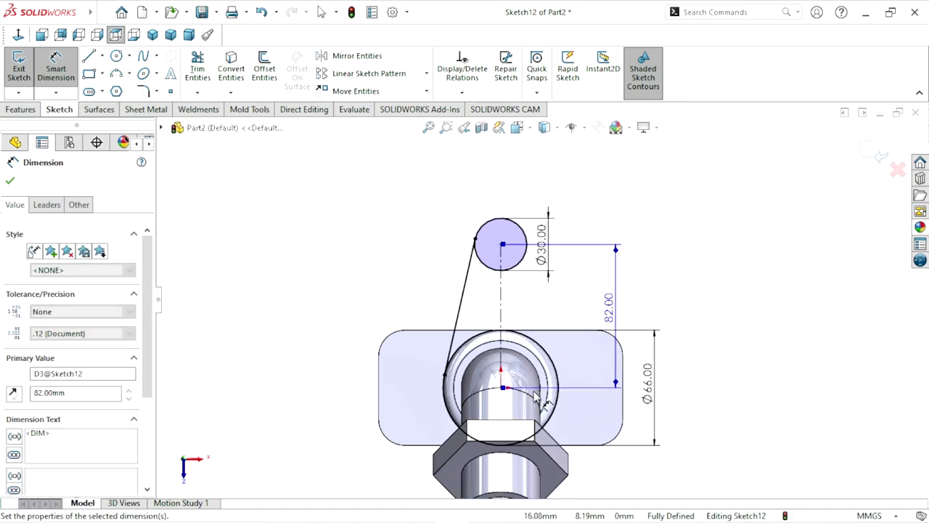
click(10, 180)
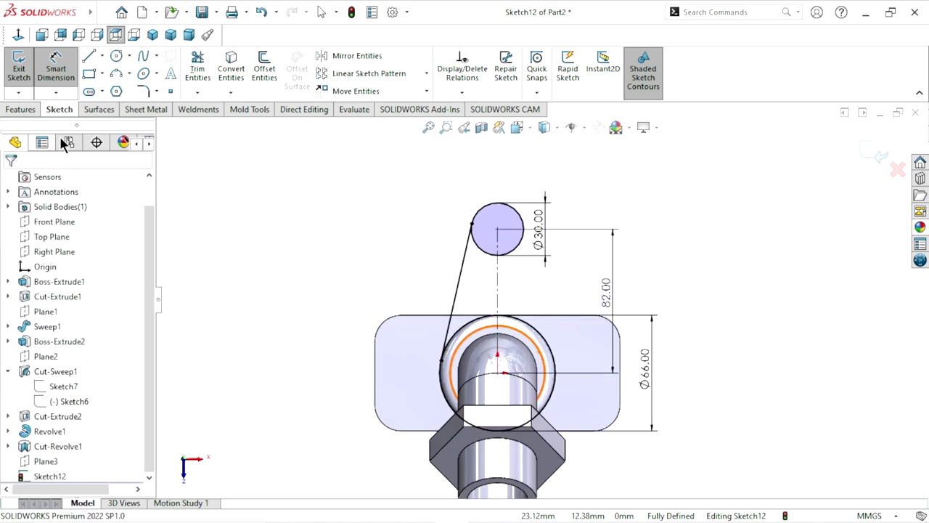
Mirror the side line about the vertical centerline
click(356, 55)
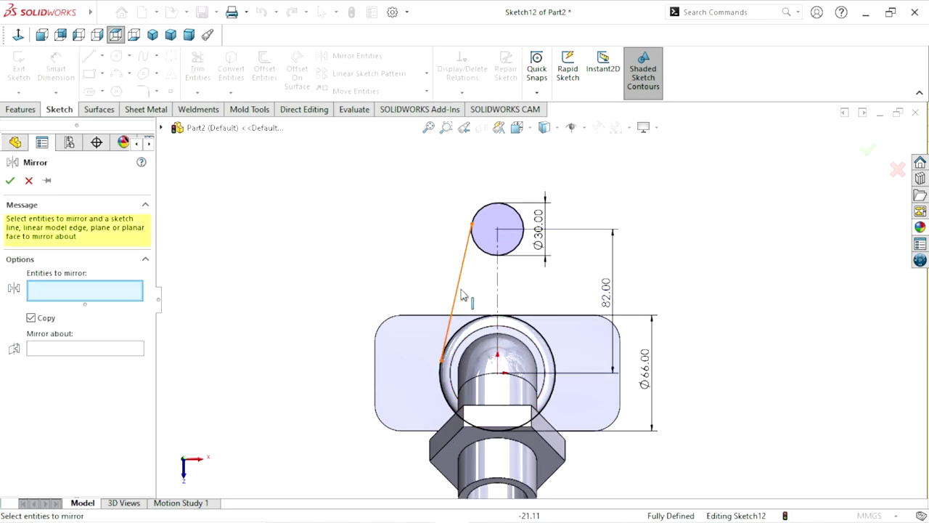
click(456, 297)
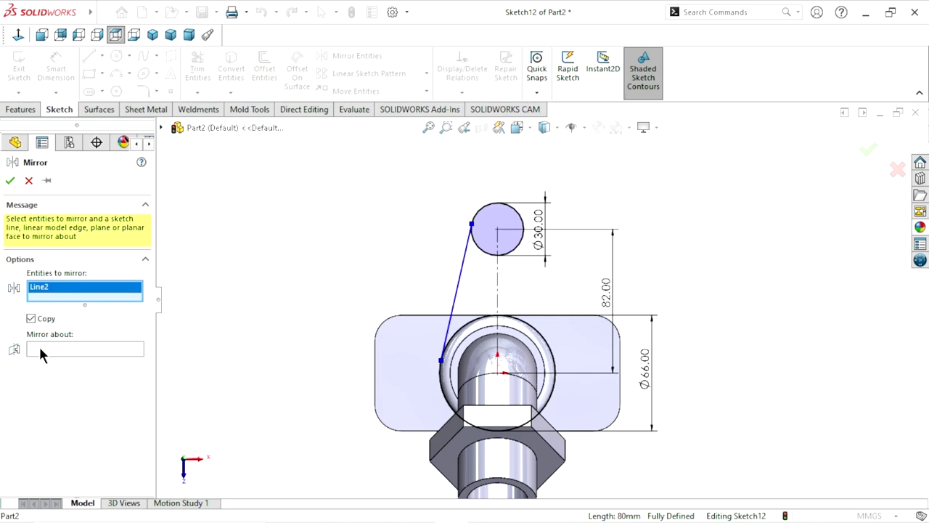
click(498, 303)
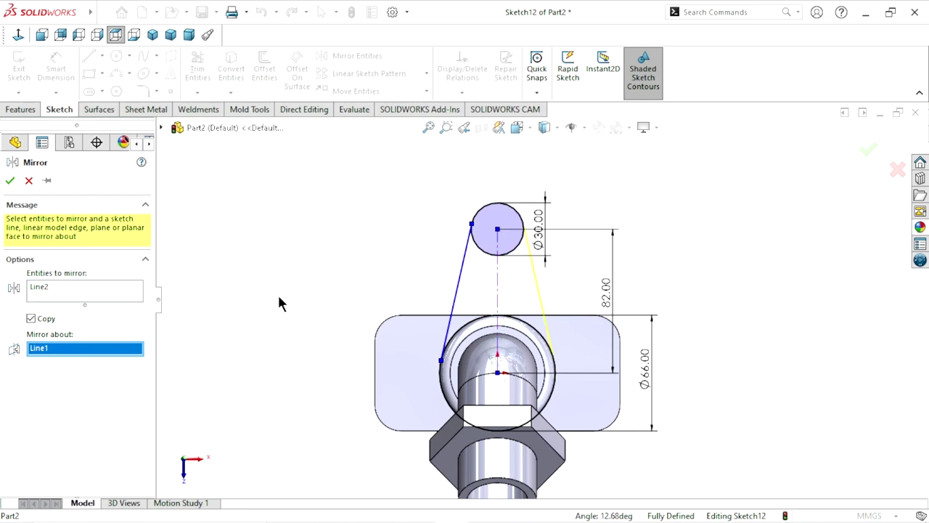
click(10, 181)
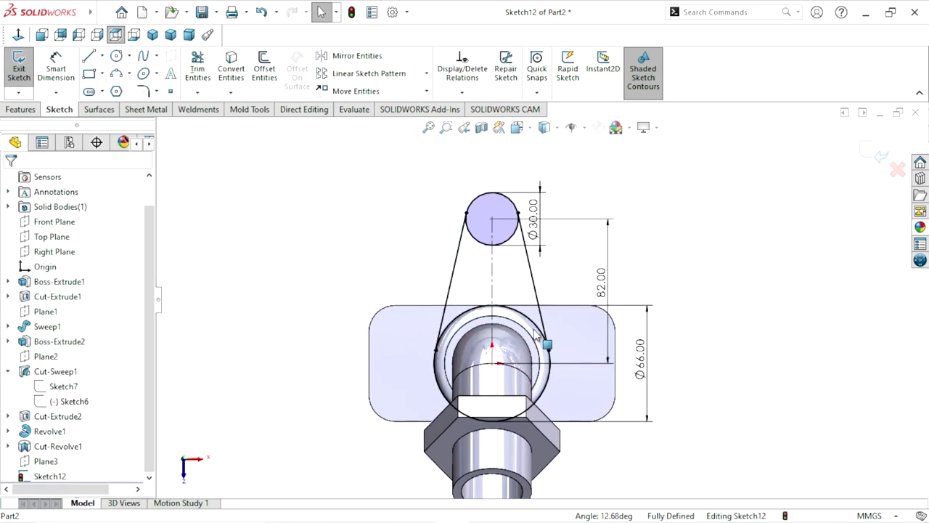
Trim away the lower arc of the Ø30 circle
scroll(561, 339, down, 1)
click(198, 66)
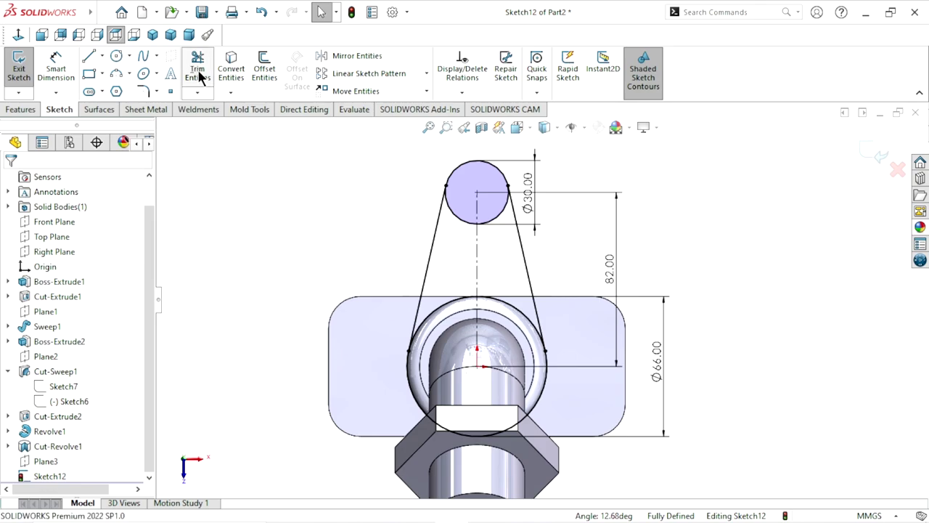
drag(444, 265, 473, 206)
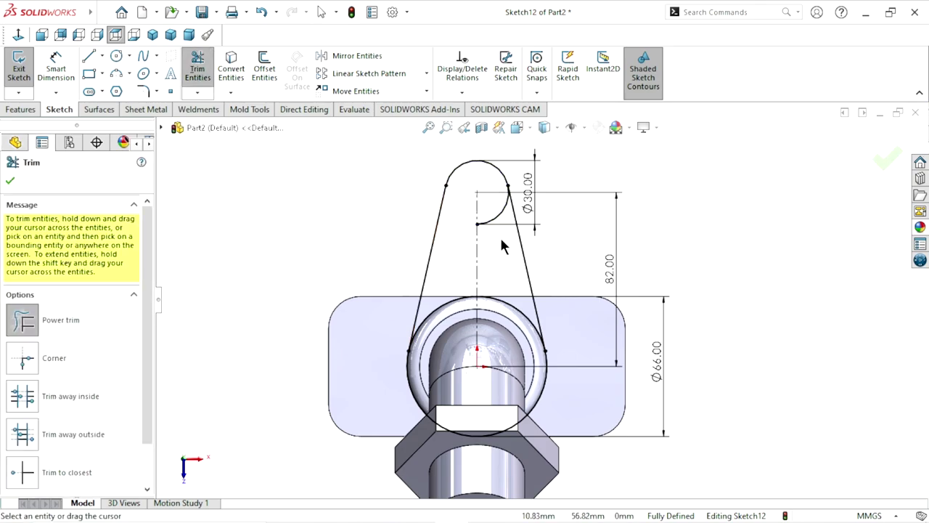
Trim the Ø66 circle's lower arc to close the tapered handle profile
drag(377, 392, 537, 383)
scroll(521, 383, down, 1)
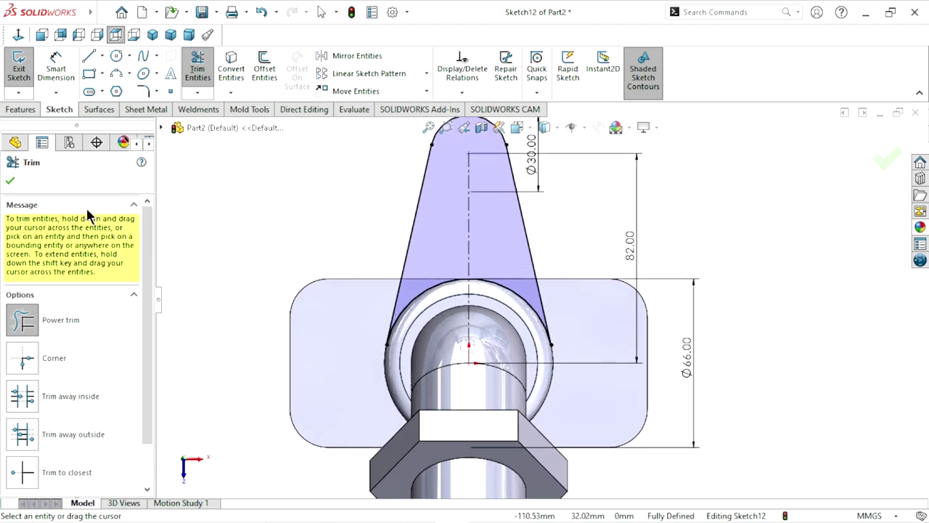
click(10, 180)
scroll(497, 311, up, 2)
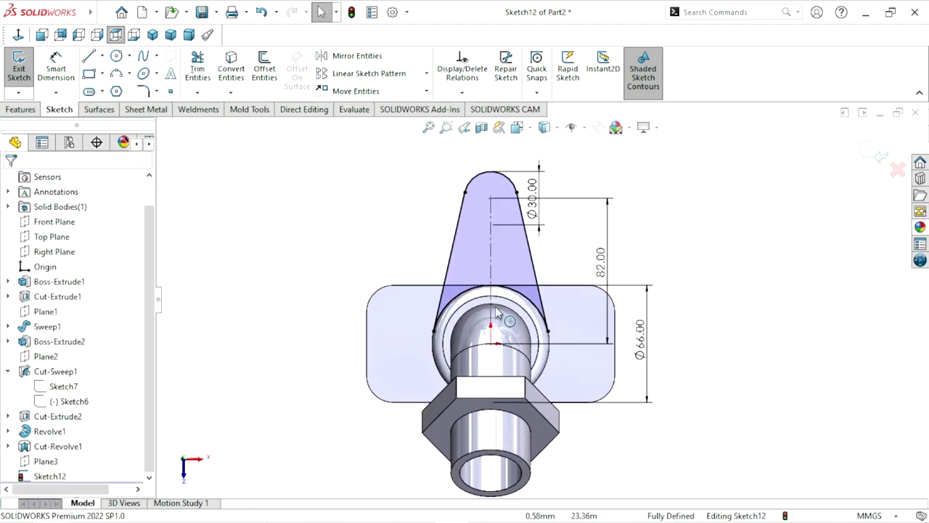
scroll(723, 274, down, 1)
Orbit to inspect the closed handle profile, then return to a face-on view
mouse_move(726, 274)
middle_down()
mouse_move(628, 214)
mouse_move(656, 357)
mouse_move(633, 369)
middle_up()
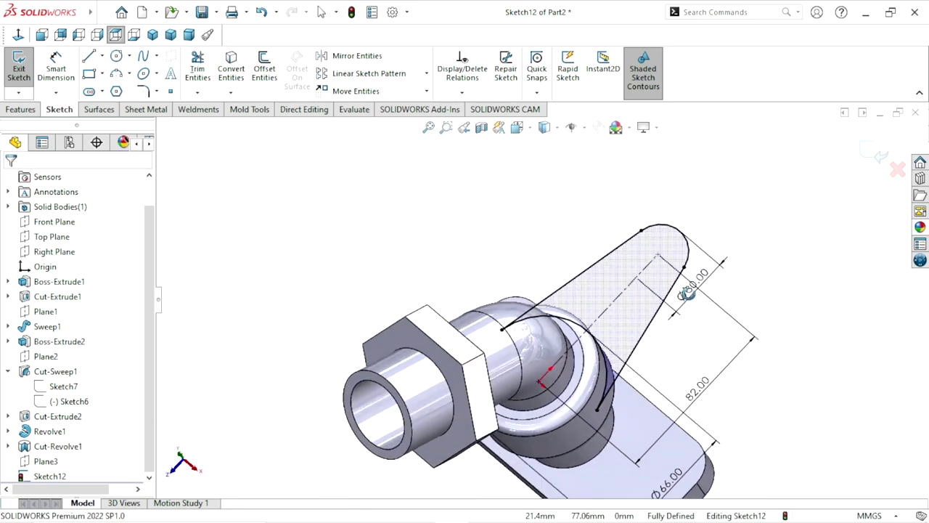
scroll(634, 368, up, 3)
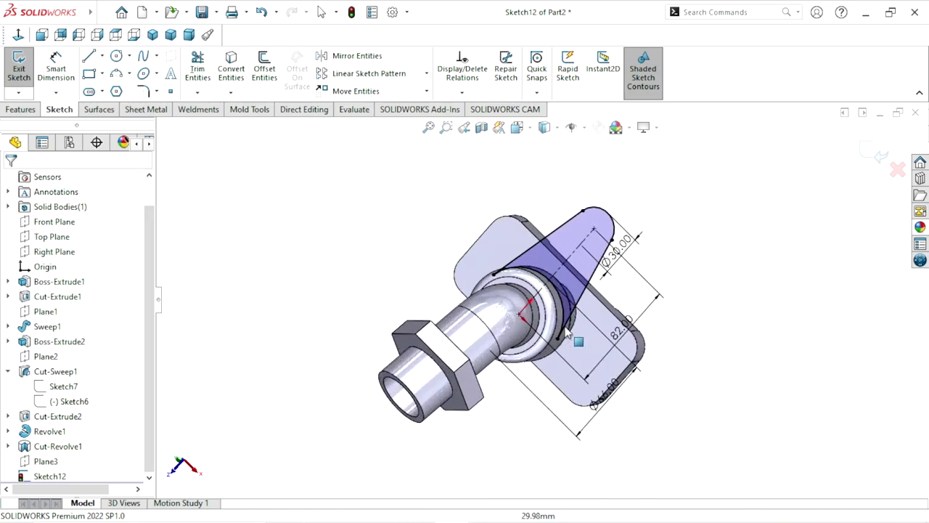
middle_drag(563, 284, 546, 294)
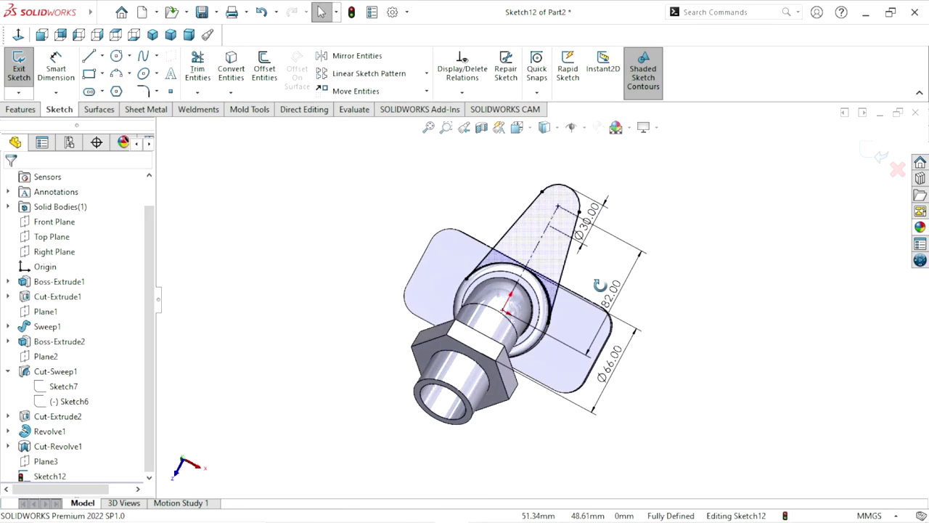
scroll(563, 270, down, 2)
scroll(563, 271, down, 2)
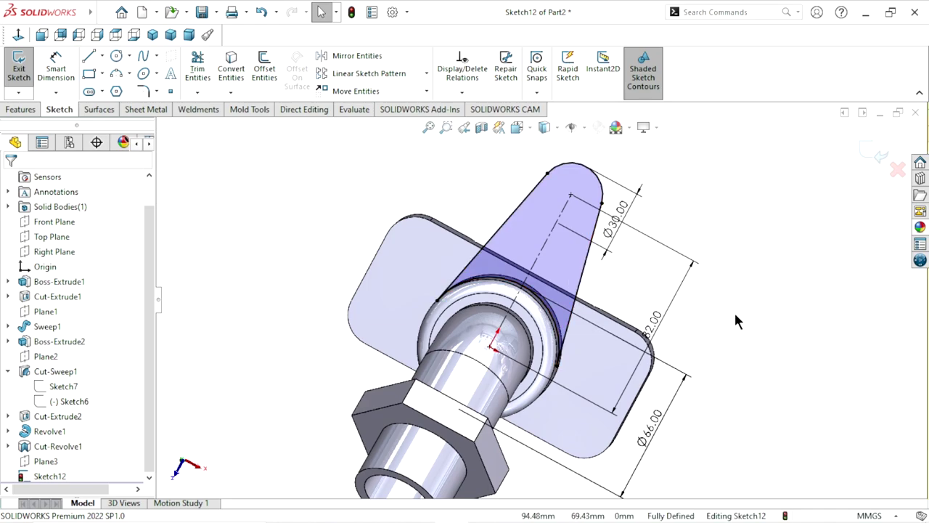
scroll(540, 302, up, 2)
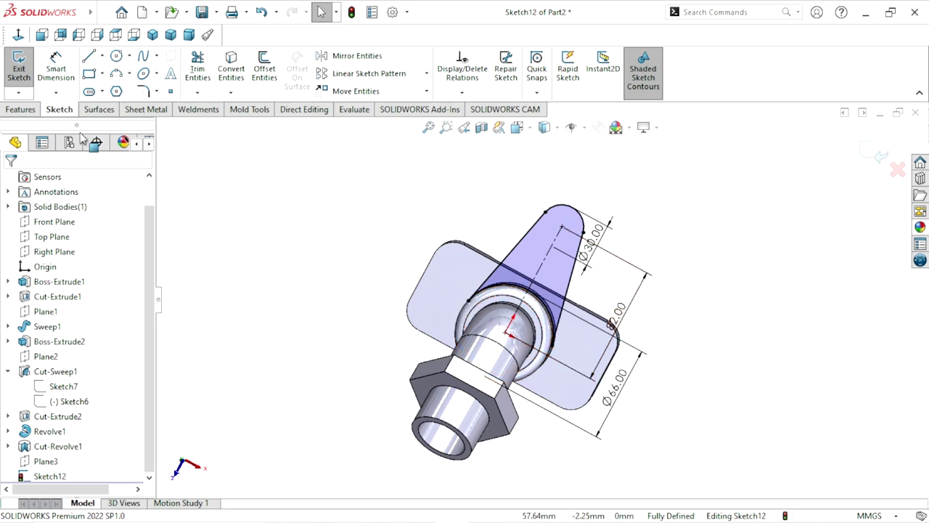
click(18, 34)
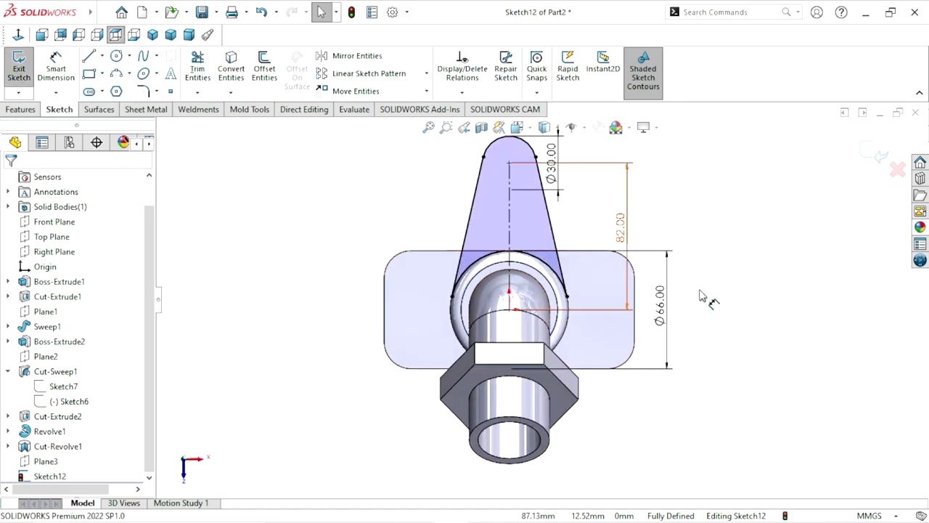
click(16, 108)
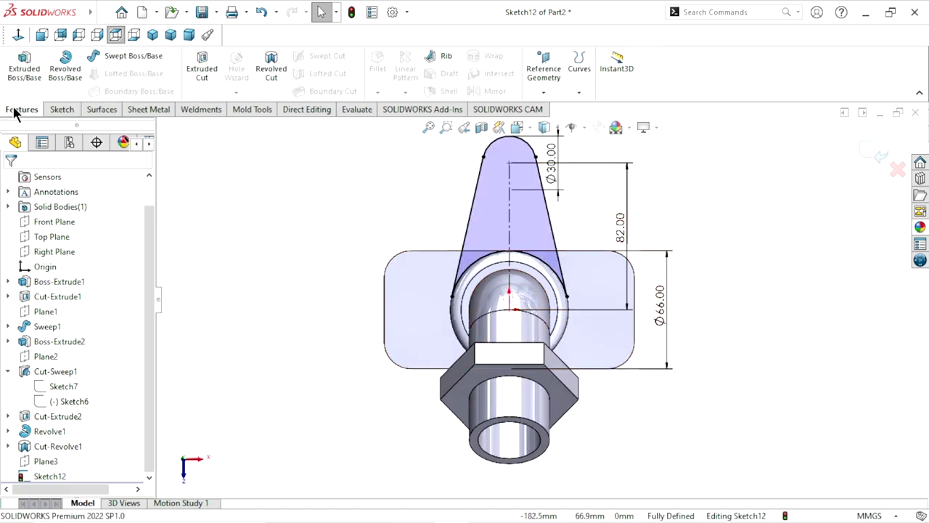
Extrude the handle sketch 20 mm Mid Plane as Boss-Extrude3
click(26, 72)
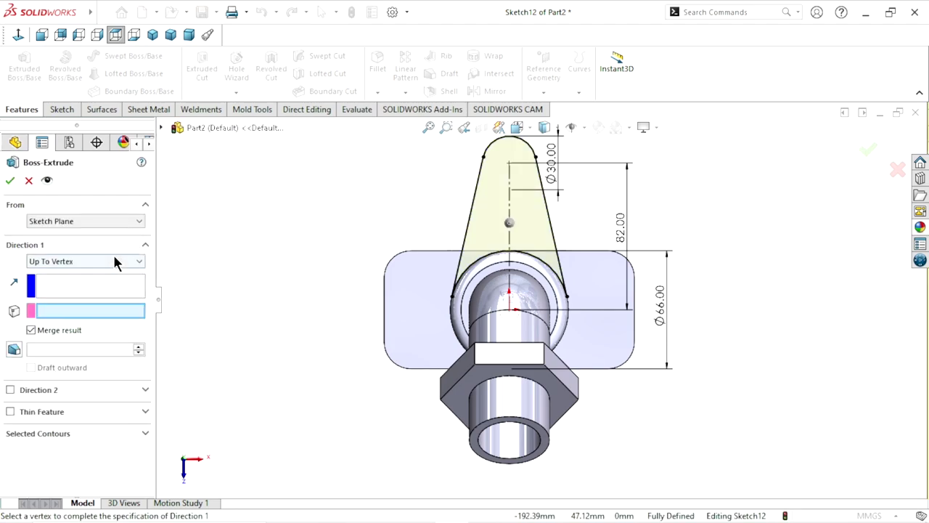
click(91, 263)
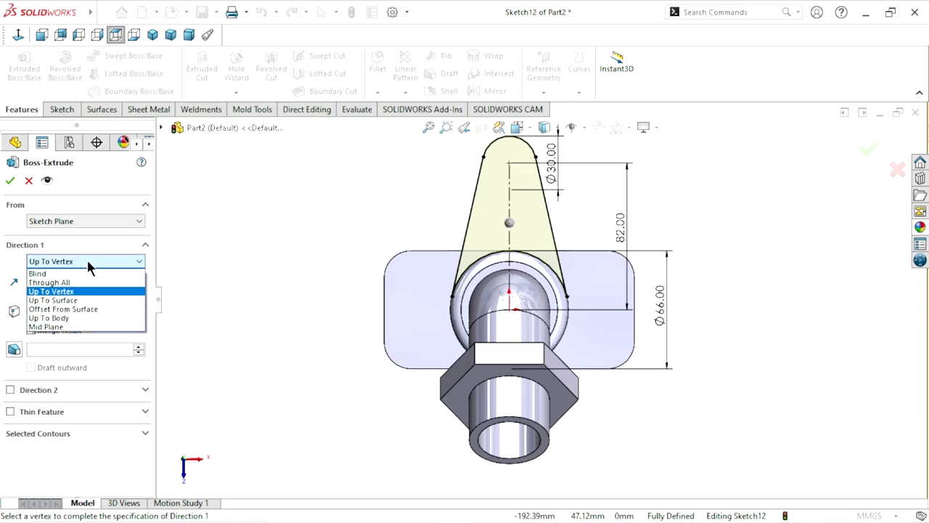
click(73, 328)
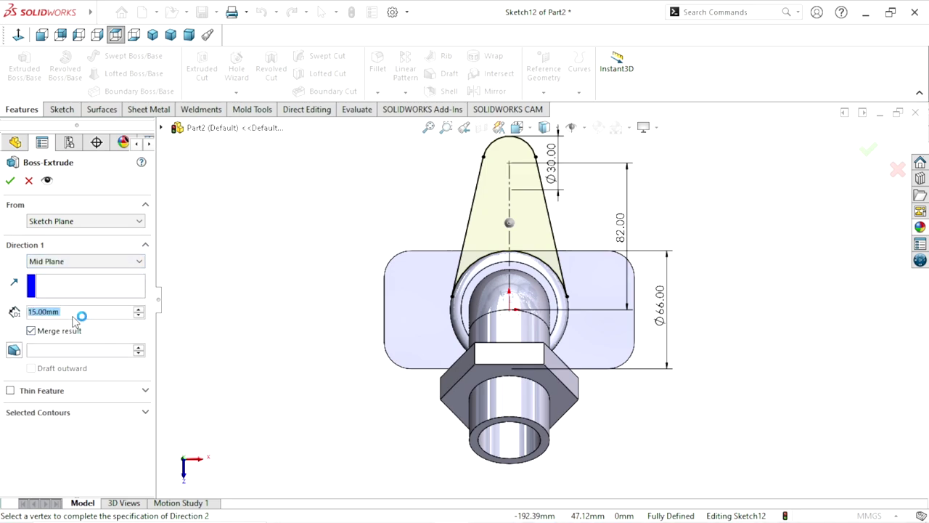
click(86, 311)
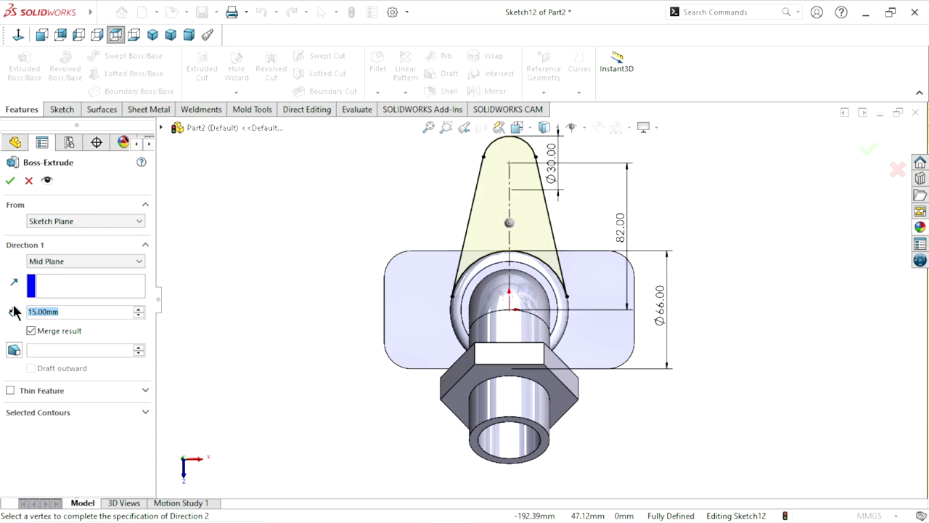
text(20)
key(Return)
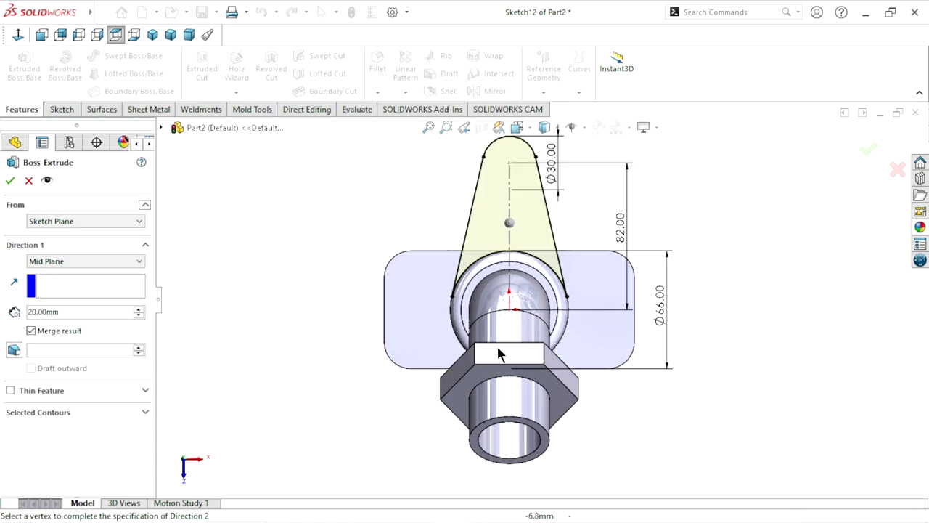
middle_drag(498, 348, 370, 377)
click(10, 183)
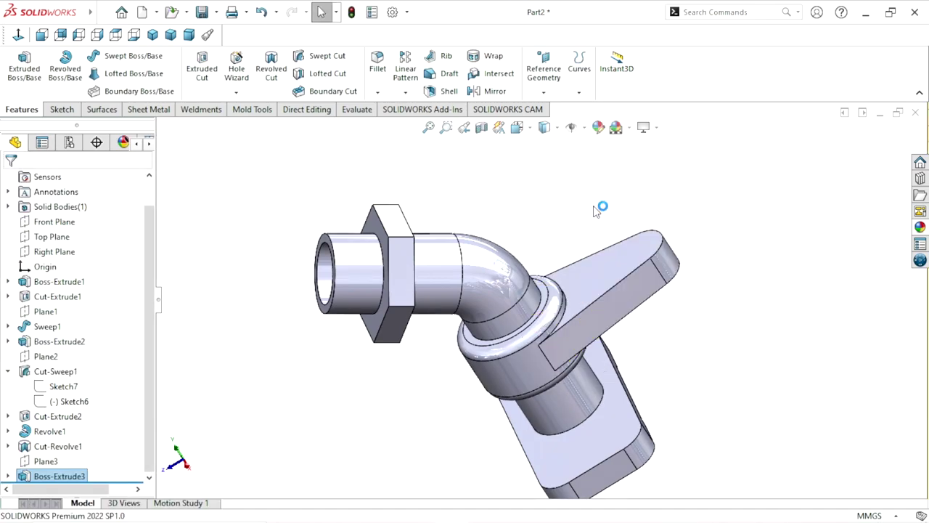
Orbit to inspect the extruded handle and select Plane3
scroll(622, 379, up, 3)
scroll(612, 332, down, 2)
scroll(581, 319, down, 2)
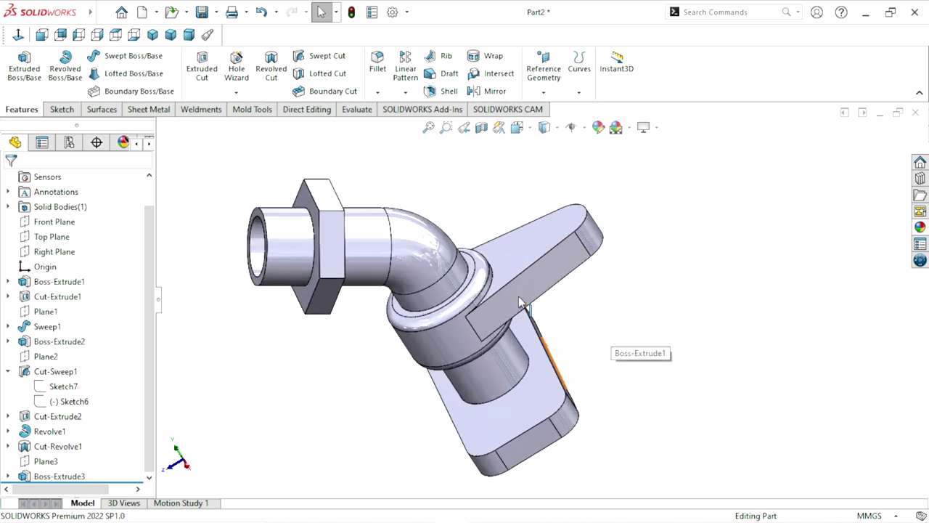
middle_drag(689, 285, 543, 315)
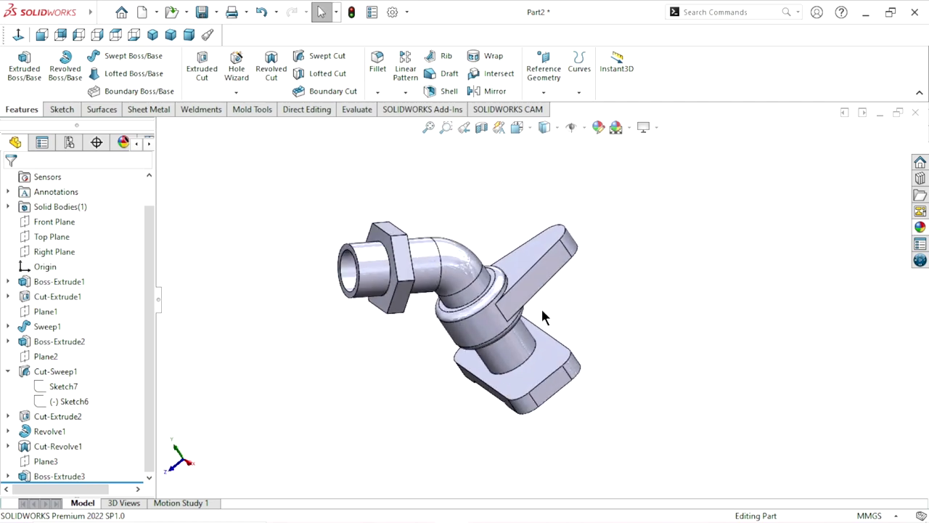
scroll(564, 283, down, 1)
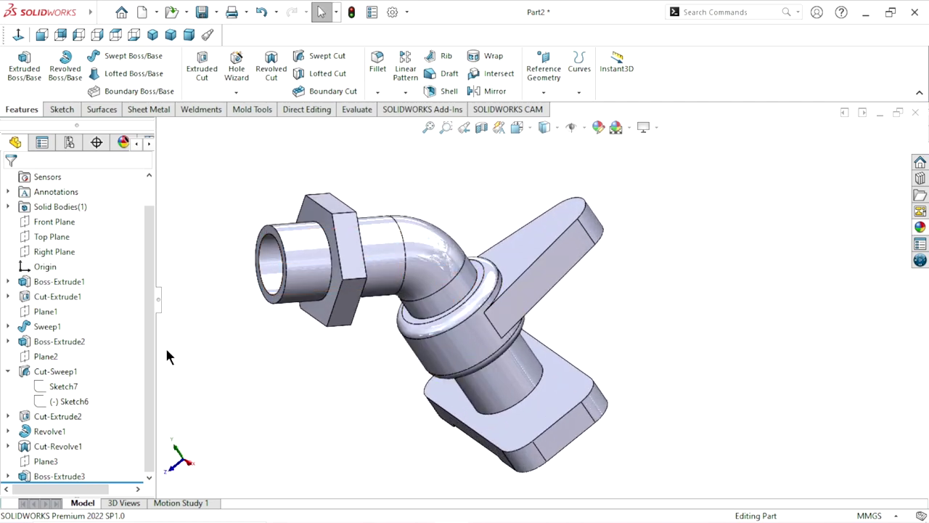
click(45, 461)
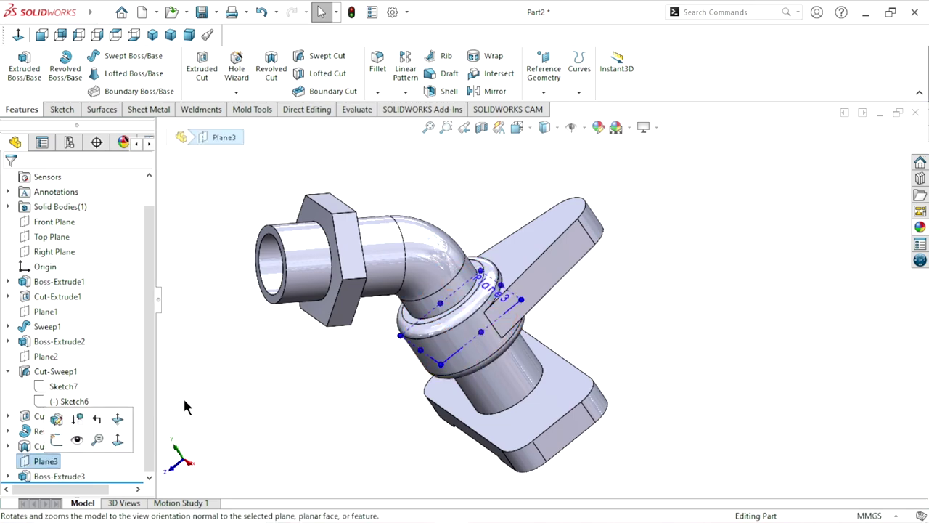
Start a new sketch on Plane3 viewed face-on
click(59, 110)
click(19, 69)
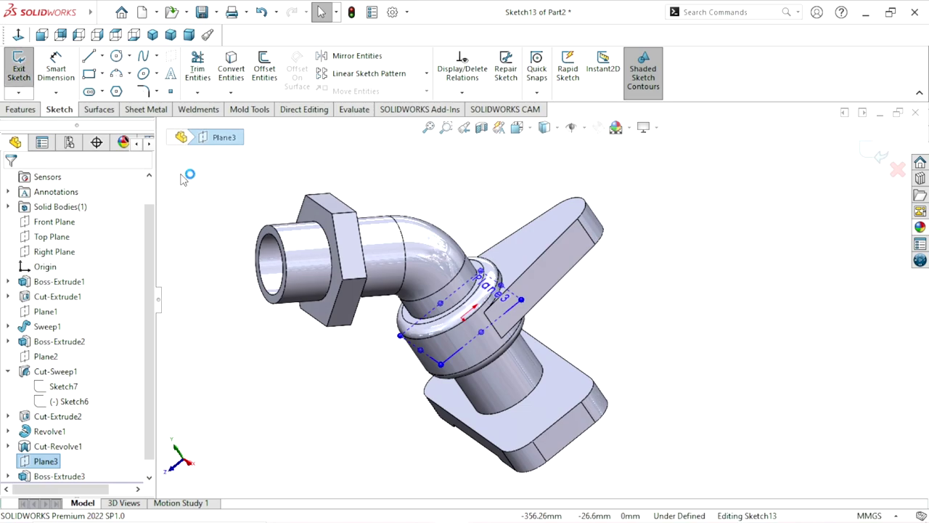
click(19, 38)
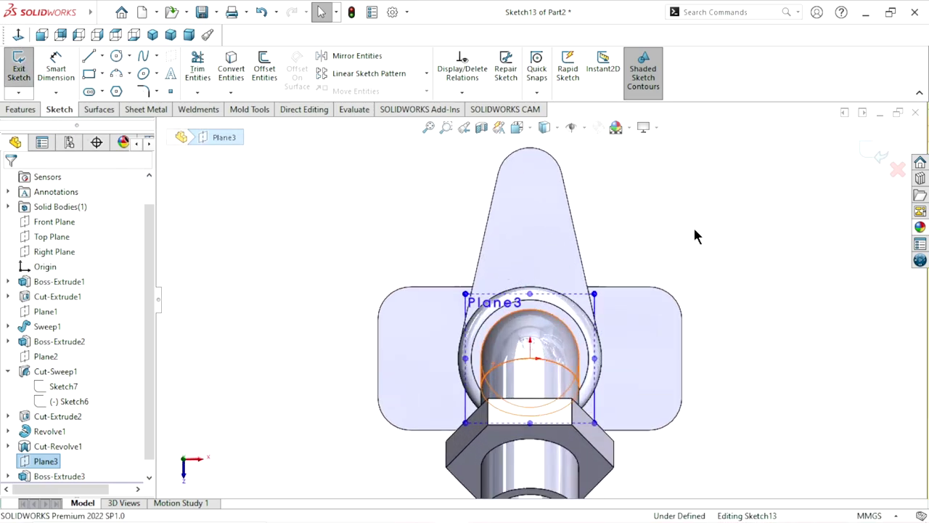
scroll(681, 217, up, 1)
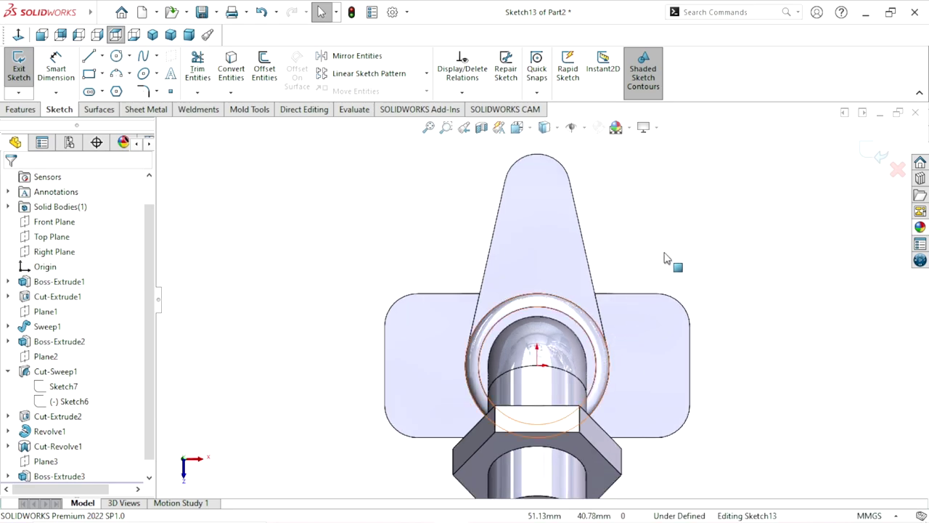
scroll(680, 239, down, 1)
scroll(151, 375, down, 1)
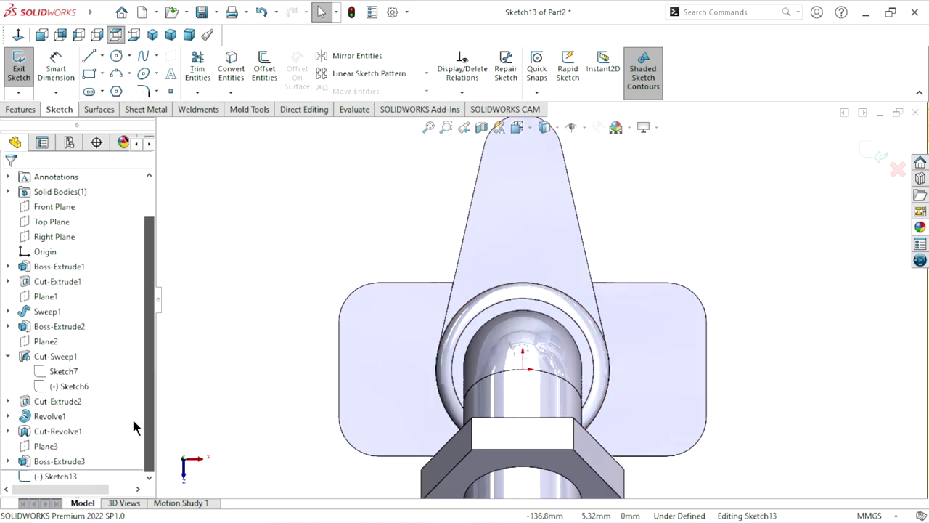
Convert Sketch12's handle outline into the new sketch
click(7, 461)
click(41, 475)
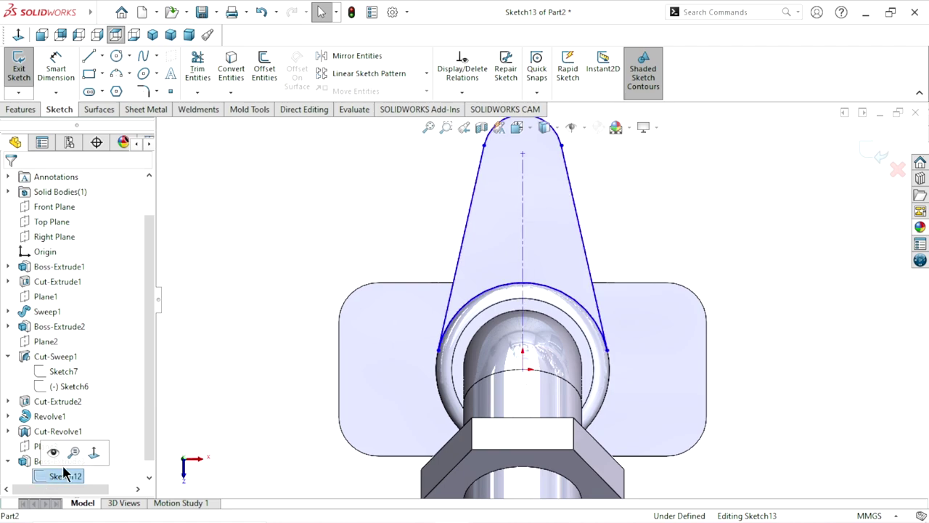
click(230, 75)
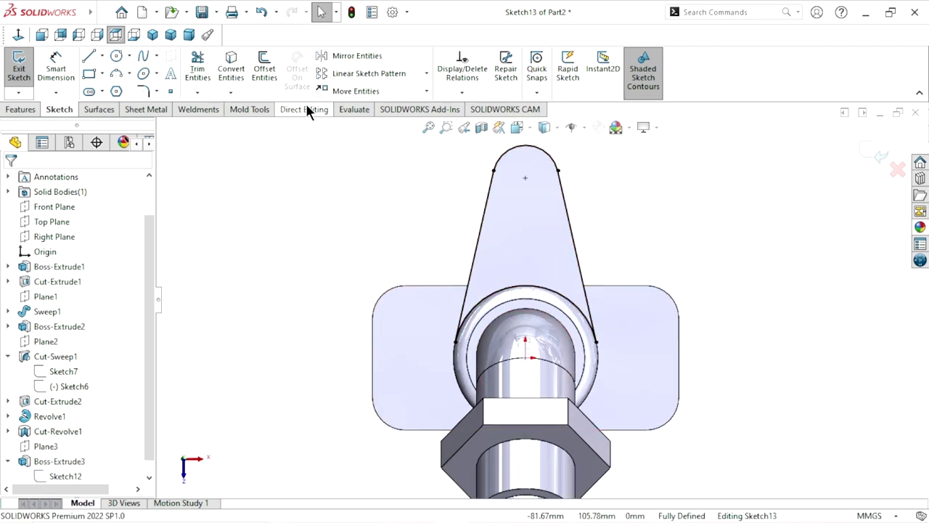
Offset the copied handle outline chain 4 mm inward in Sketch13
click(259, 71)
text(4)
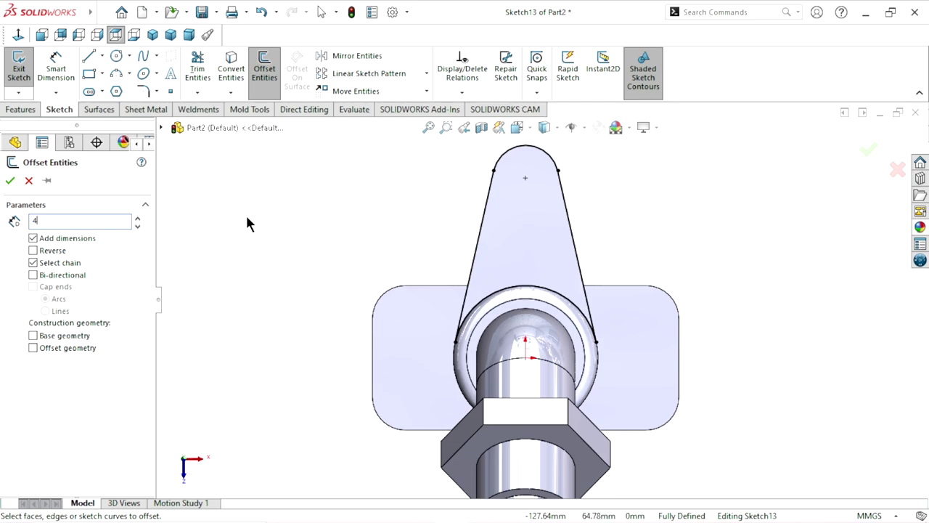
key(Return)
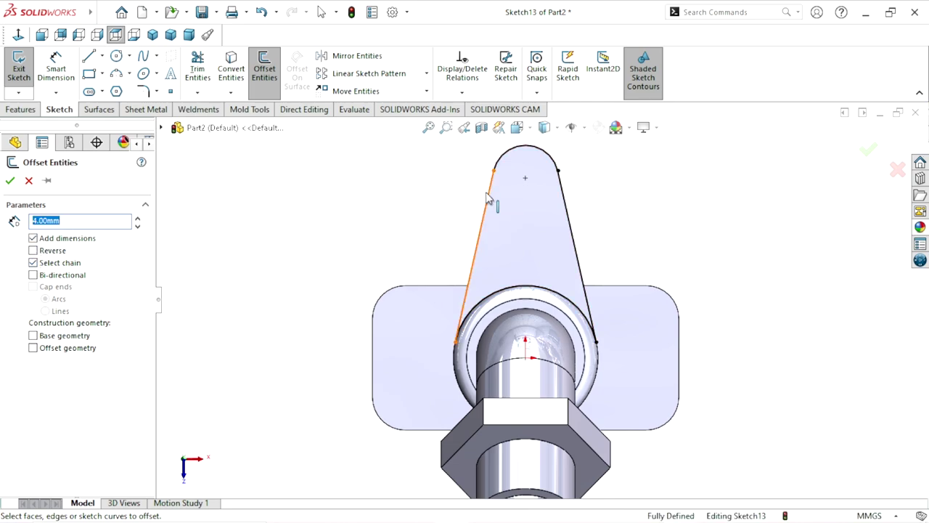
click(487, 197)
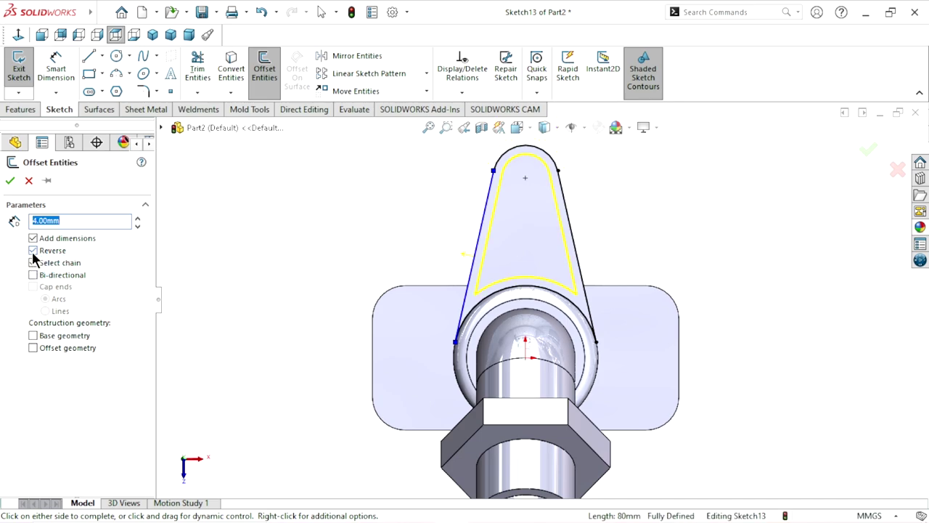
click(10, 182)
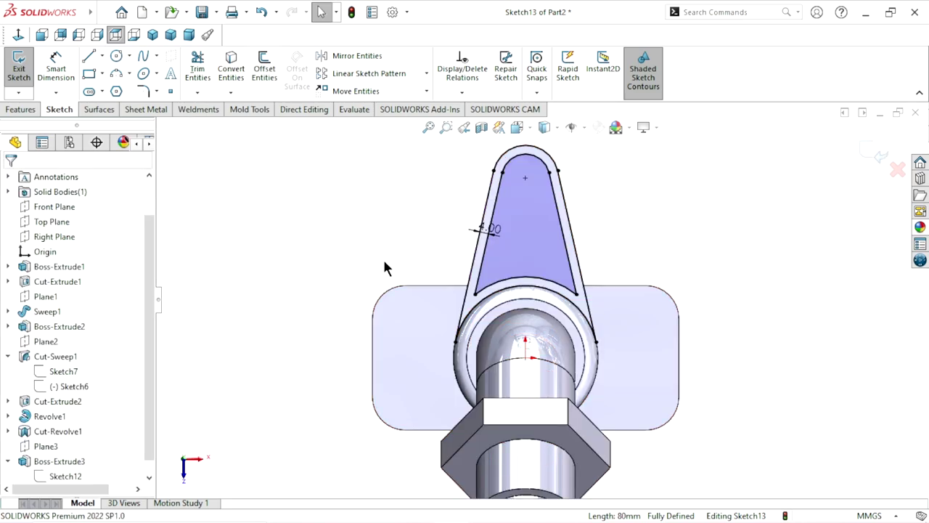
mouse_move(584, 320)
middle_down()
mouse_move(572, 286)
mouse_move(559, 361)
mouse_move(643, 322)
middle_up()
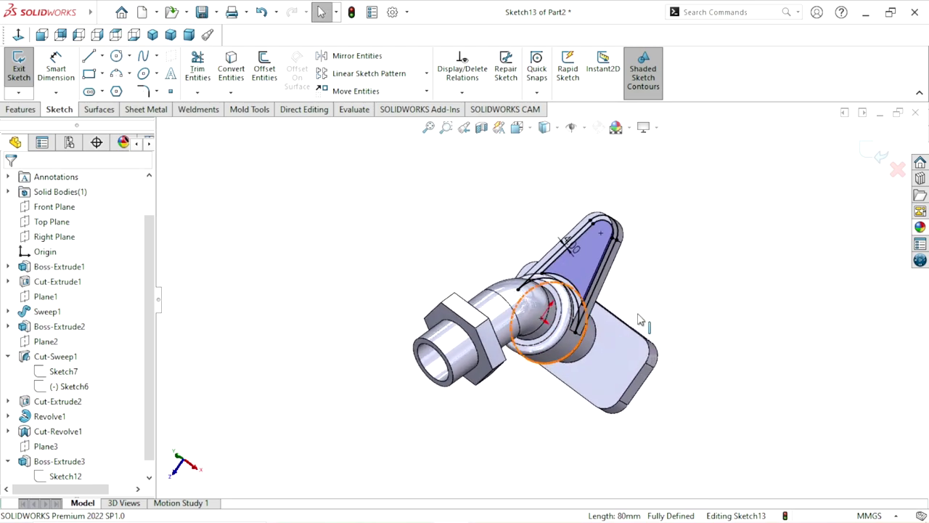
scroll(610, 290, down, 1)
scroll(591, 265, down, 2)
scroll(657, 232, down, 1)
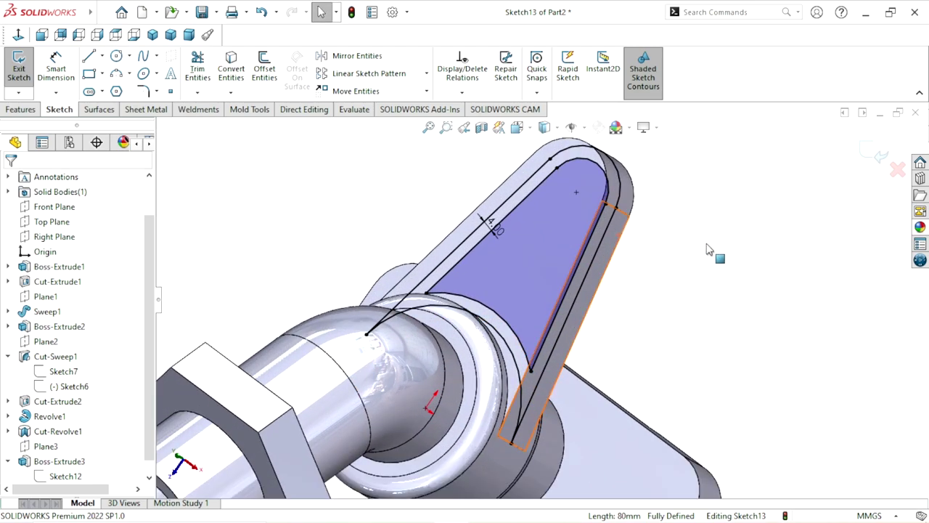
Create a 12 mm Mid Plane extruded cut from Sketch13
click(30, 109)
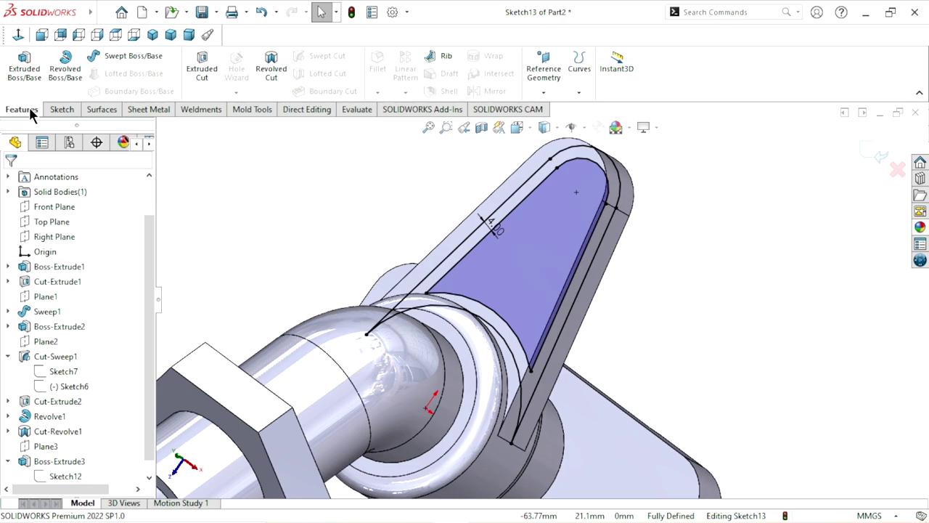
click(201, 70)
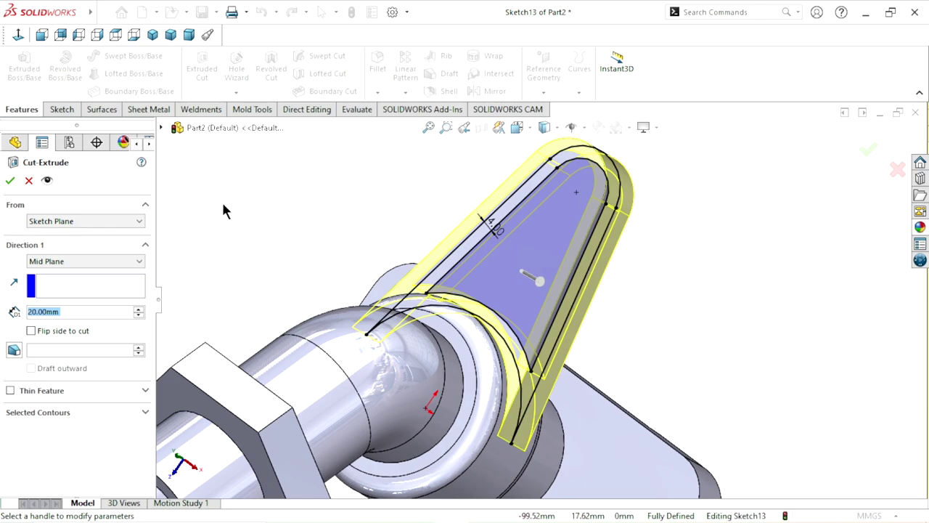
click(83, 312)
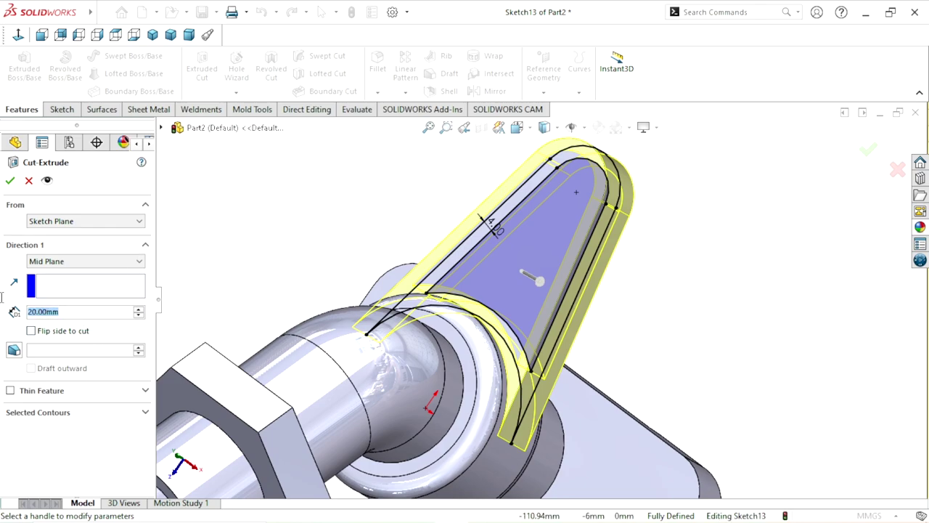
text(12)
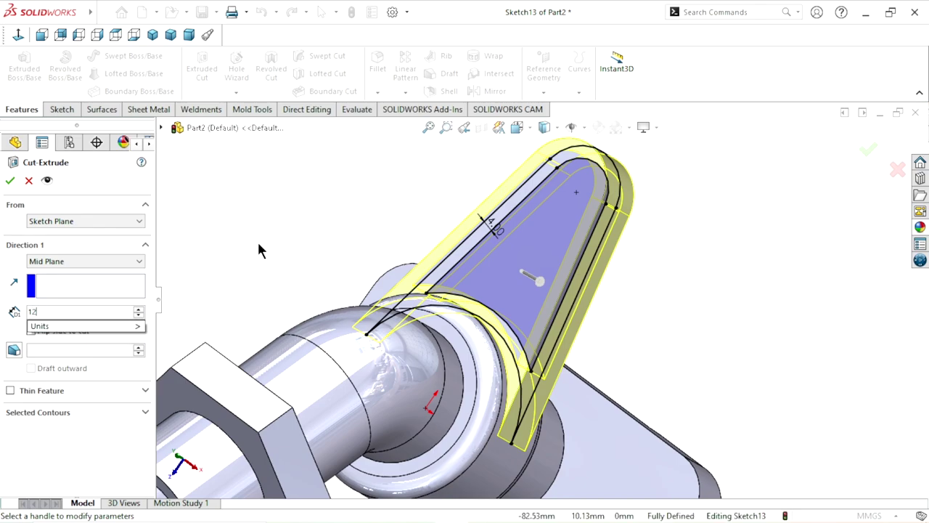
key(Return)
click(10, 181)
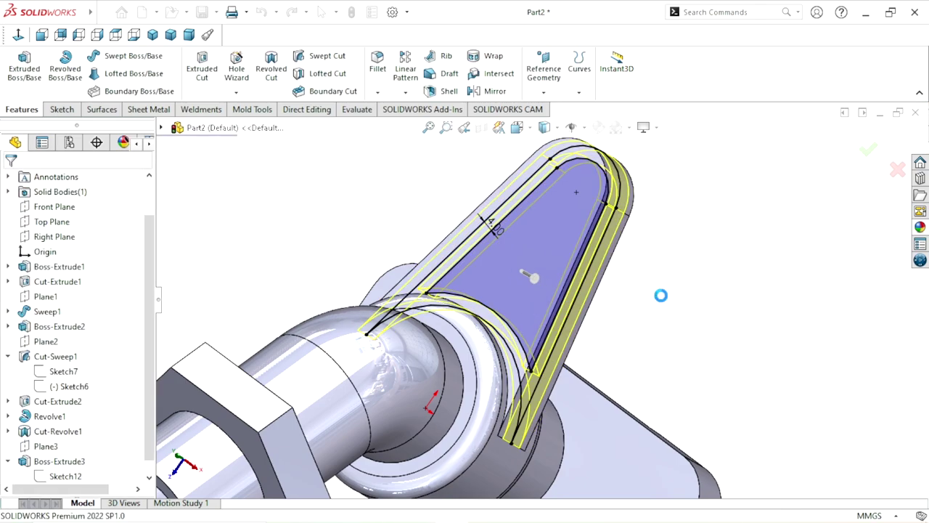
middle_drag(635, 306, 631, 282)
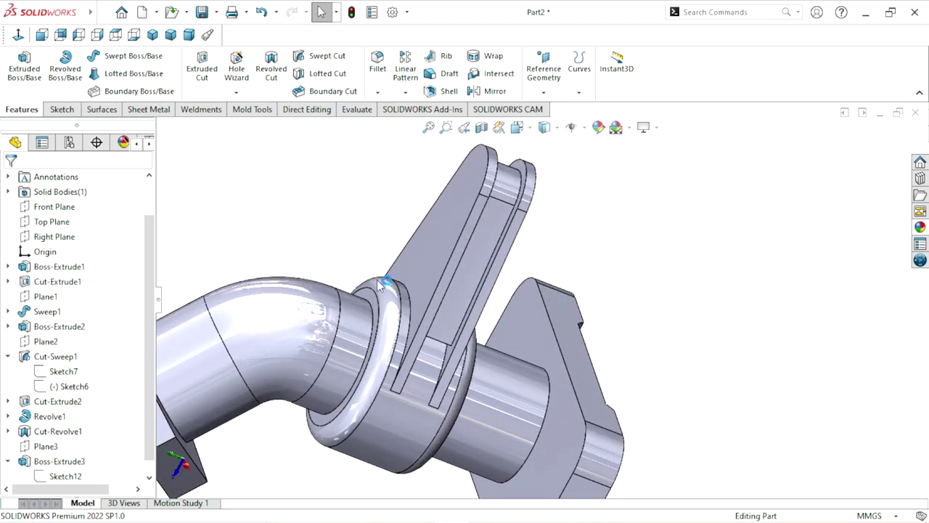
Edit Cut-Extrude3 to use only the inner offset contour, then fit the isometric view
scroll(87, 422, down, 1)
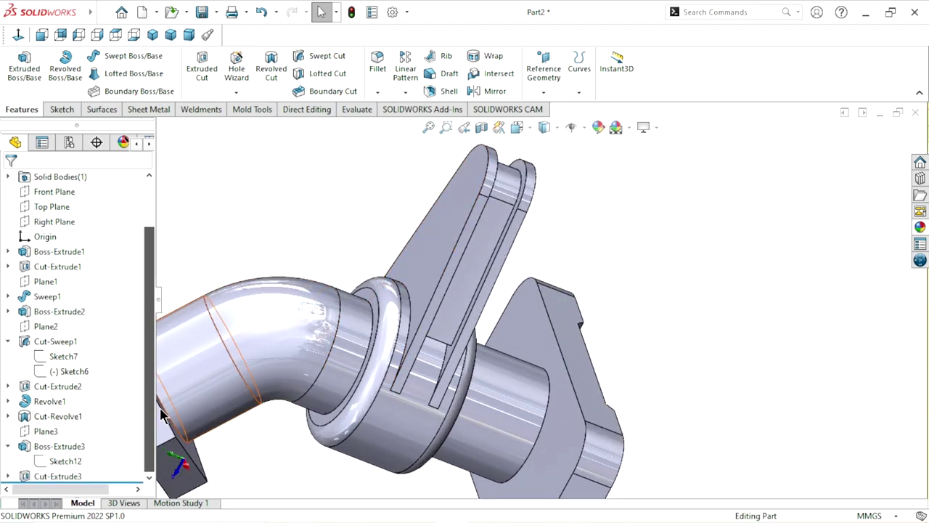
click(66, 477)
click(77, 440)
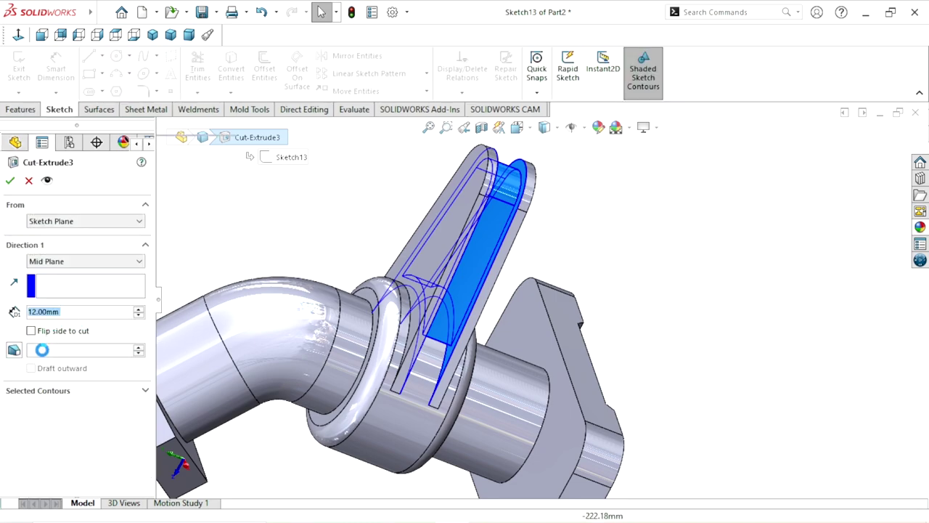
click(40, 391)
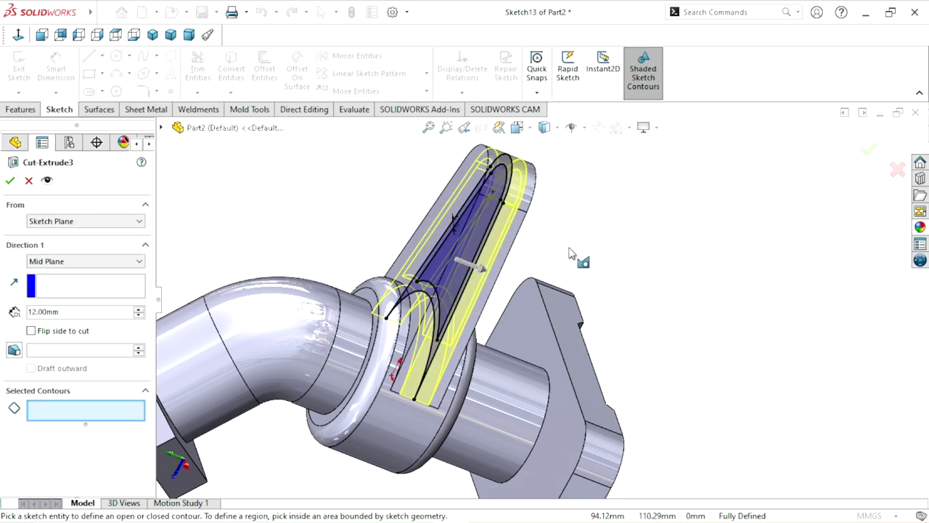
middle_drag(577, 258, 627, 272)
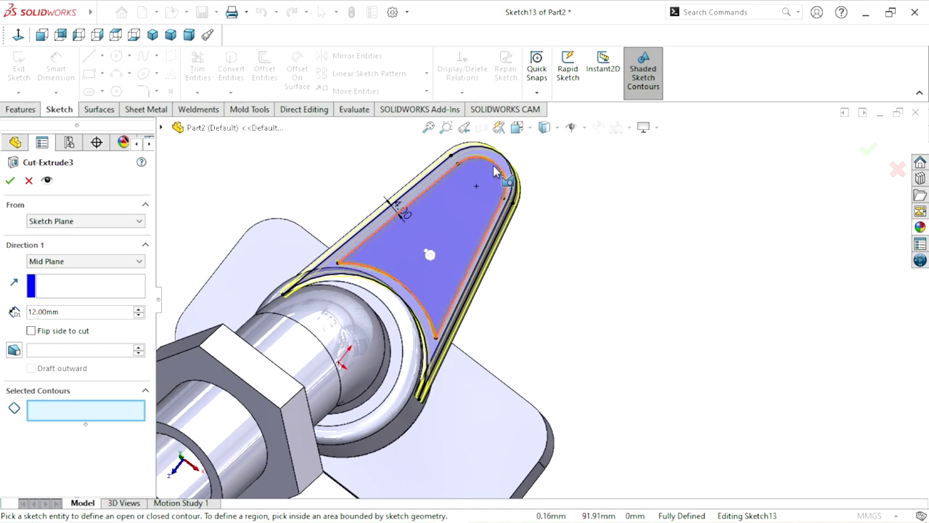
click(497, 169)
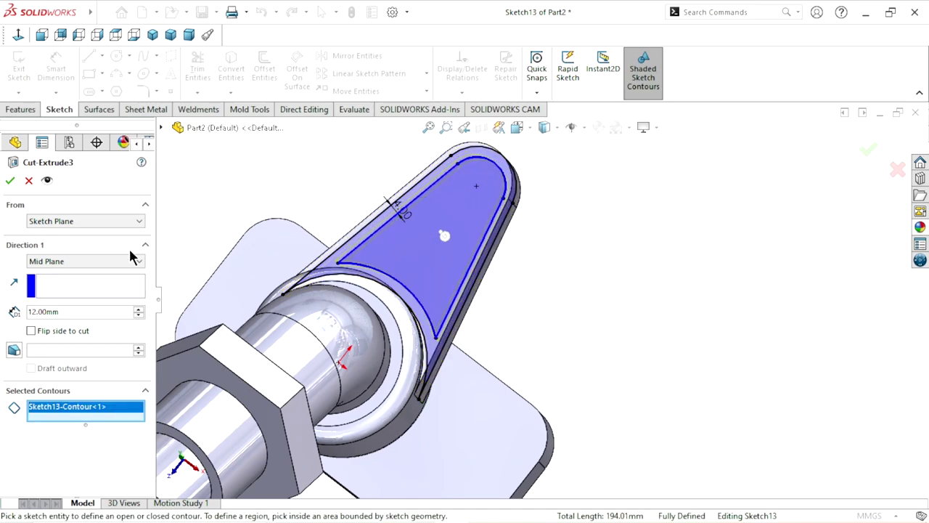
click(11, 181)
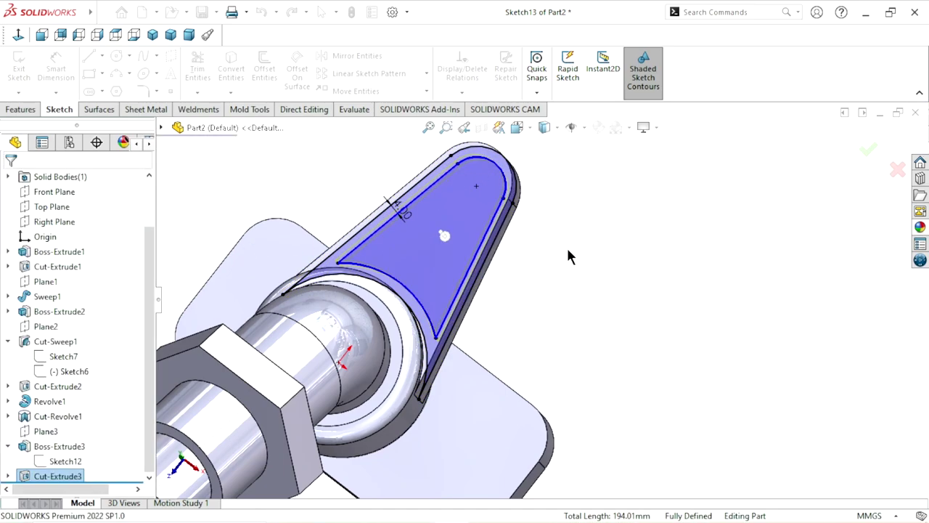
key(ctrl+7)
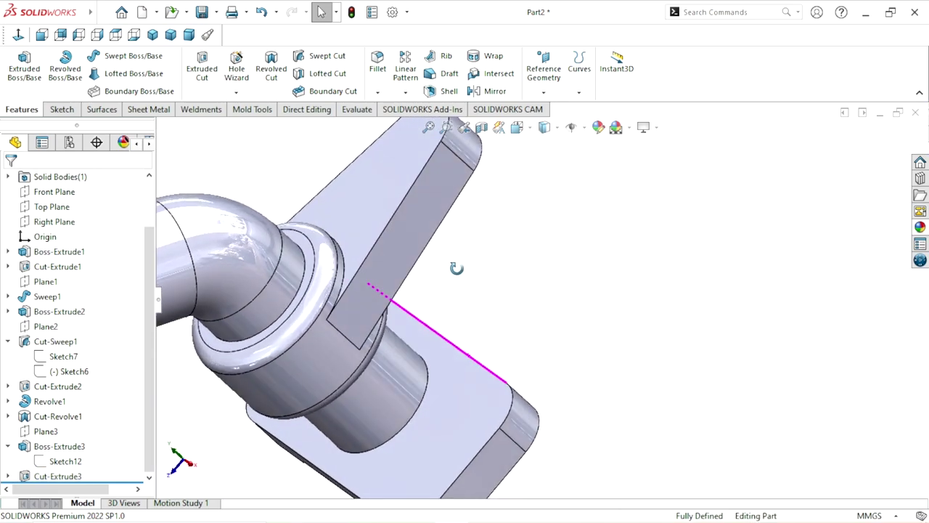
scroll(444, 291, down, 2)
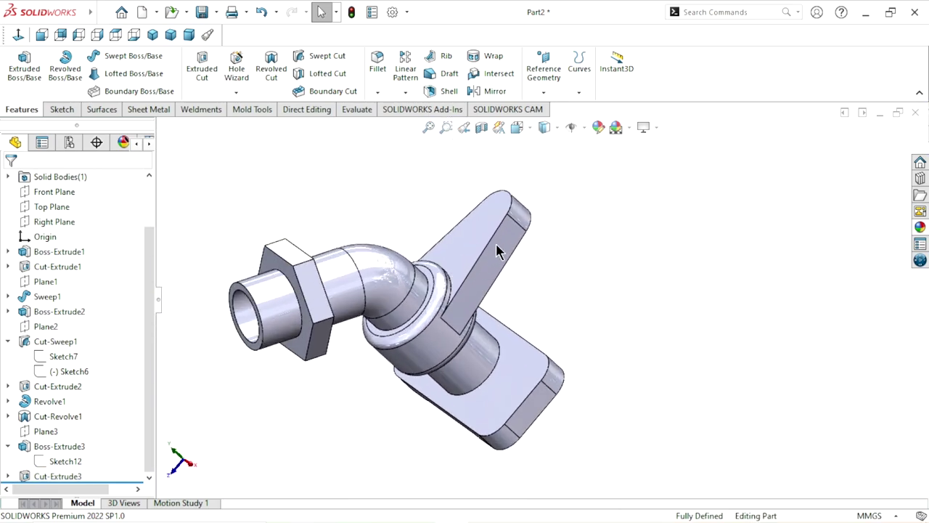
click(481, 129)
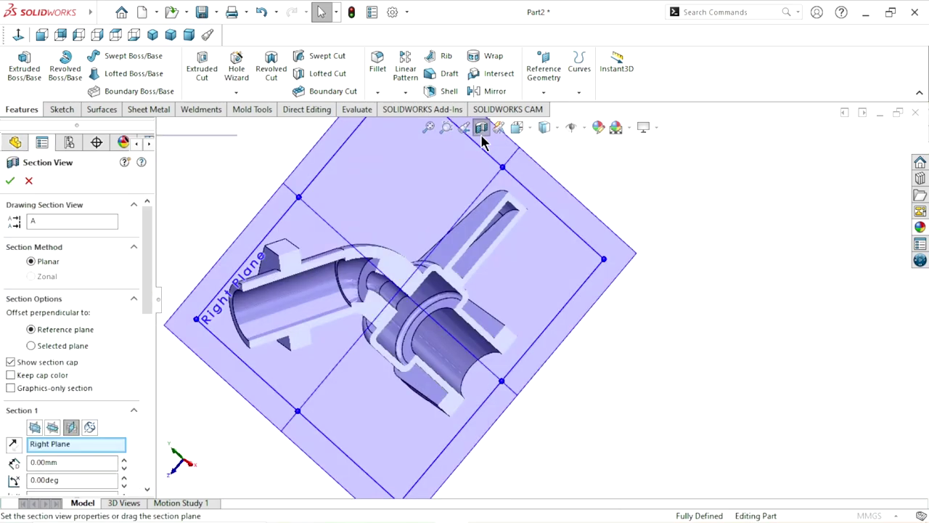
click(10, 180)
mouse_move(536, 336)
middle_down()
mouse_move(518, 327)
mouse_move(523, 313)
mouse_move(515, 403)
mouse_move(504, 375)
middle_up()
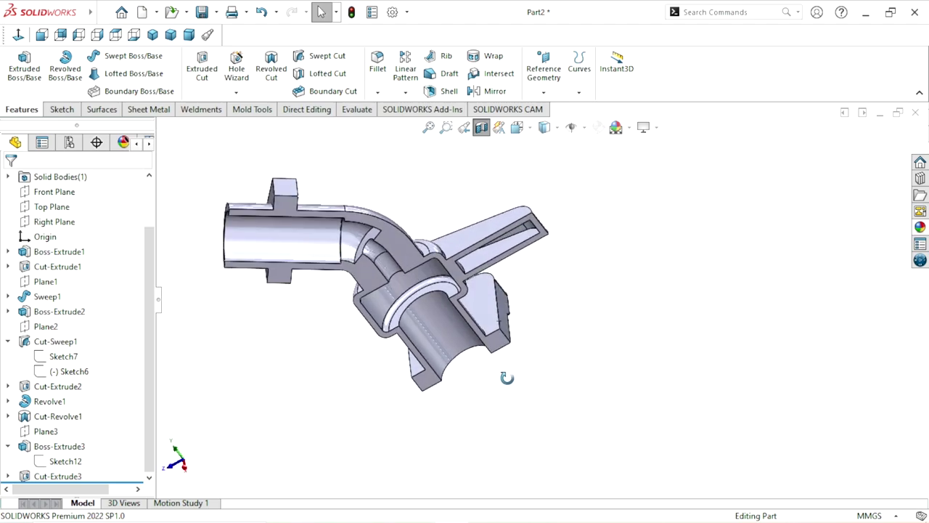
scroll(500, 371, up, 3)
scroll(507, 283, down, 3)
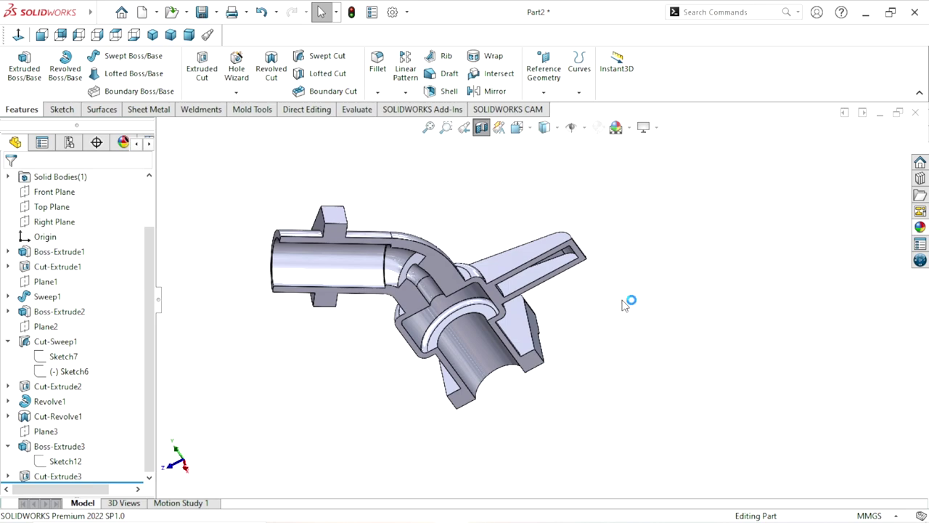
mouse_move(553, 348)
middle_down()
mouse_move(548, 305)
mouse_move(652, 323)
mouse_move(628, 262)
mouse_move(594, 265)
mouse_move(650, 322)
middle_up()
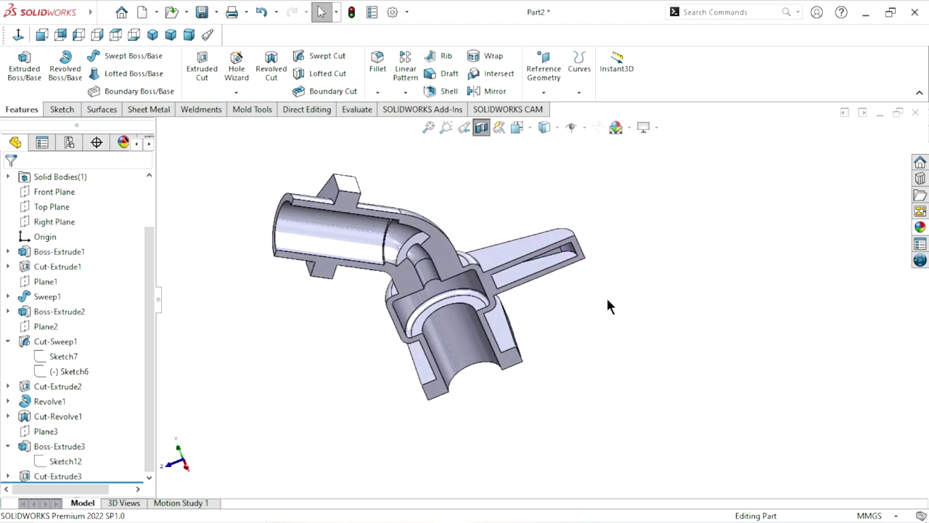
scroll(609, 305, down, 2)
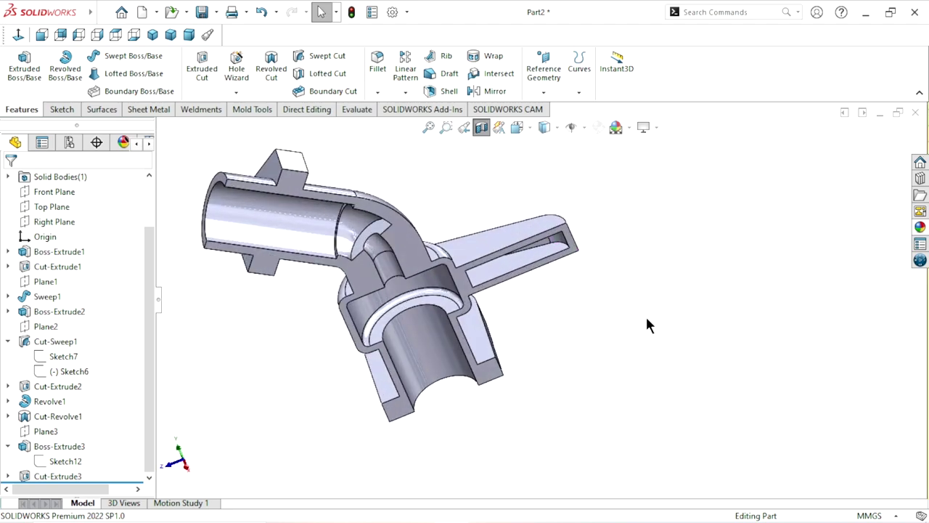
mouse_move(557, 304)
middle_down()
mouse_move(512, 286)
mouse_move(554, 273)
middle_up()
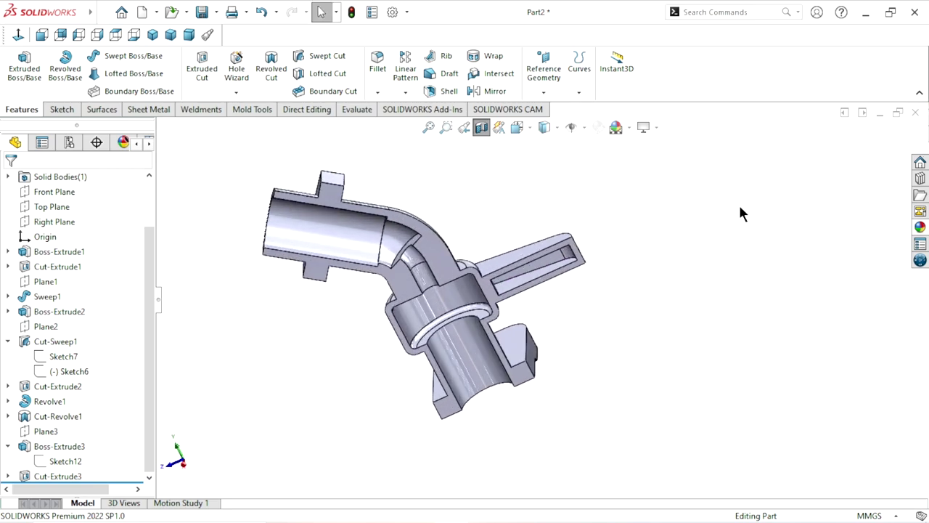
click(483, 129)
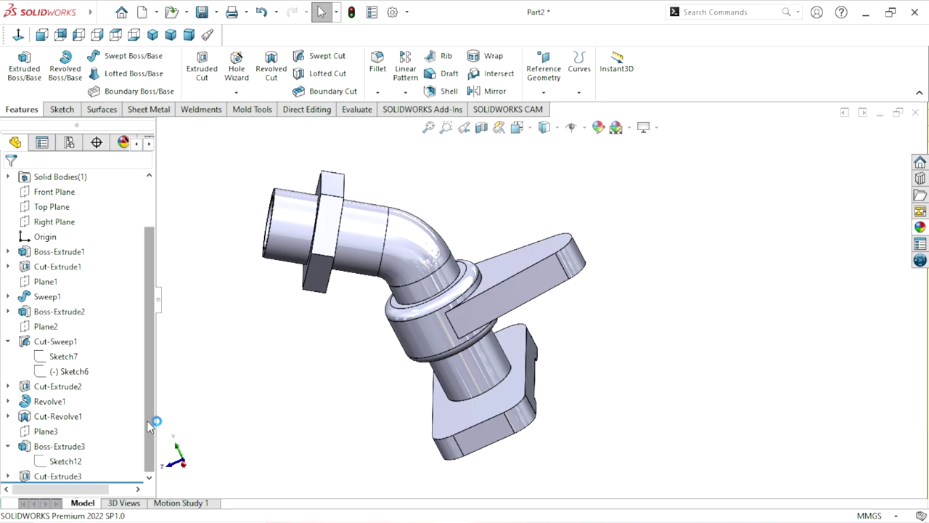
Check Boss-Extrude3's settings without changes, then open its Sketch12 handle outline for editing
click(64, 452)
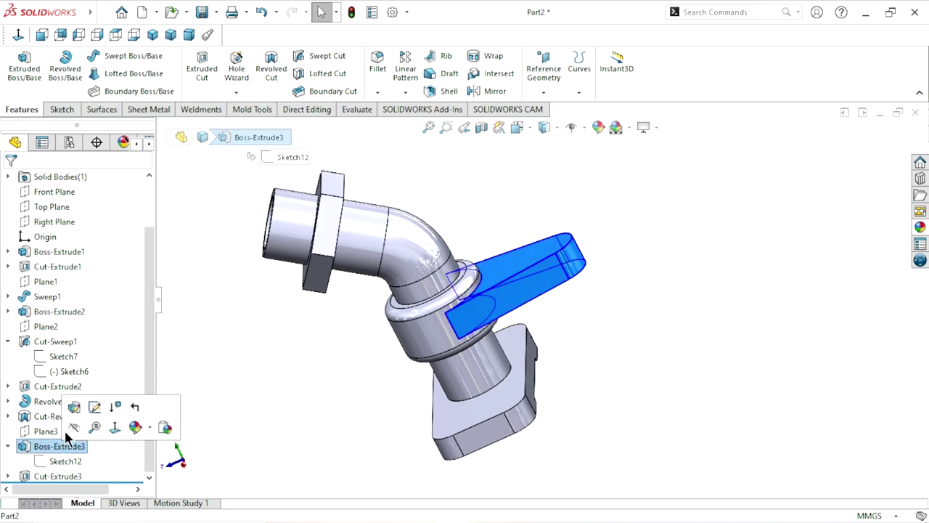
click(94, 407)
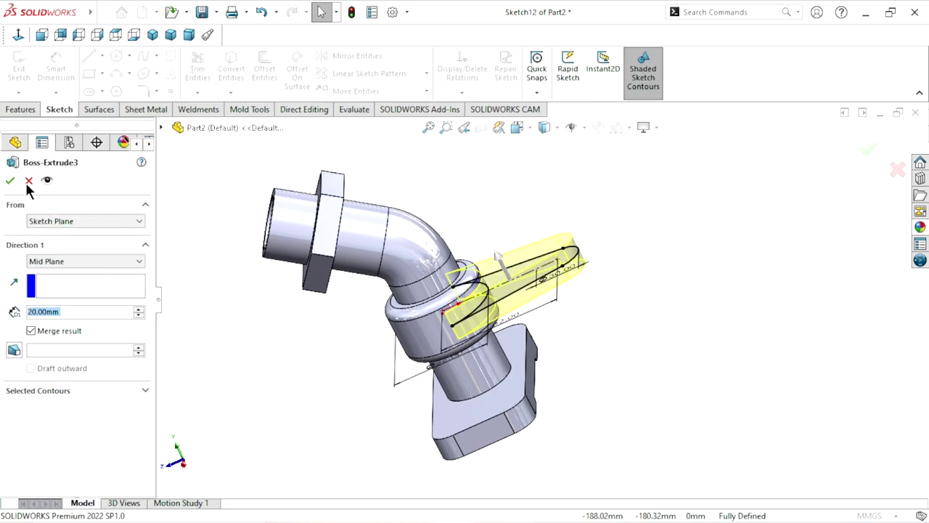
key(Return)
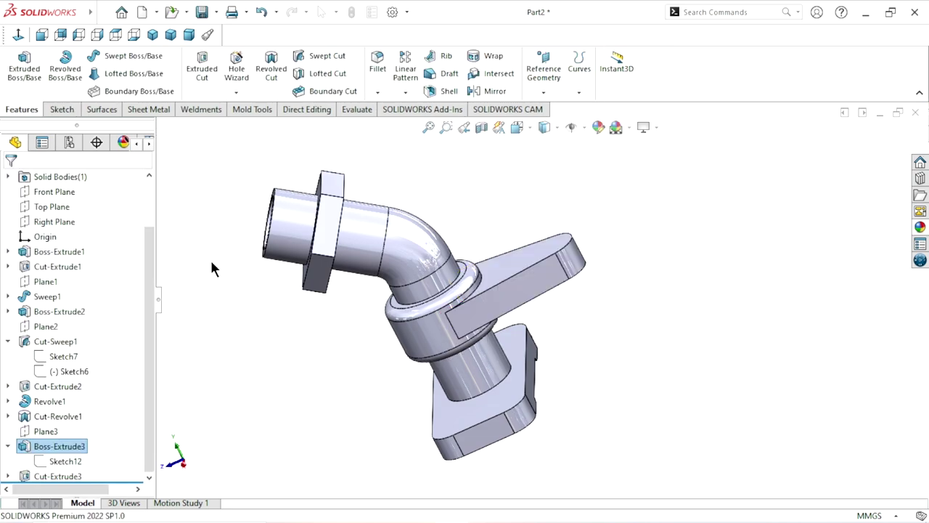
click(58, 460)
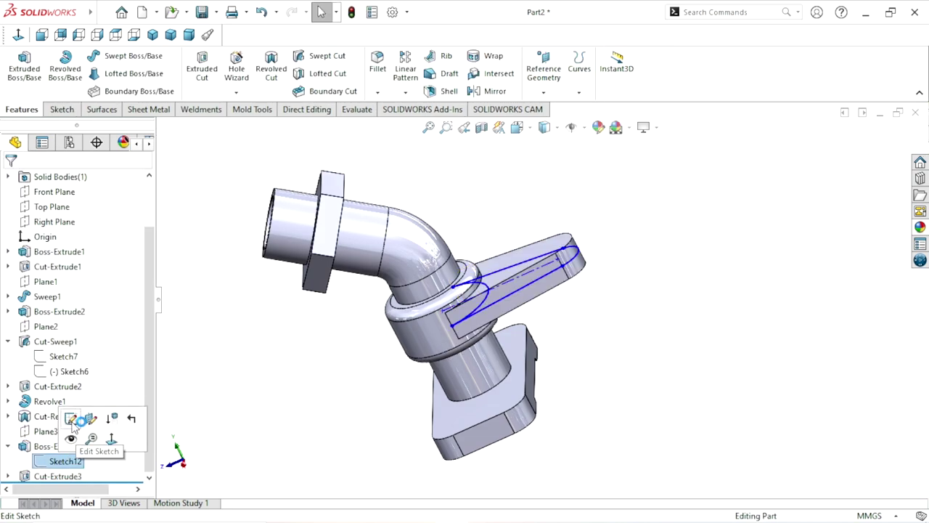
click(71, 419)
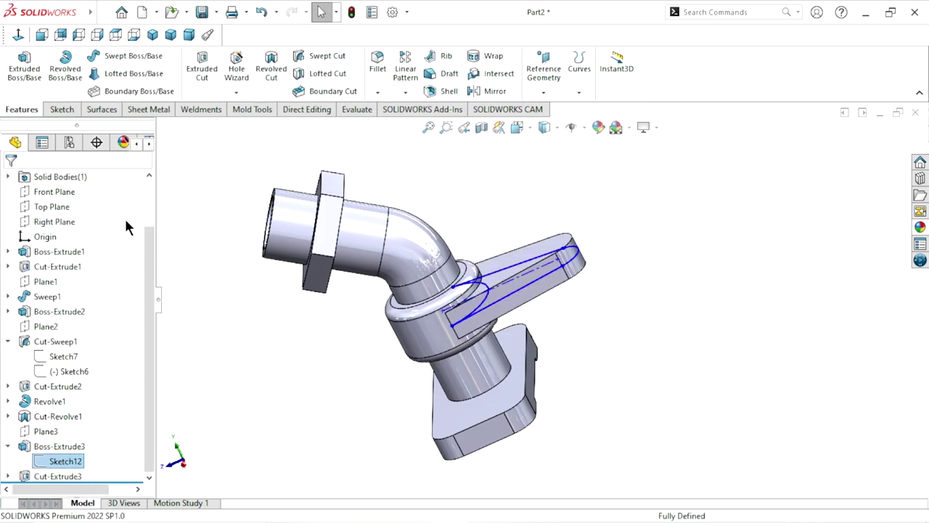
View Sketch12 face-on and delete the arc at the handle's base
click(18, 35)
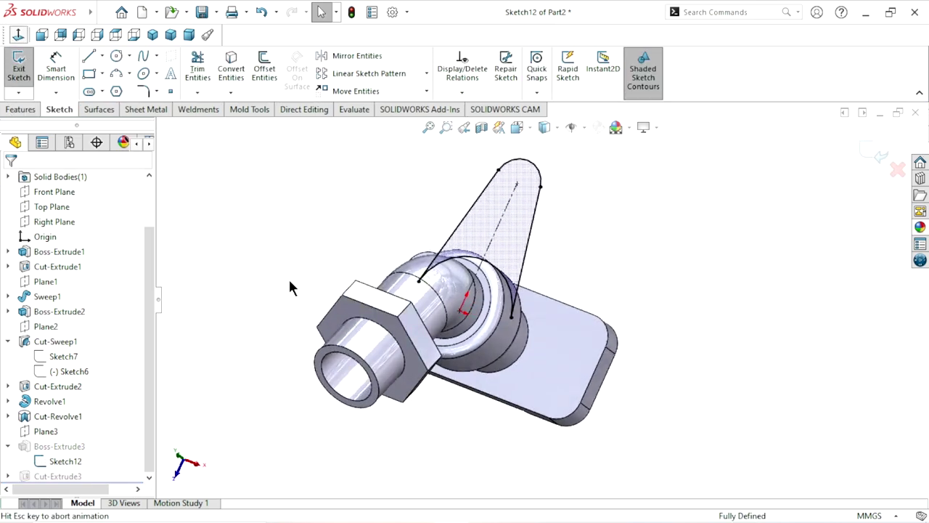
scroll(500, 287, down, 2)
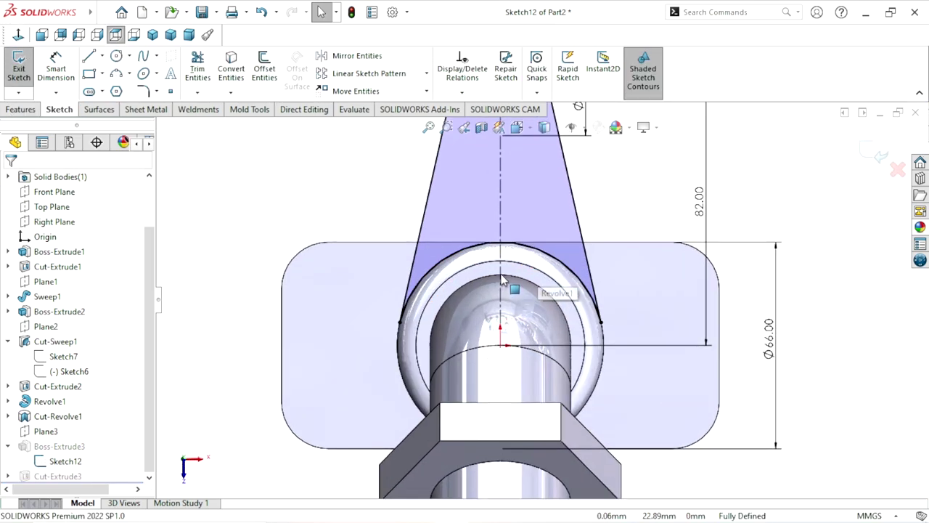
scroll(502, 289, down, 1)
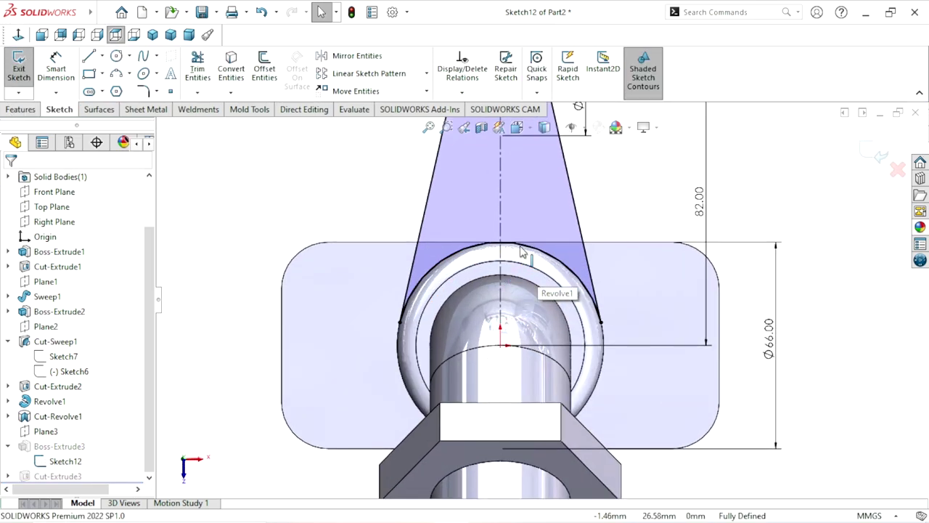
click(478, 254)
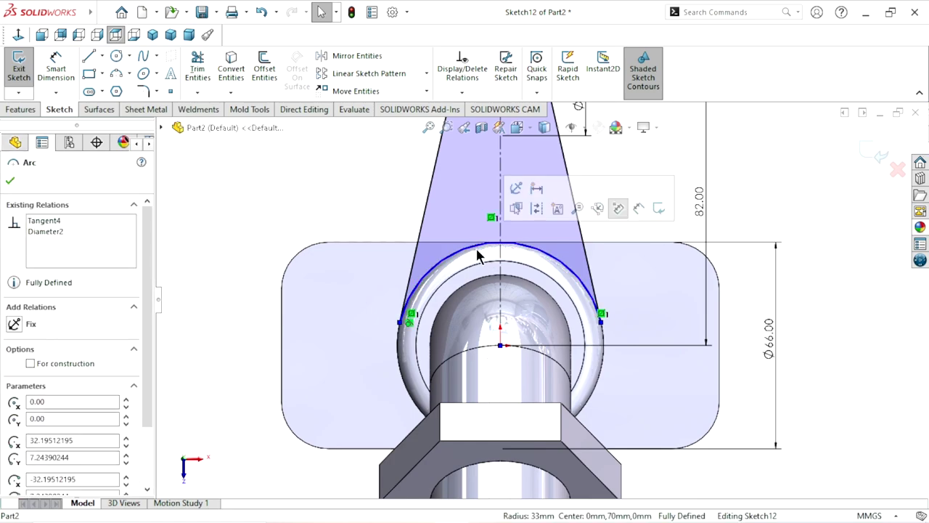
key(Delete)
click(392, 256)
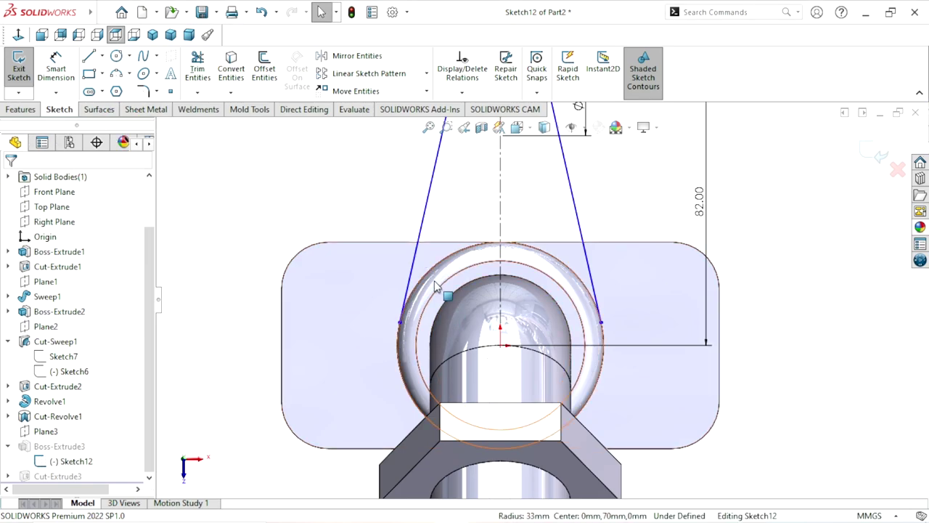
Draw a 66 mm circle centred on the origin, sized to the collar edge
click(441, 281)
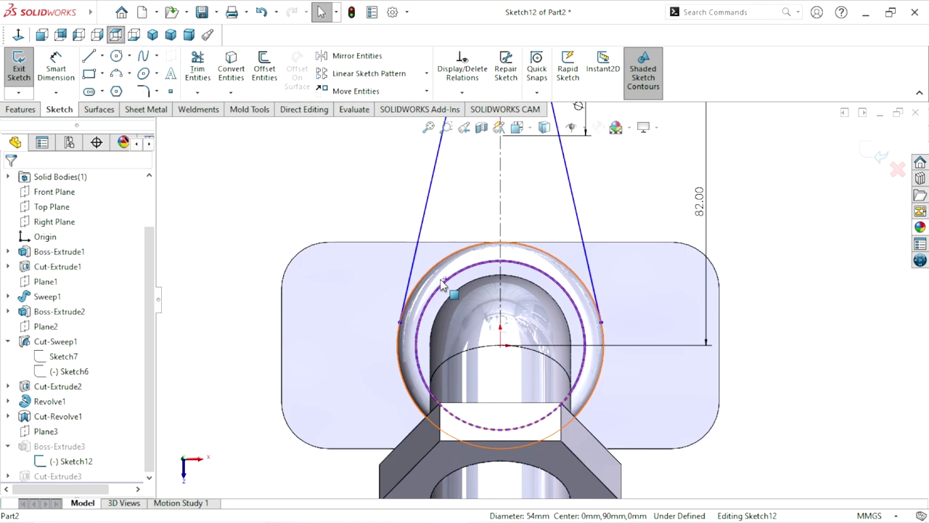
scroll(508, 356, up, 2)
scroll(519, 353, down, 3)
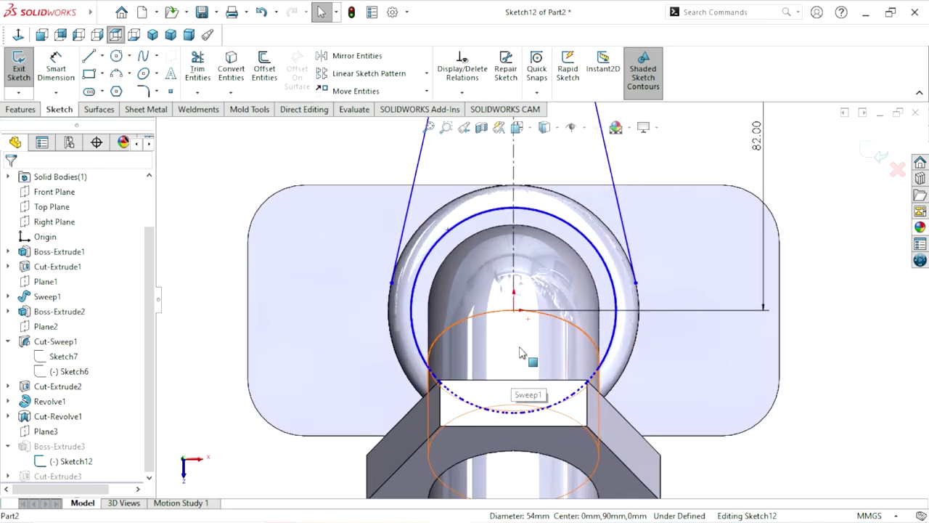
scroll(523, 341, up, 2)
scroll(523, 334, down, 2)
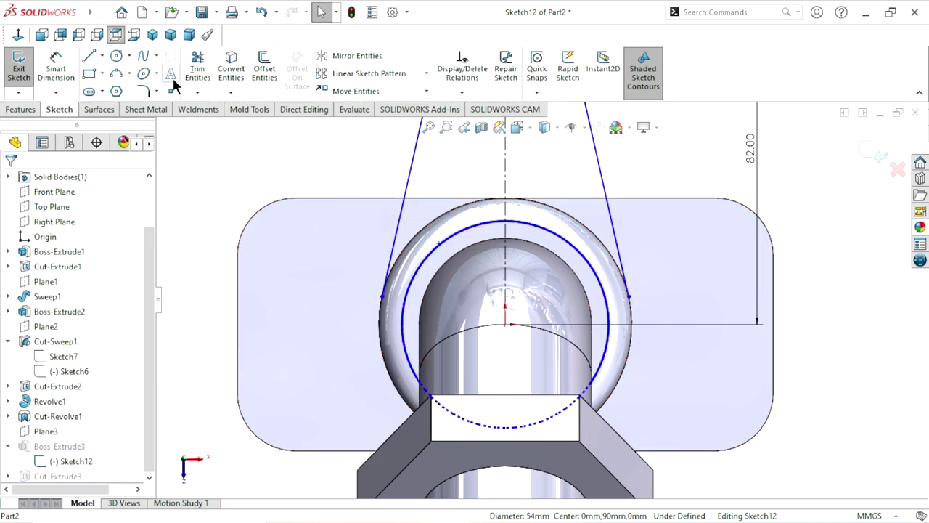
click(116, 56)
click(506, 325)
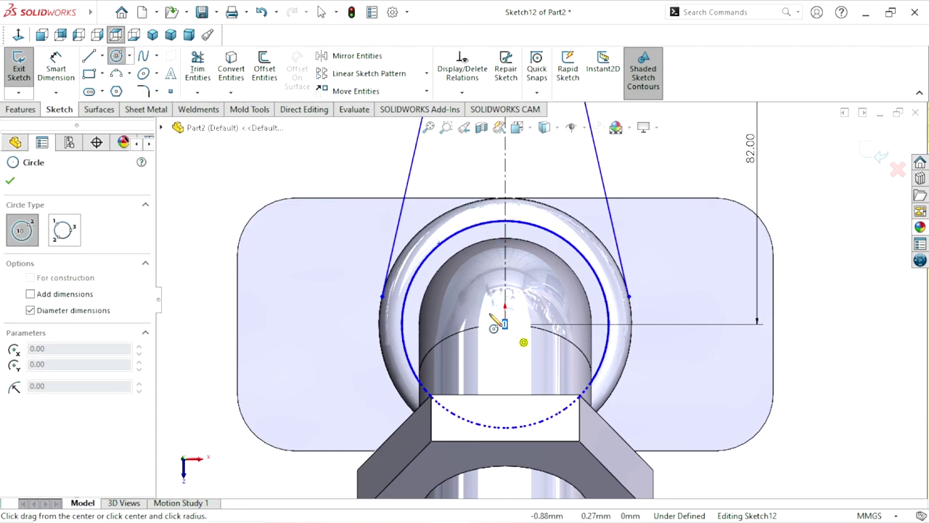
click(382, 298)
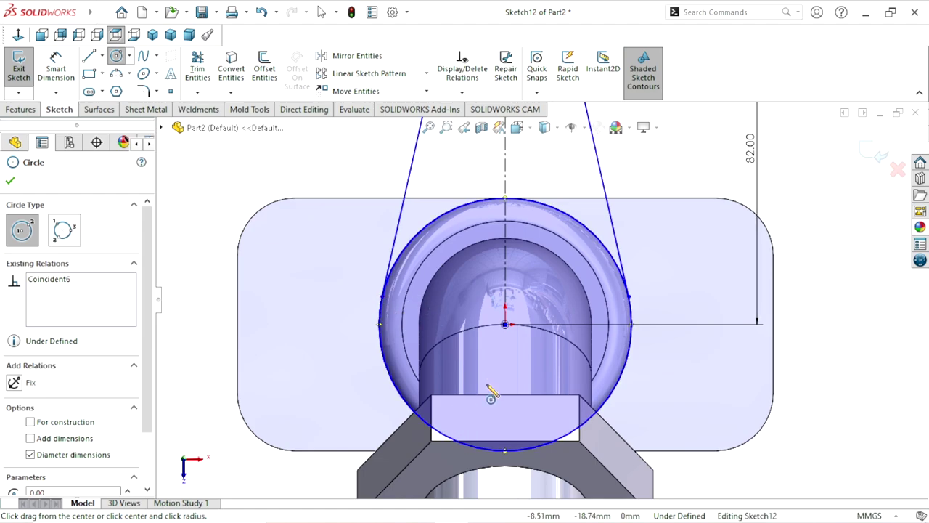
scroll(508, 386, up, 3)
scroll(545, 341, down, 5)
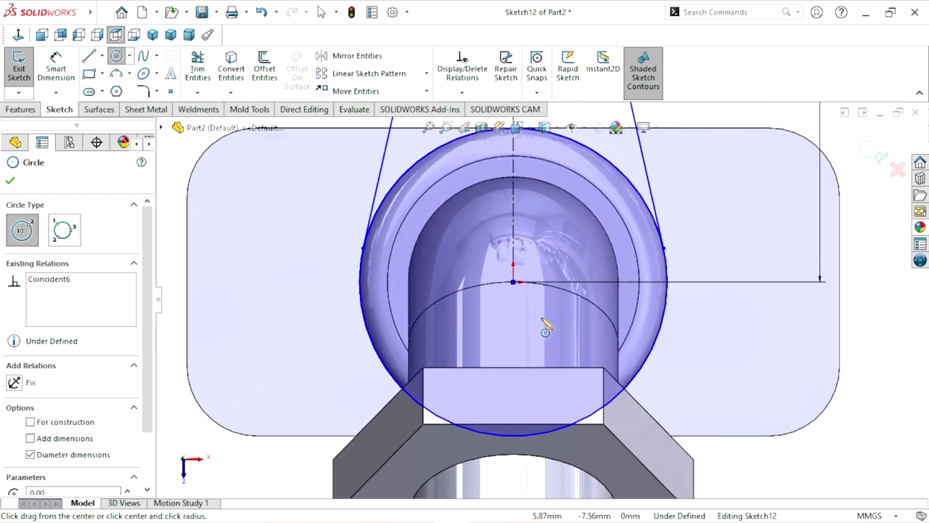
click(11, 183)
scroll(567, 240, up, 2)
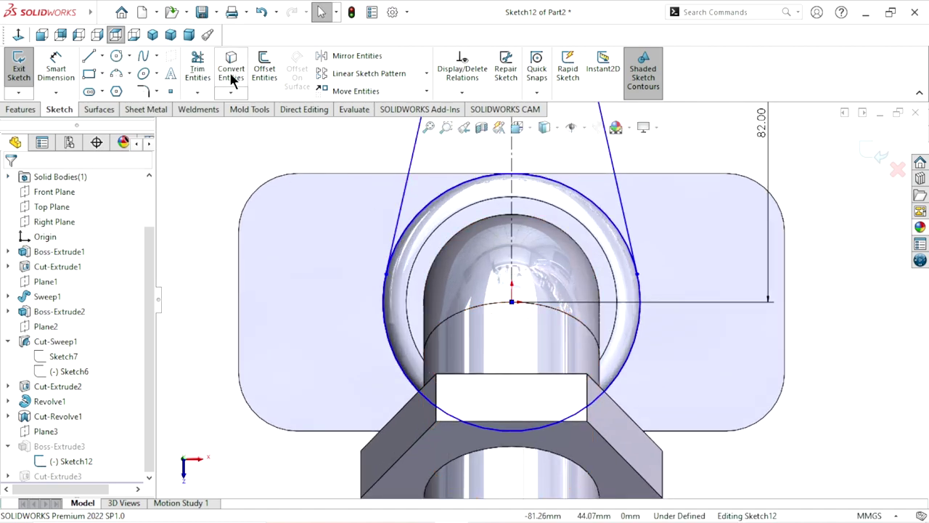
click(266, 71)
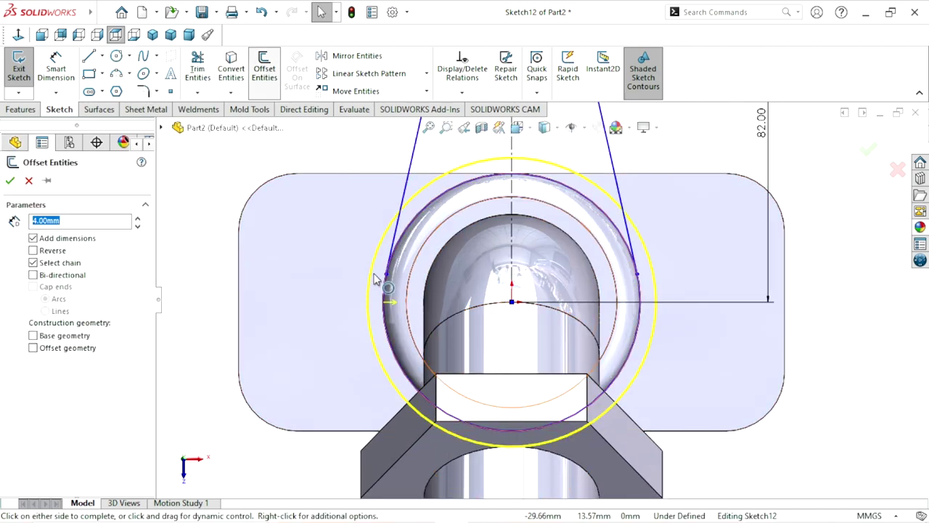
click(32, 250)
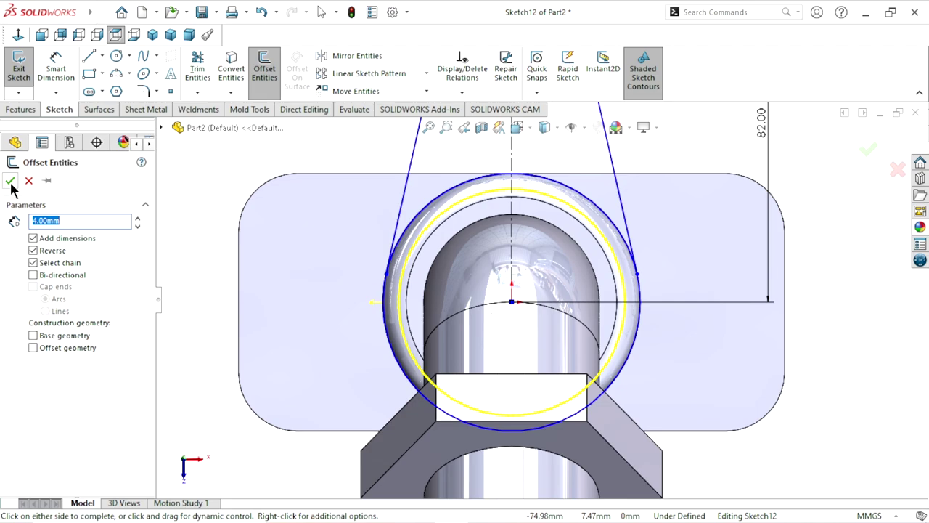
click(10, 181)
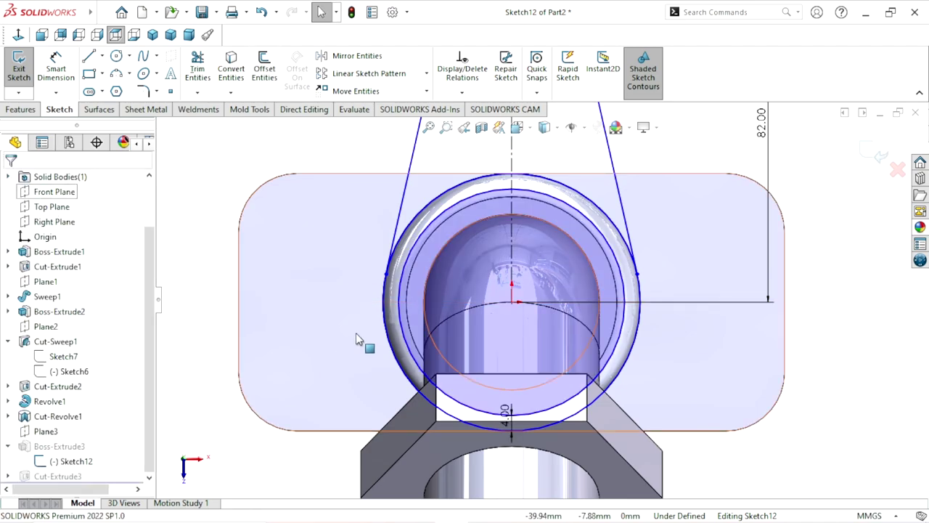
scroll(517, 356, up, 3)
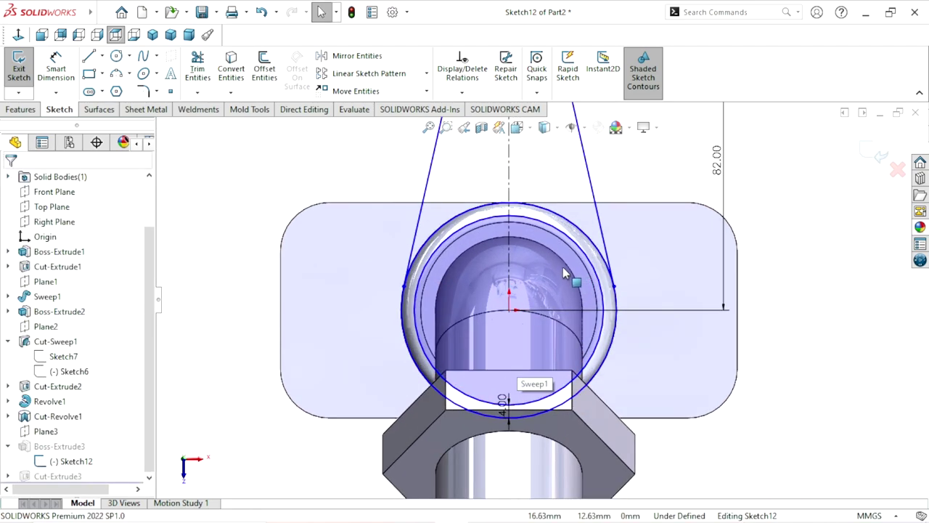
scroll(563, 266, down, 2)
scroll(558, 252, down, 2)
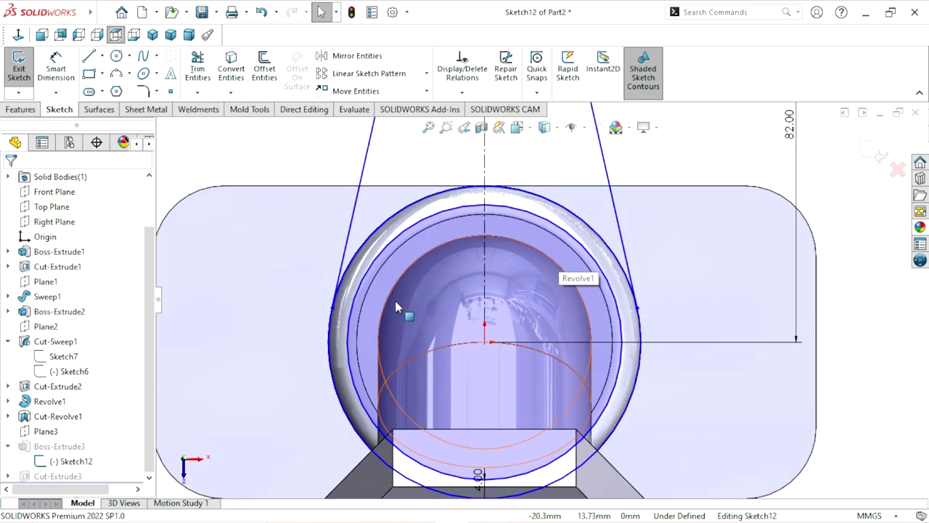
scroll(435, 312, up, 2)
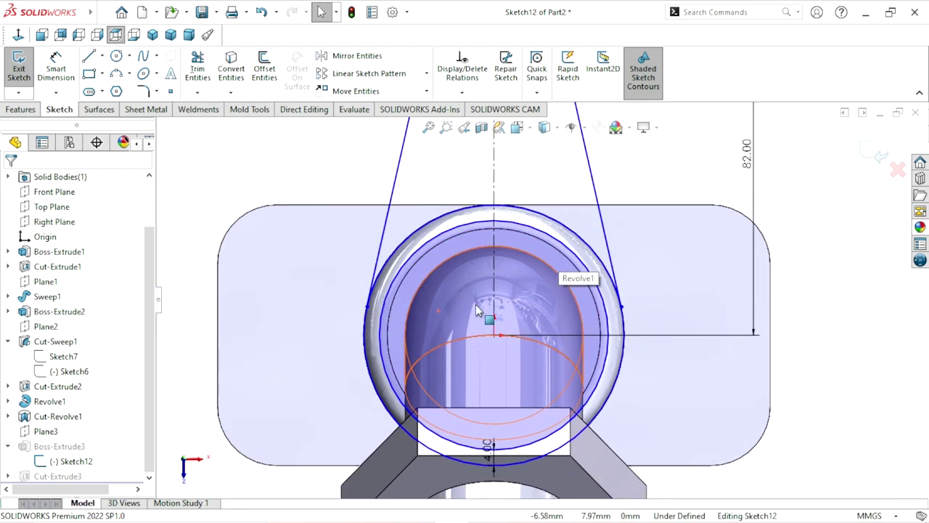
click(207, 80)
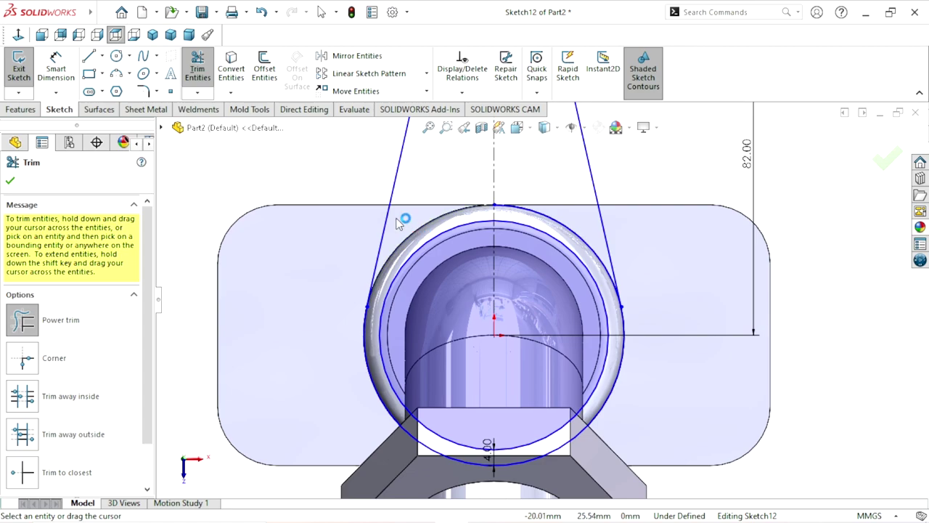
drag(398, 224, 621, 305)
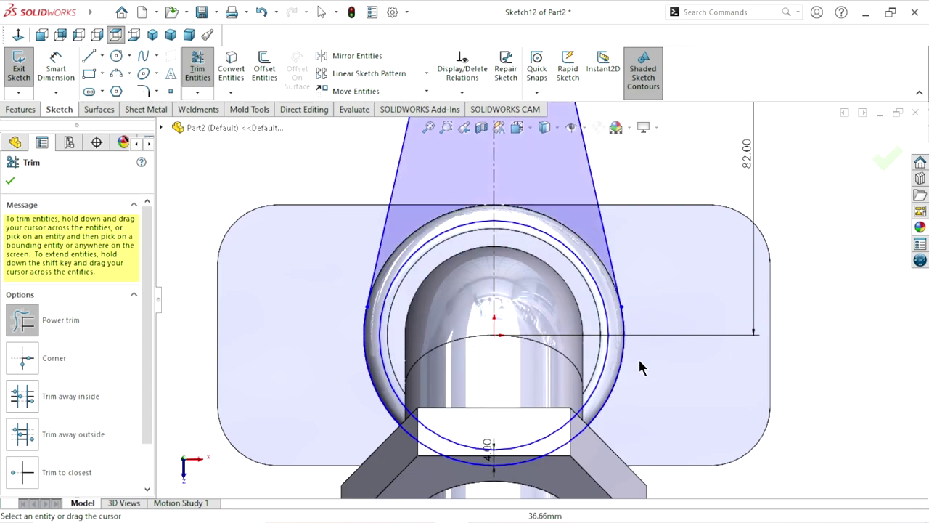
drag(632, 385, 614, 376)
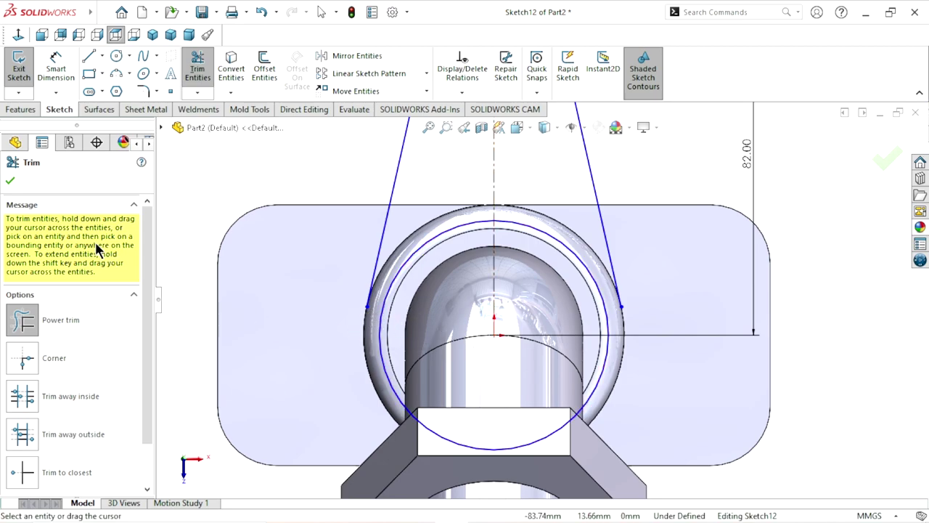
click(11, 183)
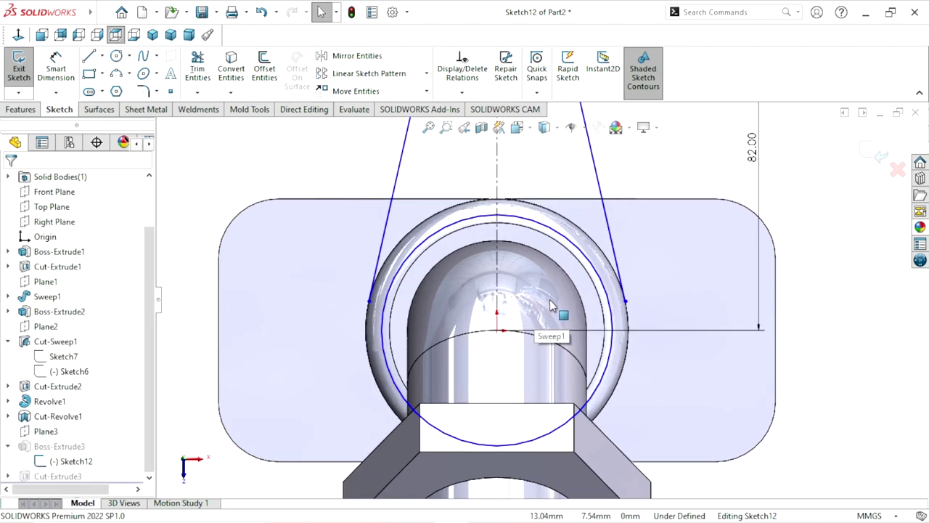
click(265, 21)
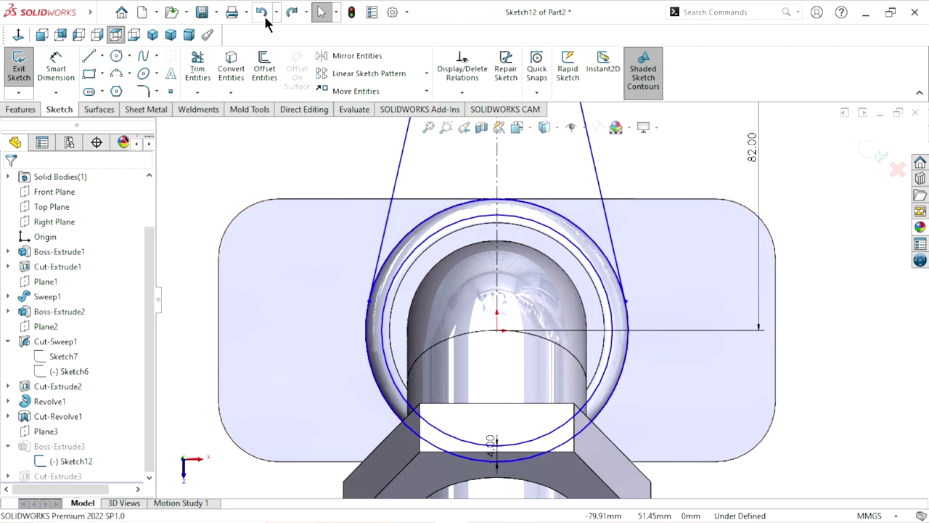
Undo three times to remove the inner circle and the 4.00 dimension
click(263, 13)
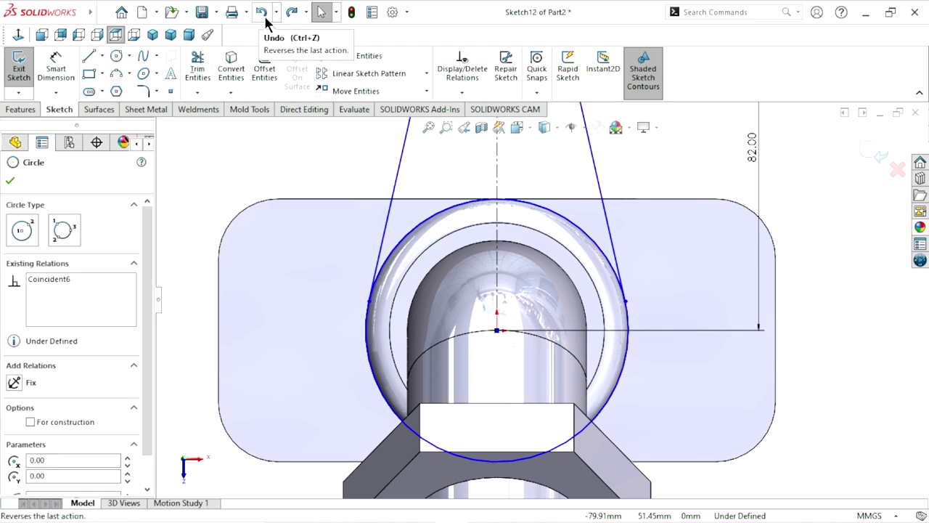
click(263, 14)
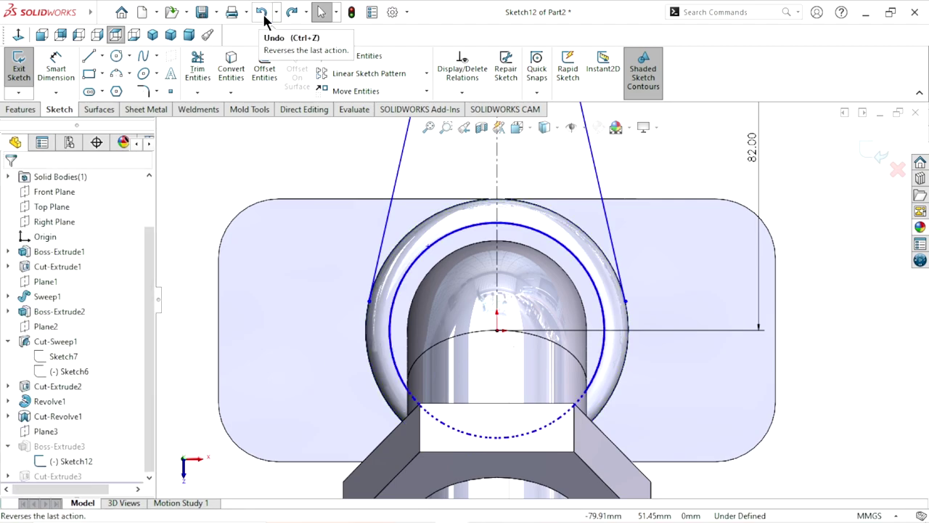
click(263, 13)
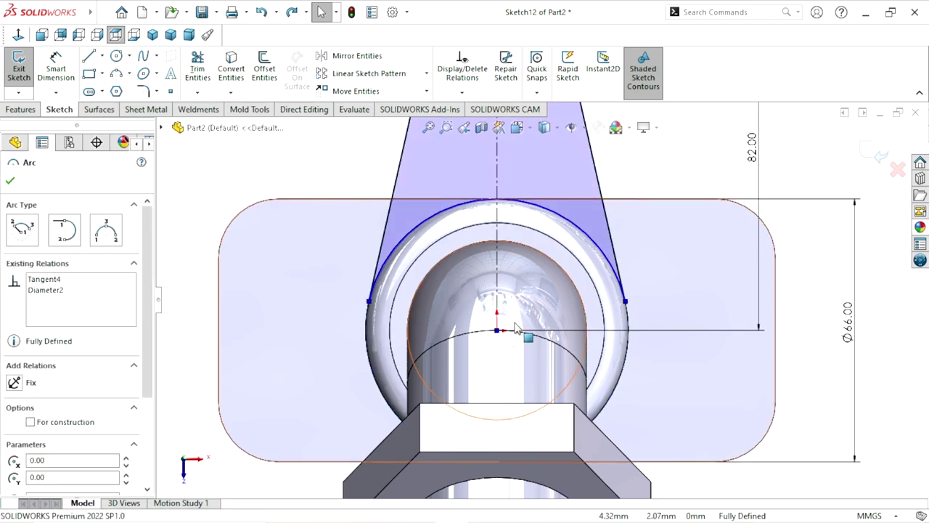
Orbit and zoom around the model to inspect the restored fully defined handle arc
scroll(551, 319, up, 2)
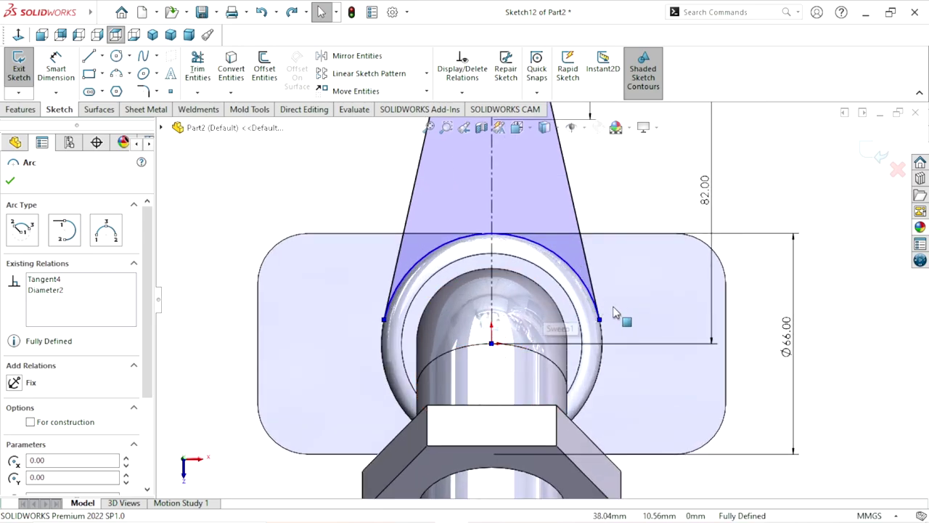
mouse_move(615, 313)
middle_down()
mouse_move(555, 242)
mouse_move(556, 284)
middle_up()
scroll(543, 218, up, 3)
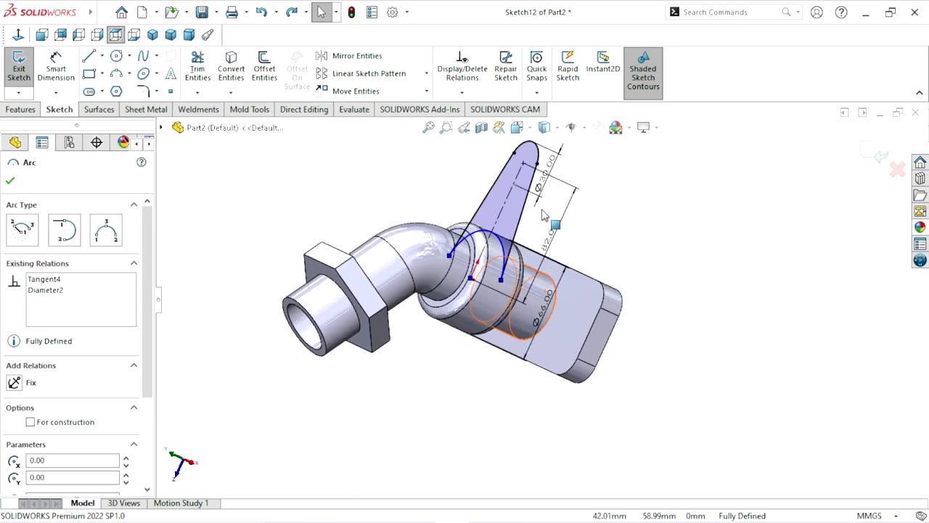
scroll(543, 215, down, 3)
scroll(701, 270, down, 2)
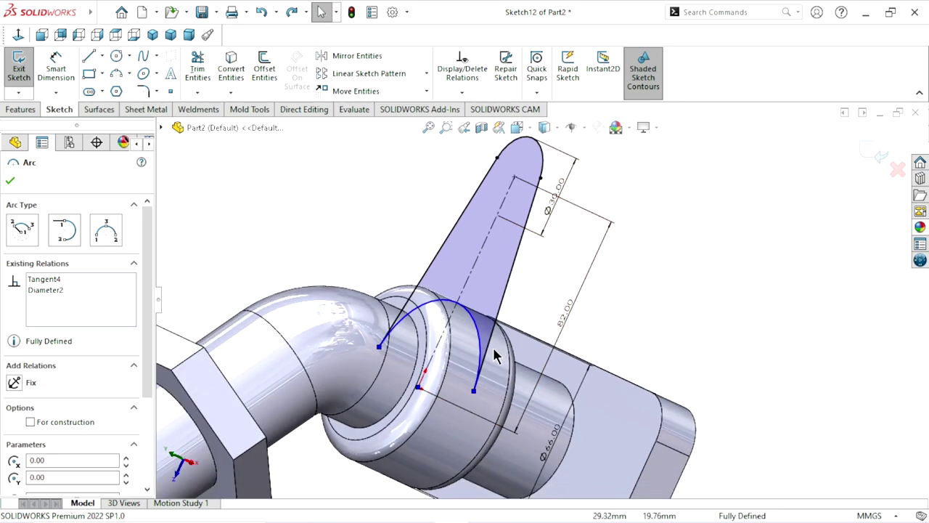
middle_drag(549, 324, 517, 357)
key(Escape)
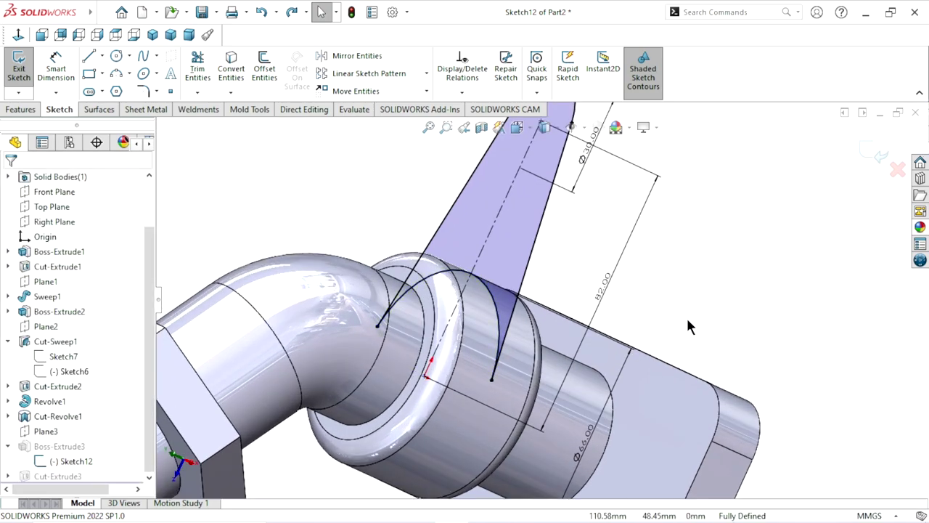
mouse_move(686, 317)
middle_down()
mouse_move(688, 347)
mouse_move(621, 367)
middle_up()
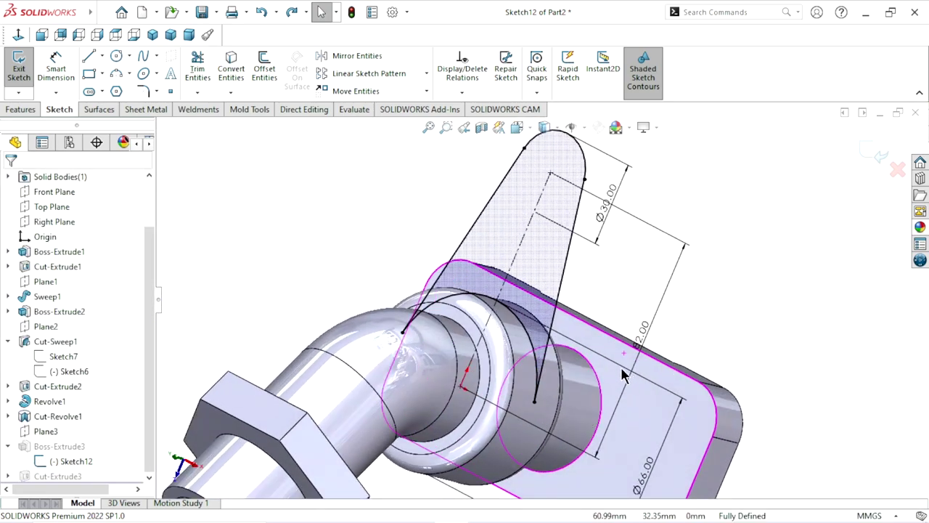
scroll(621, 366, up, 3)
scroll(528, 337, down, 3)
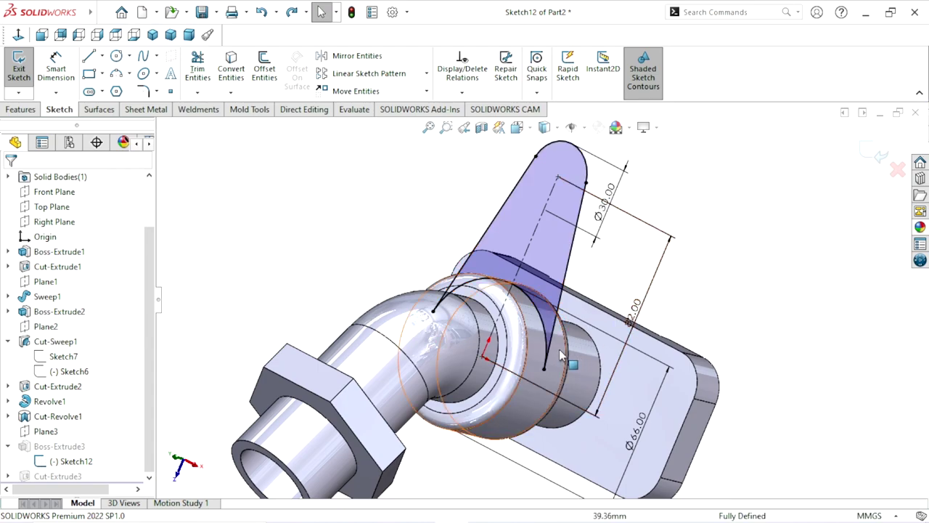
scroll(541, 305, up, 2)
scroll(530, 361, down, 1)
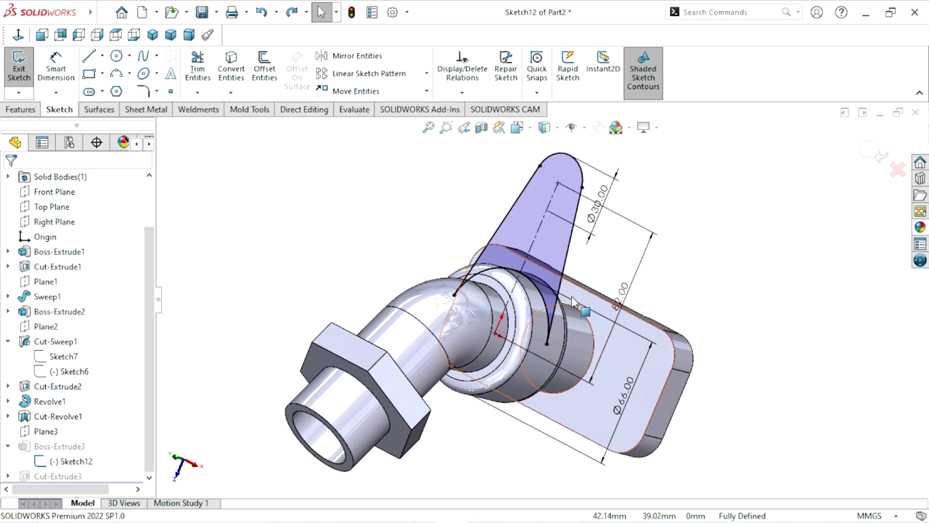
Trim away the top arc between the handle lines in Sketch12
click(18, 34)
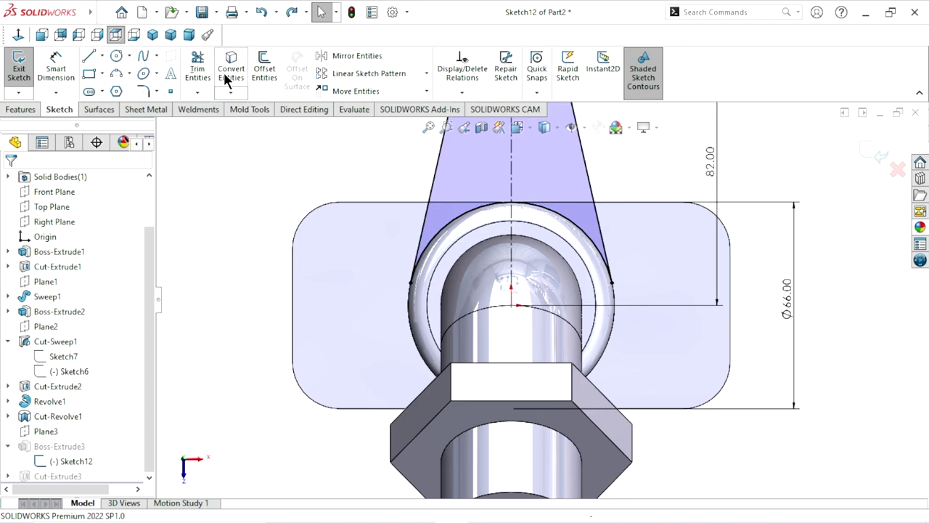
click(207, 71)
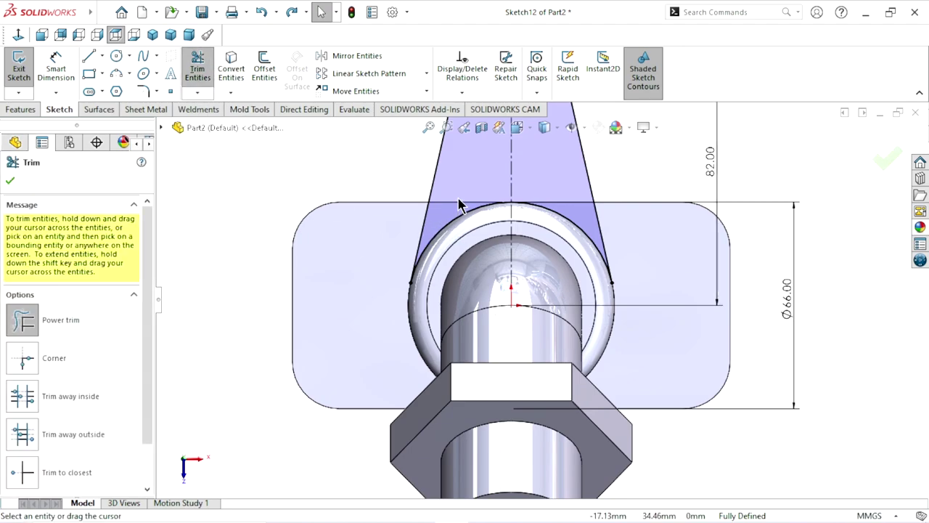
click(574, 226)
click(7, 182)
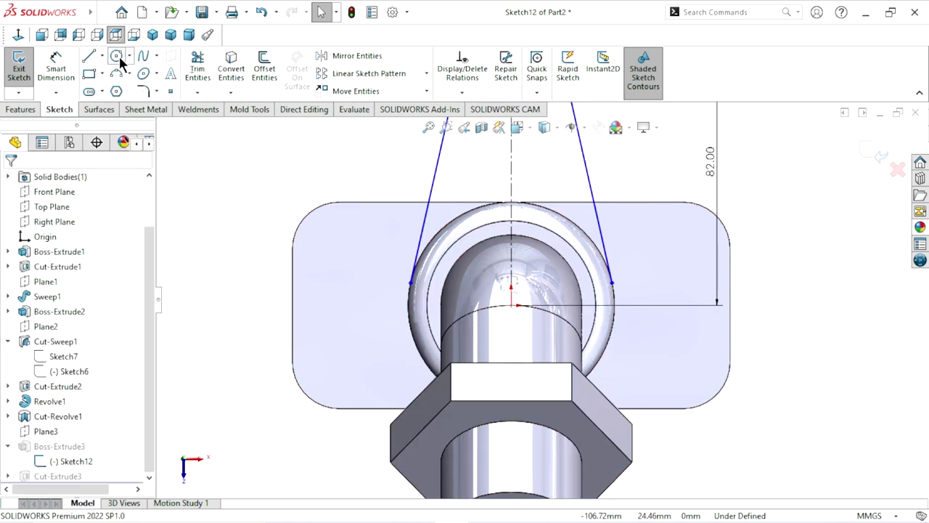
Draw a circle centred on the origin through the arc endpoint
key(c)
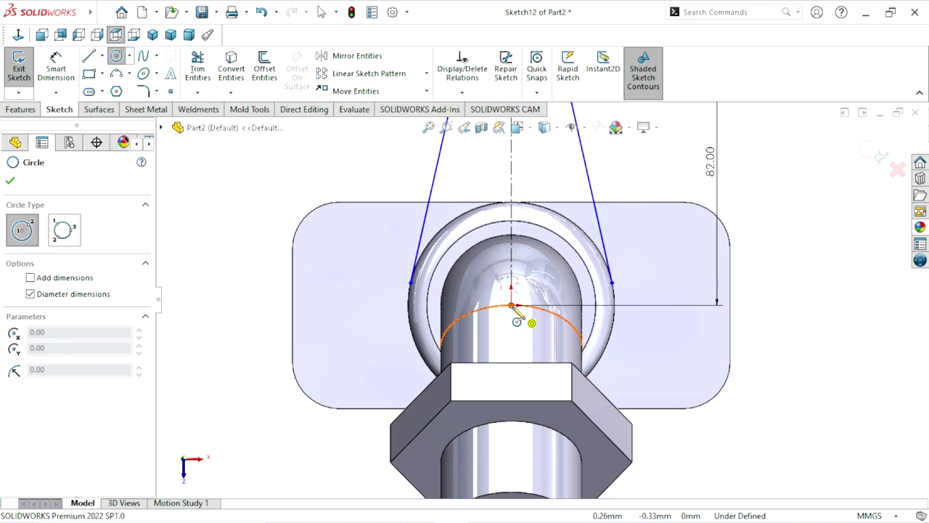
click(511, 304)
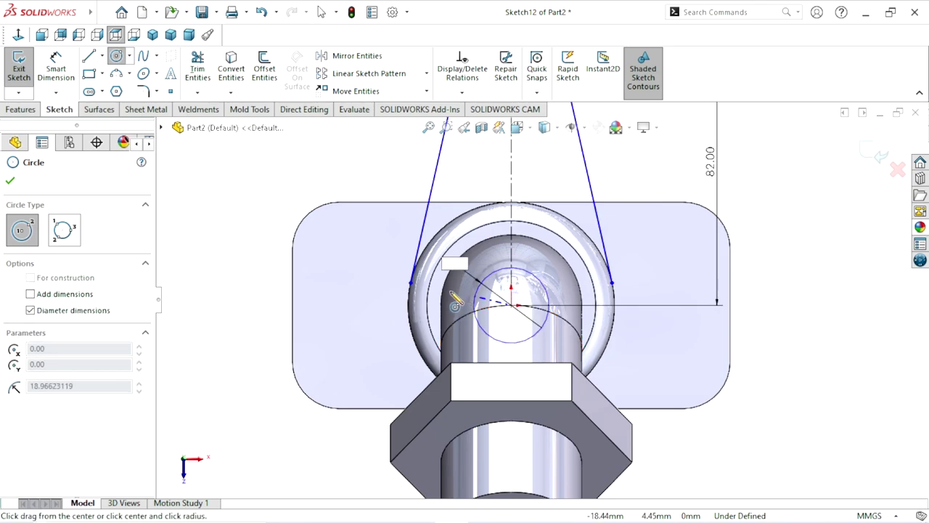
click(411, 284)
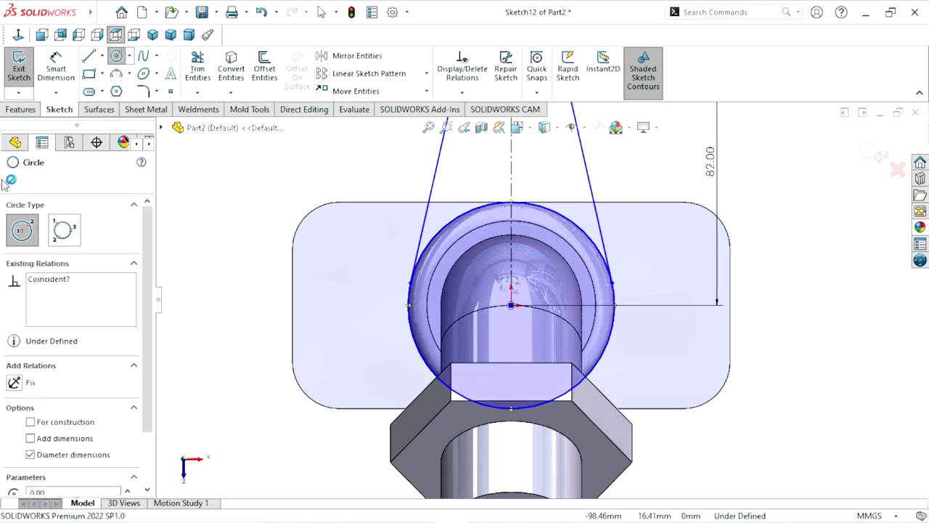
click(16, 179)
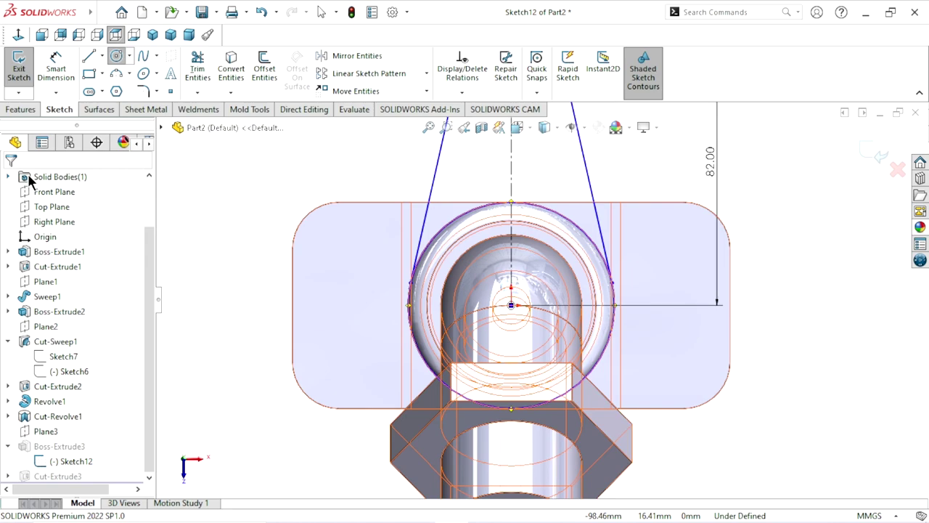
click(196, 73)
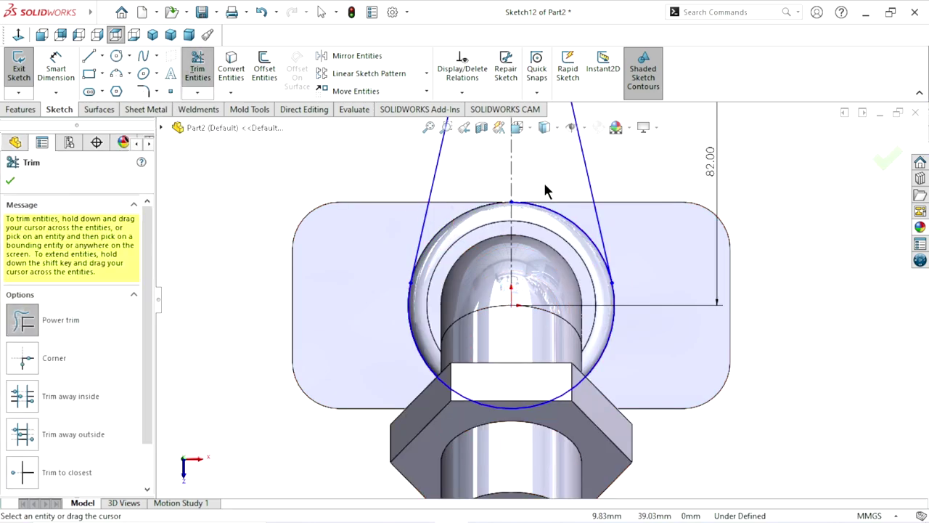
scroll(548, 297, up, 4)
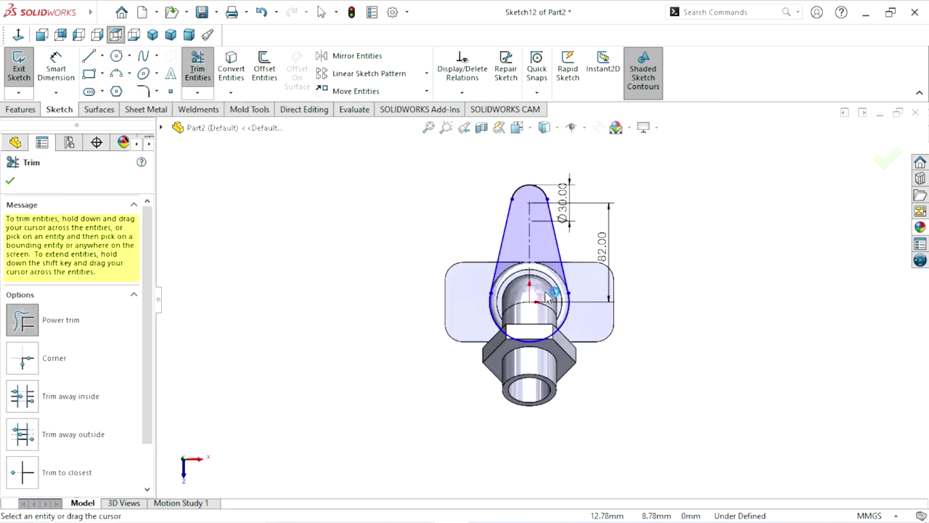
scroll(456, 229, down, 2)
click(11, 183)
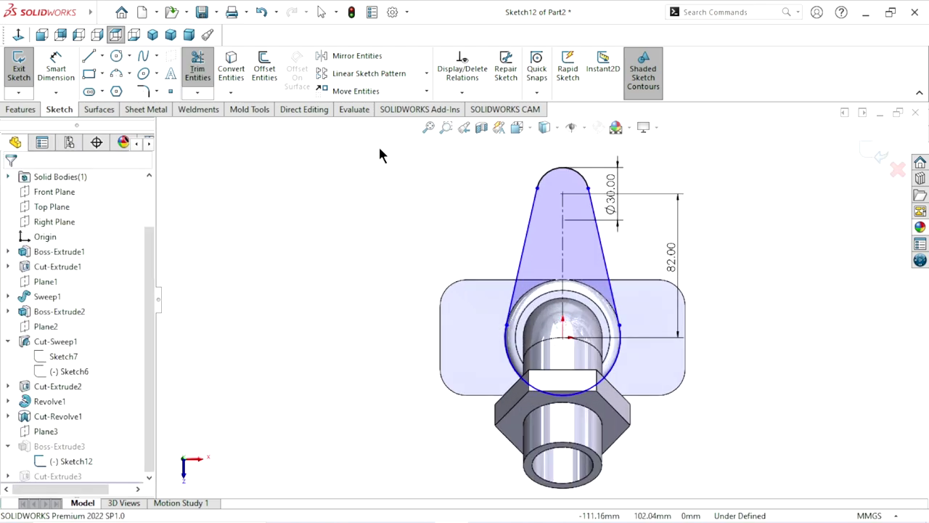
Fully define Sketch12 with calculated dimensions and exit so the handle rebuilds
click(462, 92)
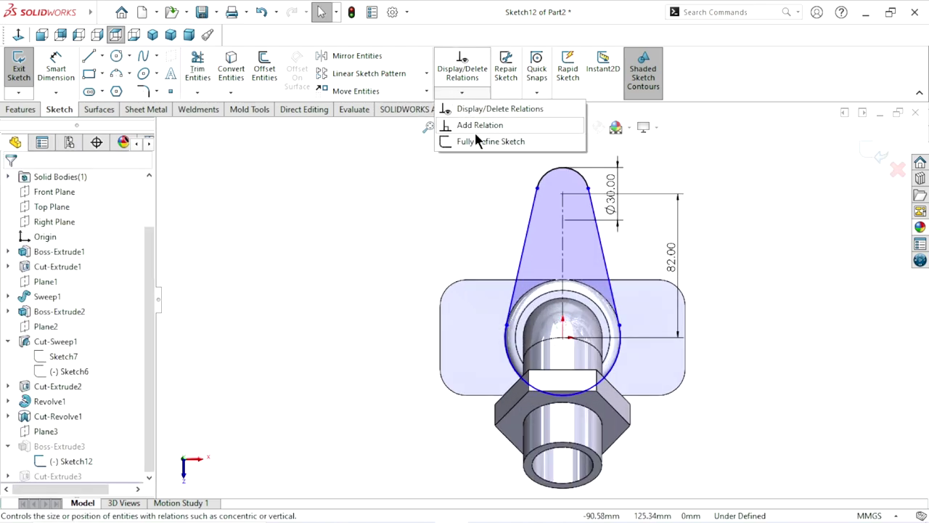
click(473, 136)
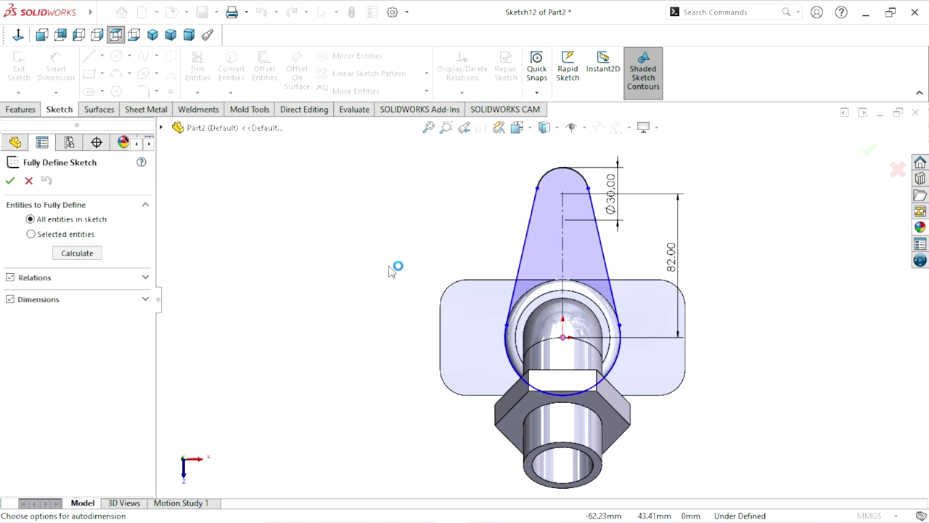
click(74, 253)
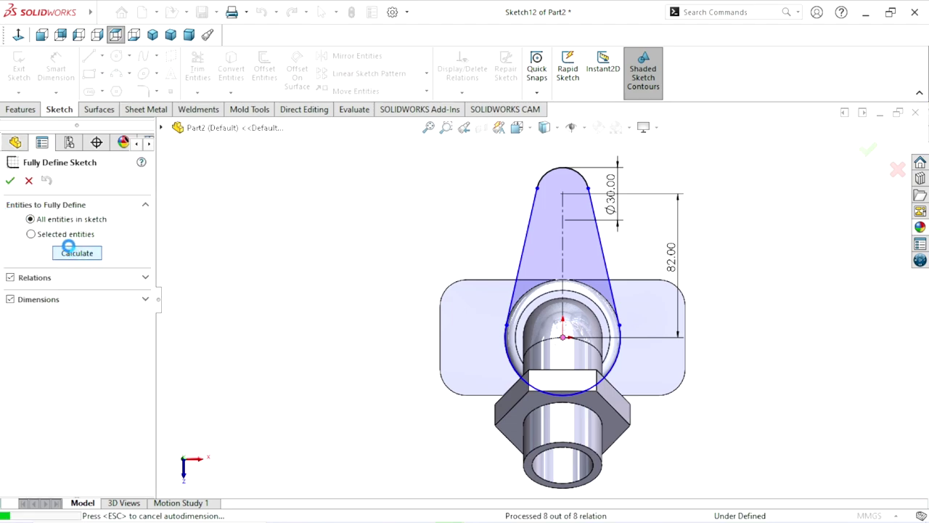
click(10, 182)
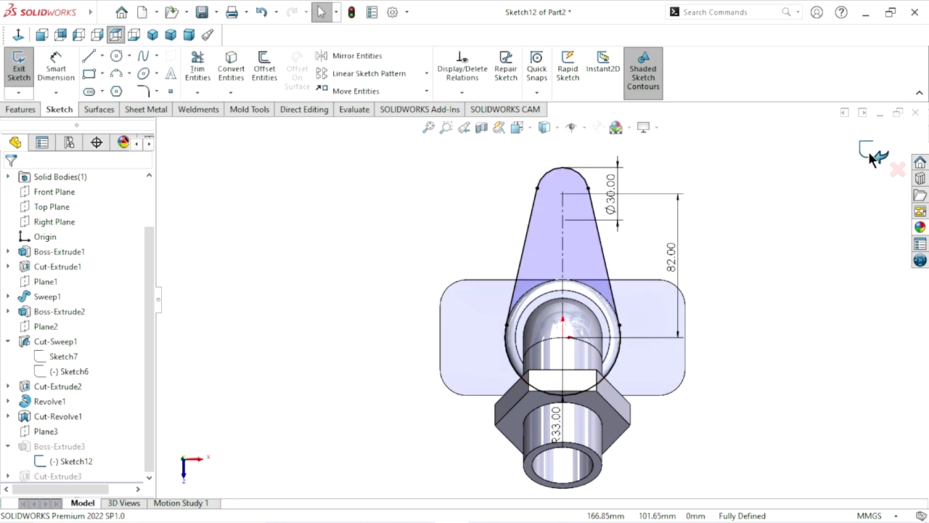
click(870, 154)
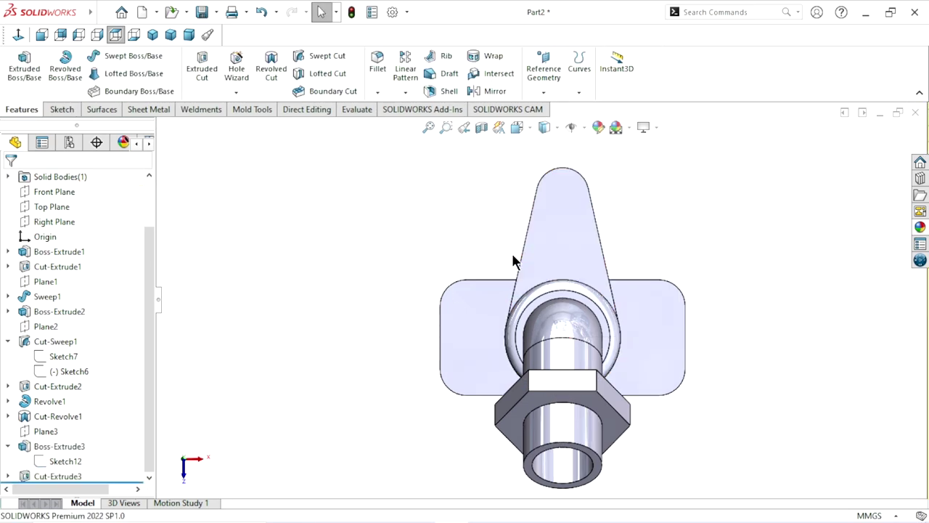
mouse_move(663, 373)
middle_down()
mouse_move(625, 258)
mouse_move(600, 326)
middle_up()
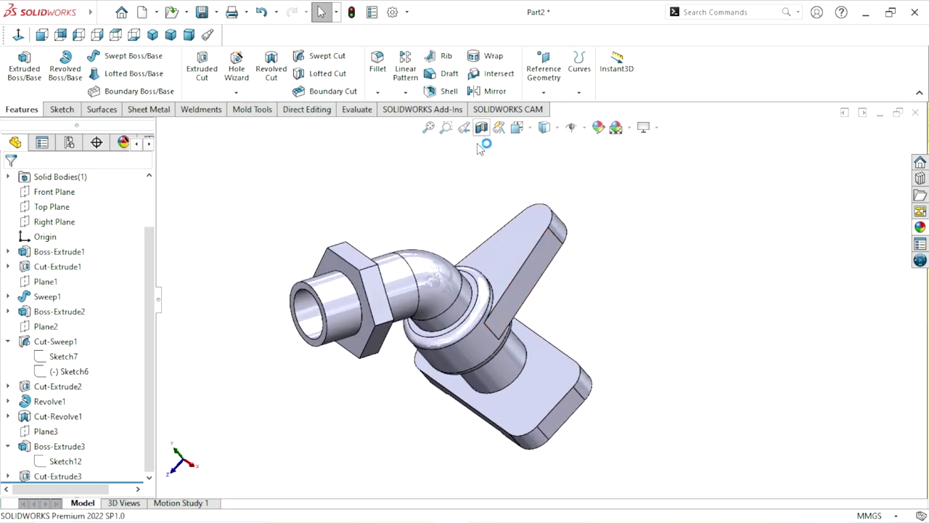
mouse_move(491, 390)
middle_down()
mouse_move(480, 308)
mouse_move(477, 340)
middle_up()
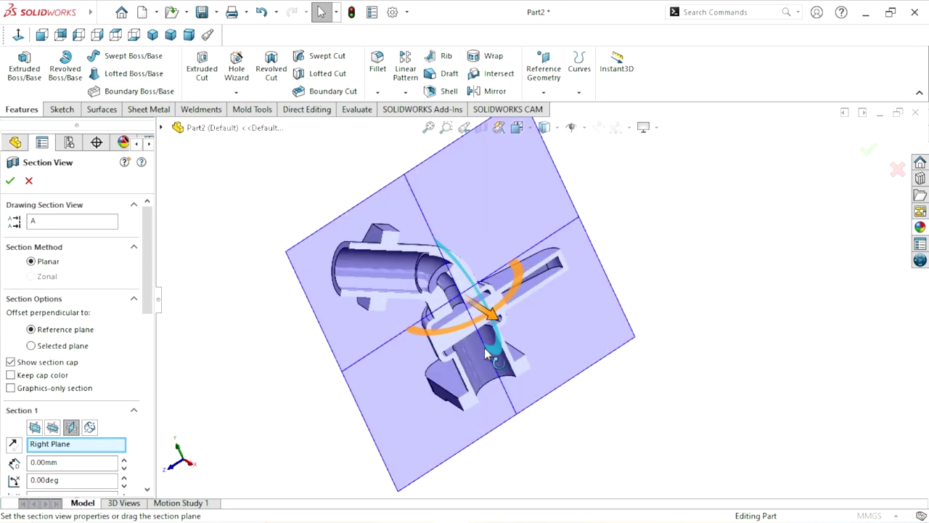
scroll(476, 341, down, 3)
scroll(666, 290, down, 3)
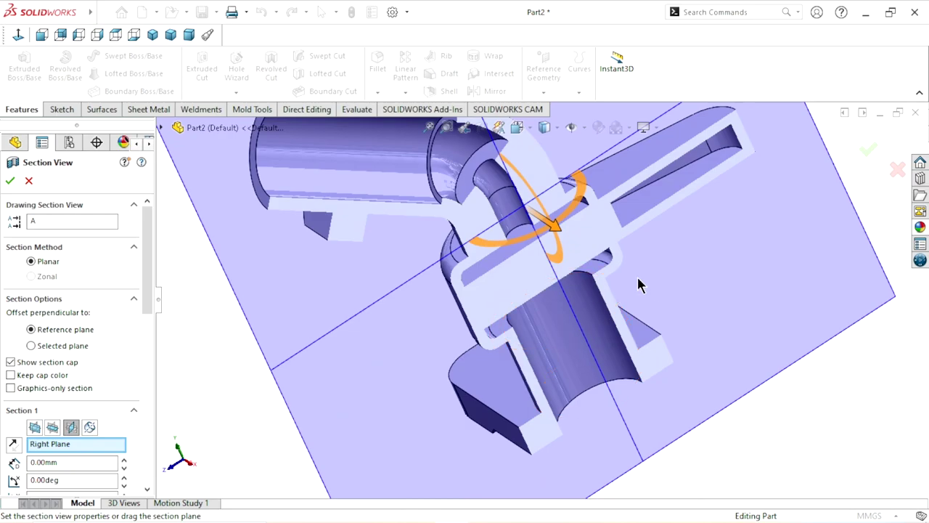
mouse_move(639, 285)
middle_down()
mouse_move(644, 251)
mouse_move(632, 260)
mouse_move(599, 237)
mouse_move(587, 180)
mouse_move(585, 219)
mouse_move(553, 232)
mouse_move(545, 259)
mouse_move(589, 225)
mouse_move(594, 250)
mouse_move(574, 261)
mouse_move(582, 254)
mouse_move(589, 295)
middle_up()
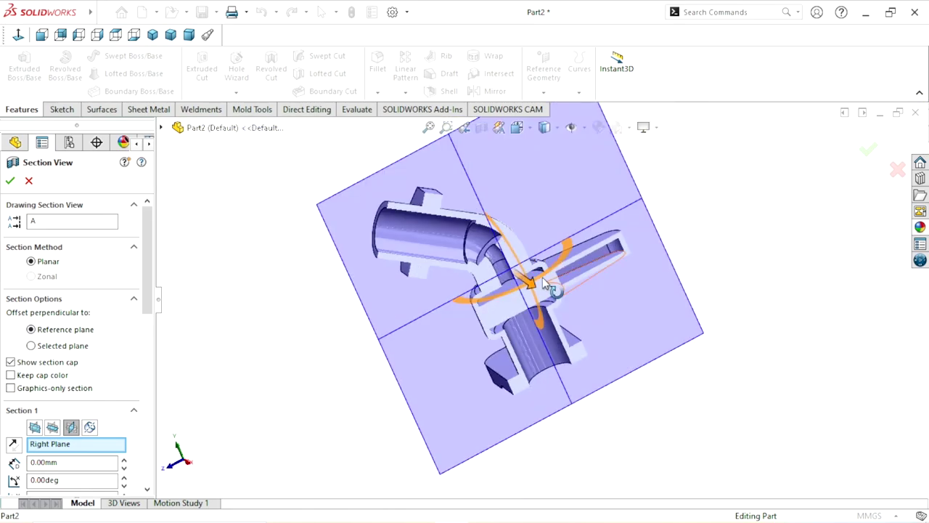
scroll(546, 283, down, 3)
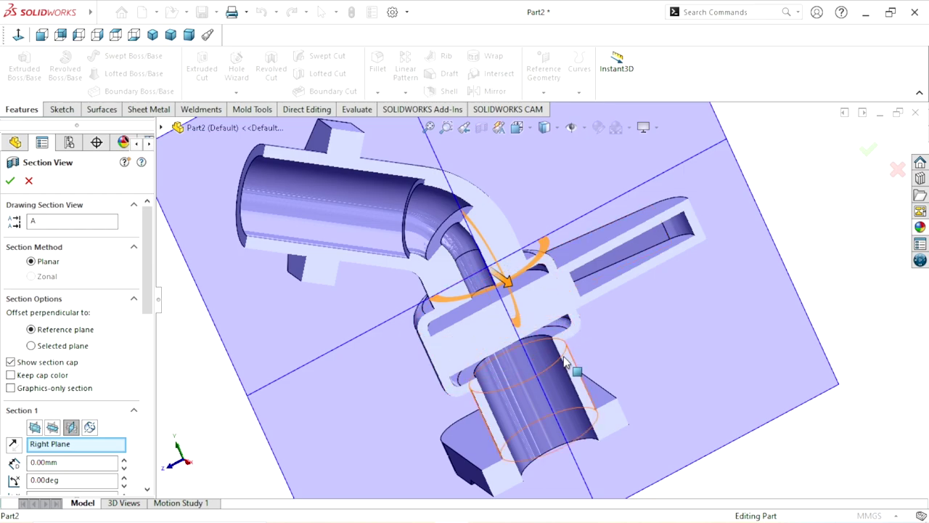
middle_drag(593, 349, 617, 318)
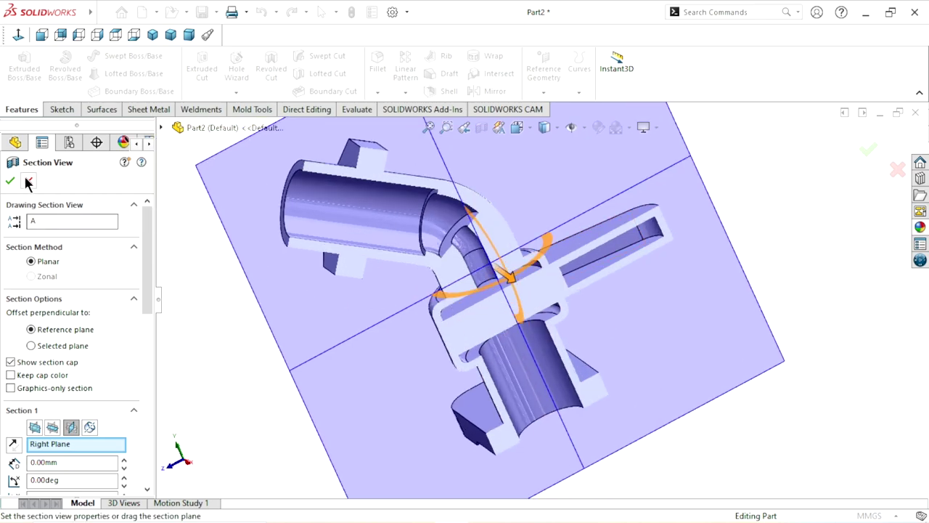
click(28, 181)
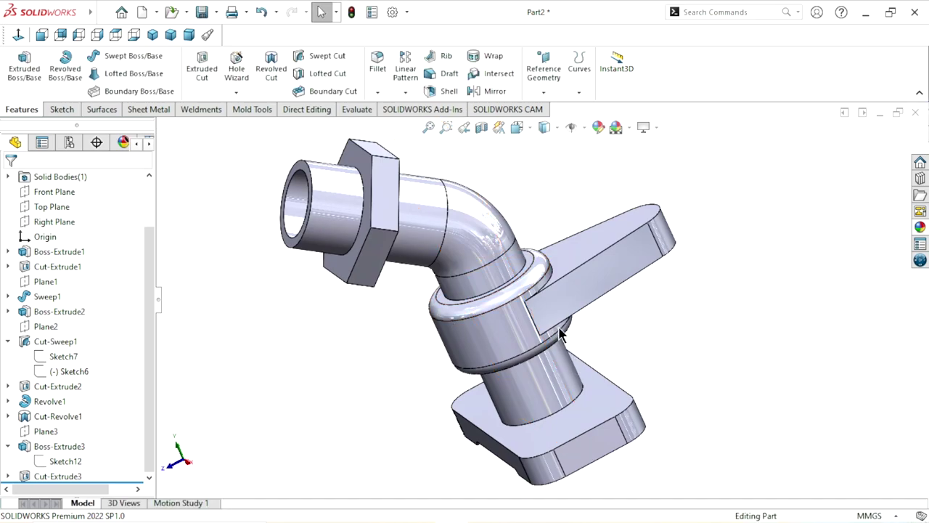
Expand Cut-Extrude3 and open Sketch13 for editing, viewed face-on
key(ctrl+7)
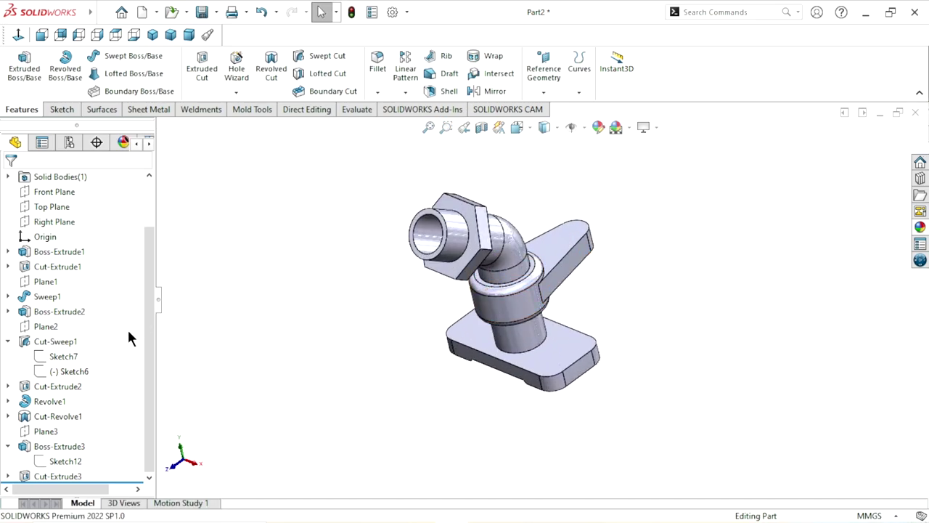
click(8, 476)
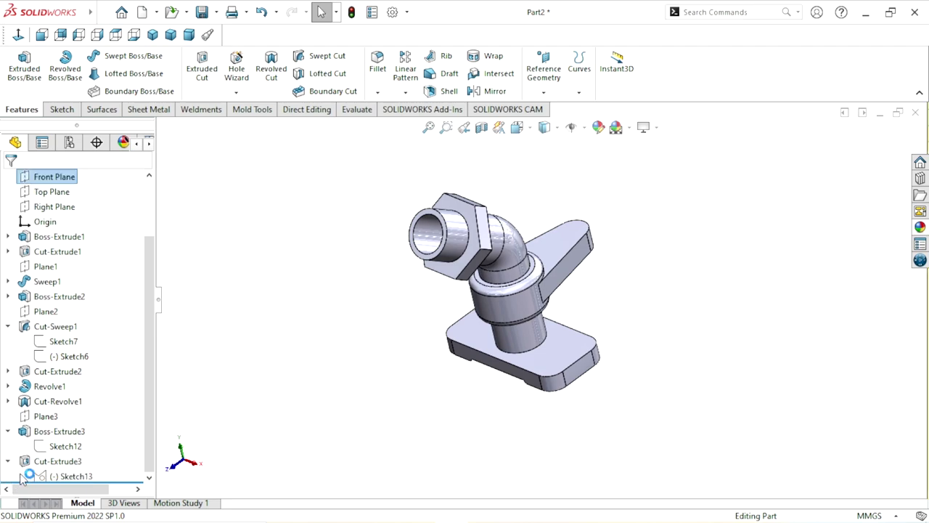
click(69, 477)
click(65, 435)
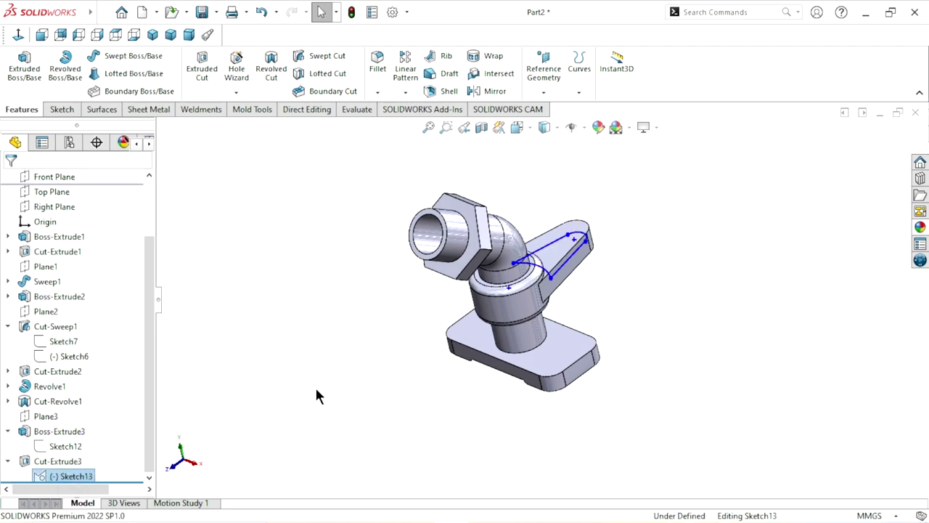
click(20, 37)
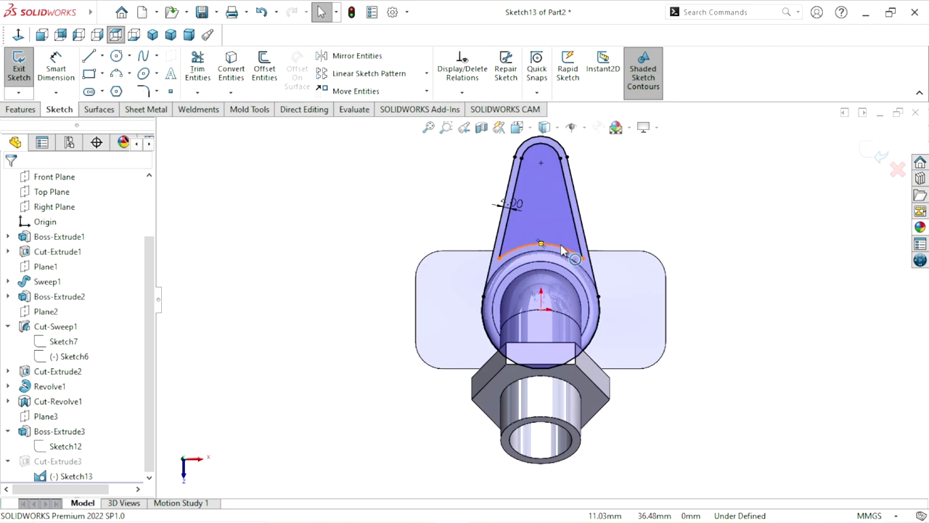
Power-trim away the inner offset lines at the handle base
click(563, 250)
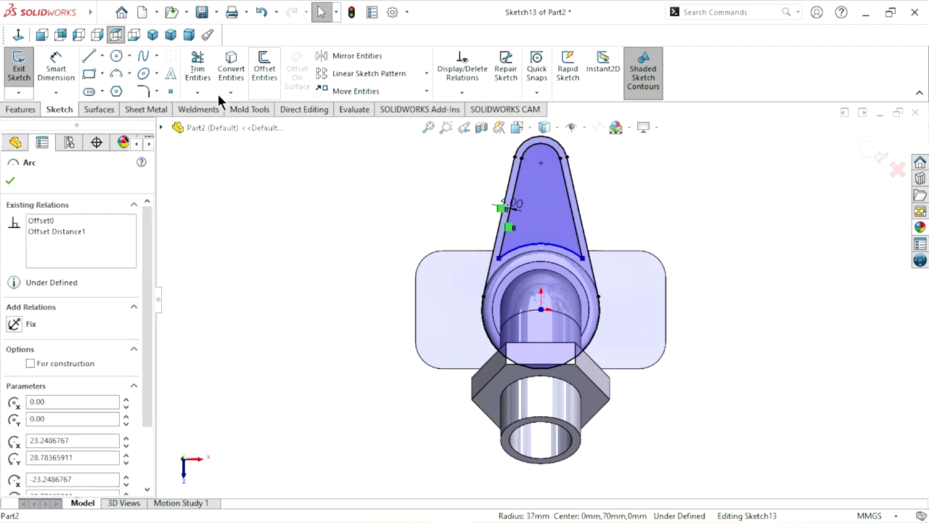
click(208, 66)
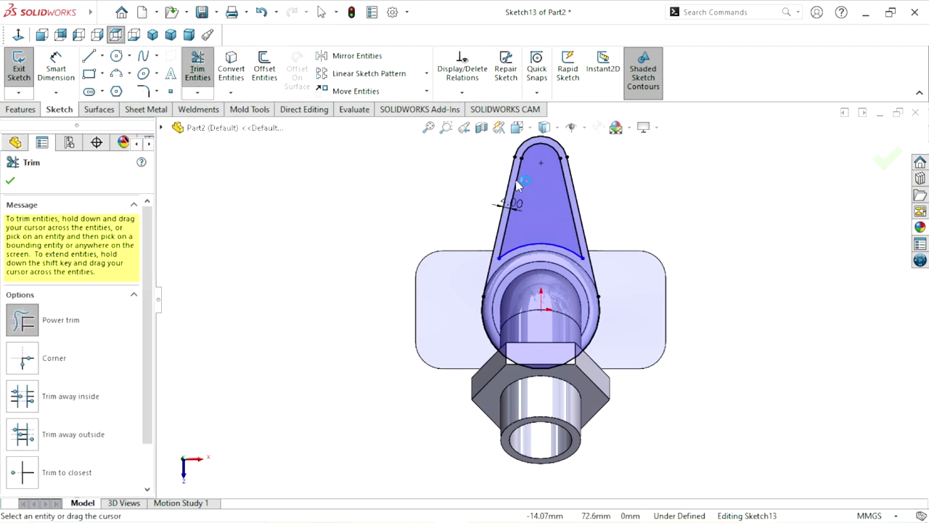
drag(540, 165, 548, 241)
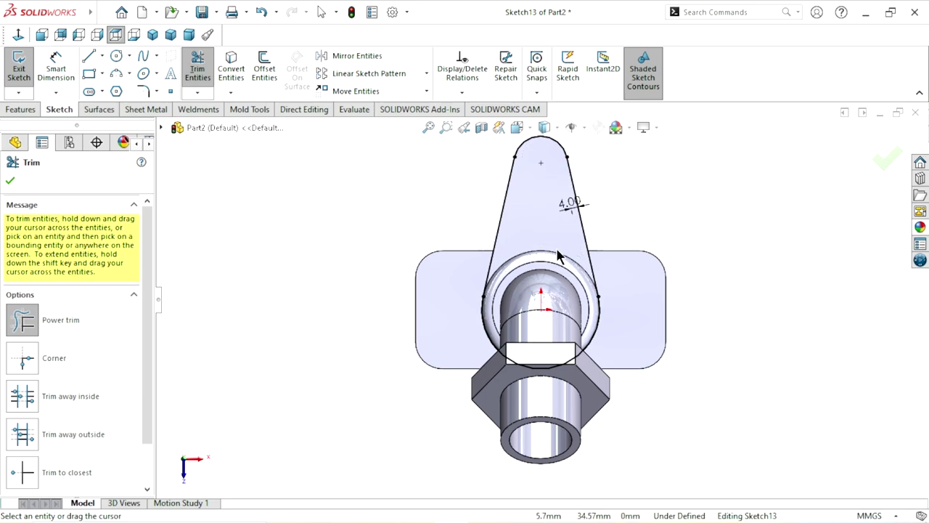
scroll(558, 255, up, 3)
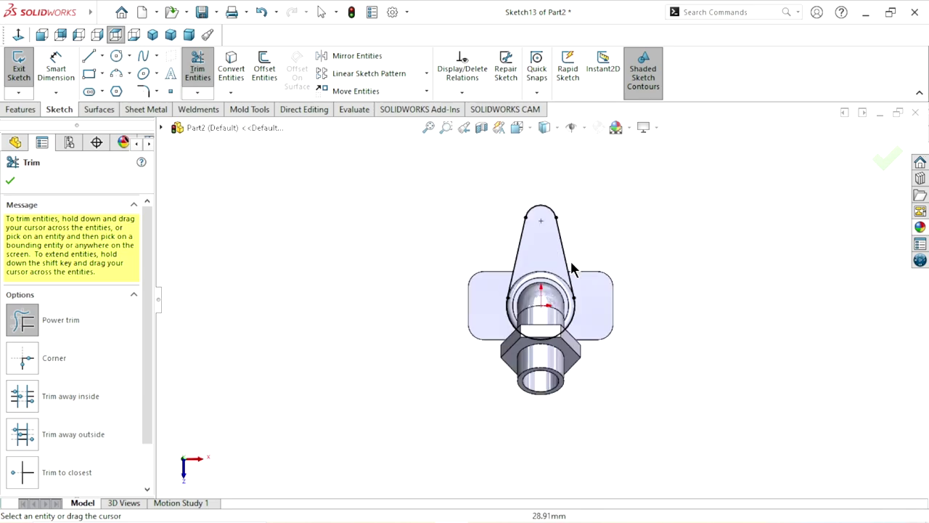
click(11, 182)
scroll(528, 325, down, 2)
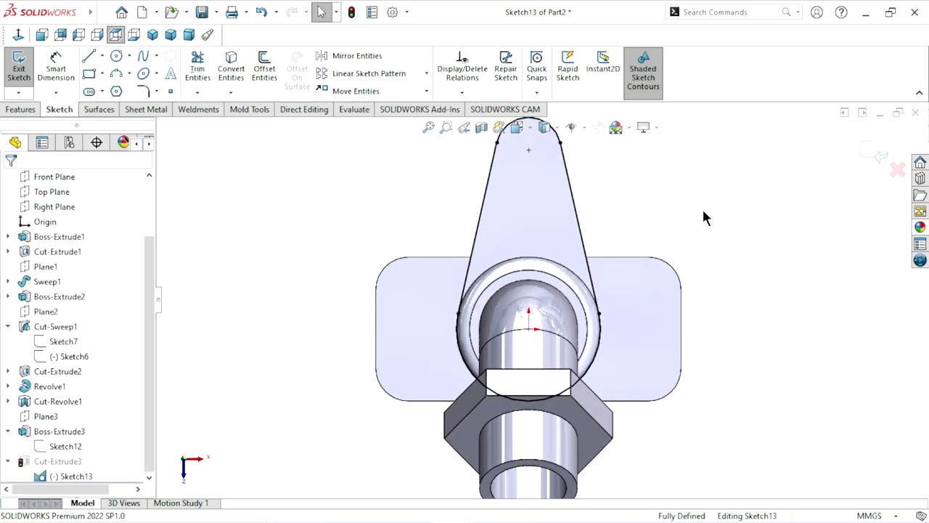
scroll(595, 328, down, 1)
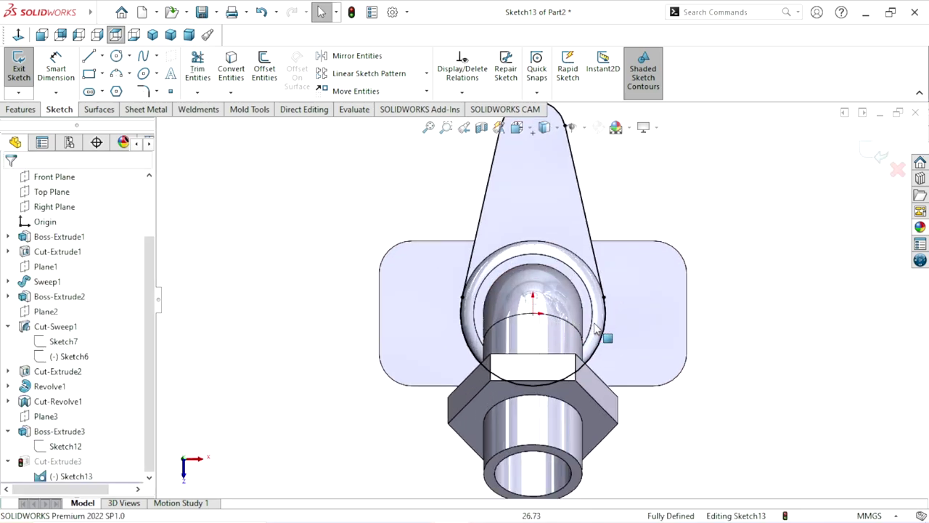
middle_drag(596, 328, 468, 312)
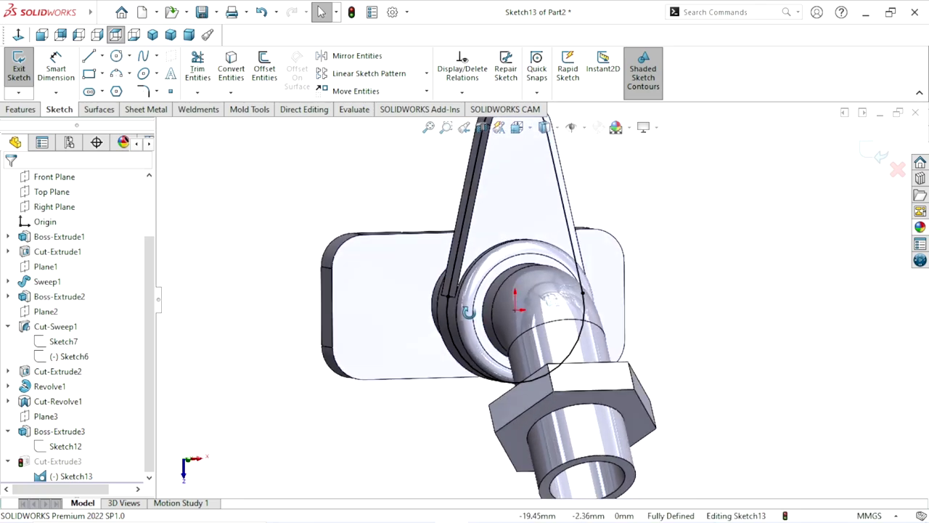
key(ctrl+1)
Offset the handle outline chain 4.00 mm to the inside
click(18, 34)
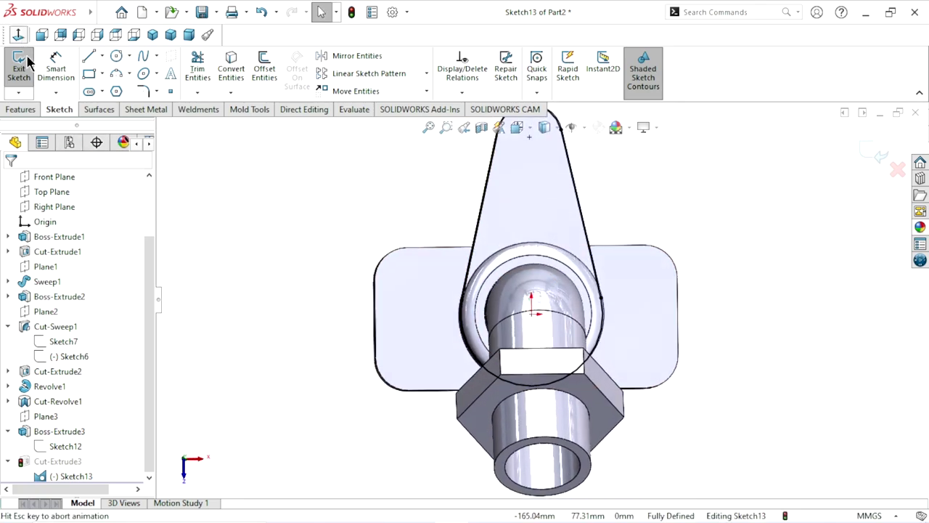
click(264, 69)
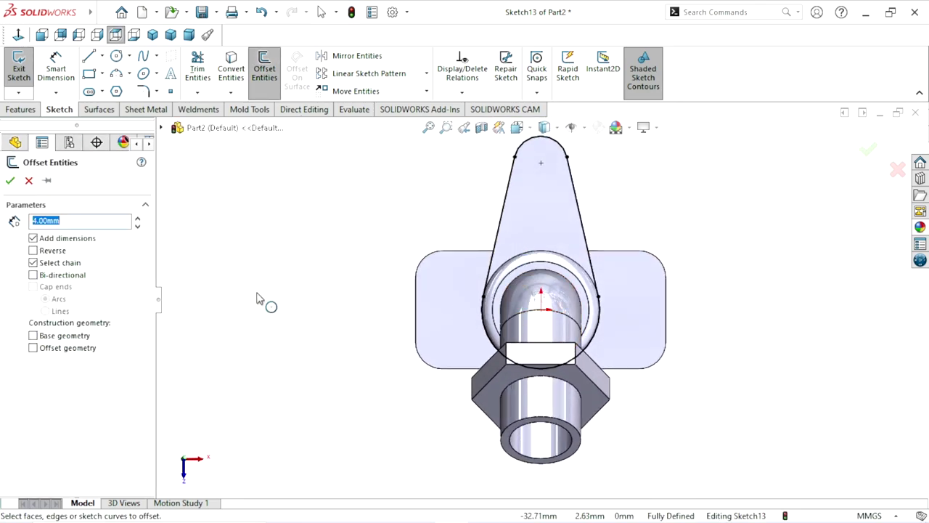
click(508, 203)
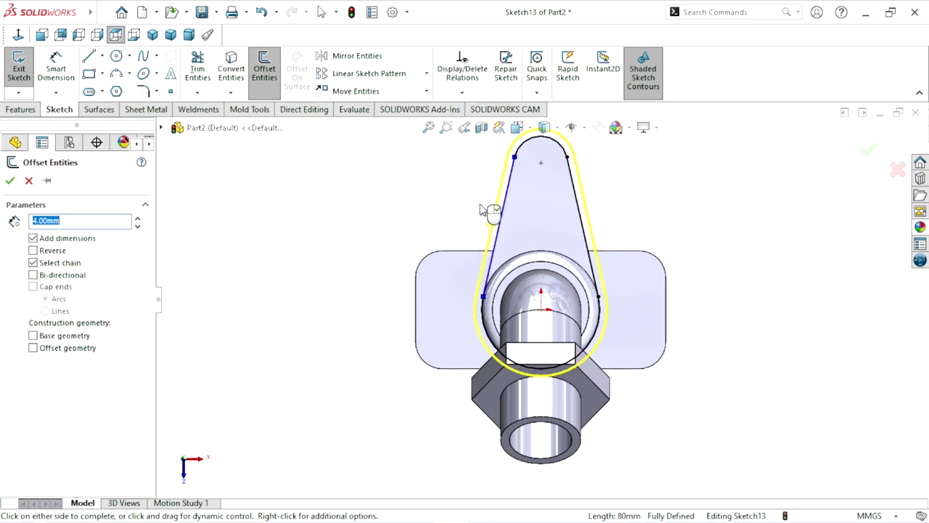
click(33, 251)
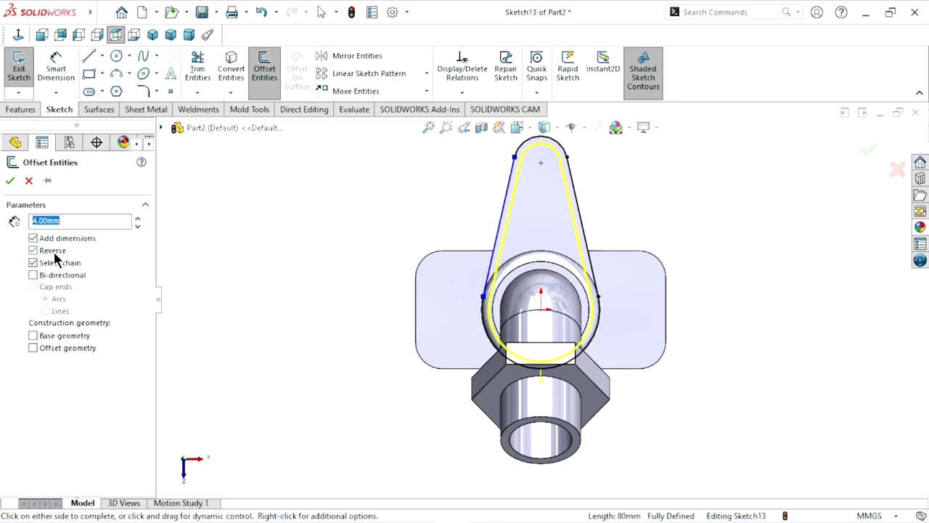
click(10, 181)
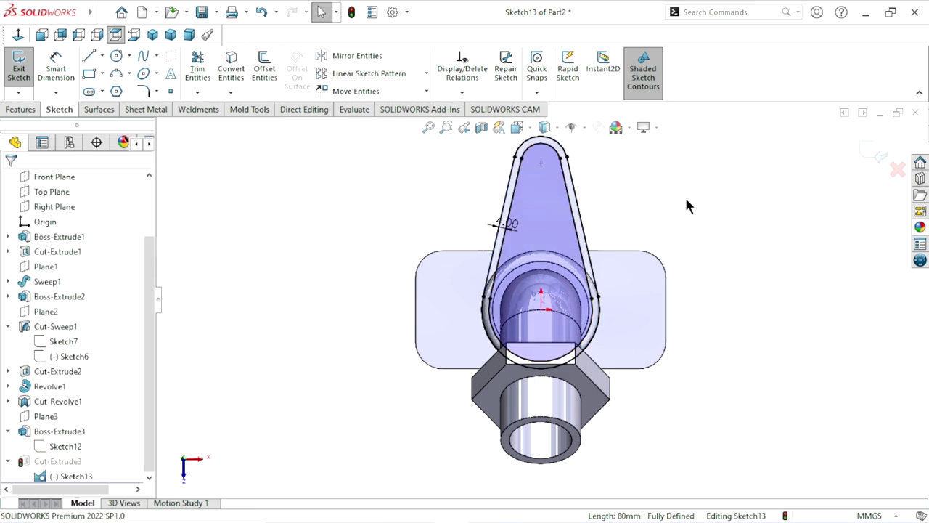
Attempt to exit the sketch, cancel the rebuild, and orbit to view it in 3D
click(875, 157)
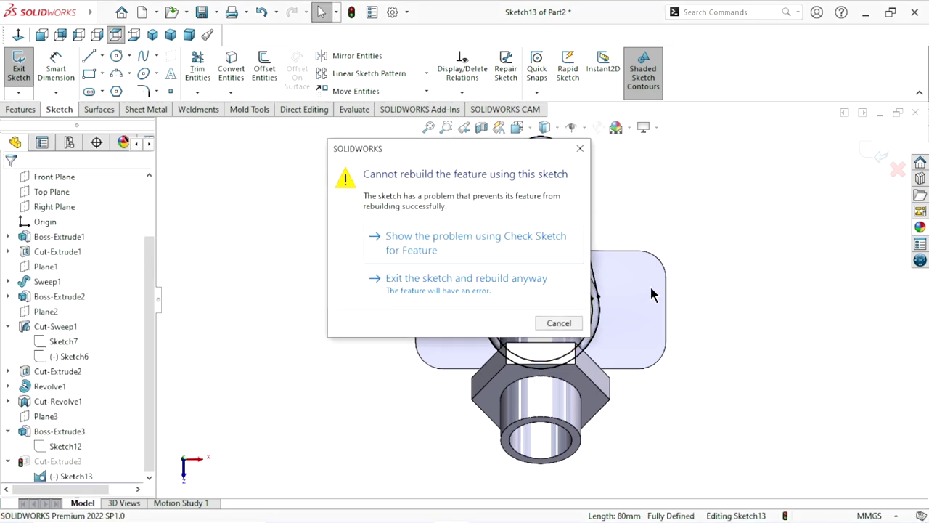
click(558, 324)
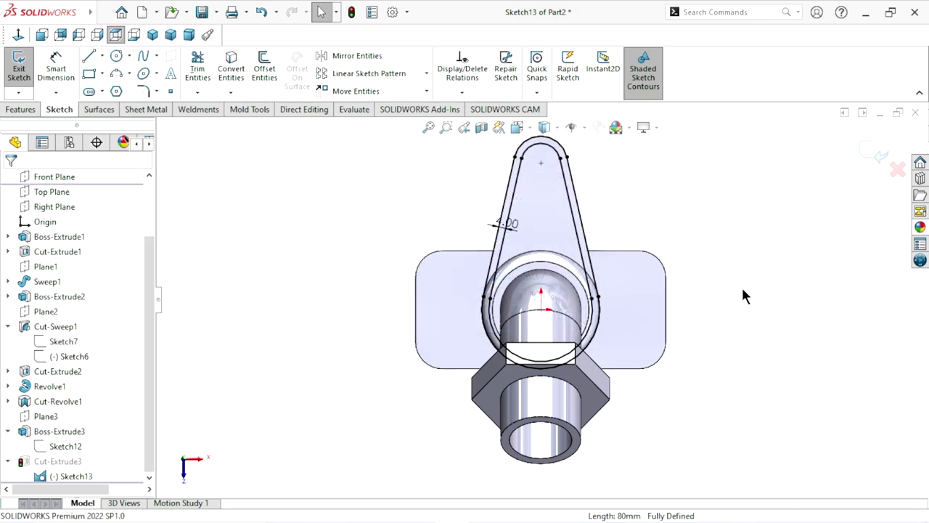
mouse_move(741, 285)
middle_down()
mouse_move(656, 234)
mouse_move(605, 229)
mouse_move(592, 312)
middle_up()
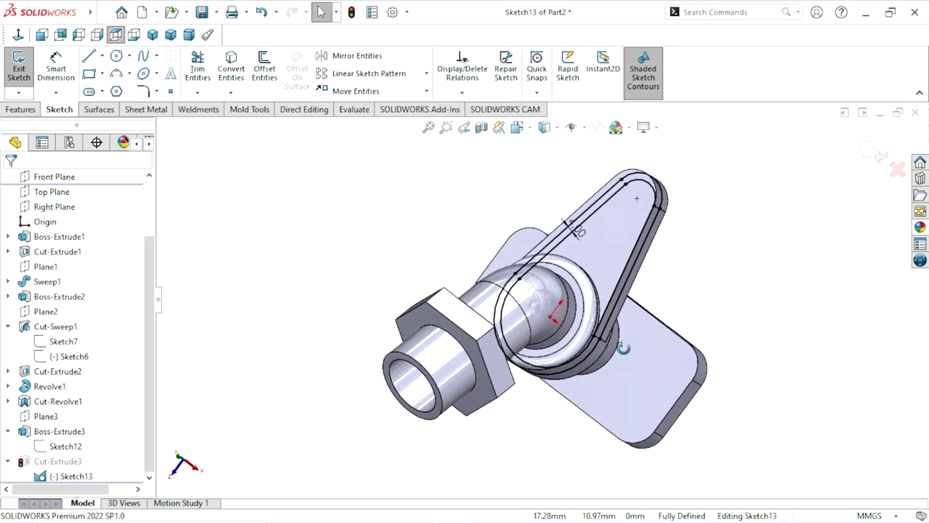
Power-trim the extra parallel line, outer boss circle, lever-edge line and leftover top-arc piece
scroll(599, 302, up, 2)
scroll(537, 254, down, 1)
scroll(534, 254, down, 3)
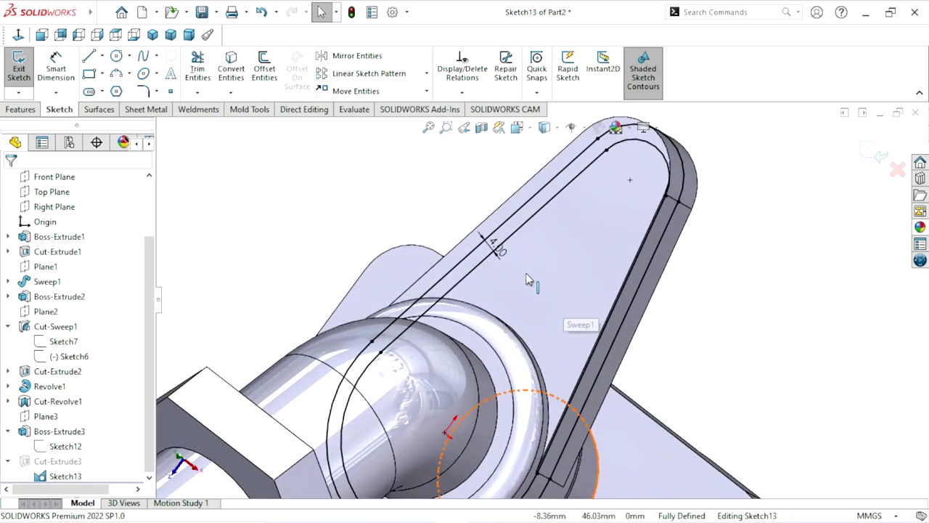
scroll(549, 385, up, 2)
scroll(550, 390, down, 2)
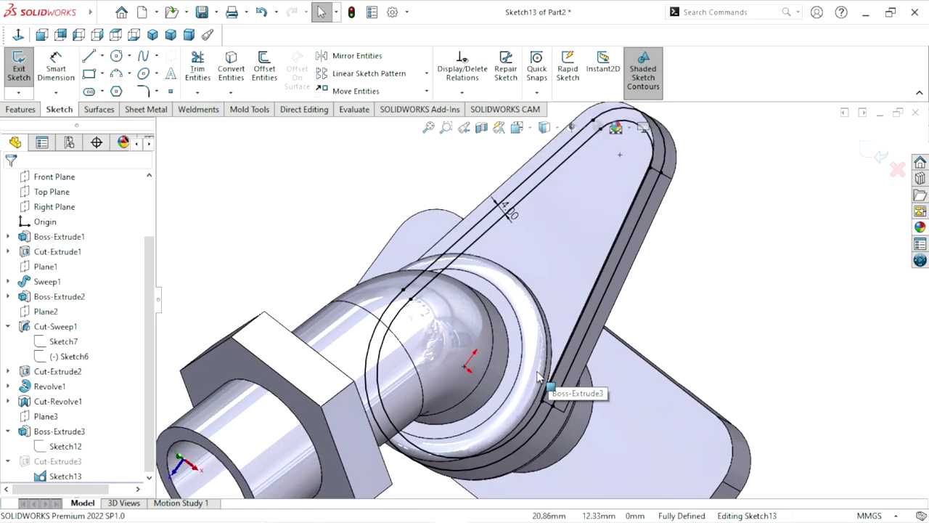
click(205, 80)
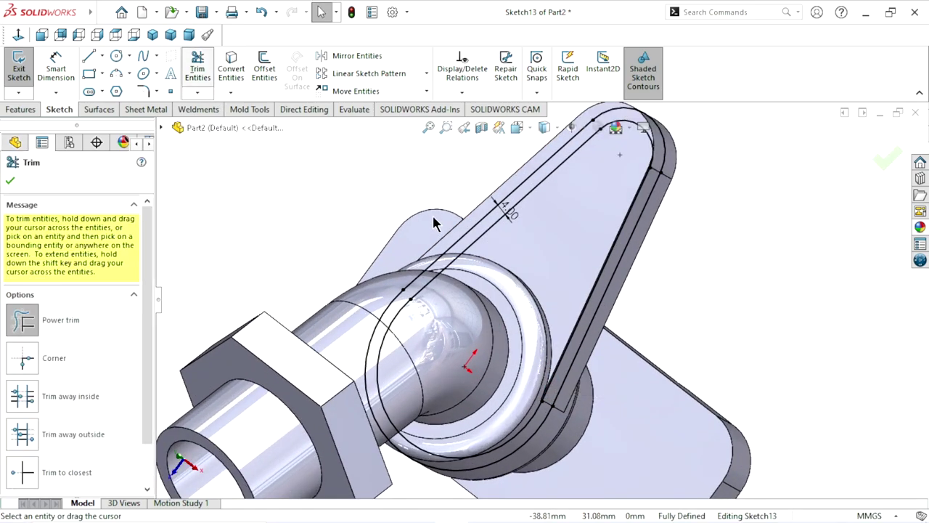
drag(454, 249, 459, 256)
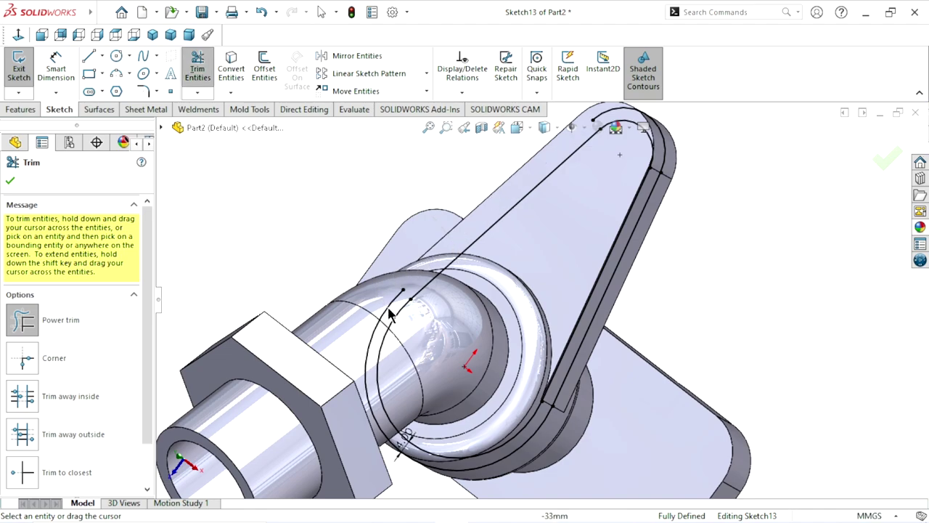
drag(396, 280, 390, 316)
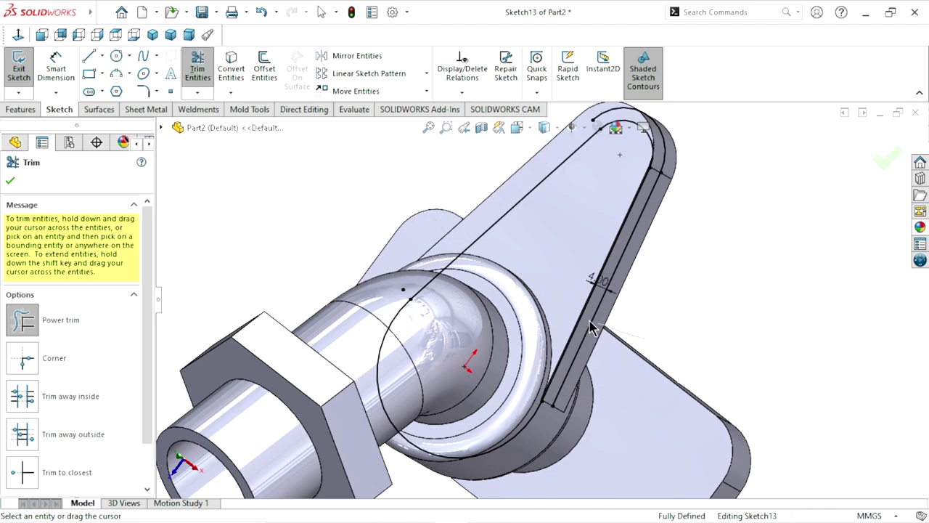
drag(590, 327, 586, 325)
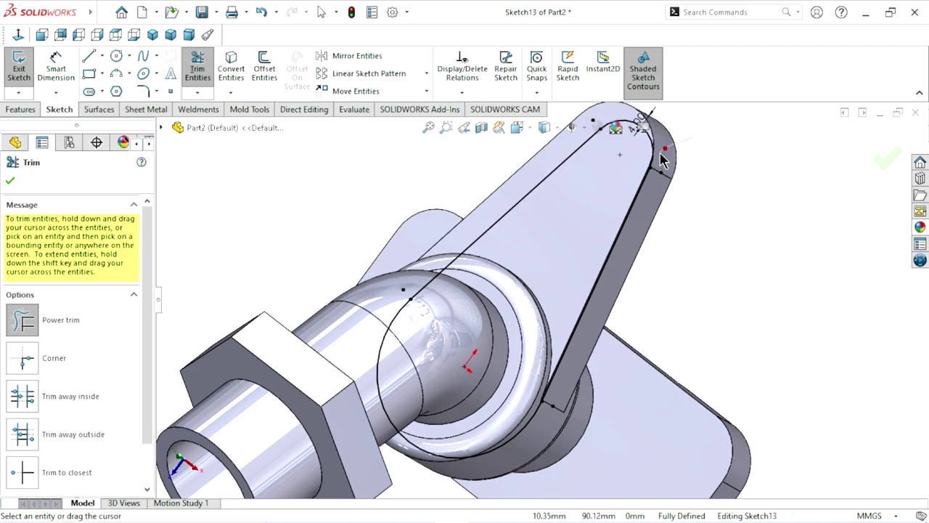
drag(662, 159, 658, 217)
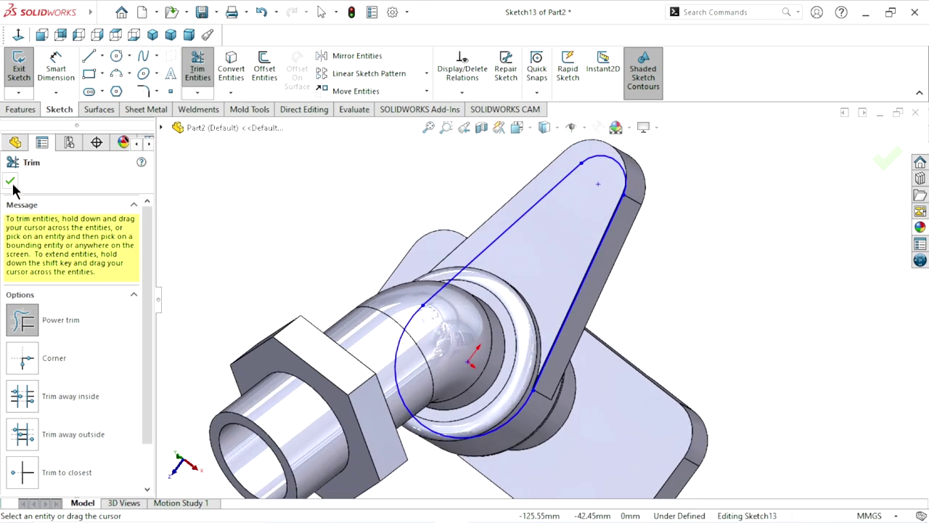
click(10, 181)
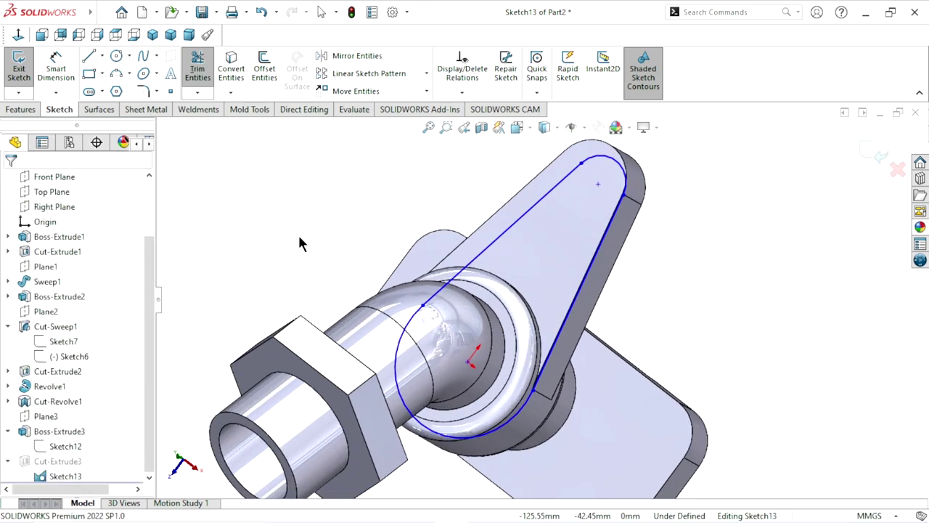
Try rebuilding the sketch, dismiss the error, and orbit to inspect the outline
click(875, 161)
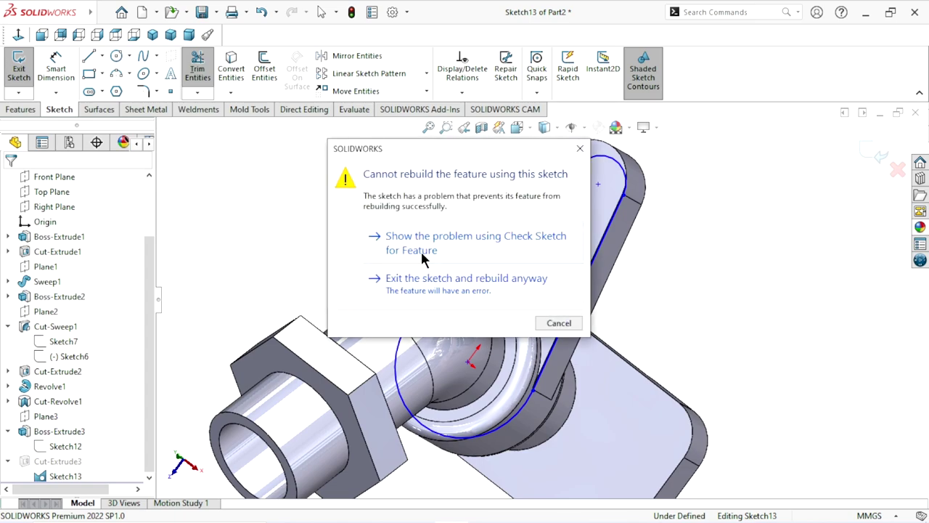
click(550, 325)
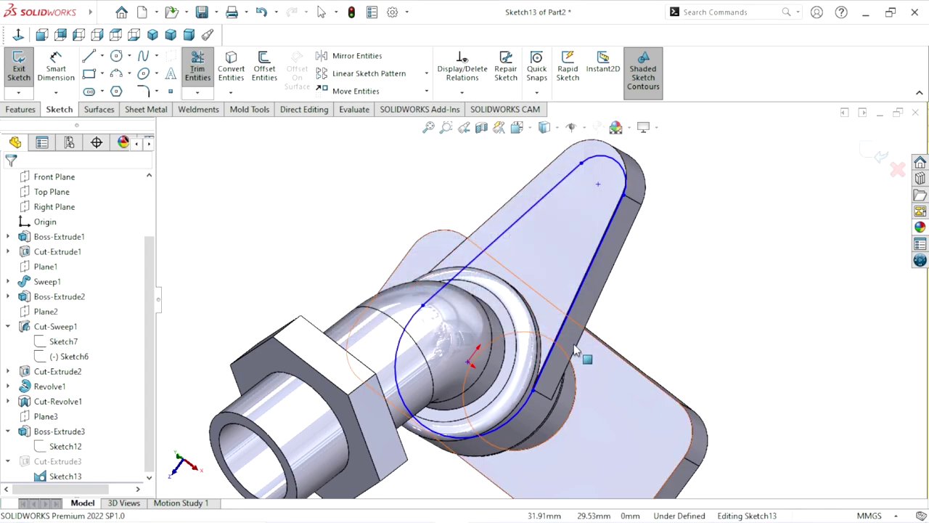
middle_drag(574, 349, 569, 324)
scroll(568, 325, up, 5)
click(321, 12)
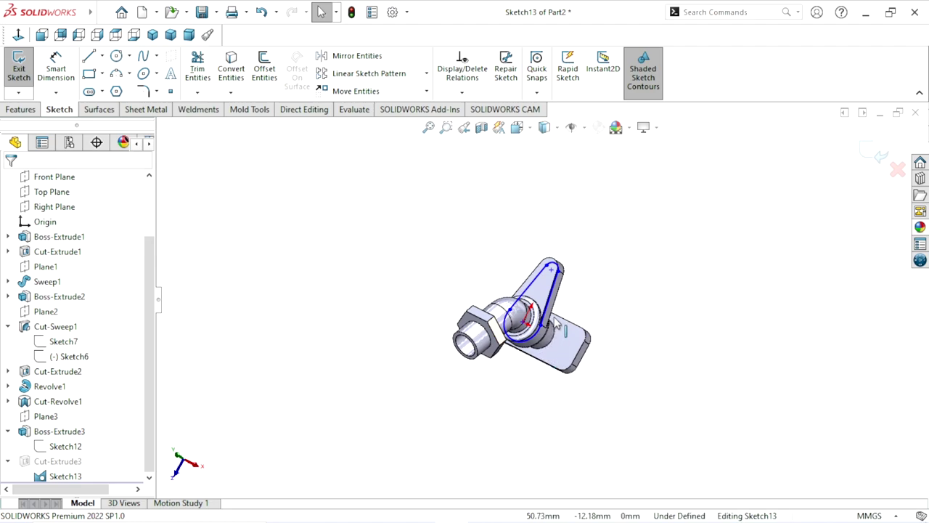
scroll(561, 326, down, 5)
scroll(618, 263, up, 3)
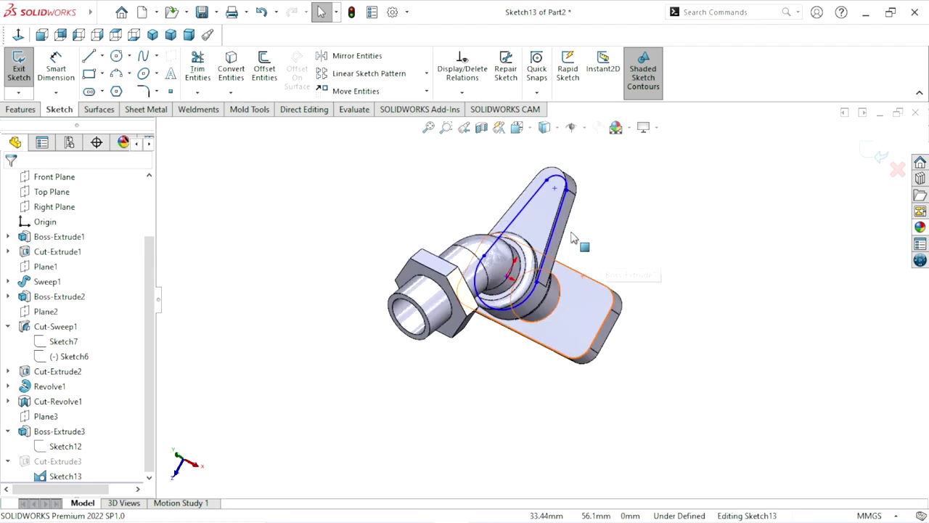
mouse_move(643, 249)
middle_down()
mouse_move(613, 240)
mouse_move(581, 247)
middle_up()
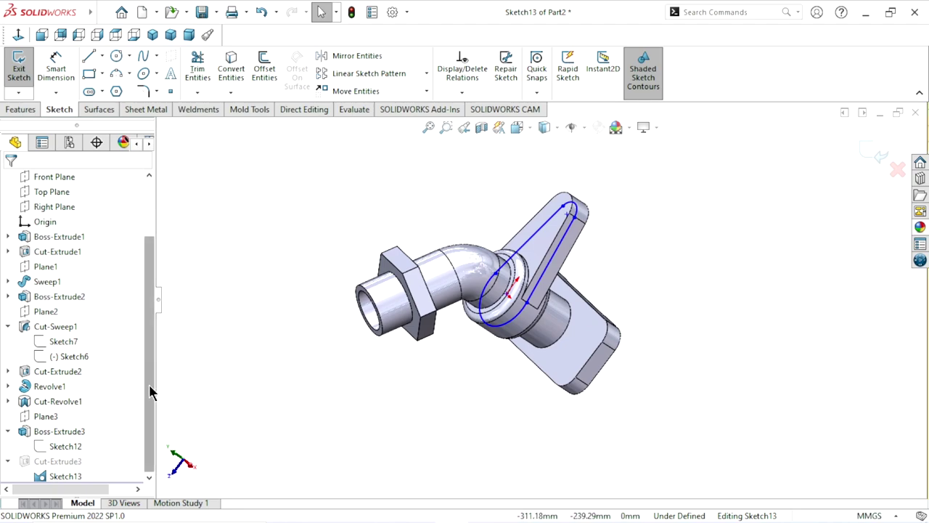
Exit Sketch13, discarding the trimmed edits
click(73, 478)
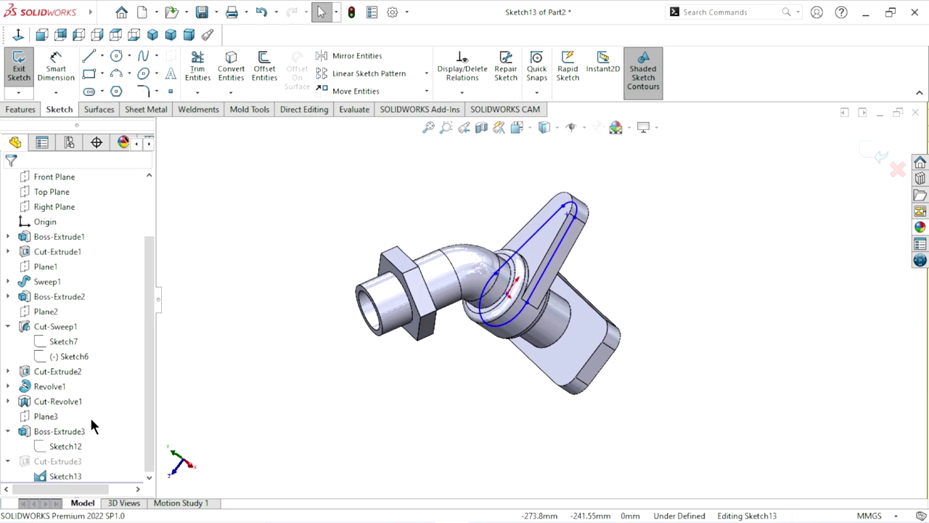
click(880, 156)
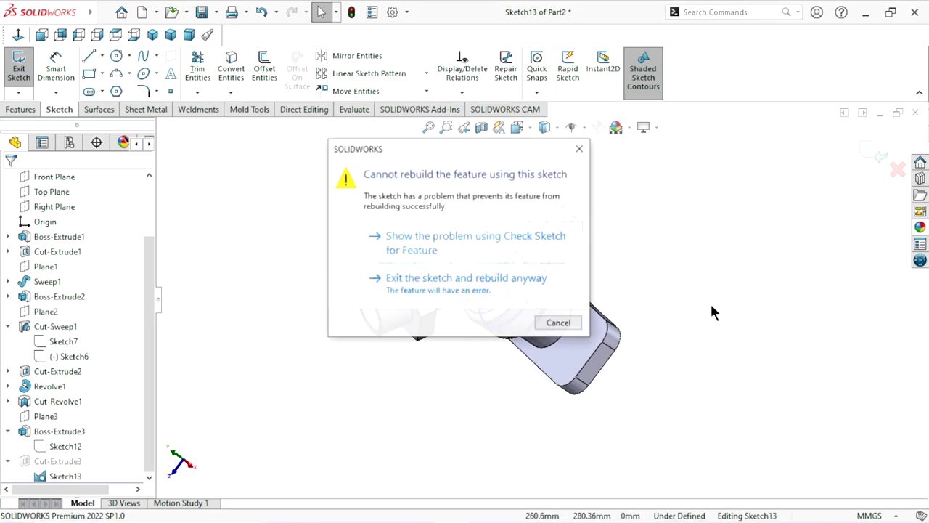
click(558, 322)
click(898, 169)
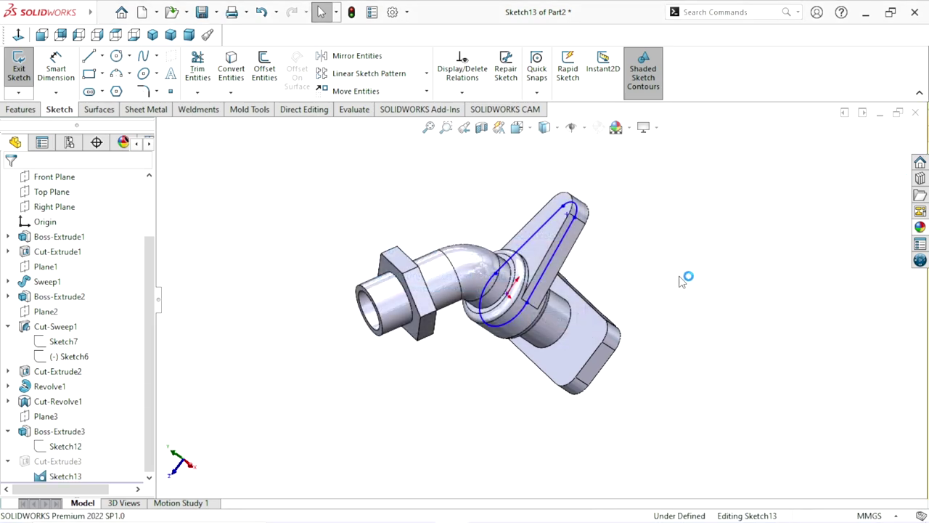
click(531, 274)
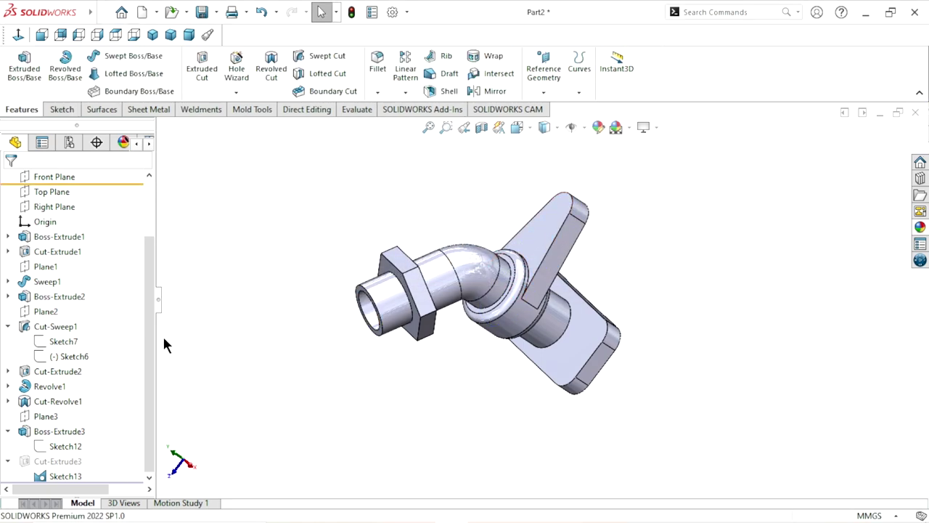
Delete the Cut-Extrude3 feature from the FeatureManager tree
right_click(64, 465)
click(97, 296)
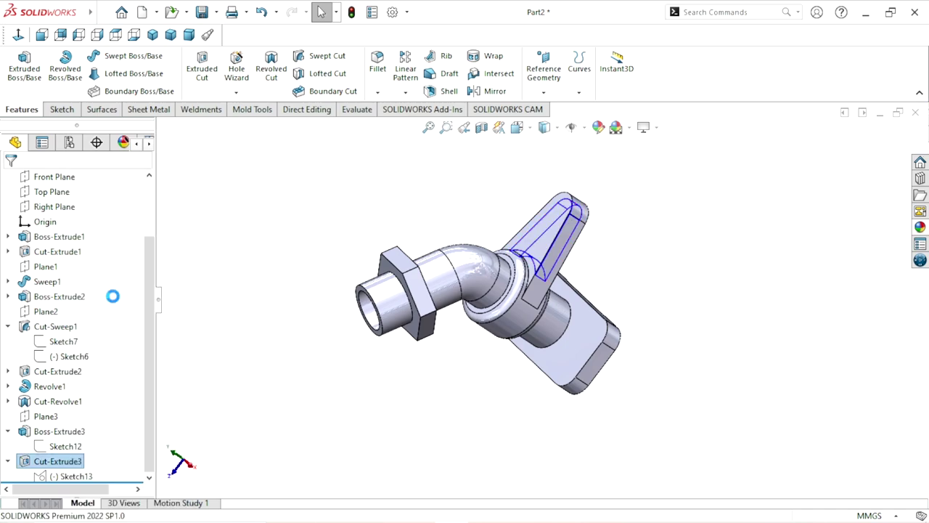
click(539, 186)
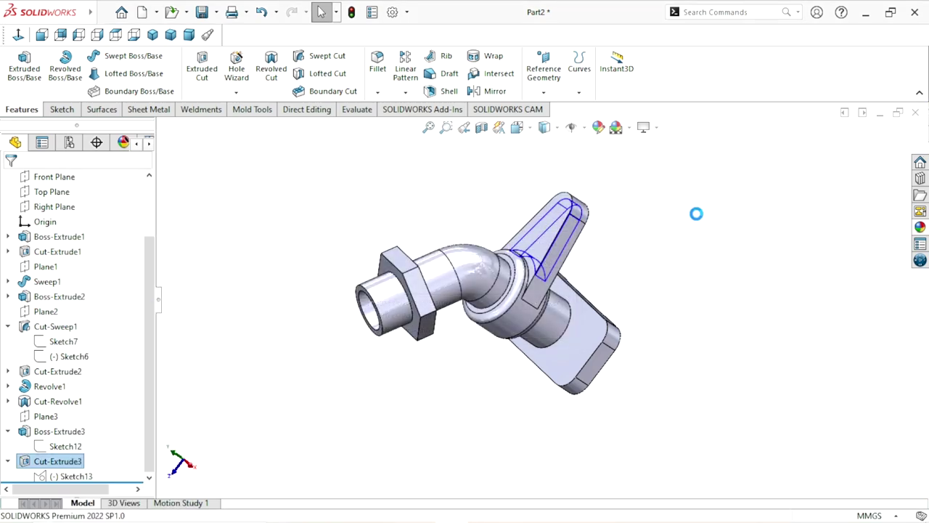
middle_drag(621, 289, 545, 336)
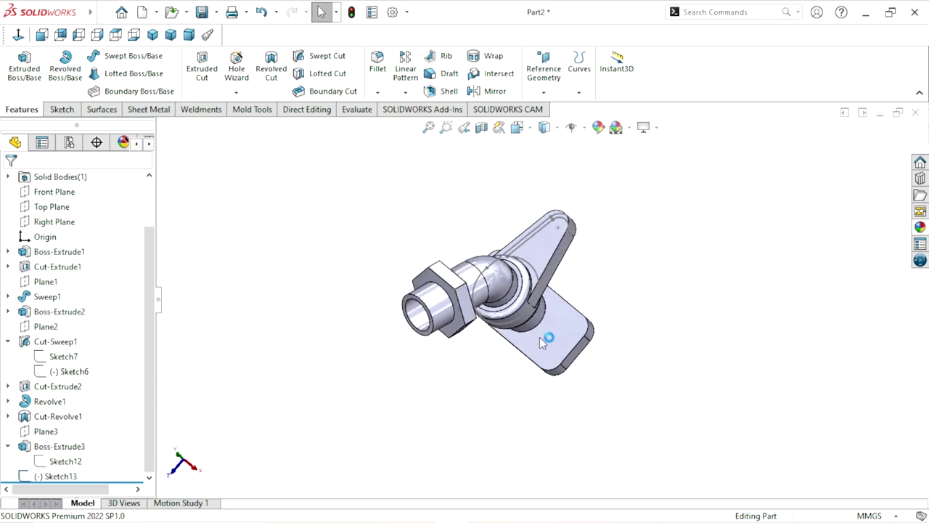
Delete Sketch13, then select Plane3 with the Sketch tools showing
right_click(74, 477)
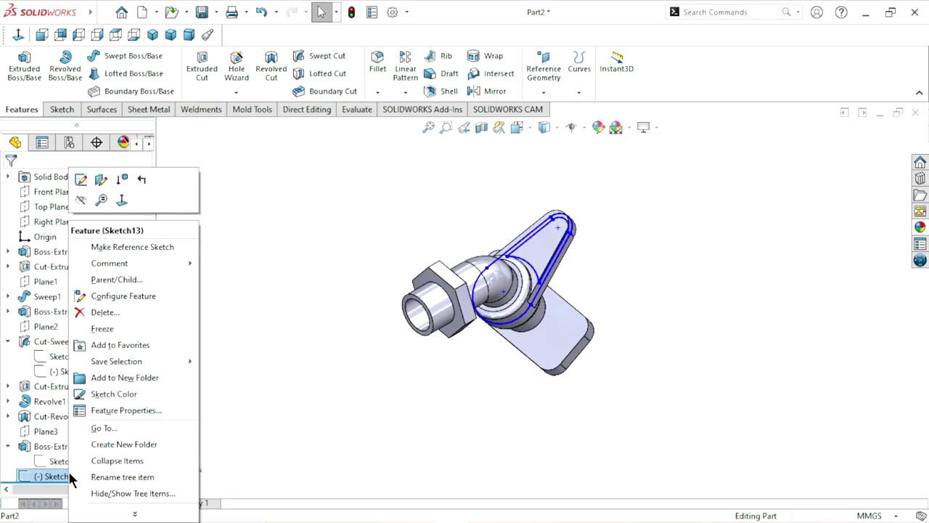
click(103, 312)
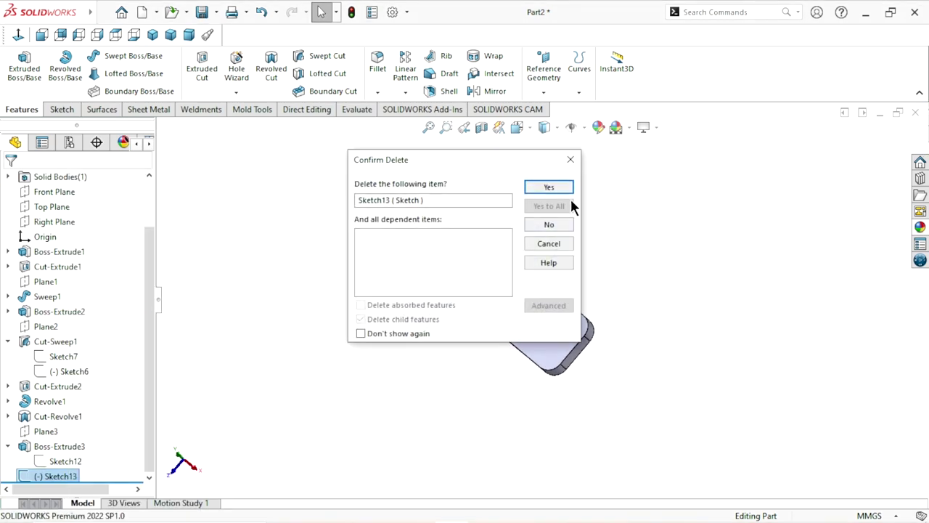
click(548, 188)
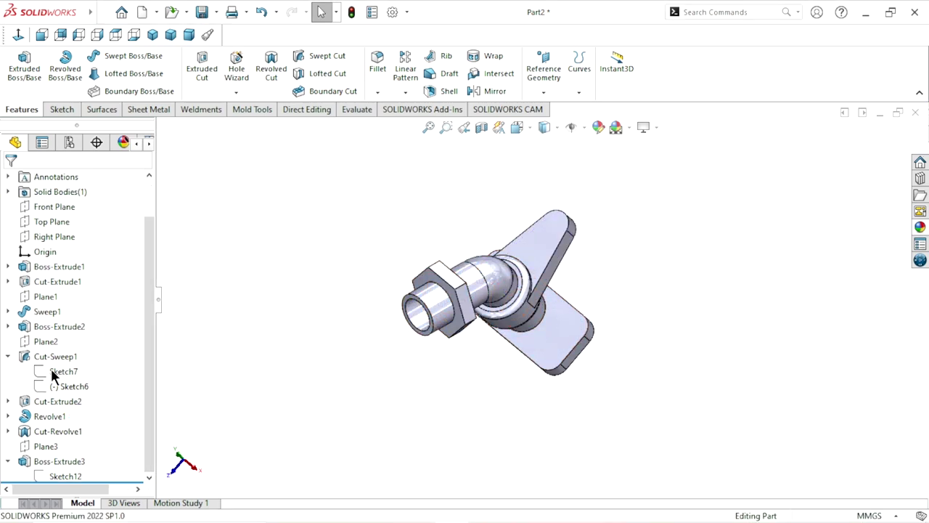
click(41, 448)
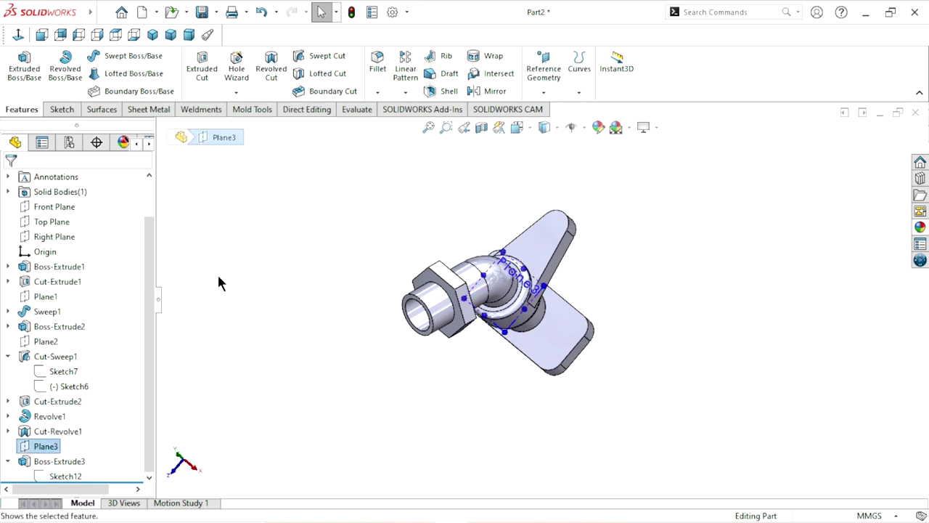
click(62, 110)
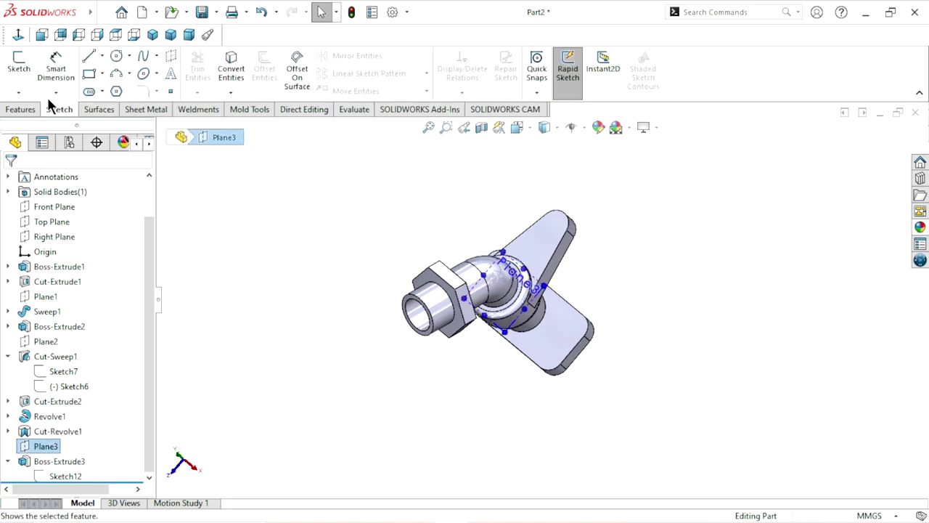
Start Sketch14 on Plane3 and convert Sketch12's handle outline into it
click(20, 65)
click(18, 35)
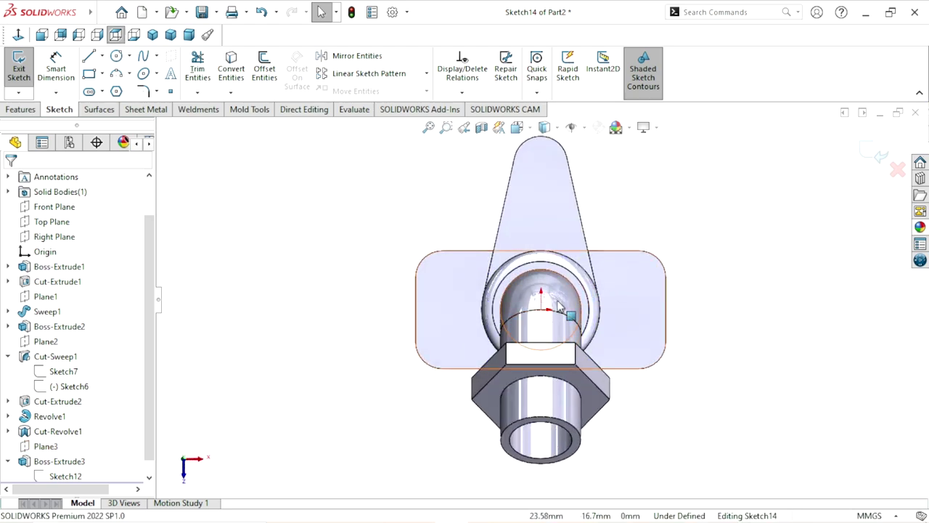
scroll(151, 407, down, 1)
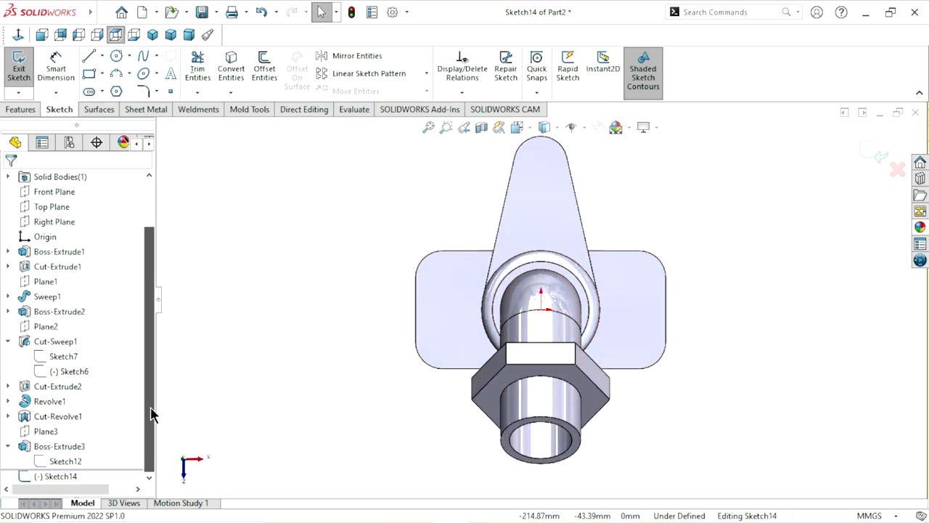
click(65, 461)
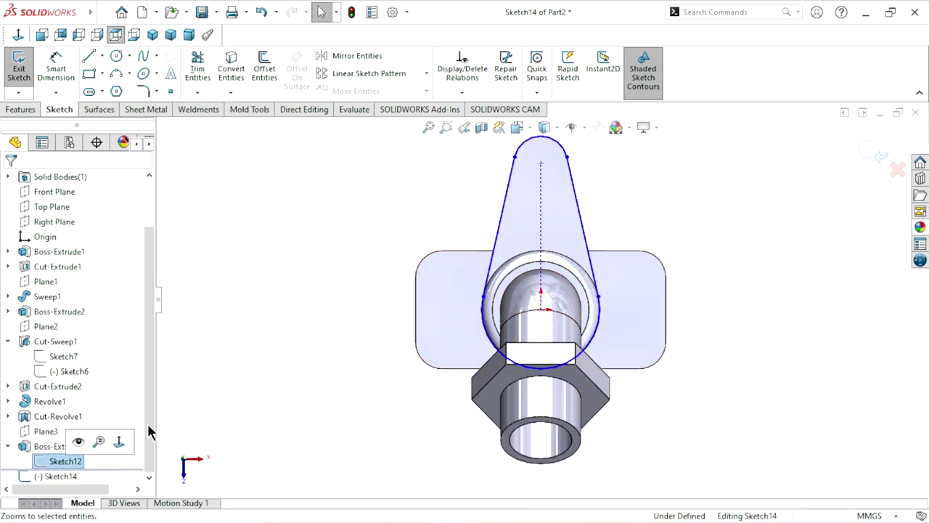
click(231, 80)
Offset the converted outline 4.00 mm inward with Reverse checked
click(266, 75)
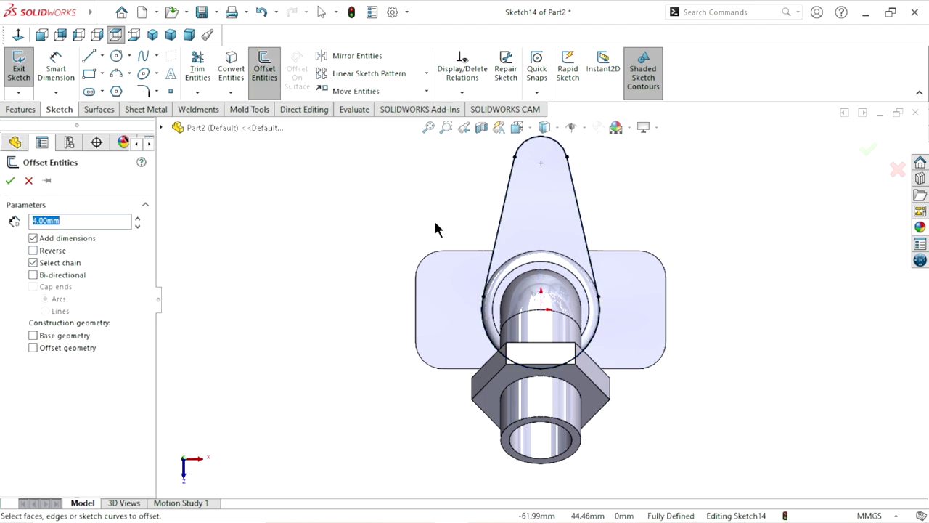
click(507, 187)
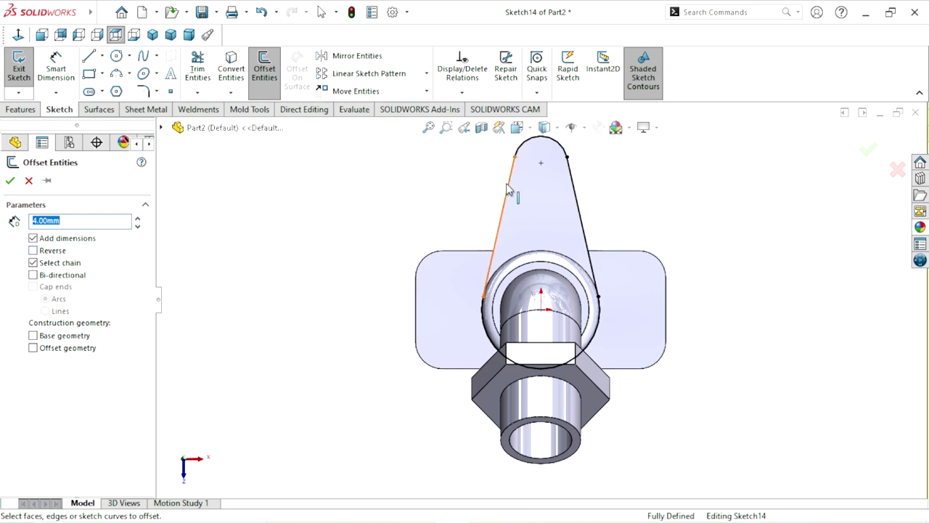
click(41, 251)
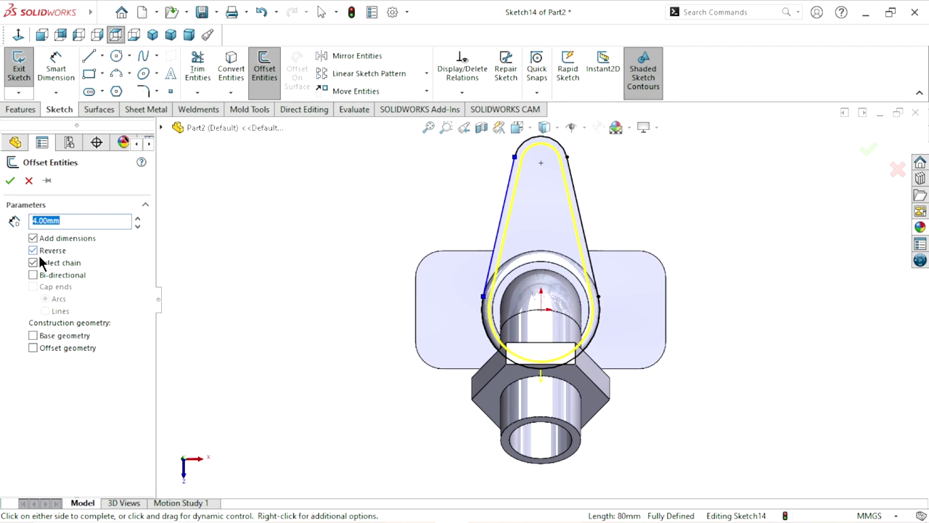
click(10, 181)
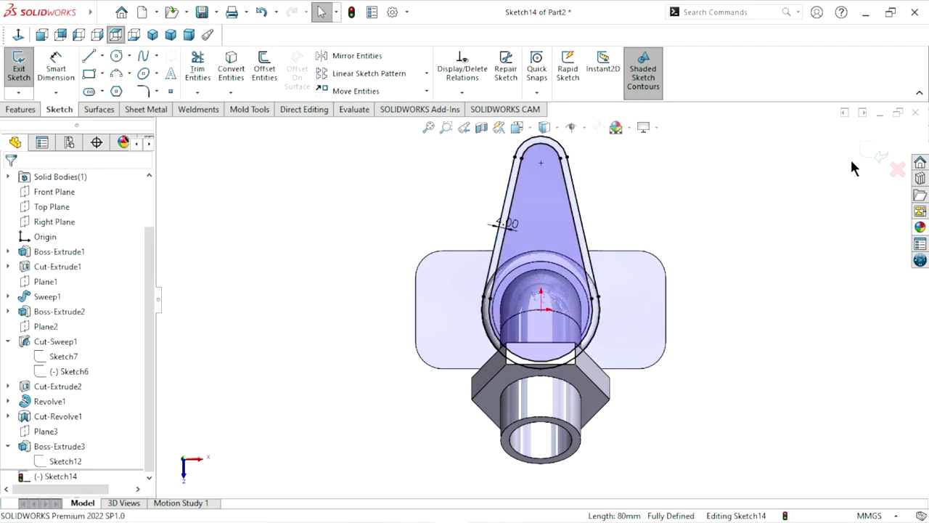
click(20, 109)
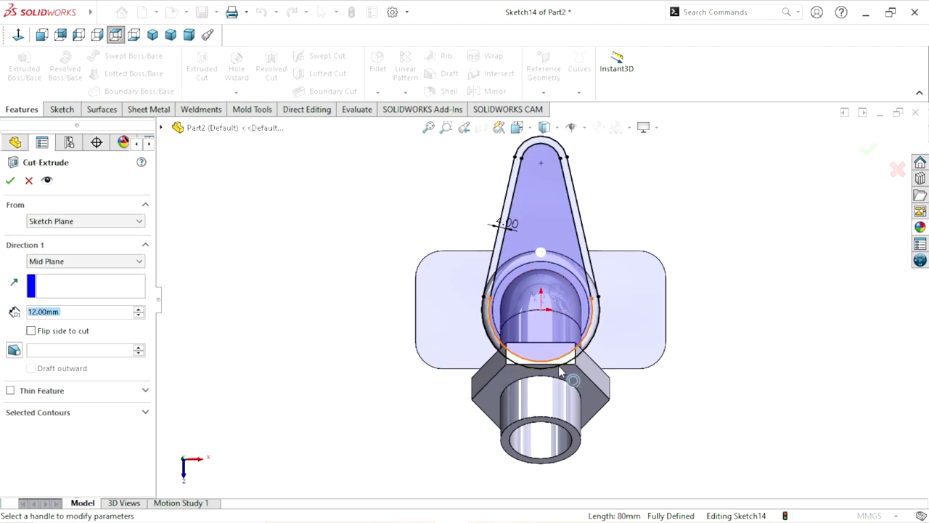
mouse_move(528, 379)
middle_down()
mouse_move(506, 396)
mouse_move(612, 343)
mouse_move(467, 297)
middle_up()
scroll(467, 298, down, 5)
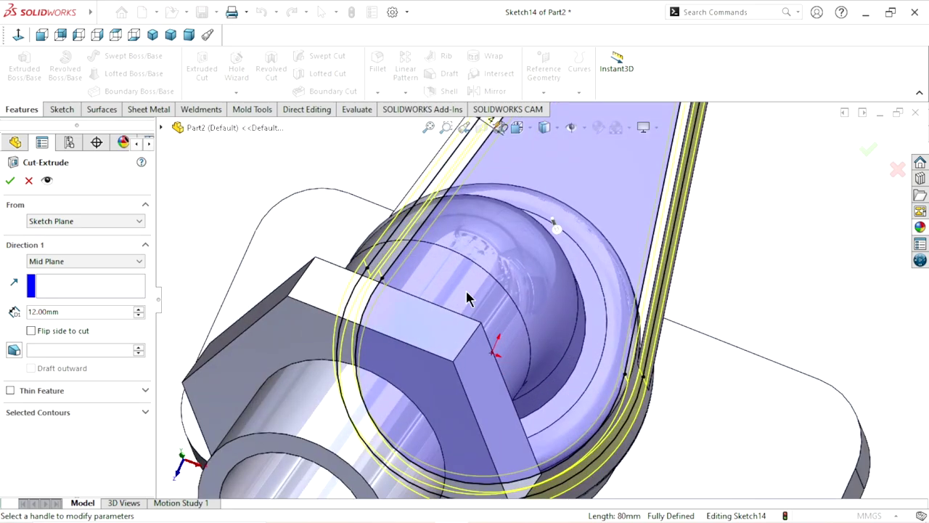
click(28, 181)
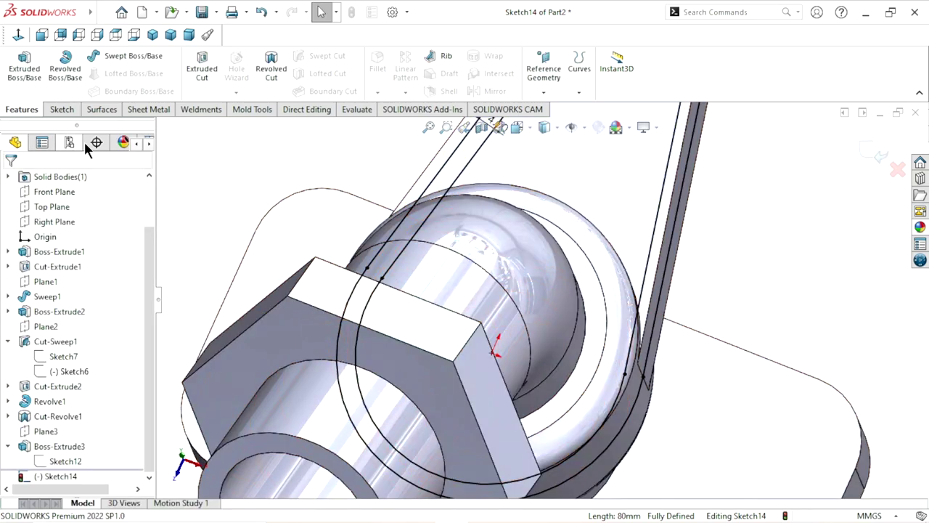
scroll(538, 308, up, 3)
scroll(568, 308, down, 1)
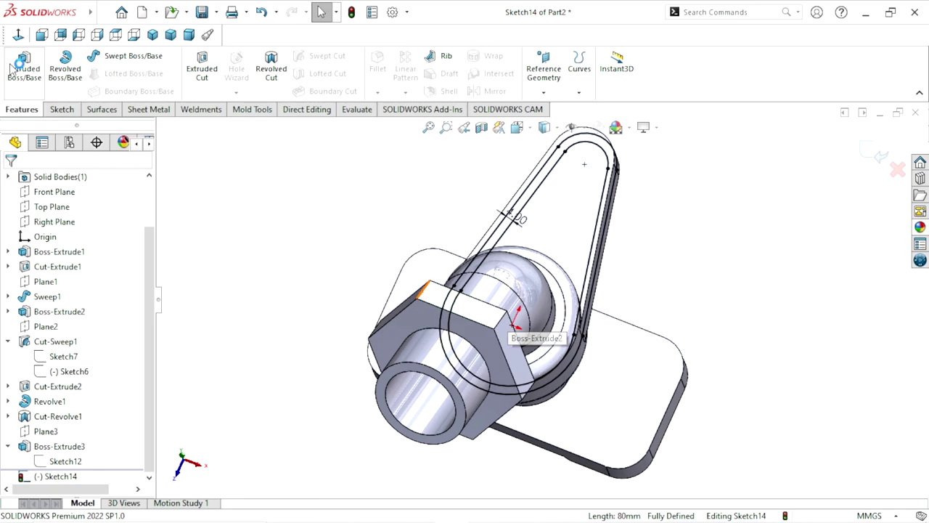
click(19, 34)
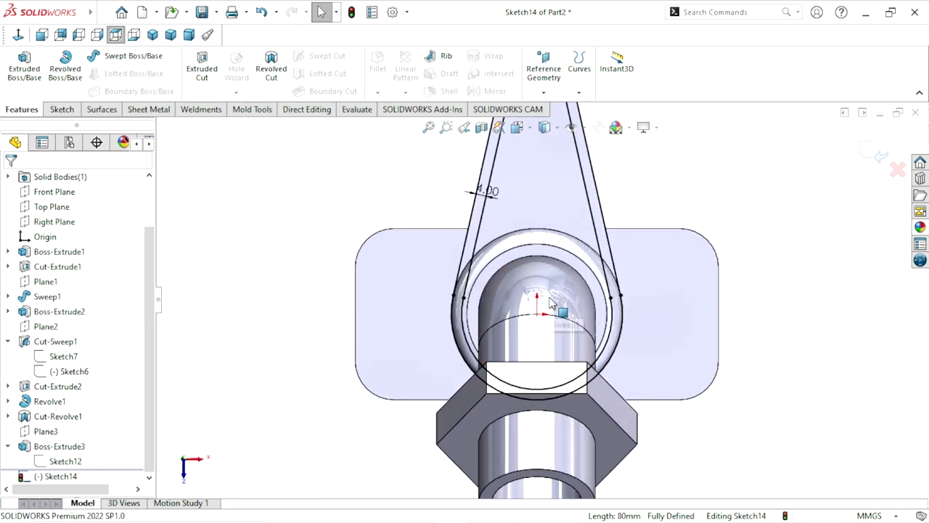
scroll(551, 304, down, 1)
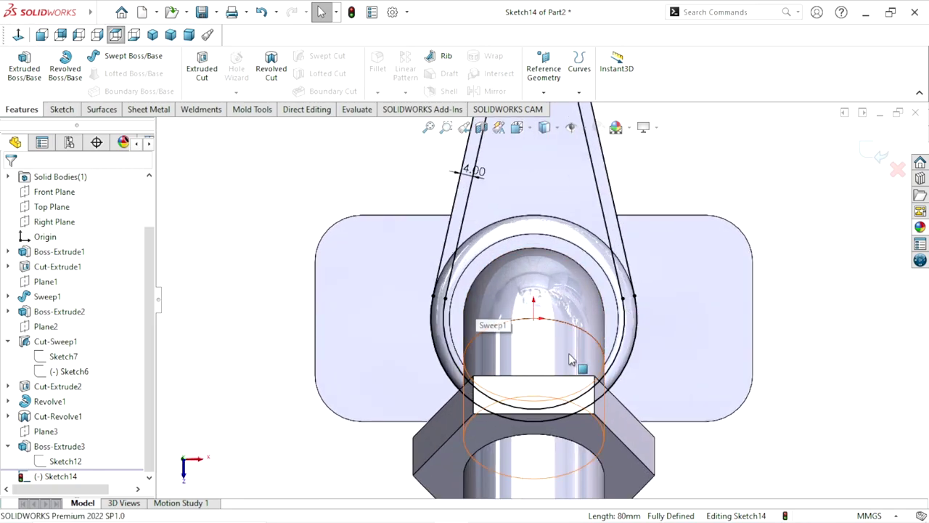
scroll(570, 361, down, 1)
scroll(572, 361, down, 1)
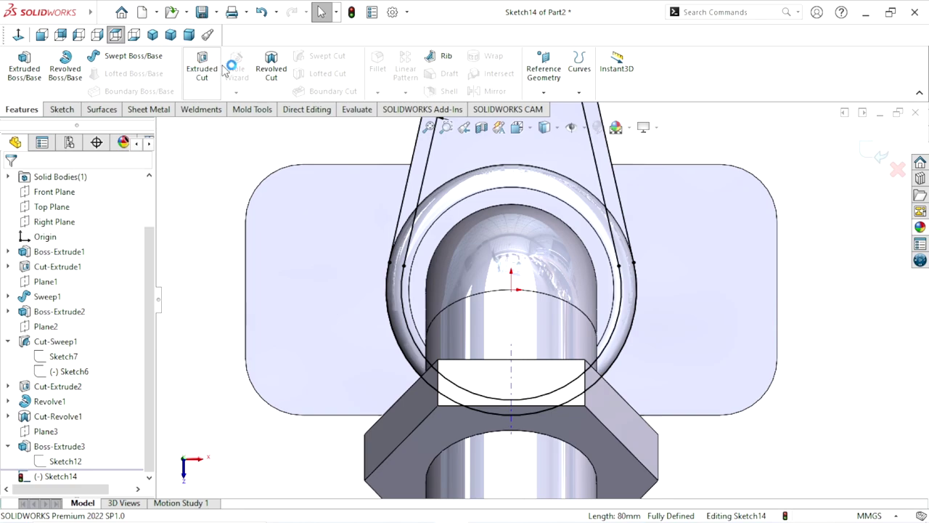
Draw a circle centred on the sketch origin that encloses the ring
click(67, 111)
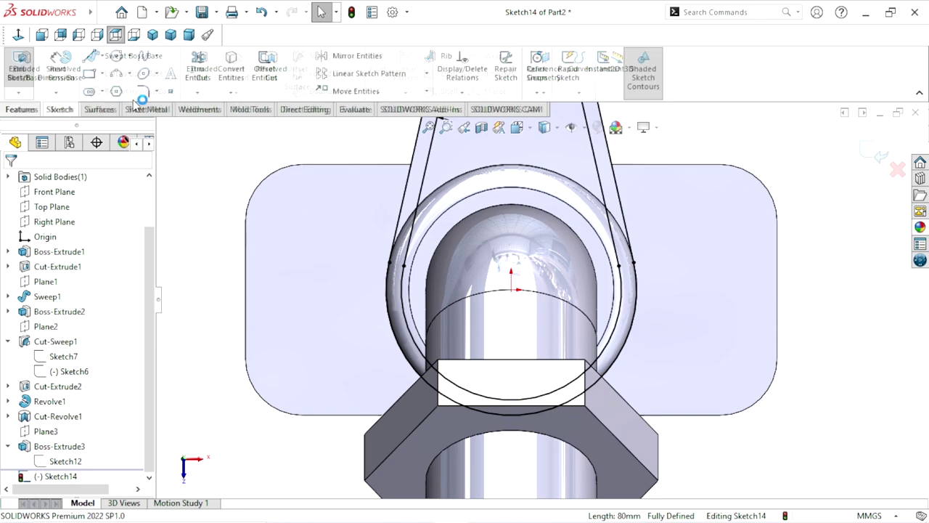
click(198, 67)
scroll(502, 351, down, 2)
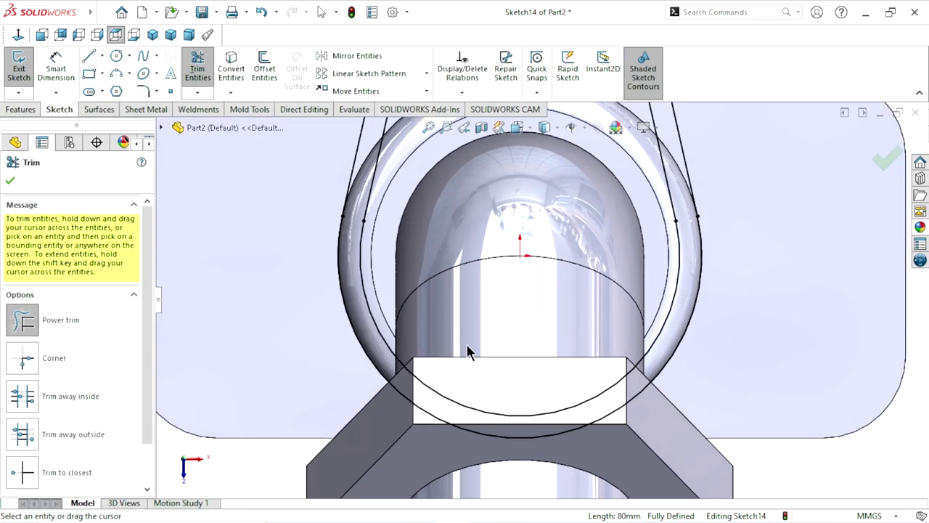
click(10, 180)
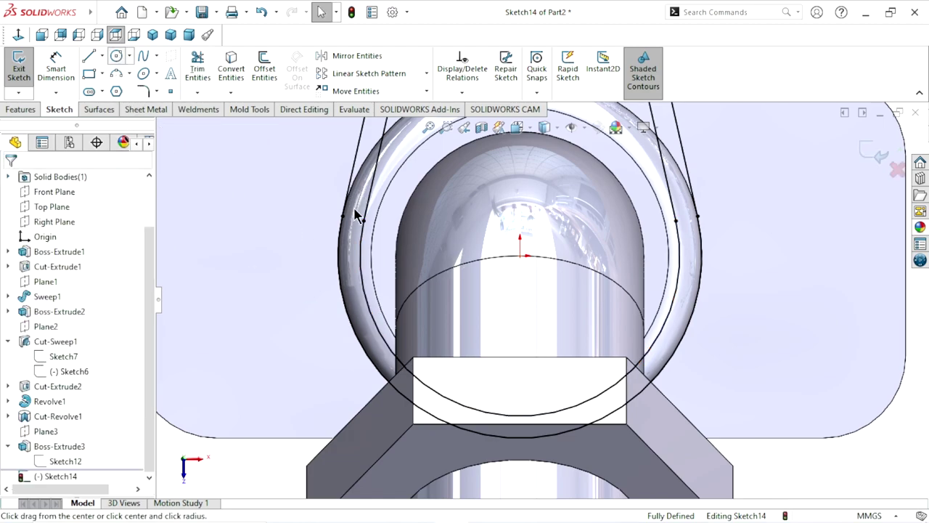
click(519, 255)
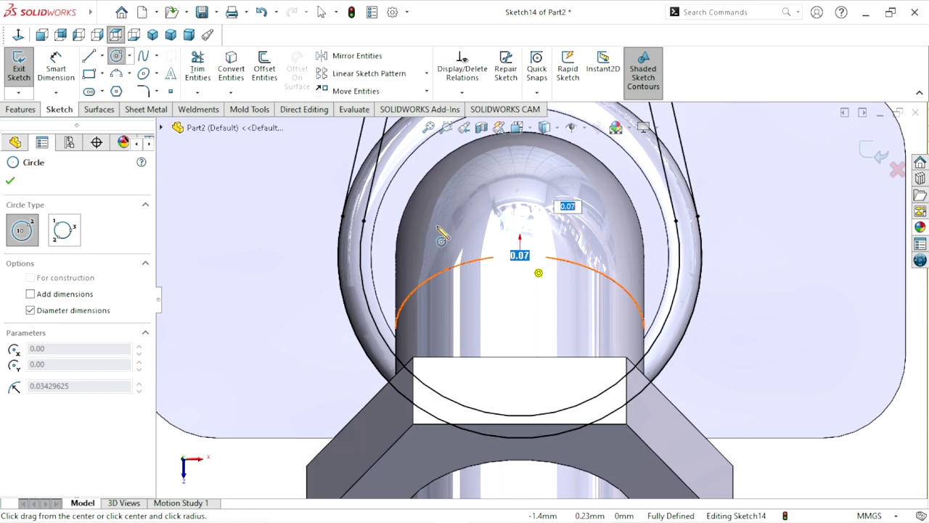
click(366, 226)
scroll(482, 311, up, 3)
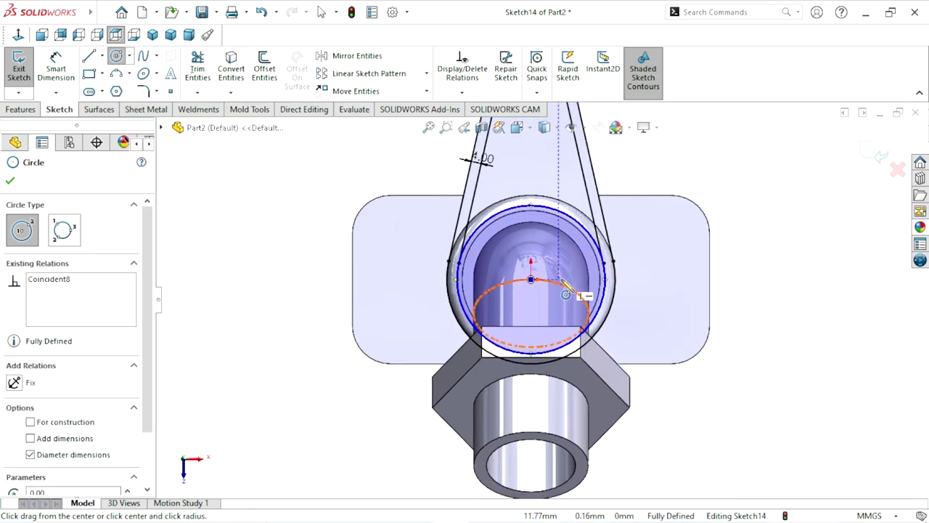
scroll(560, 277, down, 3)
click(10, 182)
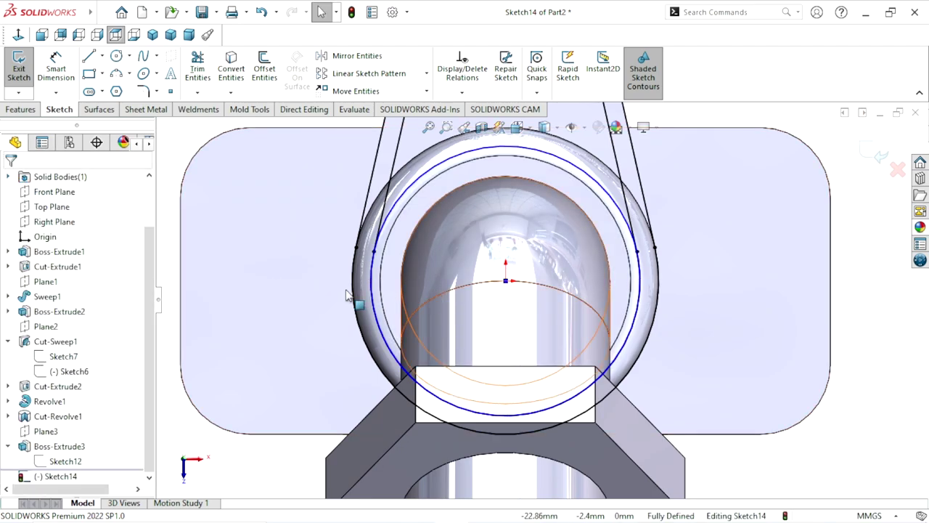
Trim an arc off the outer circle, then undo both trims to restore it
click(199, 73)
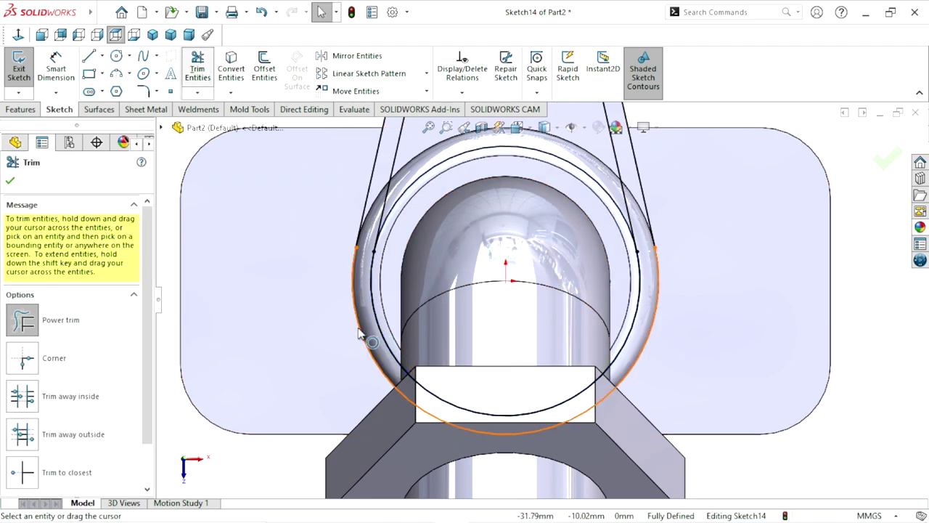
drag(360, 333, 372, 330)
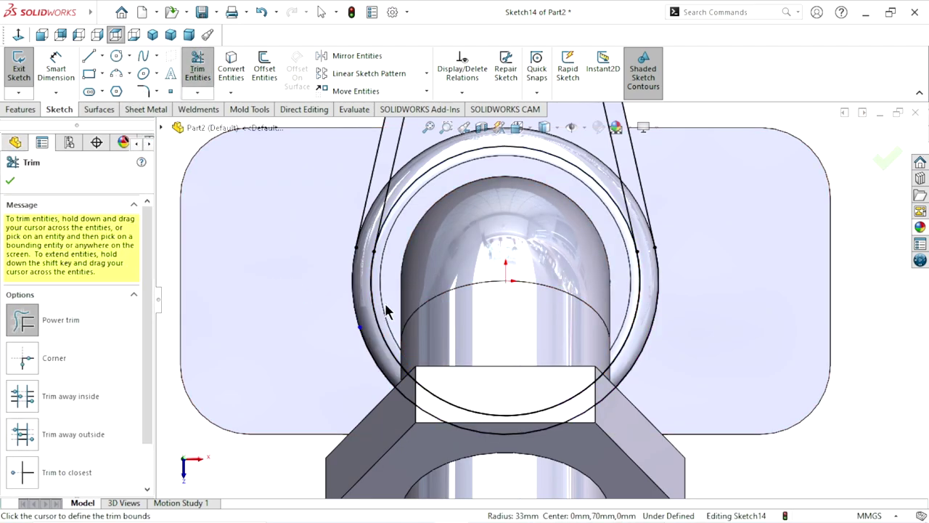
scroll(400, 380, up, 2)
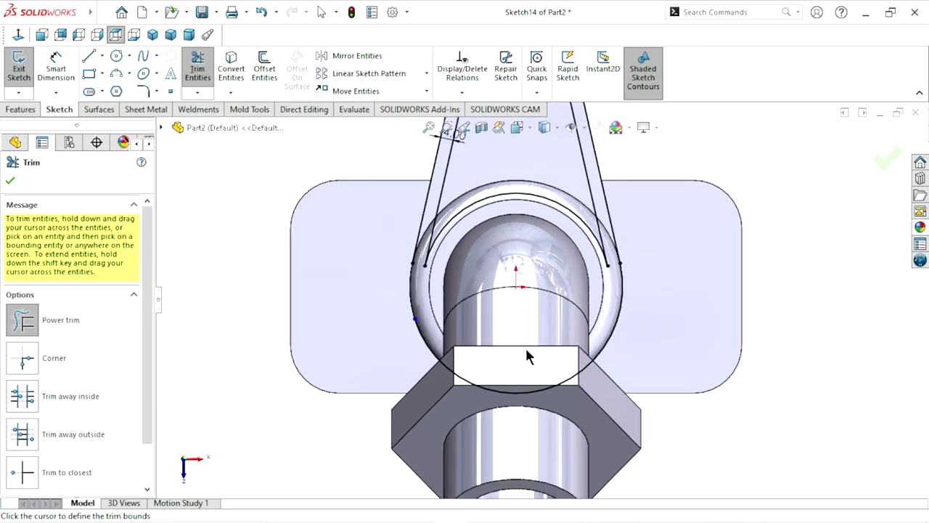
scroll(444, 312, down, 3)
middle_drag(444, 312, 174, 227)
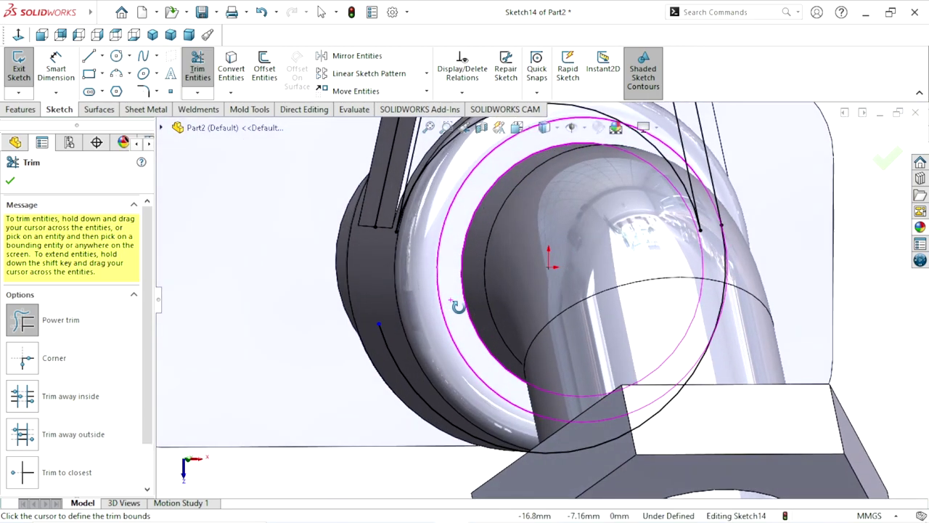
click(262, 11)
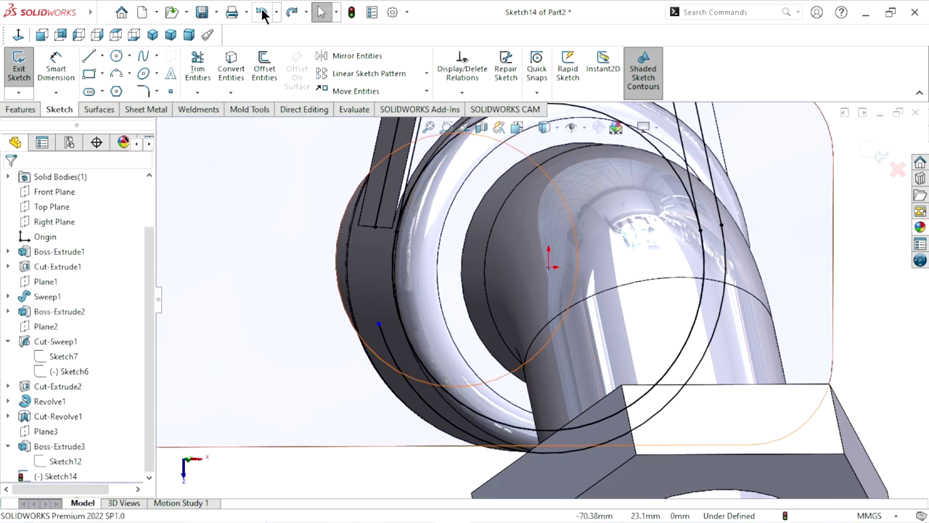
click(262, 12)
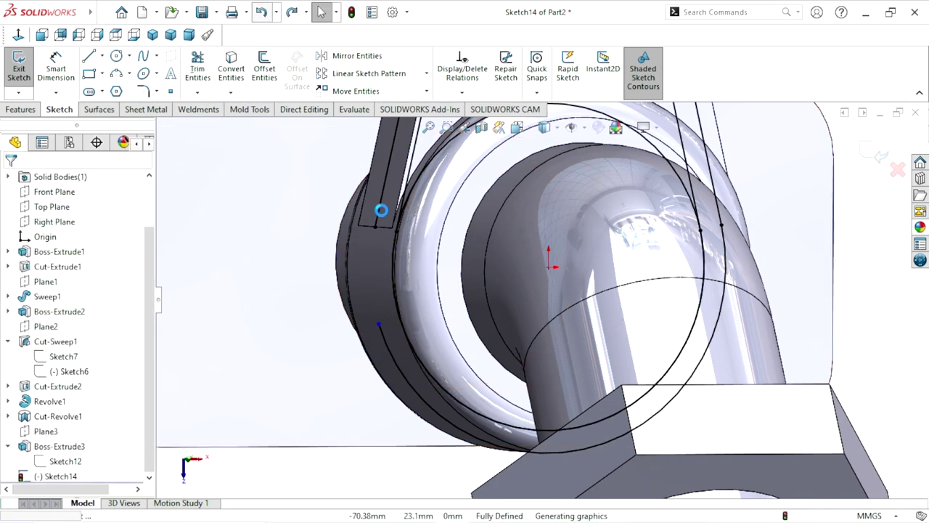
Try another trim across the circles, then close Trim Entities leaving them intact
click(198, 66)
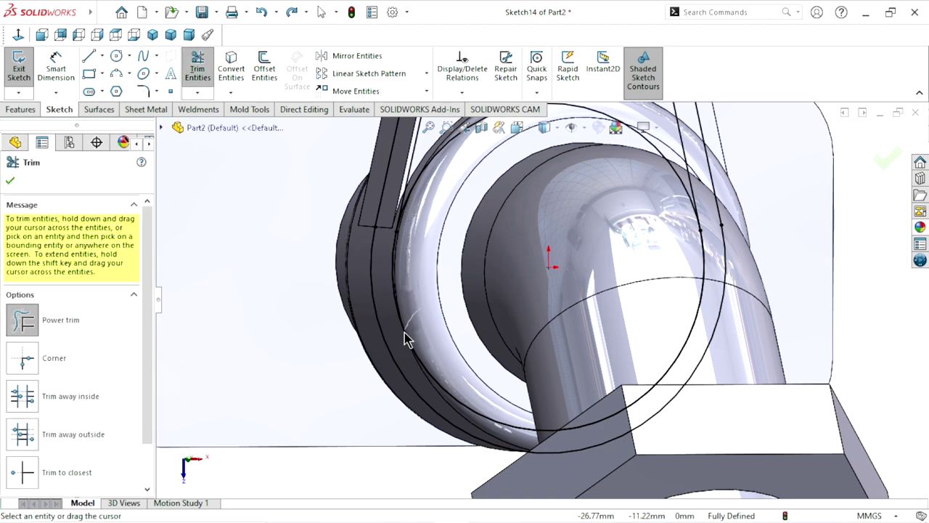
drag(403, 332, 404, 338)
mouse_move(477, 351)
middle_down()
mouse_move(477, 338)
mouse_move(649, 294)
middle_up()
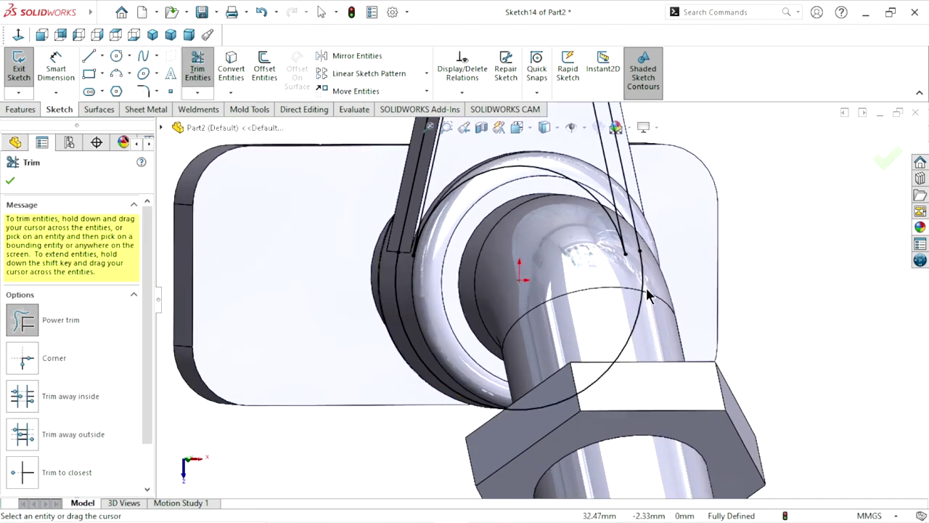
click(10, 183)
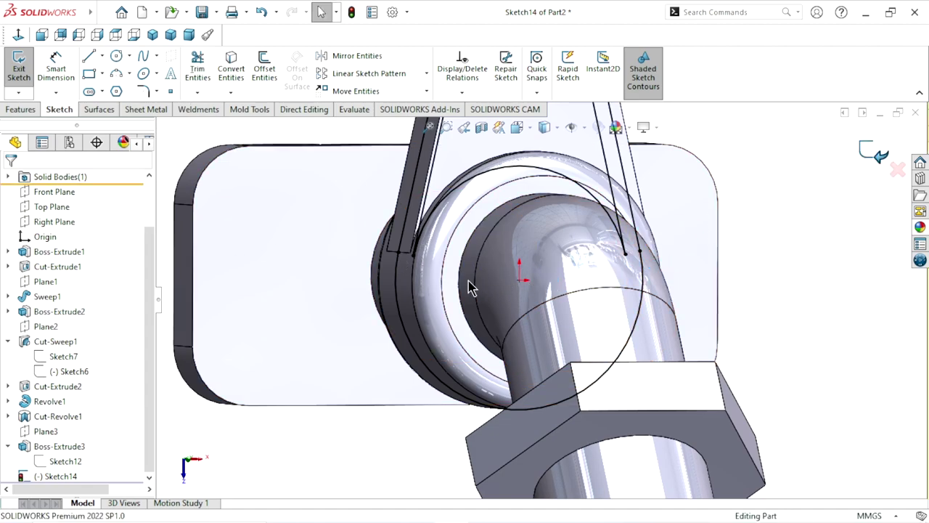
Exit Sketch14 with Ctrl+B, orbit to a 3D view, and start an Extruded Cut
key(ctrl+b)
mouse_move(692, 263)
middle_down()
mouse_move(620, 294)
mouse_move(566, 170)
middle_up()
middle_drag(560, 367, 634, 258)
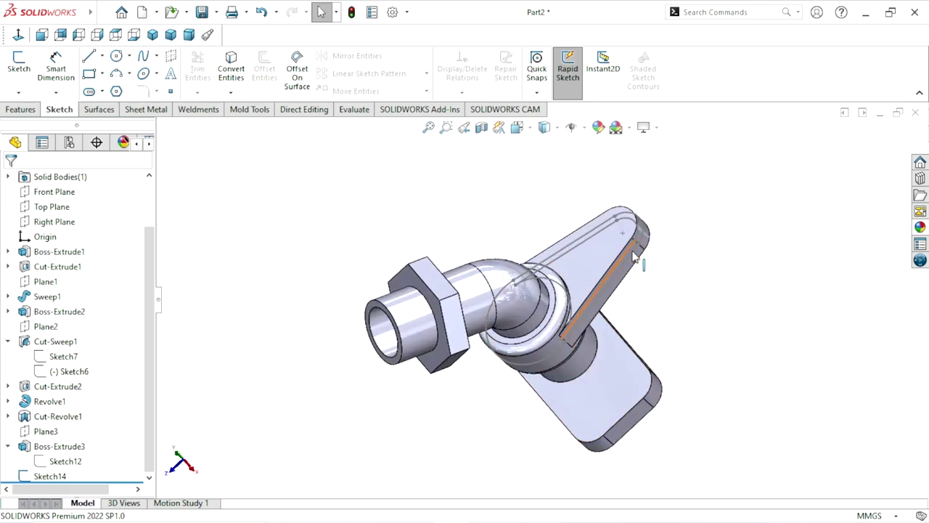
scroll(633, 256, down, 2)
scroll(631, 287, down, 2)
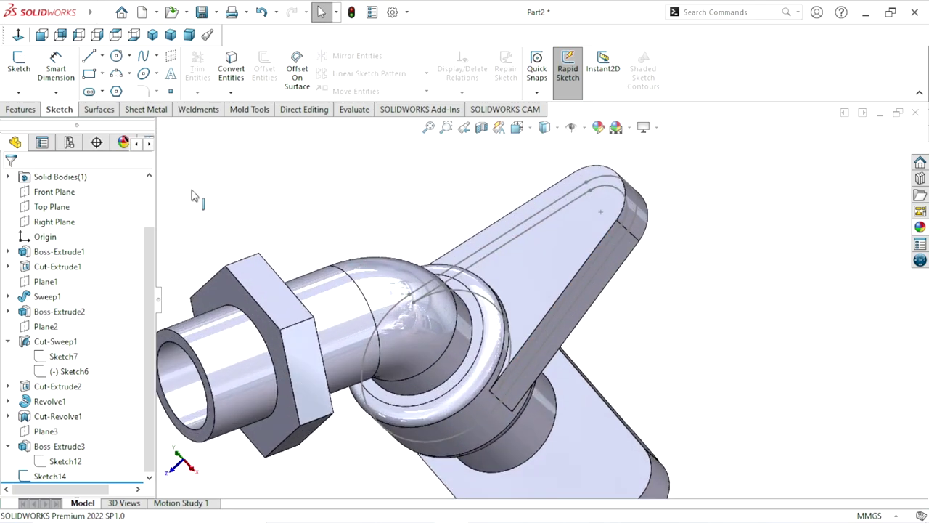
click(27, 109)
click(202, 72)
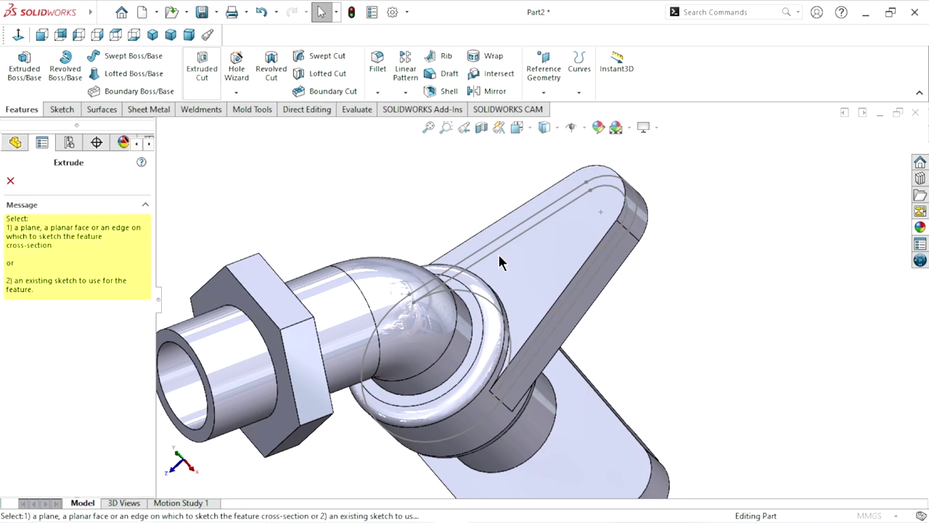
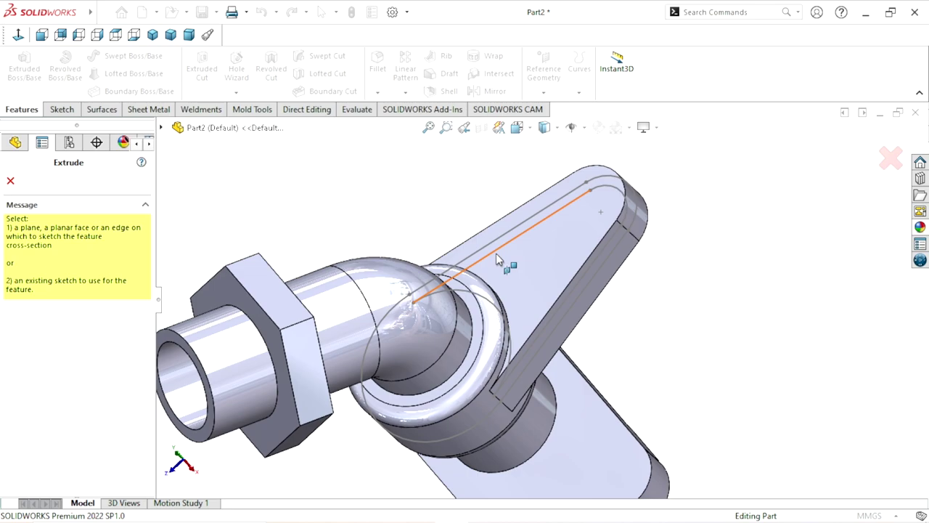
Cut Sketch14 into the lever arm mid-plane at 12 mm, creating Cut-Extrude4
click(552, 215)
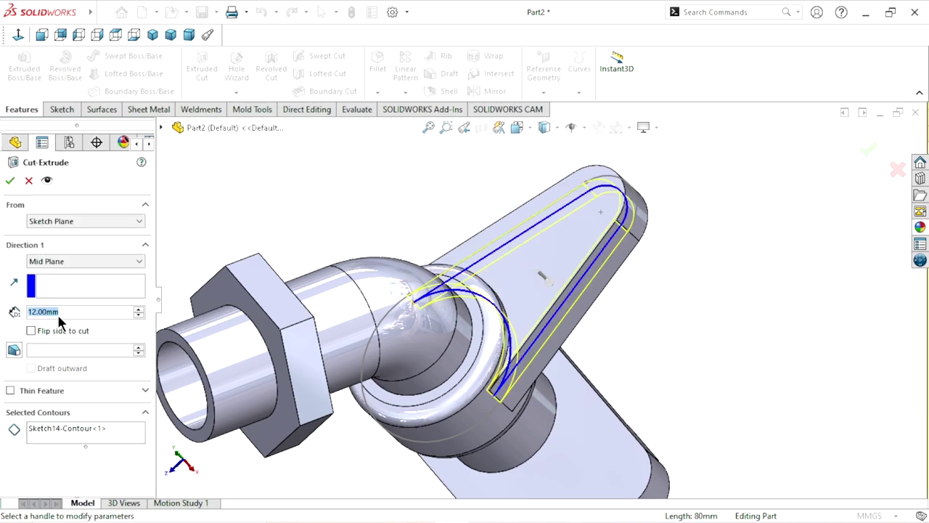
click(7, 184)
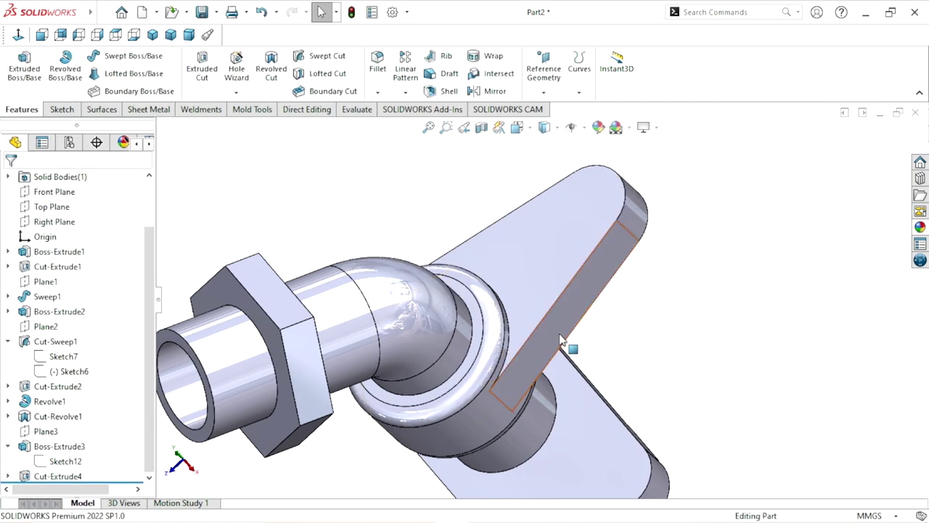
mouse_move(676, 311)
middle_down()
mouse_move(523, 240)
mouse_move(623, 238)
middle_up()
scroll(523, 240, up, 5)
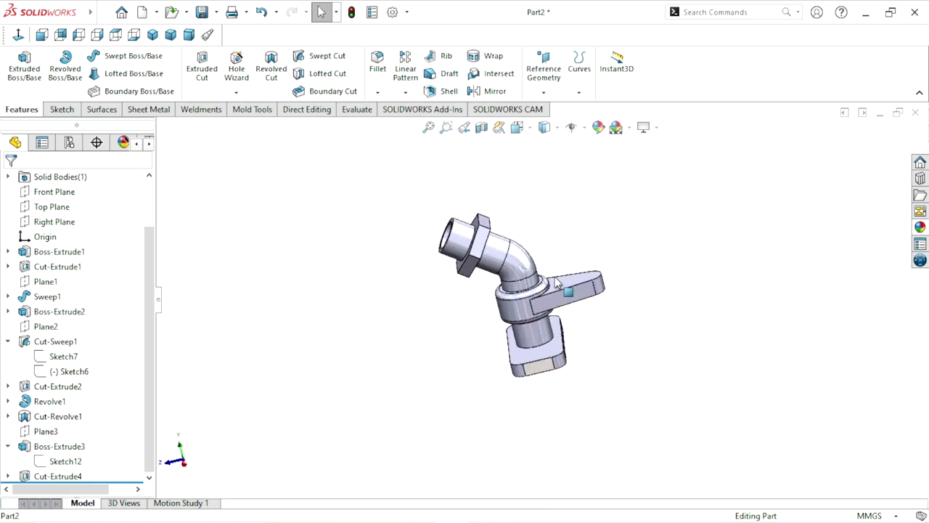
click(480, 127)
scroll(552, 312, down, 5)
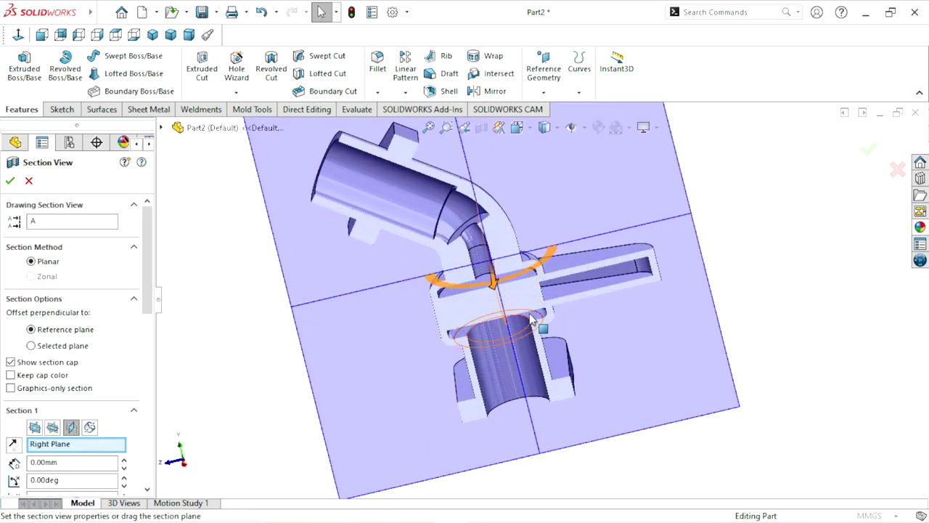
mouse_move(552, 312)
middle_down()
mouse_move(542, 262)
mouse_move(596, 266)
mouse_move(602, 255)
middle_up()
scroll(566, 268, up, 3)
scroll(581, 269, down, 5)
scroll(581, 290, up, 4)
scroll(556, 315, down, 1)
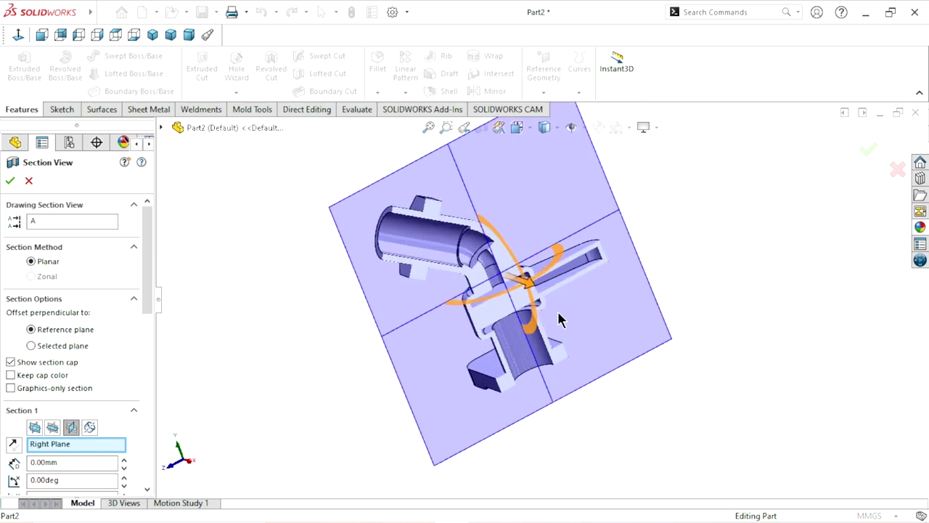
scroll(556, 315, down, 1)
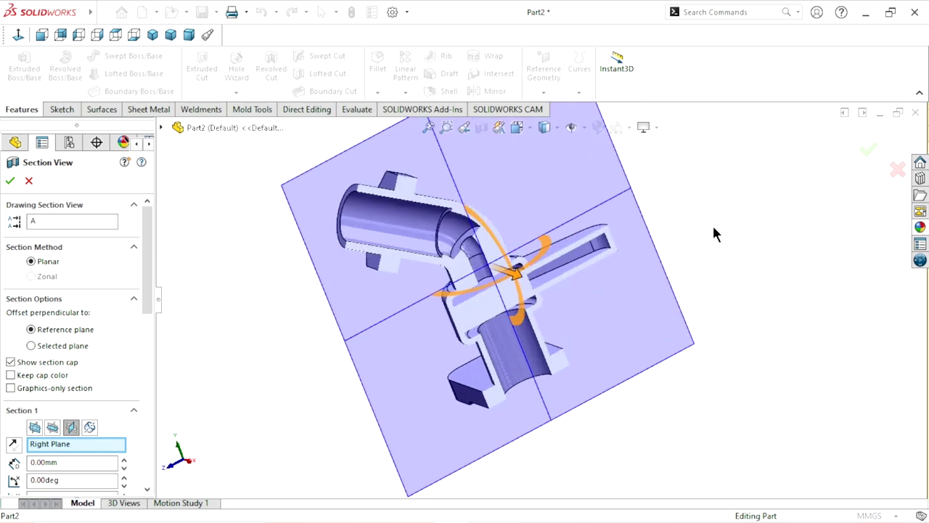
click(11, 181)
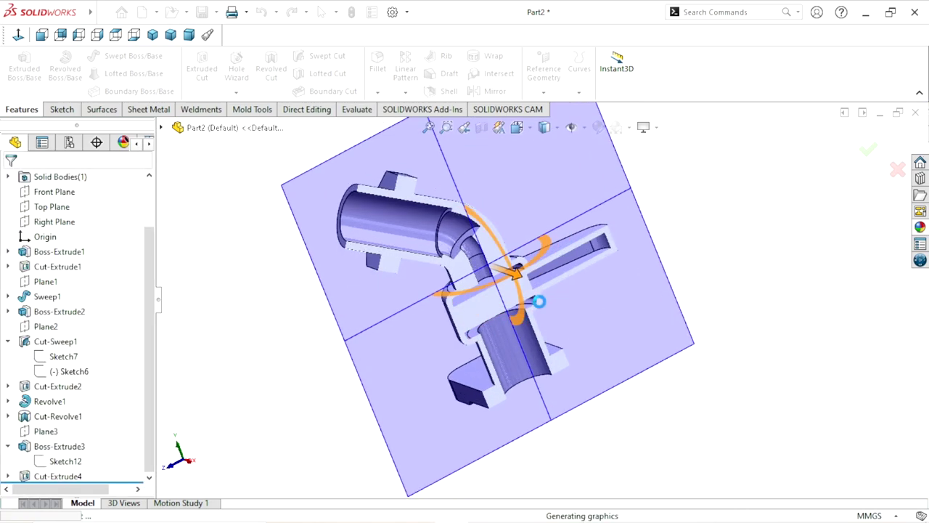
scroll(545, 308, down, 4)
scroll(512, 250, down, 2)
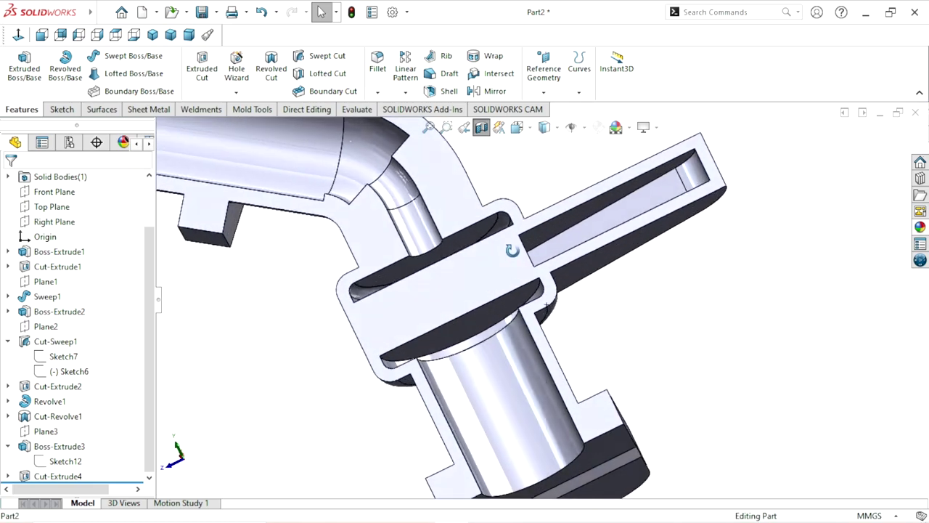
mouse_move(512, 250)
middle_down()
mouse_move(521, 283)
mouse_move(516, 265)
middle_up()
scroll(516, 265, up, 3)
scroll(517, 265, down, 2)
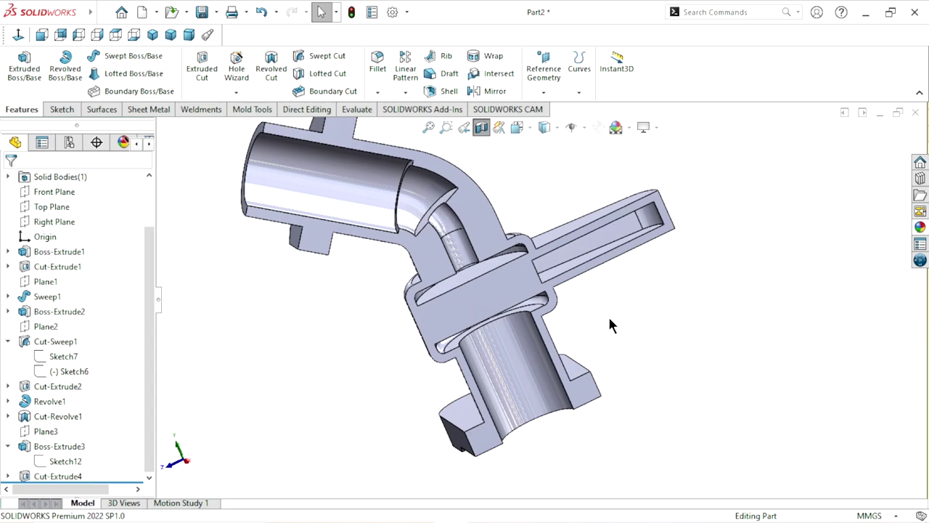
click(479, 127)
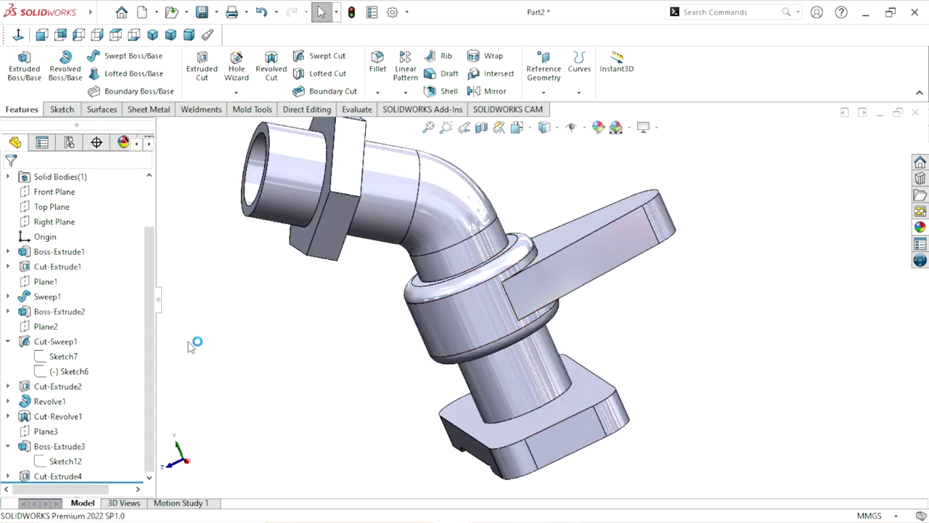
Open Sketch12 under Boss-Extrude3 for editing and view it normal to the sketch plane
click(63, 447)
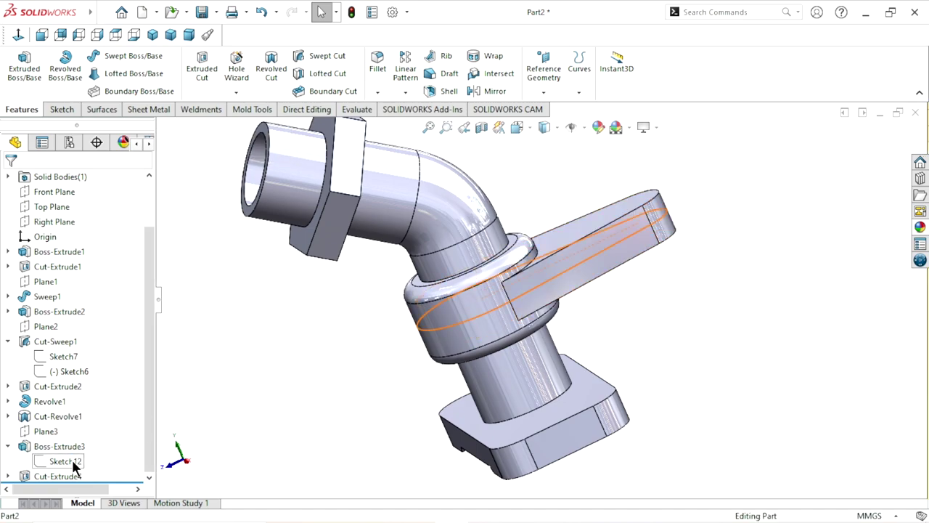
click(69, 462)
click(89, 419)
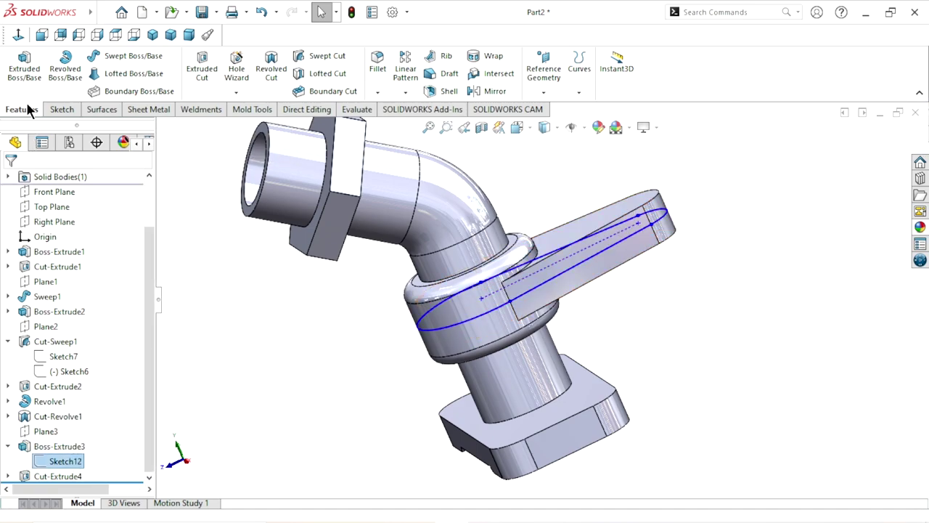
click(15, 34)
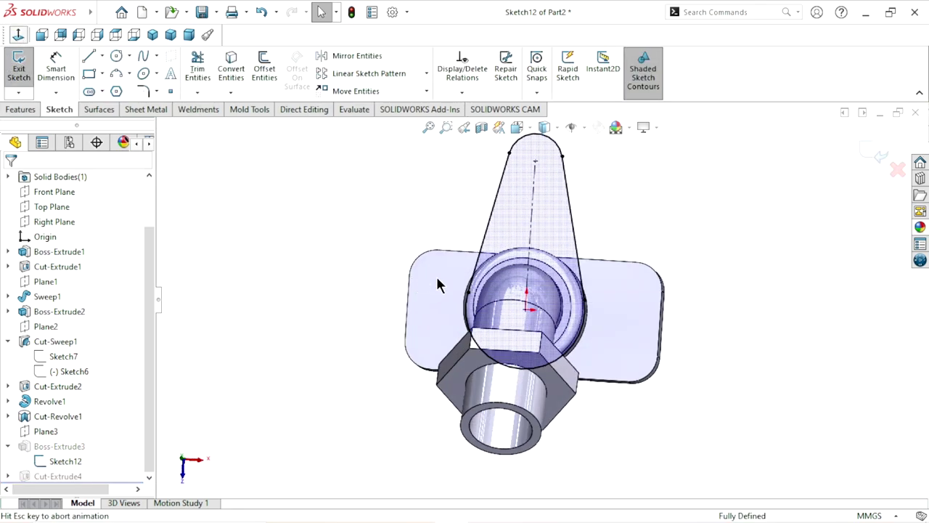
scroll(570, 305, down, 2)
scroll(570, 305, down, 1)
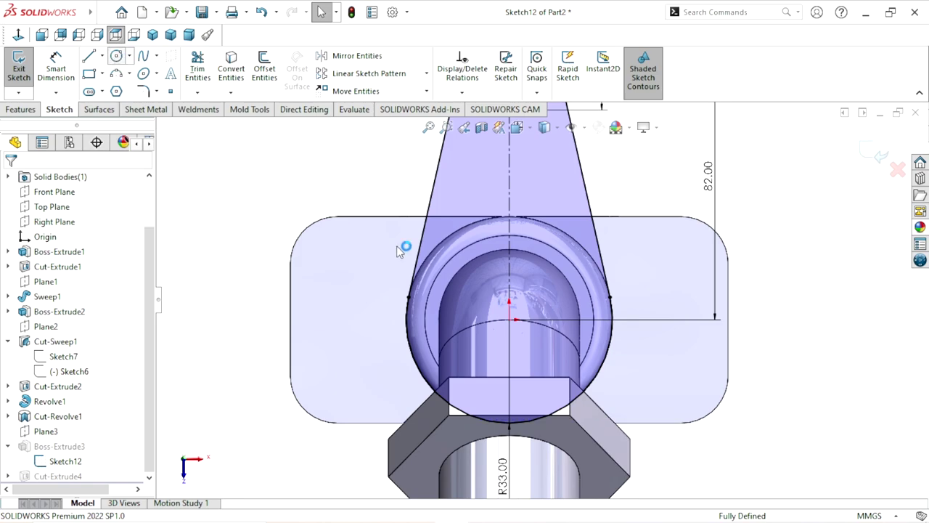
Draw a trial circle about 59 mm across at the origin, inspect it, then undo it
click(509, 319)
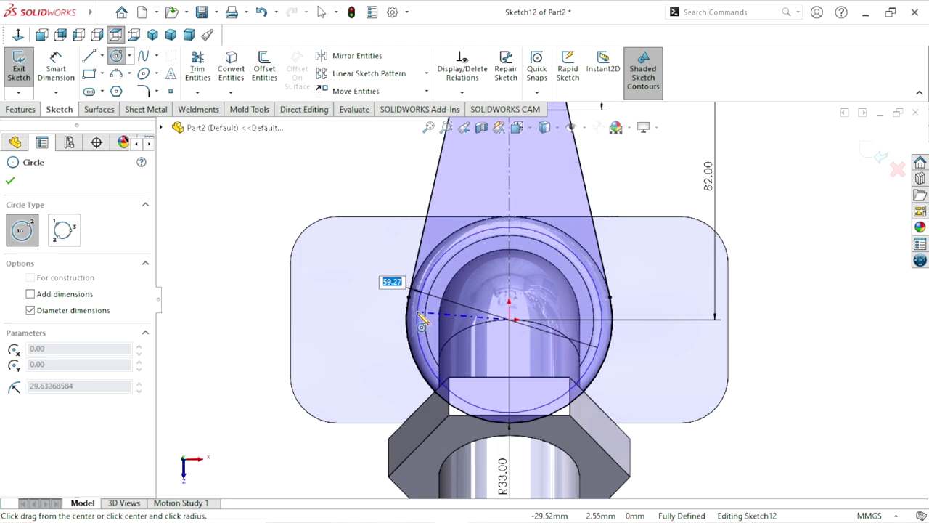
click(422, 320)
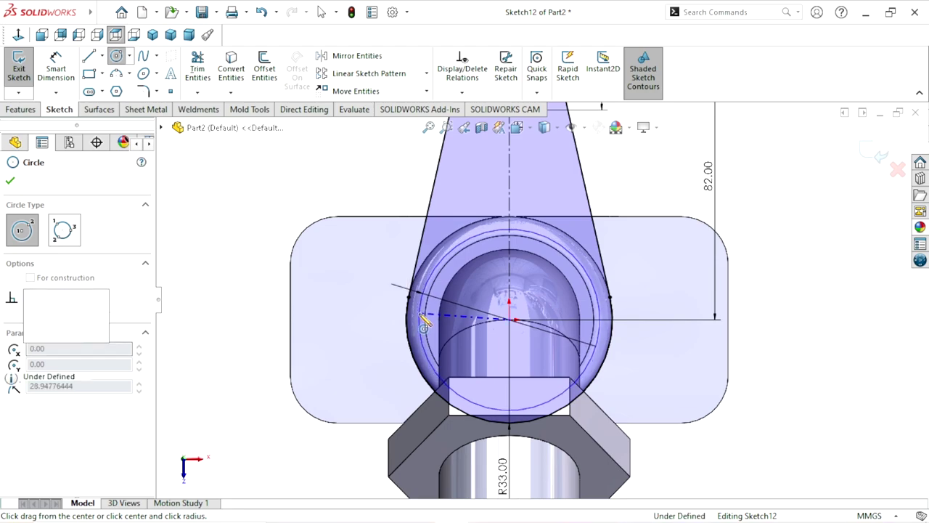
scroll(545, 328, down, 3)
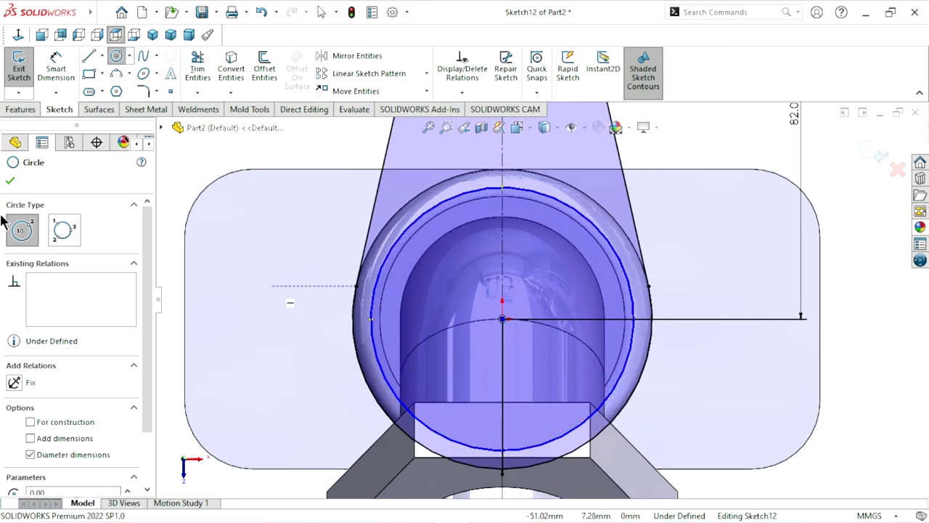
click(6, 184)
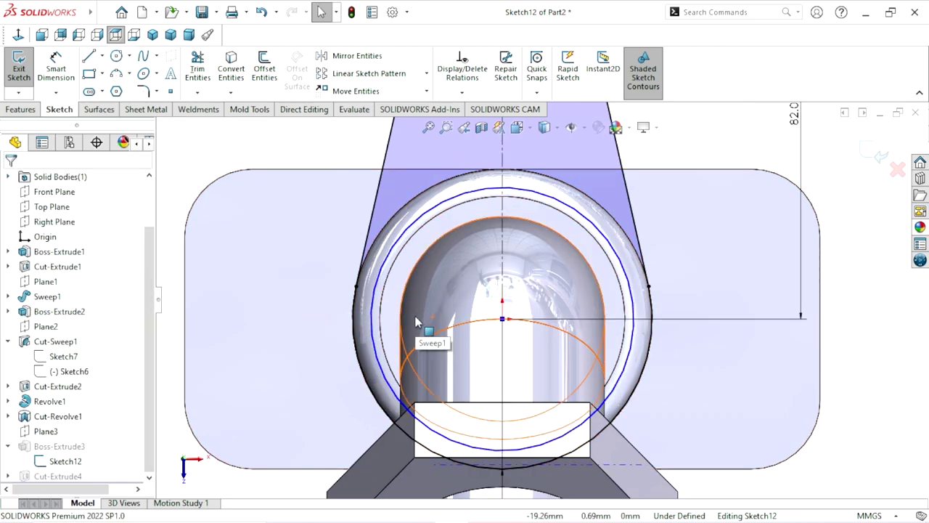
scroll(412, 294, down, 2)
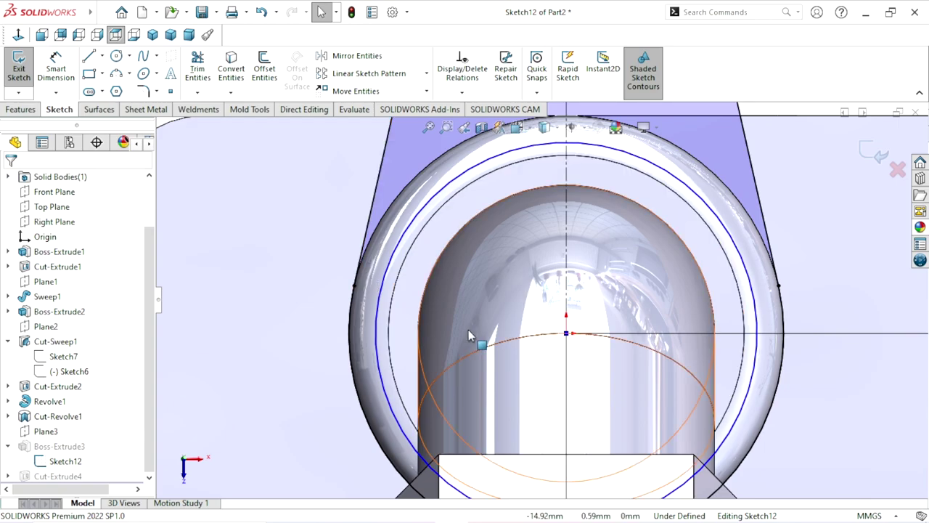
scroll(537, 331, up, 2)
scroll(661, 336, up, 1)
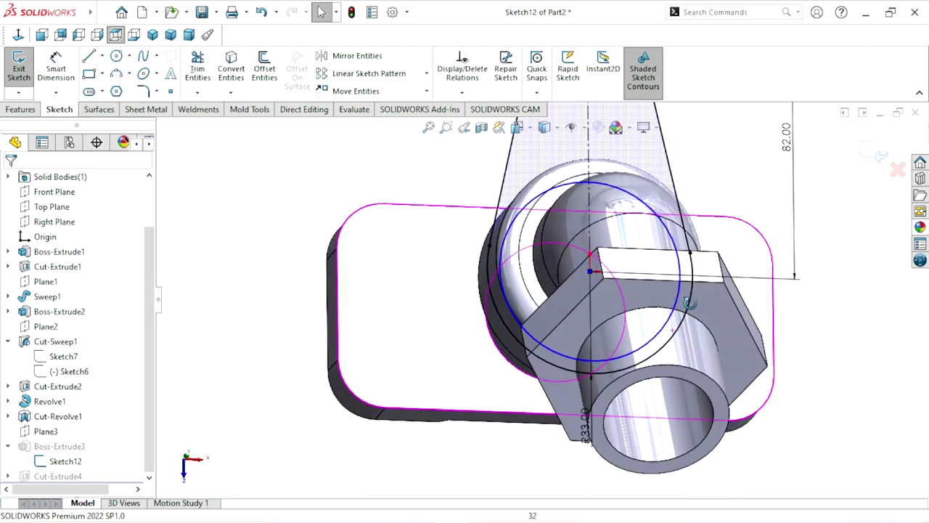
mouse_move(660, 336)
middle_down()
mouse_move(594, 227)
mouse_move(620, 251)
middle_up()
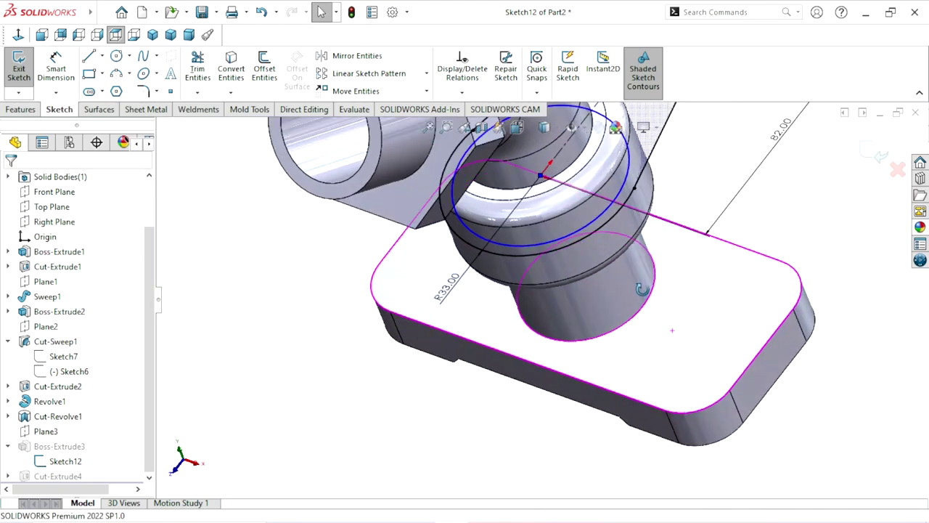
scroll(597, 233, down, 2)
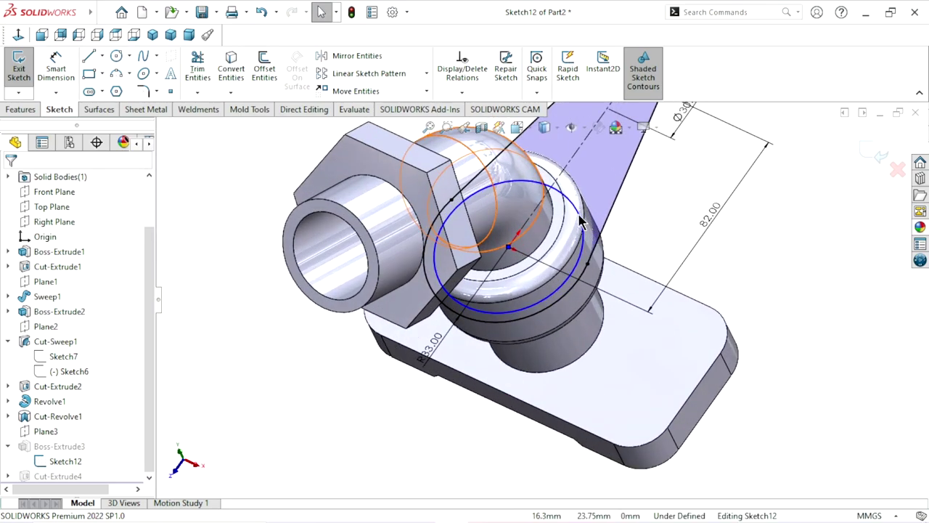
scroll(581, 224, down, 2)
scroll(573, 240, up, 3)
scroll(567, 254, down, 4)
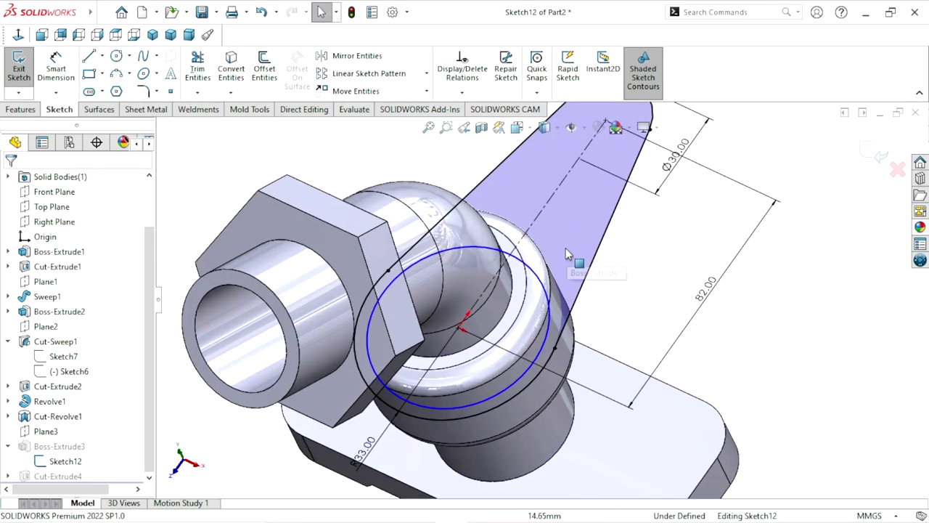
click(264, 12)
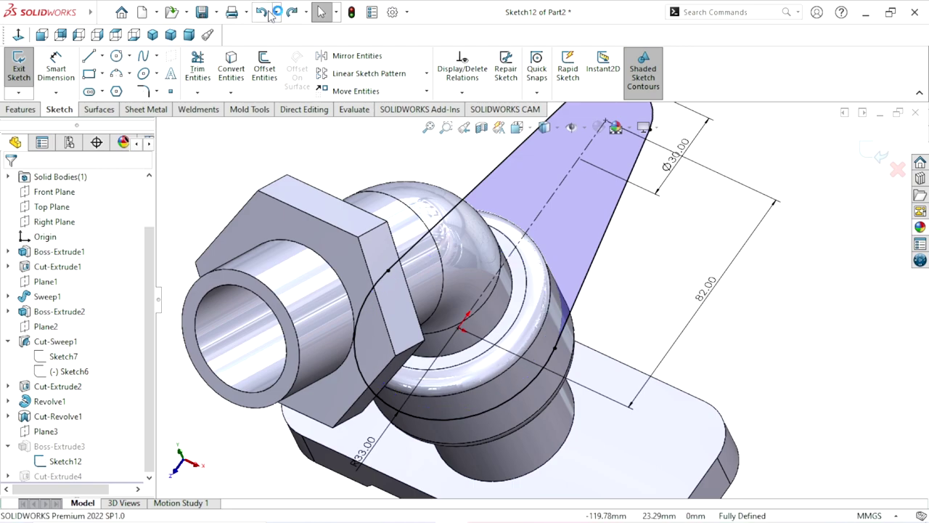
scroll(456, 274, up, 3)
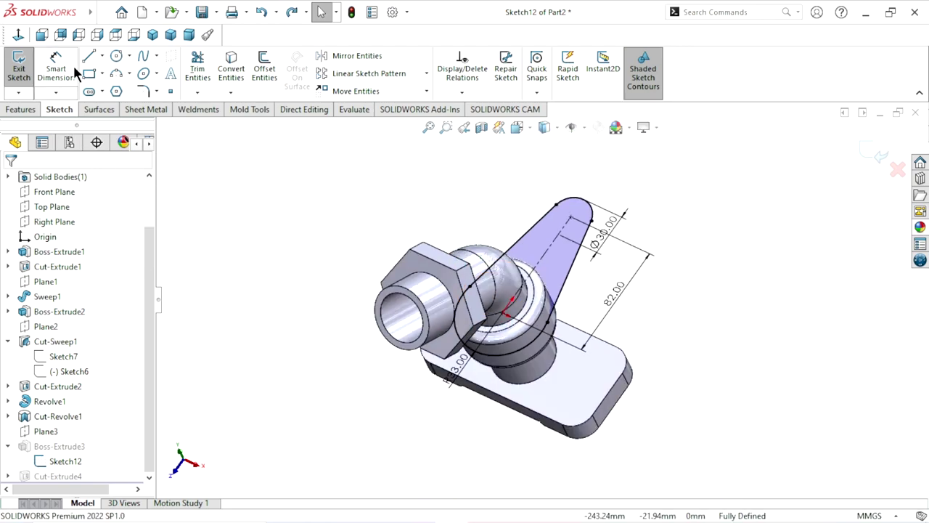
Select the revolved ring edges and try Trim Entities, leaving without changes
click(18, 35)
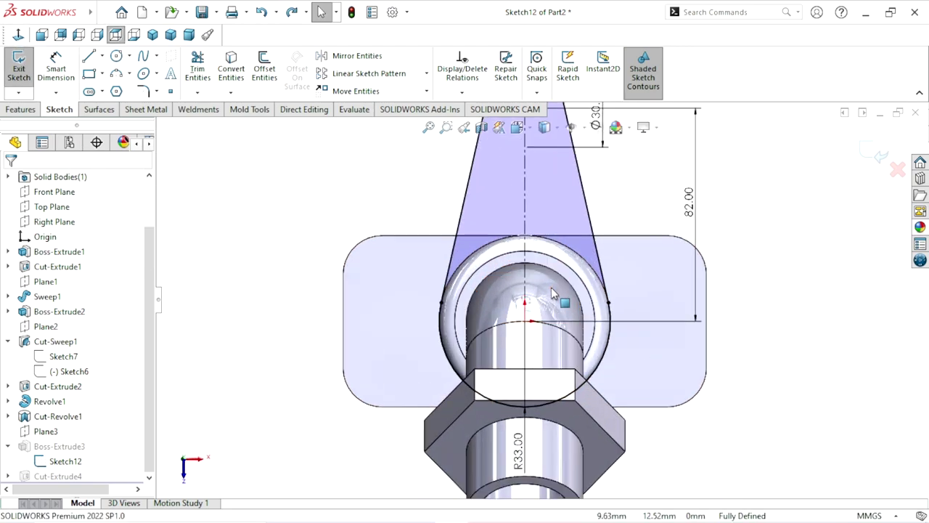
click(465, 270)
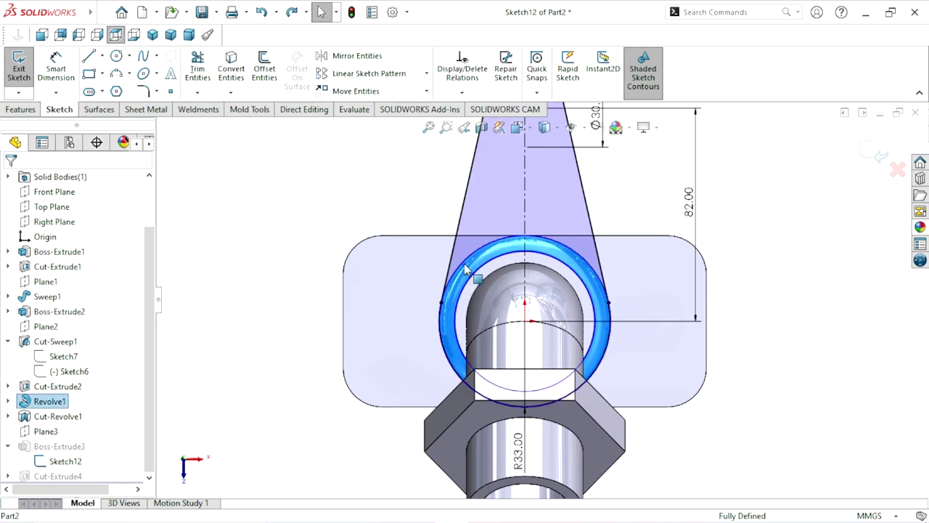
click(336, 225)
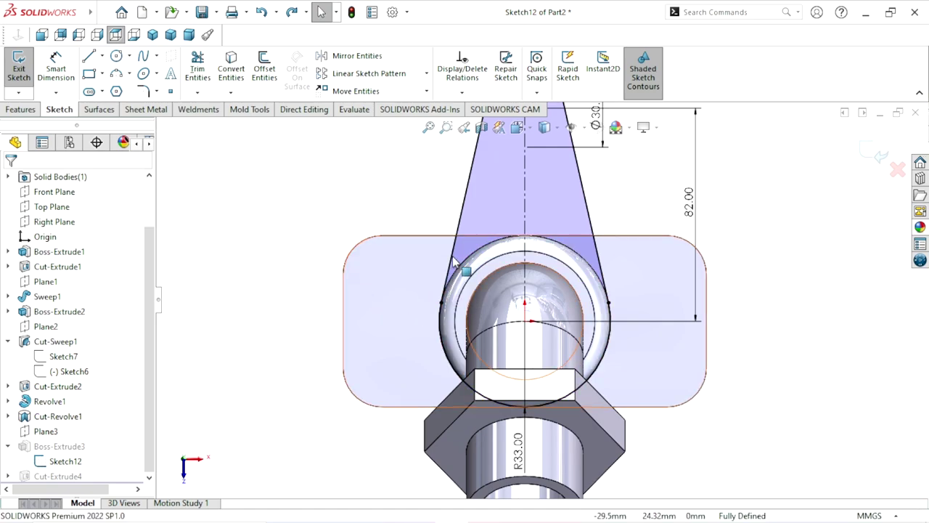
click(499, 254)
click(682, 373)
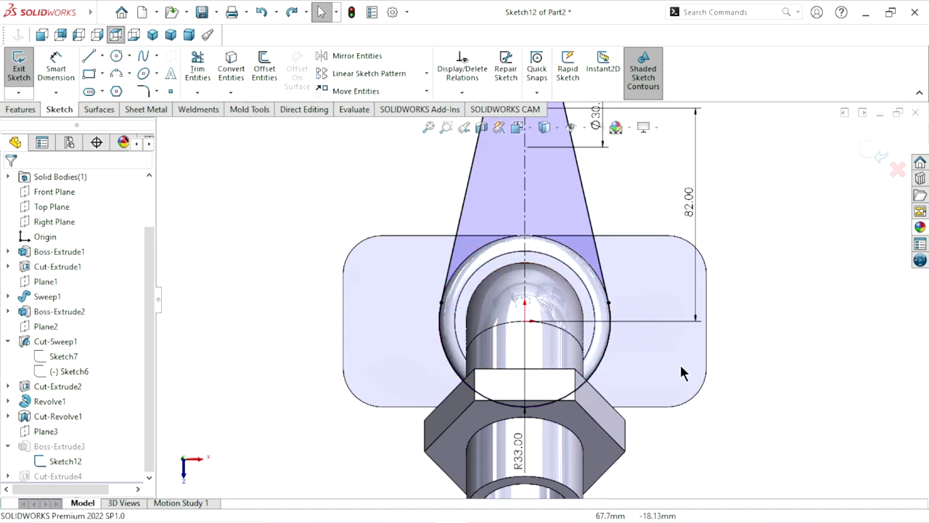
click(200, 69)
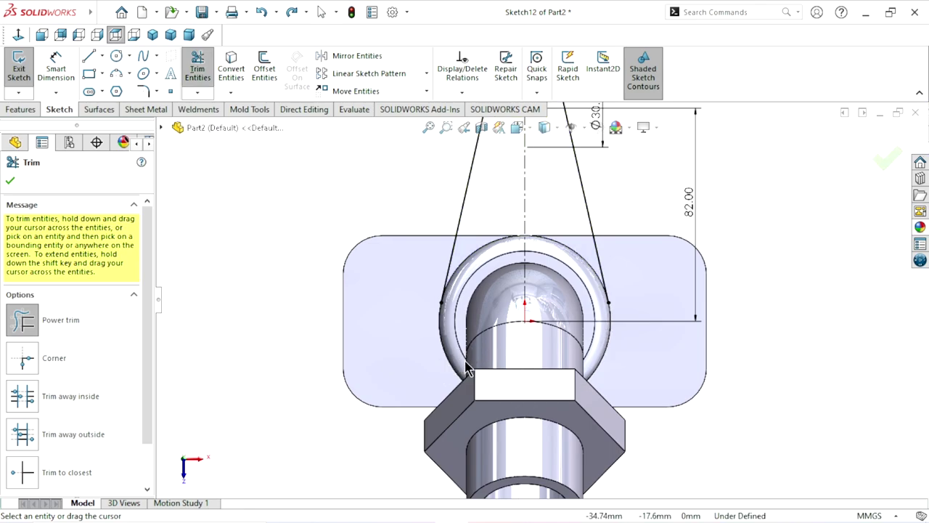
click(11, 181)
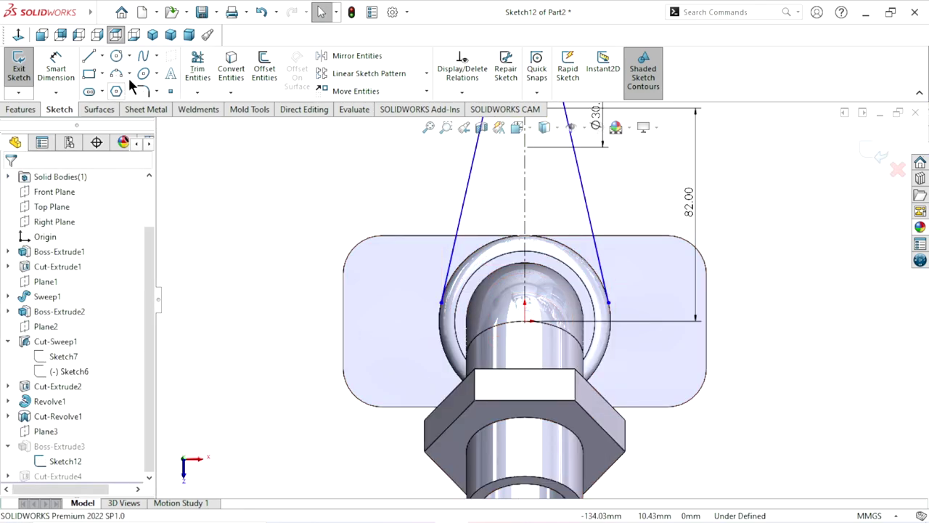
Close the profile with an origin-centred circle meeting the side lines, trim its lower arc, and exit the sketch
click(116, 56)
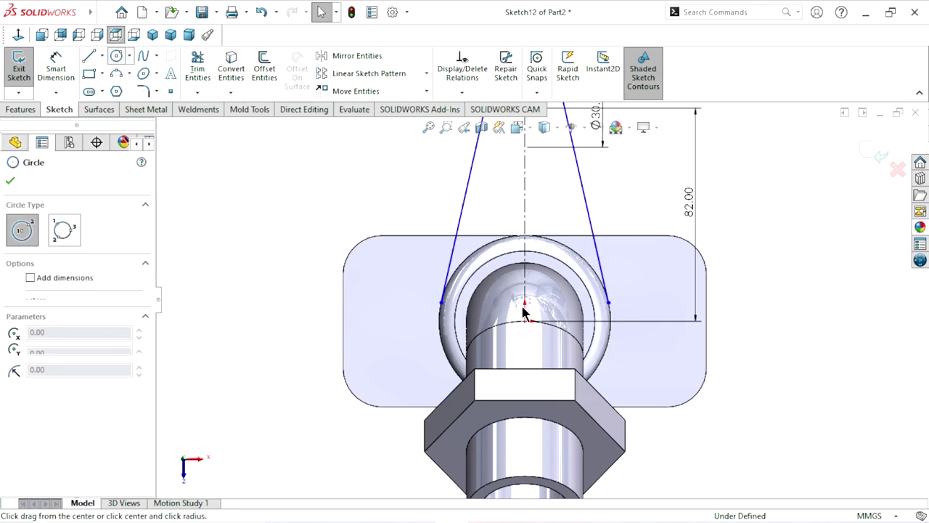
click(524, 321)
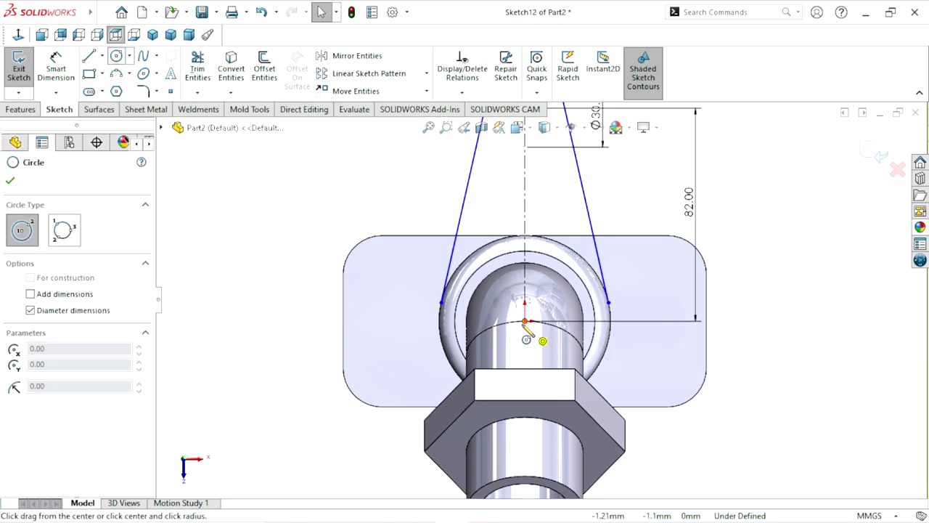
click(439, 319)
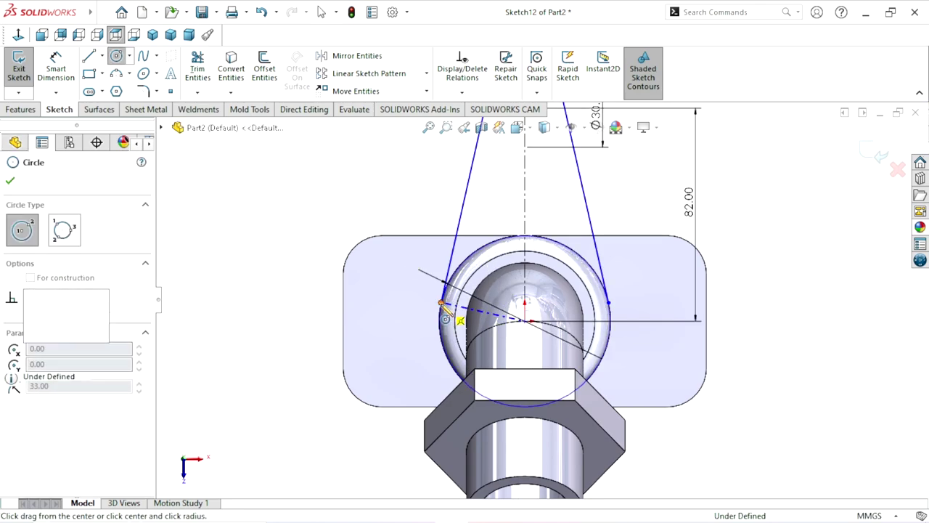
click(10, 181)
click(197, 67)
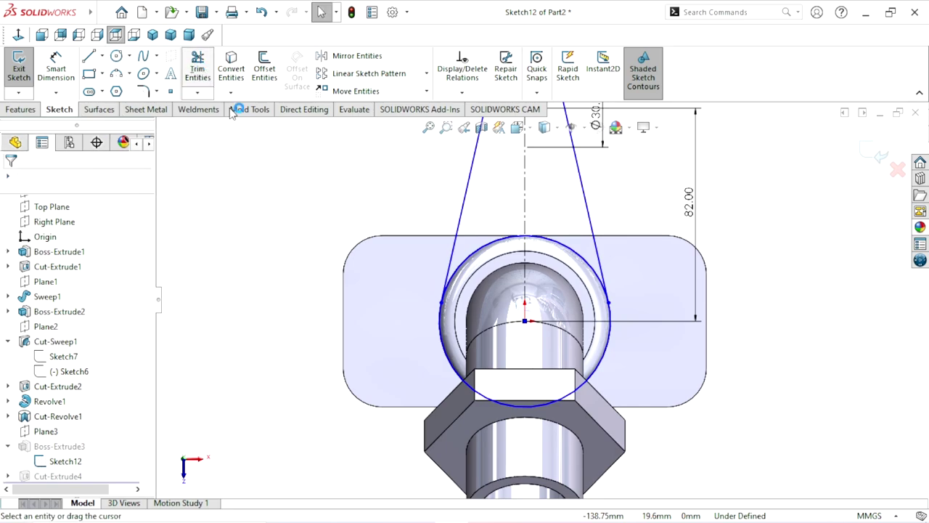
drag(464, 356, 148, 265)
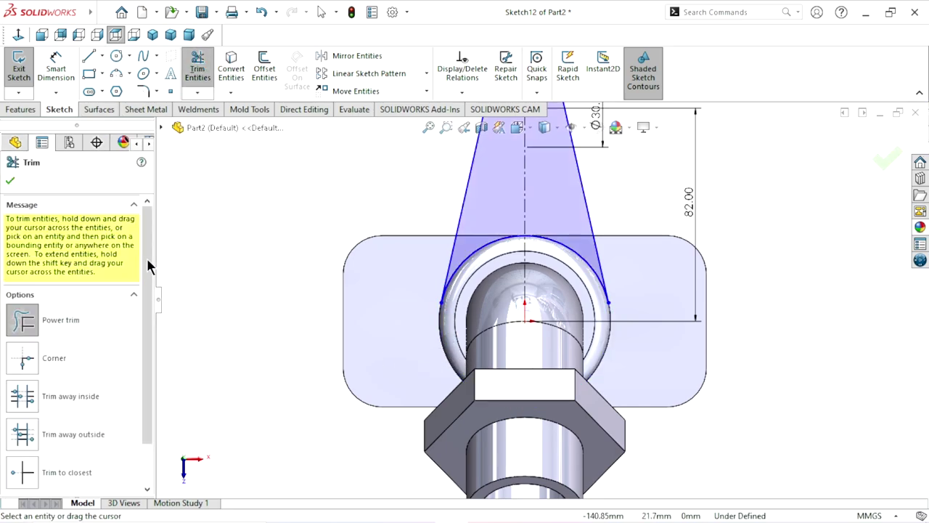
click(11, 181)
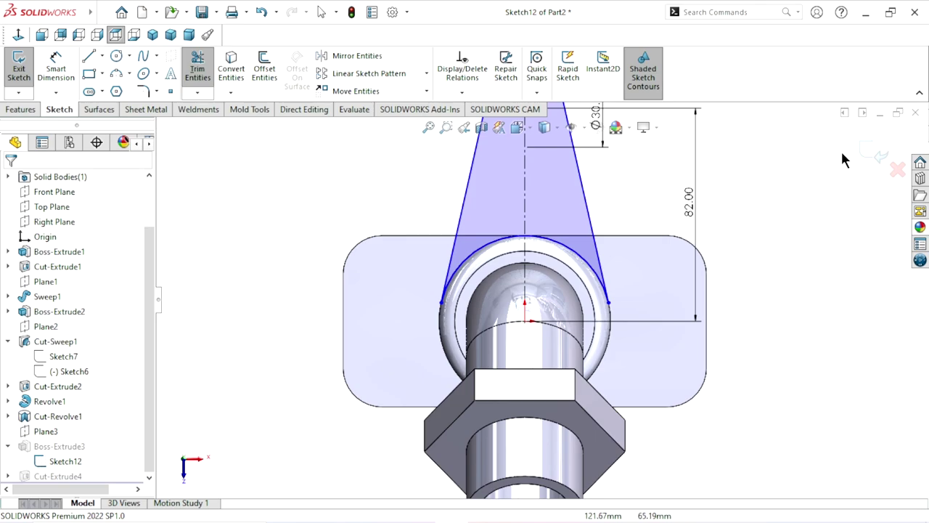
click(875, 152)
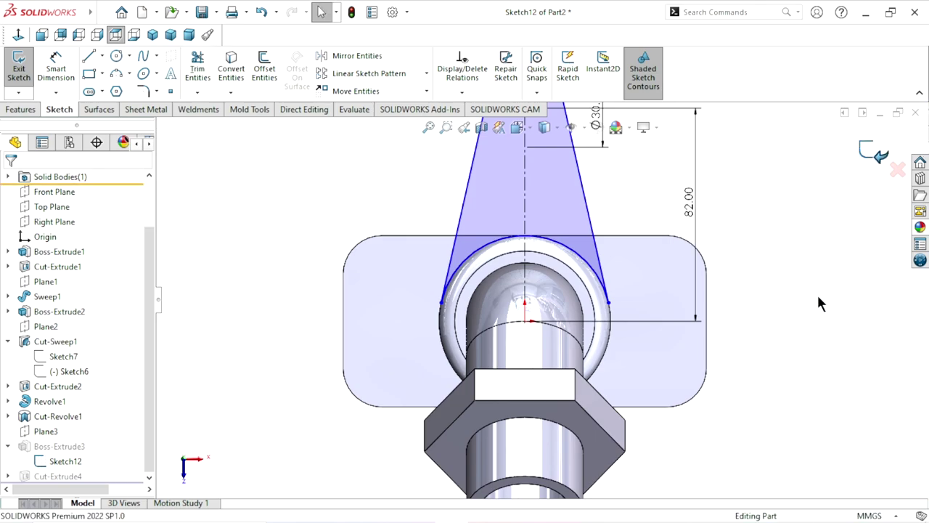
middle_drag(817, 312, 714, 221)
key(ctrl+7)
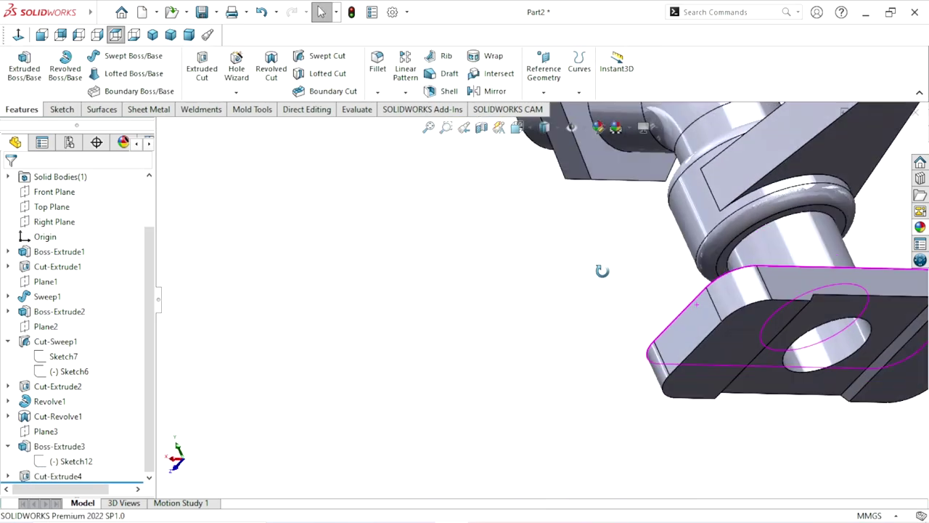
scroll(579, 243, down, 3)
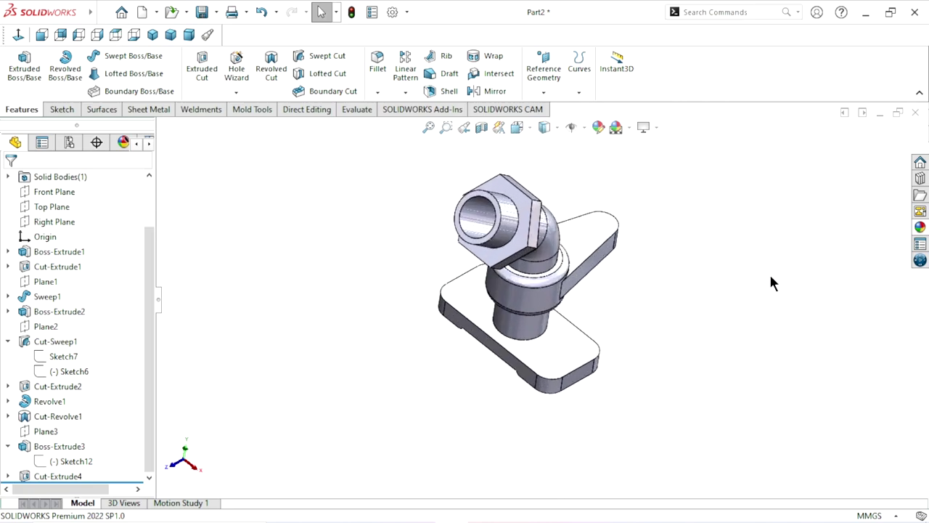
click(482, 129)
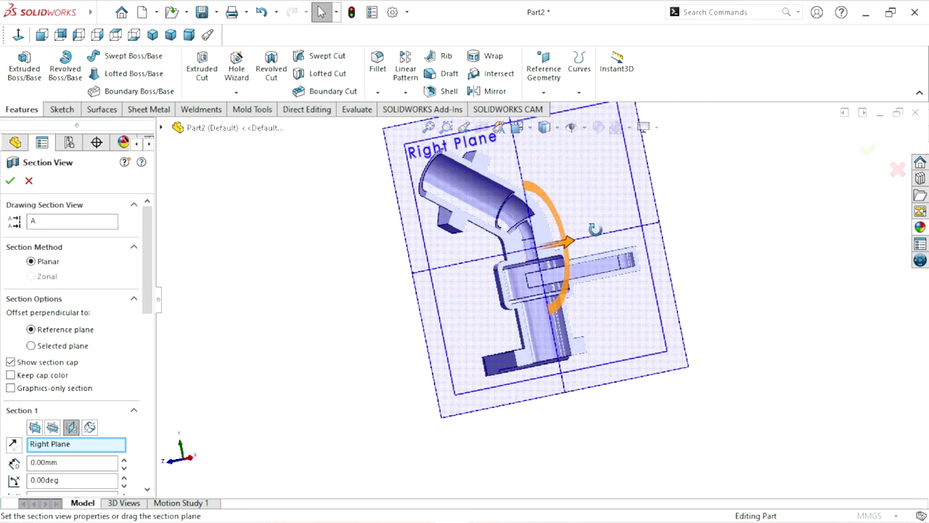
click(10, 180)
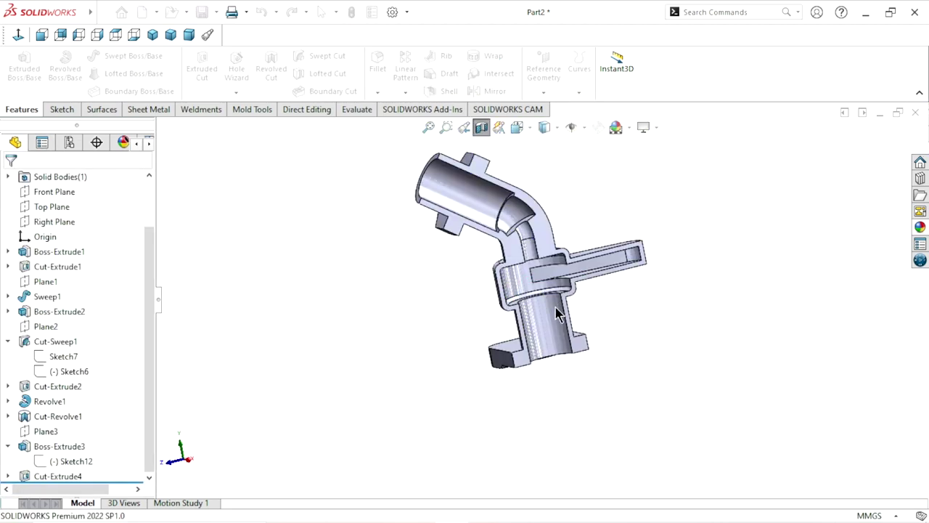
scroll(621, 282, down, 3)
mouse_move(573, 255)
middle_down()
mouse_move(571, 197)
mouse_move(523, 216)
mouse_move(535, 295)
mouse_move(504, 323)
mouse_move(589, 249)
mouse_move(591, 315)
mouse_move(578, 343)
middle_up()
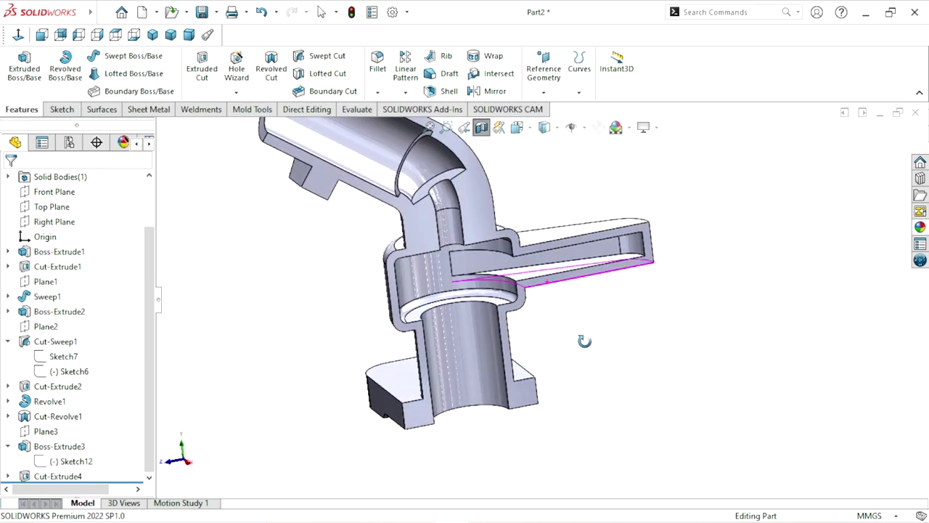
scroll(569, 340, up, 3)
scroll(551, 329, down, 5)
mouse_move(525, 262)
middle_down()
mouse_move(535, 214)
mouse_move(556, 291)
middle_up()
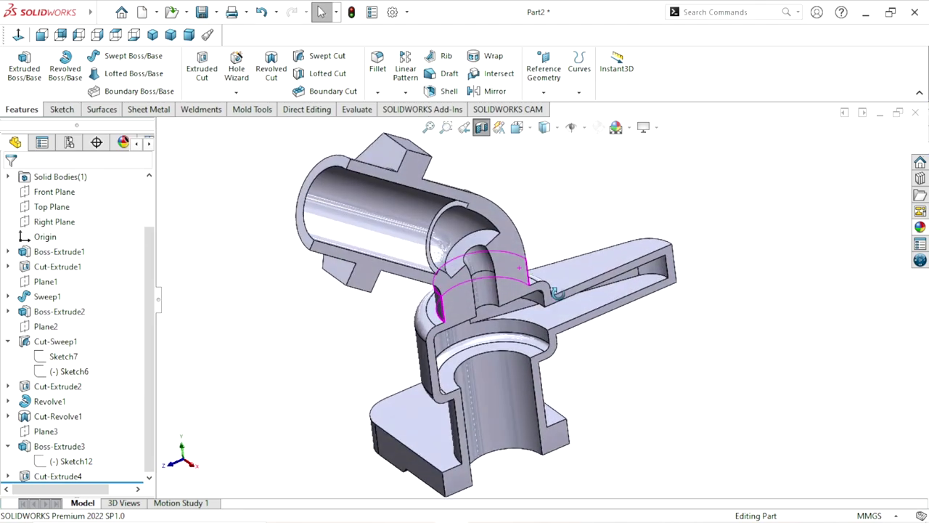
scroll(562, 318, up, 3)
scroll(487, 283, down, 4)
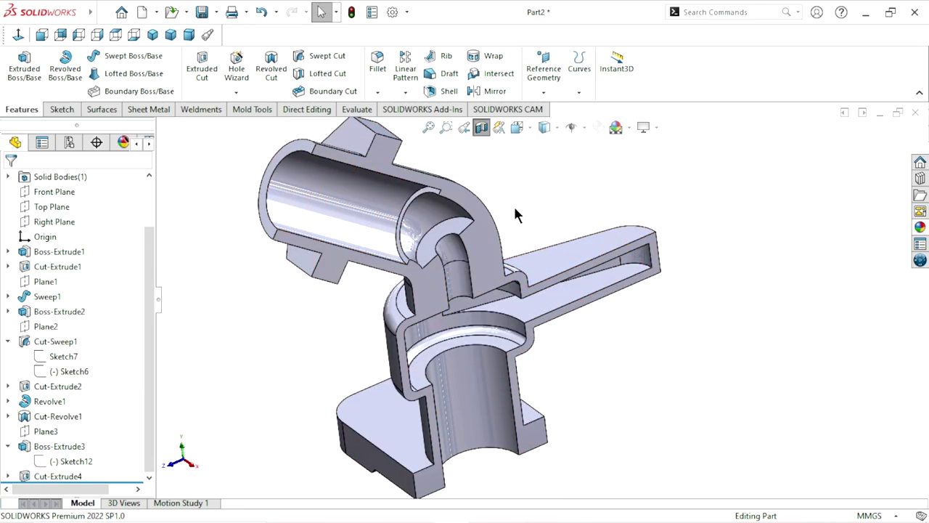
click(482, 129)
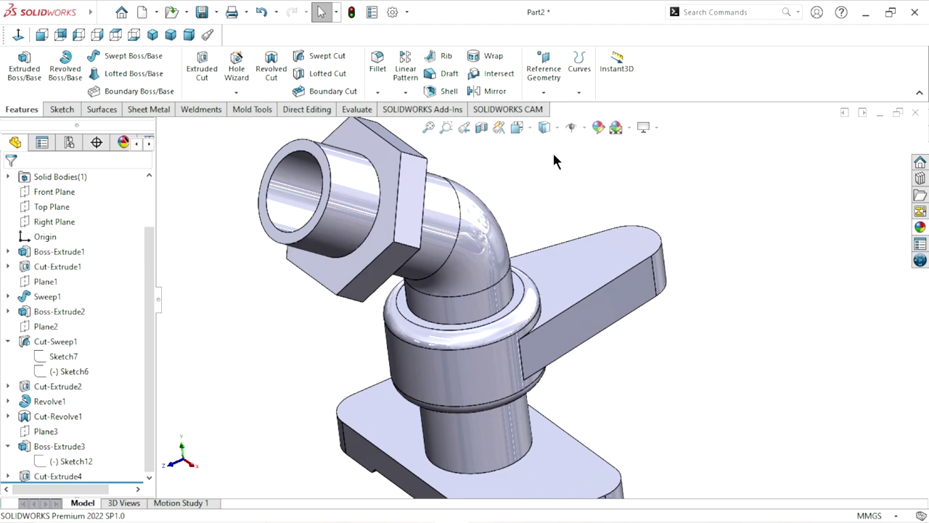
Sketch a Ø24 mm circle at the rounded end of the lever arm's top face
click(626, 251)
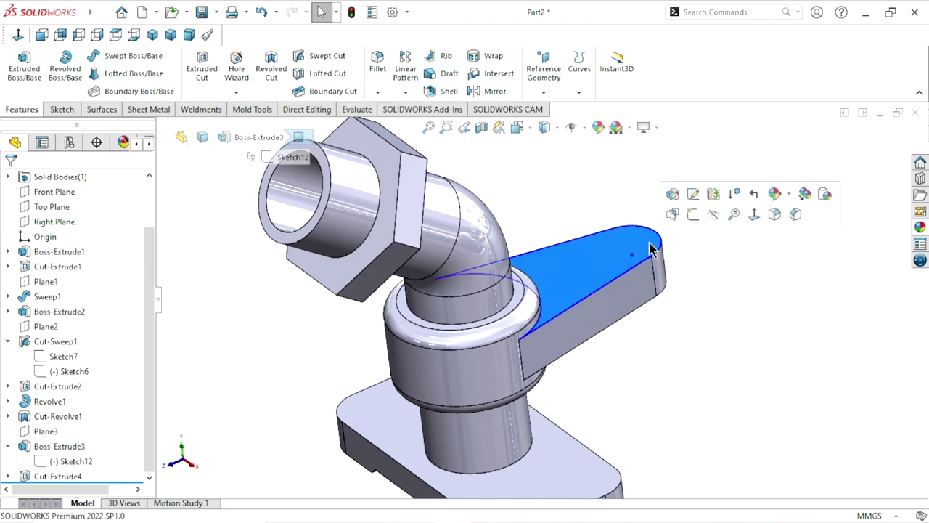
click(691, 220)
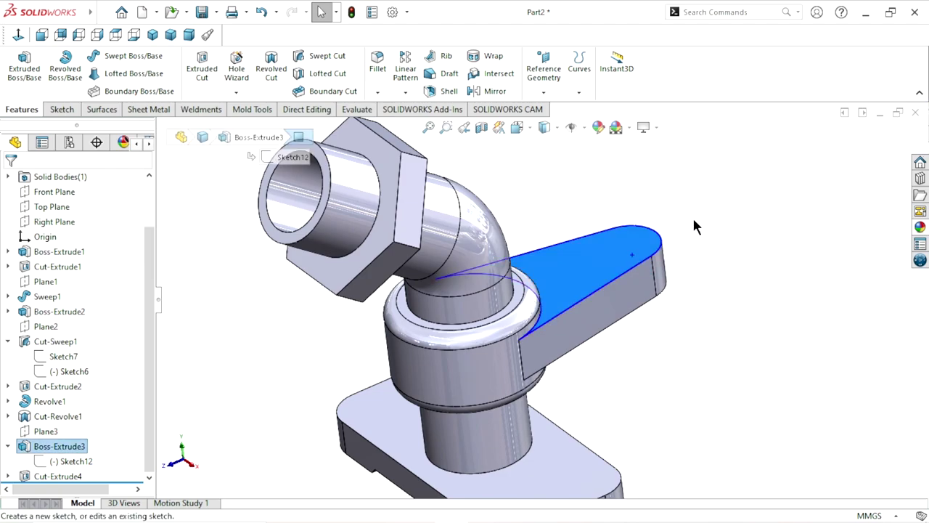
click(18, 38)
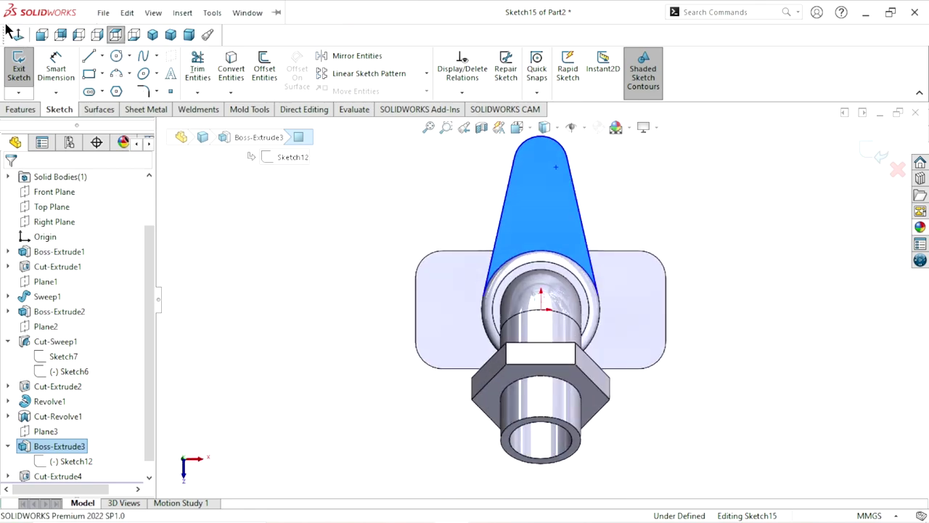
scroll(538, 299, up, 2)
scroll(563, 209, down, 3)
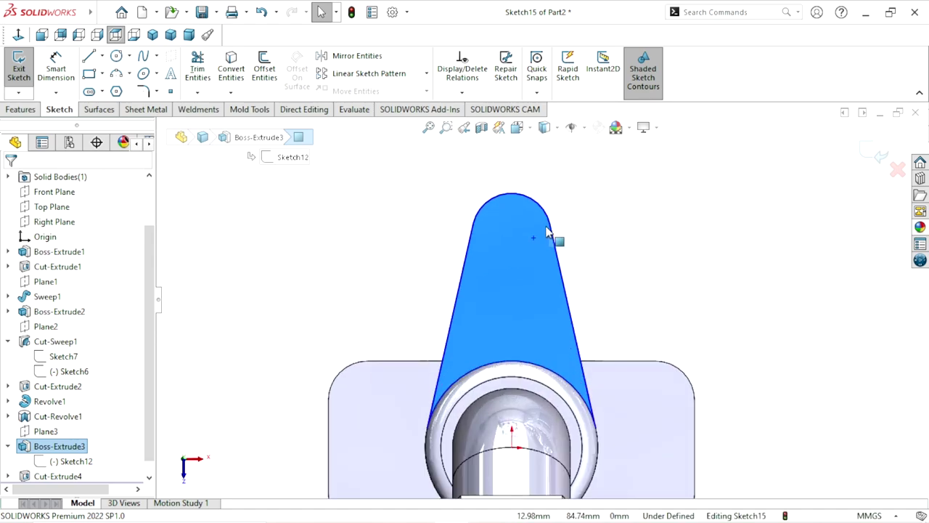
click(116, 56)
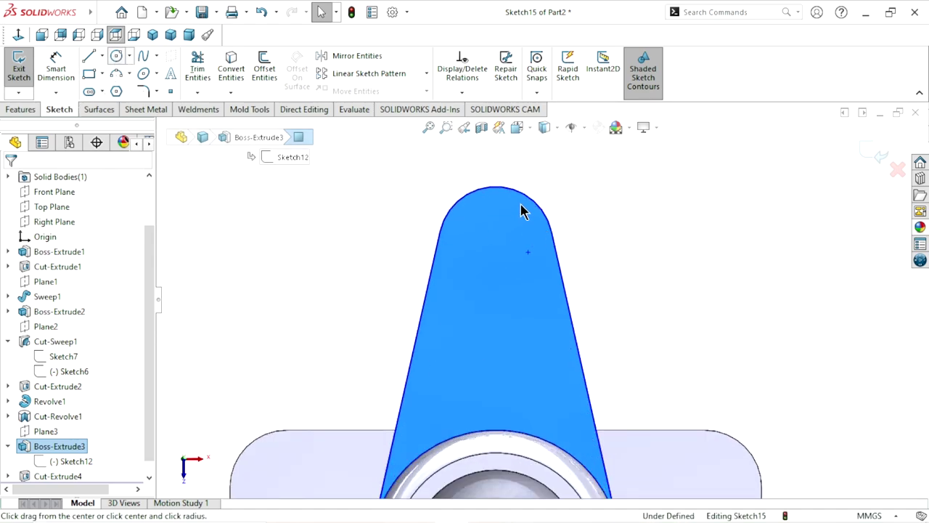
click(495, 243)
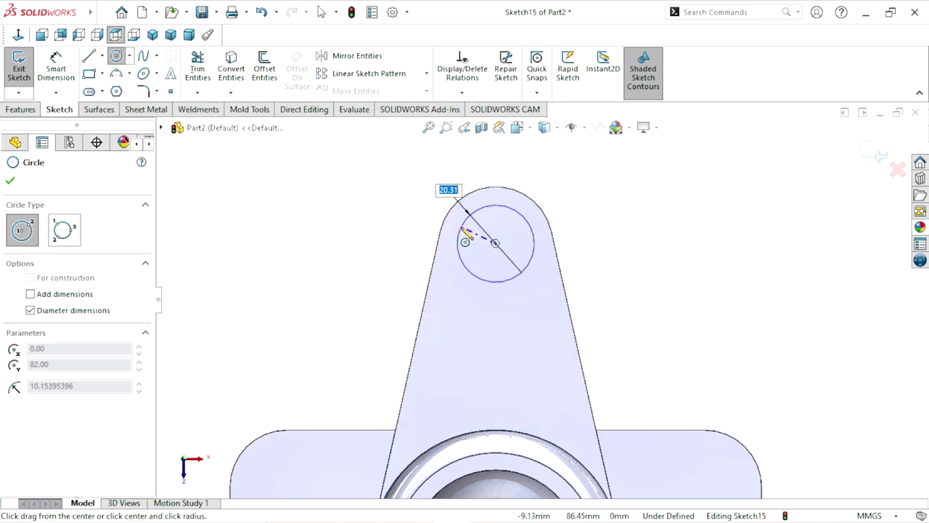
click(459, 241)
click(64, 76)
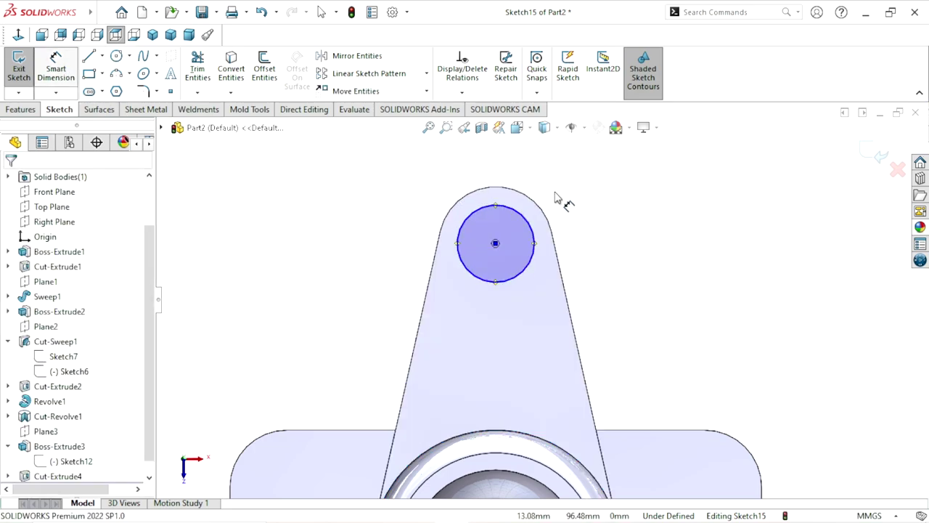
click(577, 242)
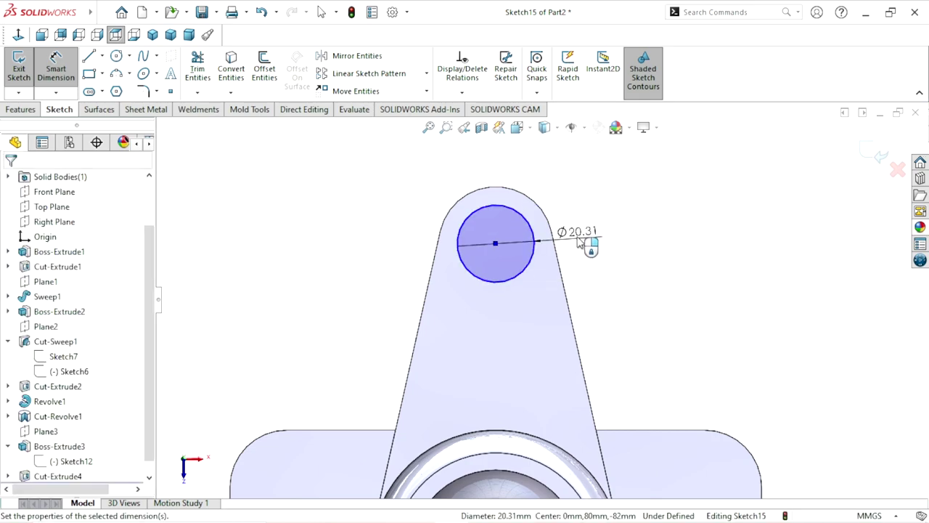
click(578, 241)
text(24)
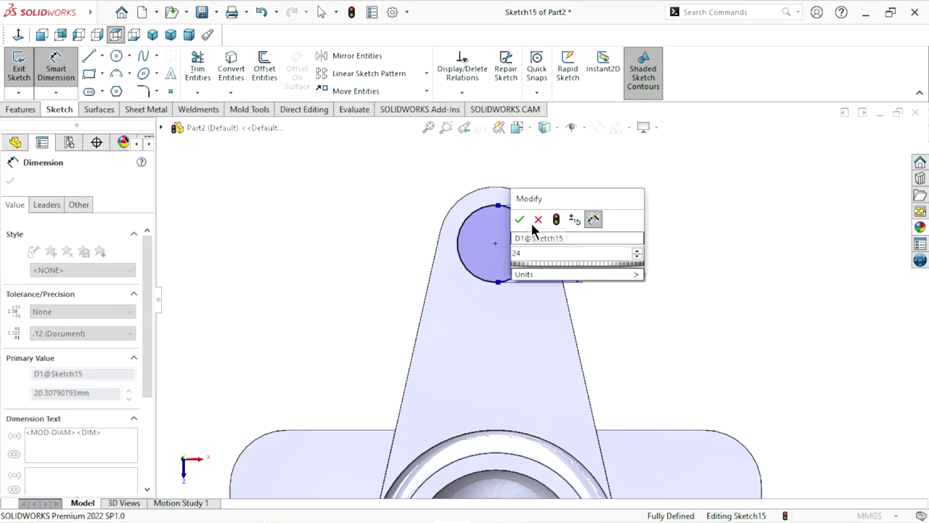
click(538, 219)
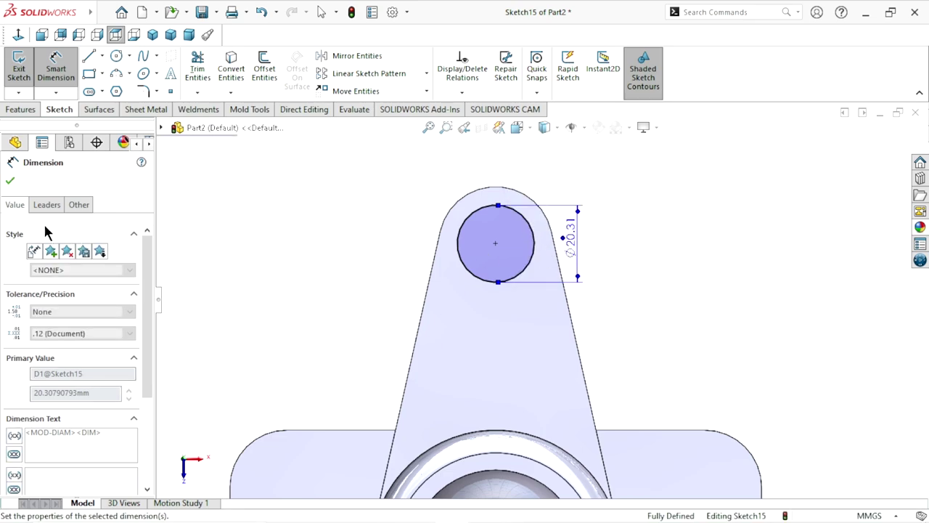
click(10, 181)
Extrude the Ø24 circle Blind 16 mm into a boss, viewed in trimetric
click(22, 110)
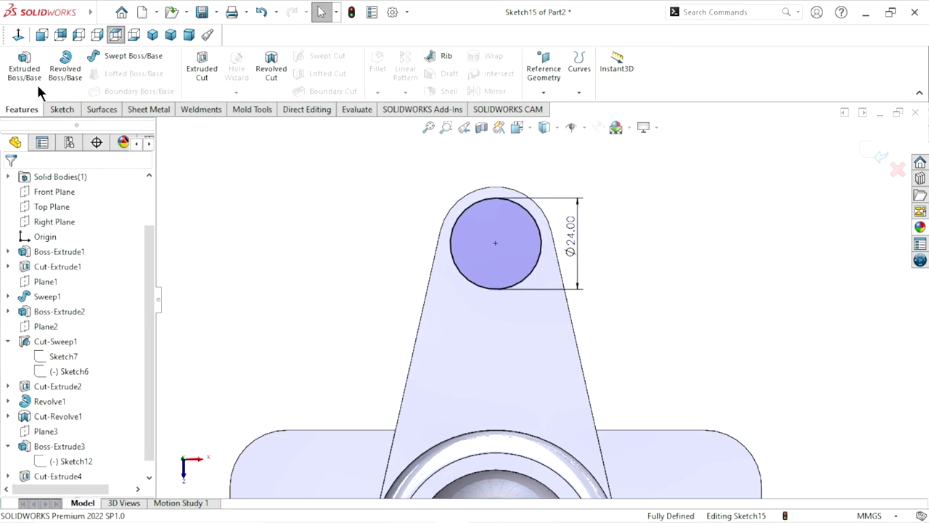
click(36, 78)
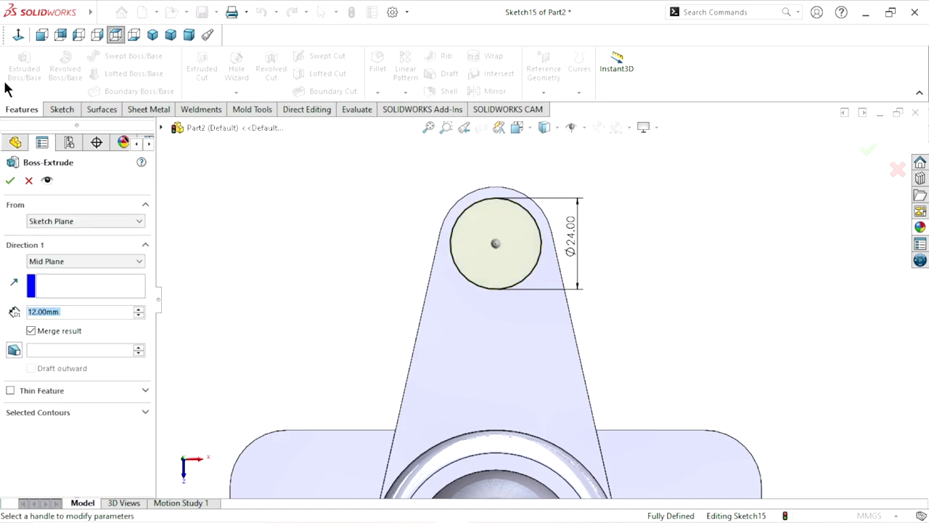
click(67, 260)
click(55, 270)
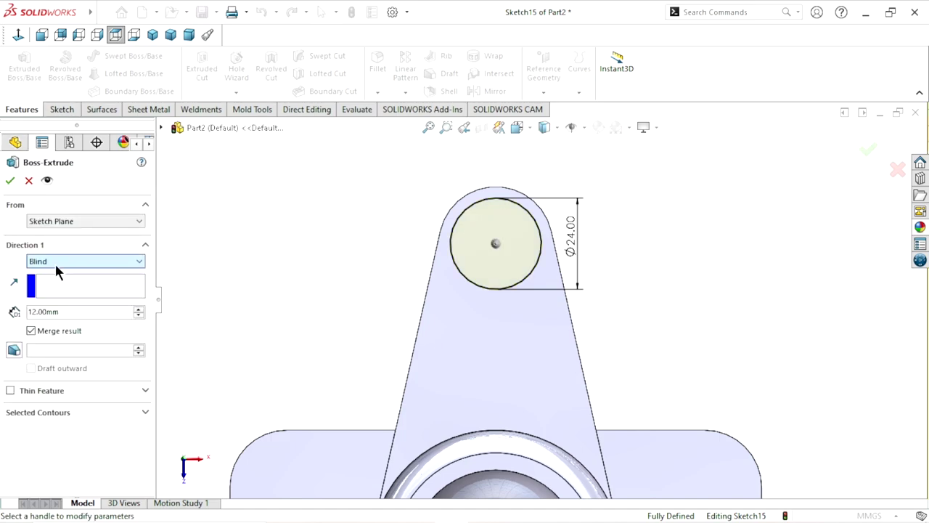
click(170, 34)
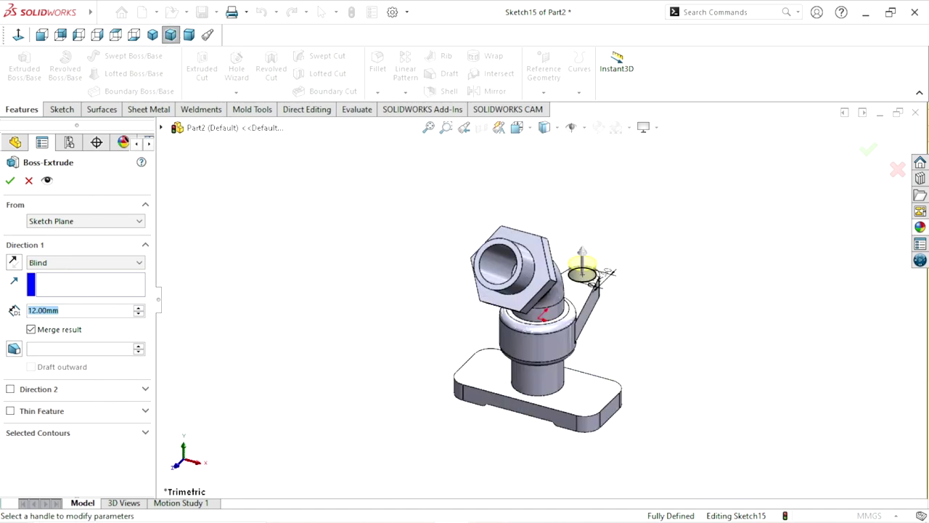
text(16)
key(Return)
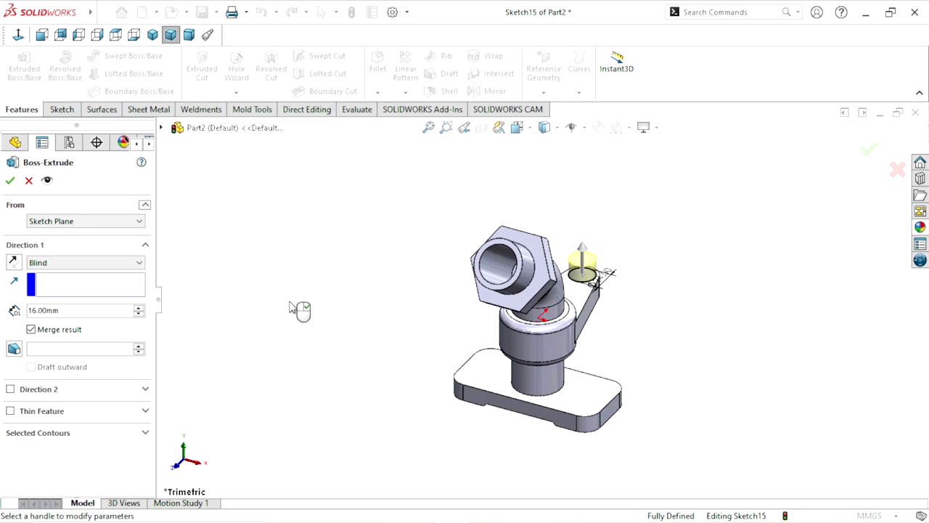
click(9, 182)
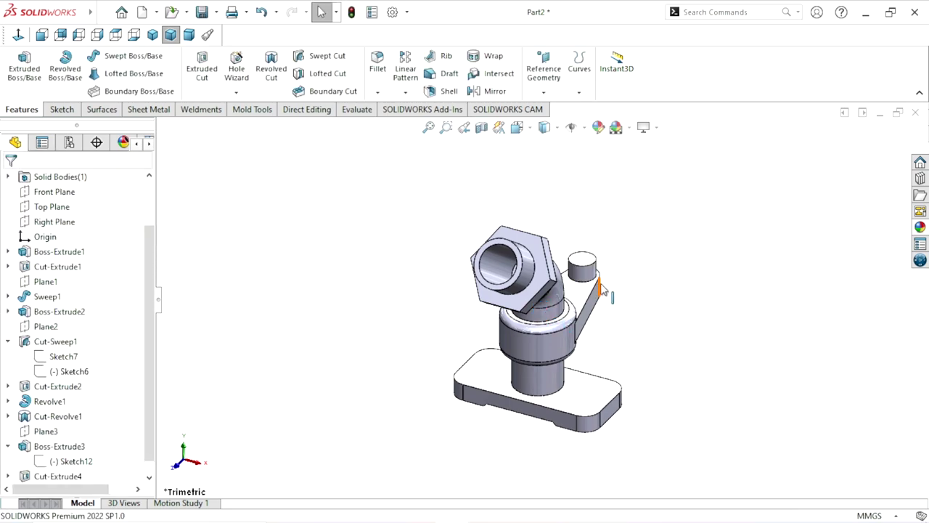
scroll(593, 273, down, 3)
Sketch a concentric Ø14 mm circle on the boss's top face
click(575, 242)
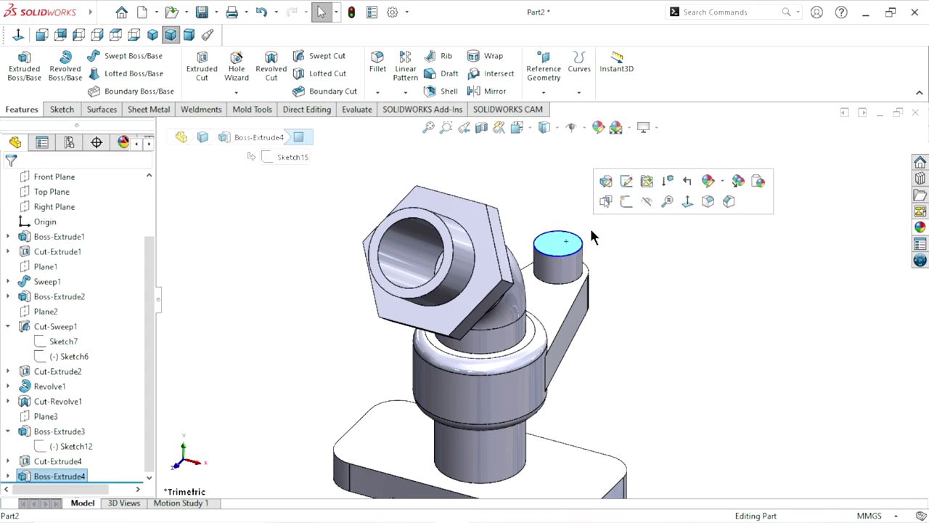
click(628, 203)
click(19, 34)
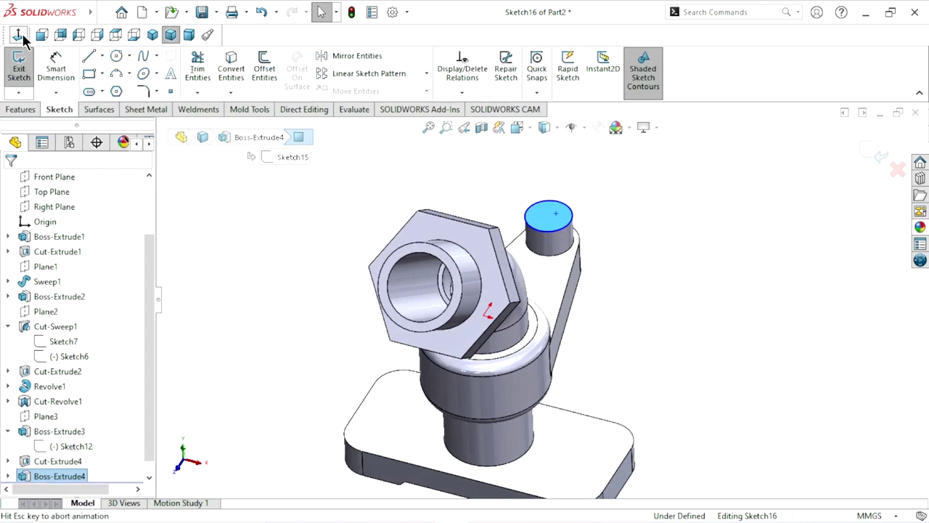
click(120, 59)
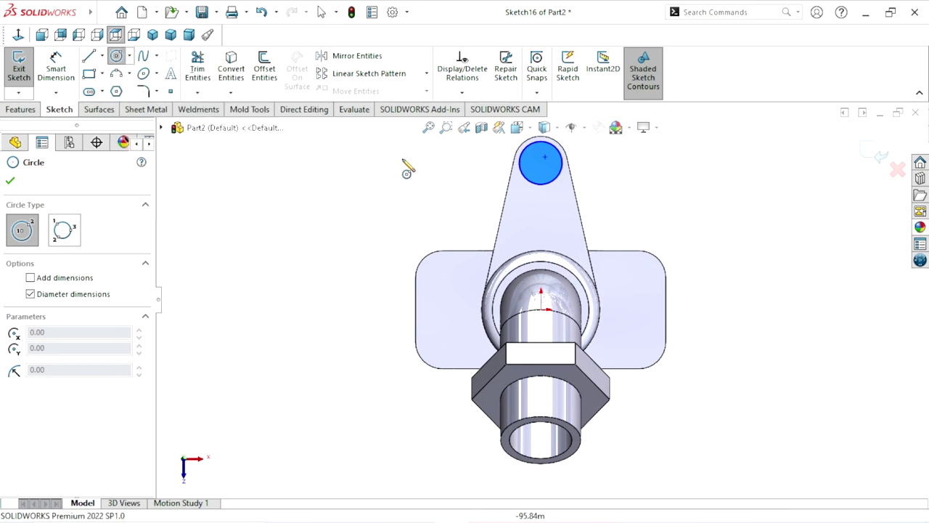
scroll(559, 245, down, 1)
scroll(581, 235, down, 1)
scroll(538, 236, down, 2)
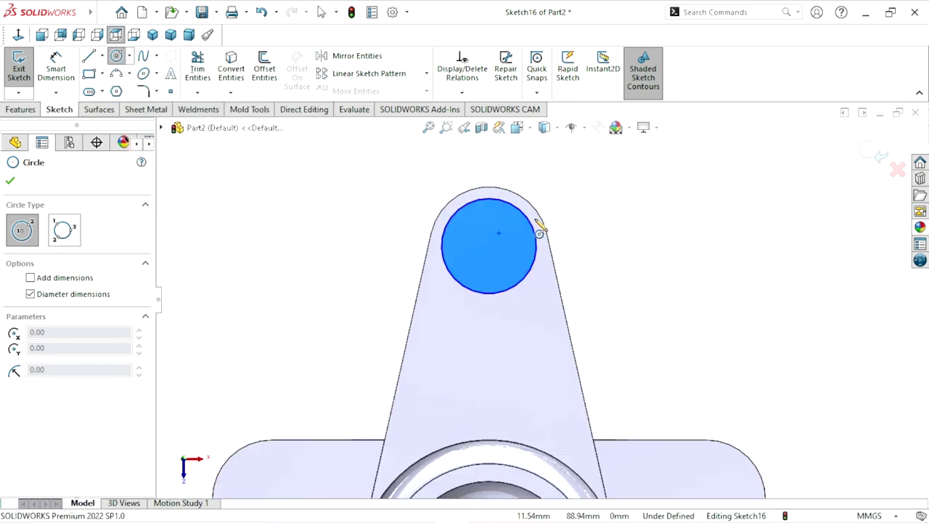
click(490, 247)
click(516, 239)
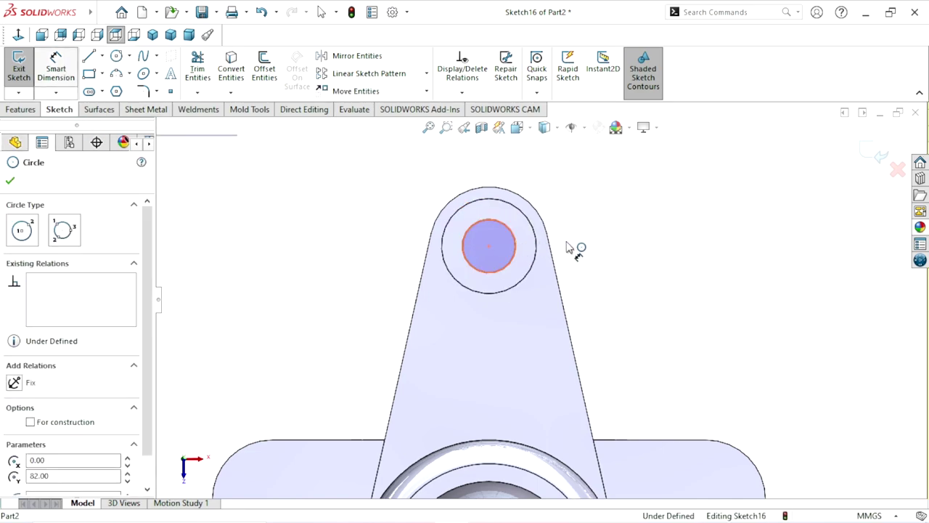
key(d)
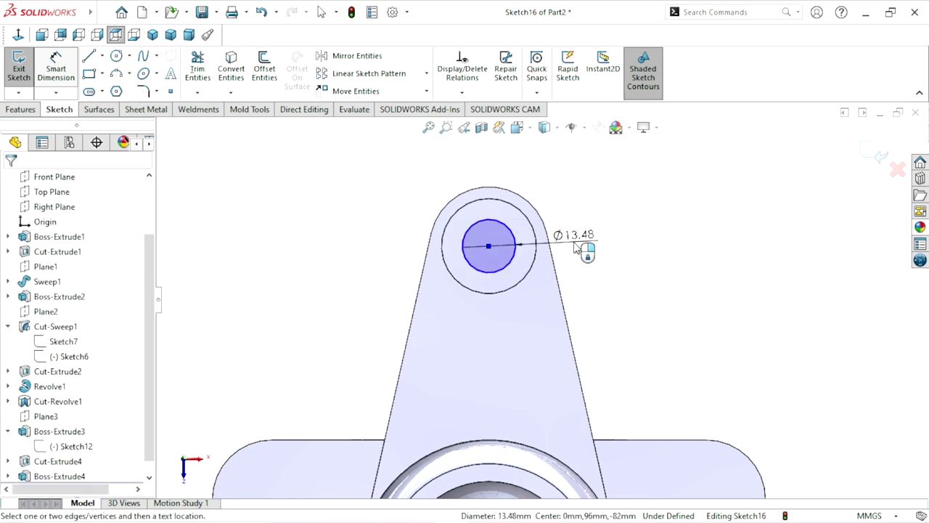
click(583, 242)
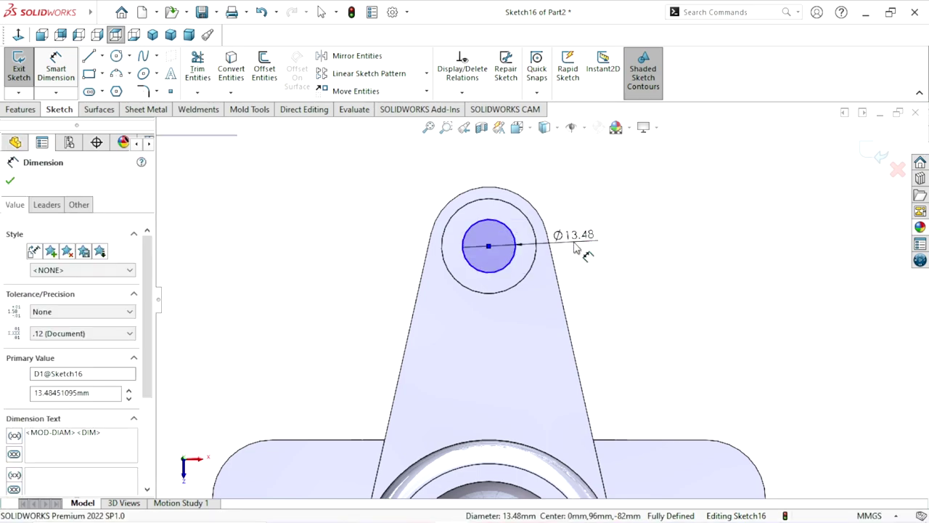
text(14)
click(516, 224)
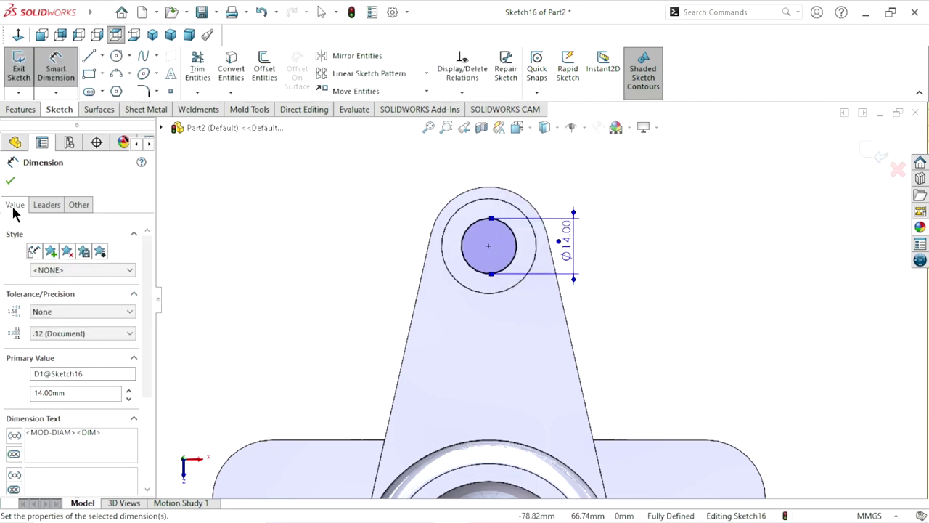
click(10, 180)
key(Escape)
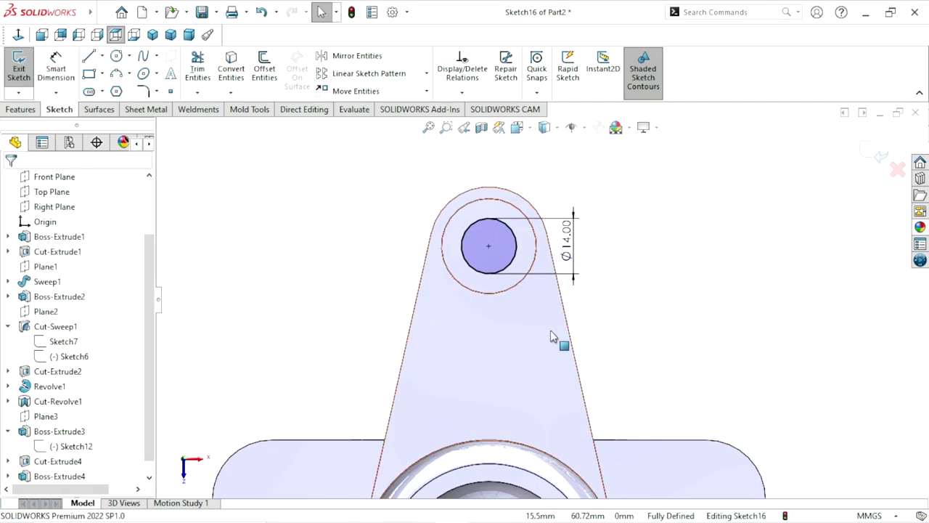
scroll(553, 312, down, 1)
scroll(551, 308, down, 1)
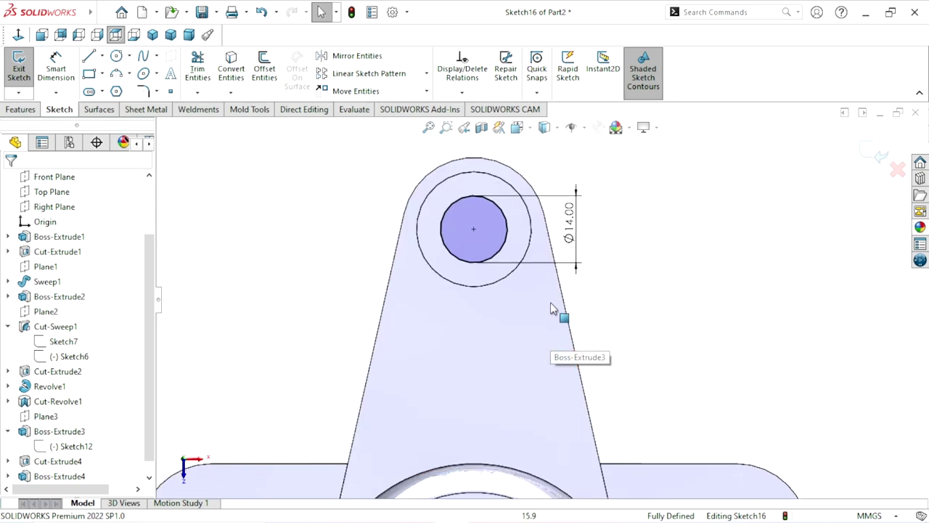
Cut the Ø14 circle Blind 24 mm deep into the boss
click(21, 110)
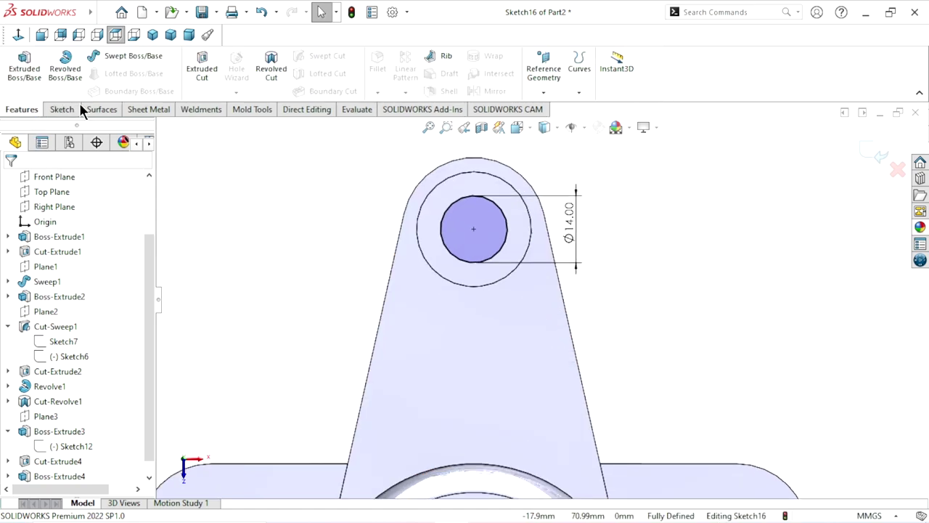
click(194, 73)
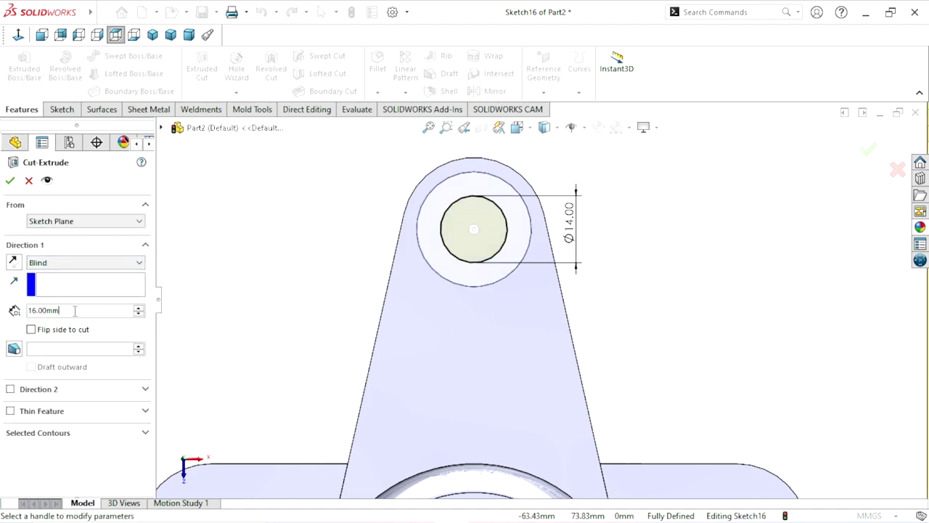
text(2)
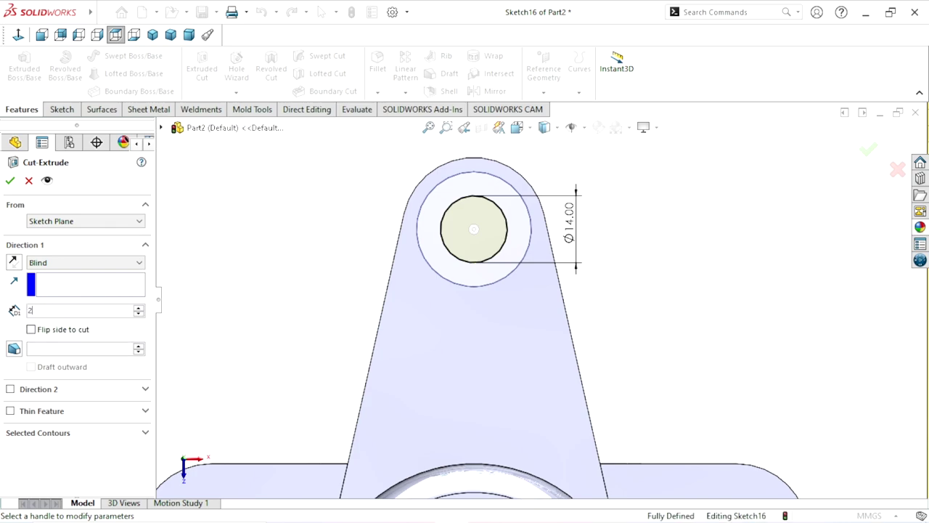
text(4.00mm)
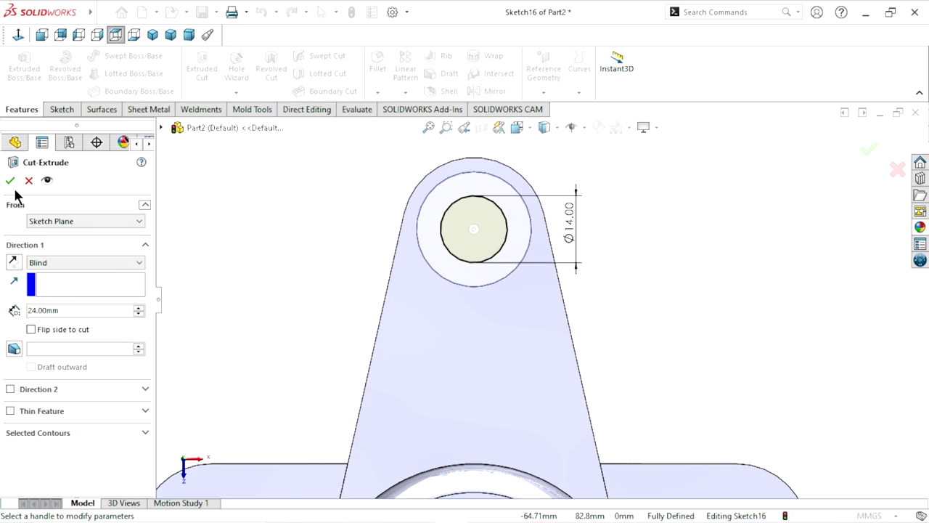
click(10, 180)
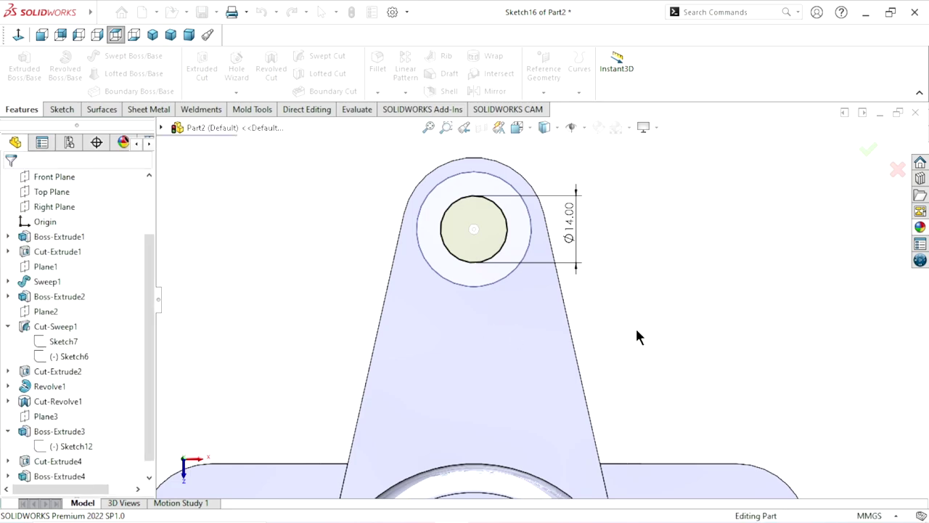
mouse_move(475, 365)
middle_down()
mouse_move(504, 328)
mouse_move(486, 265)
mouse_move(455, 216)
mouse_move(428, 212)
mouse_move(499, 323)
middle_up()
scroll(498, 323, down, 2)
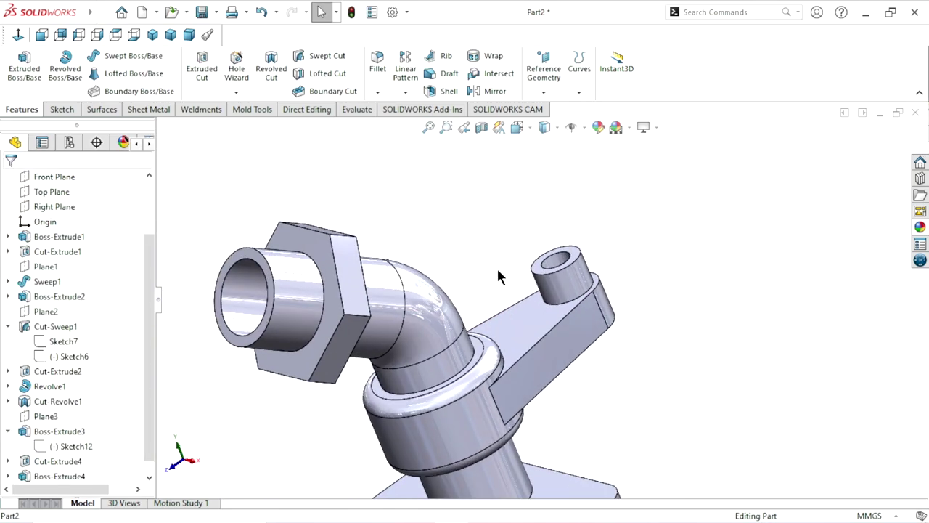
click(480, 129)
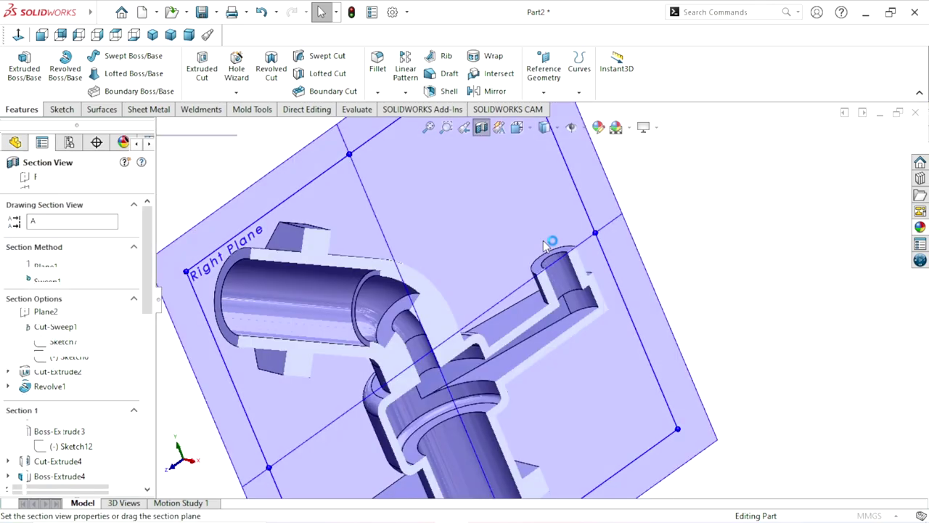
mouse_move(538, 334)
middle_down()
mouse_move(521, 350)
mouse_move(164, 308)
middle_up()
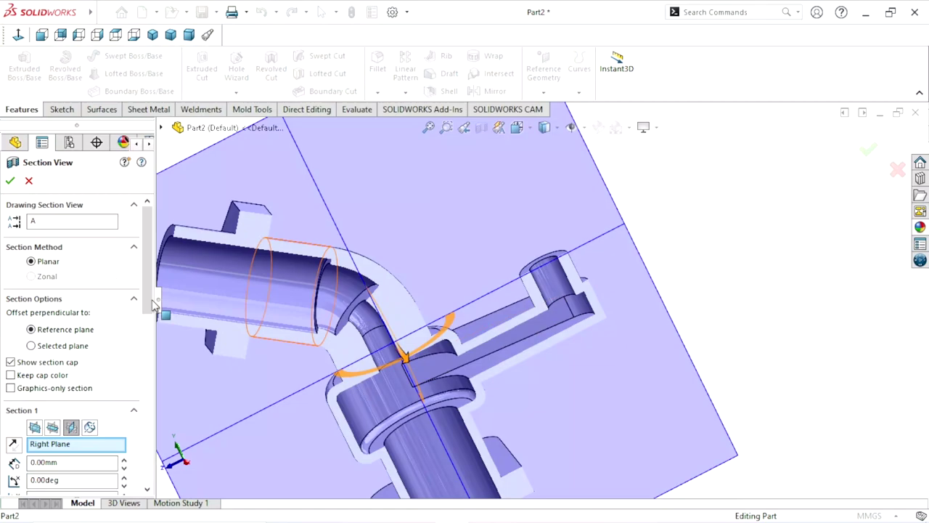
click(10, 181)
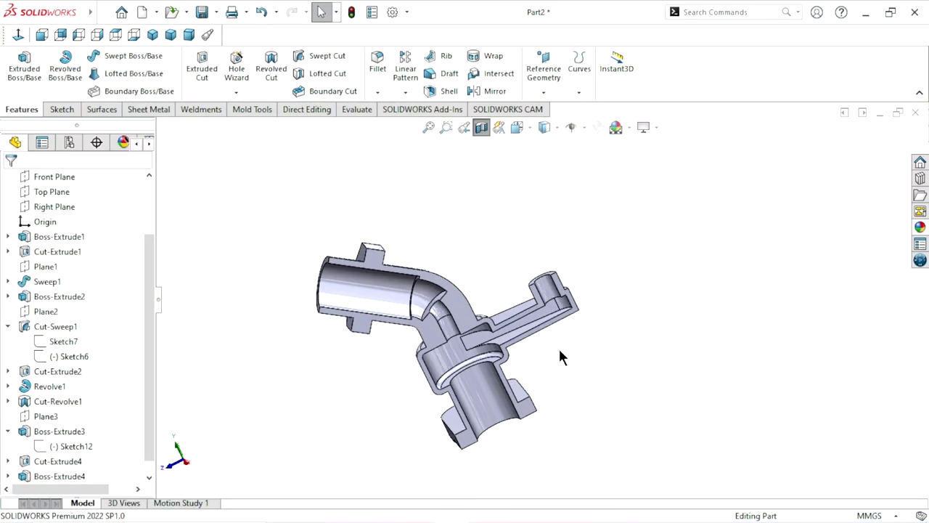
mouse_move(502, 376)
middle_down()
mouse_move(550, 322)
mouse_move(556, 286)
mouse_move(578, 397)
mouse_move(623, 361)
mouse_move(594, 299)
middle_up()
scroll(513, 331, up, 3)
scroll(514, 330, down, 5)
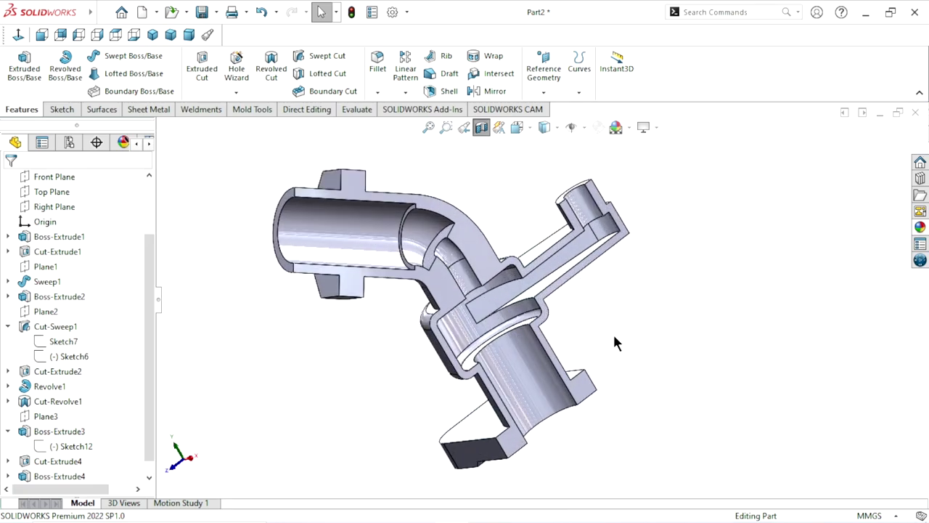
mouse_move(614, 342)
middle_down()
mouse_move(531, 261)
mouse_move(521, 342)
mouse_move(556, 373)
mouse_move(283, 233)
middle_up()
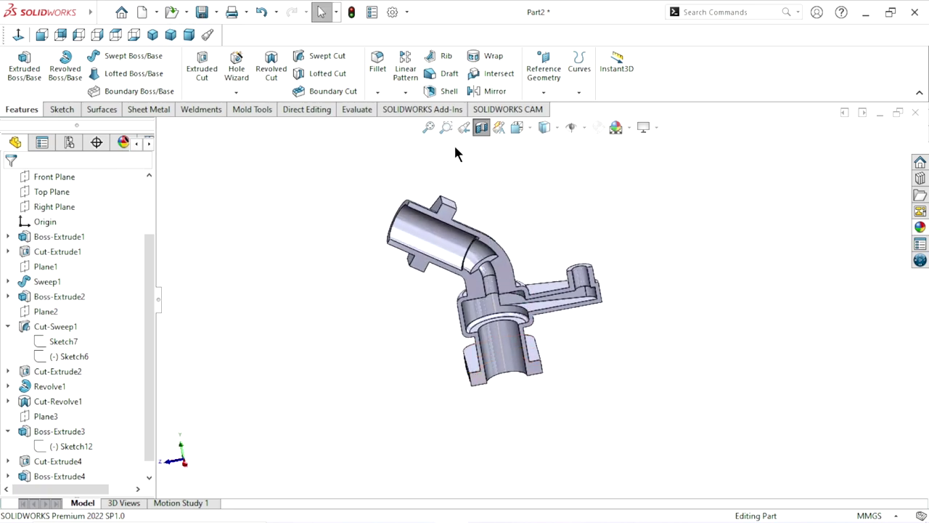
click(481, 128)
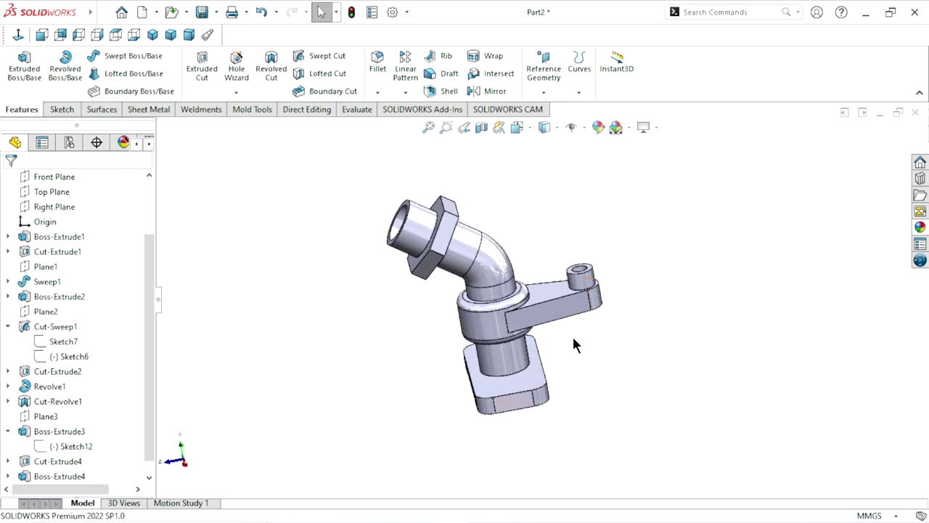
mouse_move(573, 345)
middle_down()
mouse_move(592, 345)
mouse_move(542, 326)
mouse_move(571, 386)
mouse_move(655, 338)
mouse_move(660, 414)
middle_up()
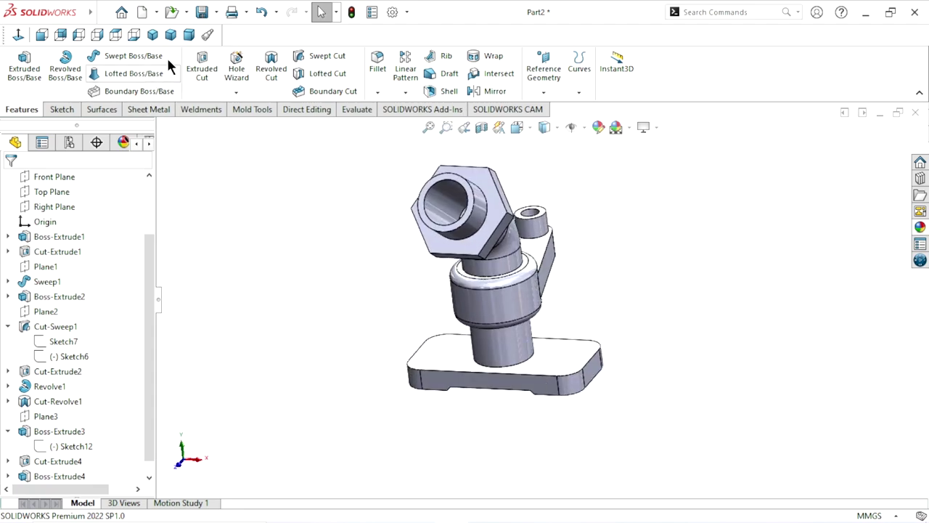
Select the base flange's top face and view it straight on
click(171, 33)
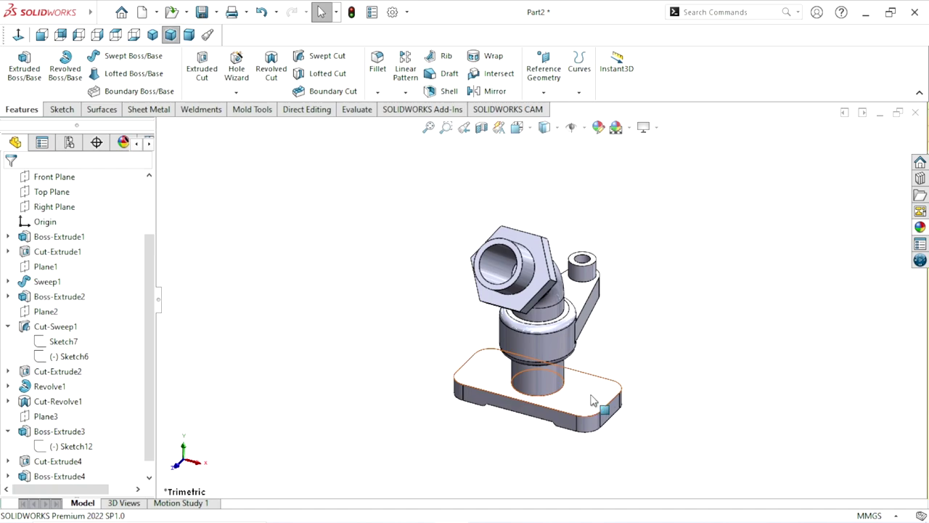
scroll(591, 407, down, 4)
click(354, 333)
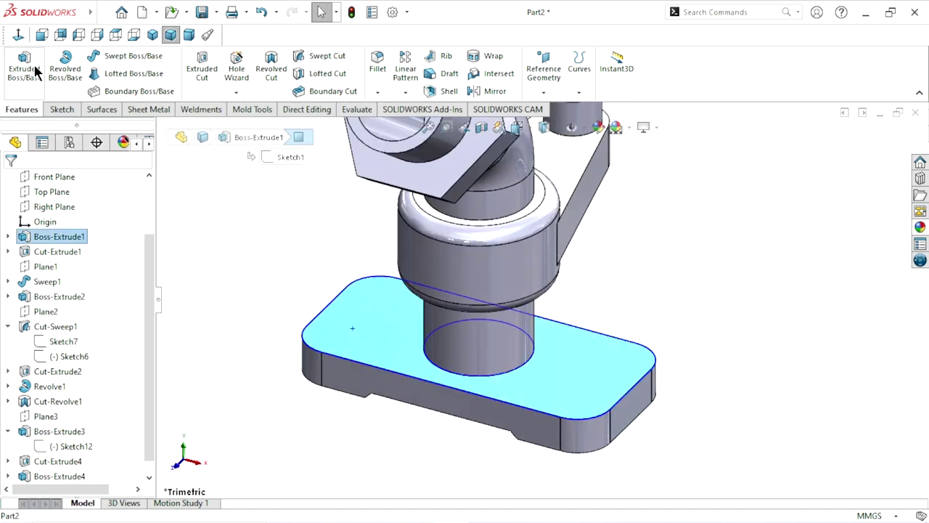
click(20, 36)
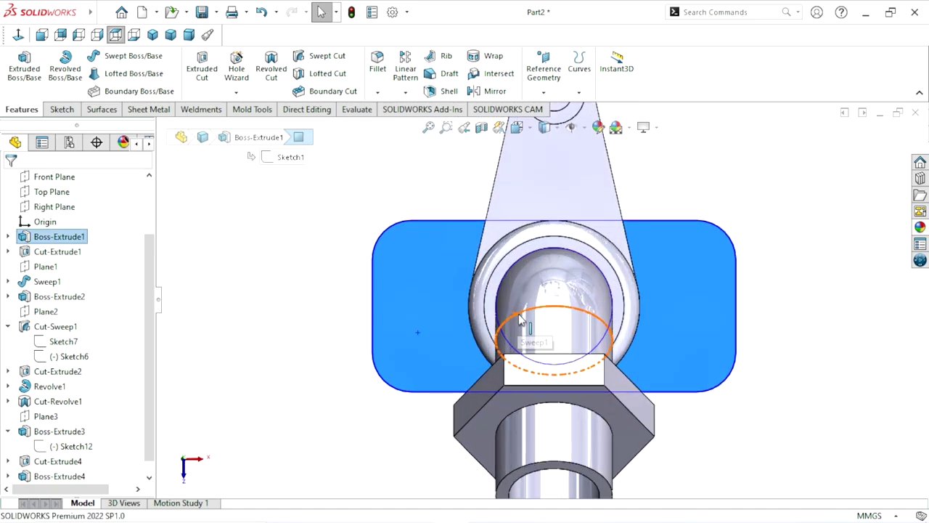
Start a Hole Wizard counterbore: ANSI Metric, Pan Cross Head, M8, Normal fit
click(236, 92)
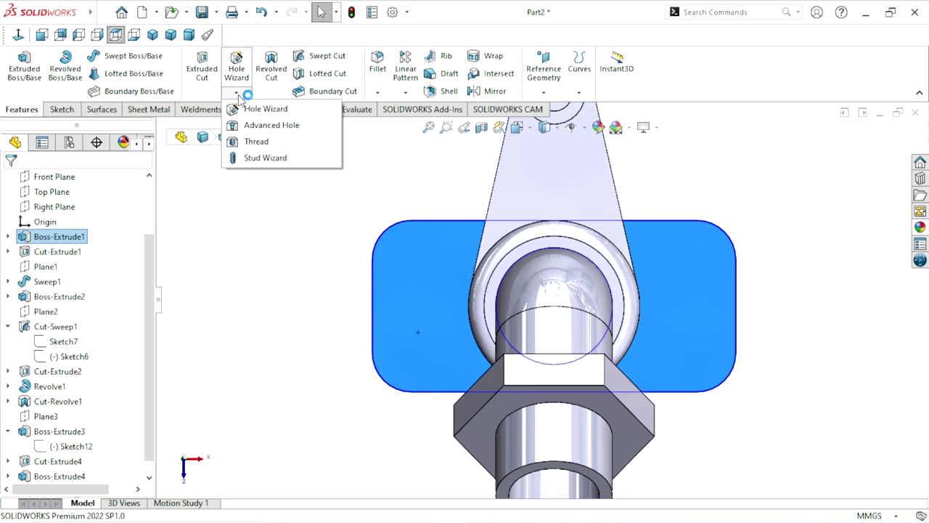
click(236, 67)
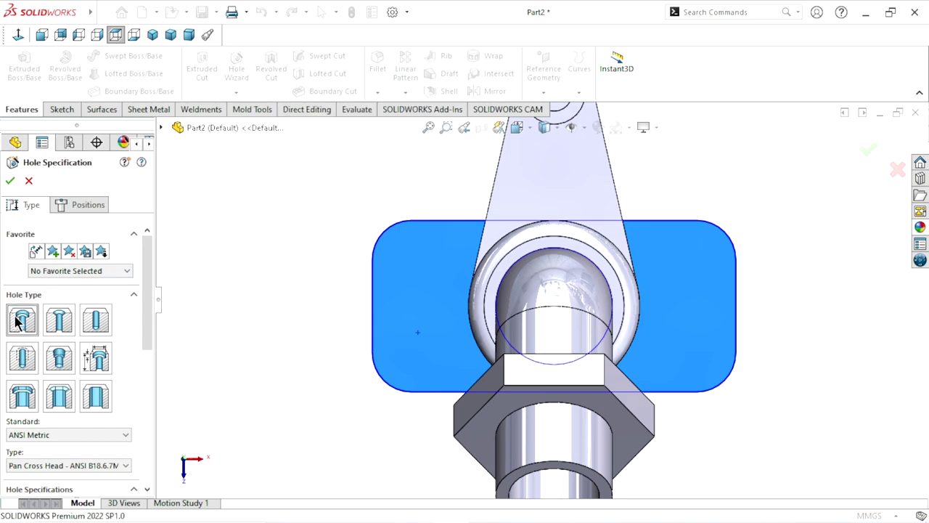
scroll(145, 312, down, 5)
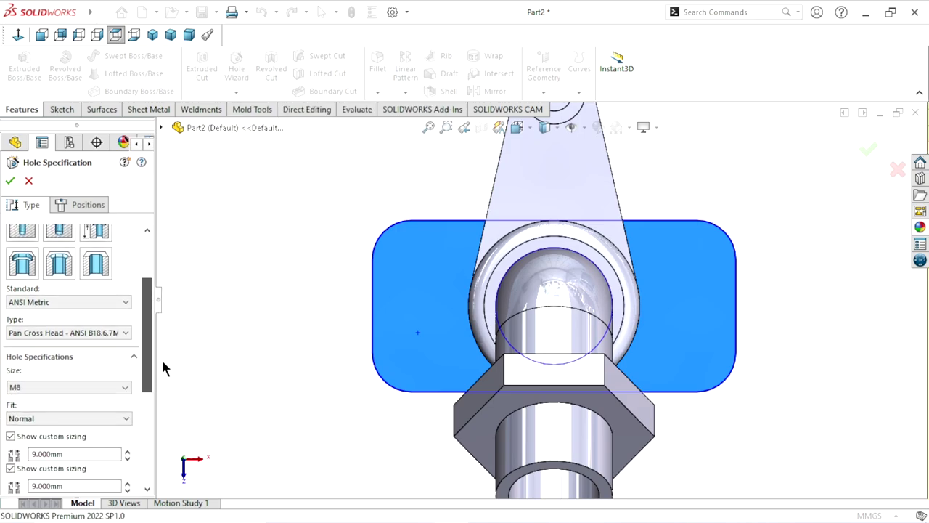
scroll(134, 334, down, 2)
click(114, 294)
click(114, 299)
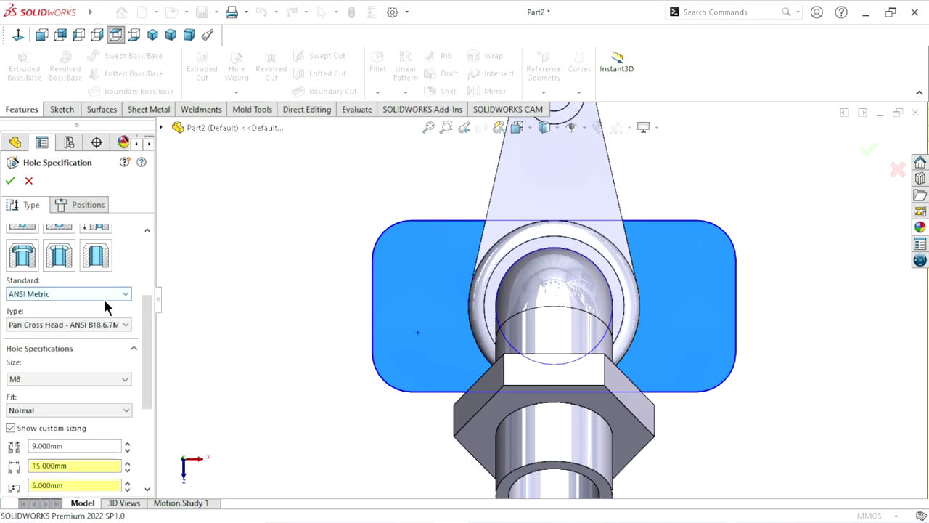
click(77, 326)
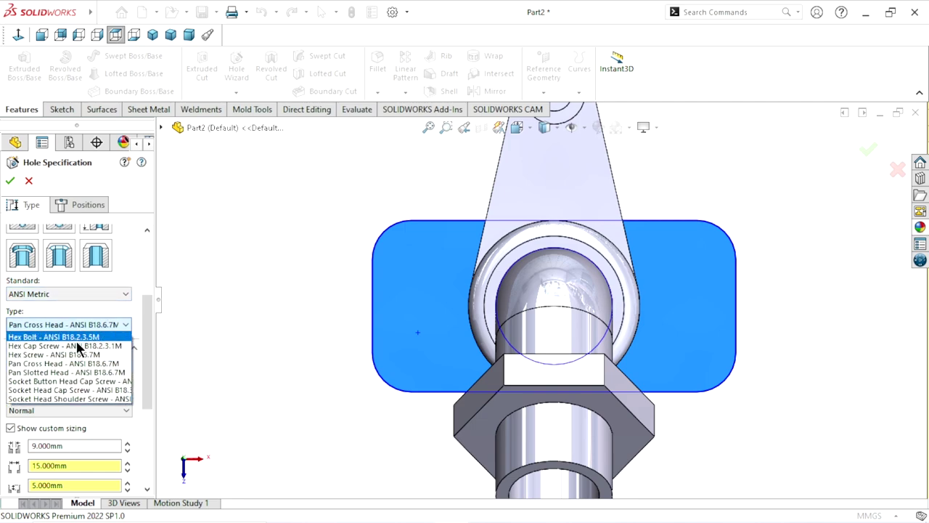
click(61, 363)
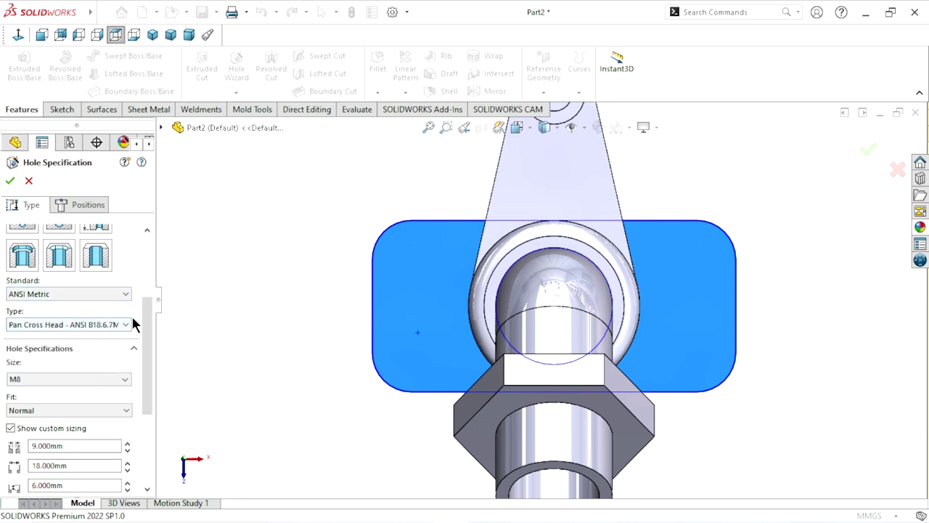
scroll(145, 310, down, 2)
scroll(116, 313, down, 1)
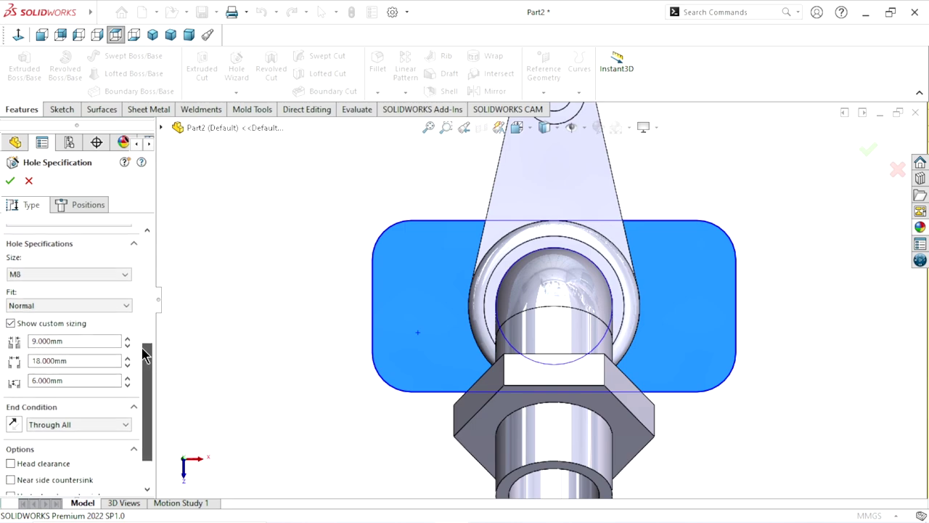
click(102, 276)
click(23, 365)
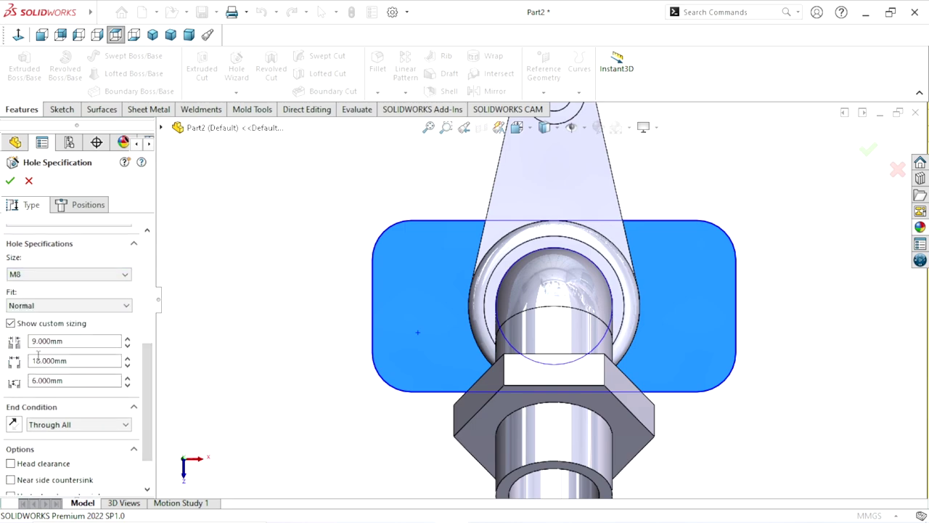
click(118, 307)
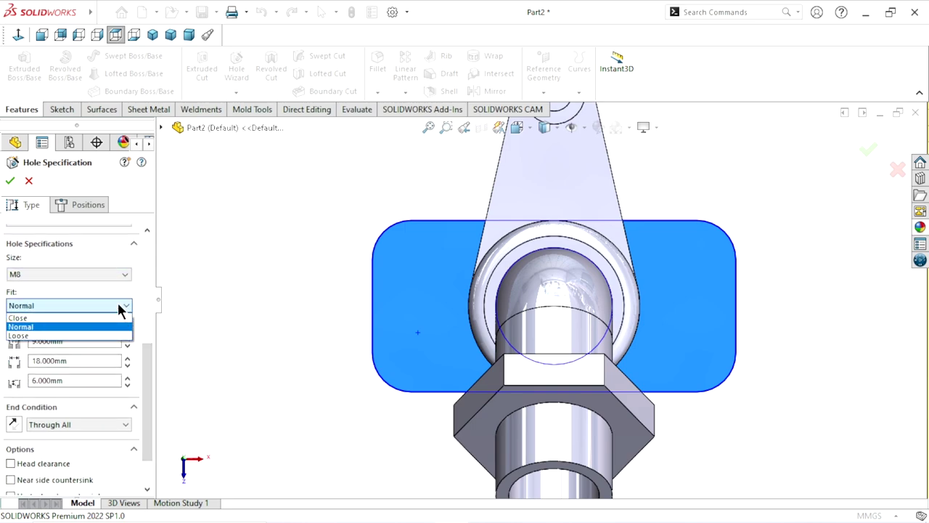
click(121, 309)
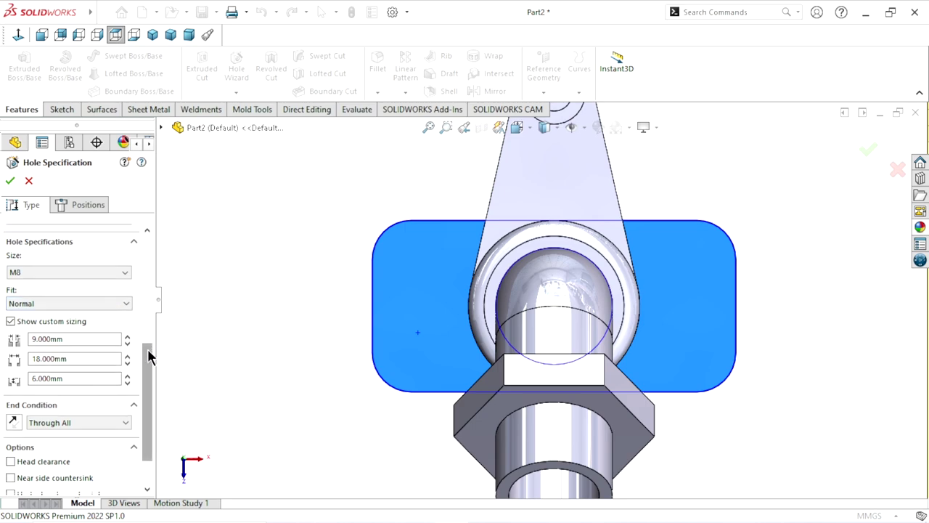
Set a custom 15 mm wide, 5 mm deep counterbore with Through All end condition
scroll(128, 355, down, 1)
click(82, 303)
text(5)
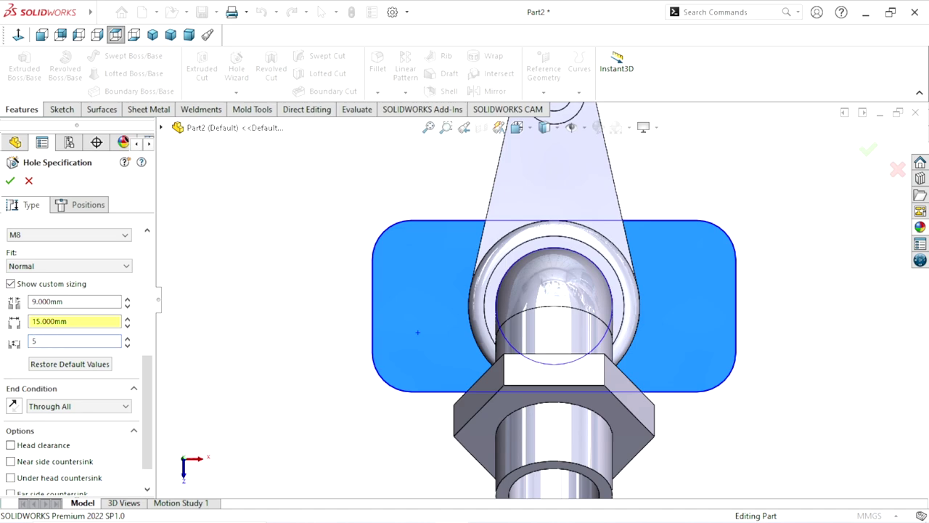
key(Return)
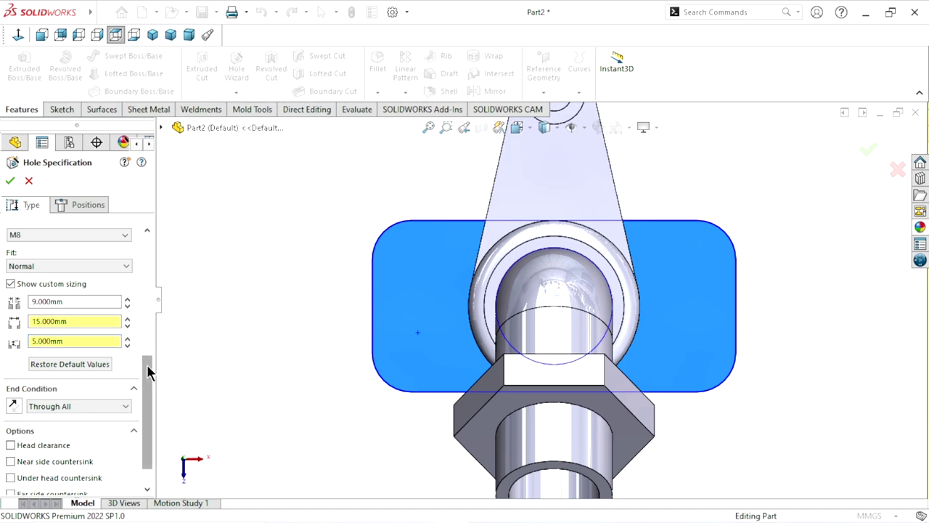
scroll(111, 398, down, 1)
click(97, 386)
click(97, 386)
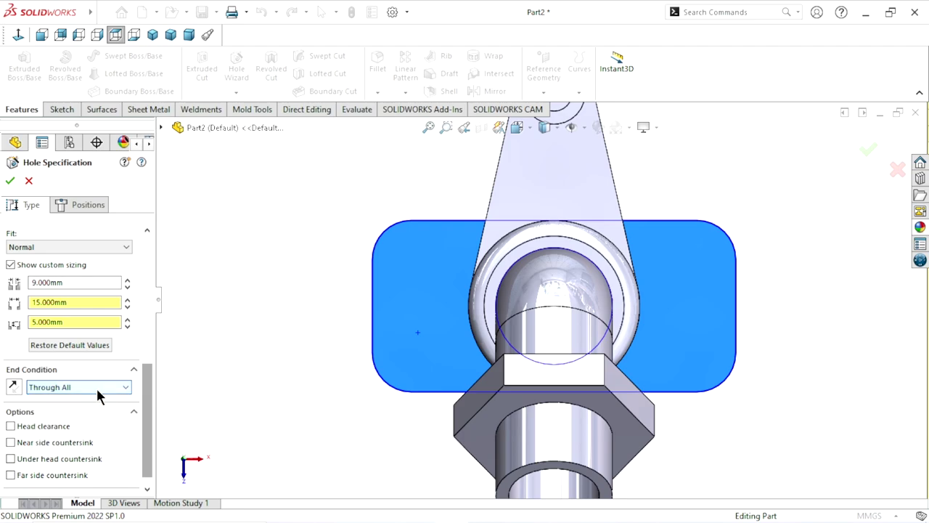
scroll(142, 414, up, 2)
scroll(131, 334, up, 5)
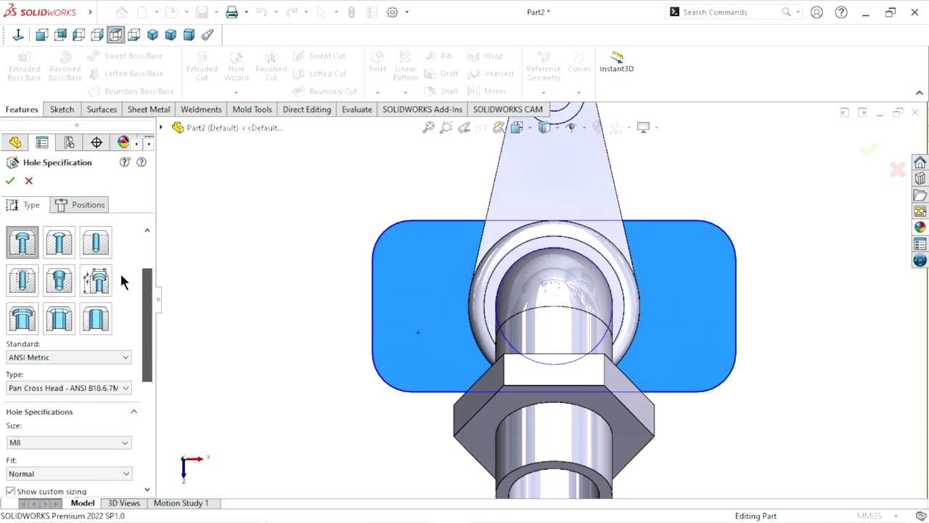
click(96, 205)
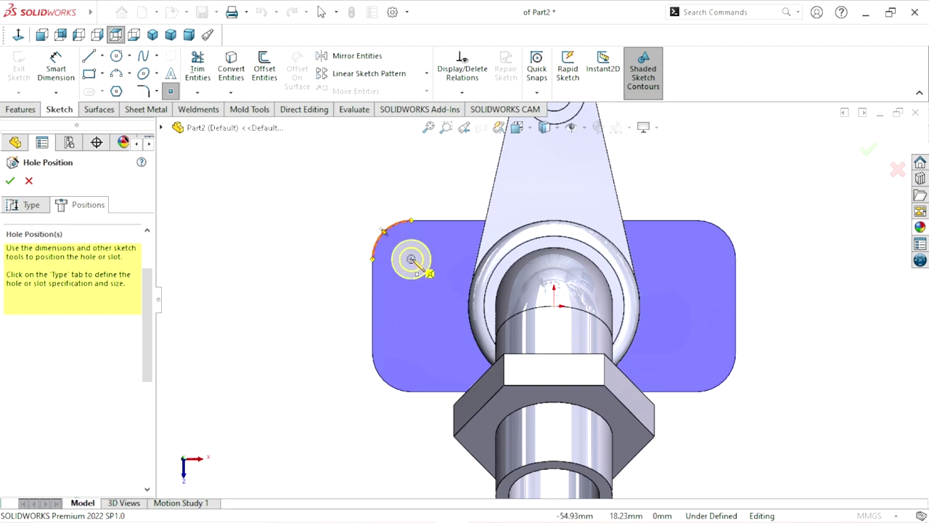
Snap hole centres to the upper-left, lower-left, upper-right and lower-right corner arcs, then accept
click(411, 260)
click(389, 386)
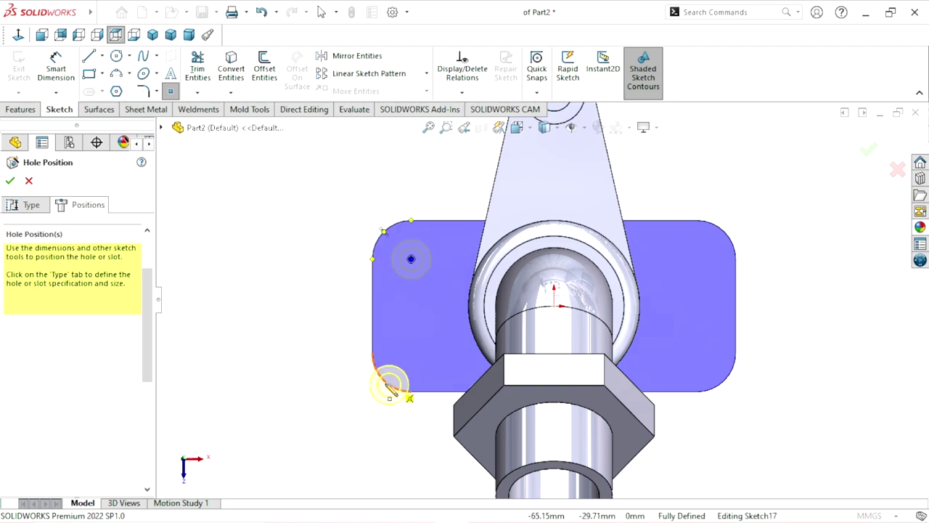
click(411, 353)
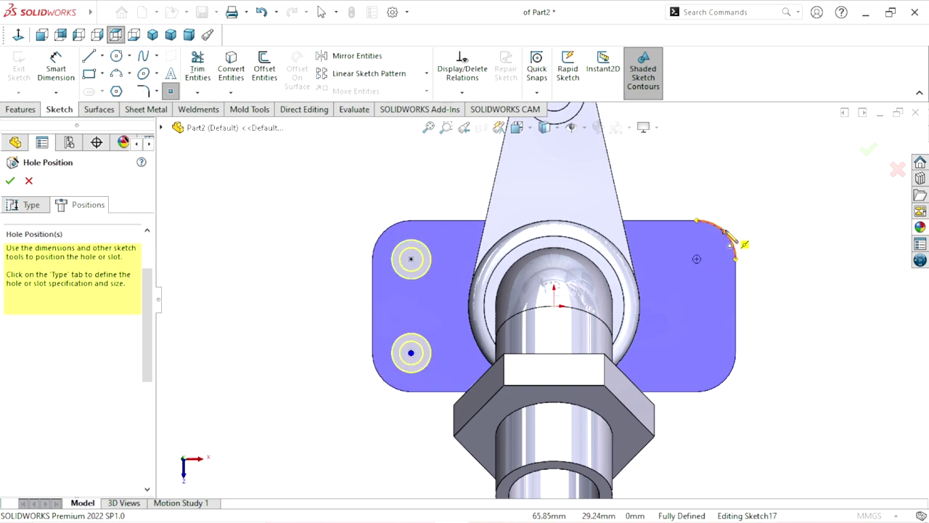
click(697, 259)
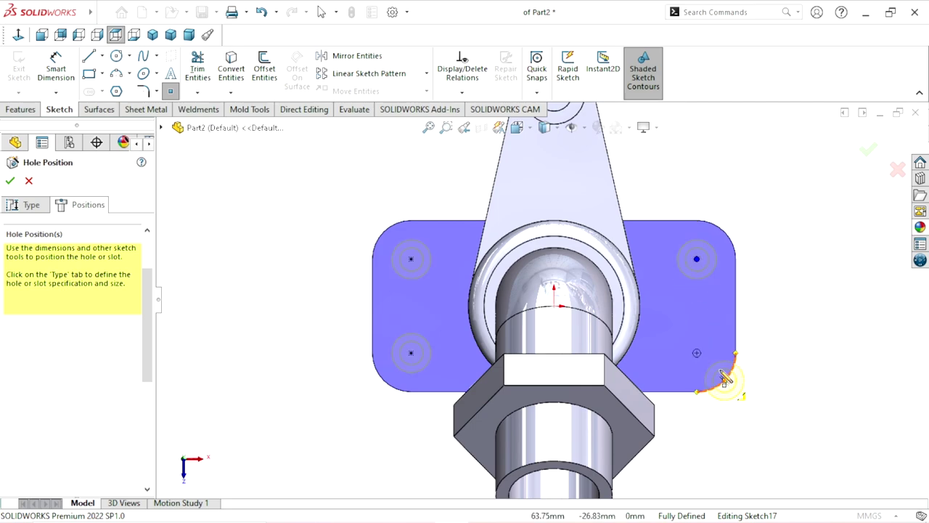
click(697, 354)
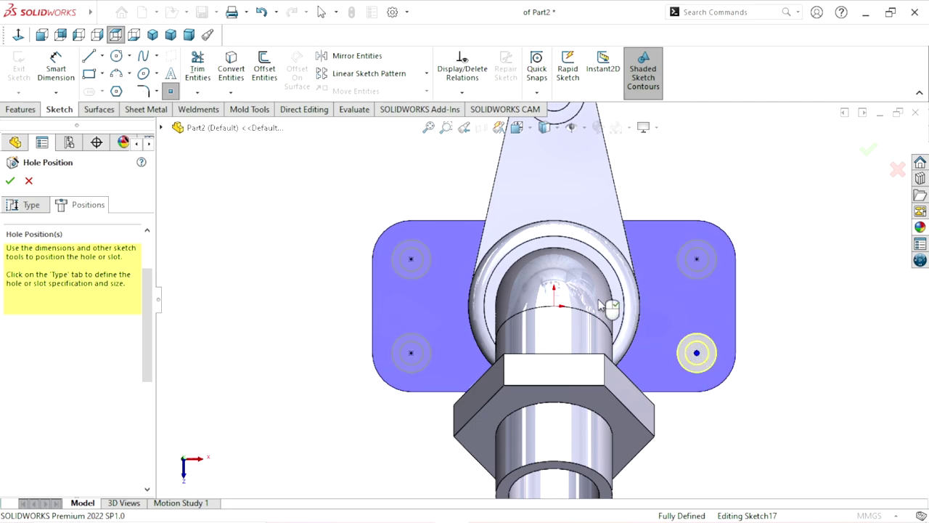
click(10, 182)
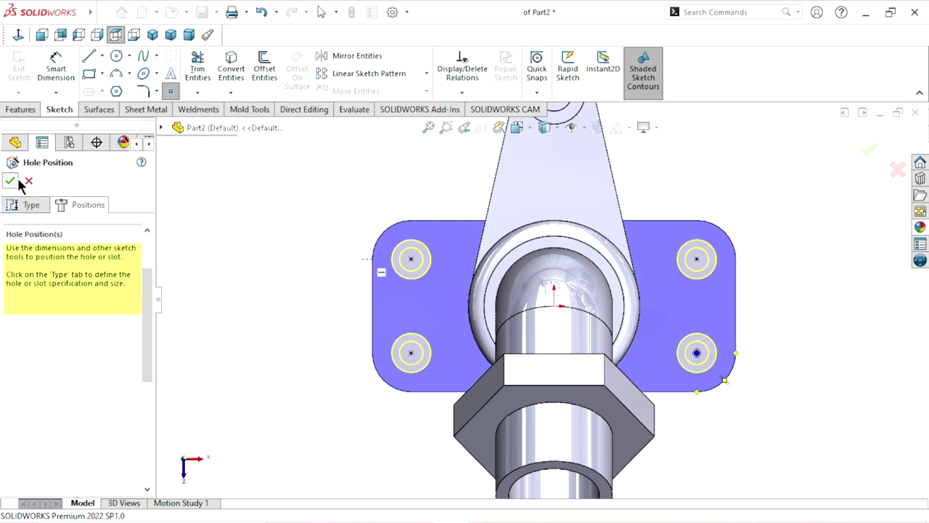
mouse_move(421, 332)
middle_down()
mouse_move(524, 242)
mouse_move(592, 363)
middle_up()
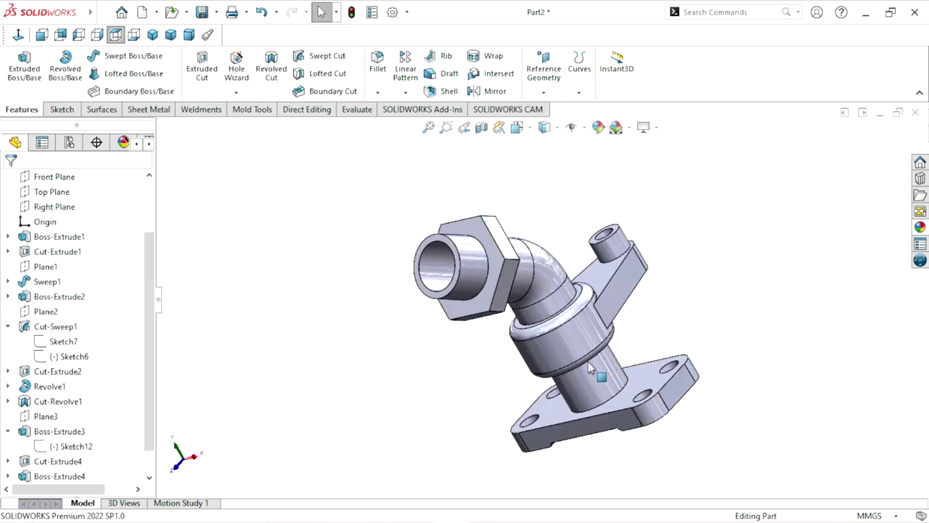
scroll(592, 363, down, 3)
scroll(592, 330, down, 3)
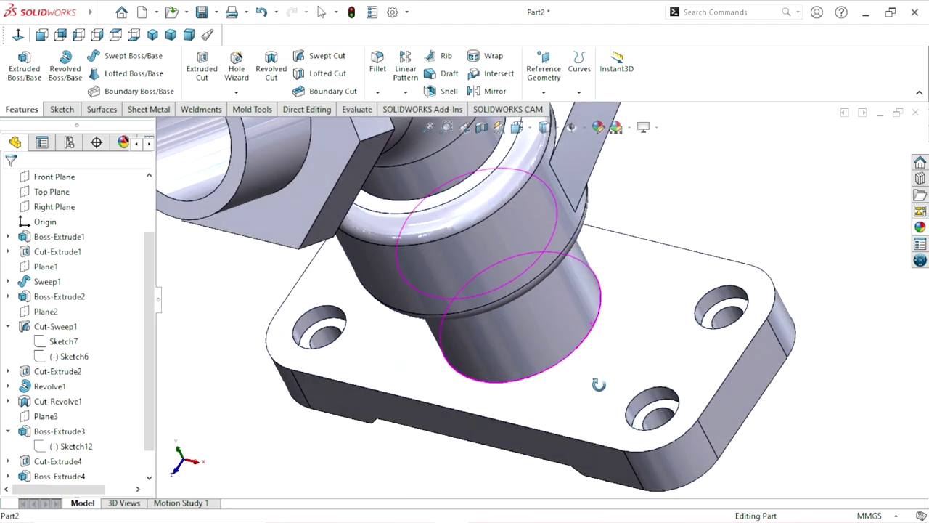
scroll(596, 383, up, 5)
scroll(594, 386, down, 3)
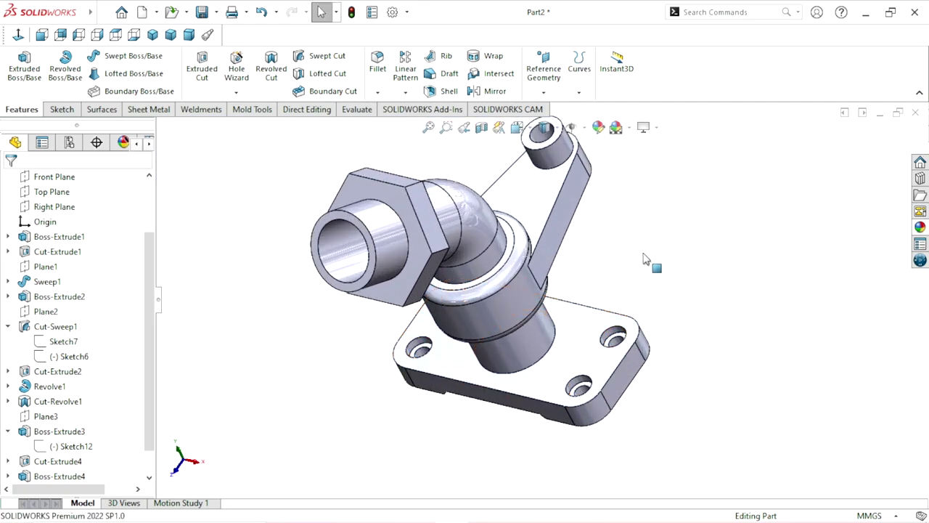
scroll(606, 294, up, 2)
middle_drag(605, 294, 570, 321)
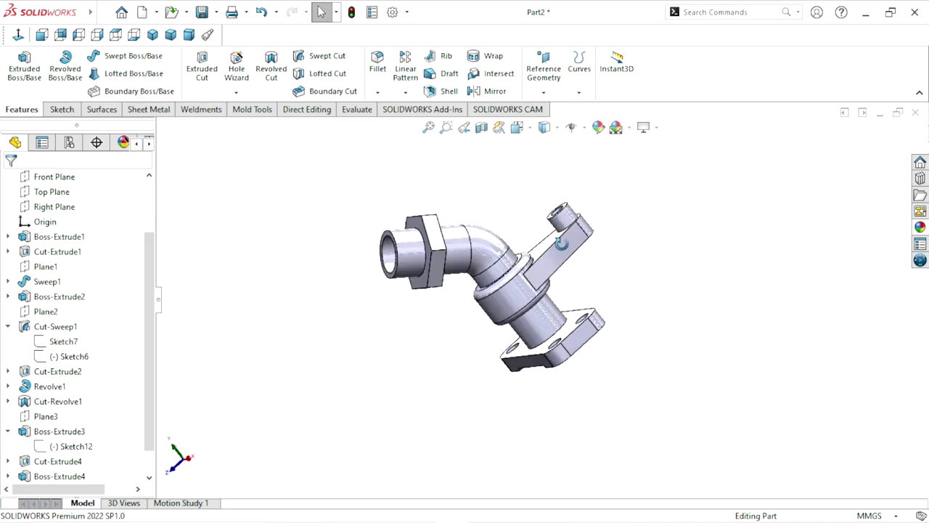
scroll(570, 322, down, 2)
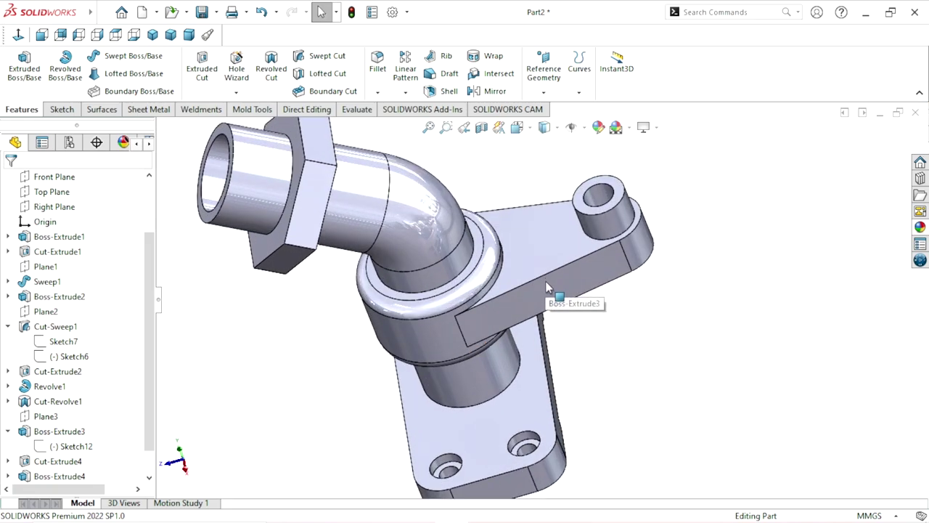
scroll(550, 301, down, 2)
scroll(524, 312, up, 2)
scroll(566, 278, down, 1)
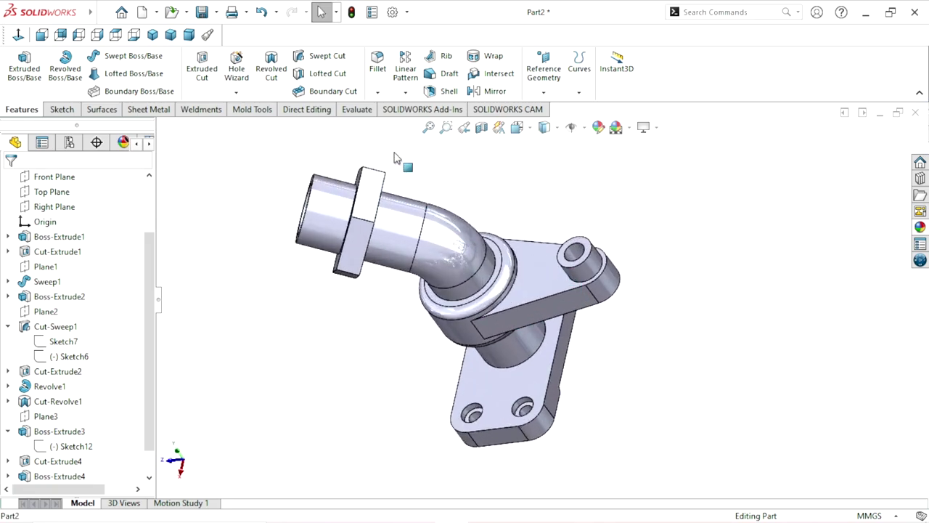
Fillet the upper and lower arm-to-boss curved edges at 2 mm radius, then return to isometric
click(378, 72)
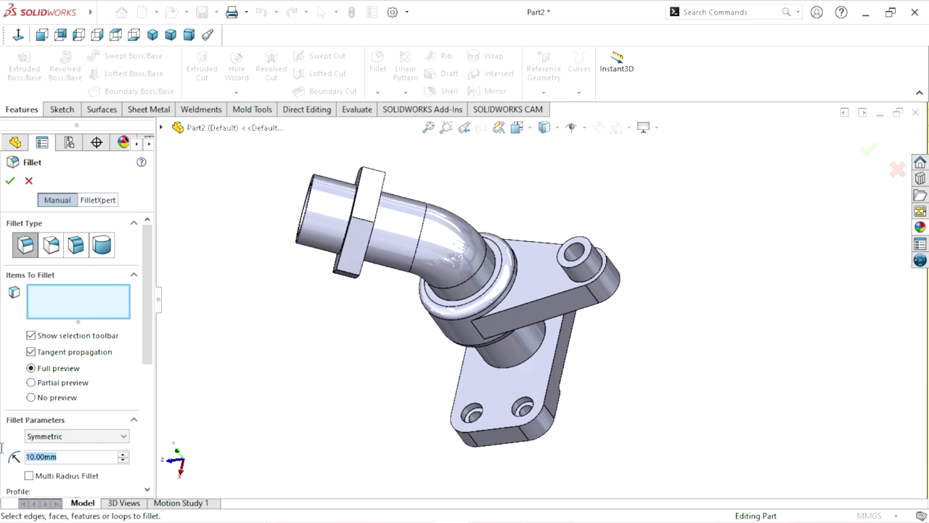
text(2)
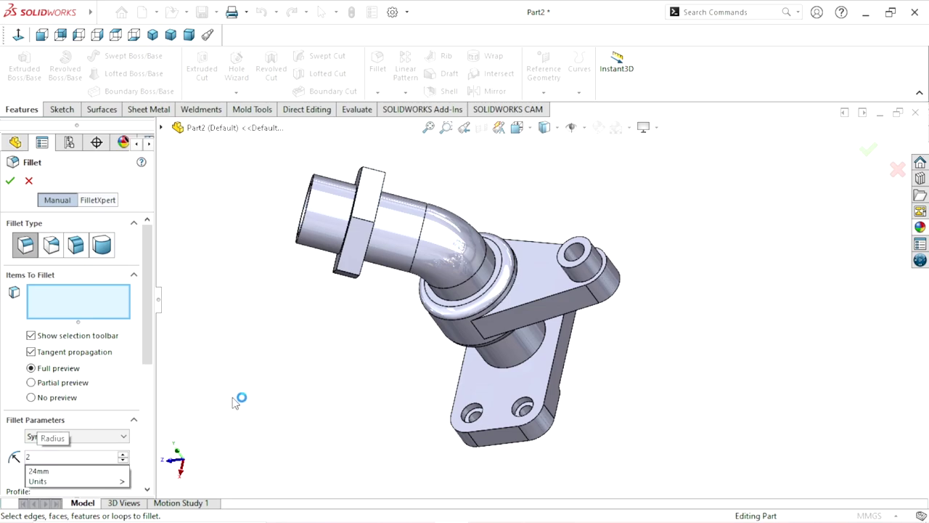
key(Return)
scroll(537, 305, down, 3)
scroll(523, 280, down, 3)
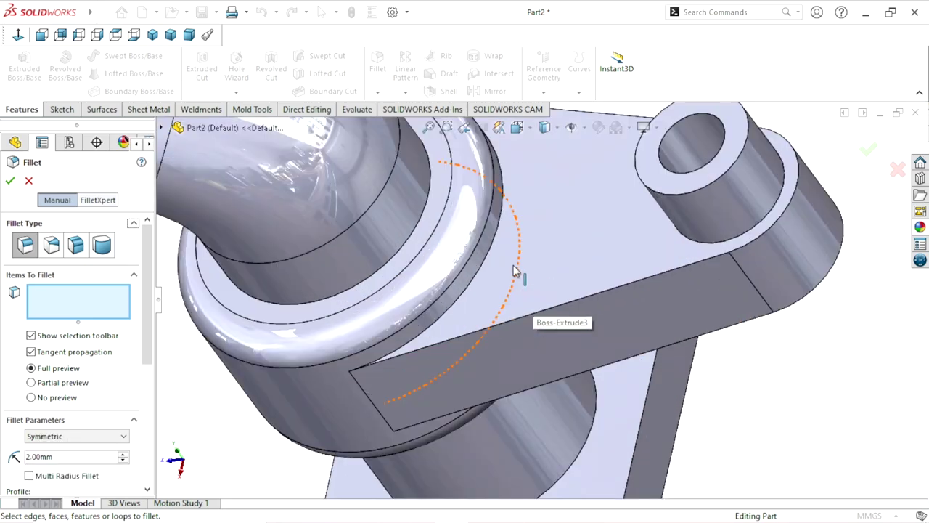
click(487, 258)
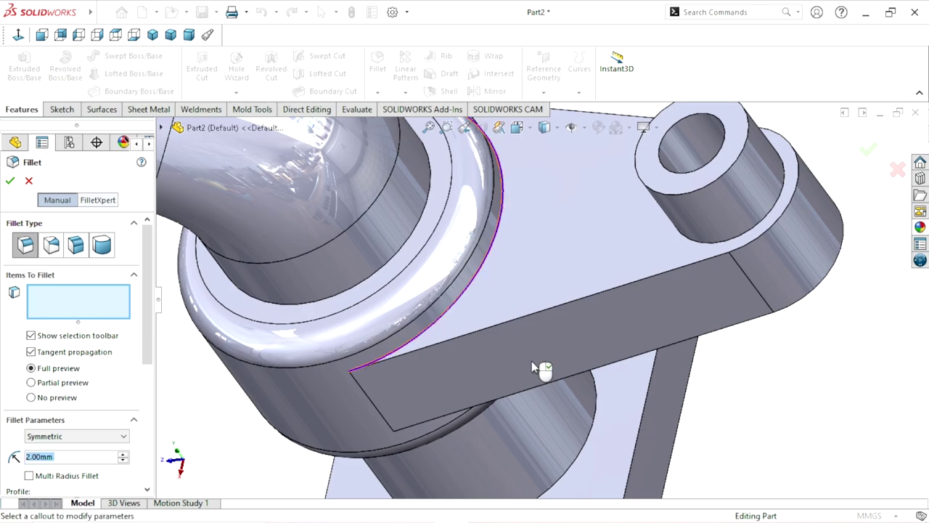
scroll(533, 360, up, 3)
middle_drag(553, 373, 529, 297)
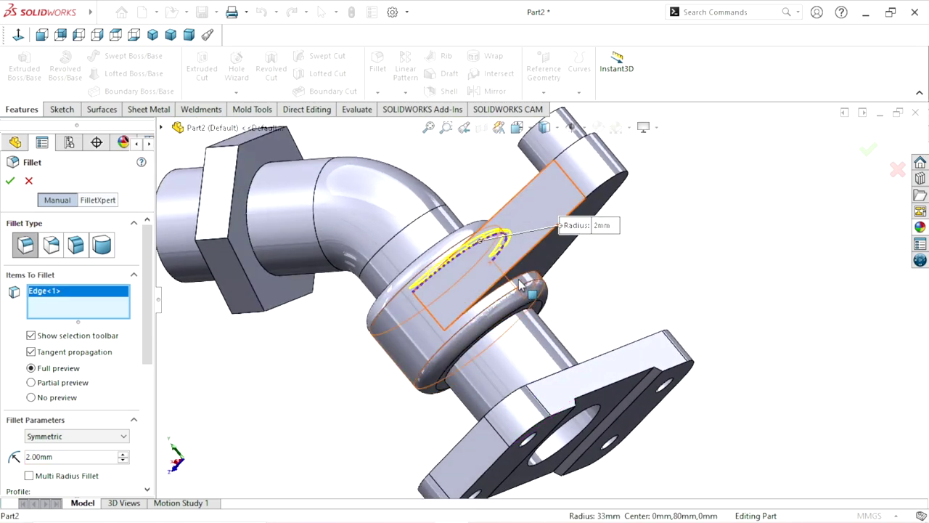
click(516, 278)
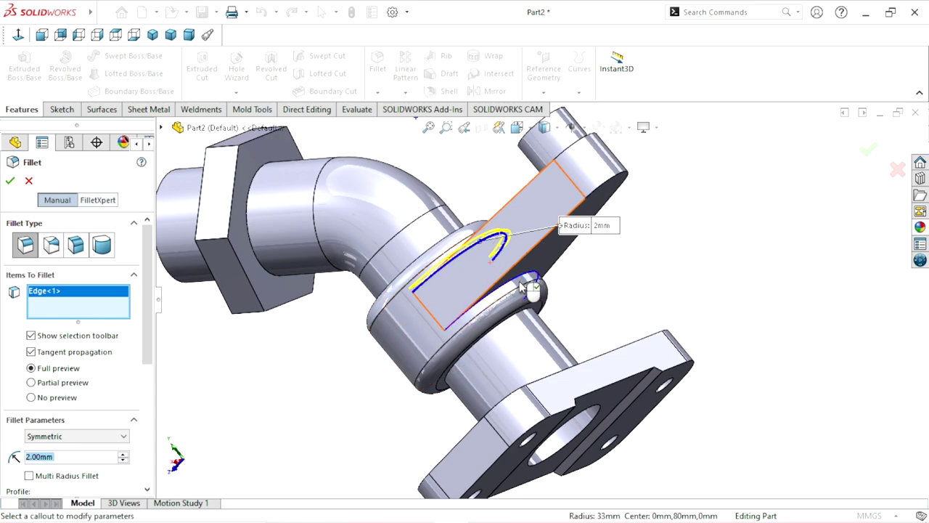
click(8, 182)
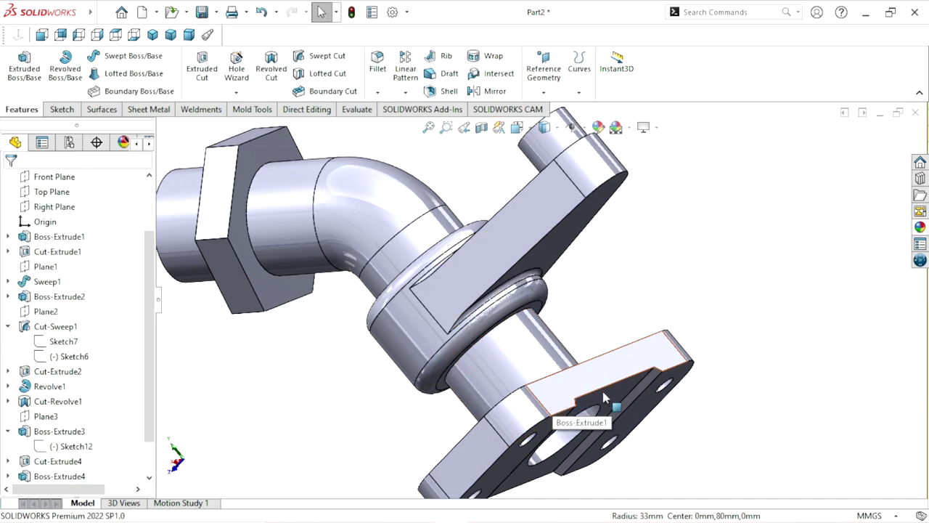
key(ctrl+7)
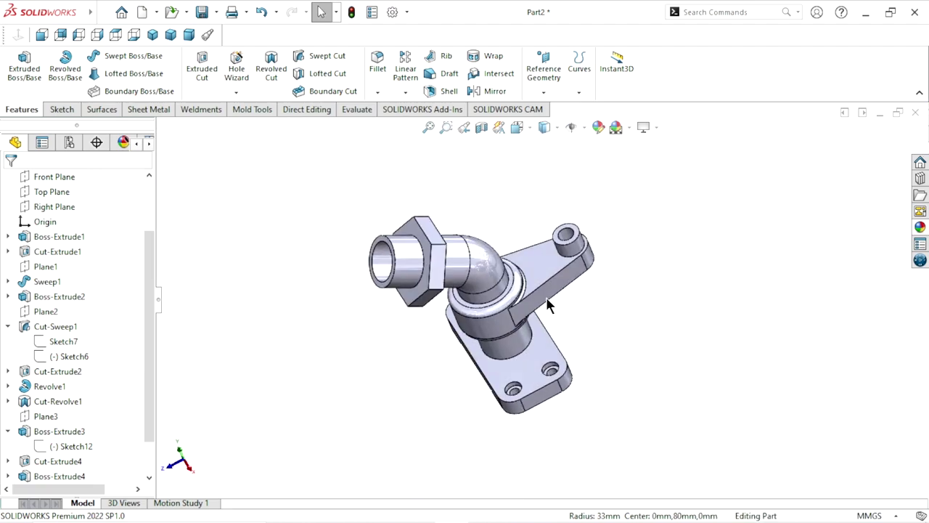
Start a chamfer with a 1 mm distance and 45° angle
click(378, 93)
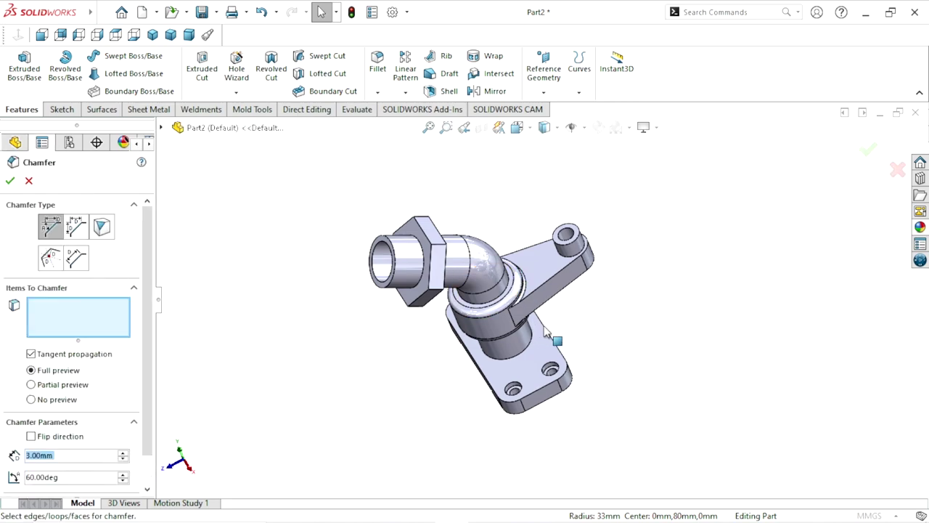
scroll(559, 312, down, 2)
scroll(571, 291, down, 2)
scroll(560, 245, down, 3)
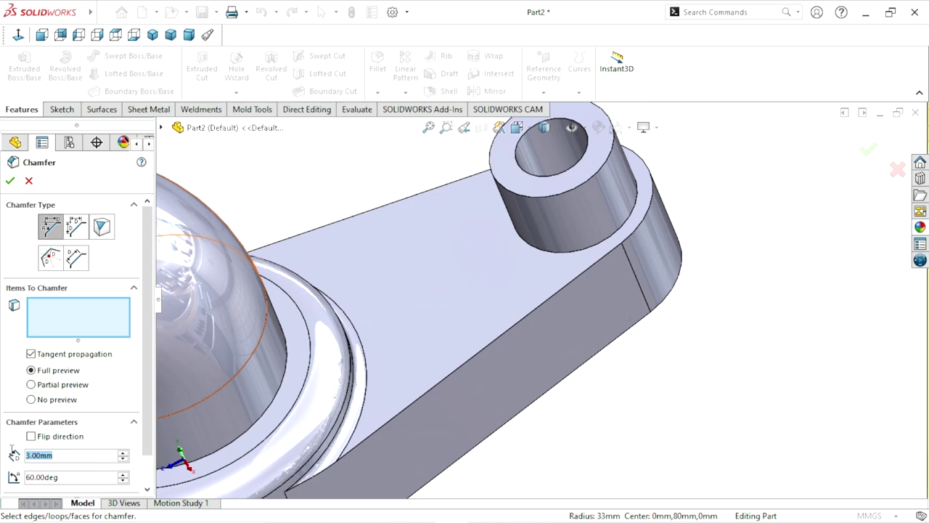
text(1)
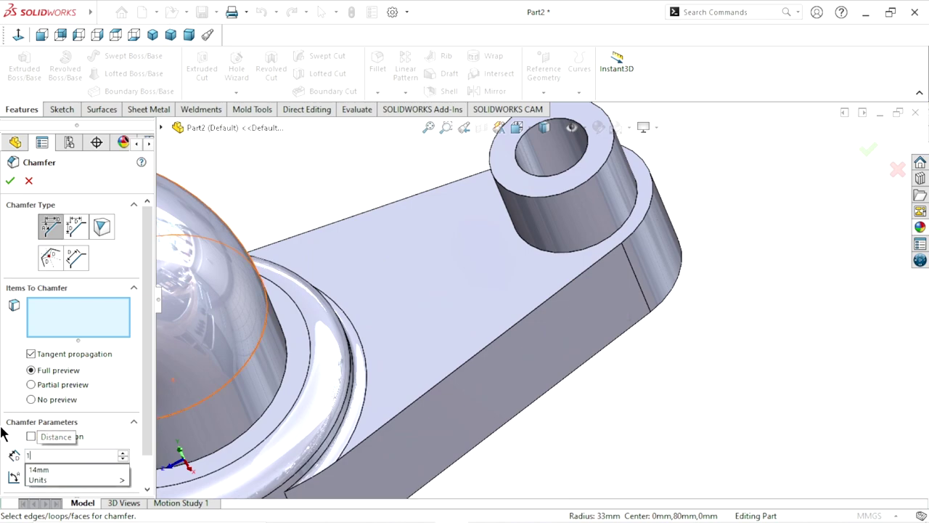
key(Return)
drag(68, 481, 2, 478)
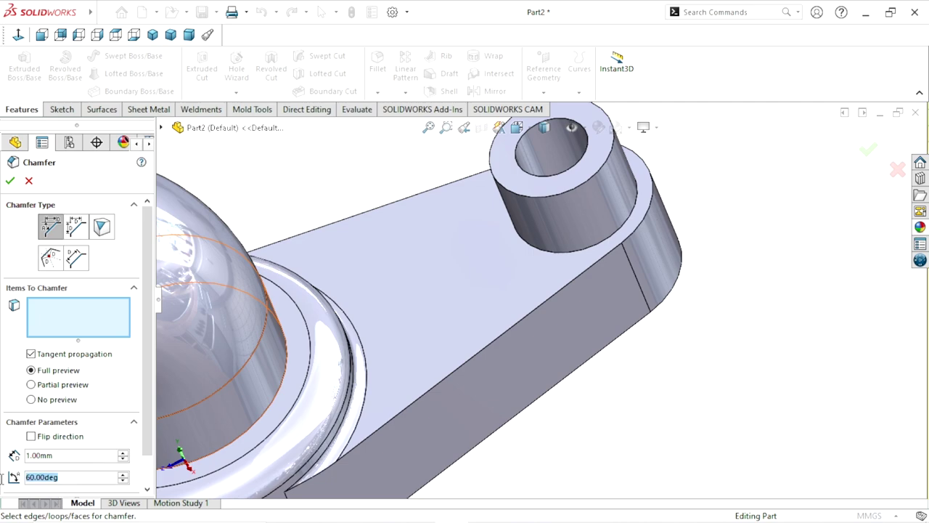
text(45)
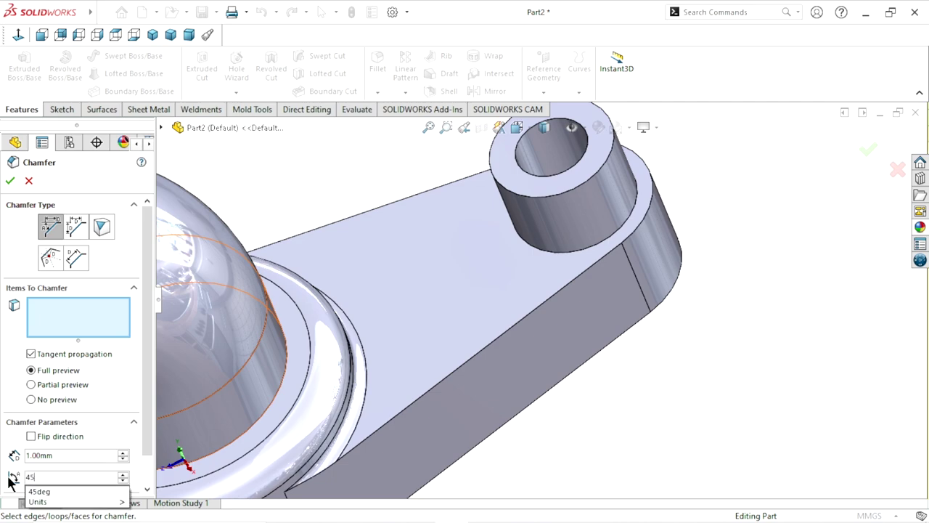
key(Return)
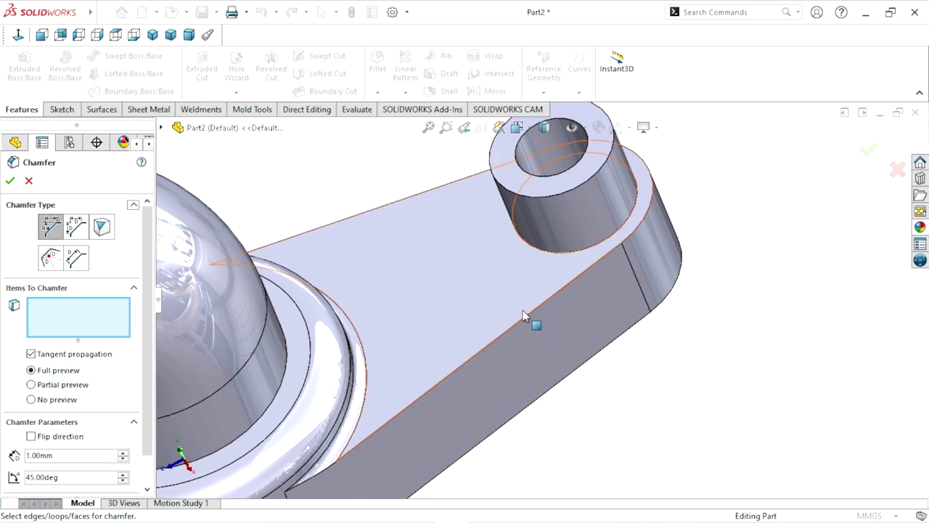
Select the lever arm's long upper and lower edges and the boss's top circular edge
click(526, 323)
click(525, 324)
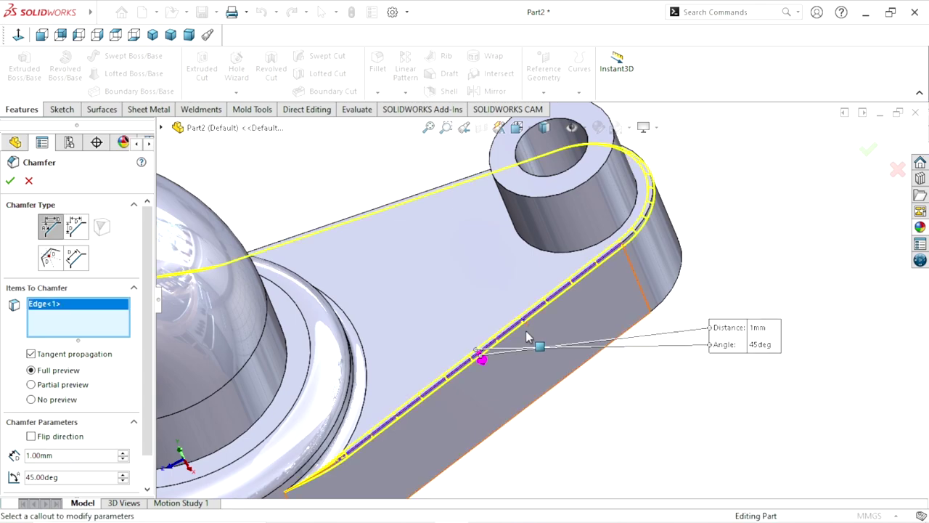
scroll(580, 258, up, 5)
scroll(570, 246, down, 4)
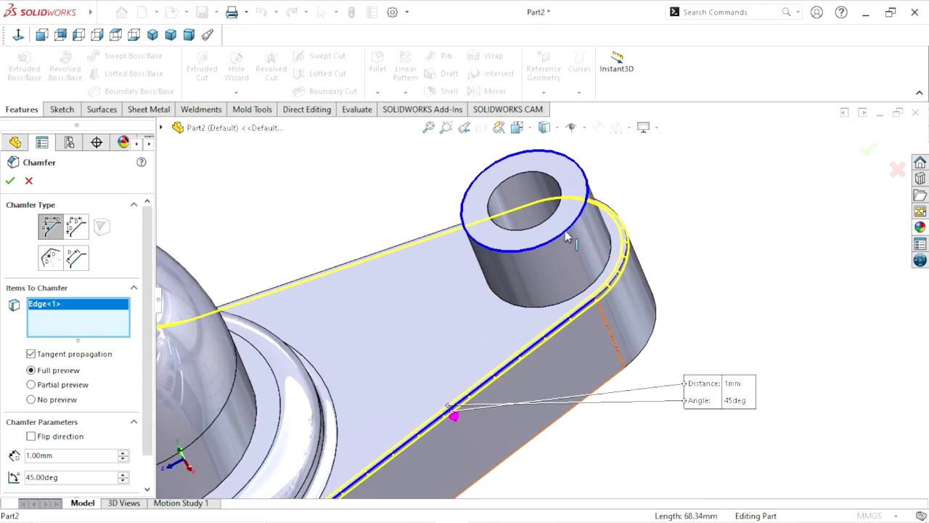
click(565, 231)
scroll(642, 329, up, 3)
mouse_move(602, 384)
middle_down()
mouse_move(569, 255)
mouse_move(556, 252)
mouse_move(520, 273)
middle_up()
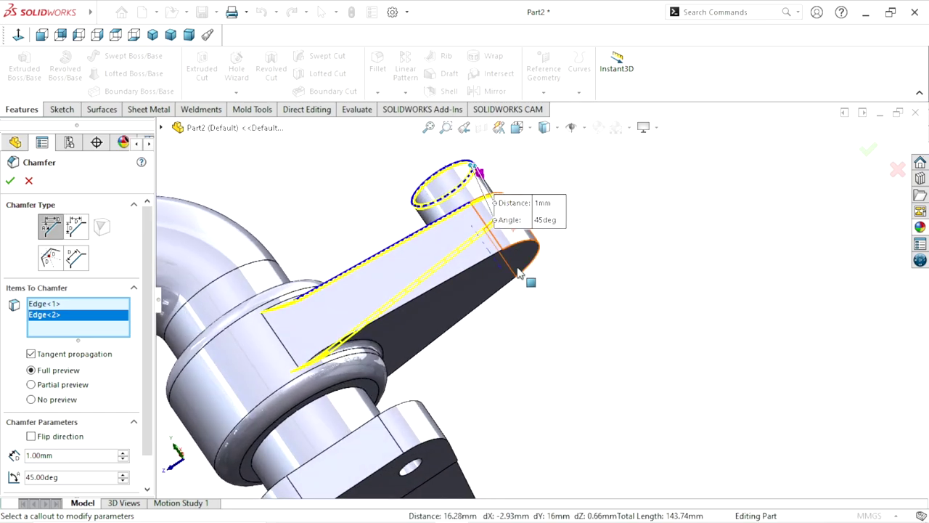
click(475, 269)
Add the flange base edge and the pipe's front circular edge, then apply the chamfer
scroll(522, 306, up, 5)
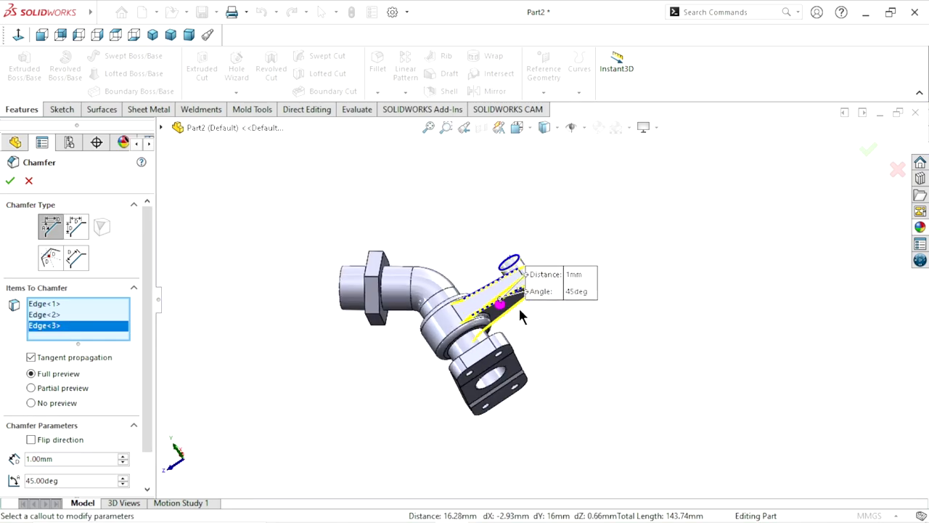
middle_drag(528, 276, 504, 390)
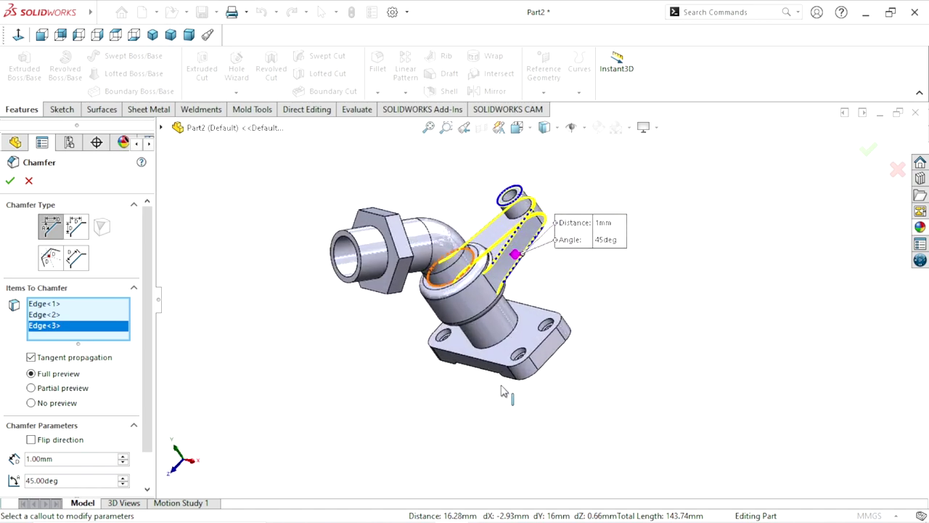
scroll(503, 390, down, 5)
click(500, 328)
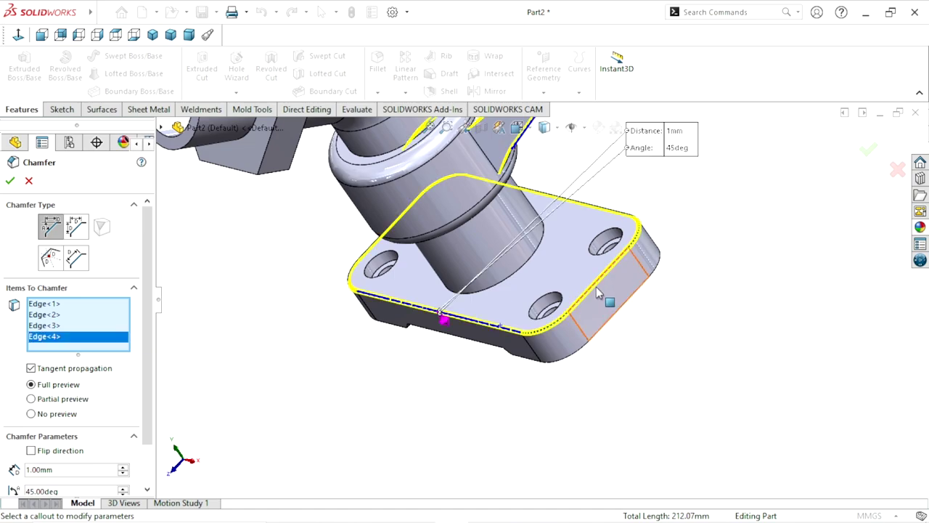
scroll(498, 349, up, 4)
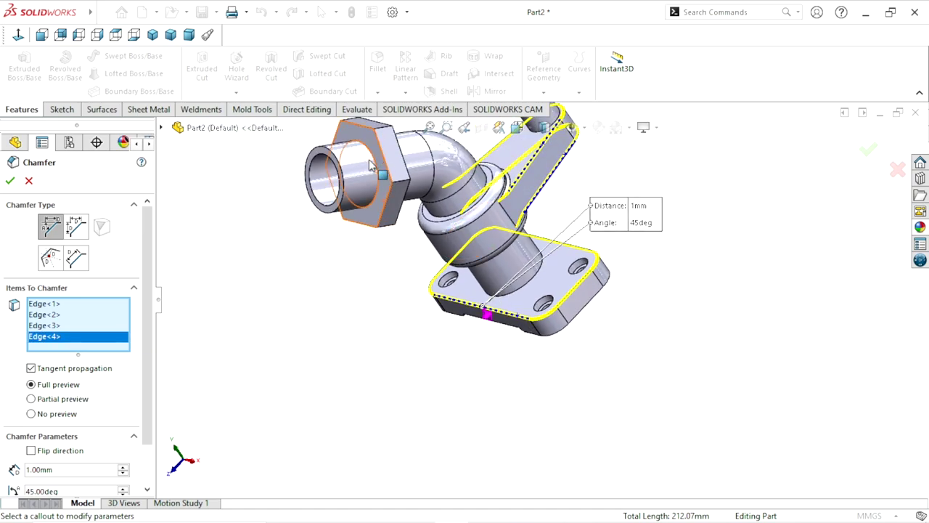
scroll(330, 192, down, 4)
click(326, 200)
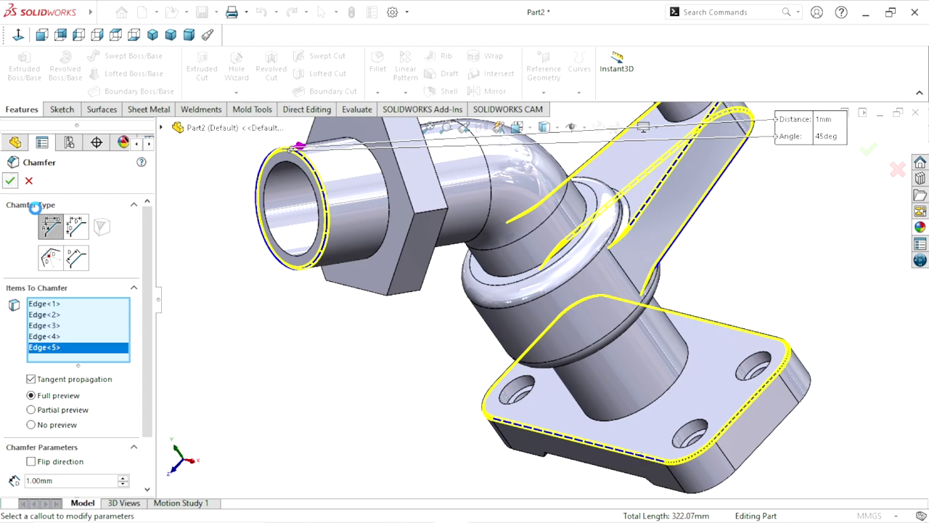
key(Return)
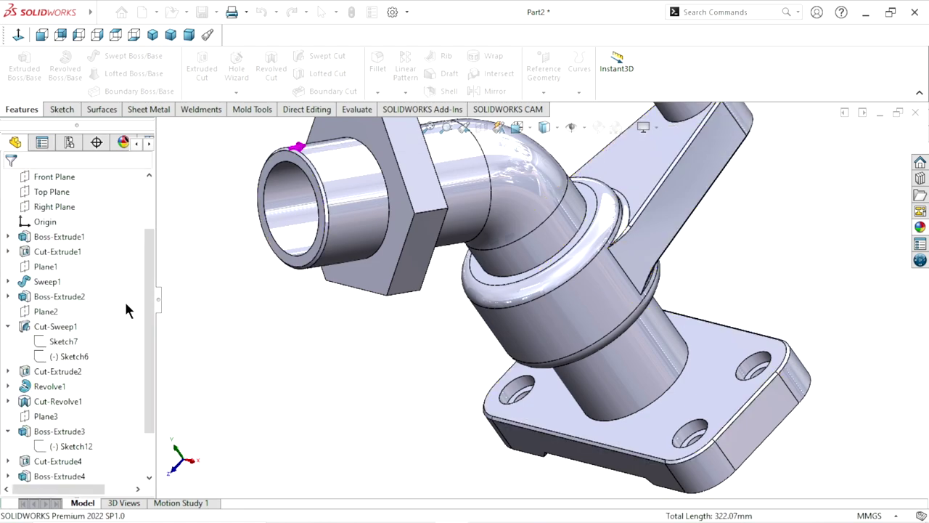
Reopen the Fillet1 feature for editing
key(f)
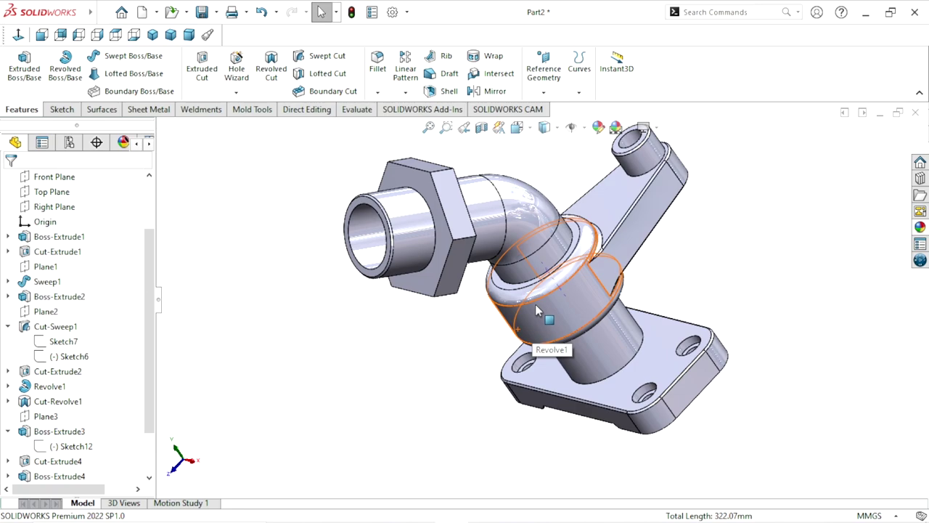
scroll(532, 315, up, 2)
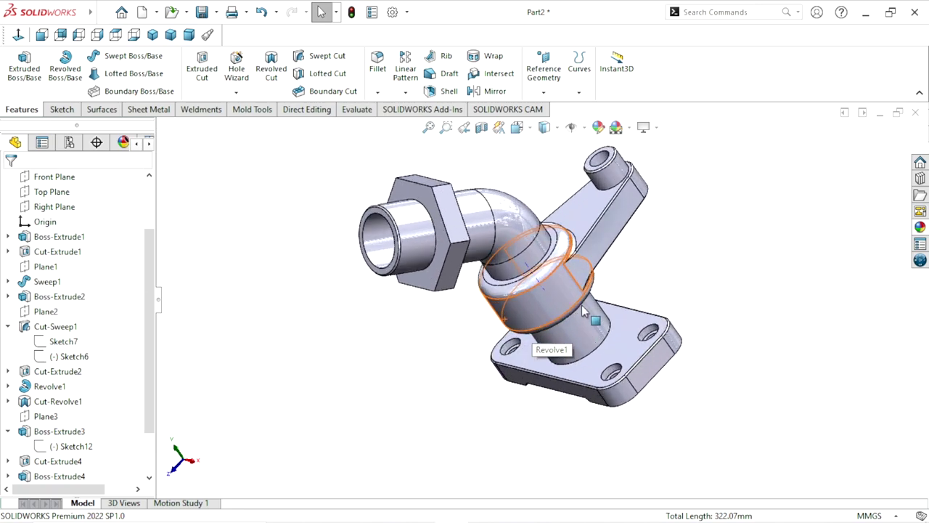
middle_drag(526, 340, 438, 336)
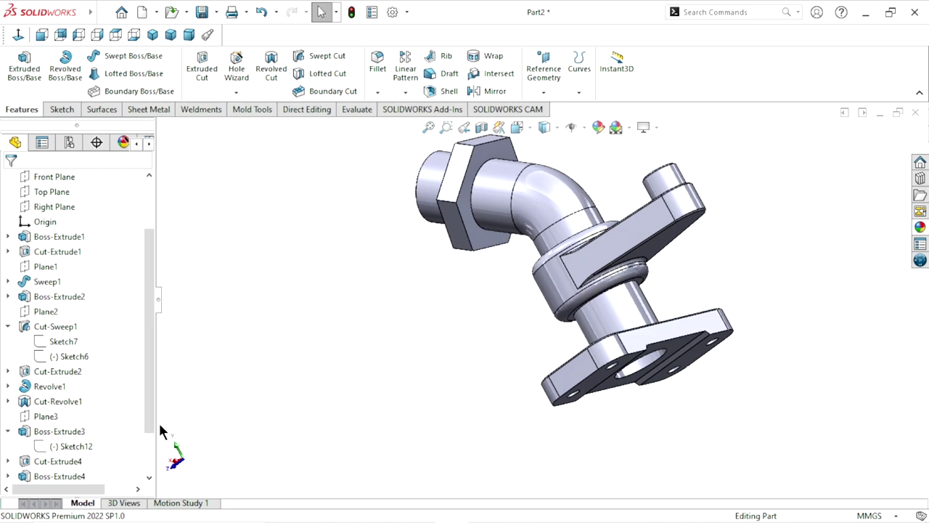
drag(151, 421, 154, 458)
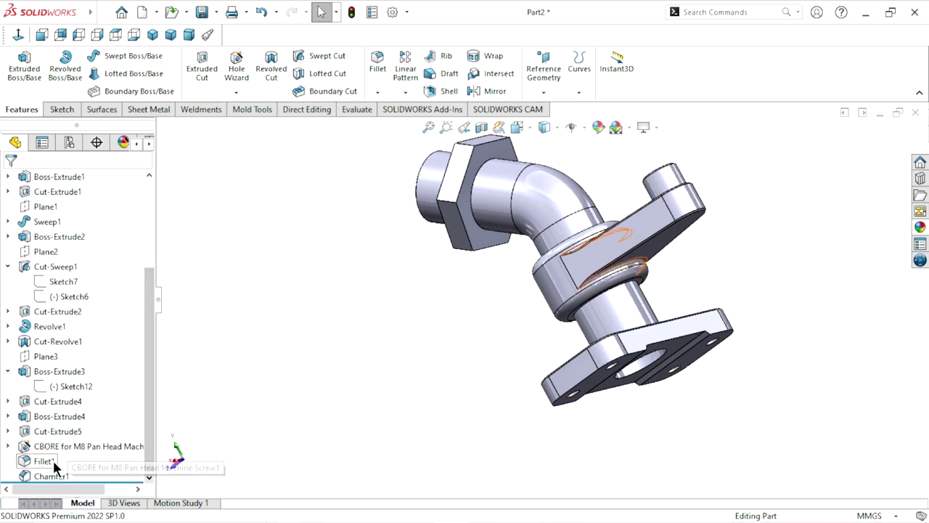
click(52, 458)
click(68, 424)
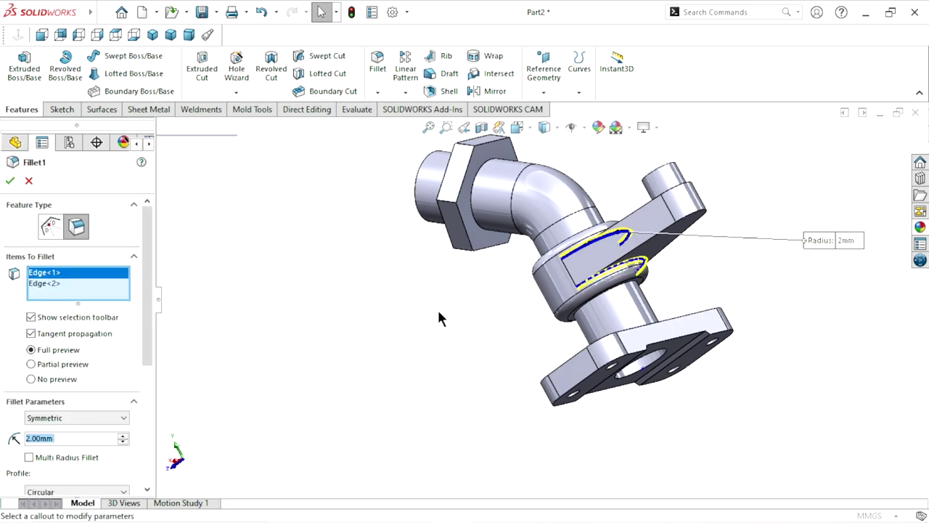
Add the lower circular edge and the edge by the hex nut, then apply the 2 mm fillet
middle_drag(446, 319, 480, 375)
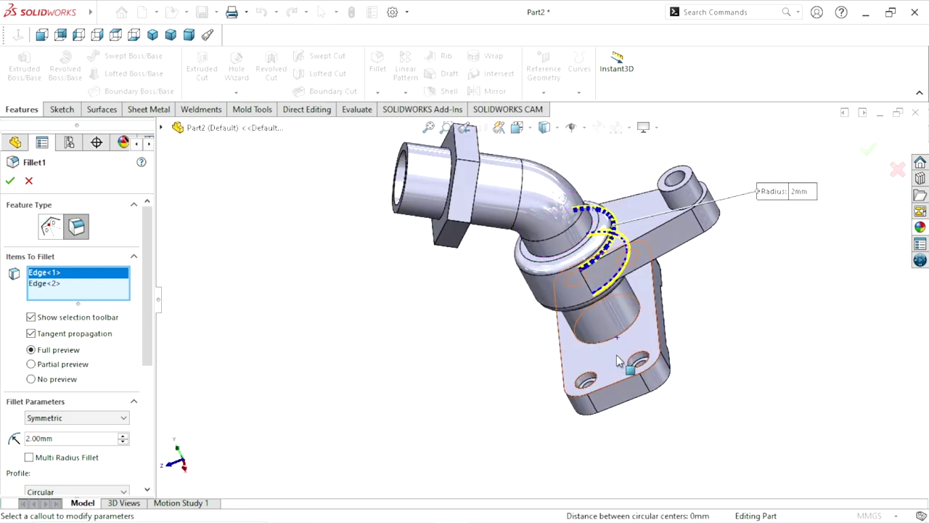
click(576, 363)
click(608, 341)
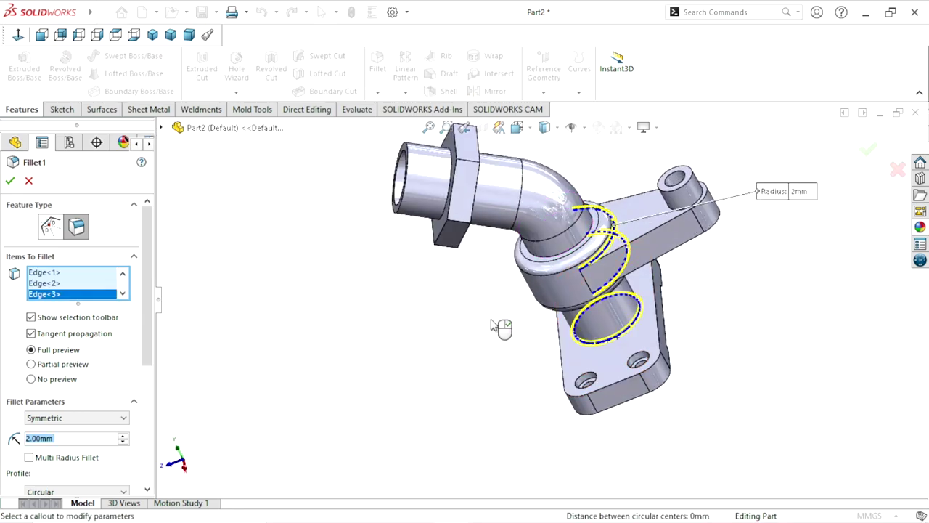
mouse_move(500, 326)
middle_down()
mouse_move(440, 288)
mouse_move(456, 208)
middle_up()
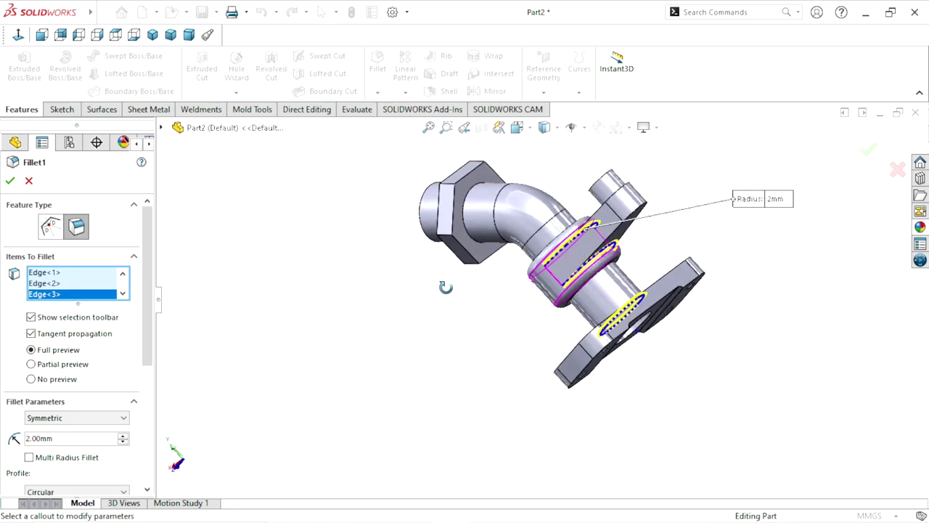
click(463, 211)
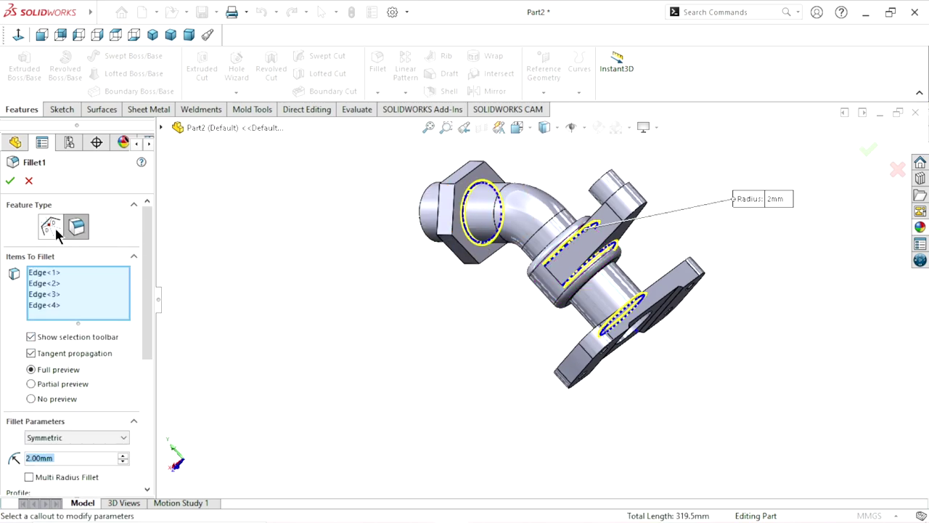
click(11, 182)
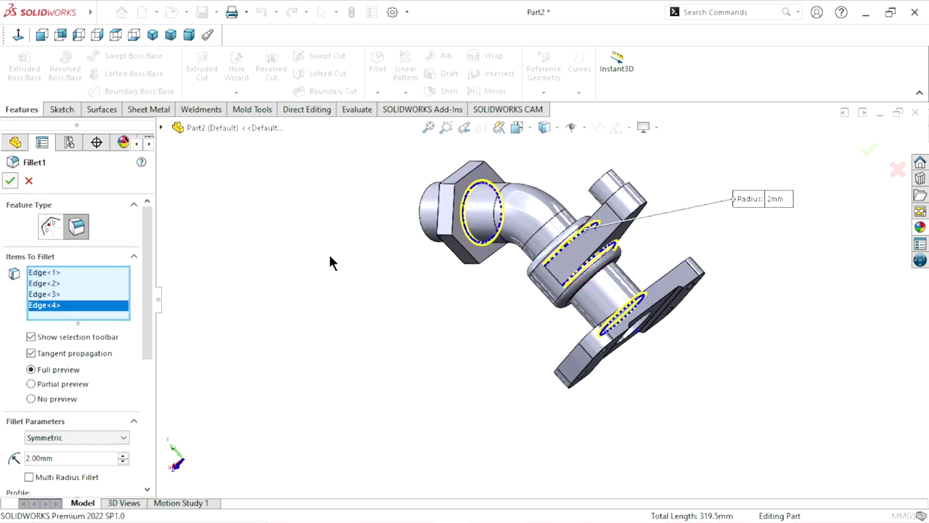
mouse_move(337, 252)
middle_down()
mouse_move(588, 308)
mouse_move(554, 257)
middle_up()
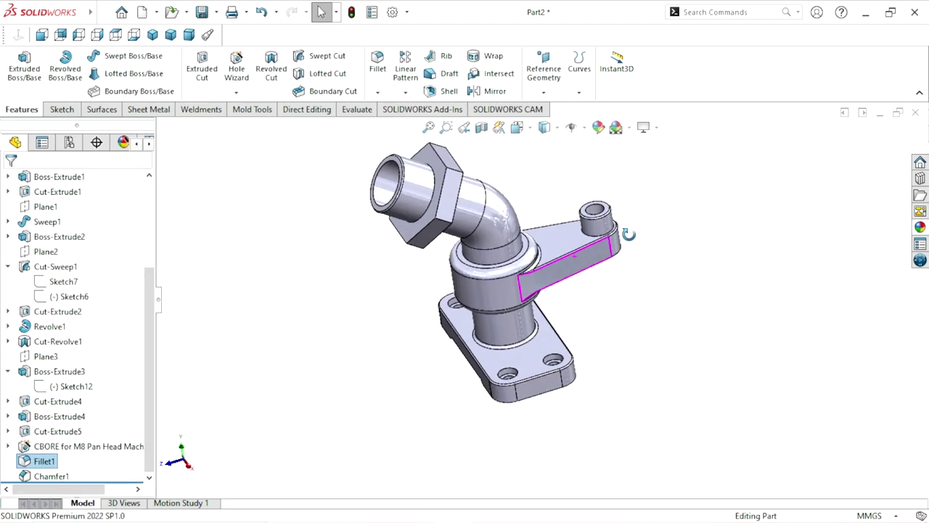
Launch the Thread tool from the Hole Wizard flyout and set the spout's outer end edge as its start
scroll(554, 258, down, 3)
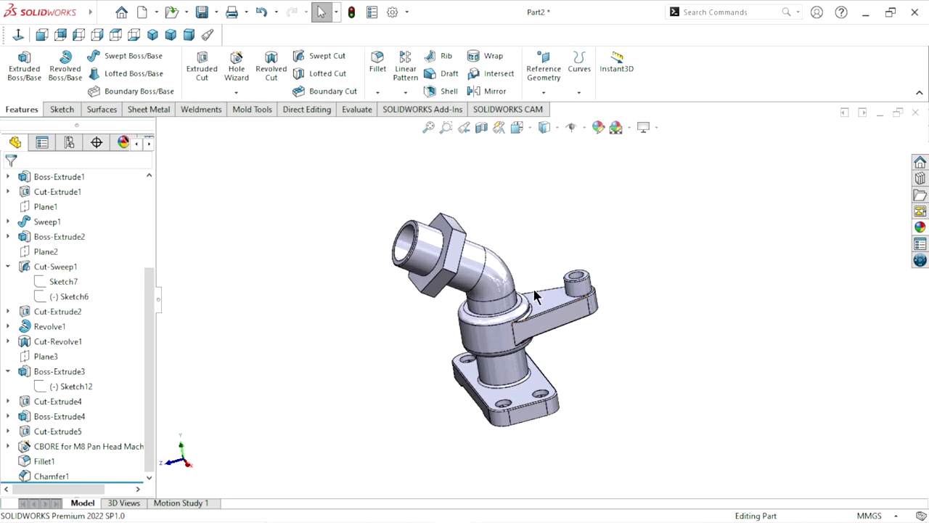
scroll(533, 293, down, 2)
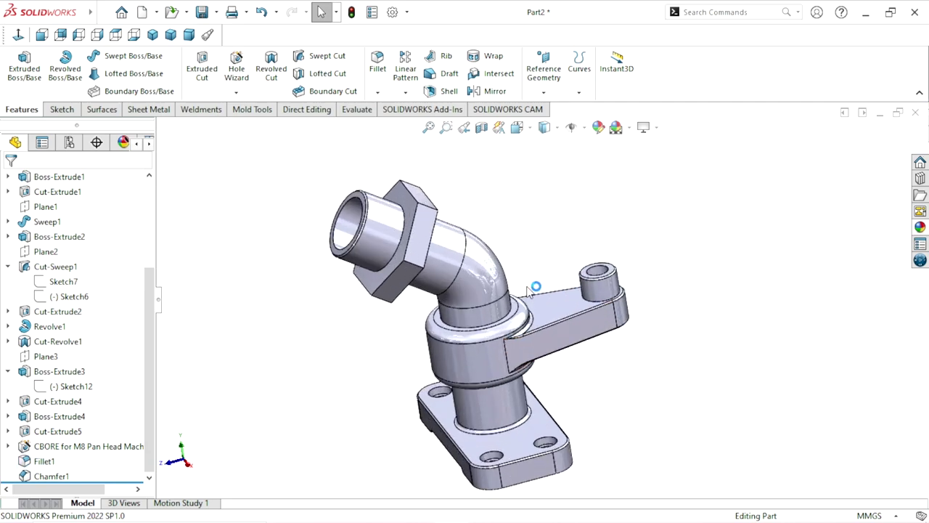
click(236, 92)
click(244, 140)
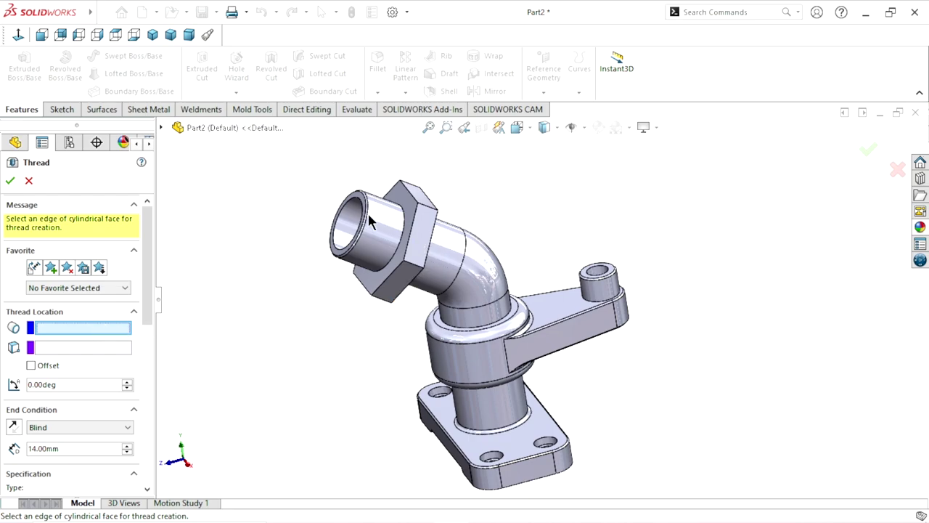
scroll(381, 221, down, 5)
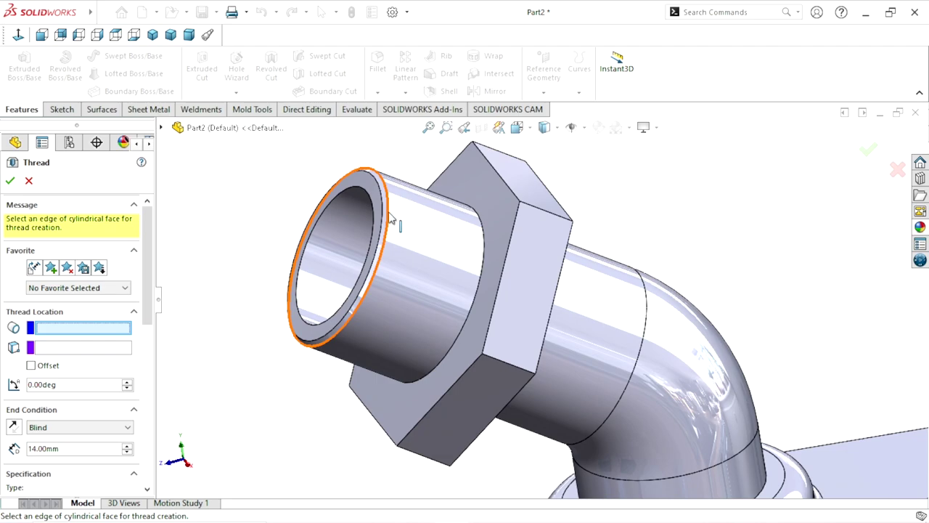
click(390, 206)
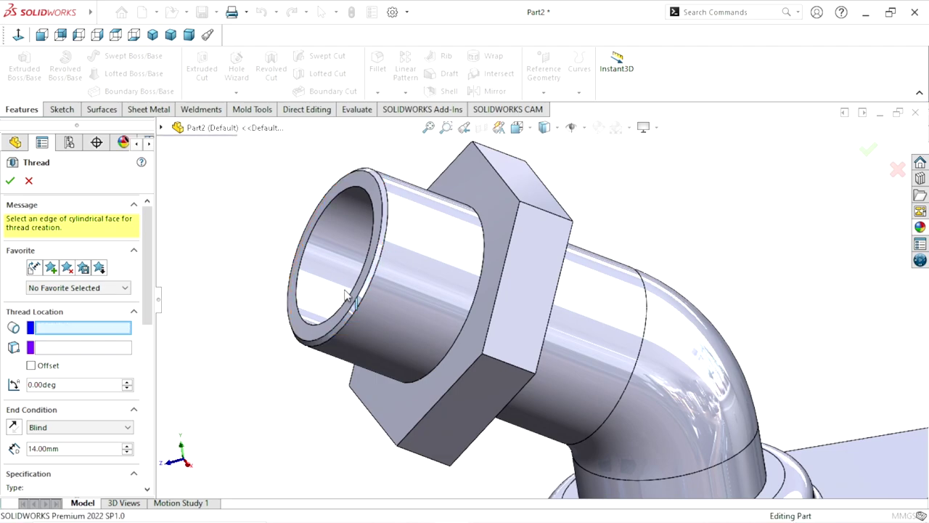
click(346, 296)
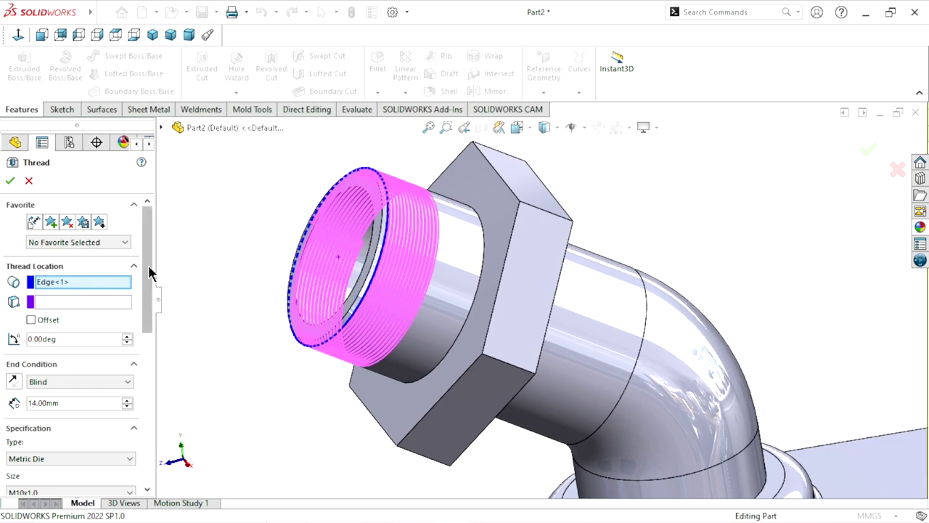
Set the thread to 25 mm depth, Metric Die type and M45x1.5 size
drag(149, 272, 145, 320)
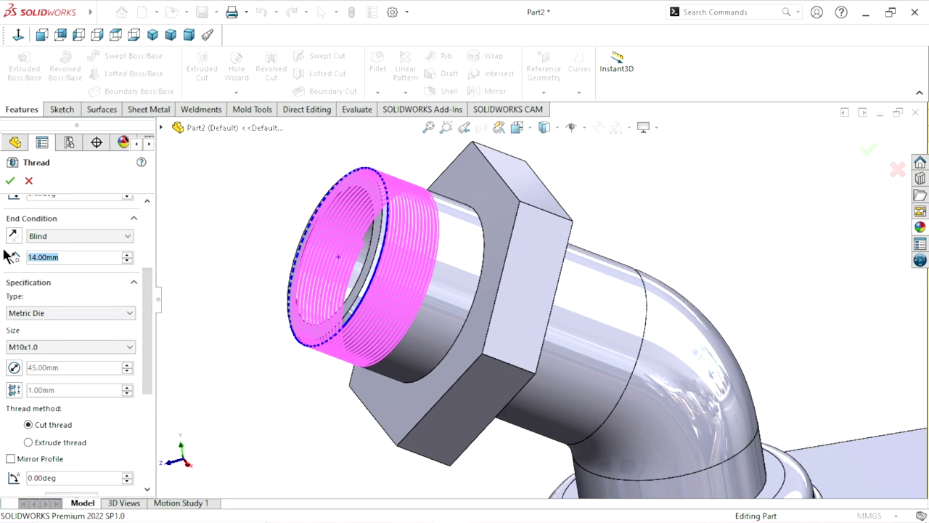
text(25)
key(Return)
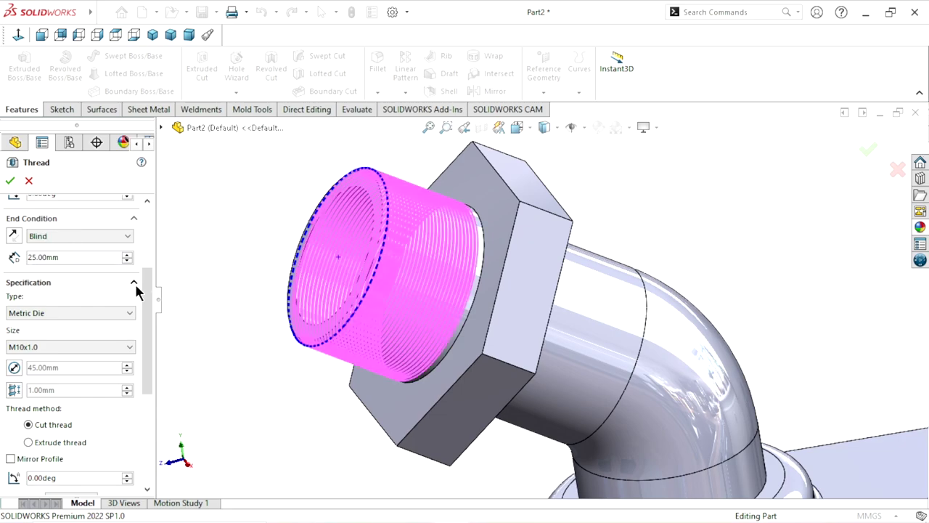
mouse_move(145, 298)
mouse_down()
mouse_move(147, 268)
mouse_move(152, 307)
mouse_up()
click(83, 273)
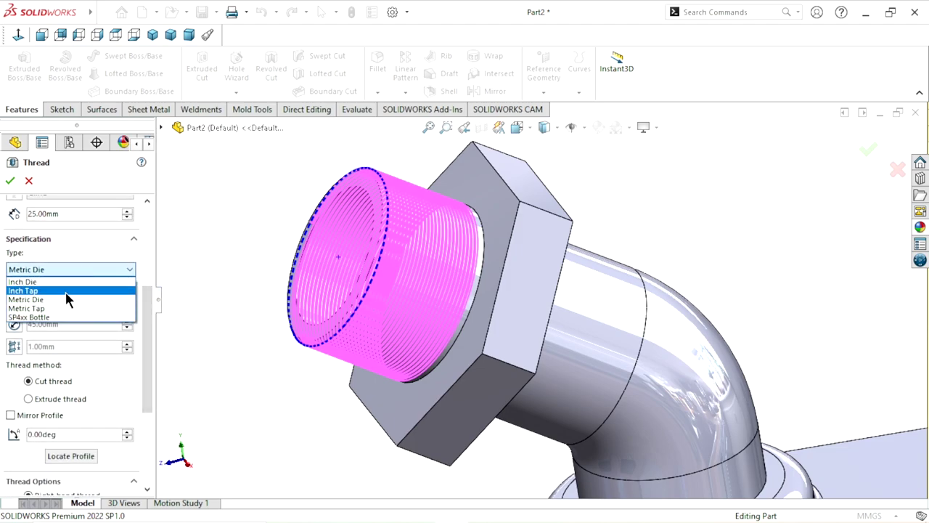
click(64, 298)
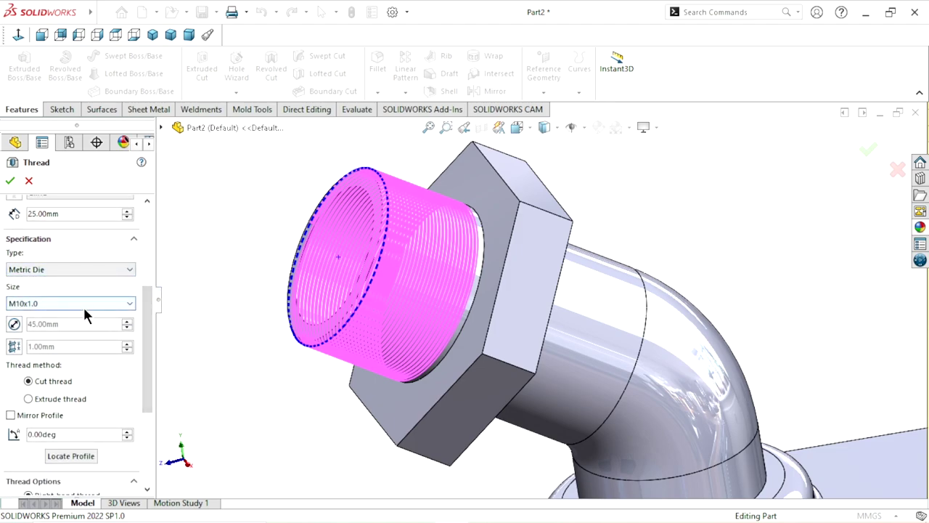
click(84, 302)
scroll(75, 196, down, 3)
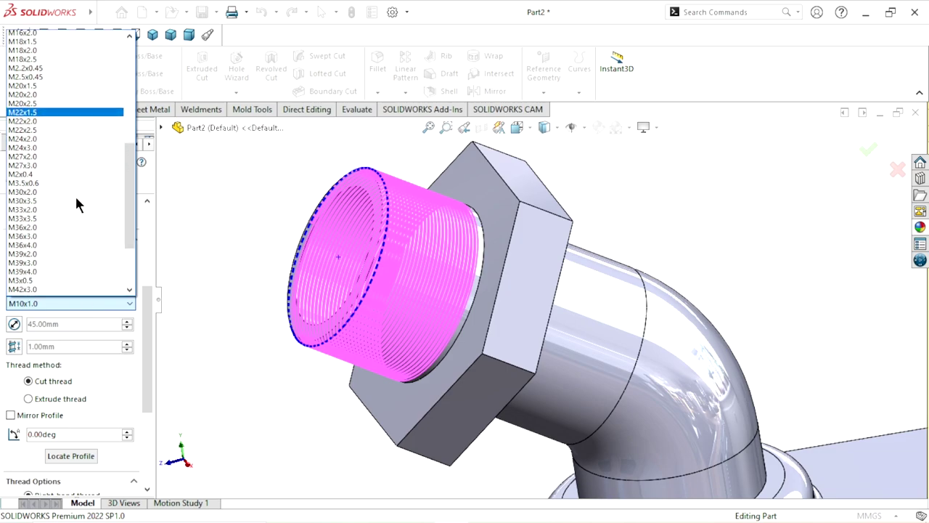
scroll(75, 196, down, 8)
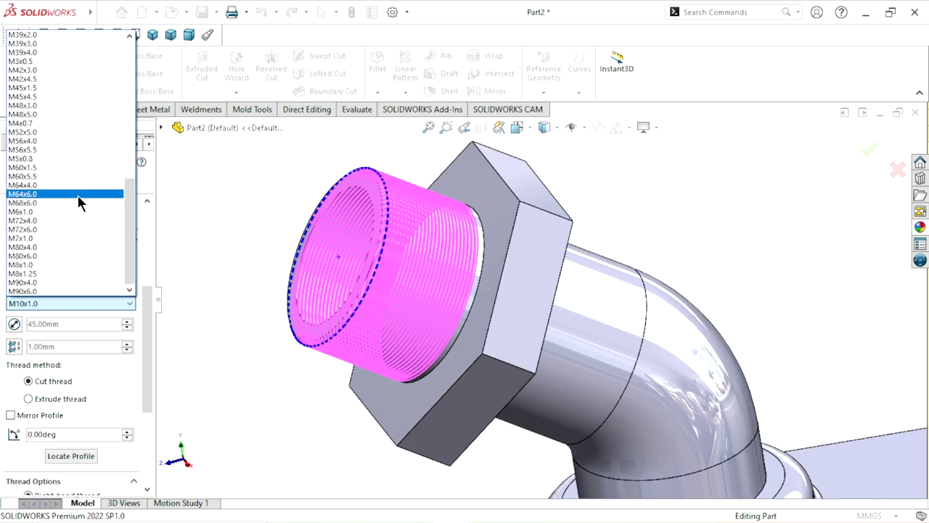
click(40, 88)
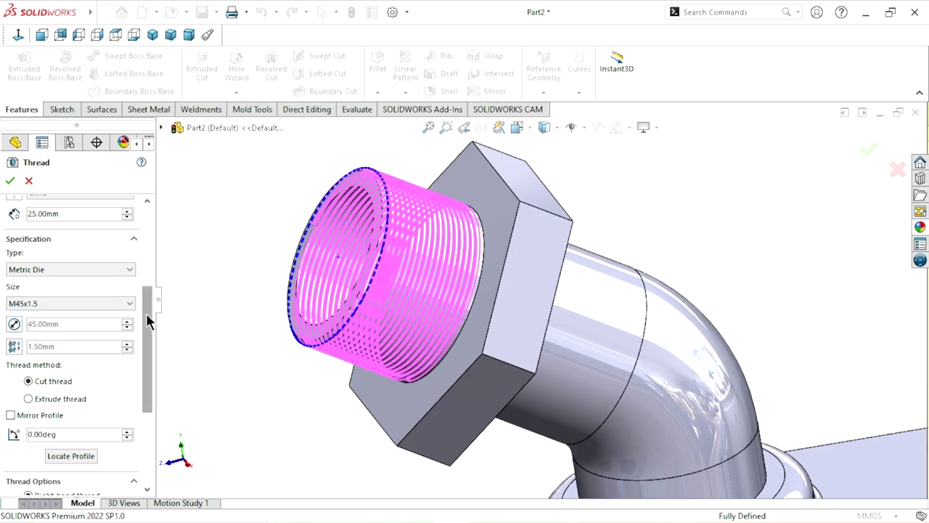
Offset the thread start outward with reversed offset, keep thread length, and finish the thread
scroll(148, 332, down, 1)
scroll(147, 332, down, 1)
scroll(148, 332, down, 1)
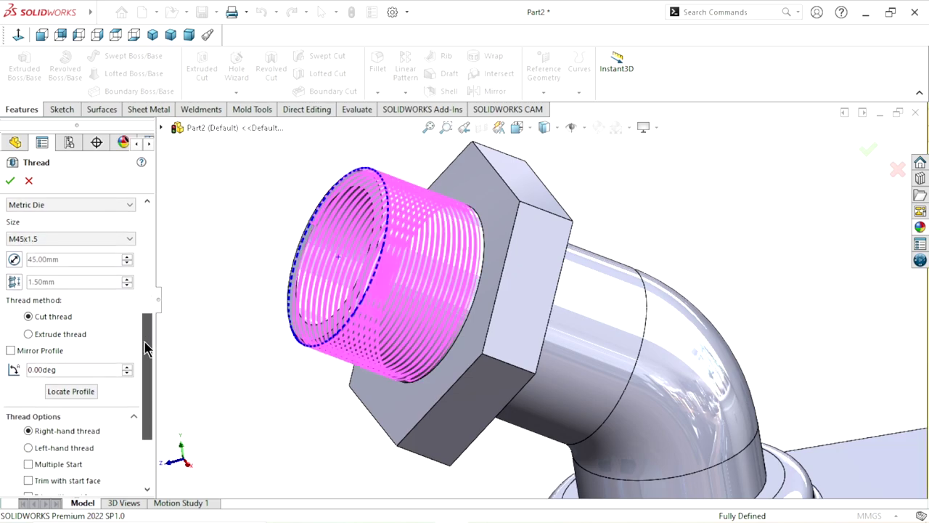
scroll(147, 332, down, 1)
scroll(145, 326, up, 4)
drag(143, 320, 140, 240)
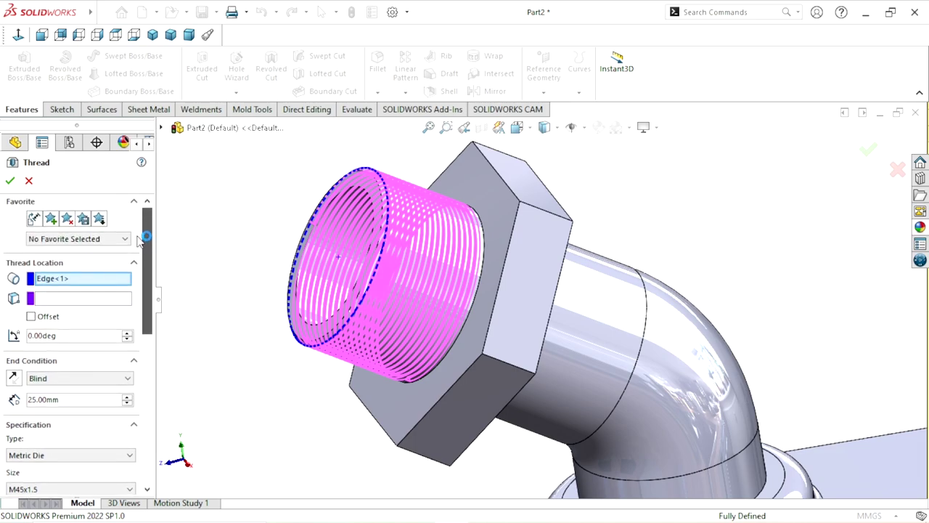
click(32, 317)
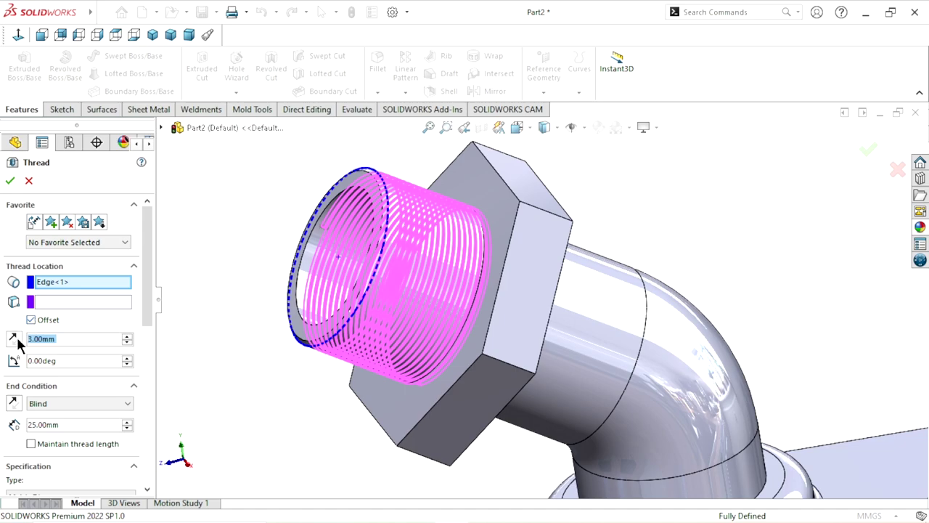
click(14, 338)
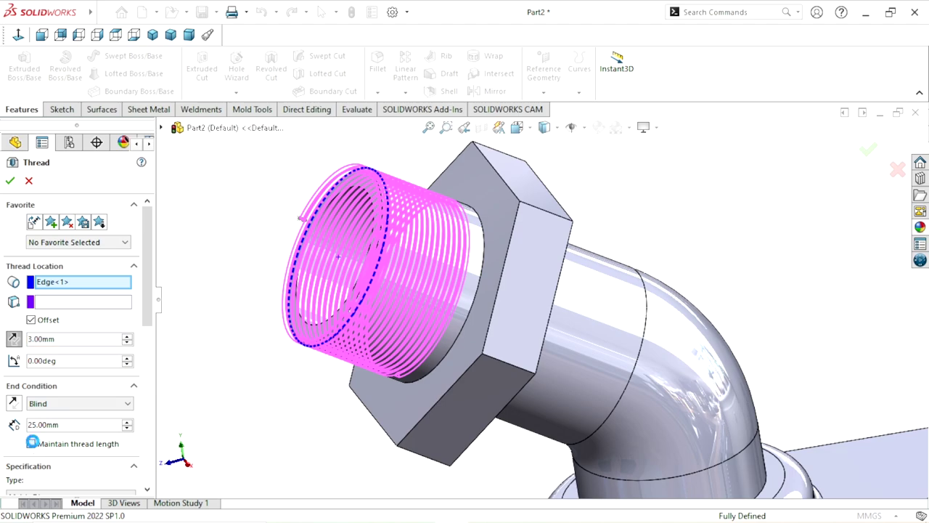
click(32, 444)
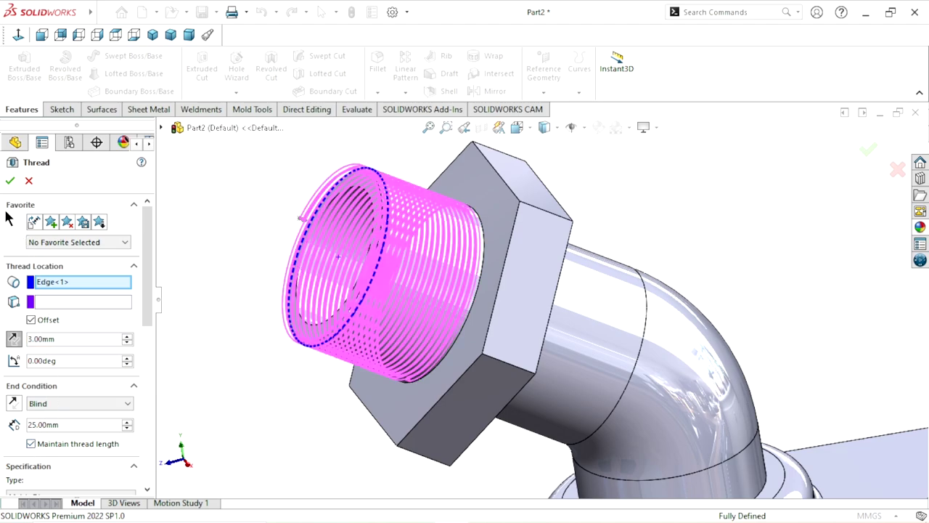
click(10, 181)
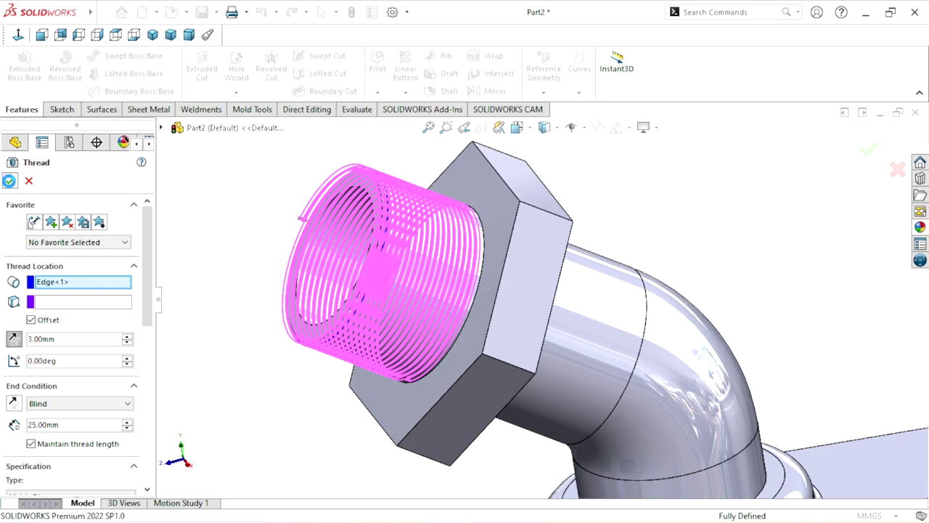
click(9, 181)
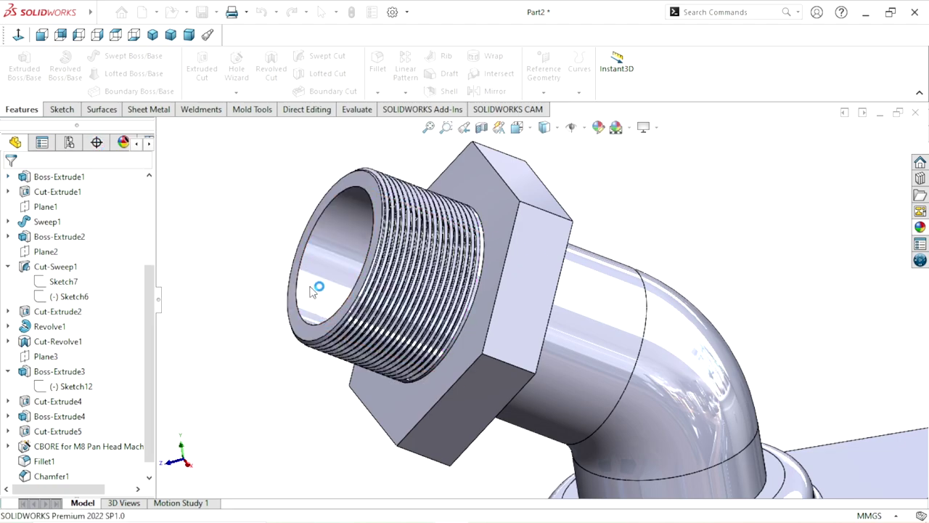
Start a new thread on the top edge of the lever arm's boss
key(f)
scroll(598, 323, down, 4)
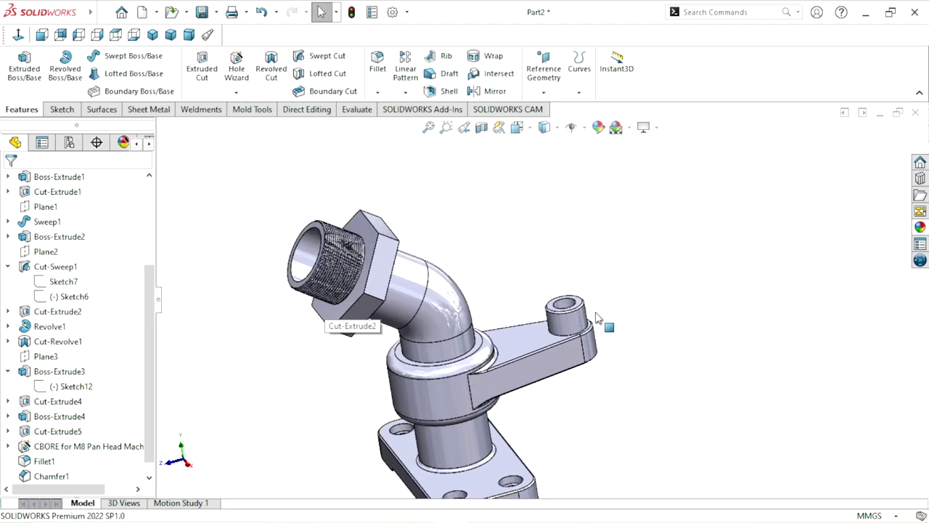
scroll(598, 322, down, 4)
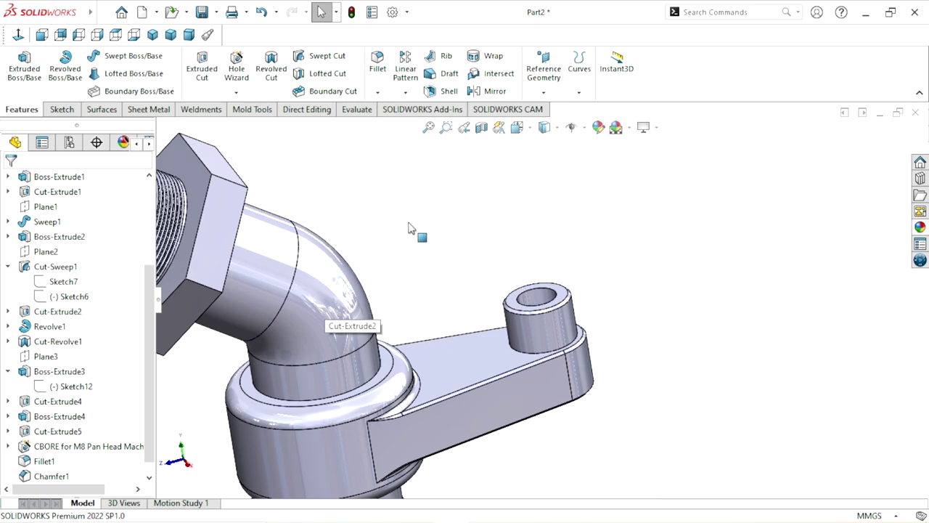
click(236, 91)
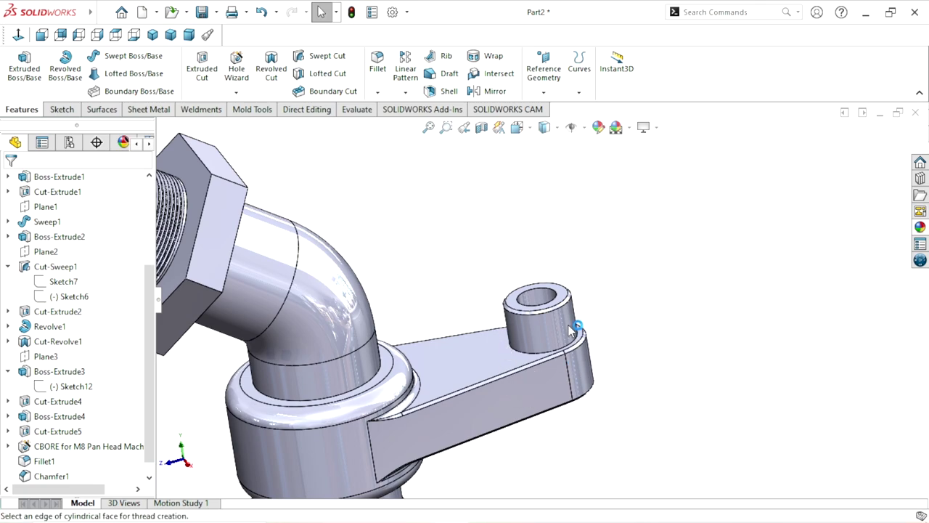
scroll(574, 328, down, 3)
scroll(530, 313, down, 2)
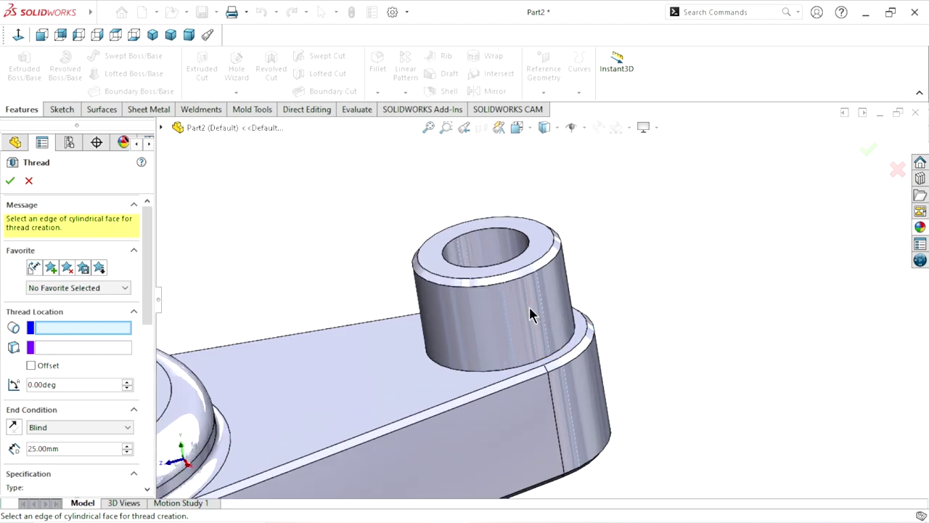
scroll(531, 314, down, 2)
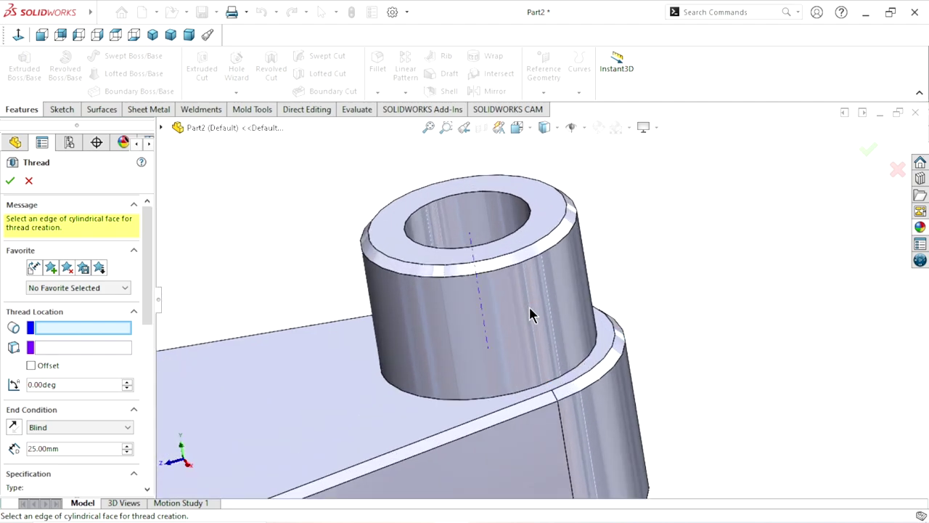
click(507, 266)
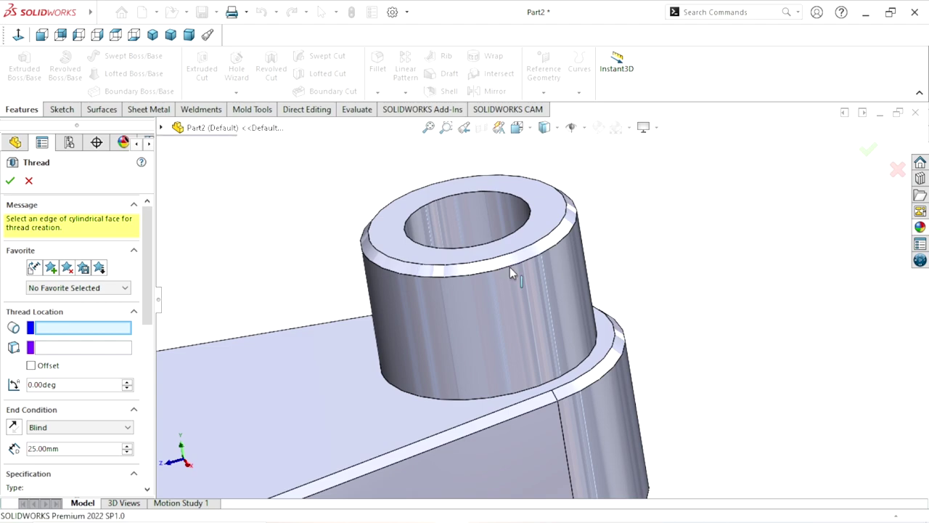
click(510, 267)
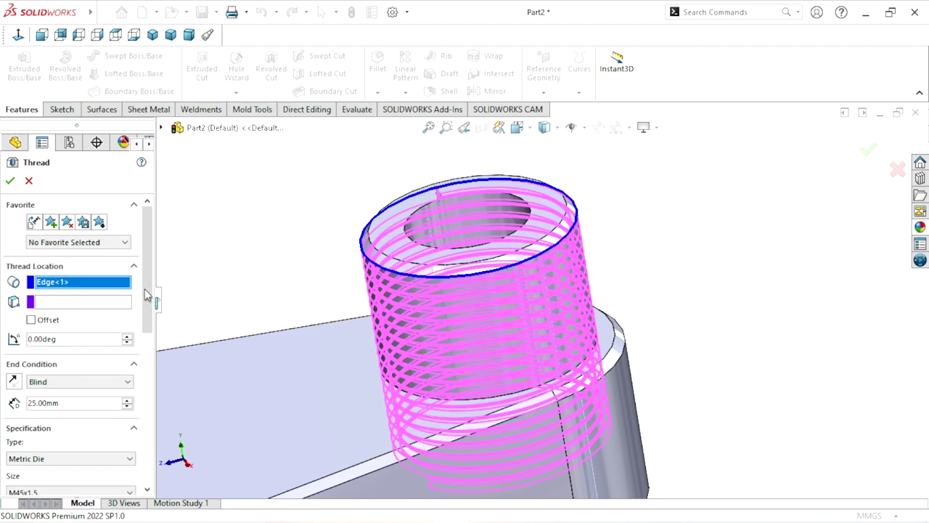
Set the thread depth to 14 mm blind and the size to M10x1.0
drag(149, 298, 148, 334)
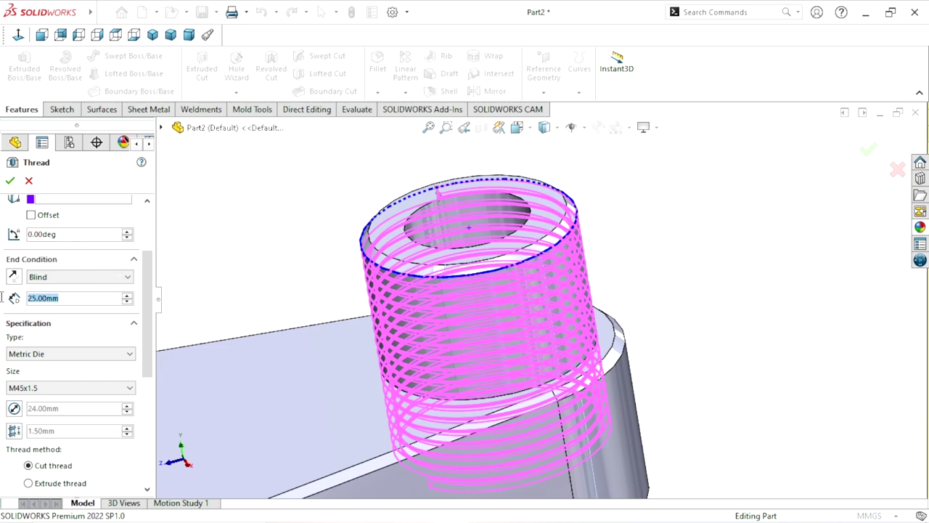
text(14)
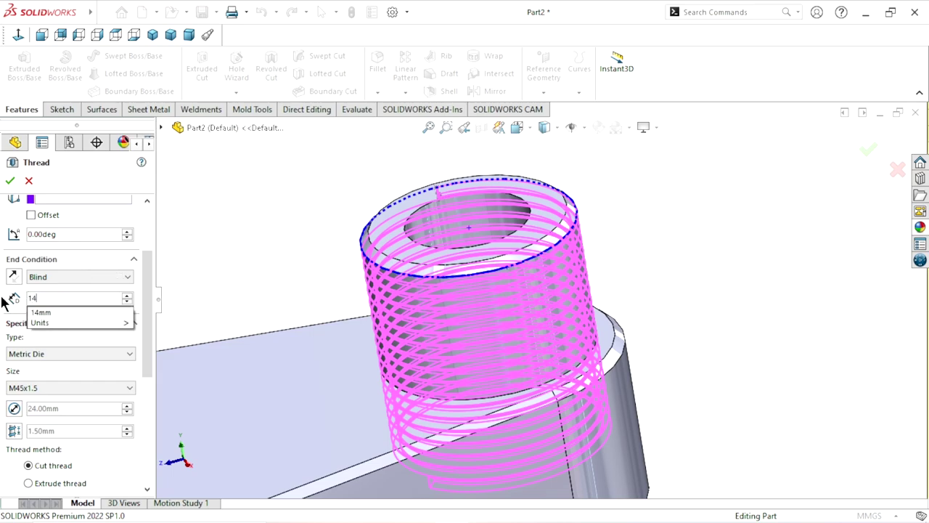
key(Return)
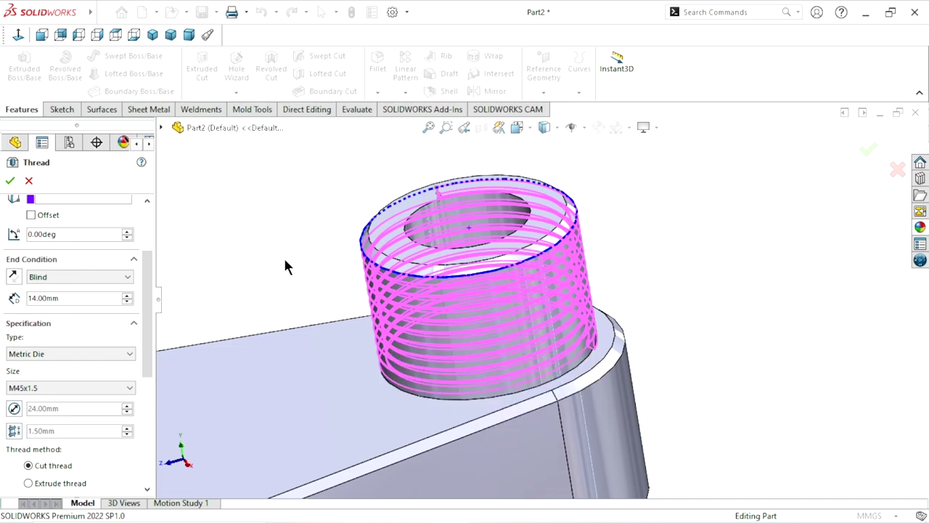
click(100, 354)
click(51, 383)
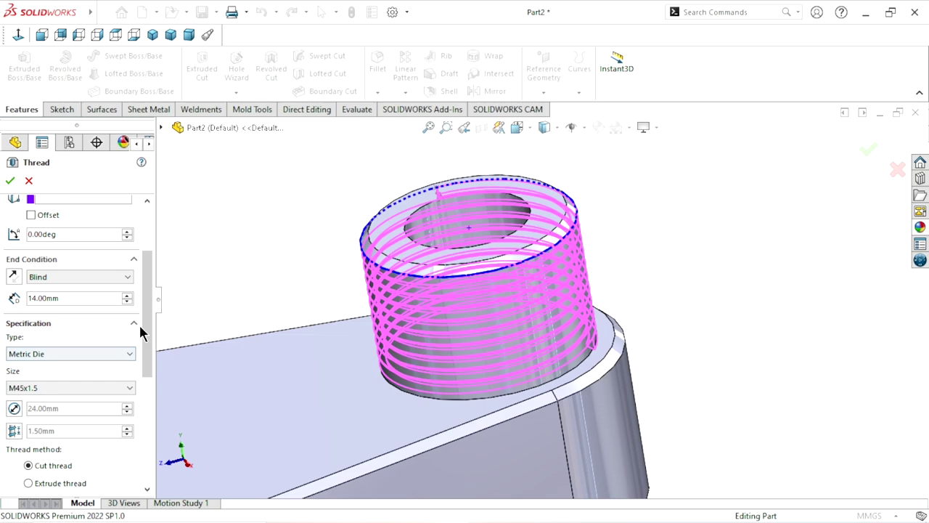
scroll(143, 325, down, 2)
scroll(149, 333, down, 2)
click(80, 292)
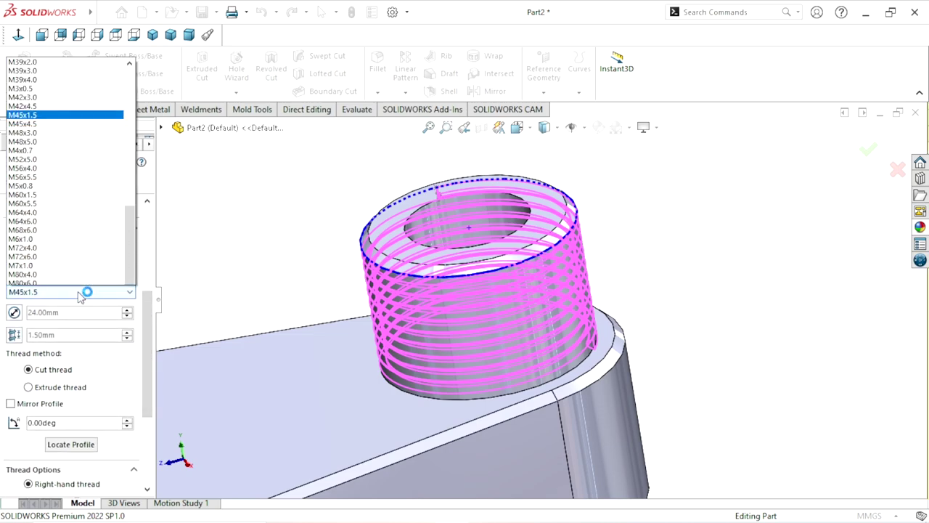
scroll(86, 217, up, 4)
scroll(86, 217, up, 5)
scroll(86, 216, up, 4)
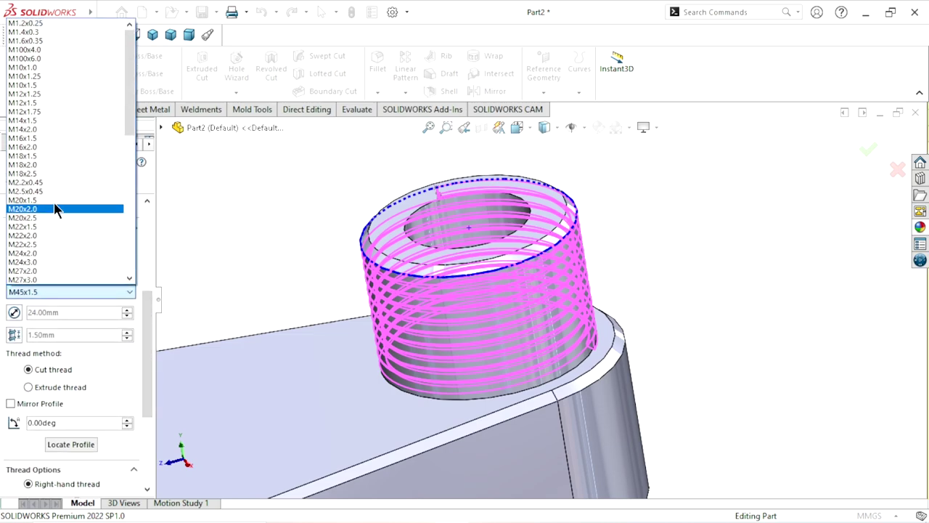
click(38, 68)
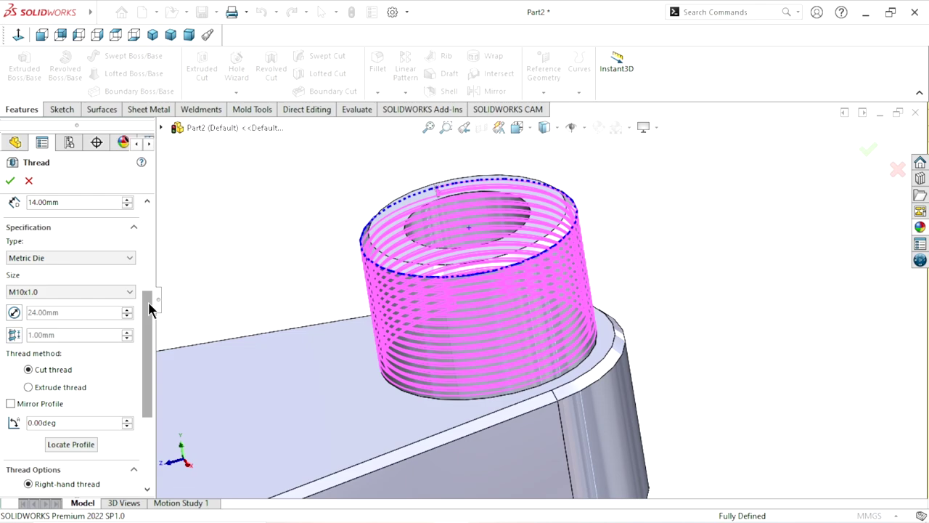
Add a reversed offset, keep the thread length fixed, and finish the thread
scroll(148, 301, down, 1)
scroll(149, 305, up, 2)
scroll(155, 286, up, 3)
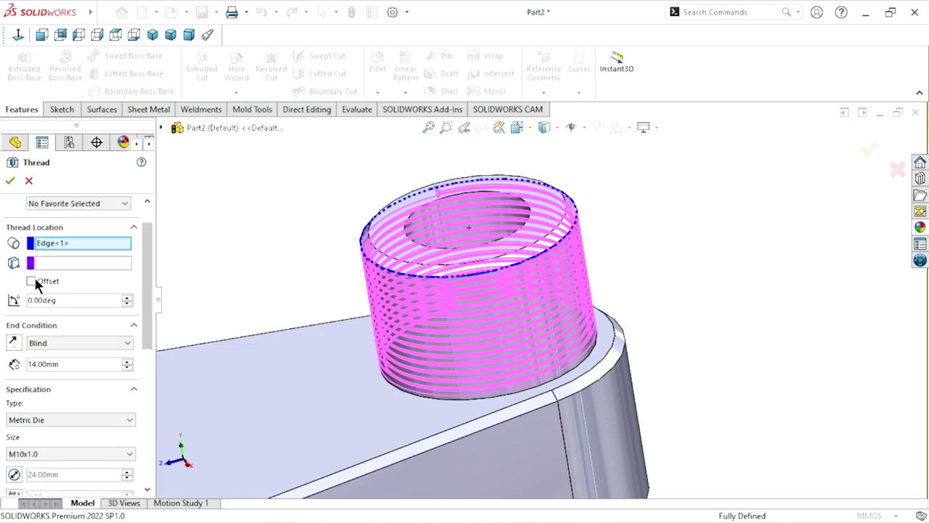
click(31, 280)
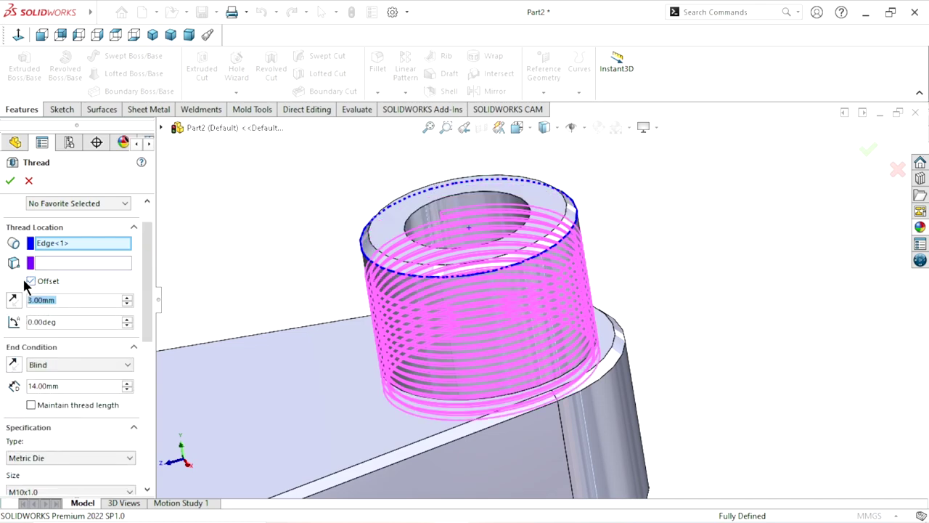
click(12, 301)
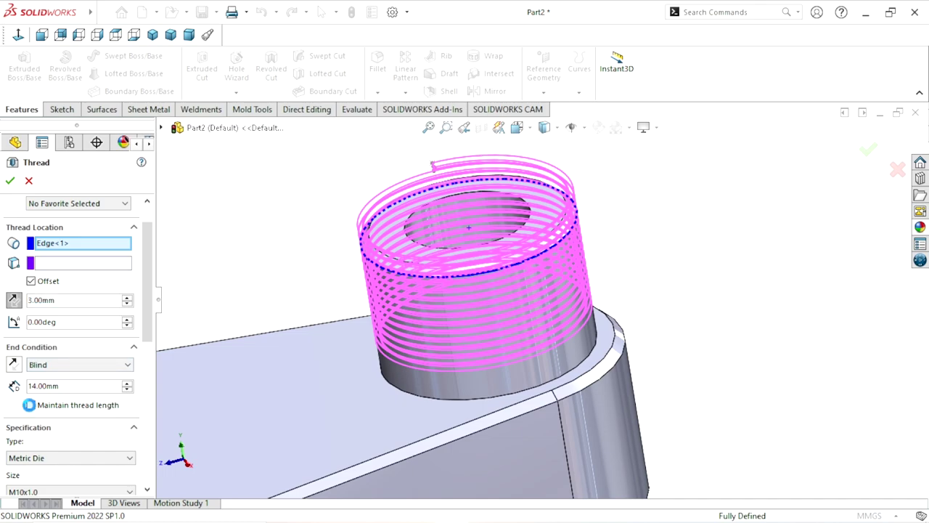
click(30, 405)
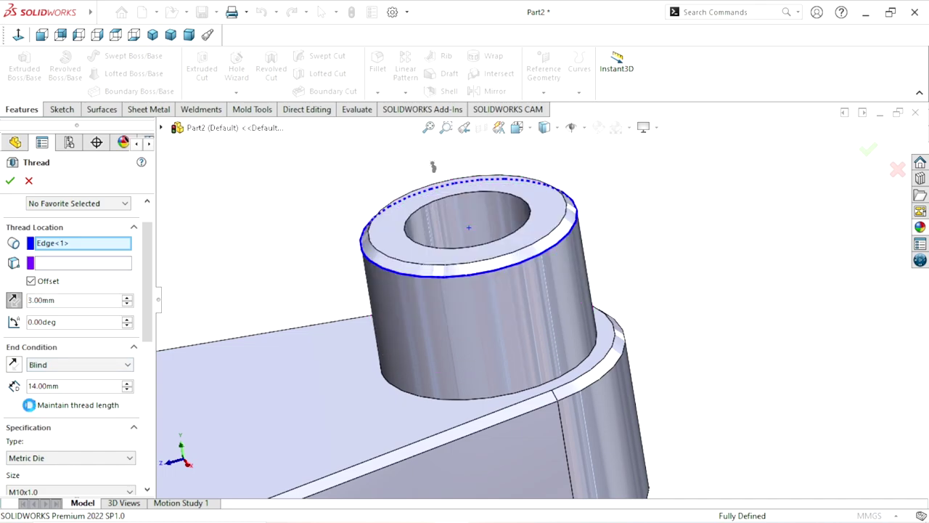
click(10, 182)
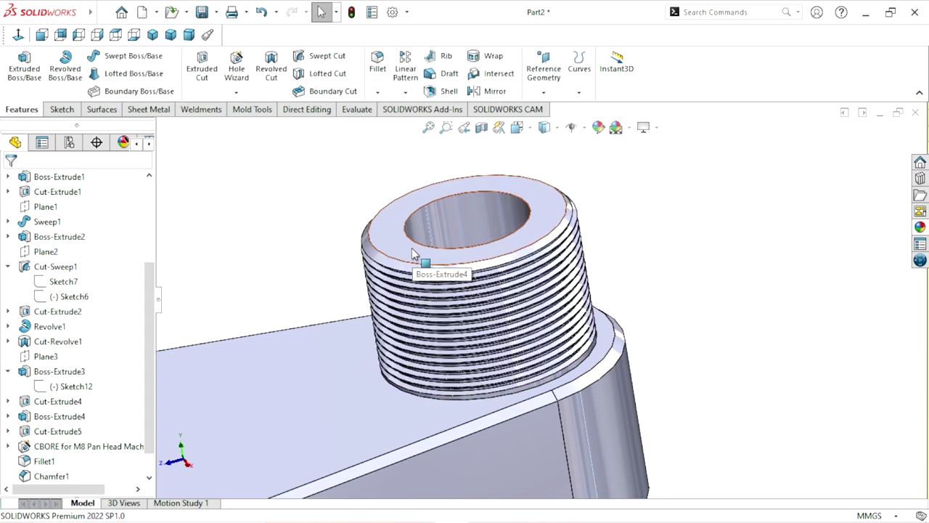
Start a chamfer with a 3 mm distance and 60° angle
scroll(498, 267, up, 3)
scroll(498, 267, down, 2)
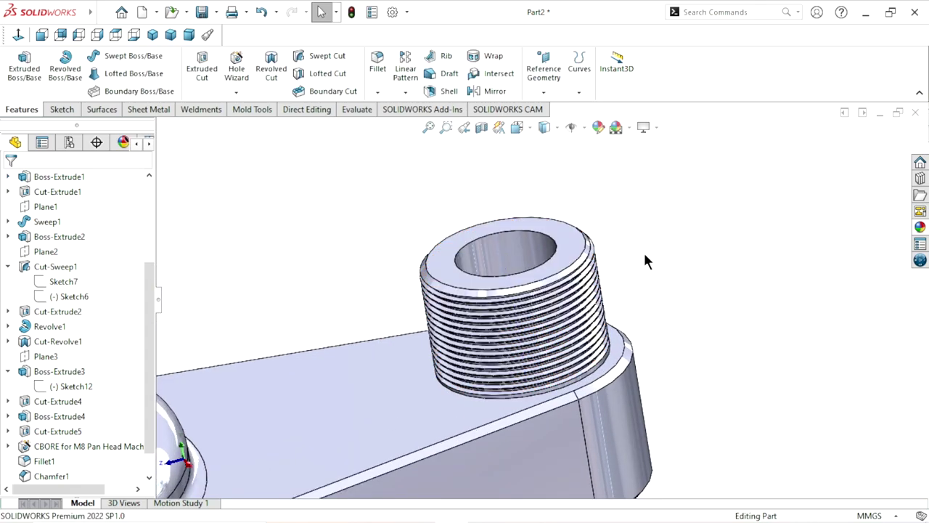
middle_drag(646, 261, 671, 266)
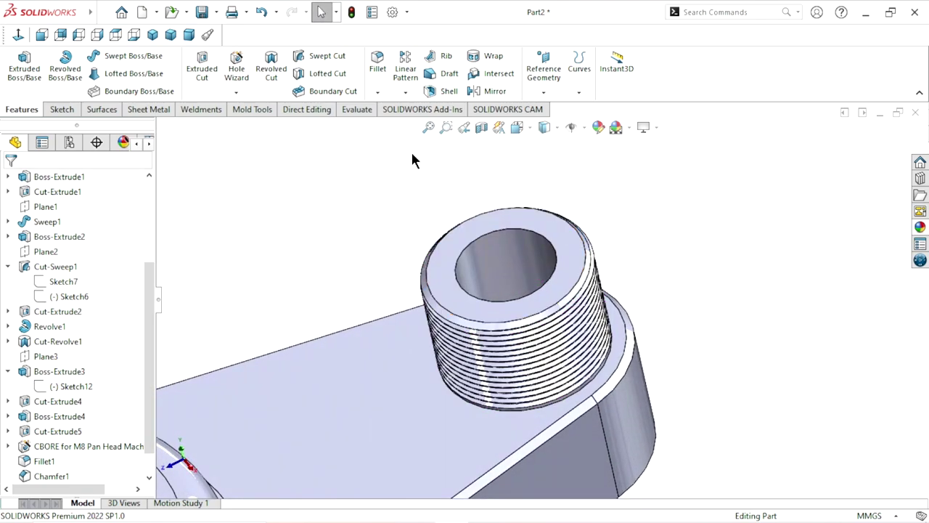
click(378, 91)
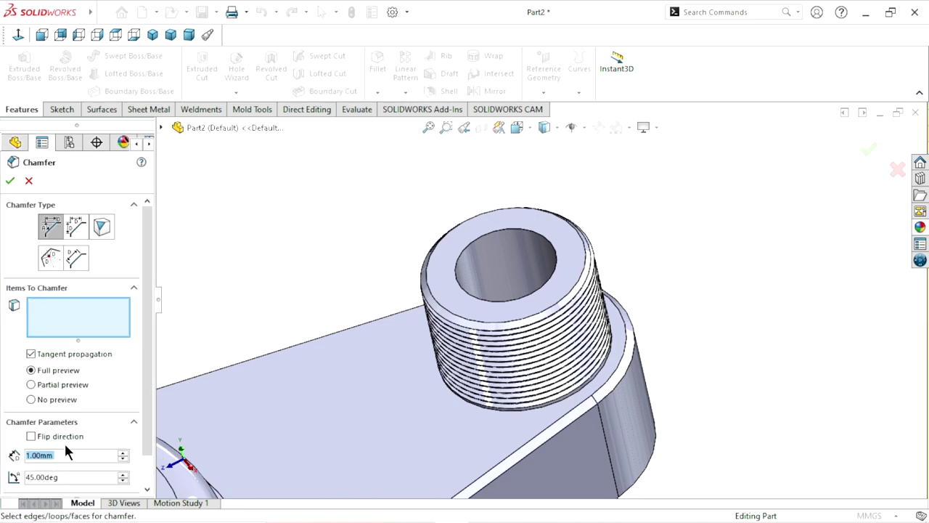
click(71, 453)
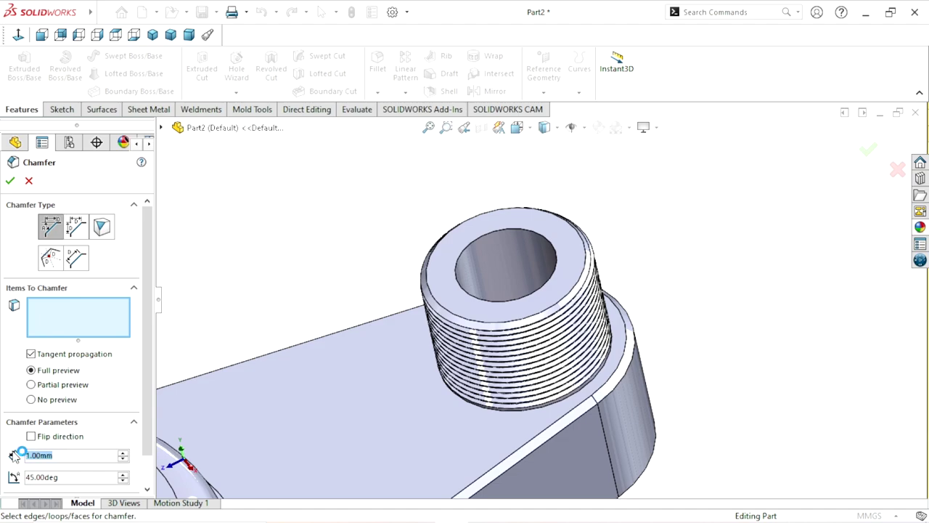
text(3)
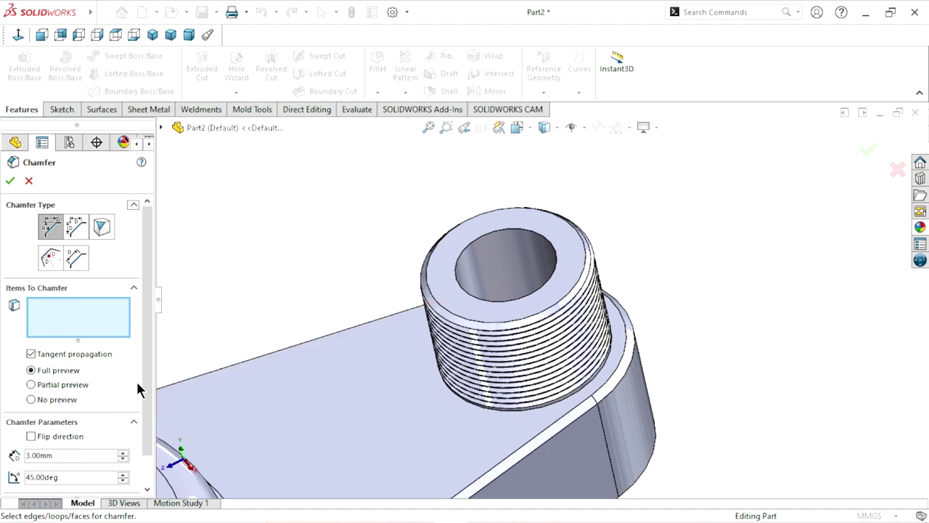
scroll(142, 380, down, 1)
drag(70, 444, 13, 437)
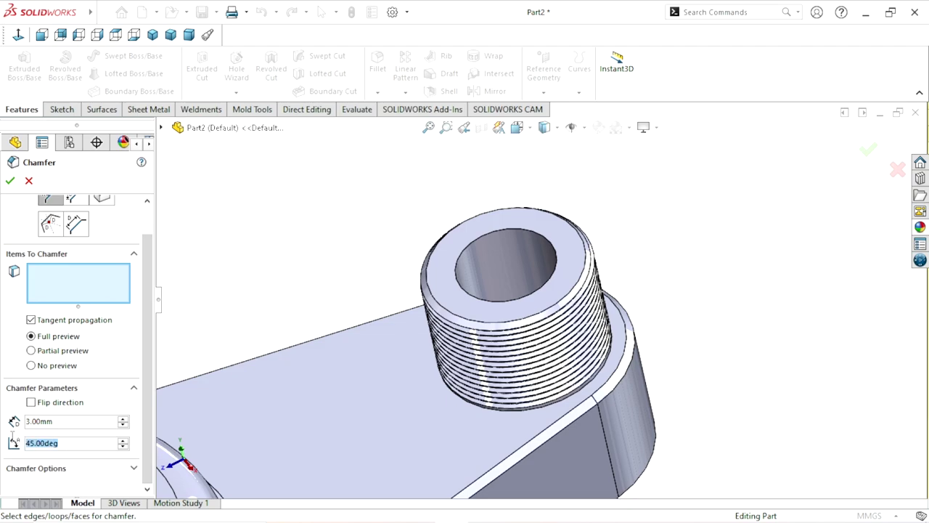
text(60)
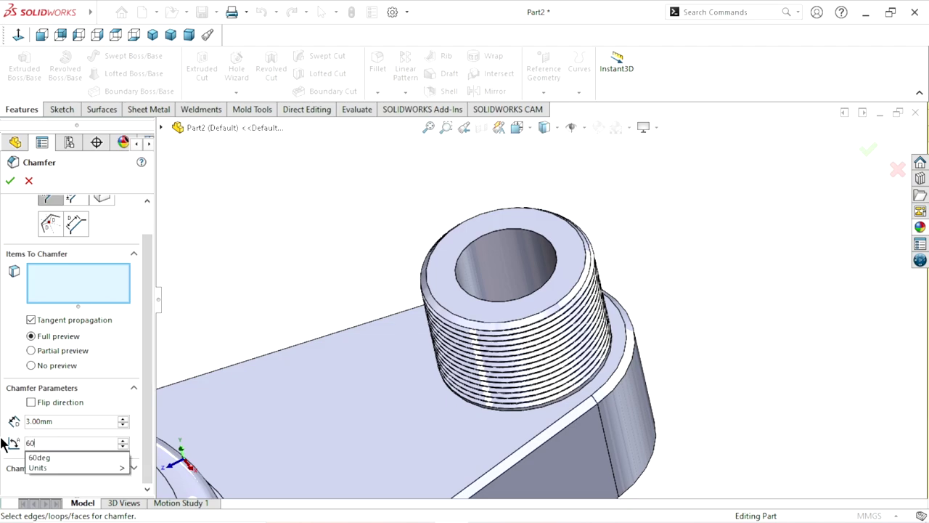
key(Return)
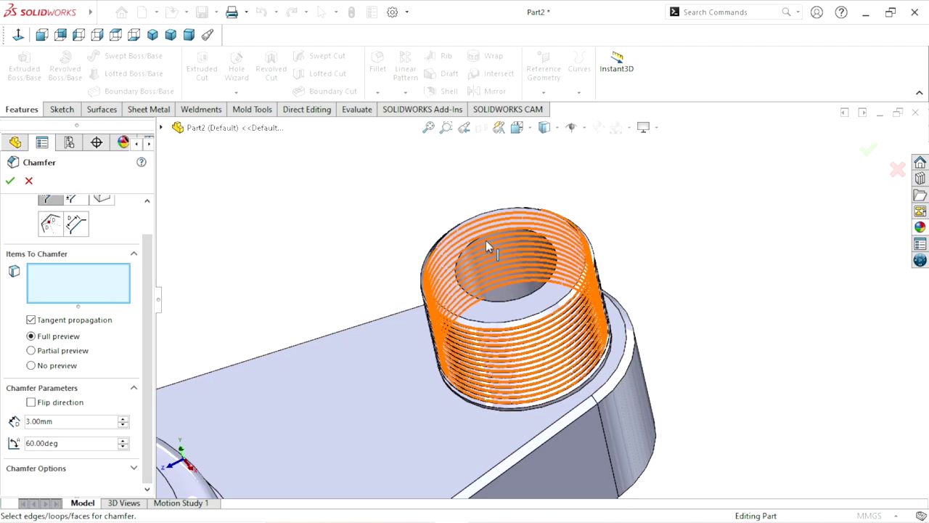
Chamfer the boss's inner hole edge and the spout's inner pipe edge, then view isometric
click(469, 245)
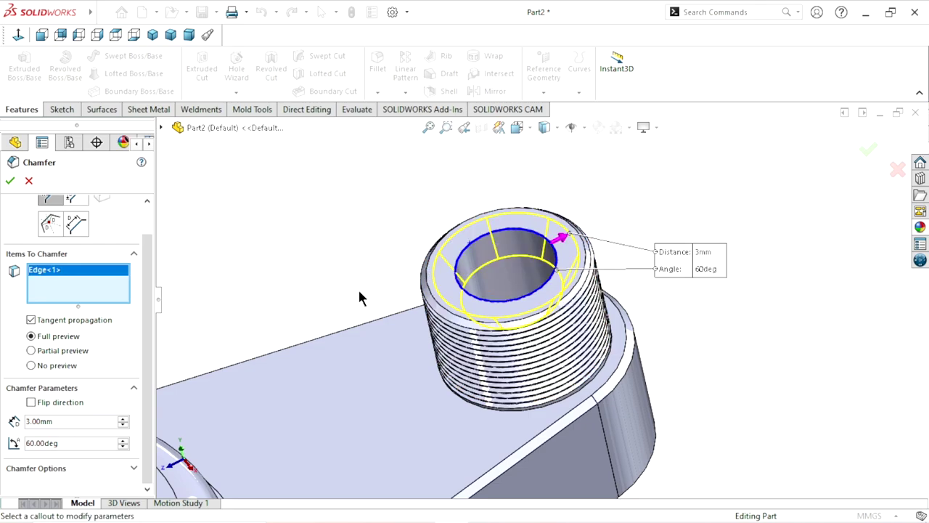
scroll(360, 296, up, 5)
scroll(341, 313, down, 5)
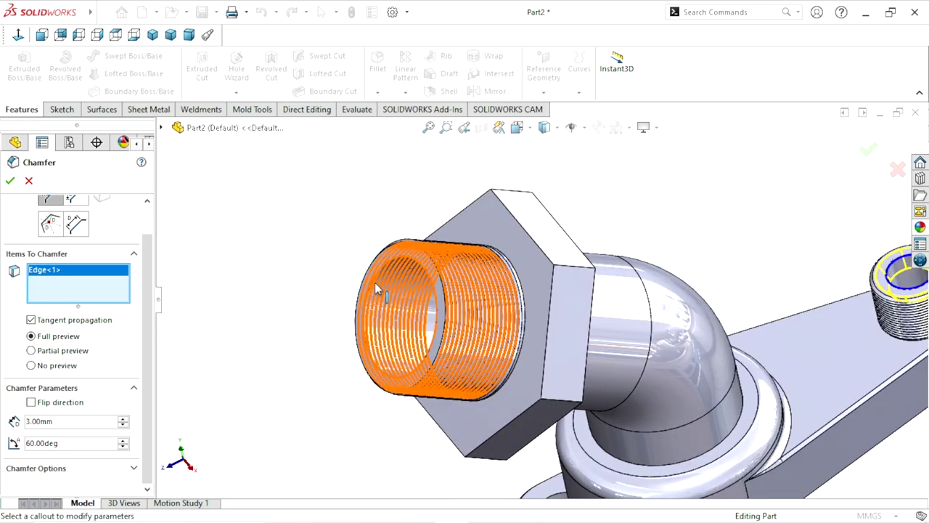
click(390, 382)
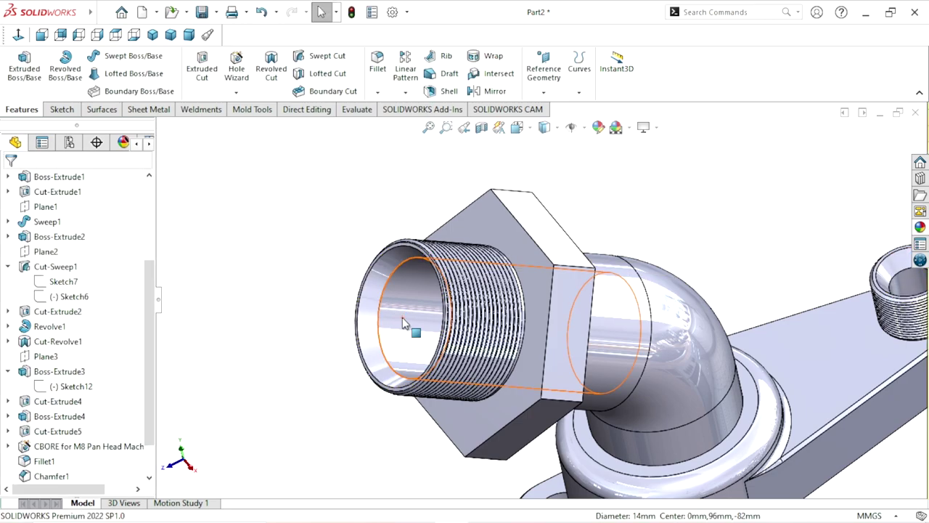
scroll(403, 317, up, 3)
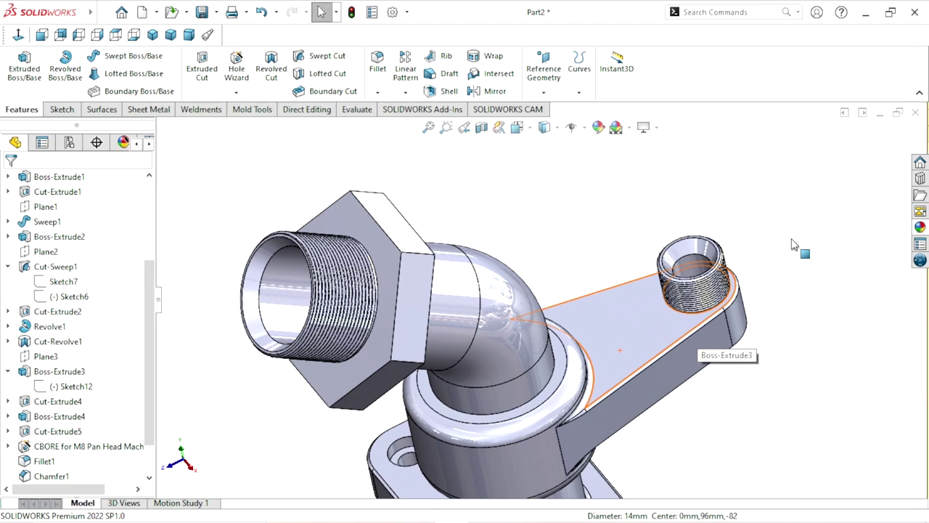
mouse_move(778, 265)
middle_down()
mouse_move(751, 228)
mouse_move(759, 238)
middle_up()
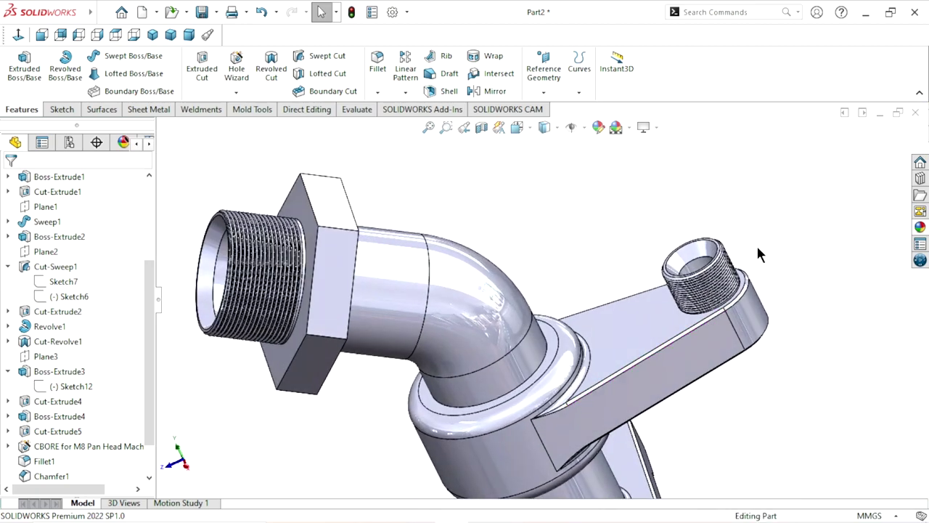
key(ctrl+7)
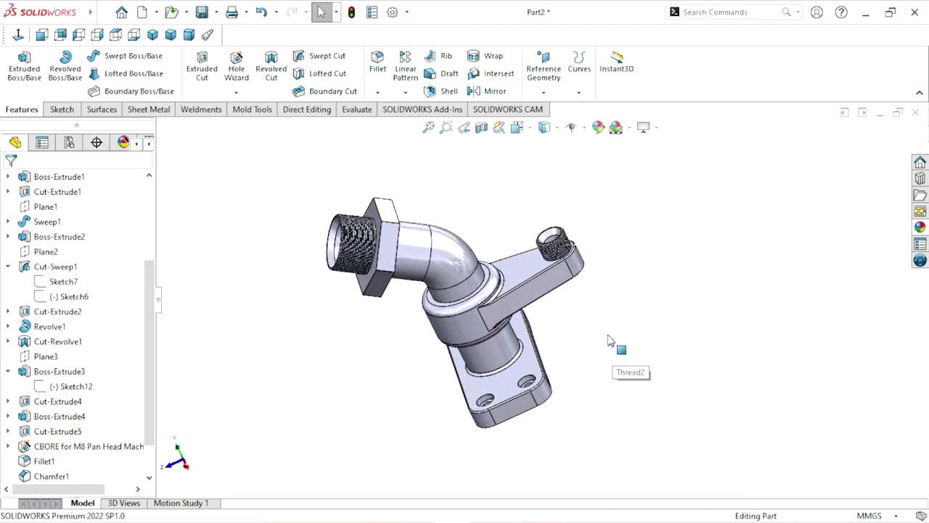
Apply a section view cut along the Right Plane
click(171, 35)
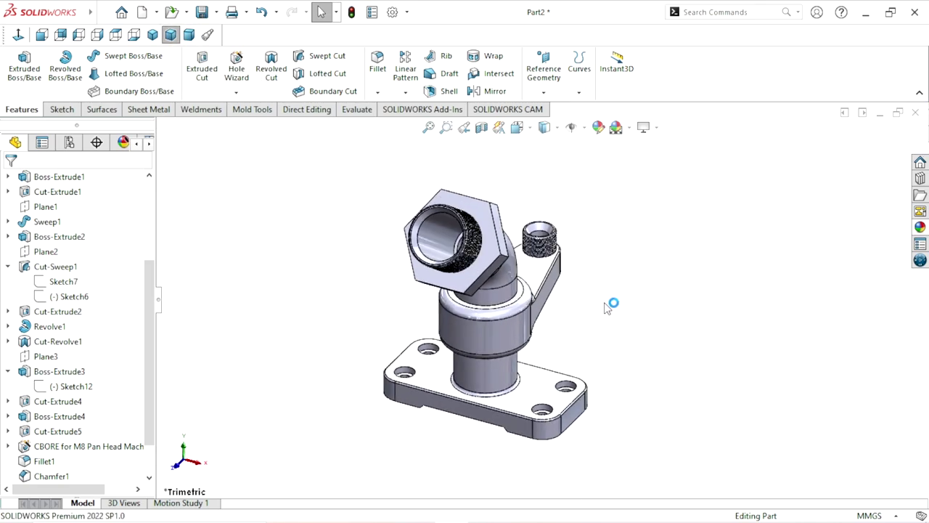
mouse_move(605, 307)
middle_down()
mouse_move(518, 312)
mouse_move(490, 227)
middle_up()
click(481, 127)
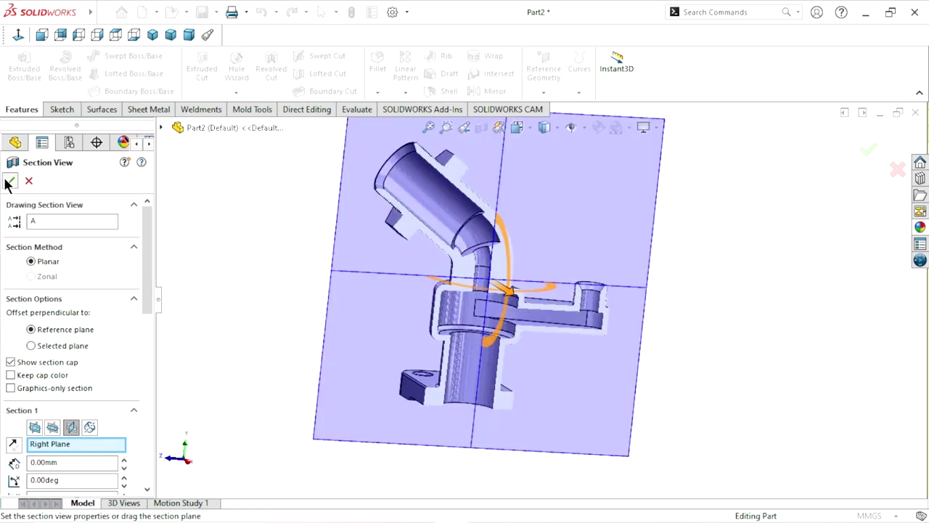
click(9, 182)
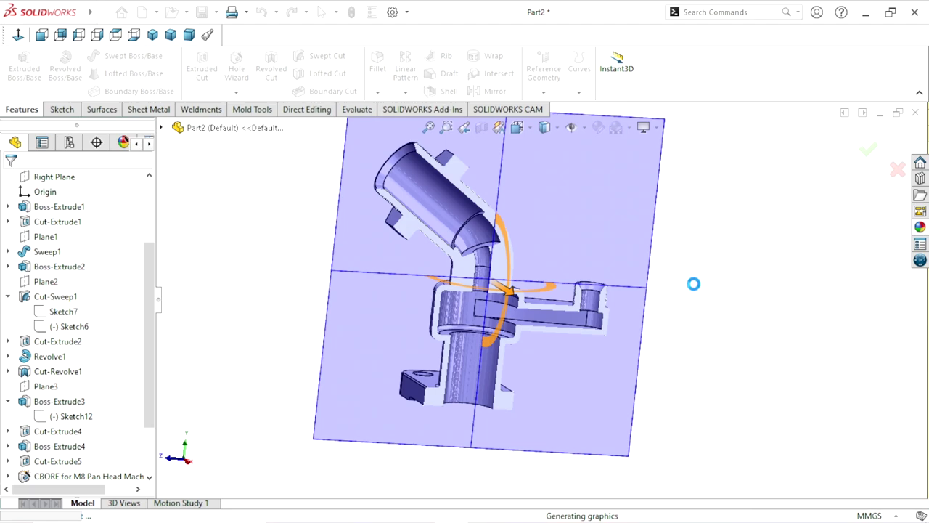
Inspect the cut elbow interior, then turn the section view off
mouse_move(649, 352)
middle_down()
mouse_move(615, 320)
mouse_move(608, 237)
mouse_move(668, 326)
mouse_move(728, 271)
mouse_move(796, 265)
mouse_move(680, 259)
mouse_move(626, 328)
mouse_move(625, 356)
middle_up()
key(f)
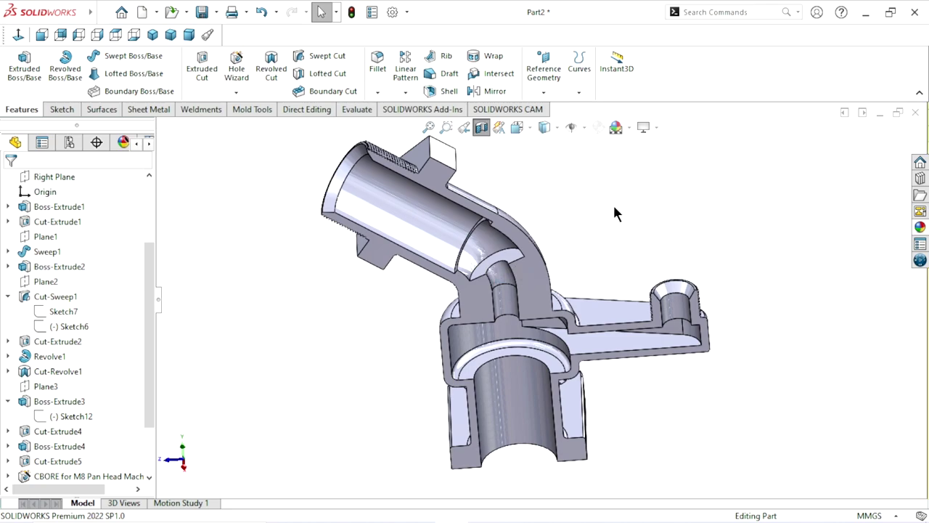
mouse_move(614, 208)
middle_down()
mouse_move(627, 208)
mouse_move(592, 256)
mouse_move(556, 254)
middle_up()
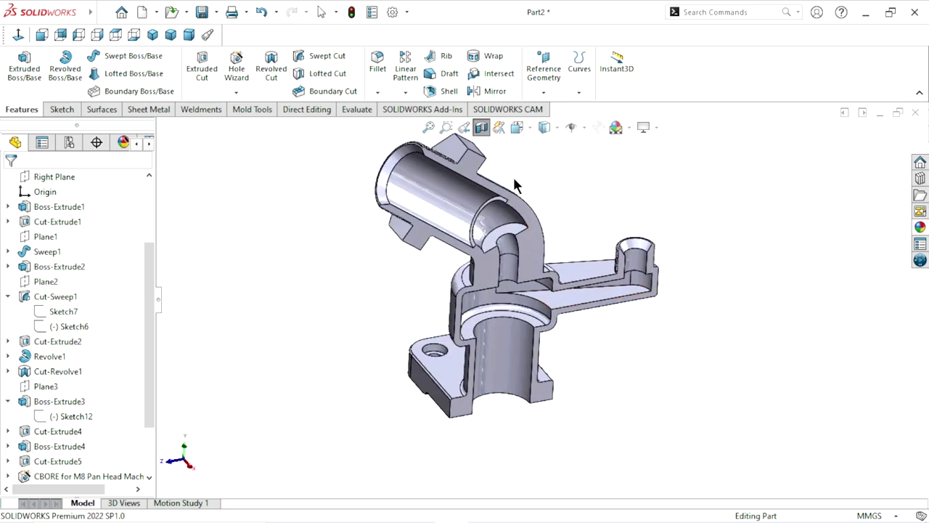
click(481, 127)
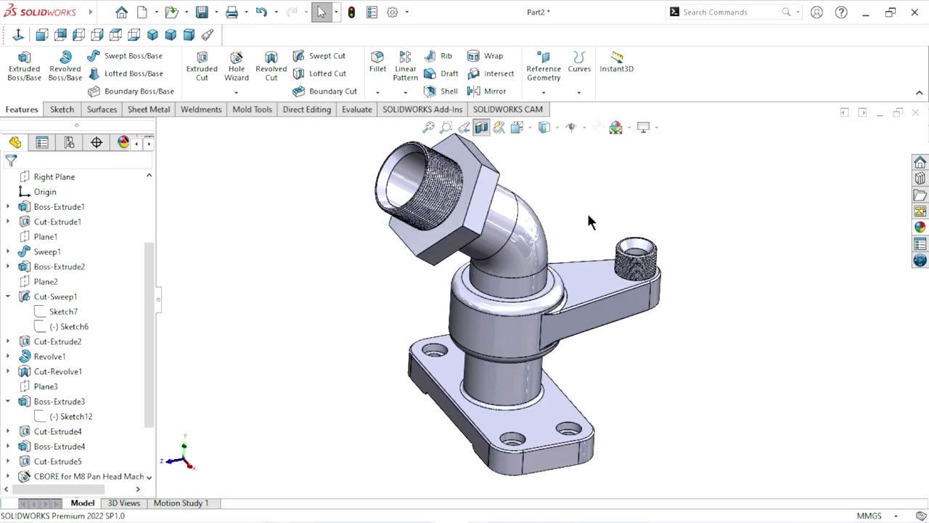
Apply the Metal > polished brass appearance to the whole part
click(920, 227)
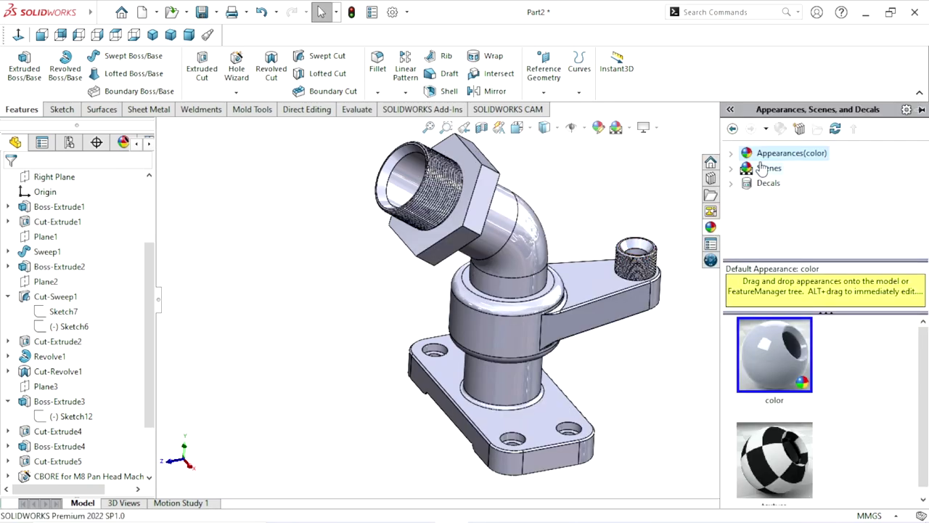
double_click(760, 160)
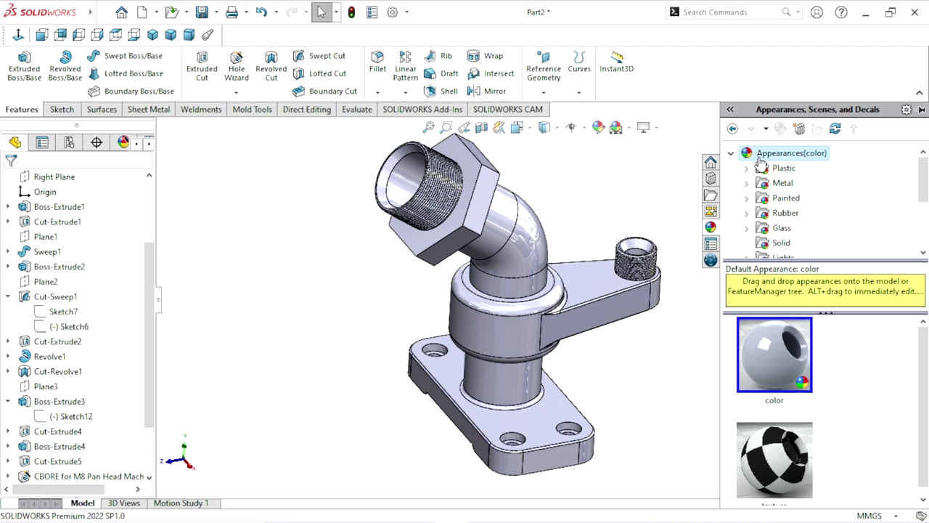
double_click(783, 184)
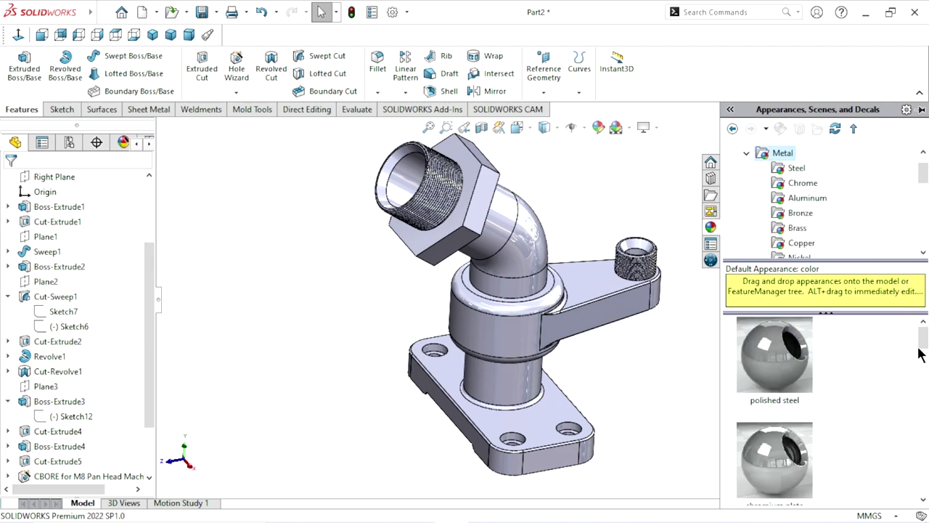
drag(924, 348, 921, 396)
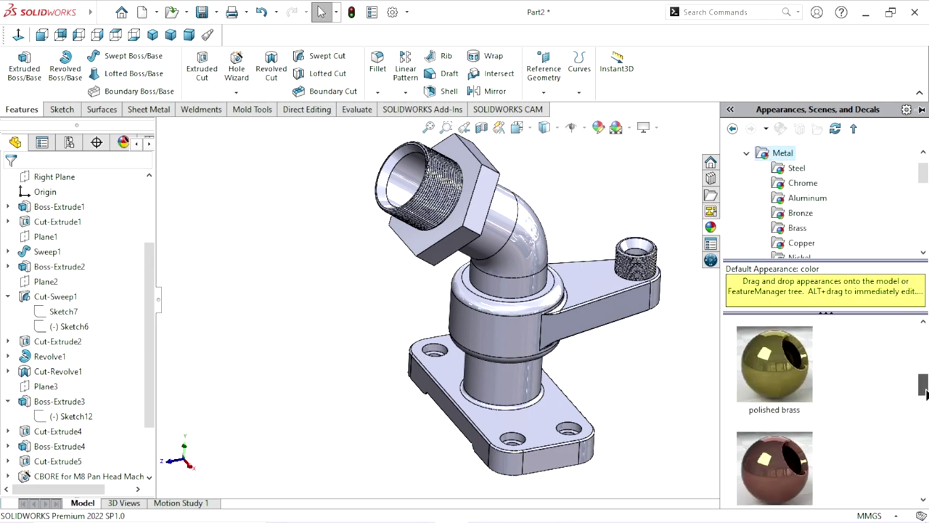
double_click(776, 365)
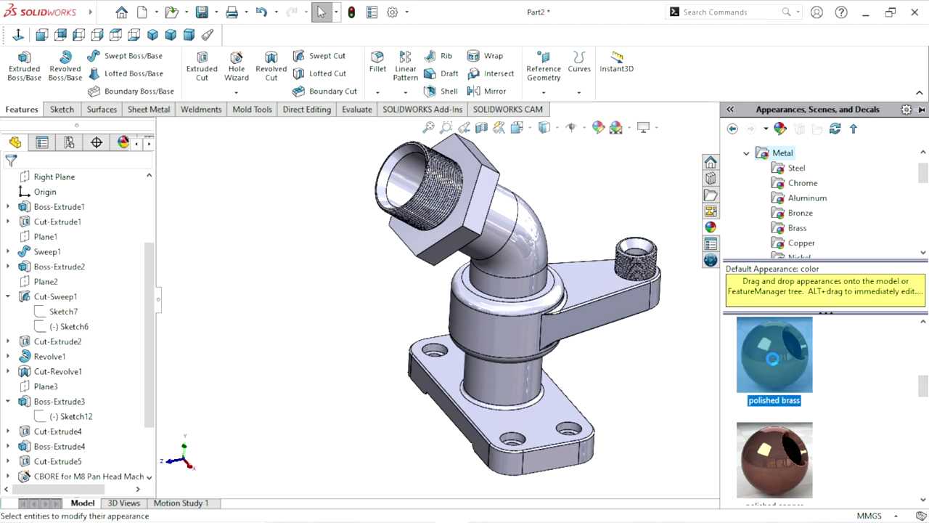
mouse_move(645, 389)
middle_down()
mouse_move(622, 320)
mouse_move(664, 266)
middle_up()
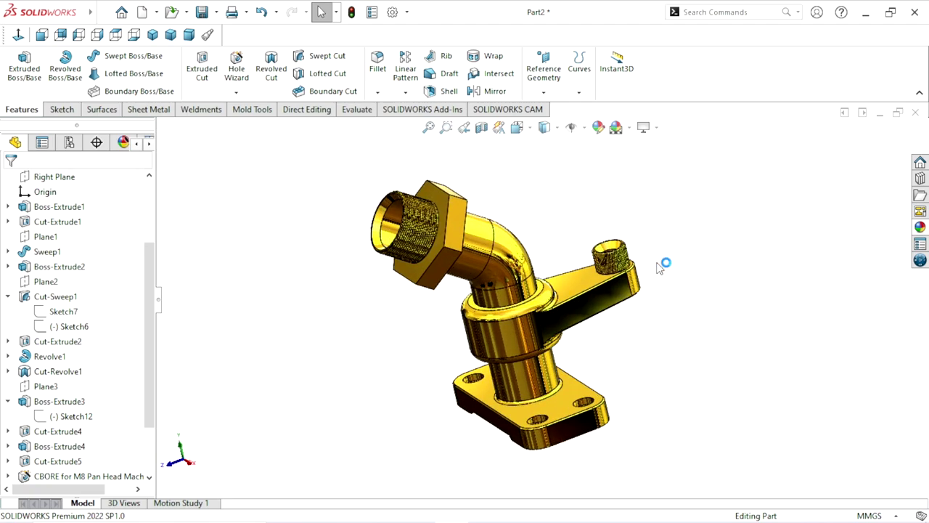
click(169, 34)
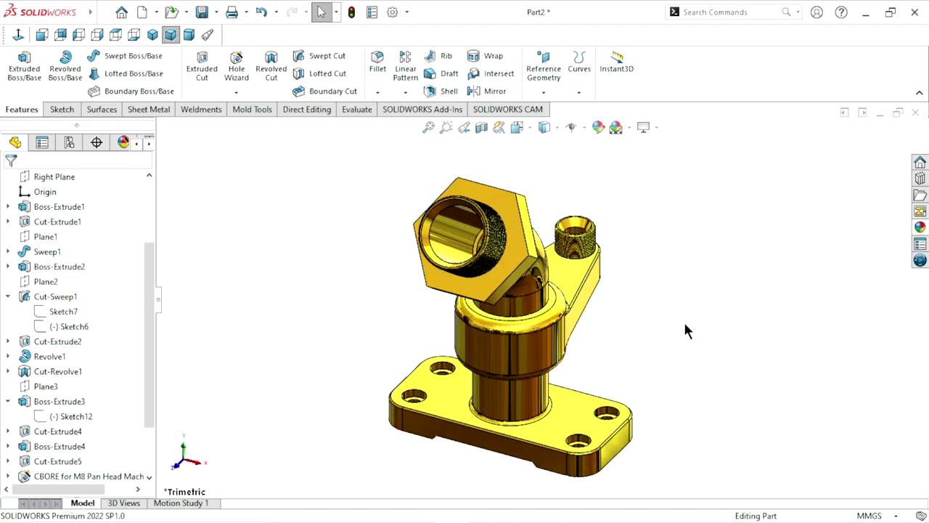
click(152, 34)
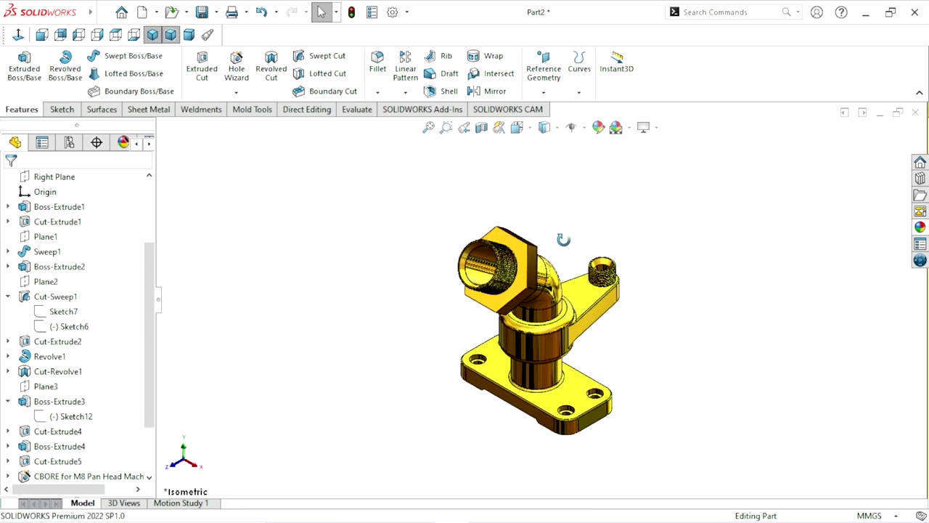
mouse_move(562, 239)
middle_down()
mouse_move(551, 226)
mouse_move(653, 291)
middle_up()
scroll(653, 290, down, 2)
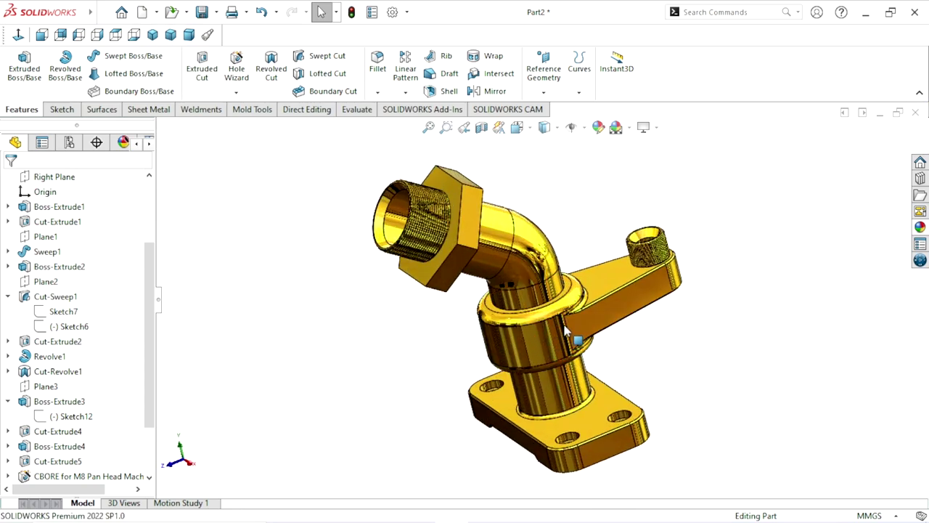
middle_drag(717, 341, 707, 327)
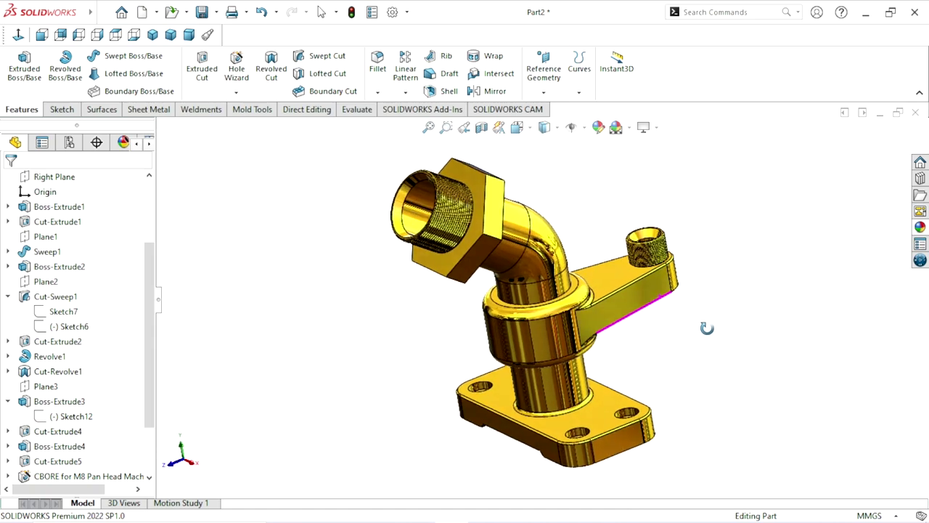
scroll(666, 353, up, 3)
scroll(627, 299, down, 1)
scroll(626, 299, down, 2)
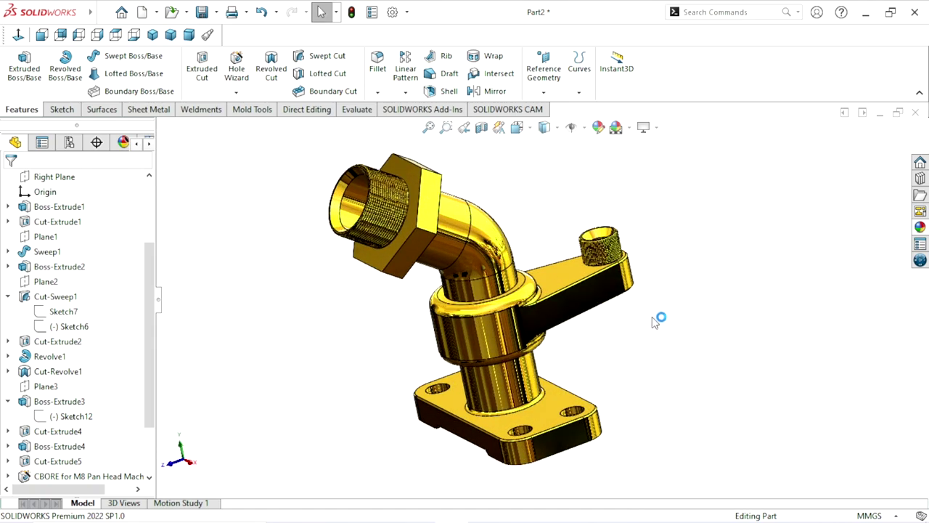
click(41, 35)
click(61, 36)
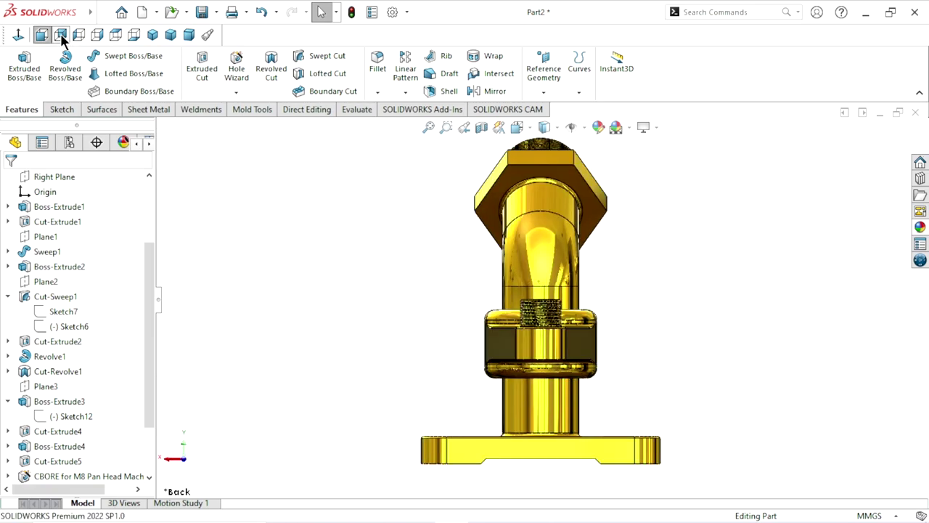
click(79, 36)
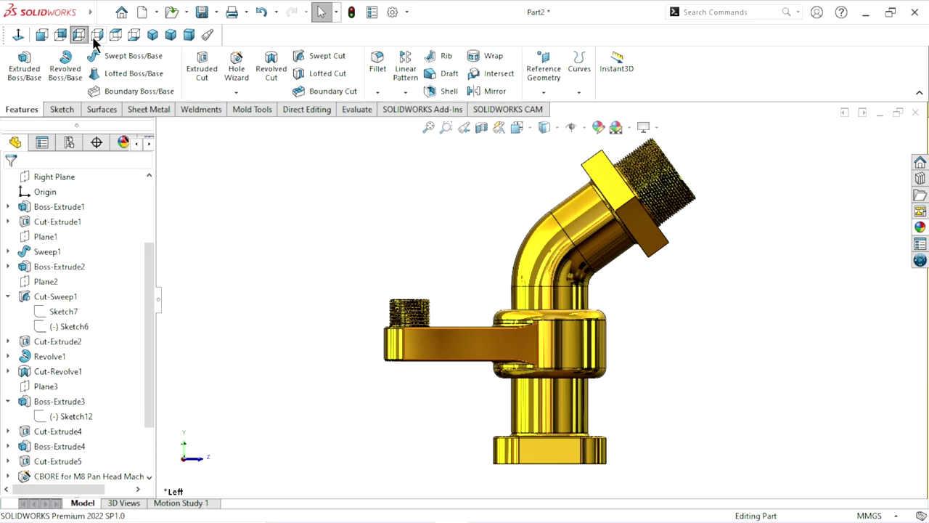
click(97, 35)
click(116, 36)
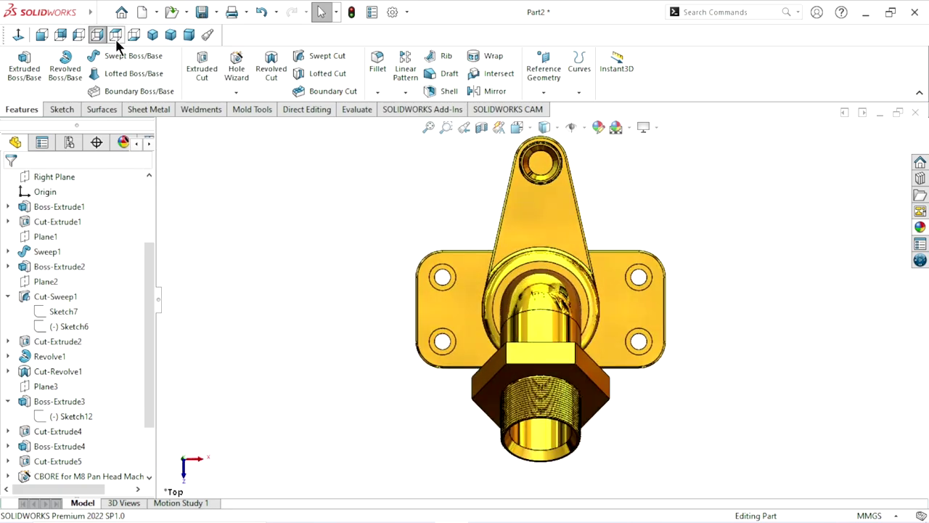
middle_drag(366, 305, 321, 245)
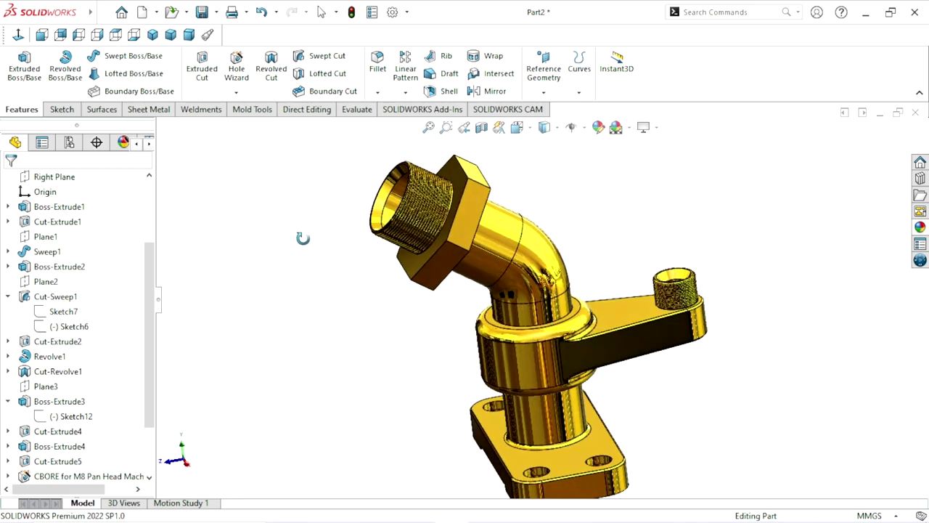
middle_drag(321, 245, 305, 214)
scroll(535, 325, up, 3)
scroll(535, 325, down, 3)
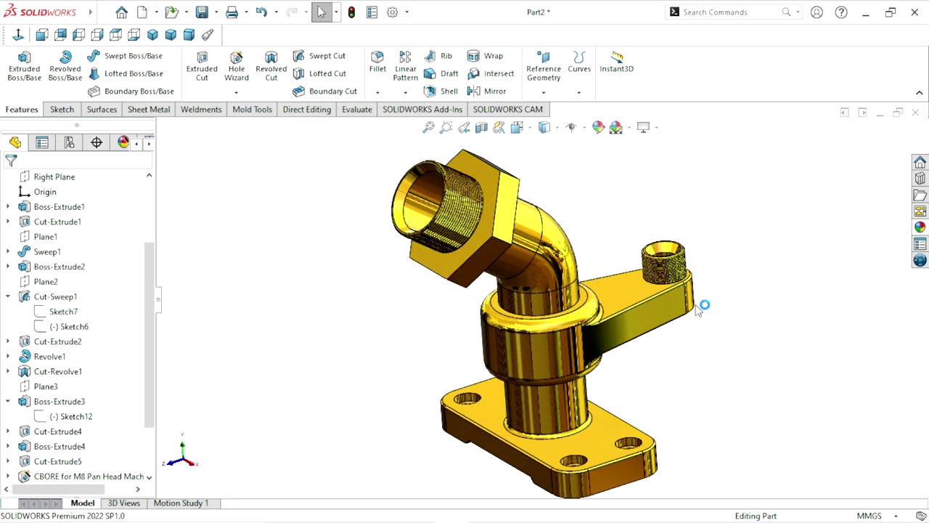
click(171, 35)
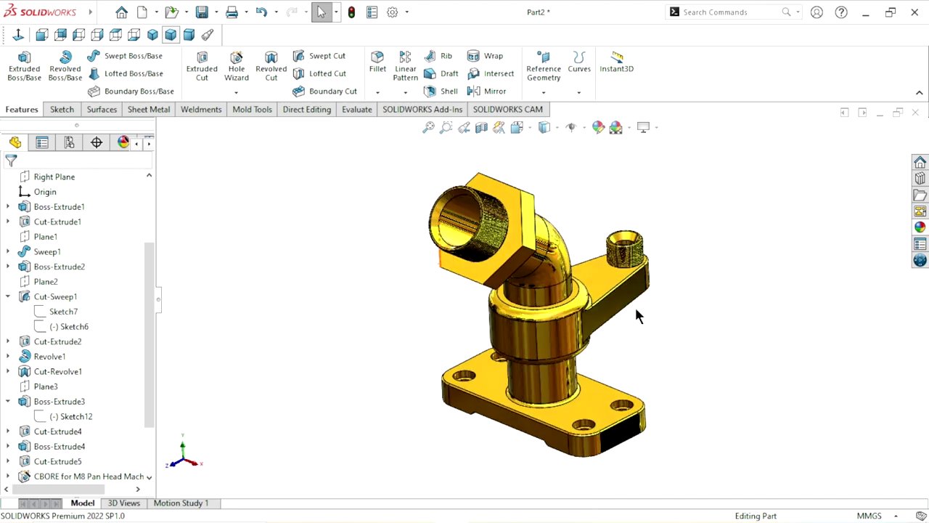